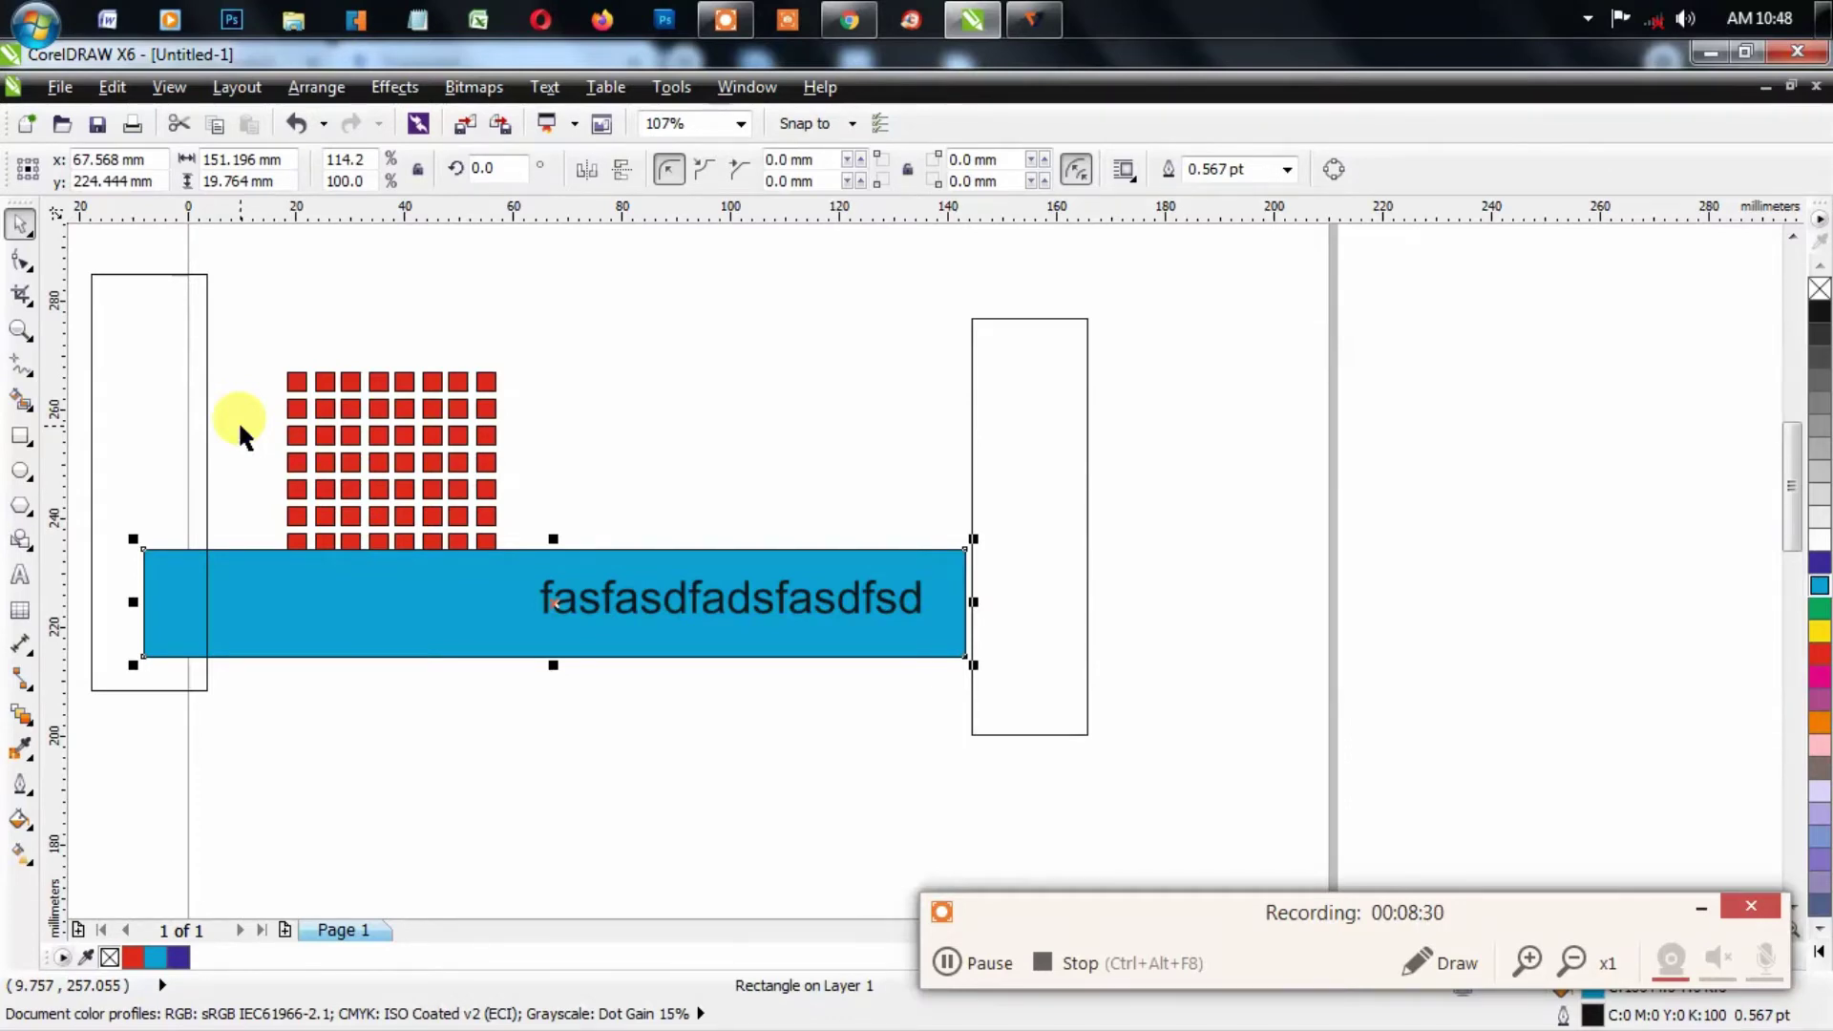
# Step: Delete all objects on the page, including the red grid, the blue bar, the text and the outlined rectangles
pyautogui.press('Escape')
pyautogui.hotkey('ctrl', 'a')
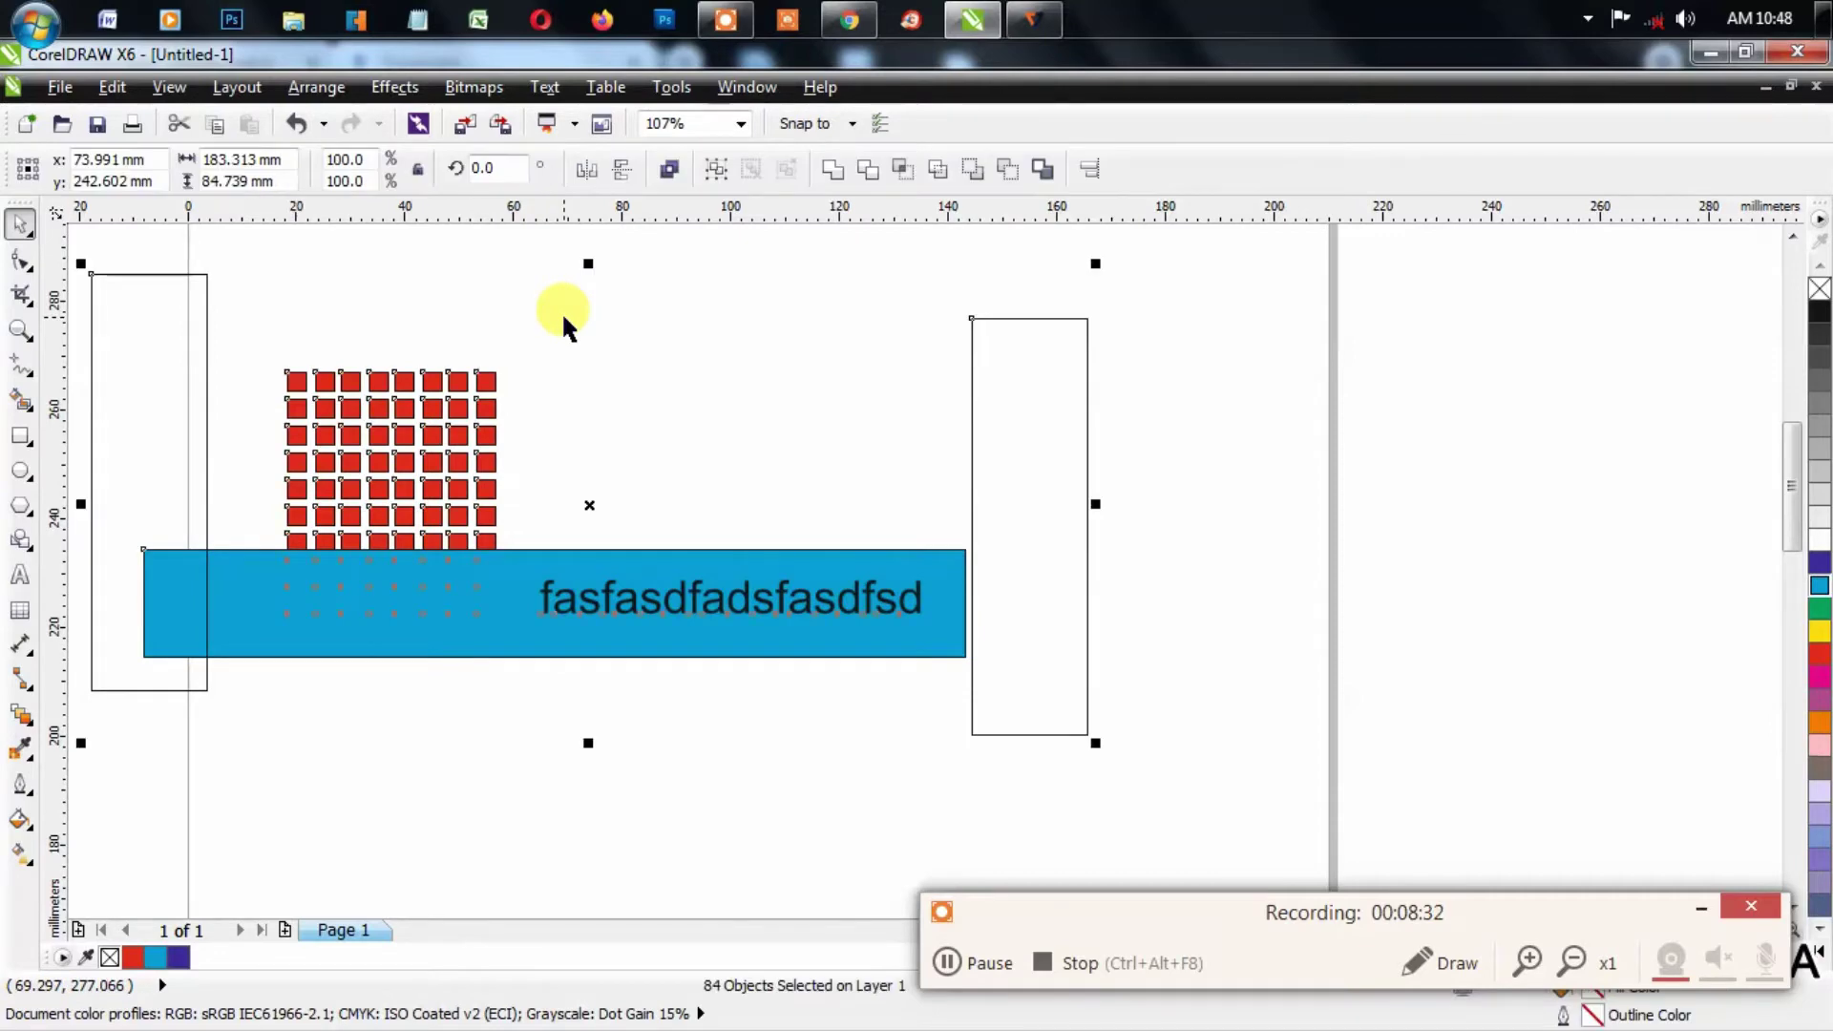
pyautogui.press('Delete')
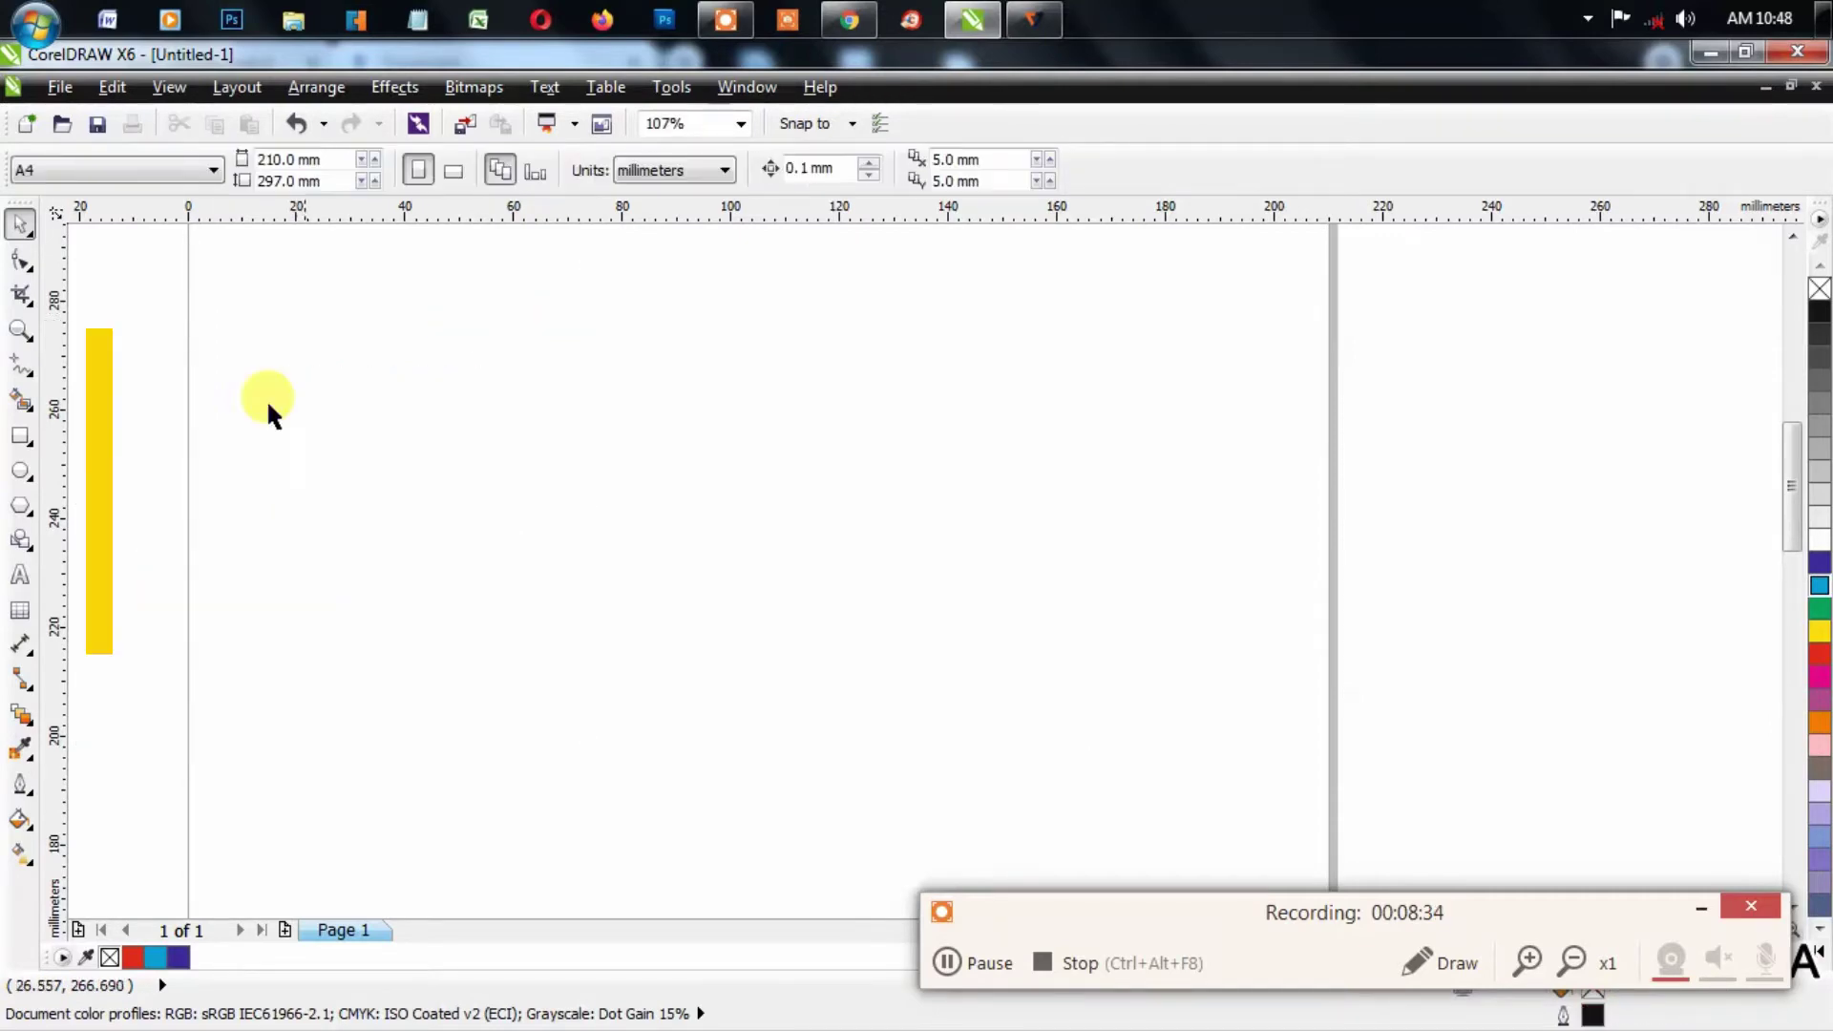
# Step: Draw a square about 31 mm wide in the upper part of the blank page
pyautogui.click(23, 436)
pyautogui.moveTo(408, 354); pyautogui.dragTo(578, 523)
pyautogui.press('space')
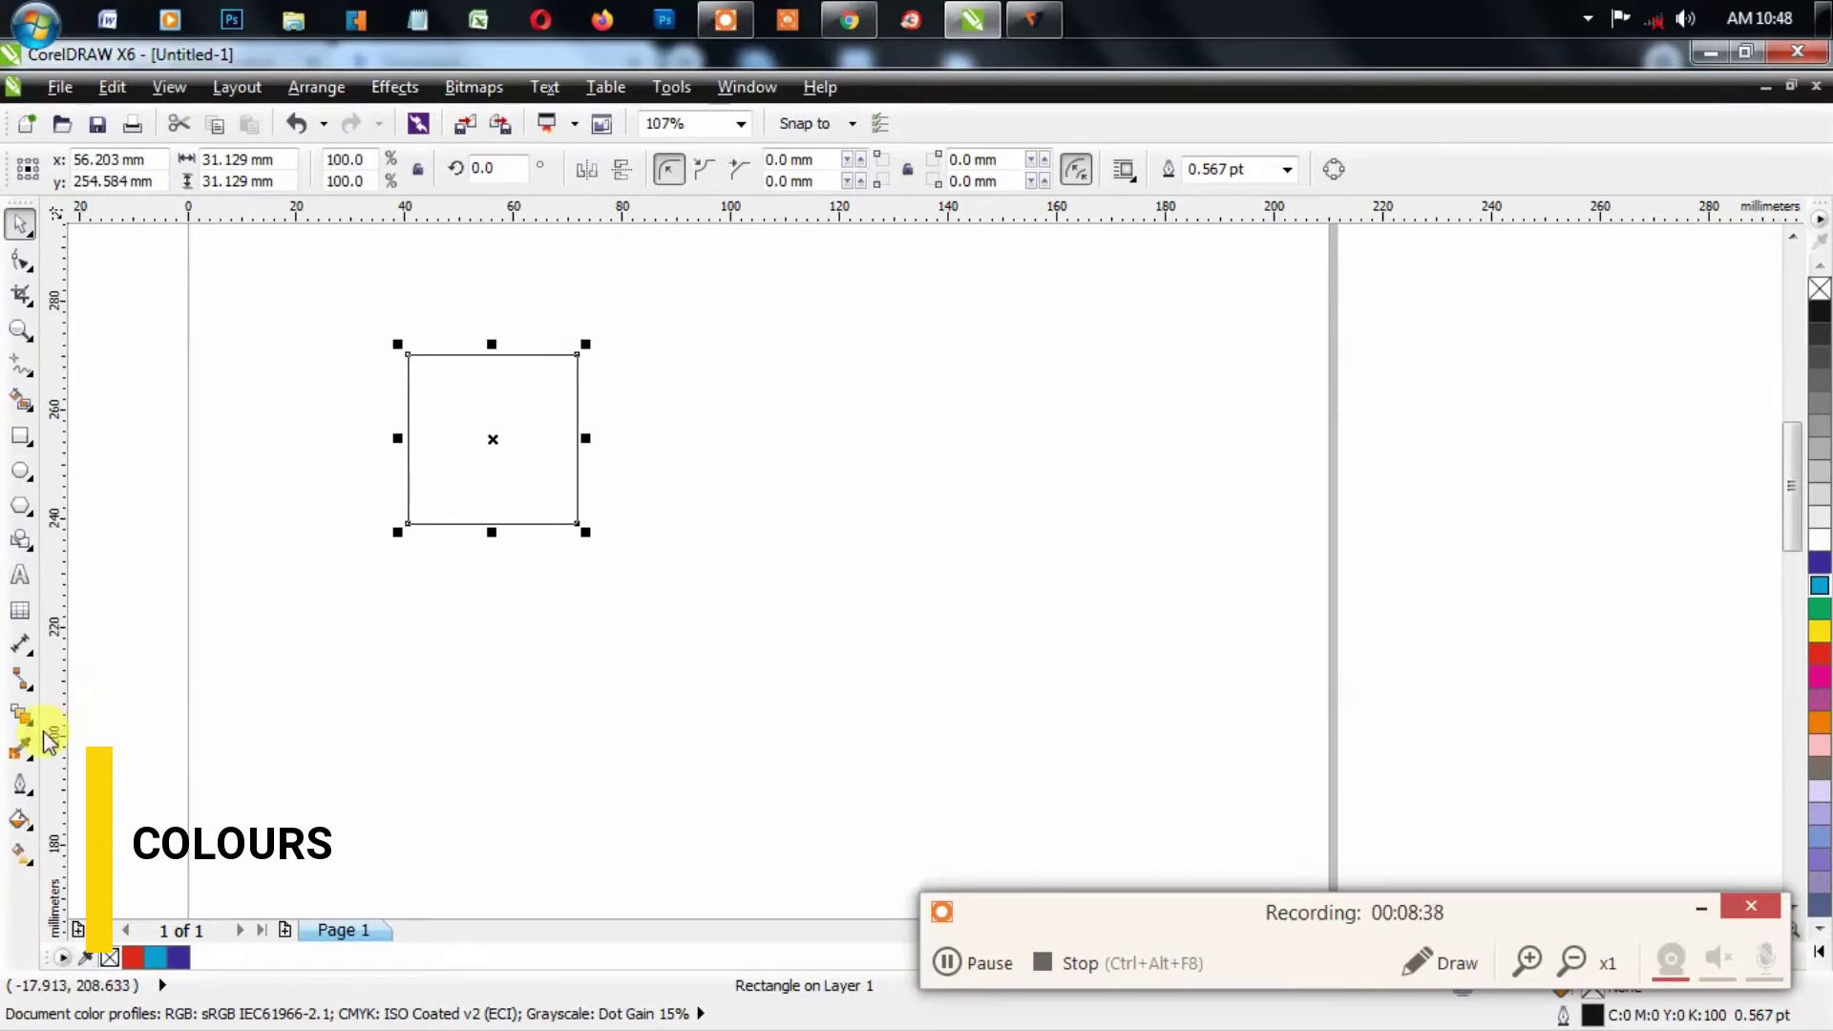
# Step: Apply a uniform fill to the square using the RGB model, with bright green R 140, G 250, B 23
pyautogui.click(19, 819)
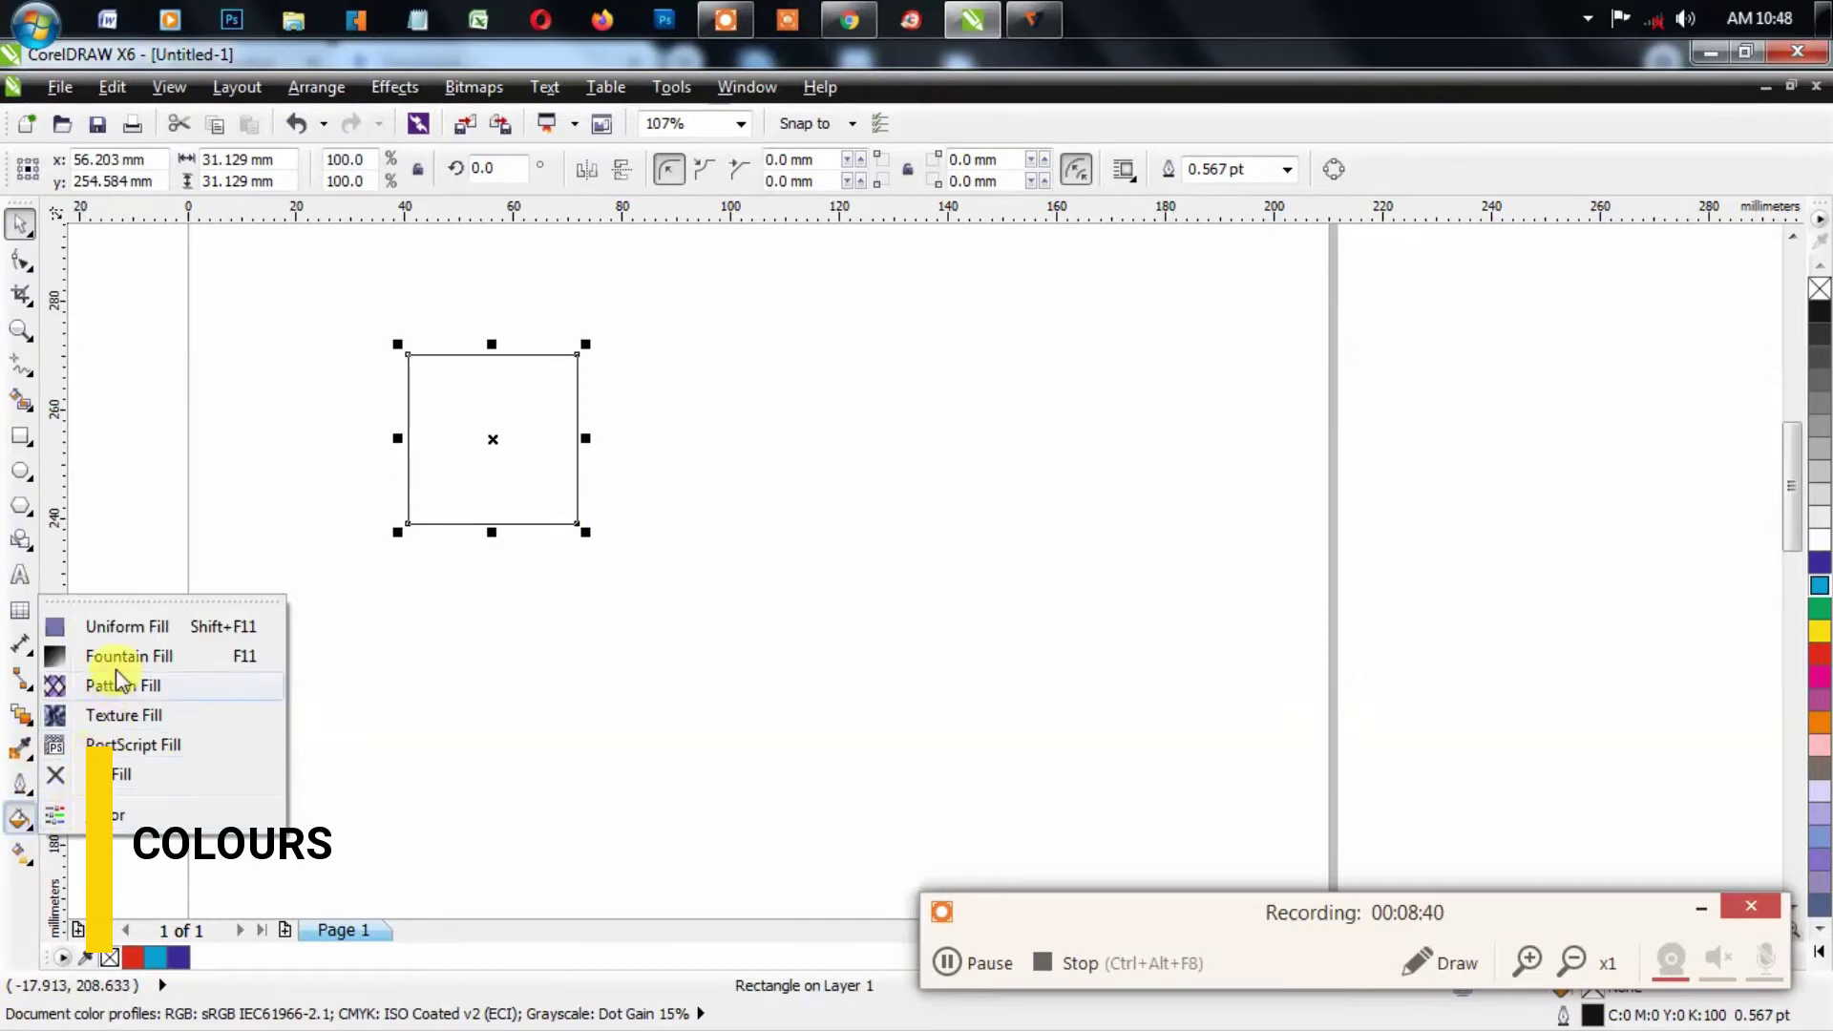
pyautogui.click(129, 627)
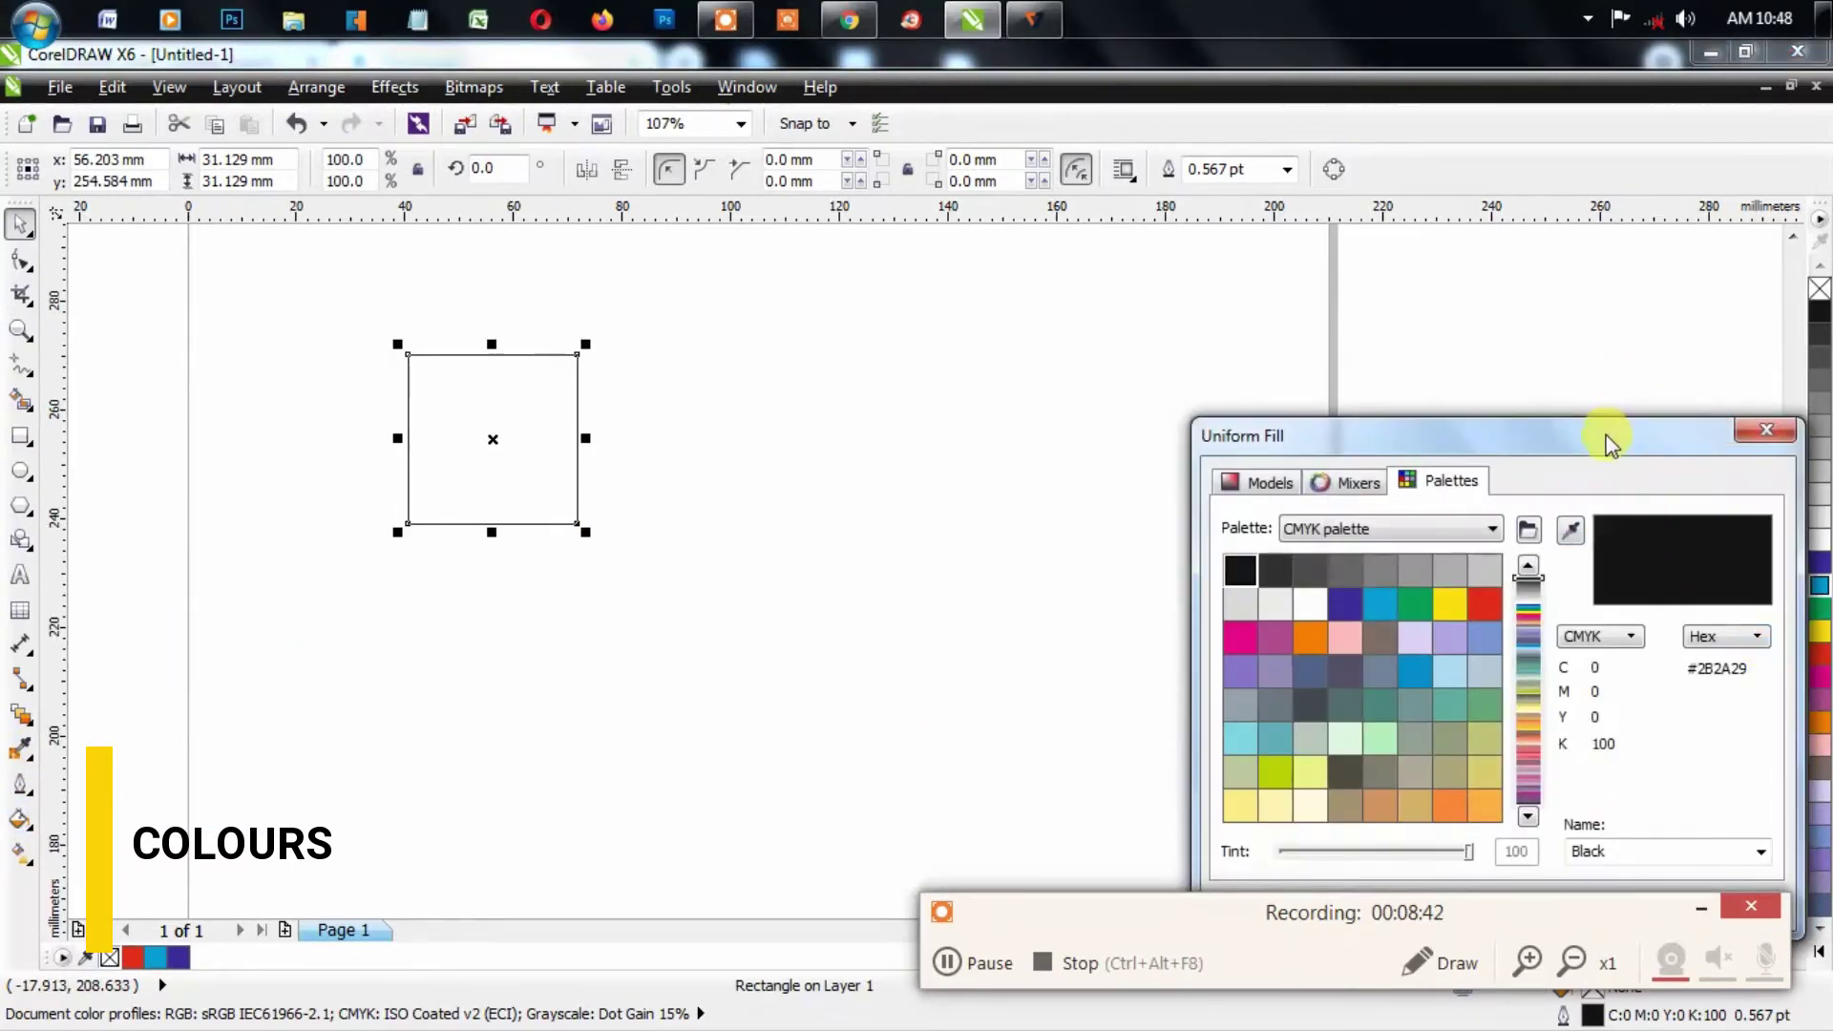
pyautogui.click(1269, 480)
pyautogui.click(1325, 528)
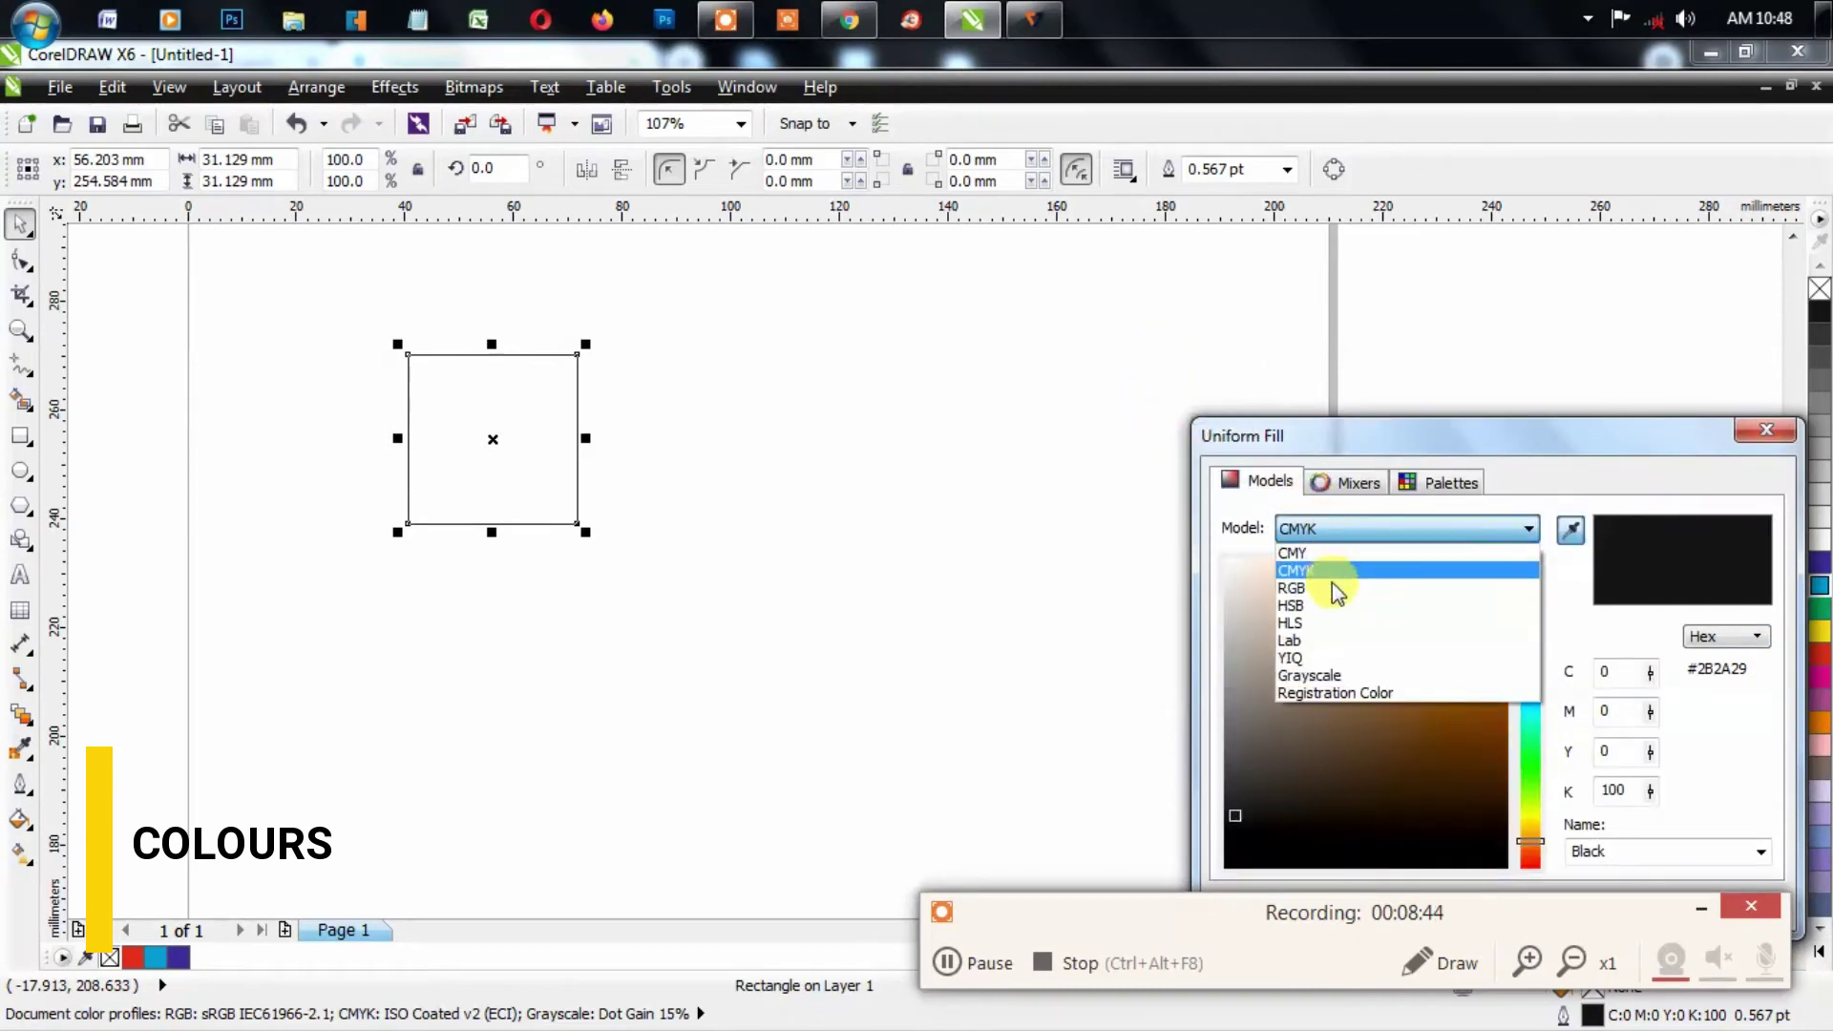
pyautogui.click(1334, 589)
pyautogui.click(1533, 746)
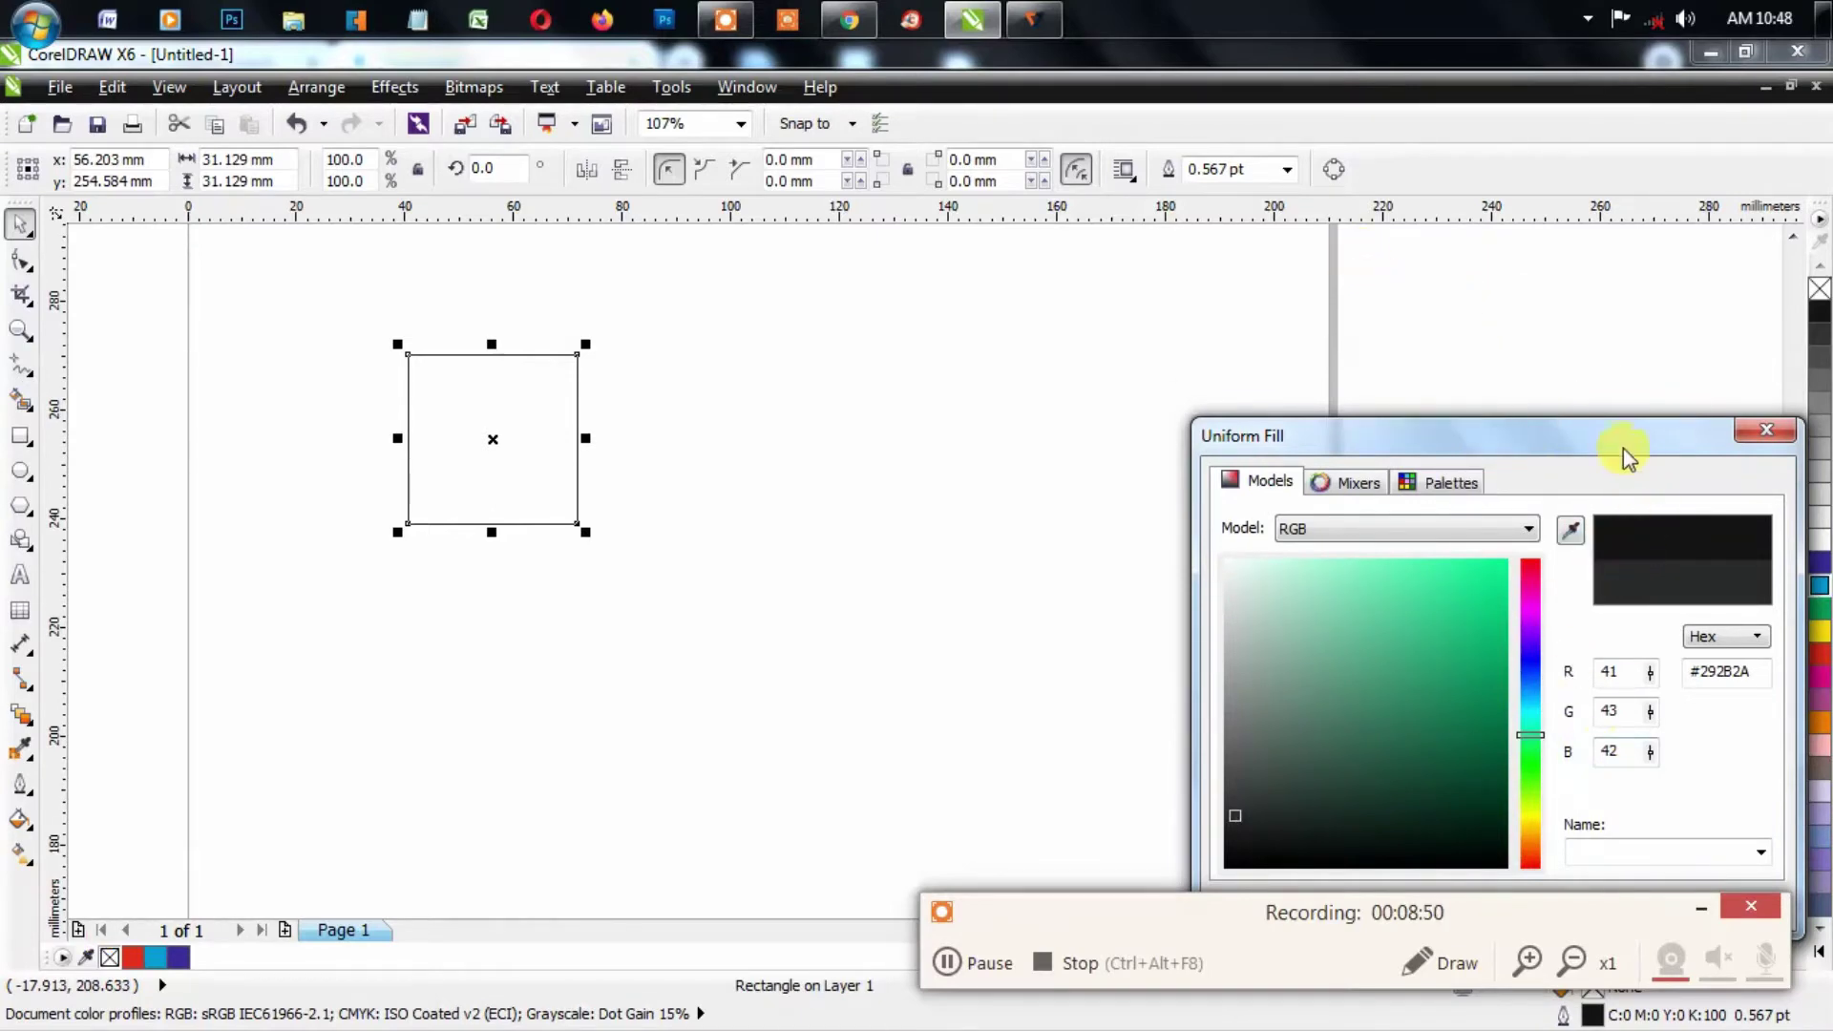
pyautogui.moveTo(1625, 448); pyautogui.dragTo(750, 378)
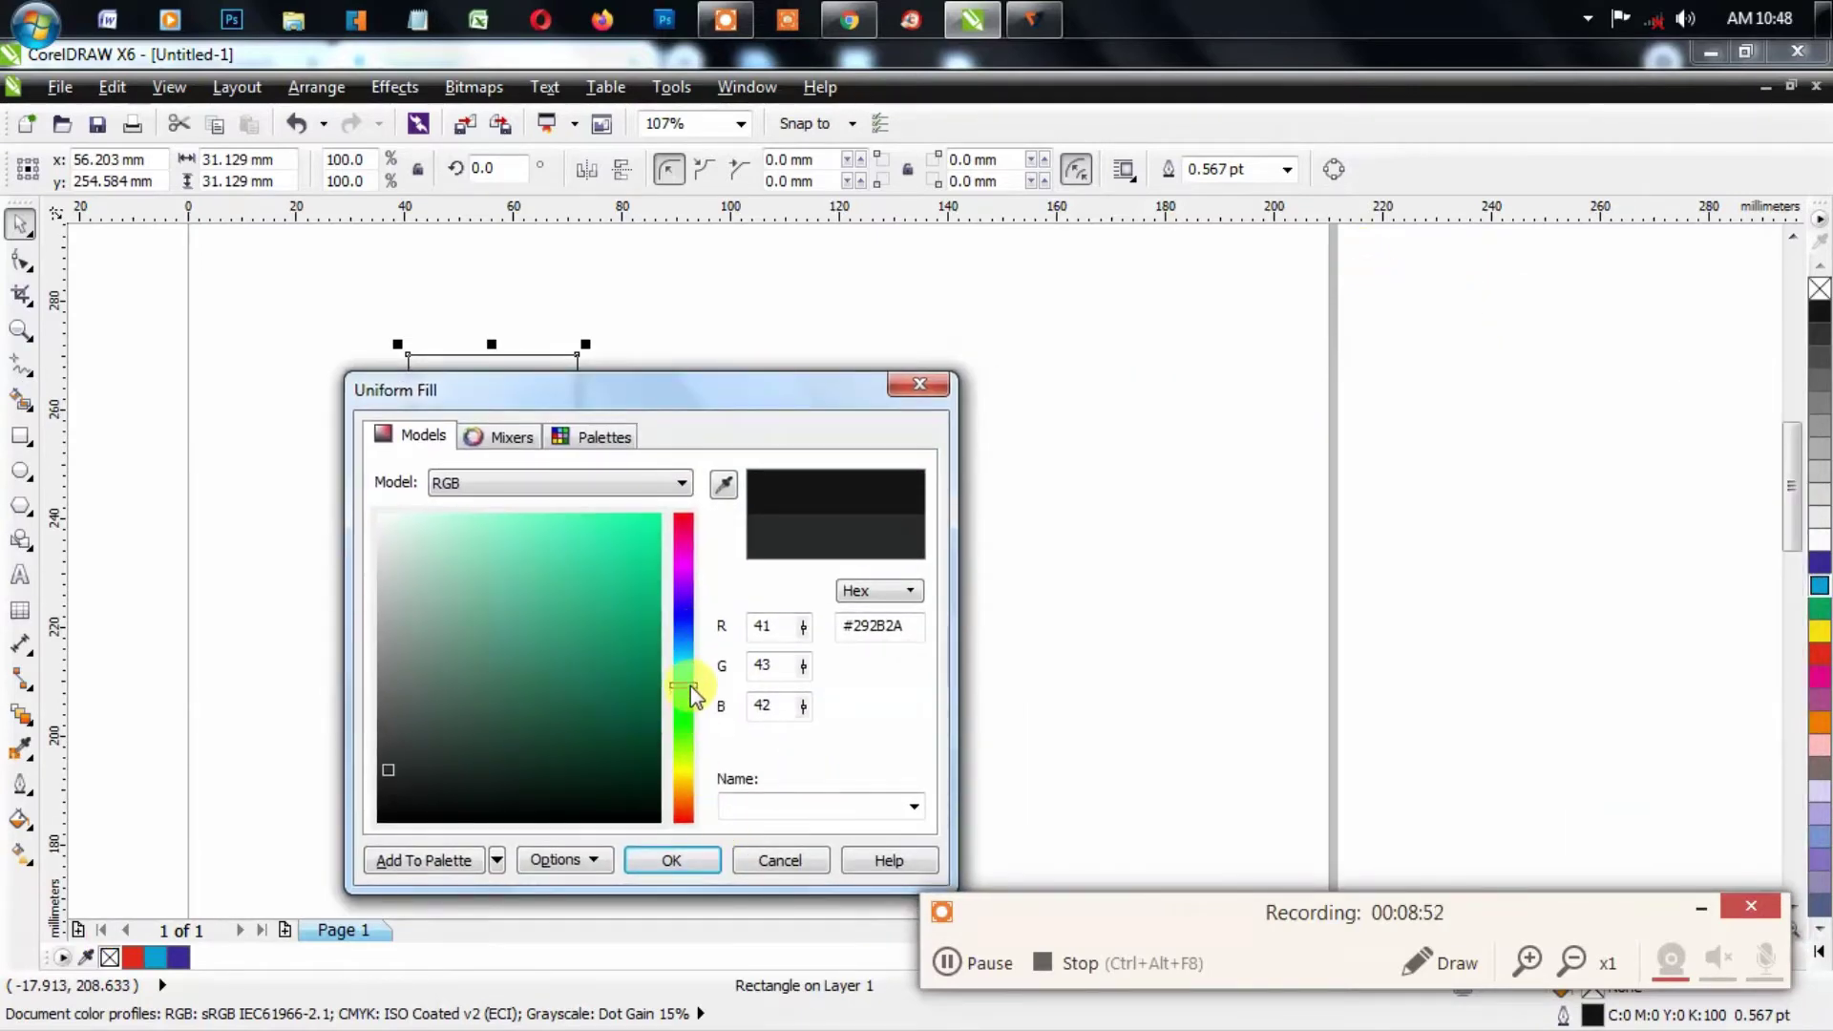
pyautogui.moveTo(692, 695); pyautogui.dragTo(683, 746)
pyautogui.moveTo(601, 541)
pyautogui.mouseDown()
pyautogui.moveTo(621, 503)
pyautogui.moveTo(635, 519)
pyautogui.mouseUp()
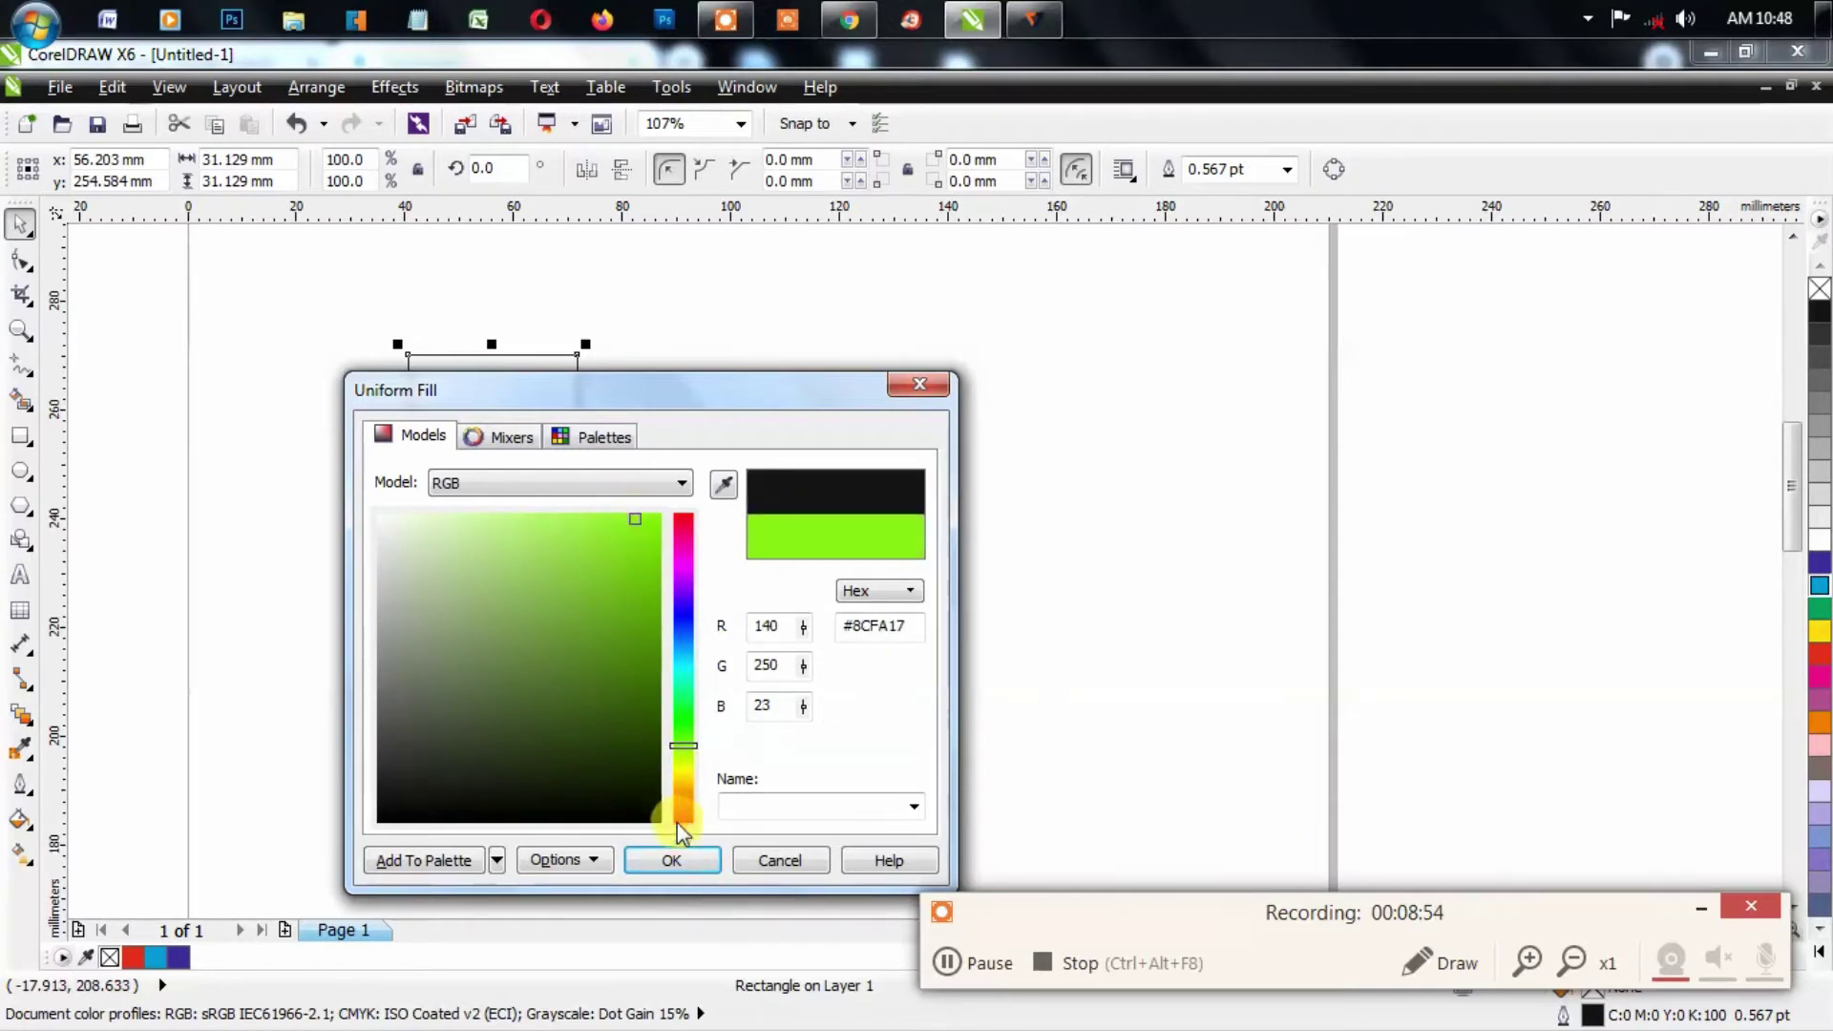
pyautogui.click(671, 860)
pyautogui.click(893, 506)
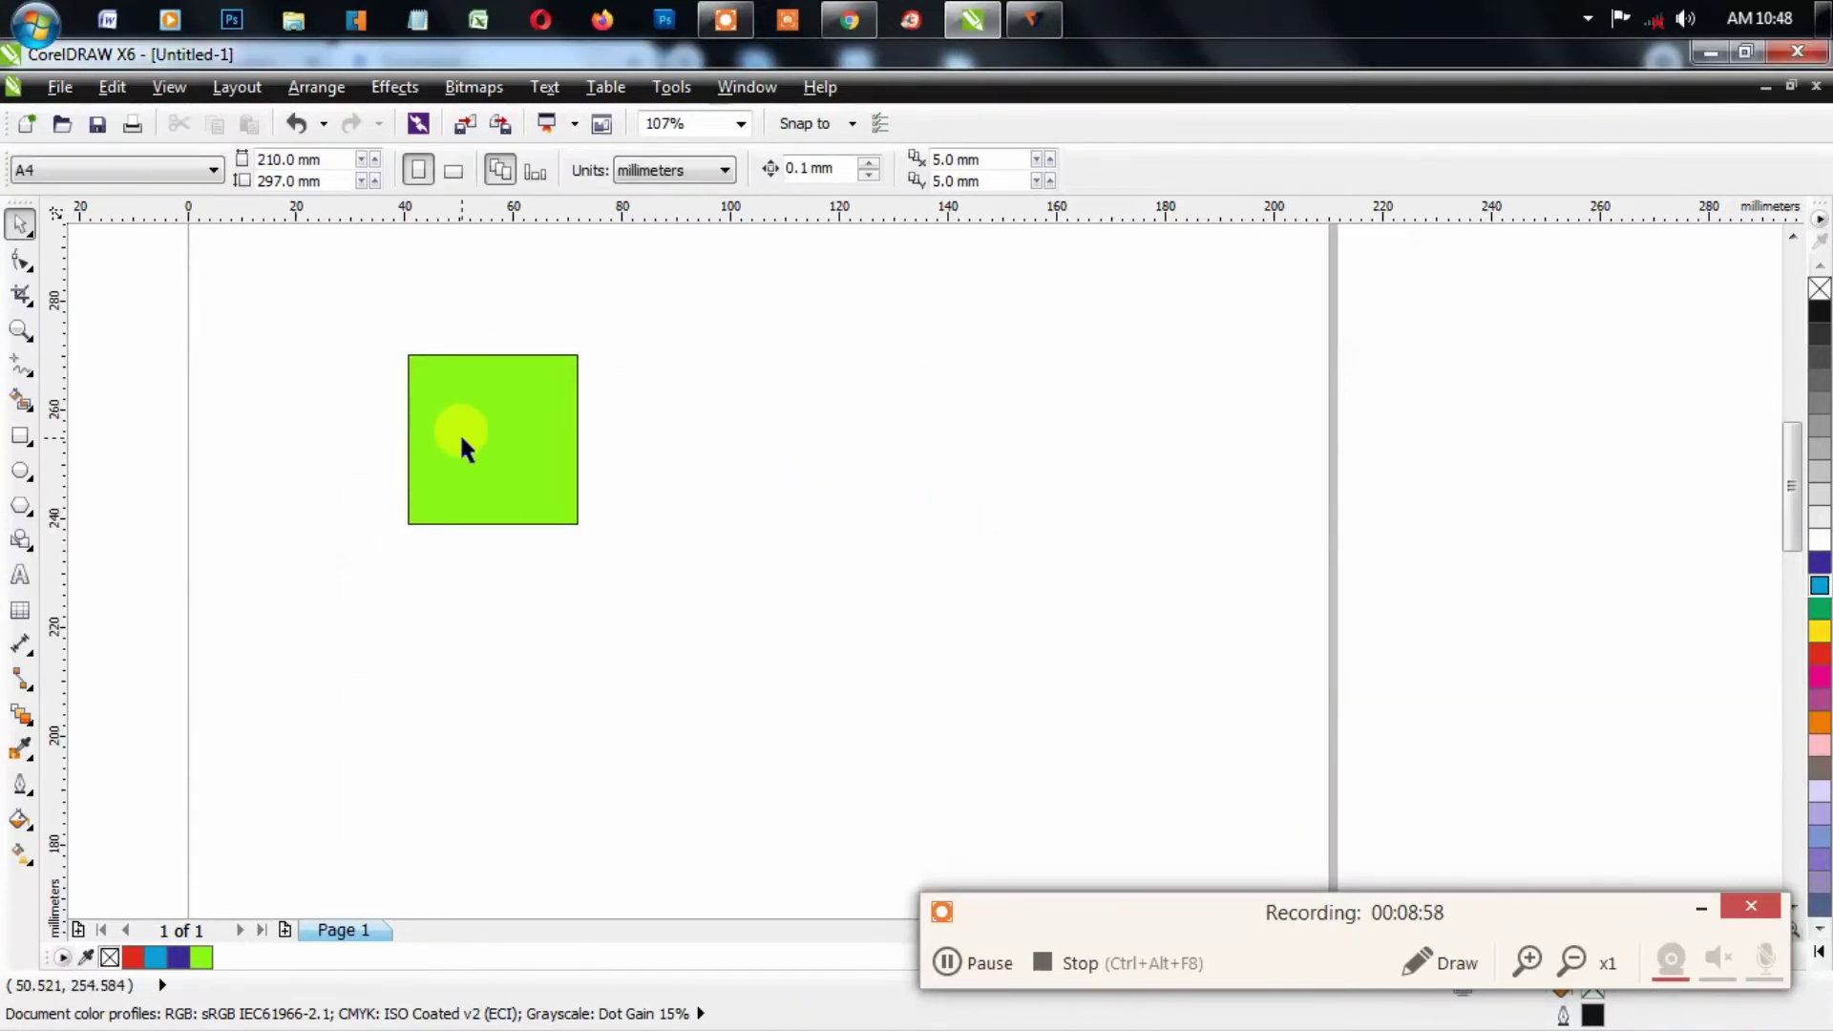
# Step: Place a copy of the green square to its right and give the copy a cyan uniform fill from the RGB palette
pyautogui.moveTo(460, 431); pyautogui.dragTo(665, 428)
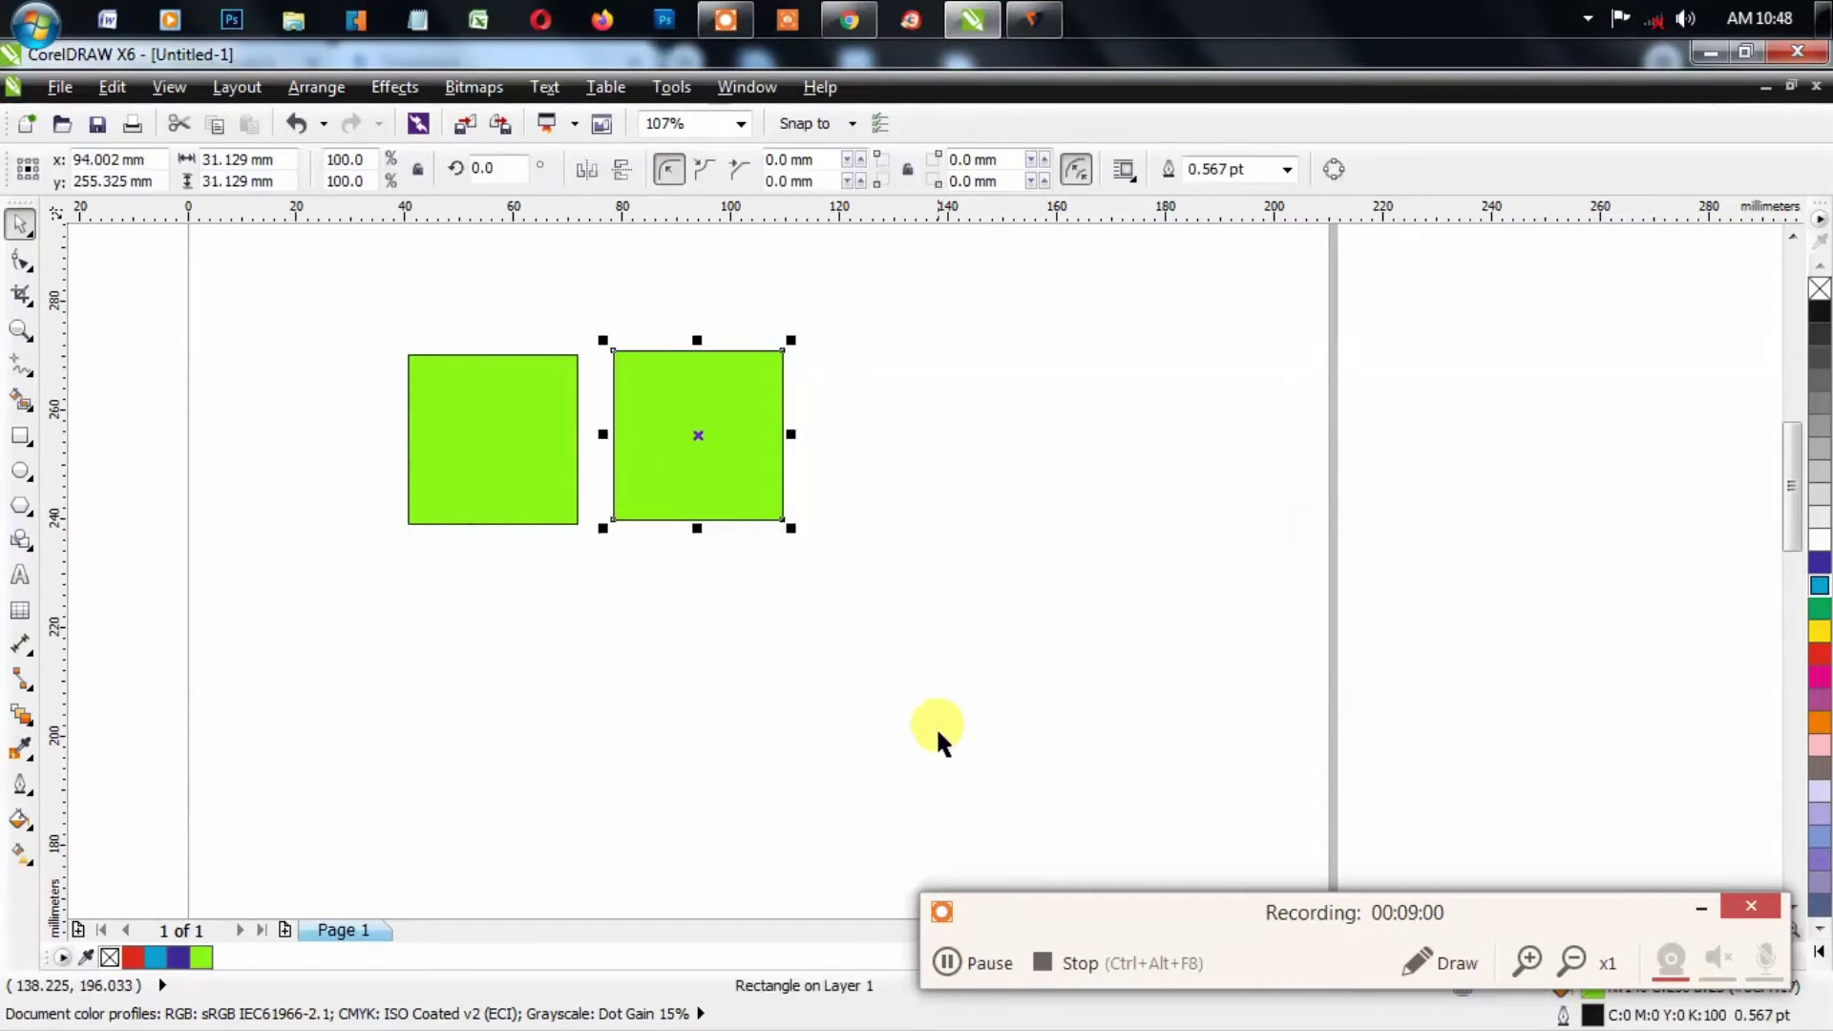
pyautogui.click(21, 821)
pyautogui.click(749, 387)
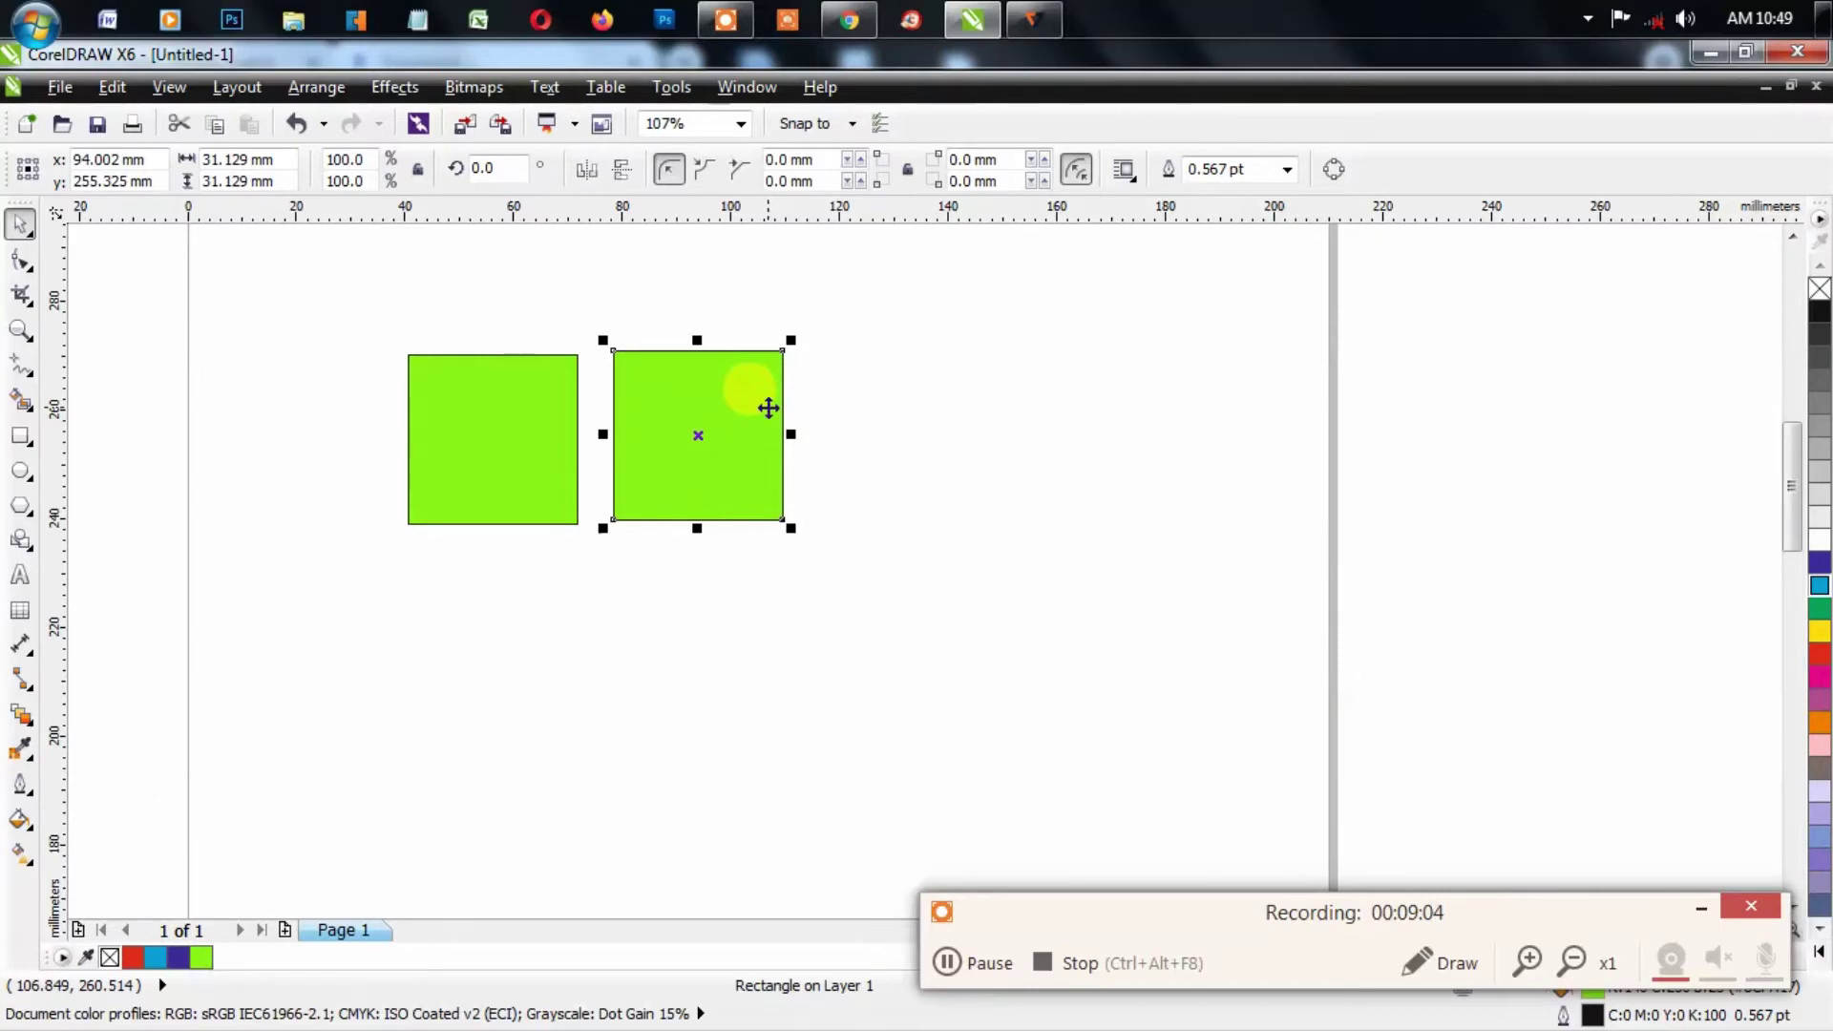
pyautogui.click(497, 559)
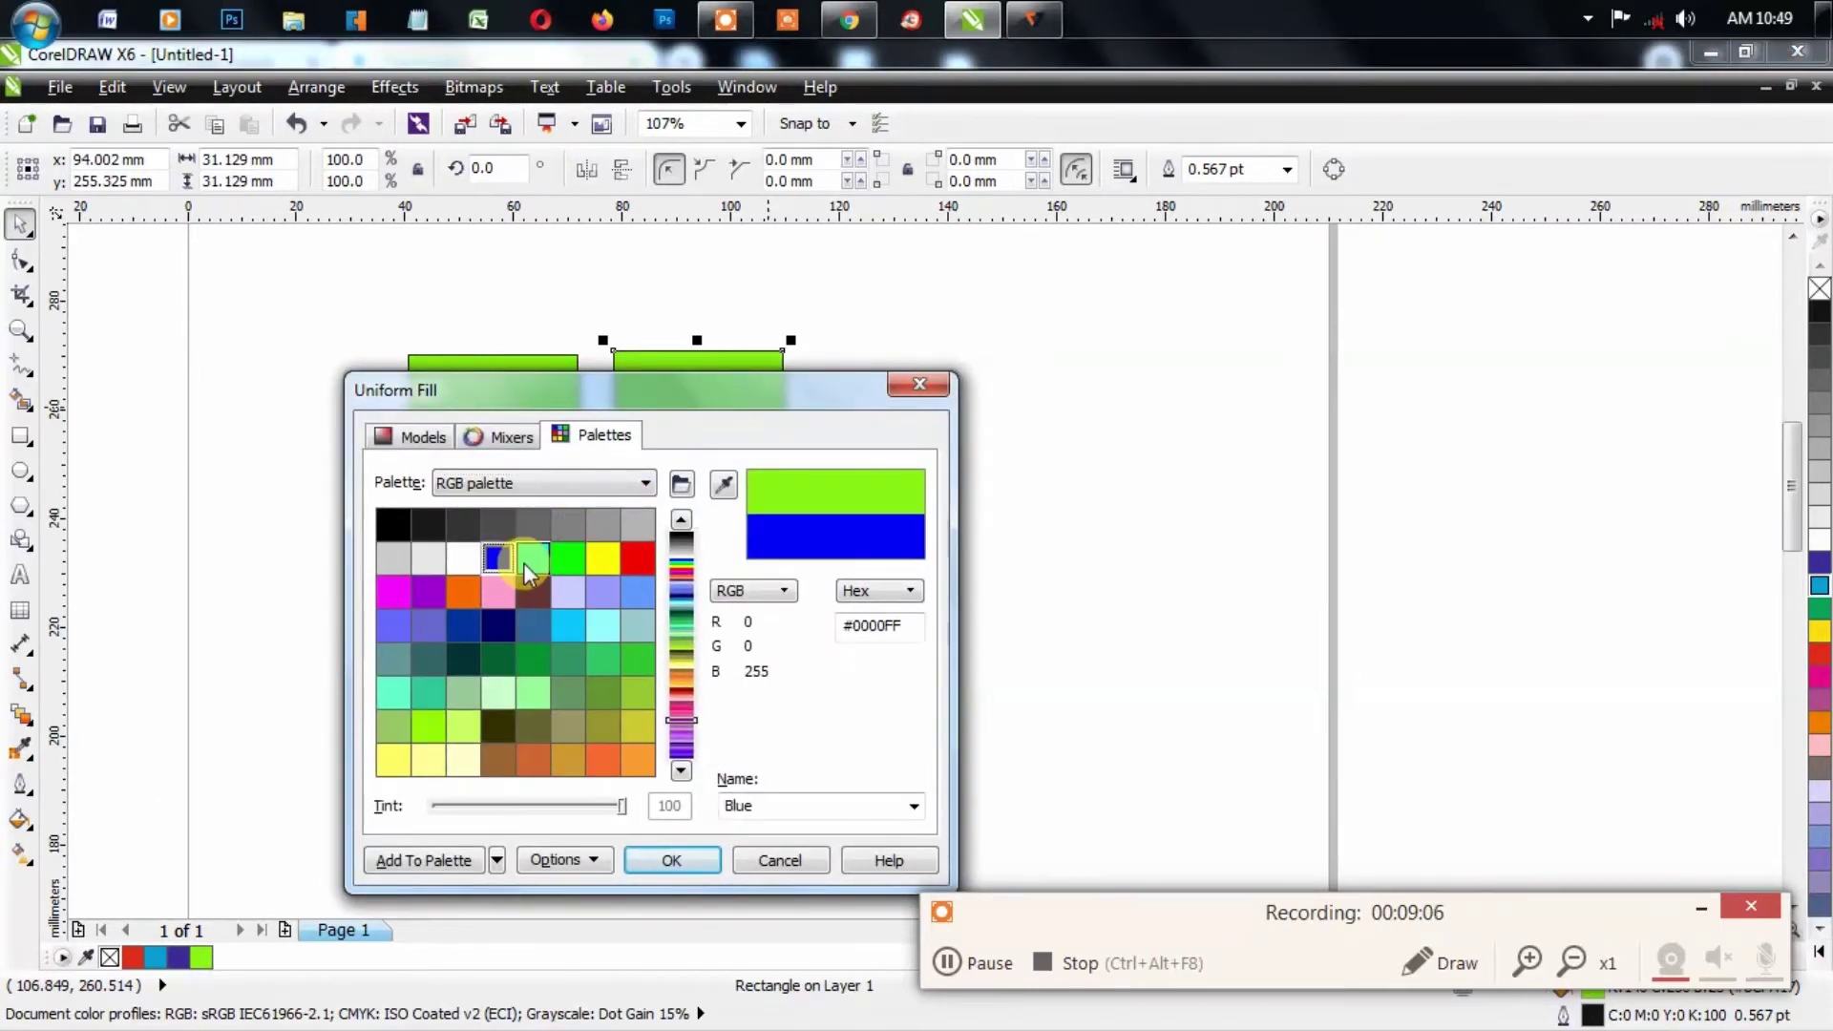
pyautogui.click(568, 625)
pyautogui.click(673, 860)
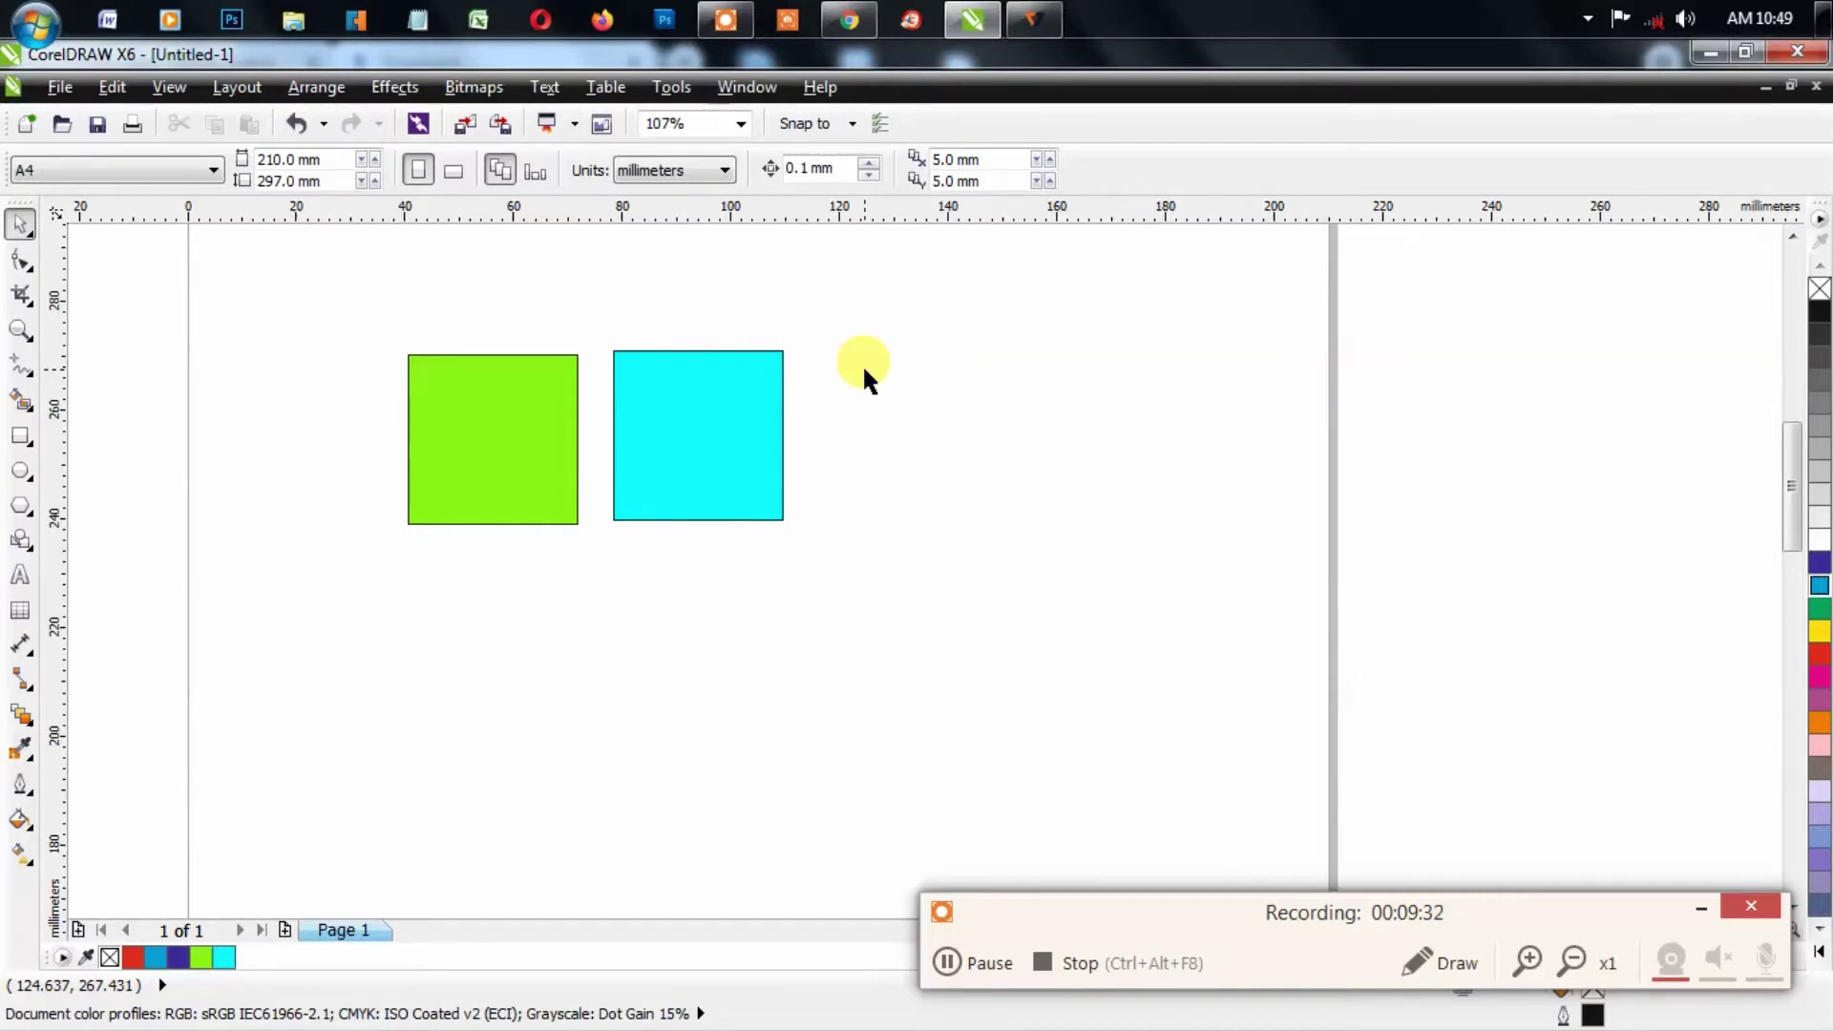
# Step: Place another copy of the green square directly below the original
pyautogui.click(511, 438)
pyautogui.moveTo(510, 438); pyautogui.dragTo(511, 649)
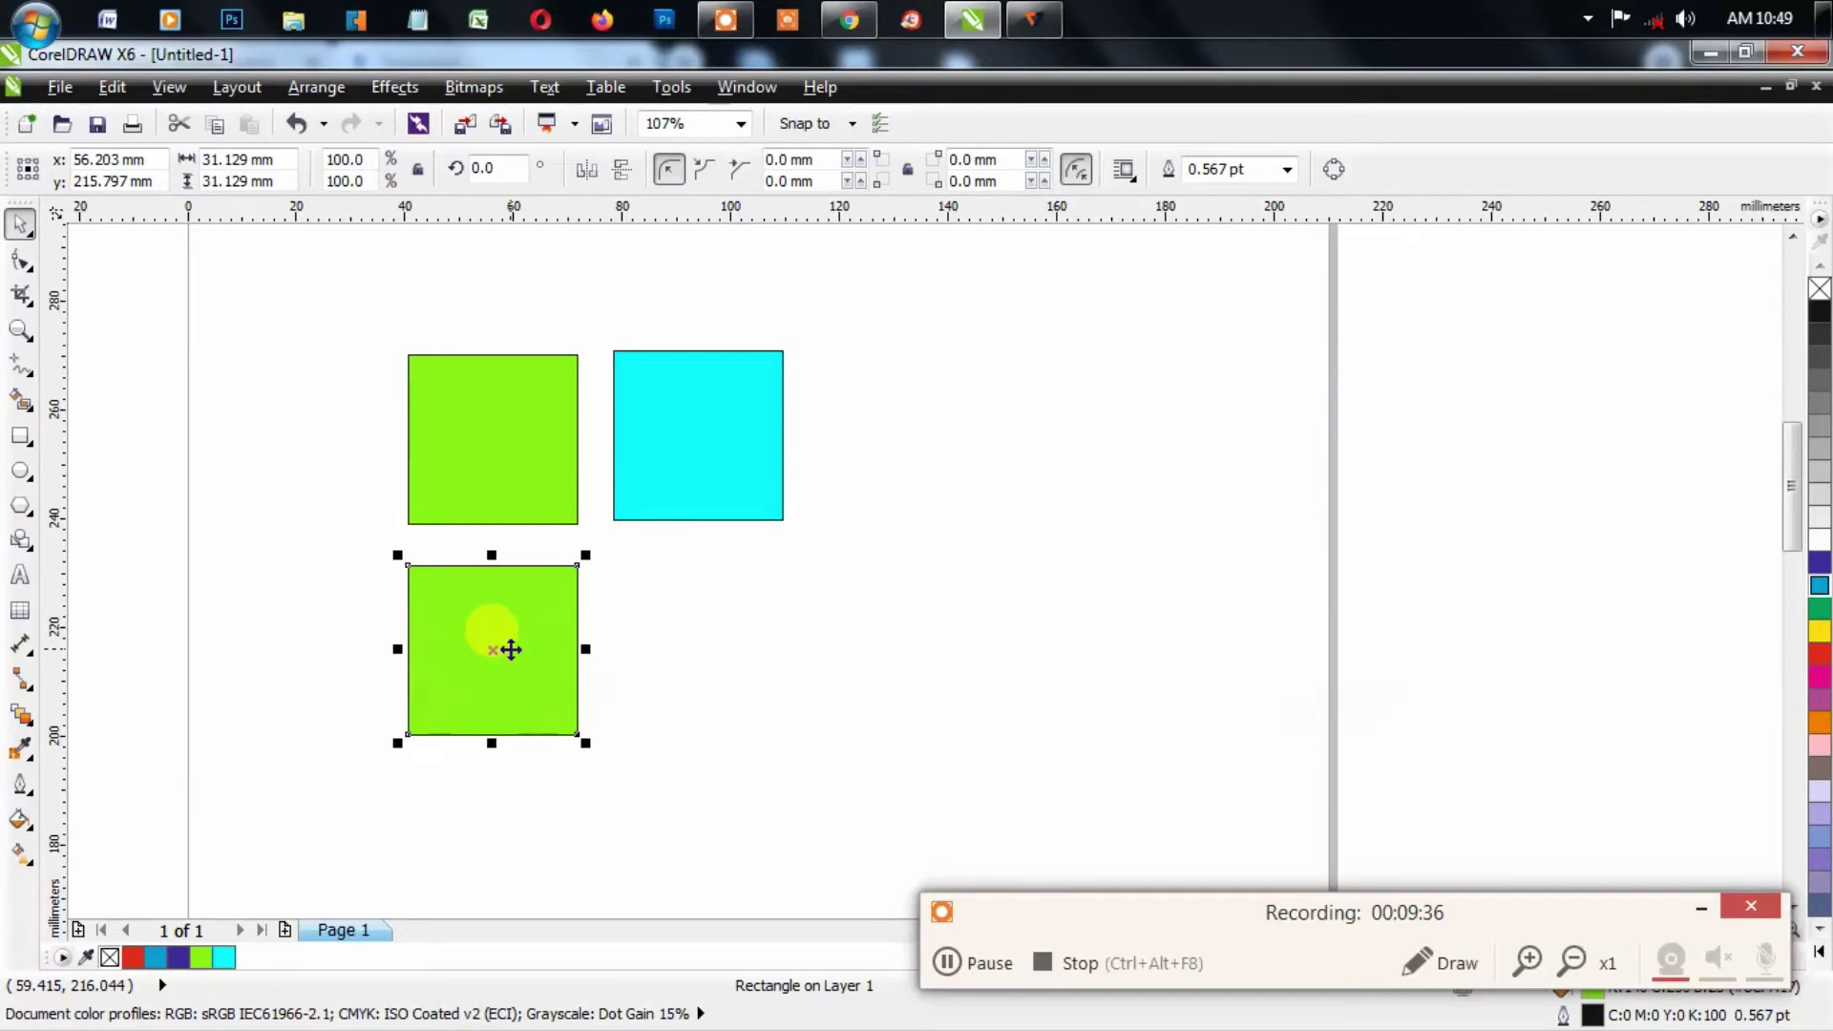
pyautogui.click(111, 86)
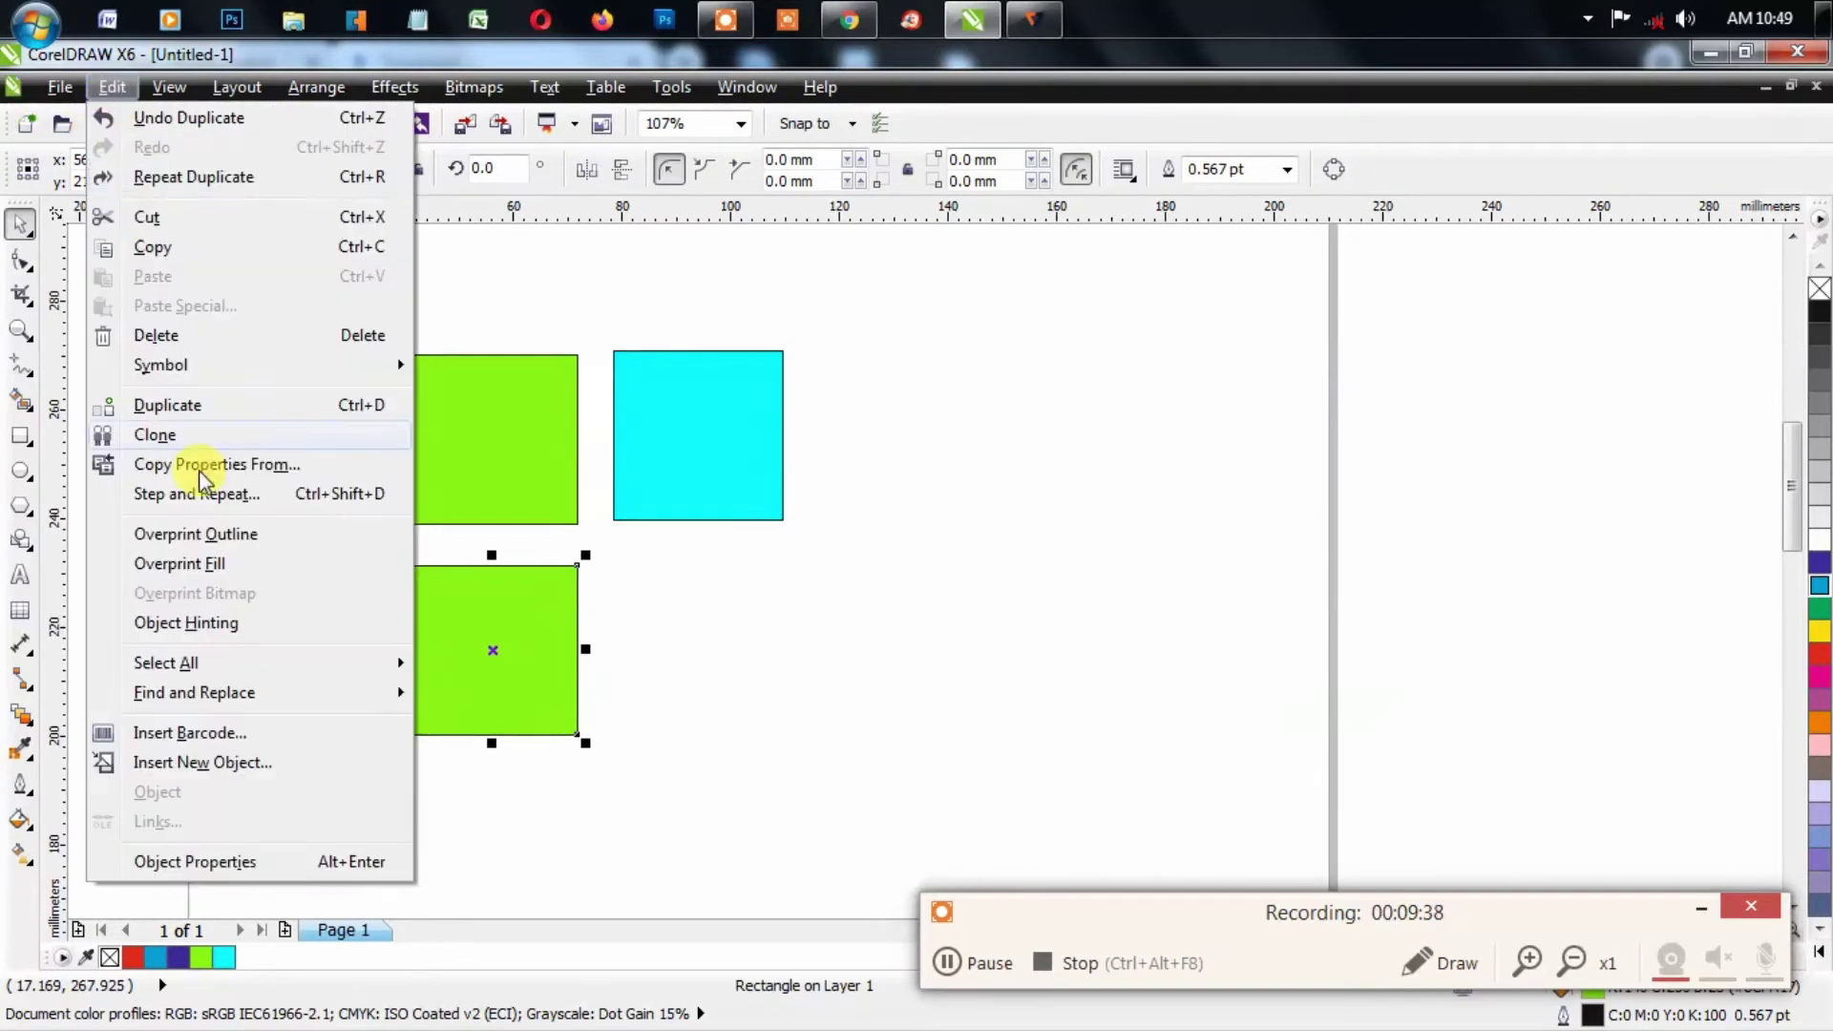
pyautogui.moveTo(248, 692)
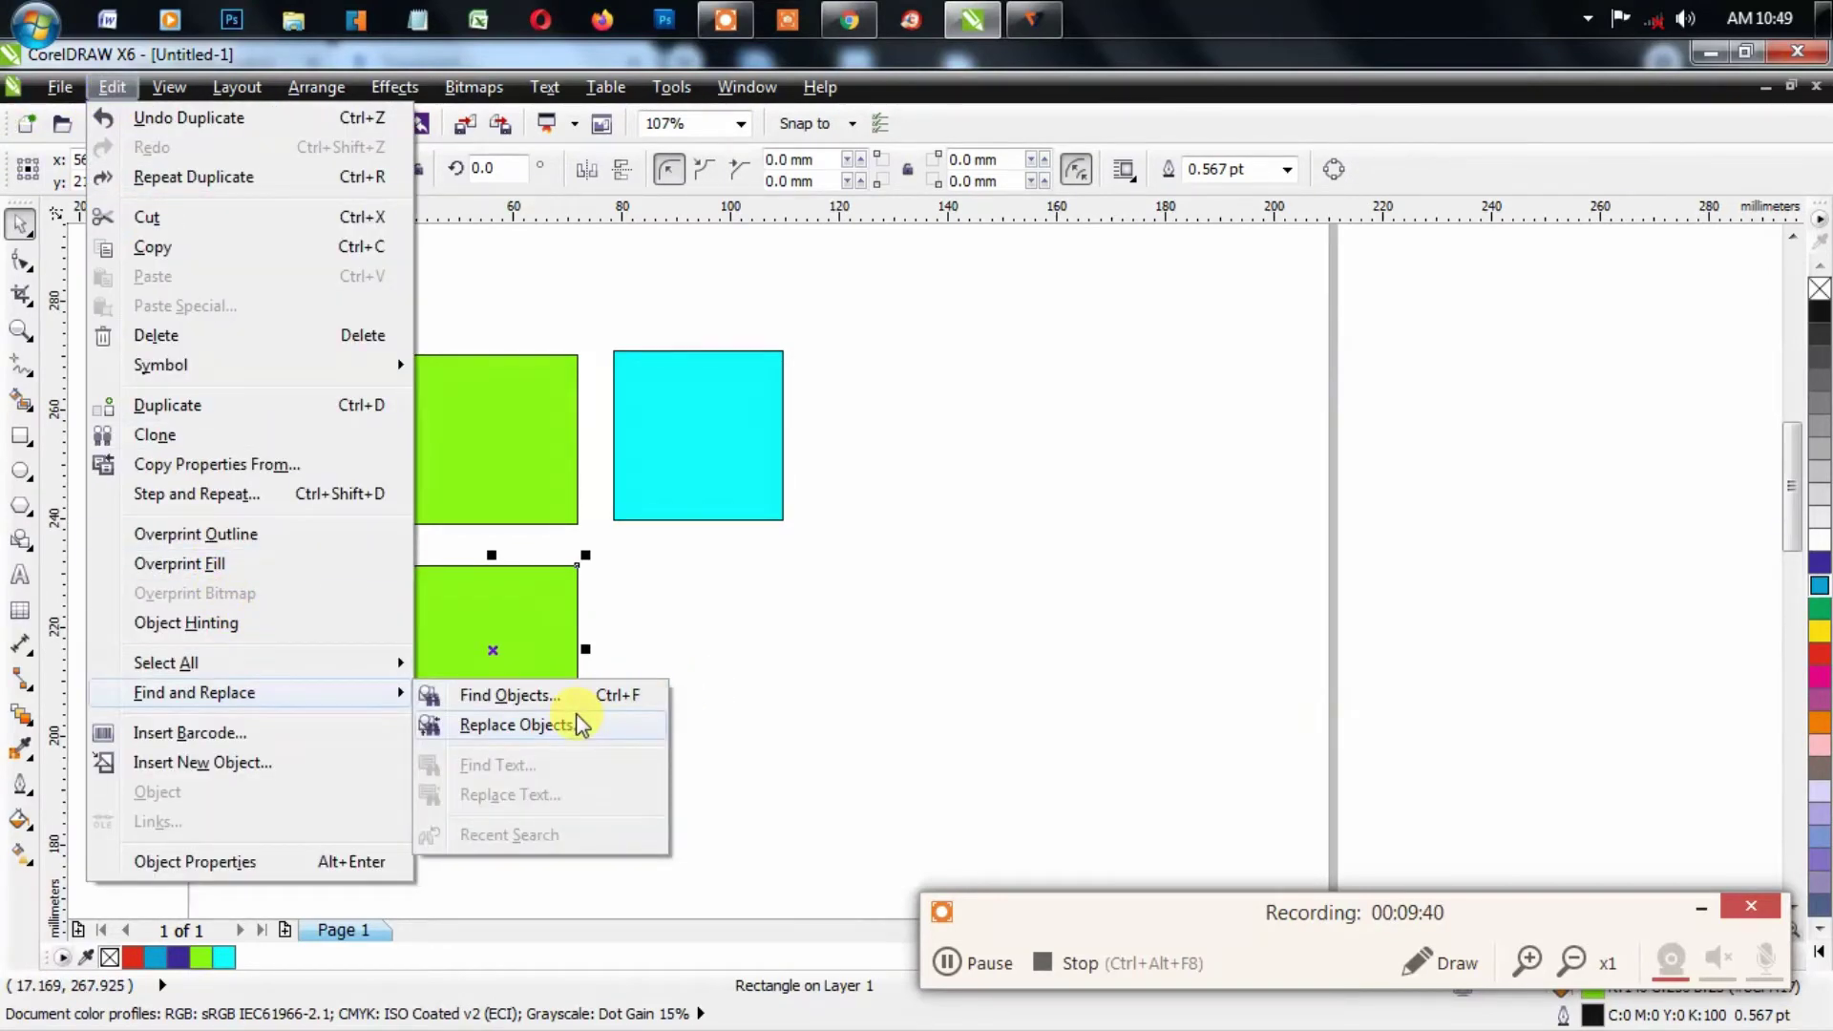
pyautogui.click(975, 519)
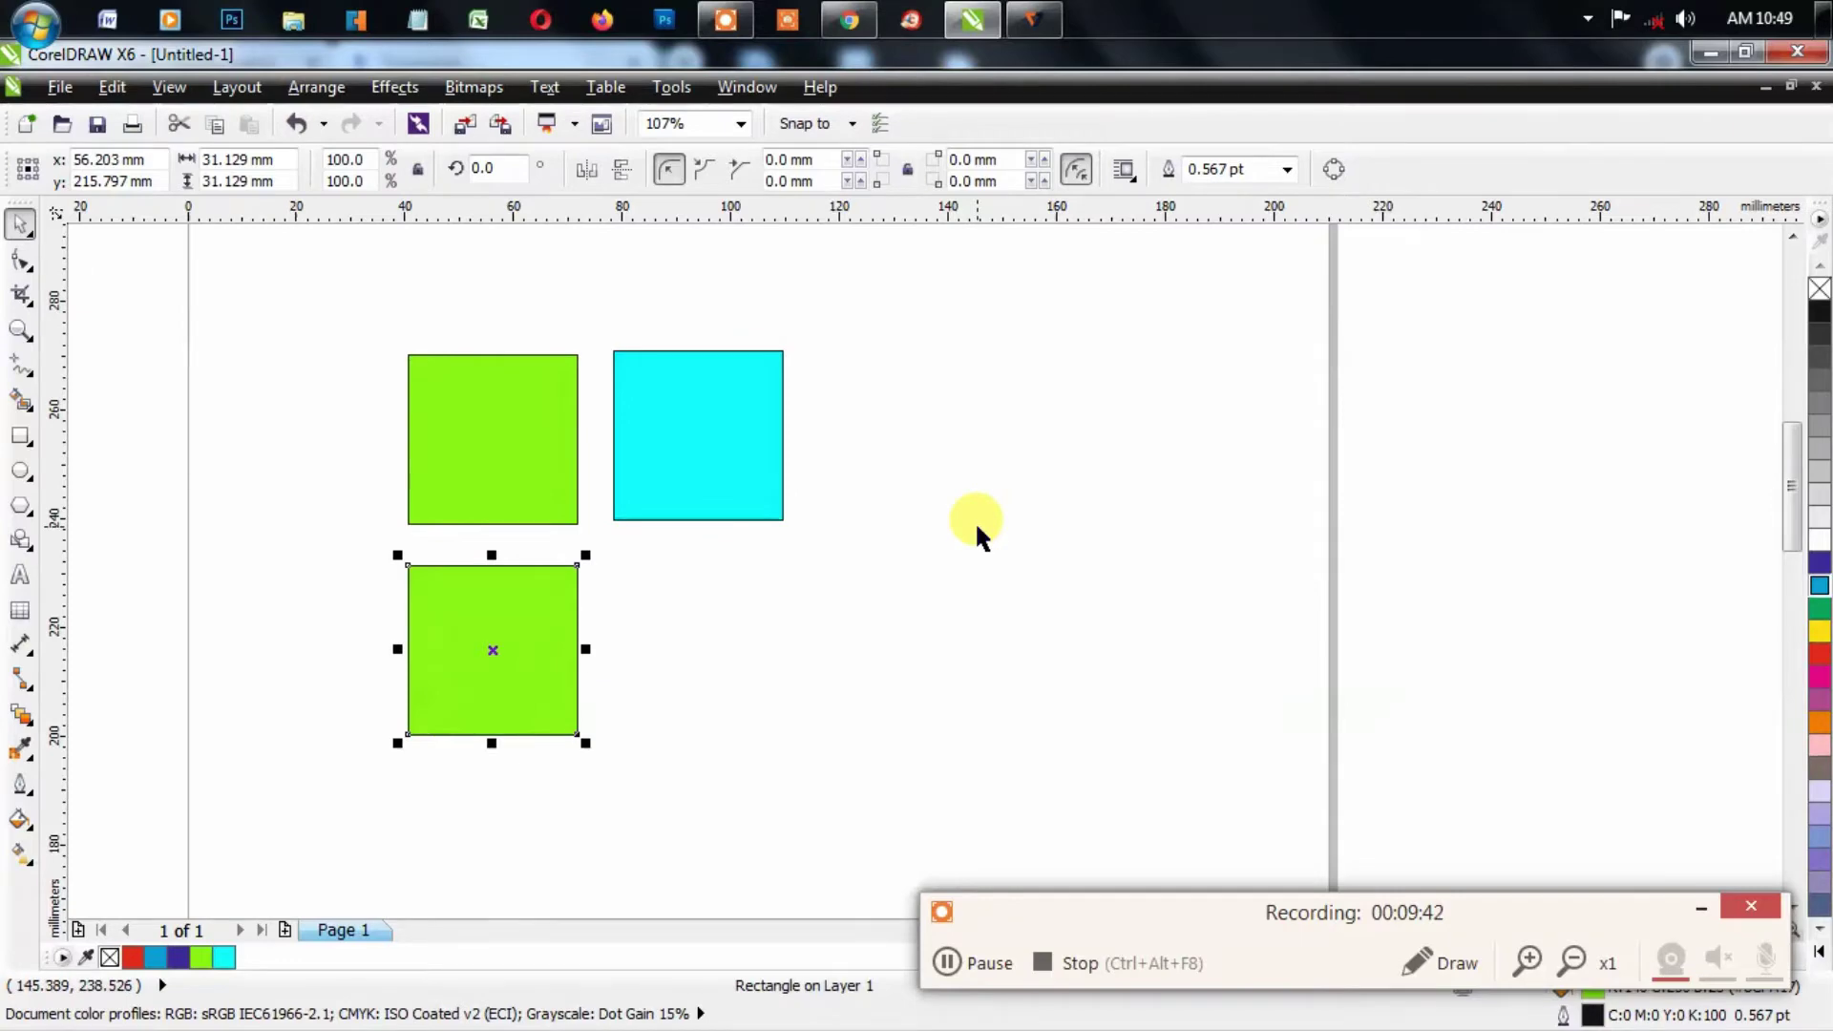
# Step: Convert the lower green square's uniform fill to the CMYK colour model
pyautogui.hotkey('shift', 'F11')
pyautogui.click(414, 435)
pyautogui.click(559, 483)
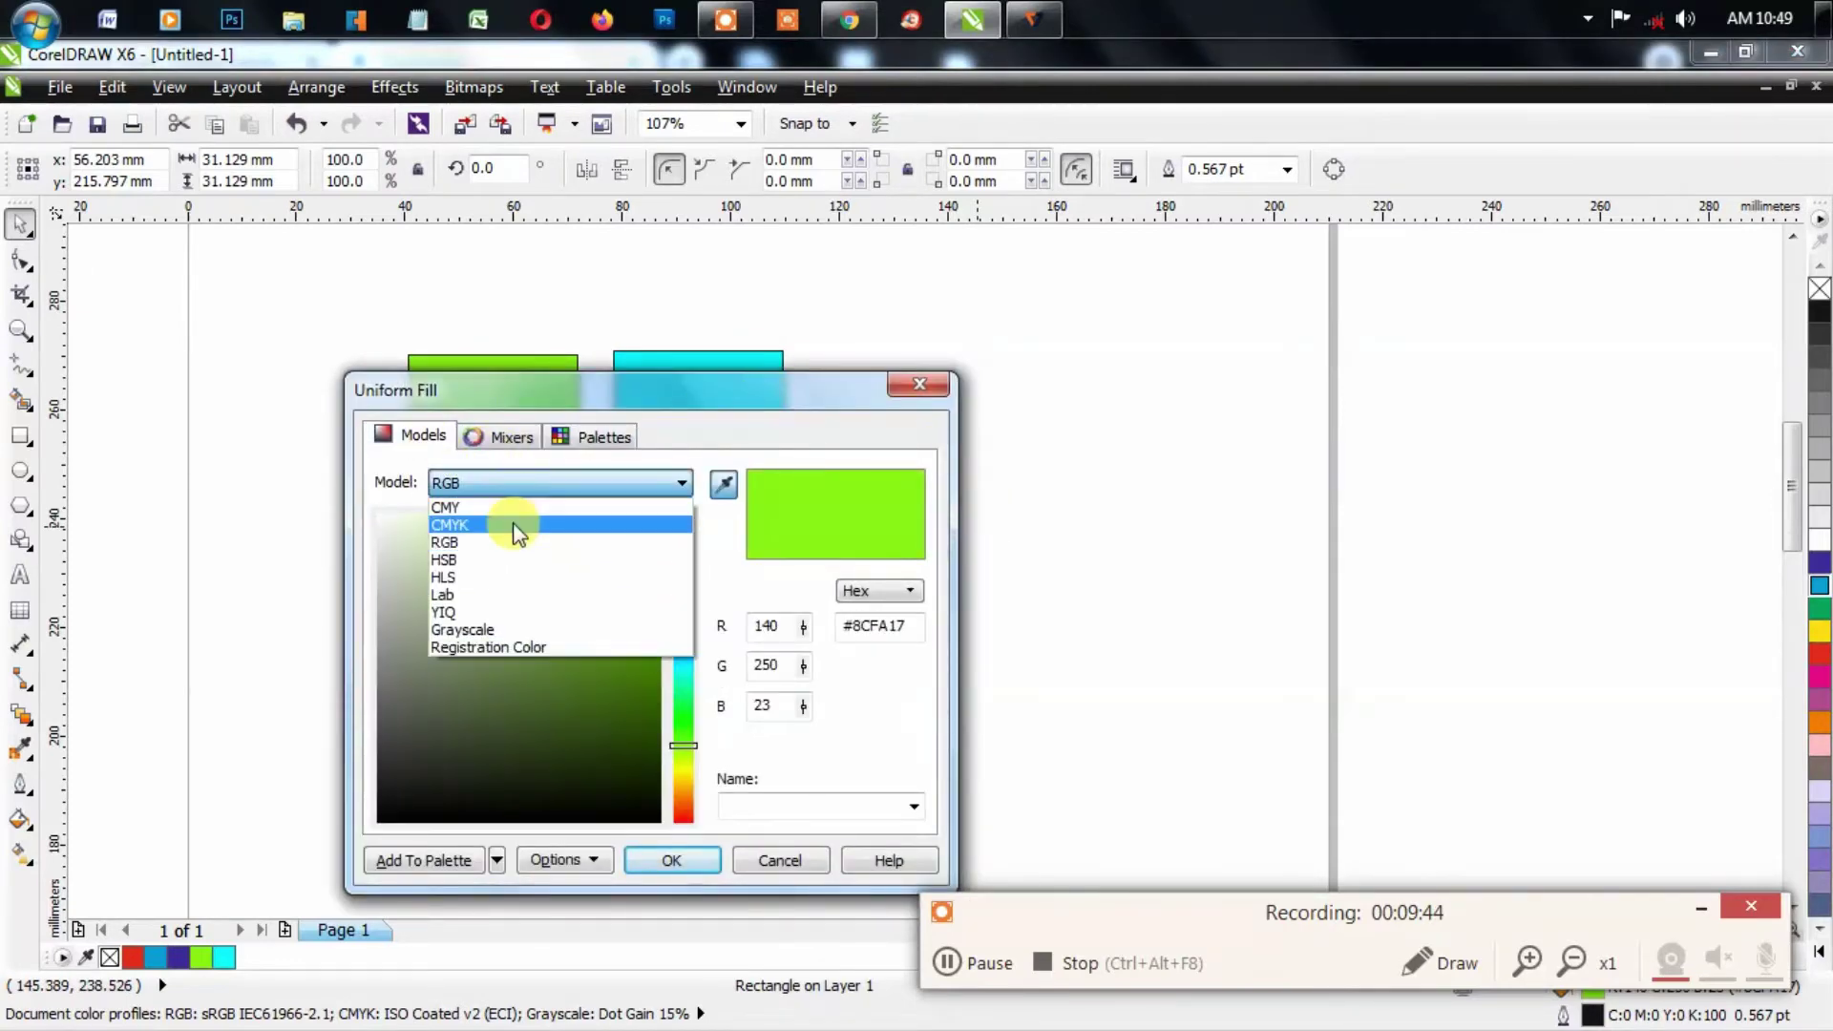
pyautogui.click(516, 533)
pyautogui.click(689, 860)
pyautogui.click(909, 576)
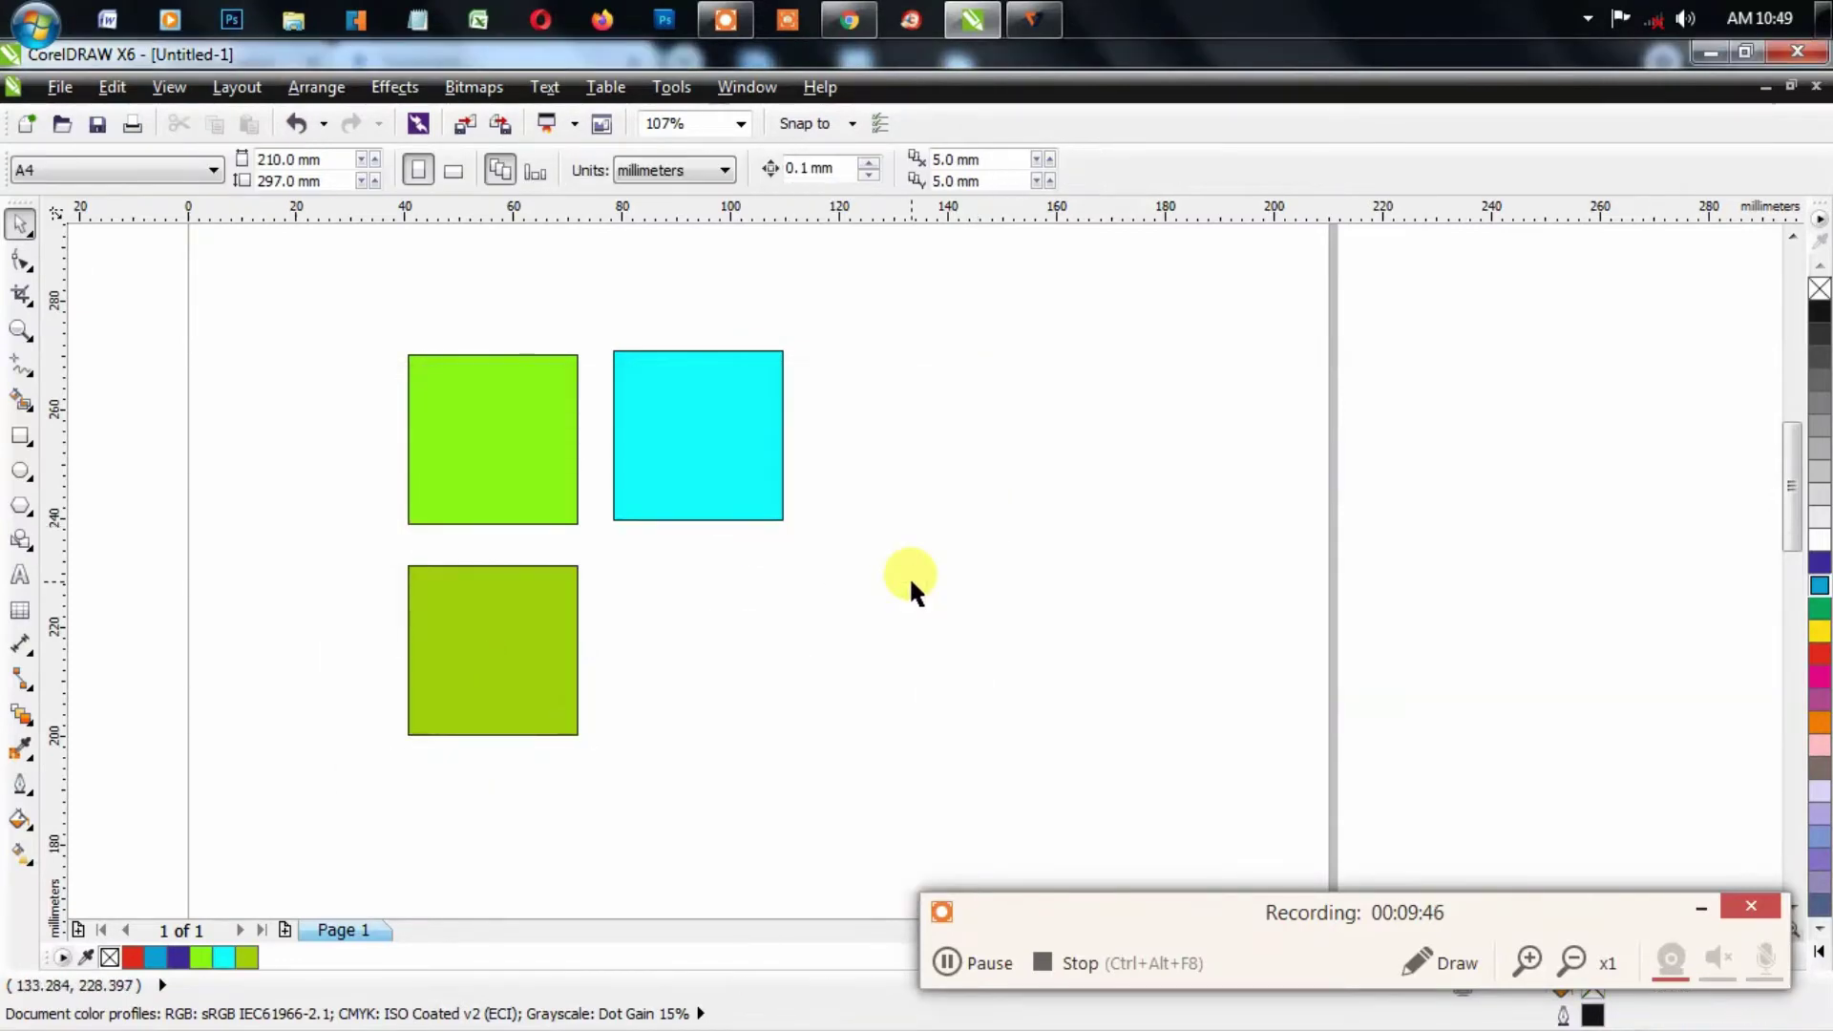
# Step: Draw an unfilled rectangle about 42 mm wide and 44.5 mm high to the right of the cyan square
pyautogui.click(20, 329)
pyautogui.moveTo(380, 328); pyautogui.dragTo(834, 768)
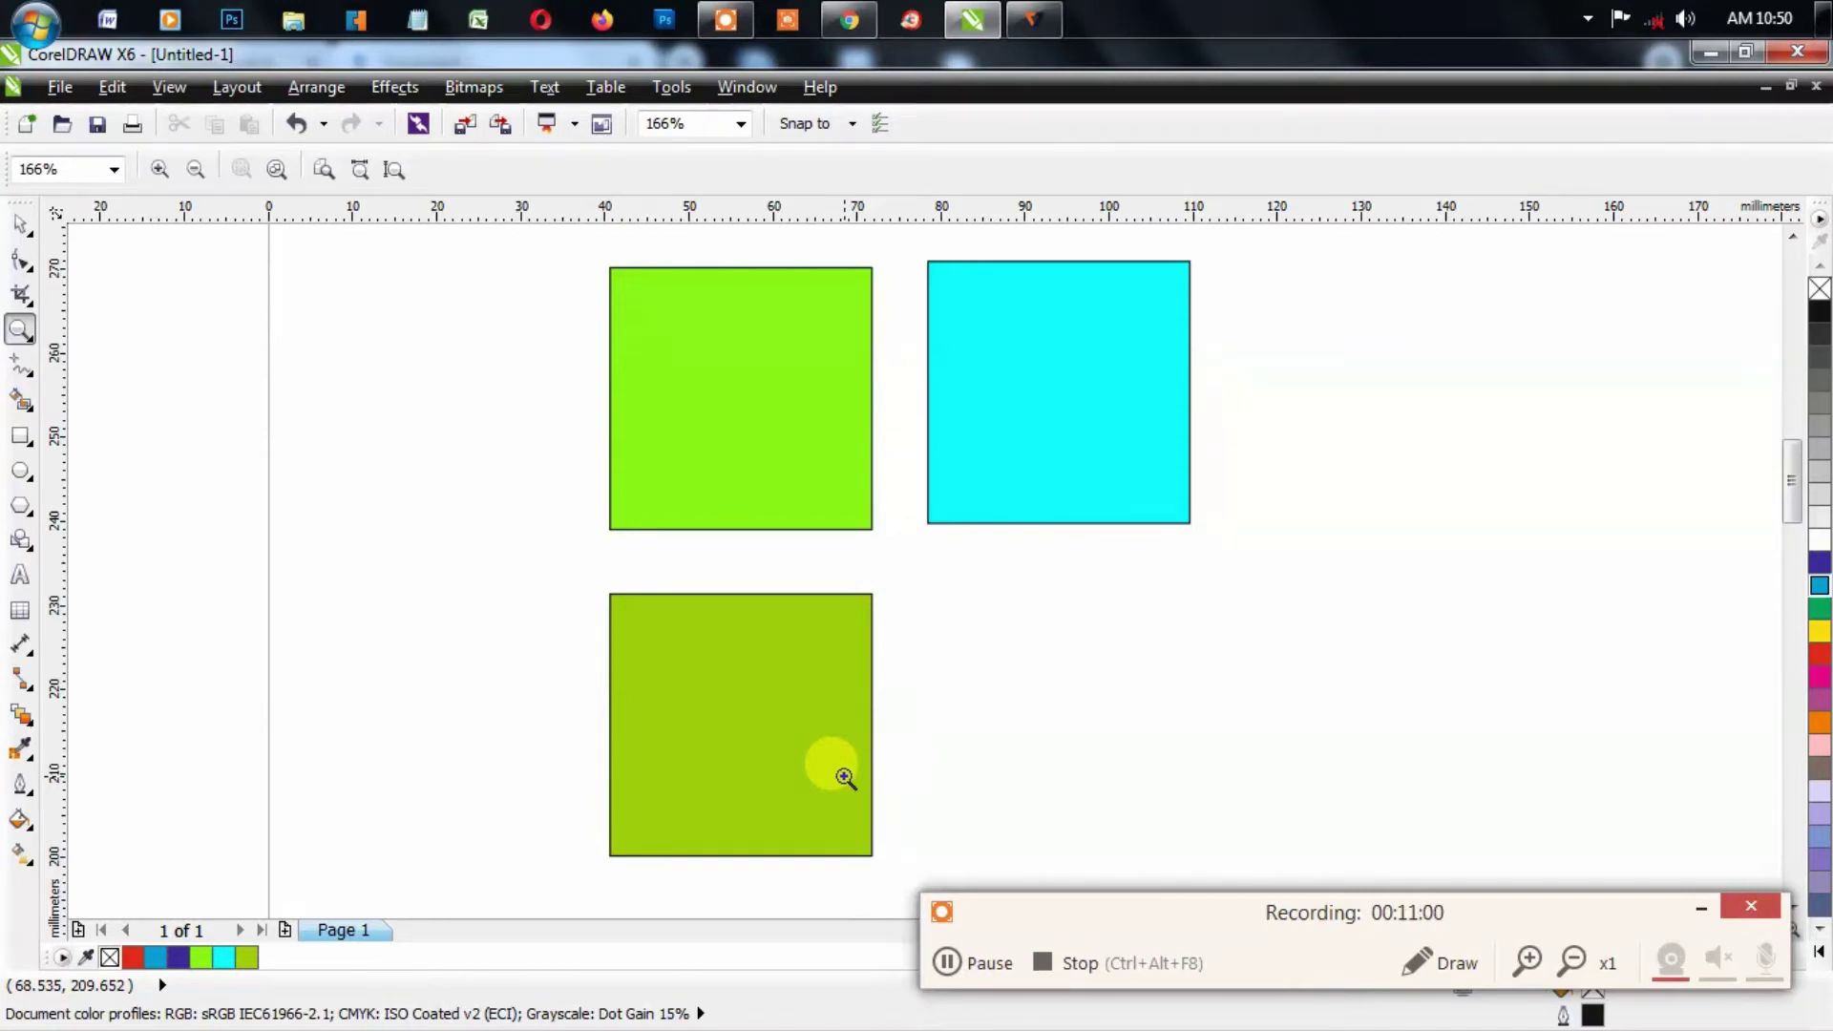
pyautogui.click(25, 436)
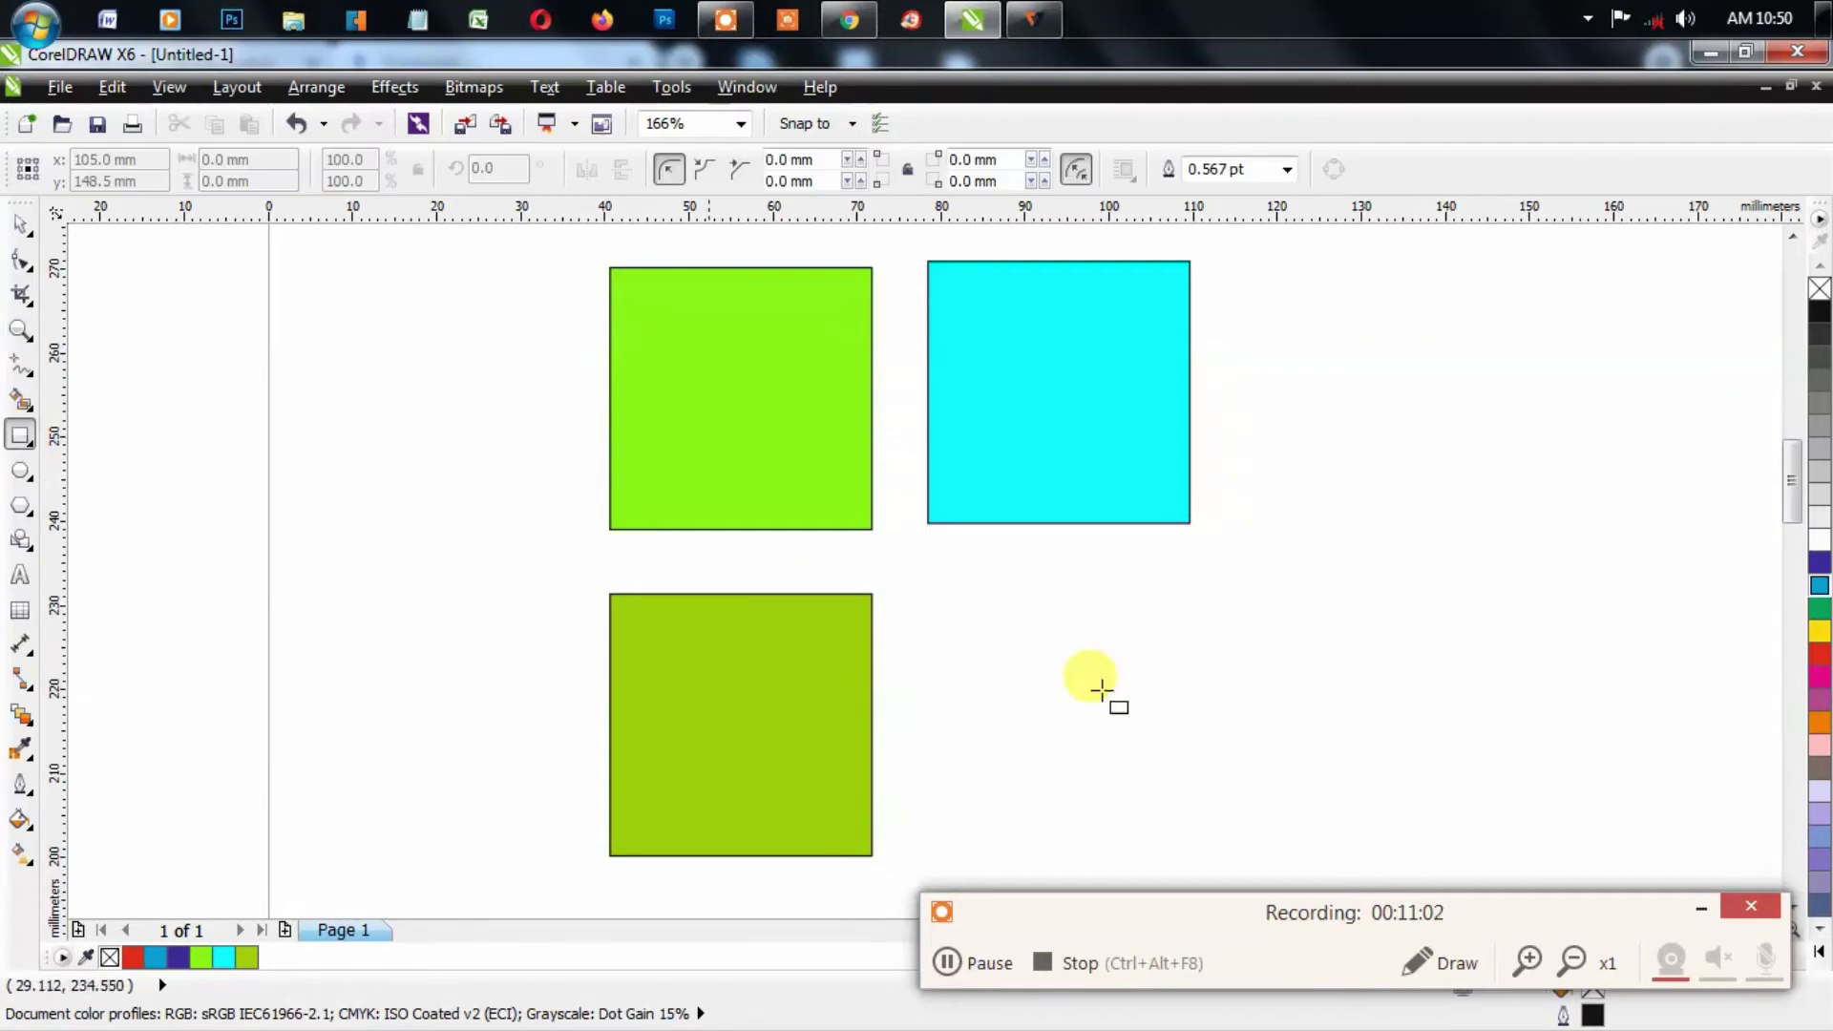
pyautogui.moveTo(1251, 327)
pyautogui.mouseDown()
pyautogui.moveTo(1522, 585)
pyautogui.moveTo(1604, 702)
pyautogui.mouseUp()
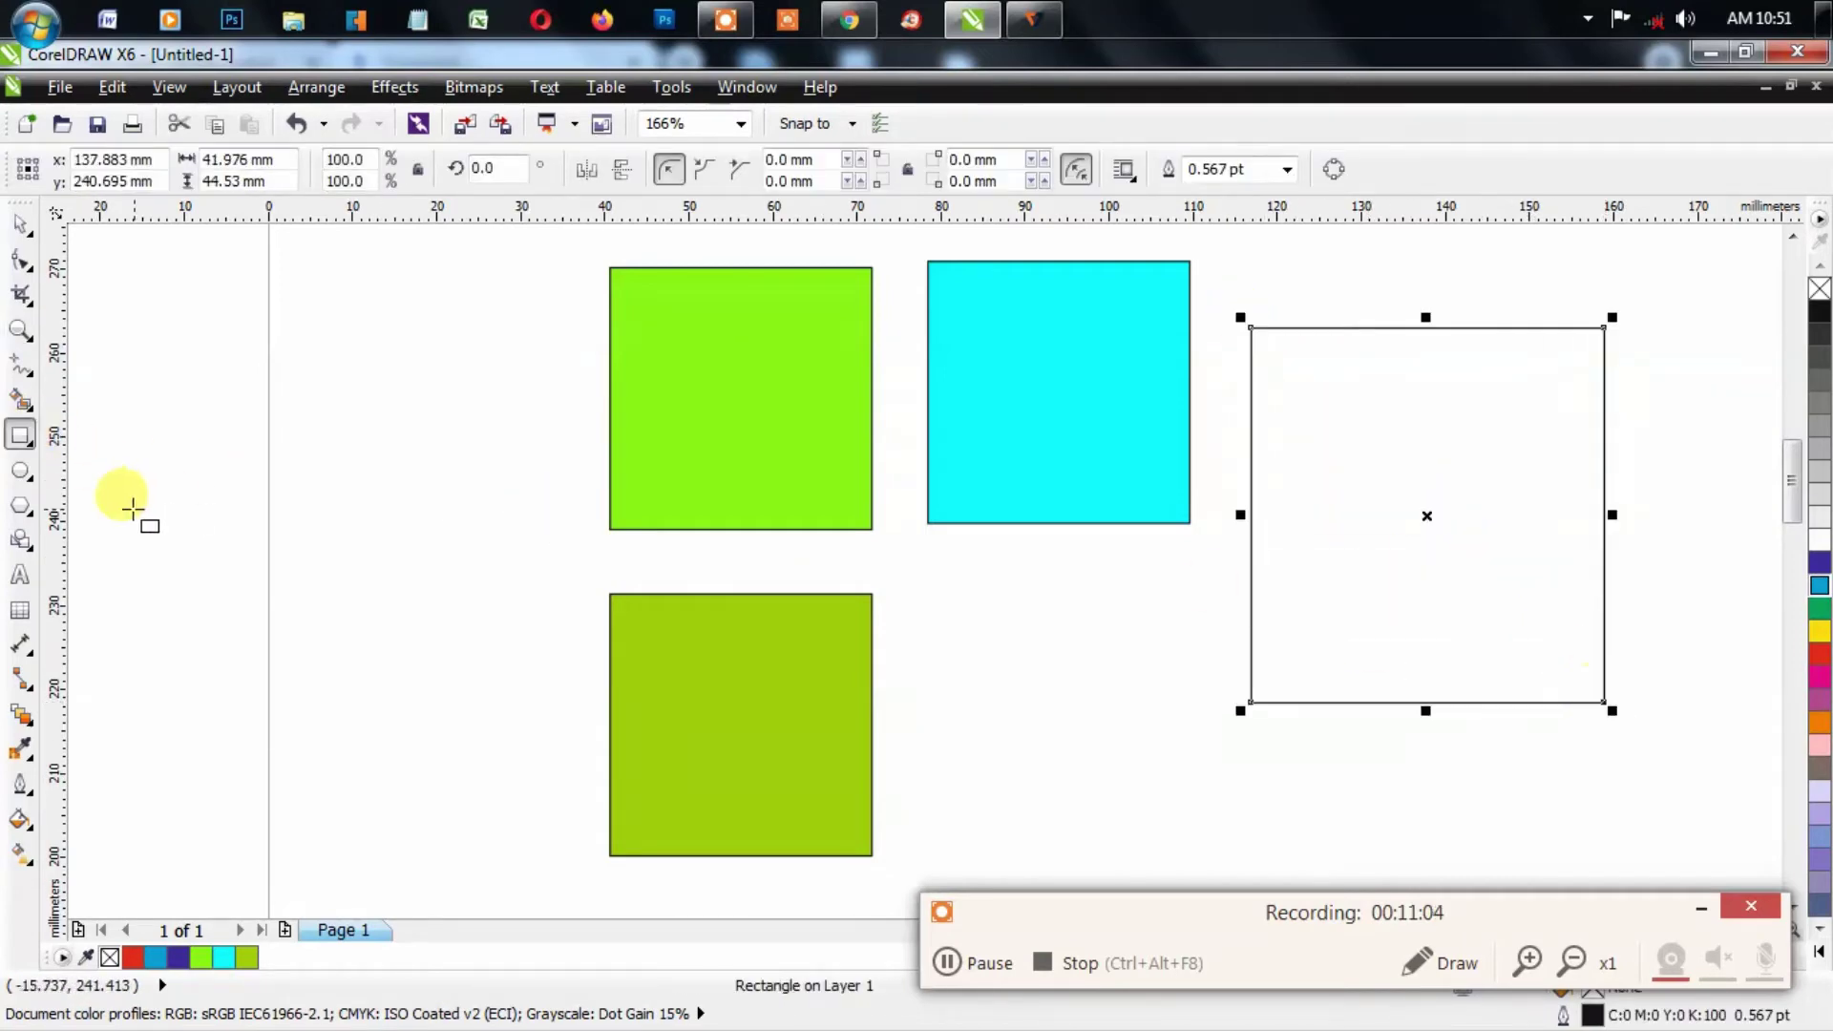
# Step: Add the text "gsdfgs", shrink it to about 12.6 pt and position it in the lower right of the unfilled rectangle
pyautogui.click(20, 574)
pyautogui.click(1529, 652)
pyautogui.write('gsdfgs')
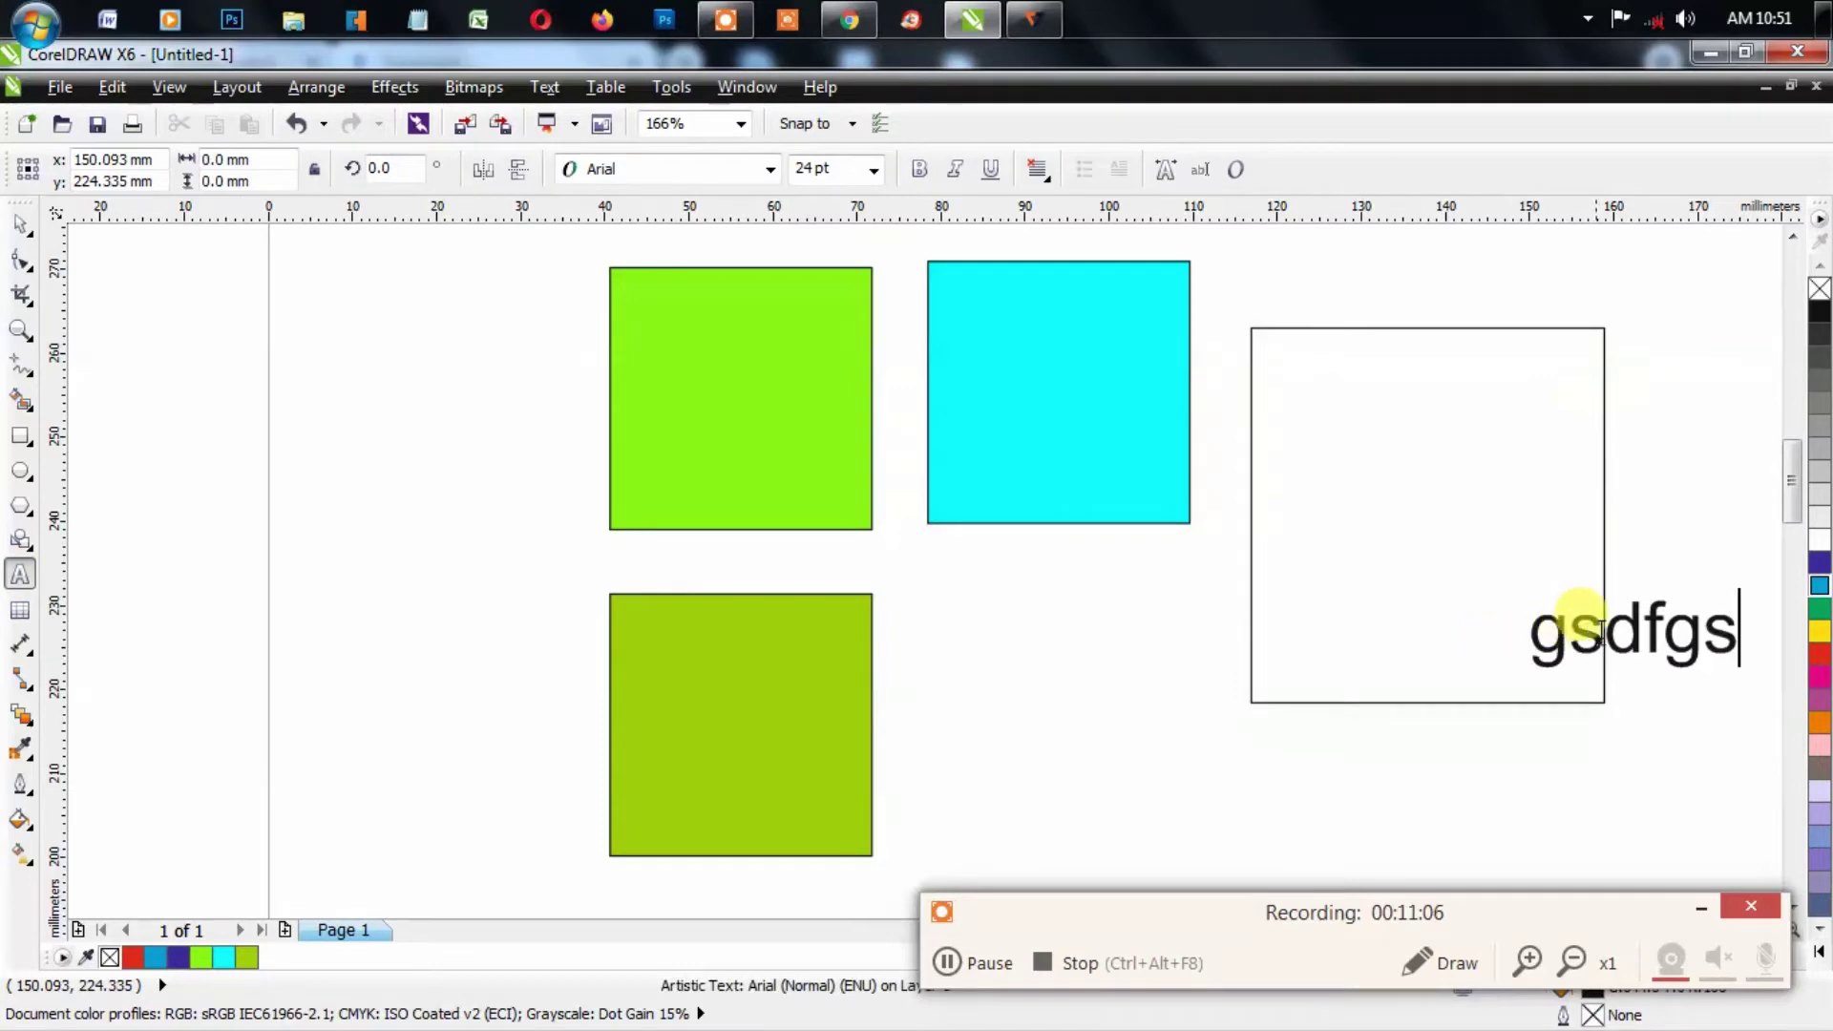
pyautogui.hotkey('ctrl', 'space')
pyautogui.moveTo(1745, 594); pyautogui.dragTo(1647, 602)
pyautogui.moveTo(1558, 642); pyautogui.dragTo(1488, 662)
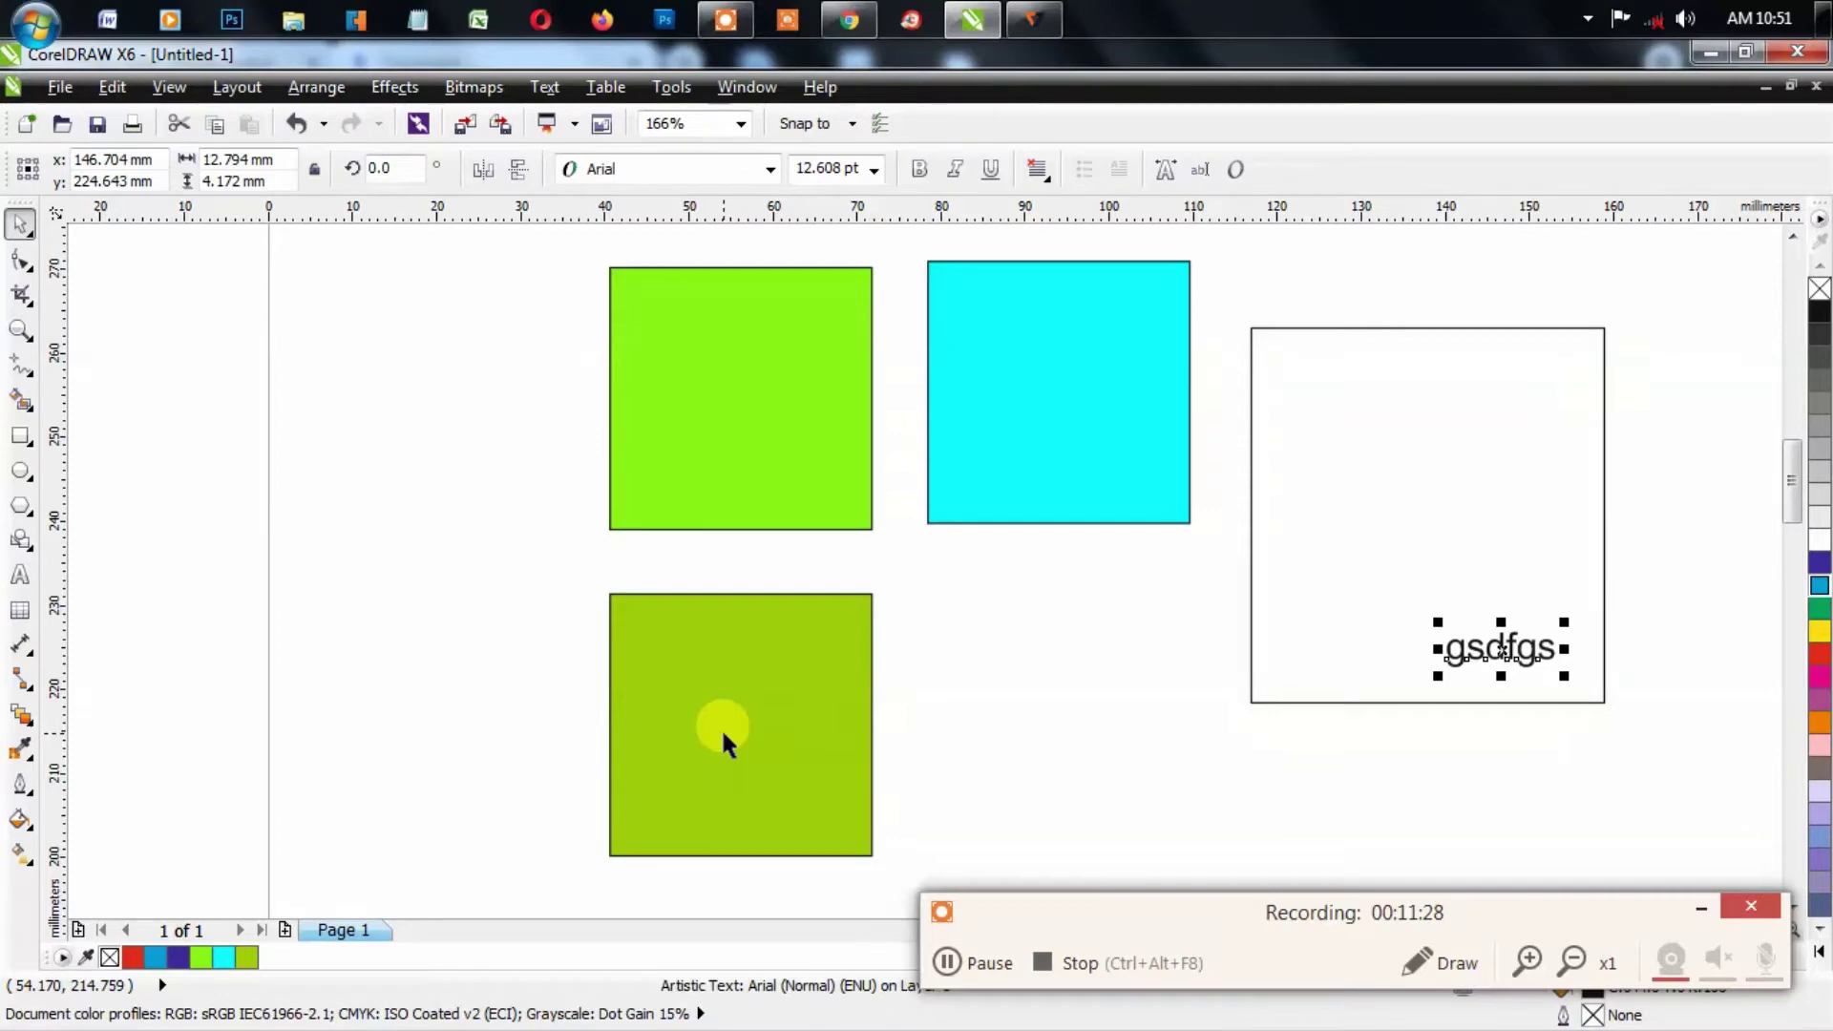
# Step: Add the text "100 x 100 x 100 x 100" starting to the left of the upper green square
pyautogui.click(21, 575)
pyautogui.click(336, 389)
pyautogui.write('100 ')
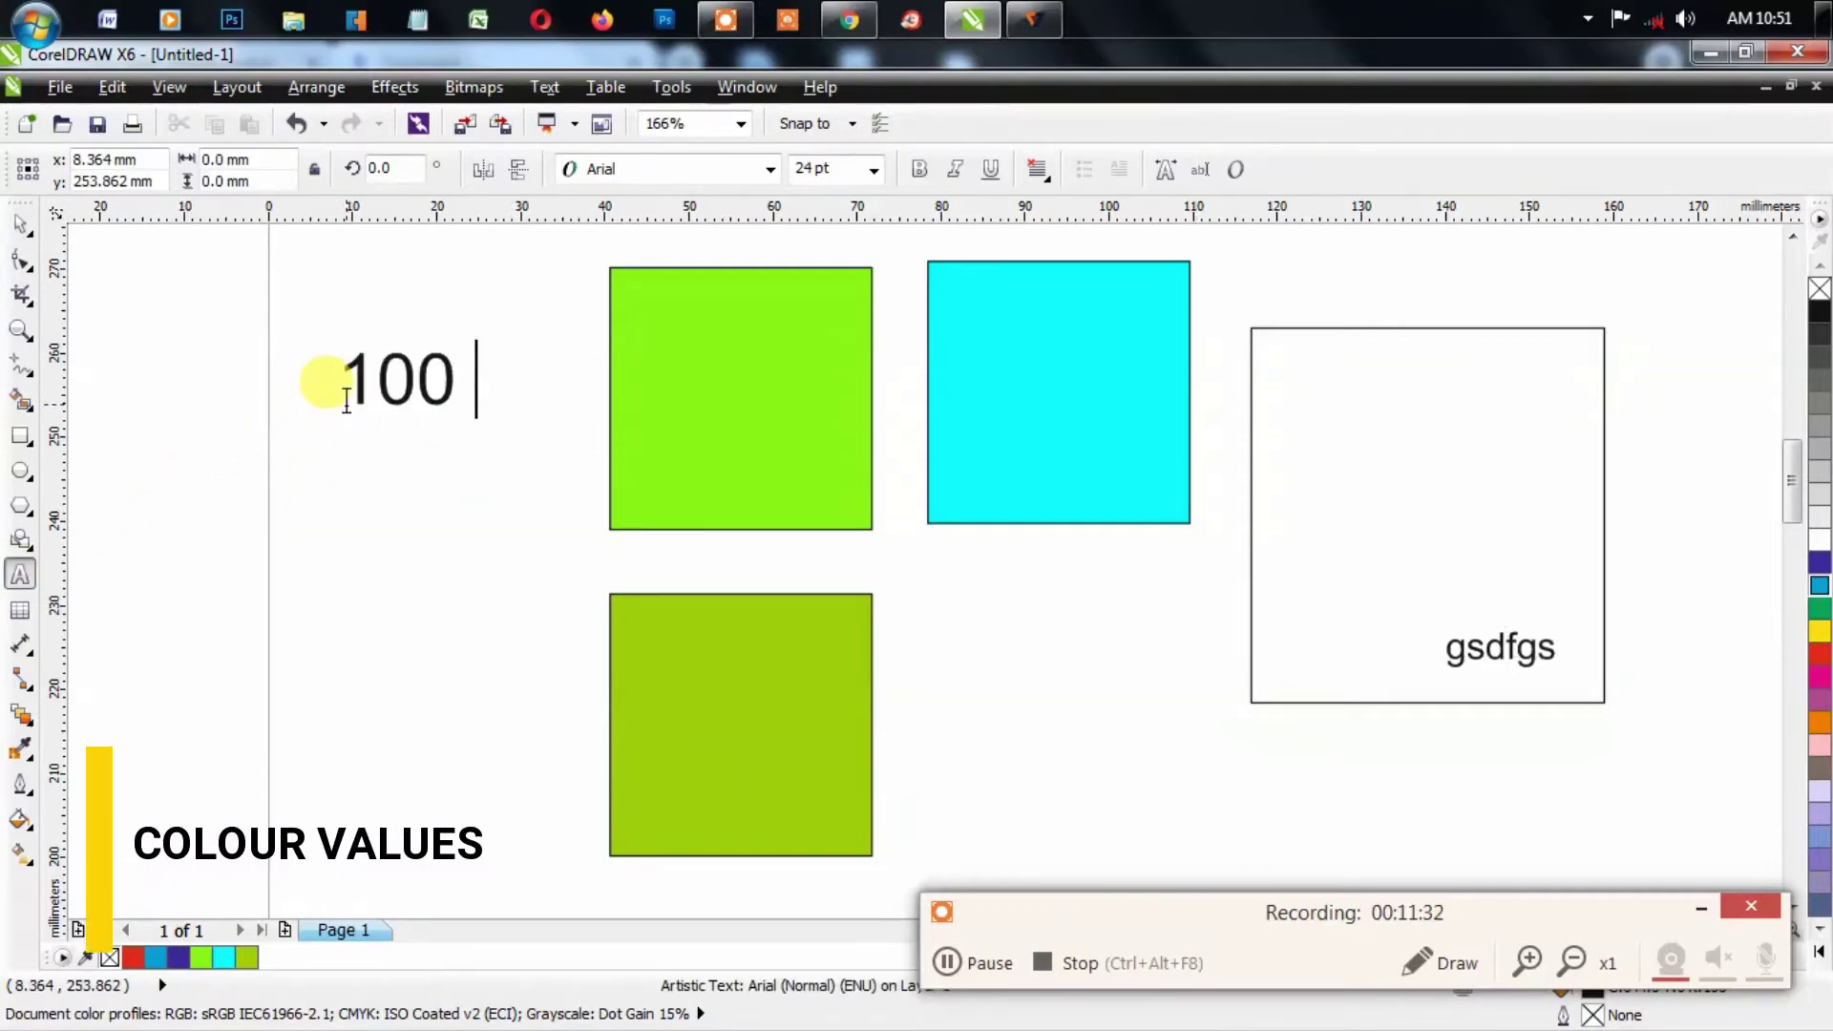
pyautogui.write('x 100 x 100 x ')
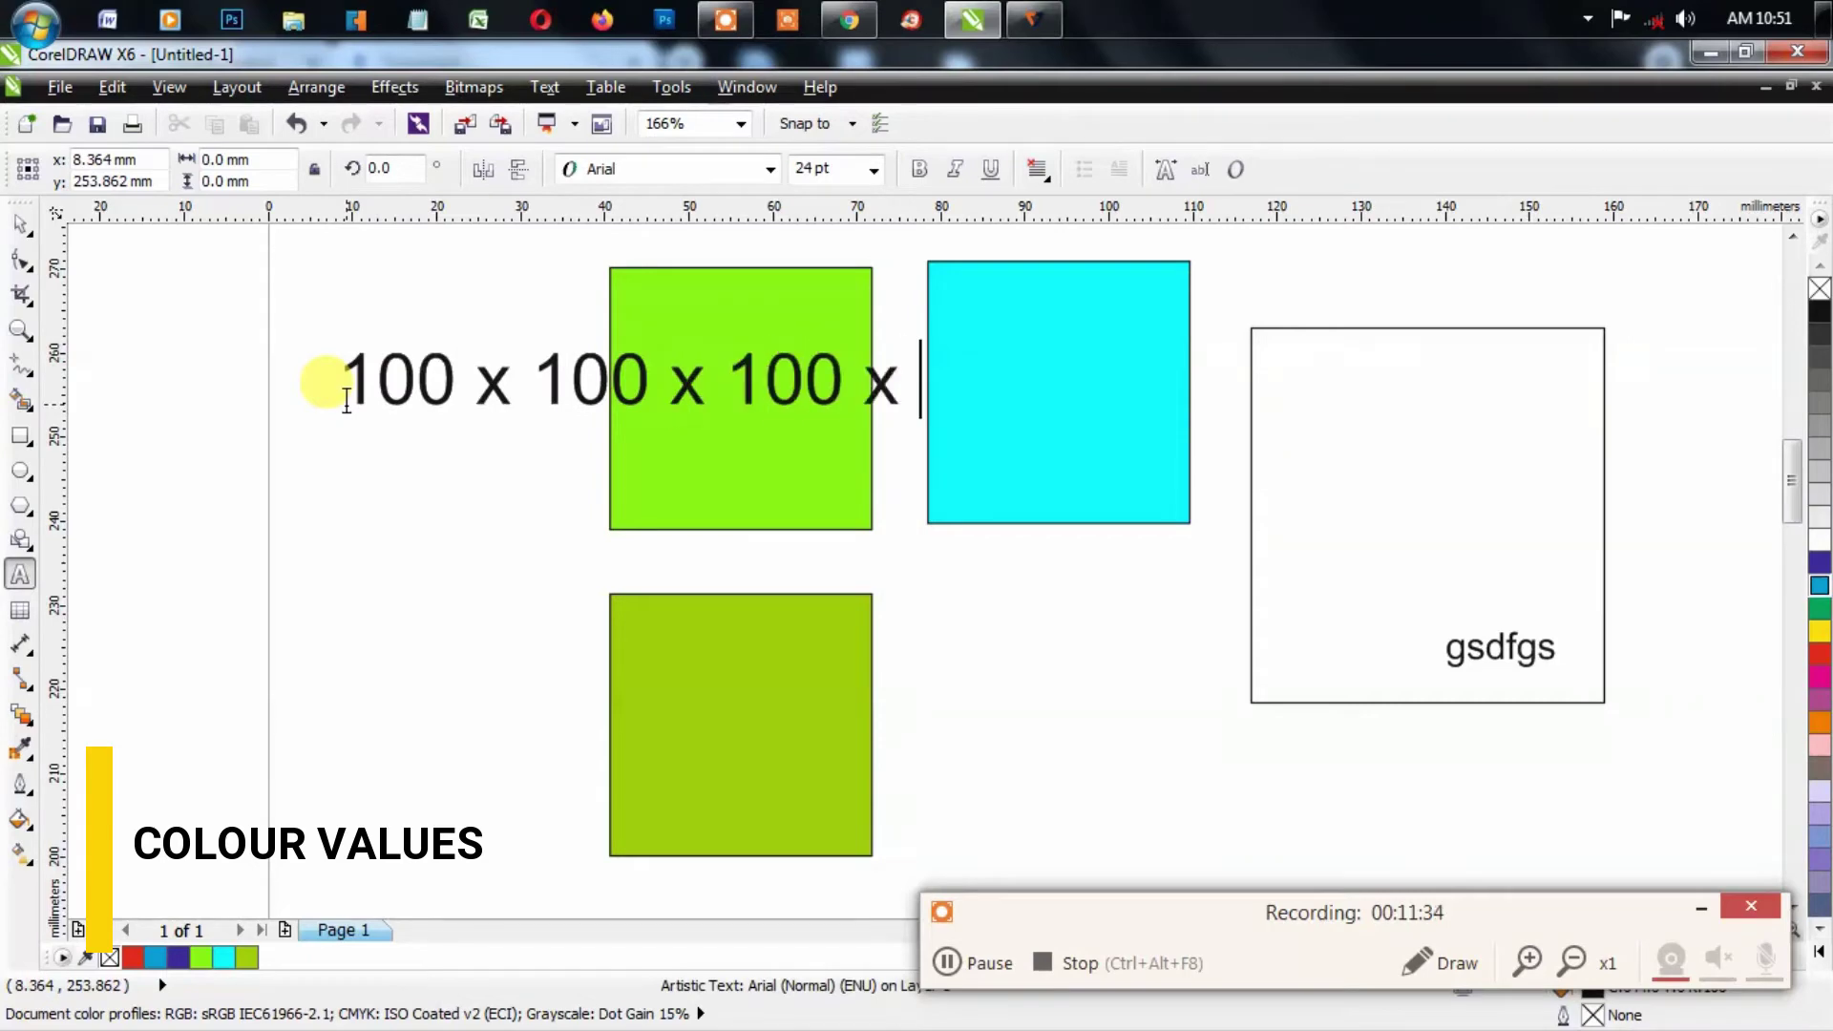
pyautogui.write('100')
pyautogui.hotkey('ctrl', 'space')
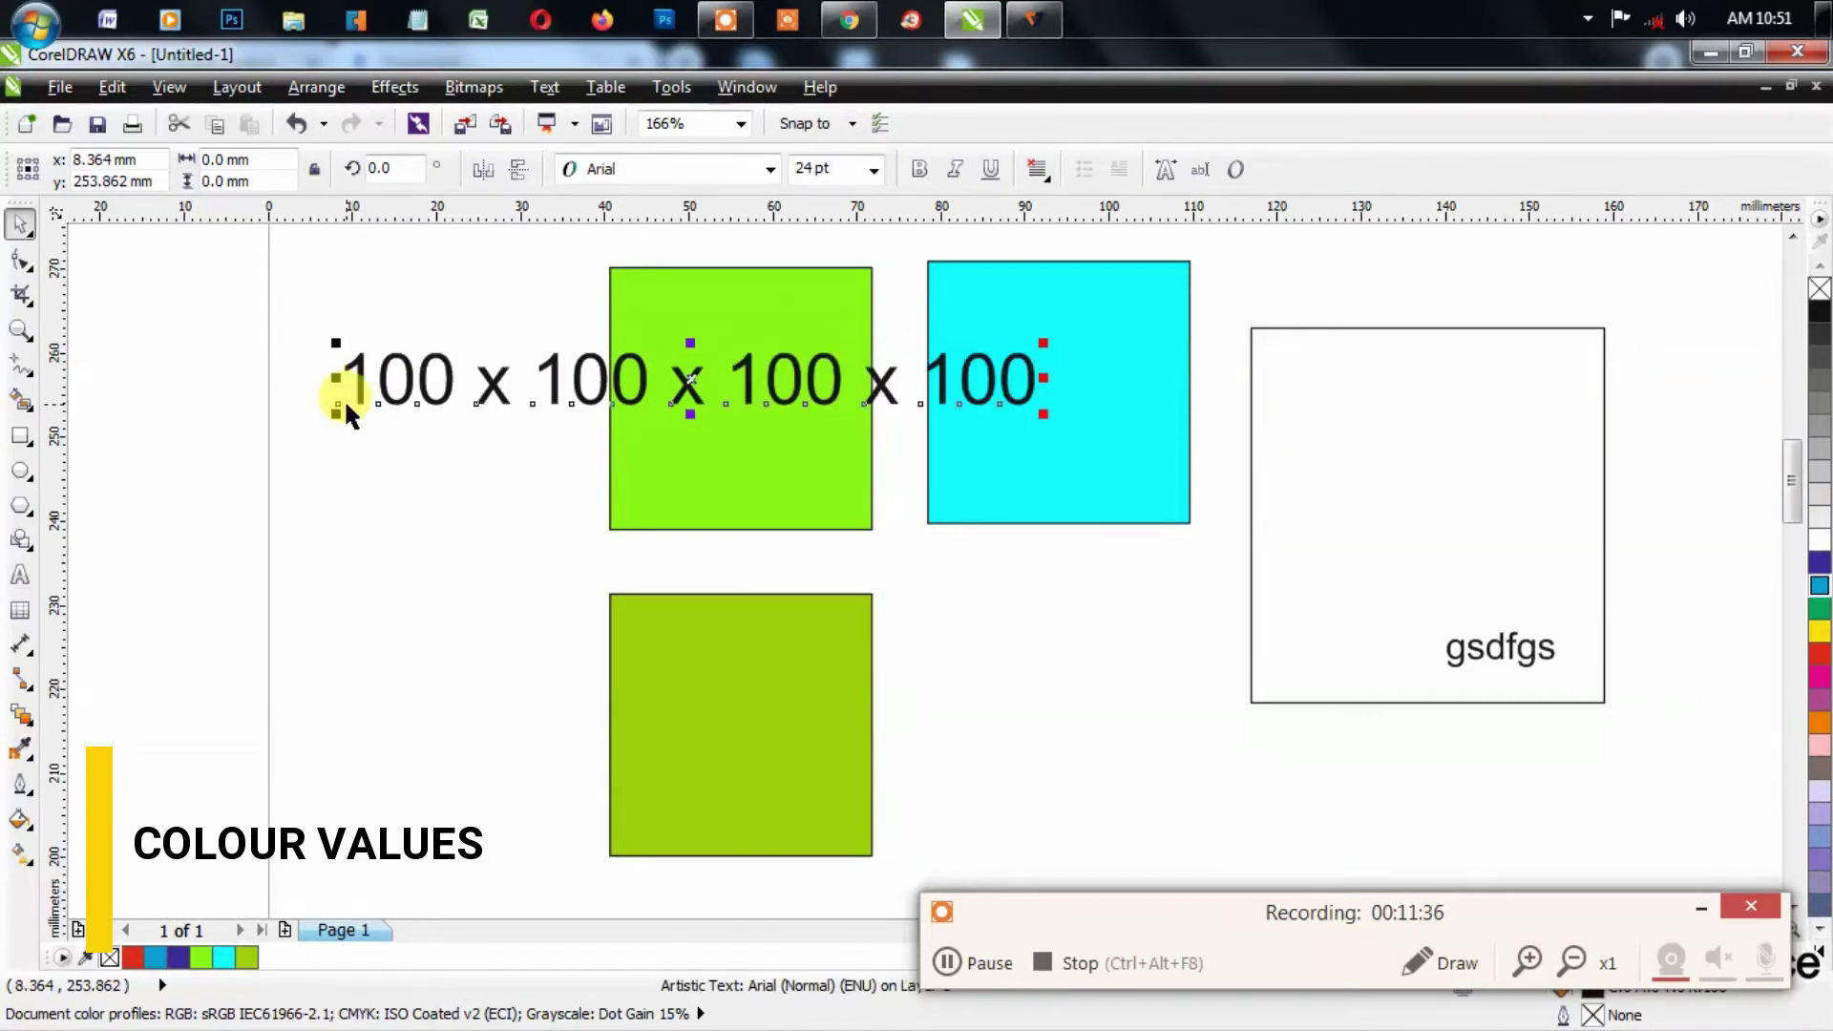
# Step: Switch to Calculator and compute 100 × 100 × 100 × 100
pyautogui.press('super')
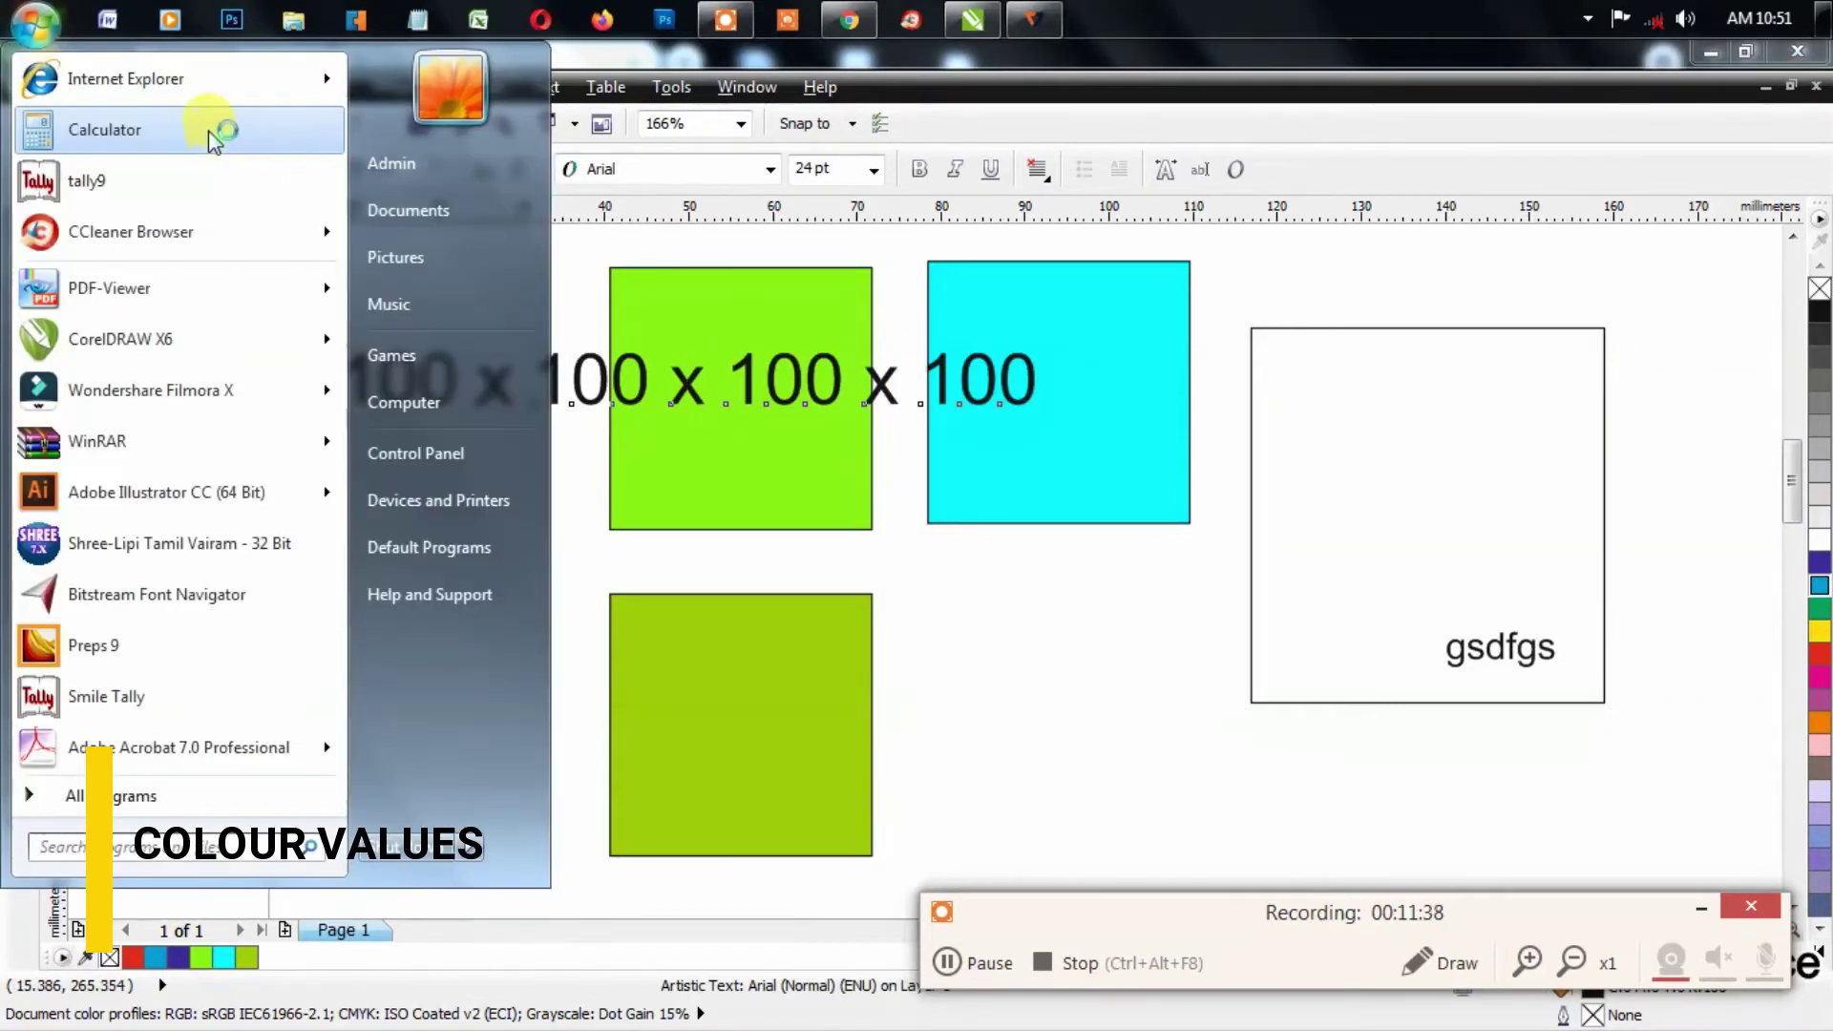
pyautogui.click(210, 134)
pyautogui.write('100*100')
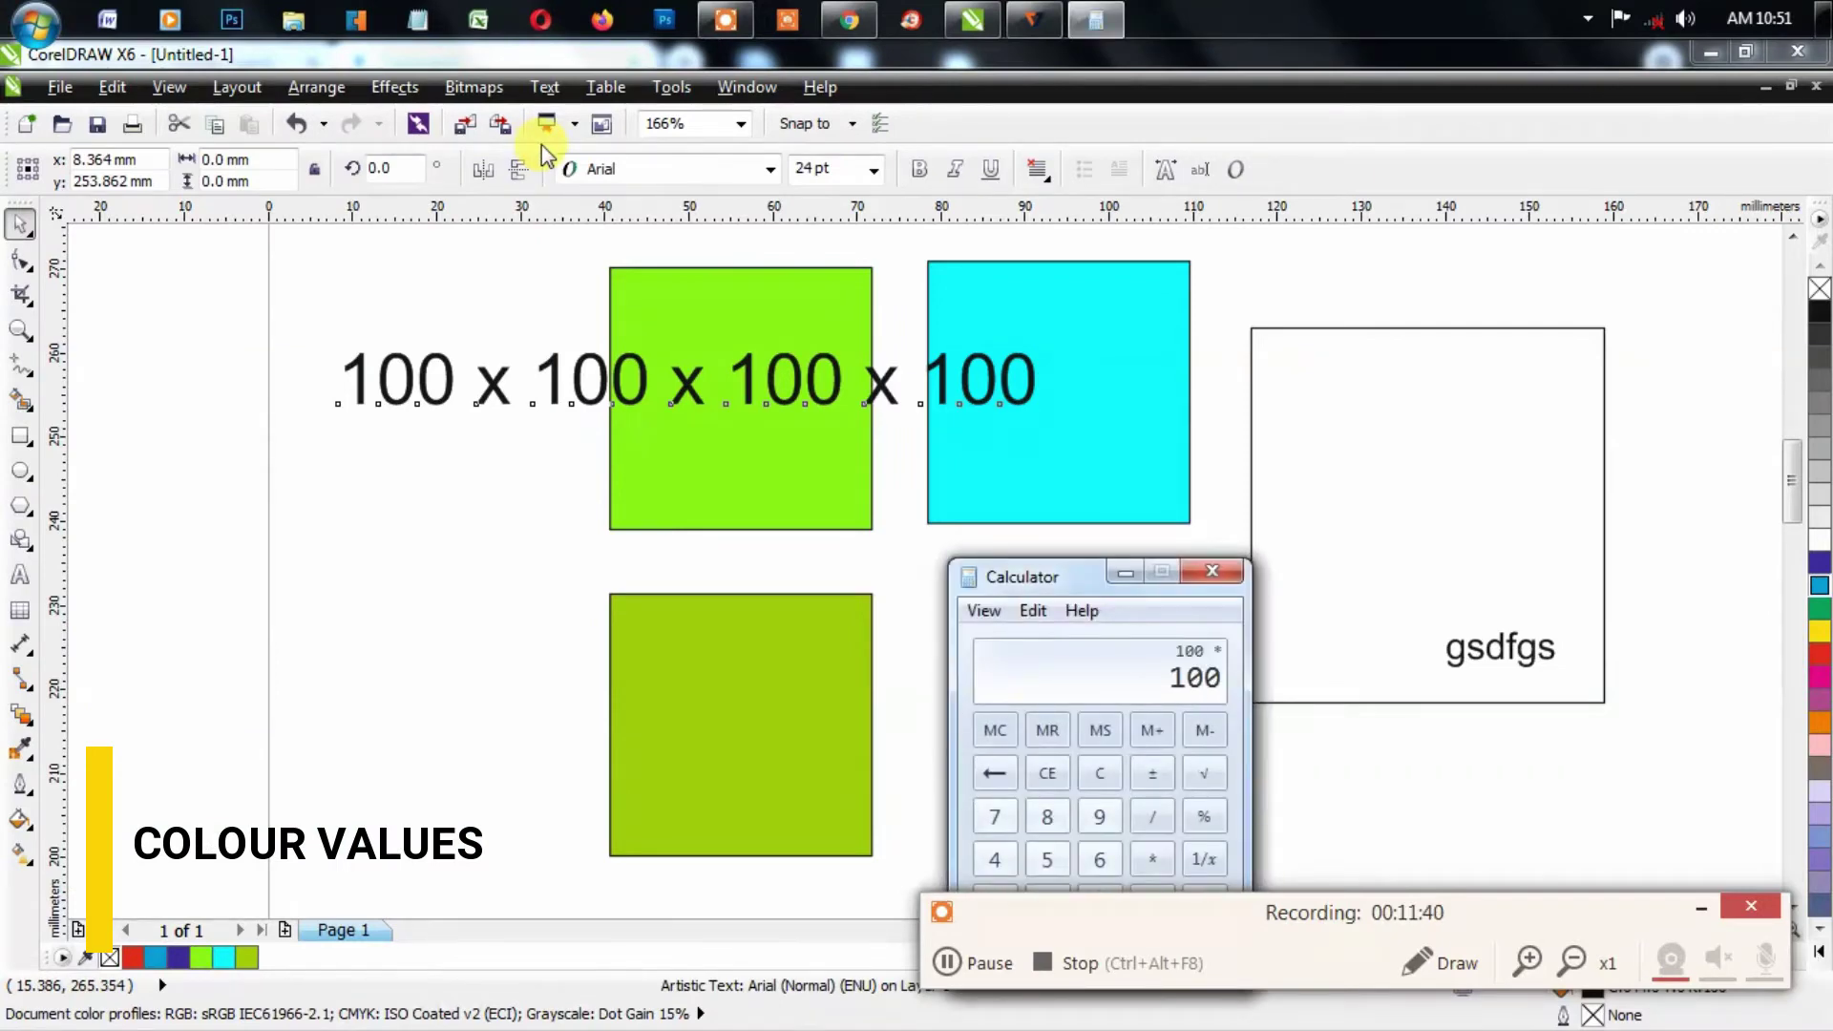
pyautogui.write('*100*10')
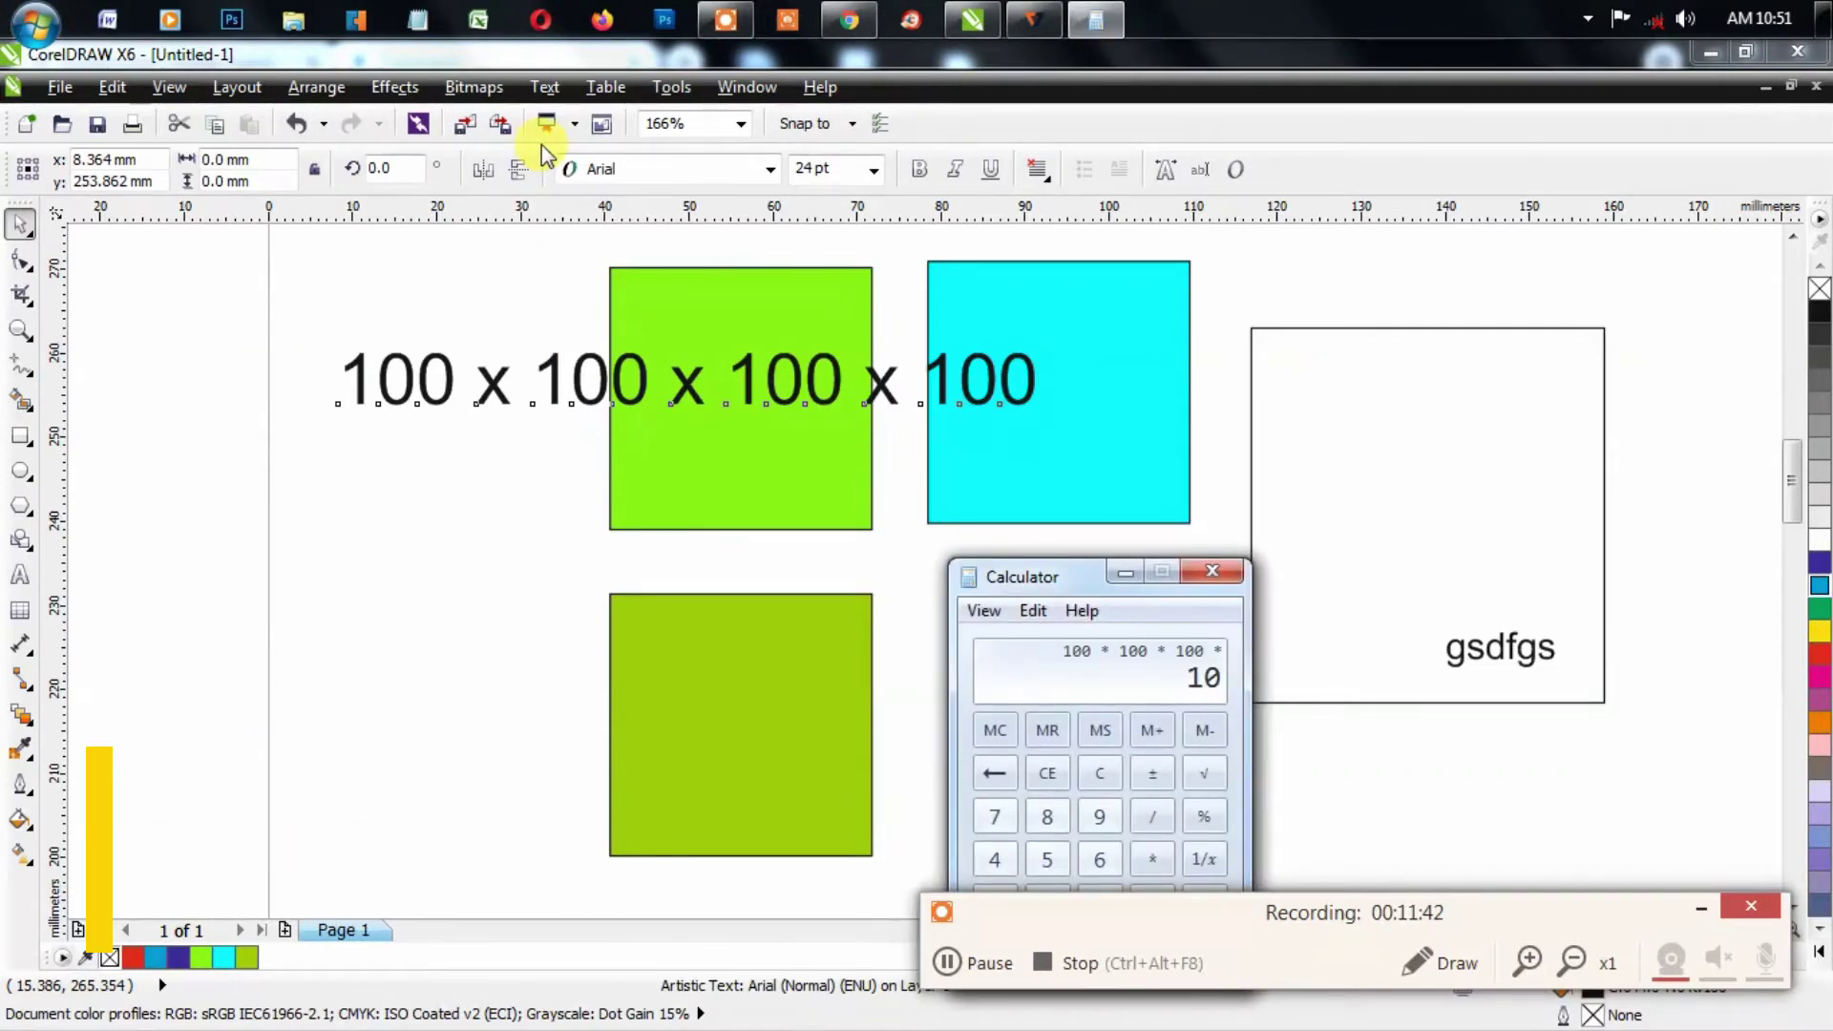
pyautogui.write('0')
pyautogui.press('Return')
# Step: Back in CorelDRAW, copy the multiplication text, change the copy to "100000000" and position it just below the original
pyautogui.click(608, 403)
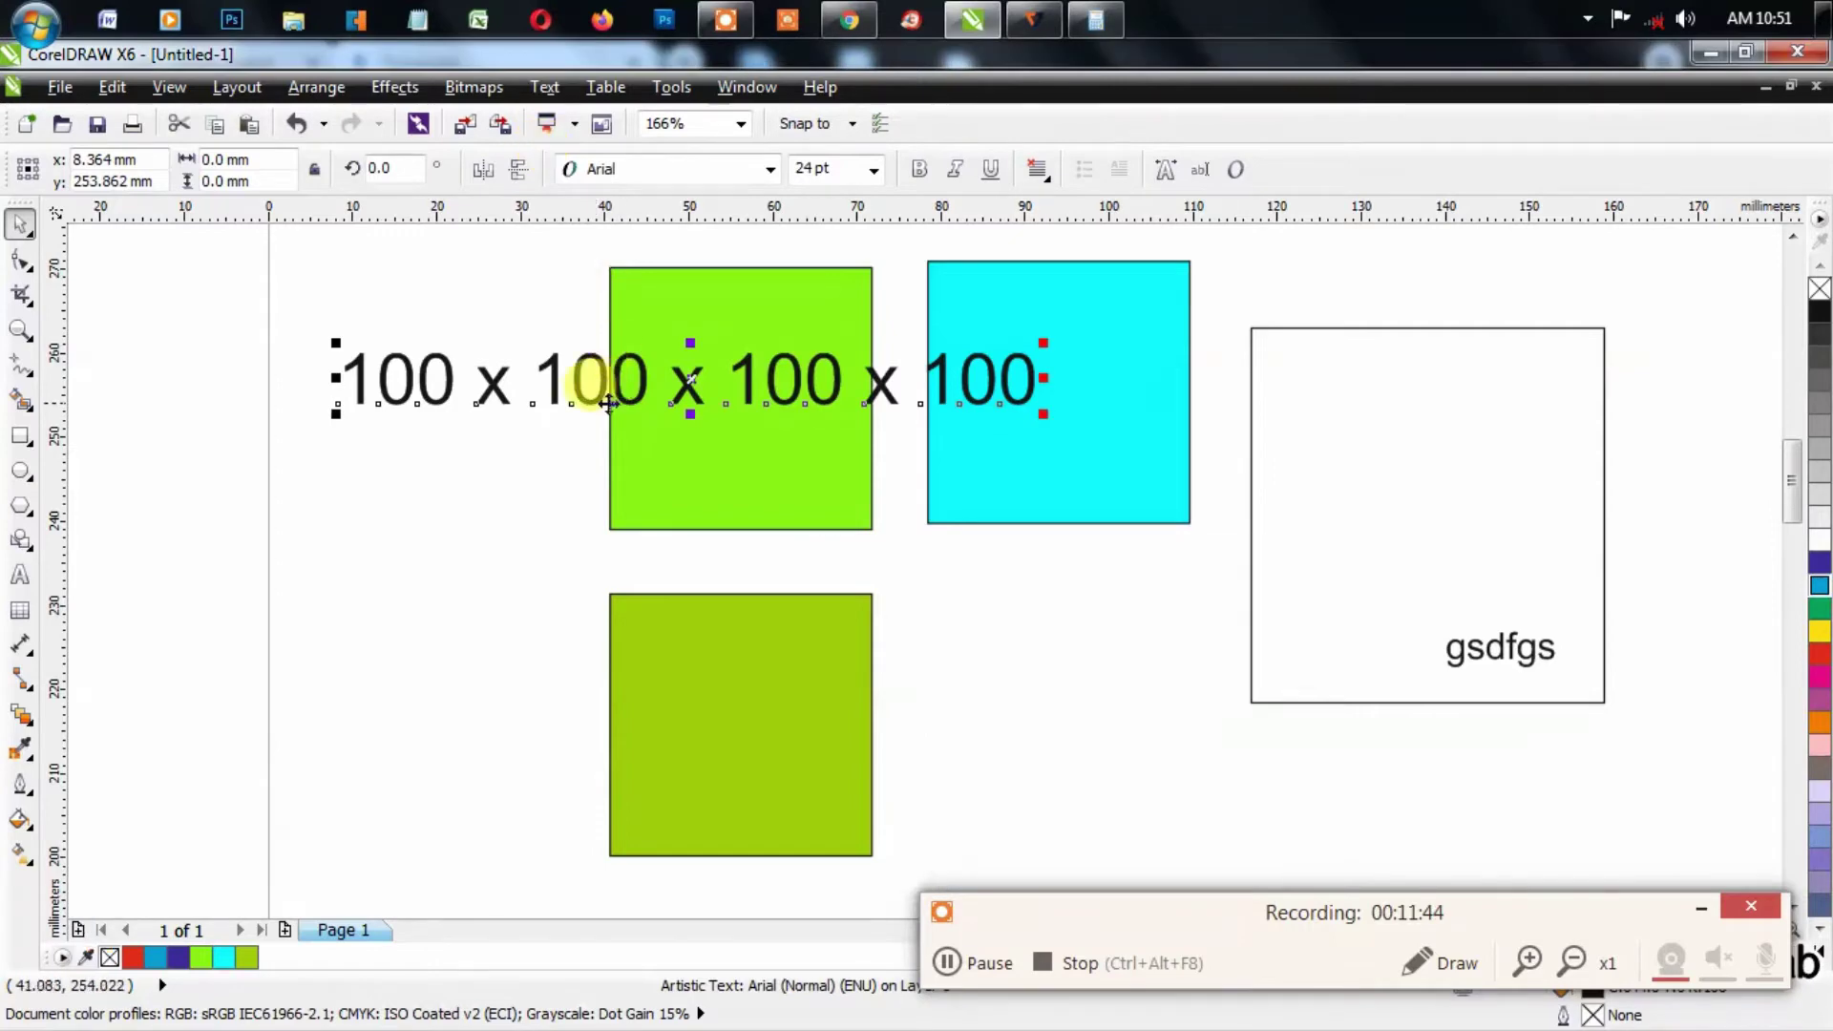
pyautogui.moveTo(608, 403); pyautogui.dragTo(527, 544)
pyautogui.doubleClick(532, 544)
pyautogui.hotkey('ctrl', 'a')
pyautogui.write('100000000')
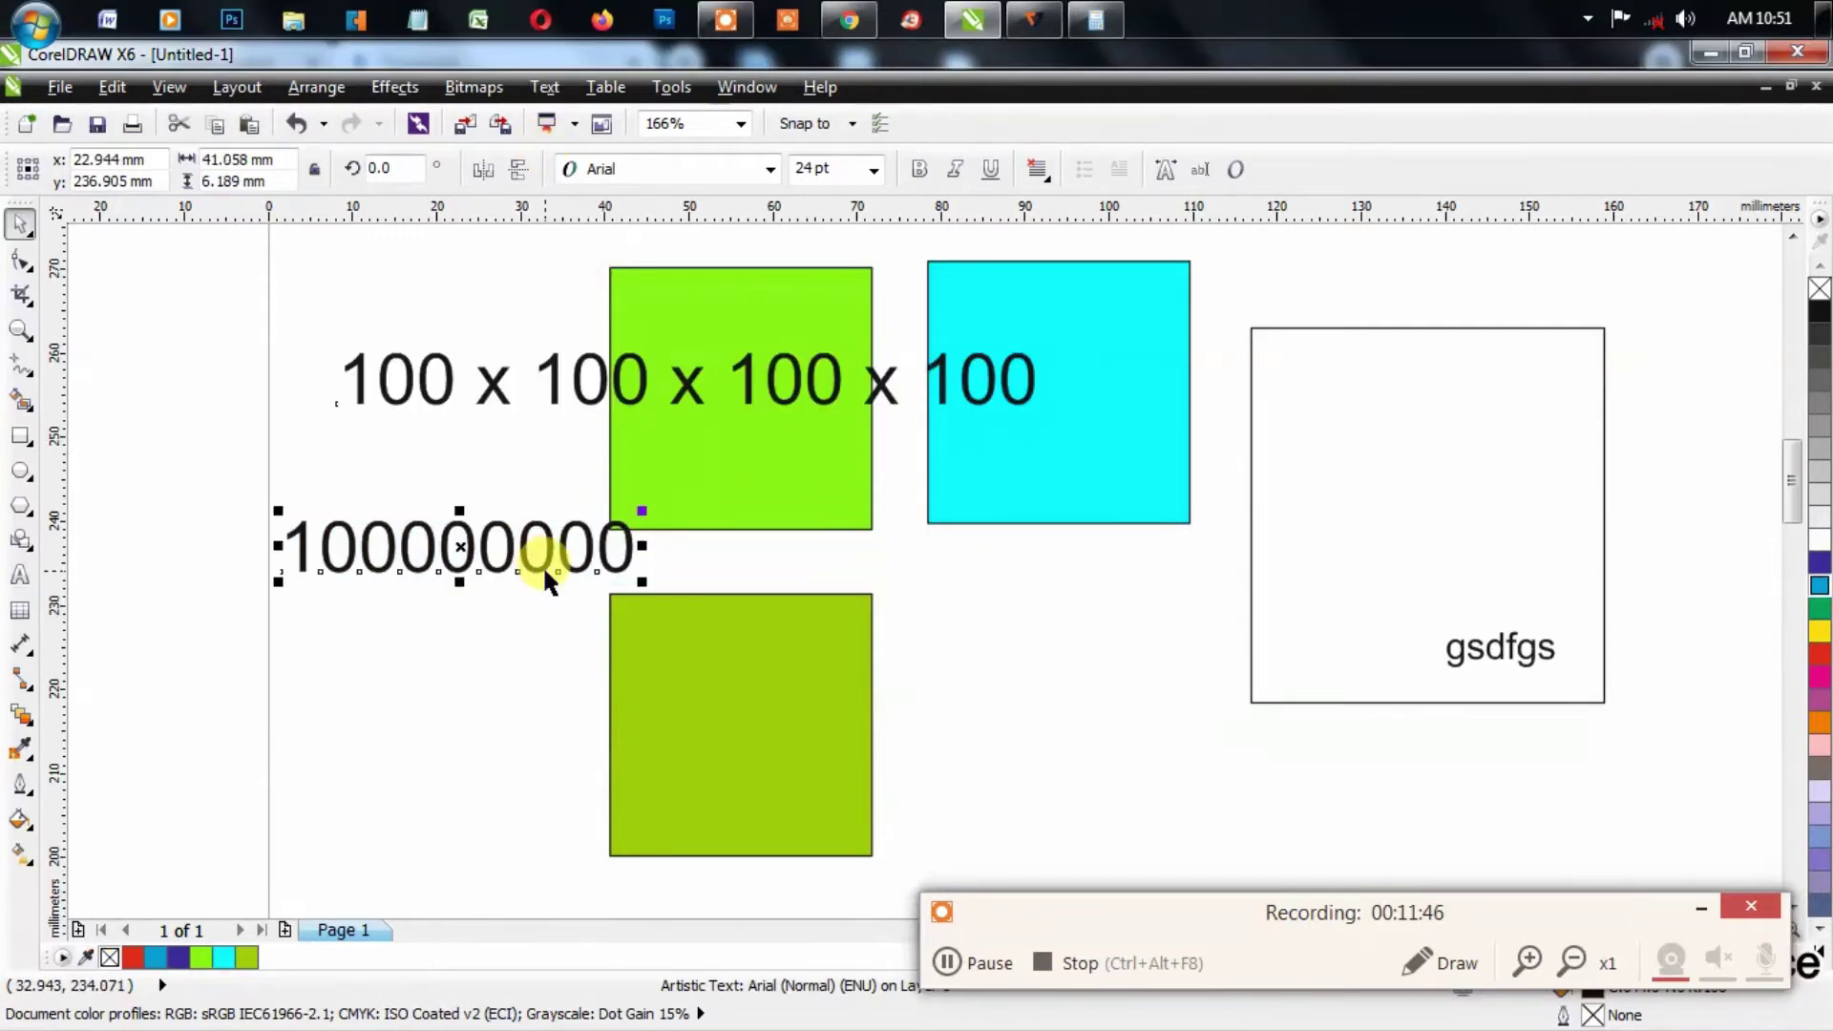
pyautogui.moveTo(490, 542); pyautogui.dragTo(512, 468)
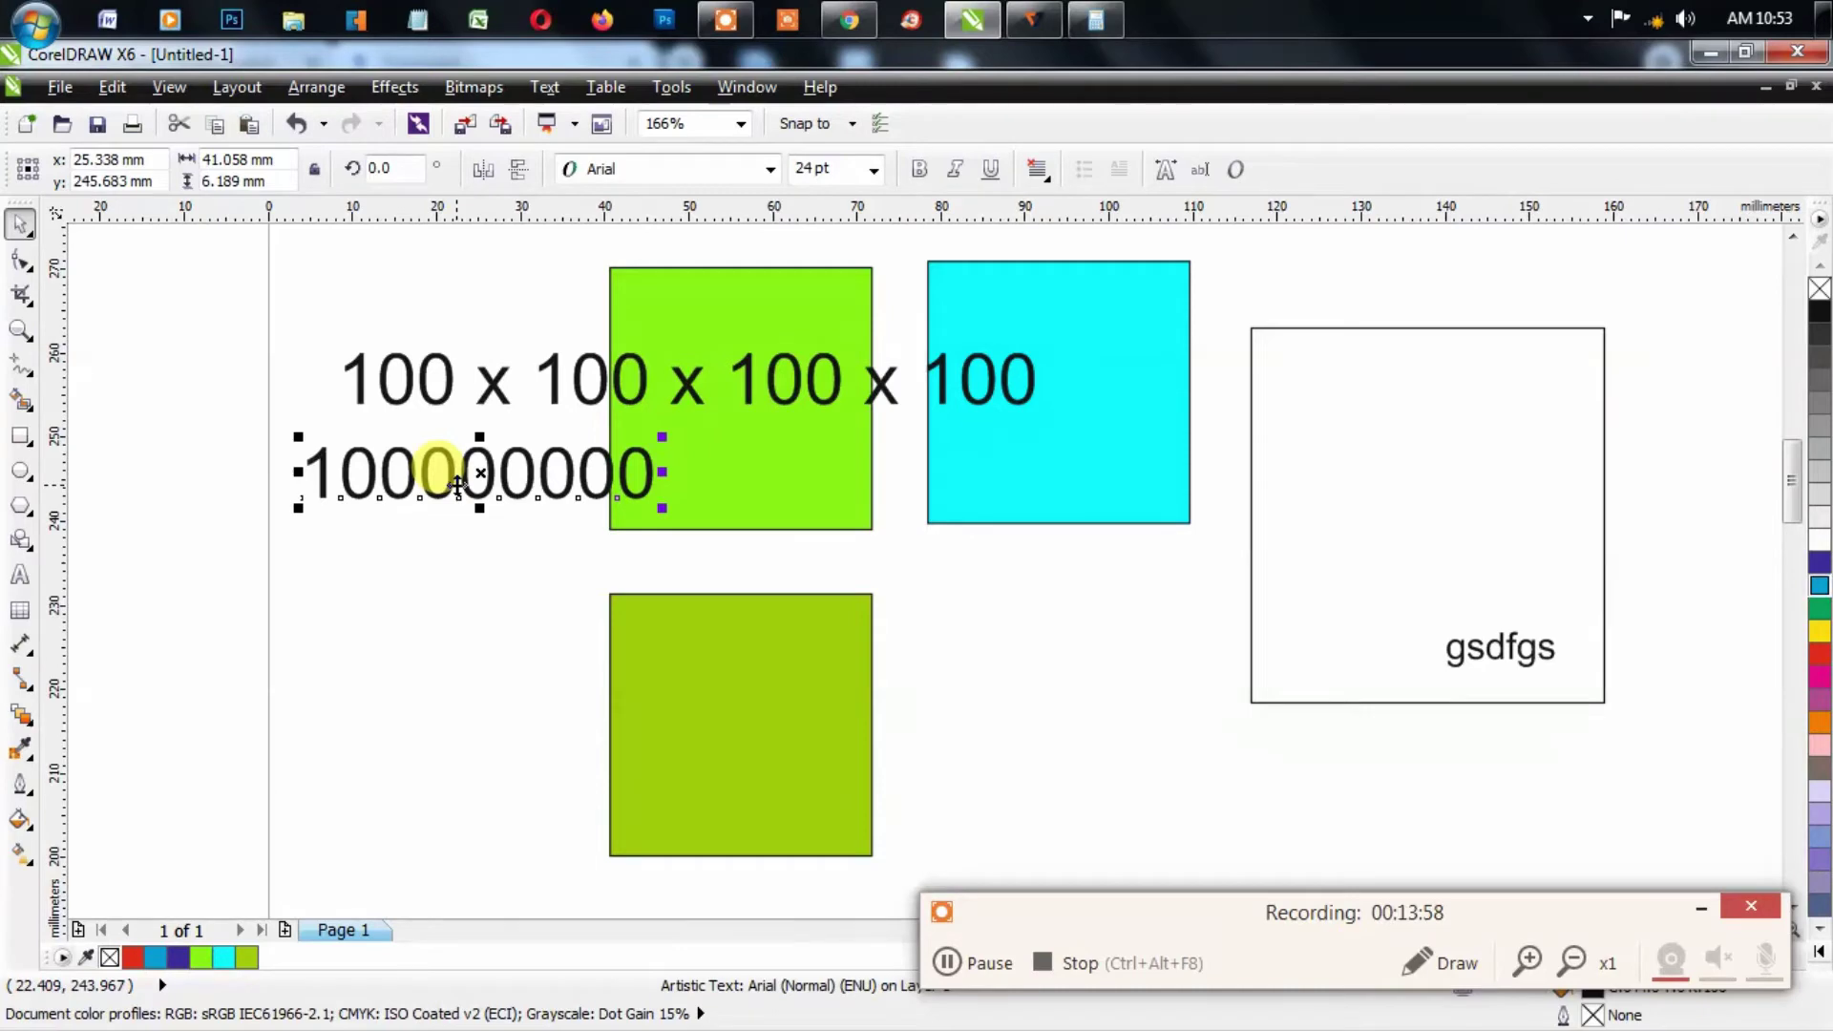
# Step: Copy the "100000000" text straight down, just below the original, and change the copy to "2000000"
pyautogui.moveTo(458, 484); pyautogui.dragTo(426, 546)
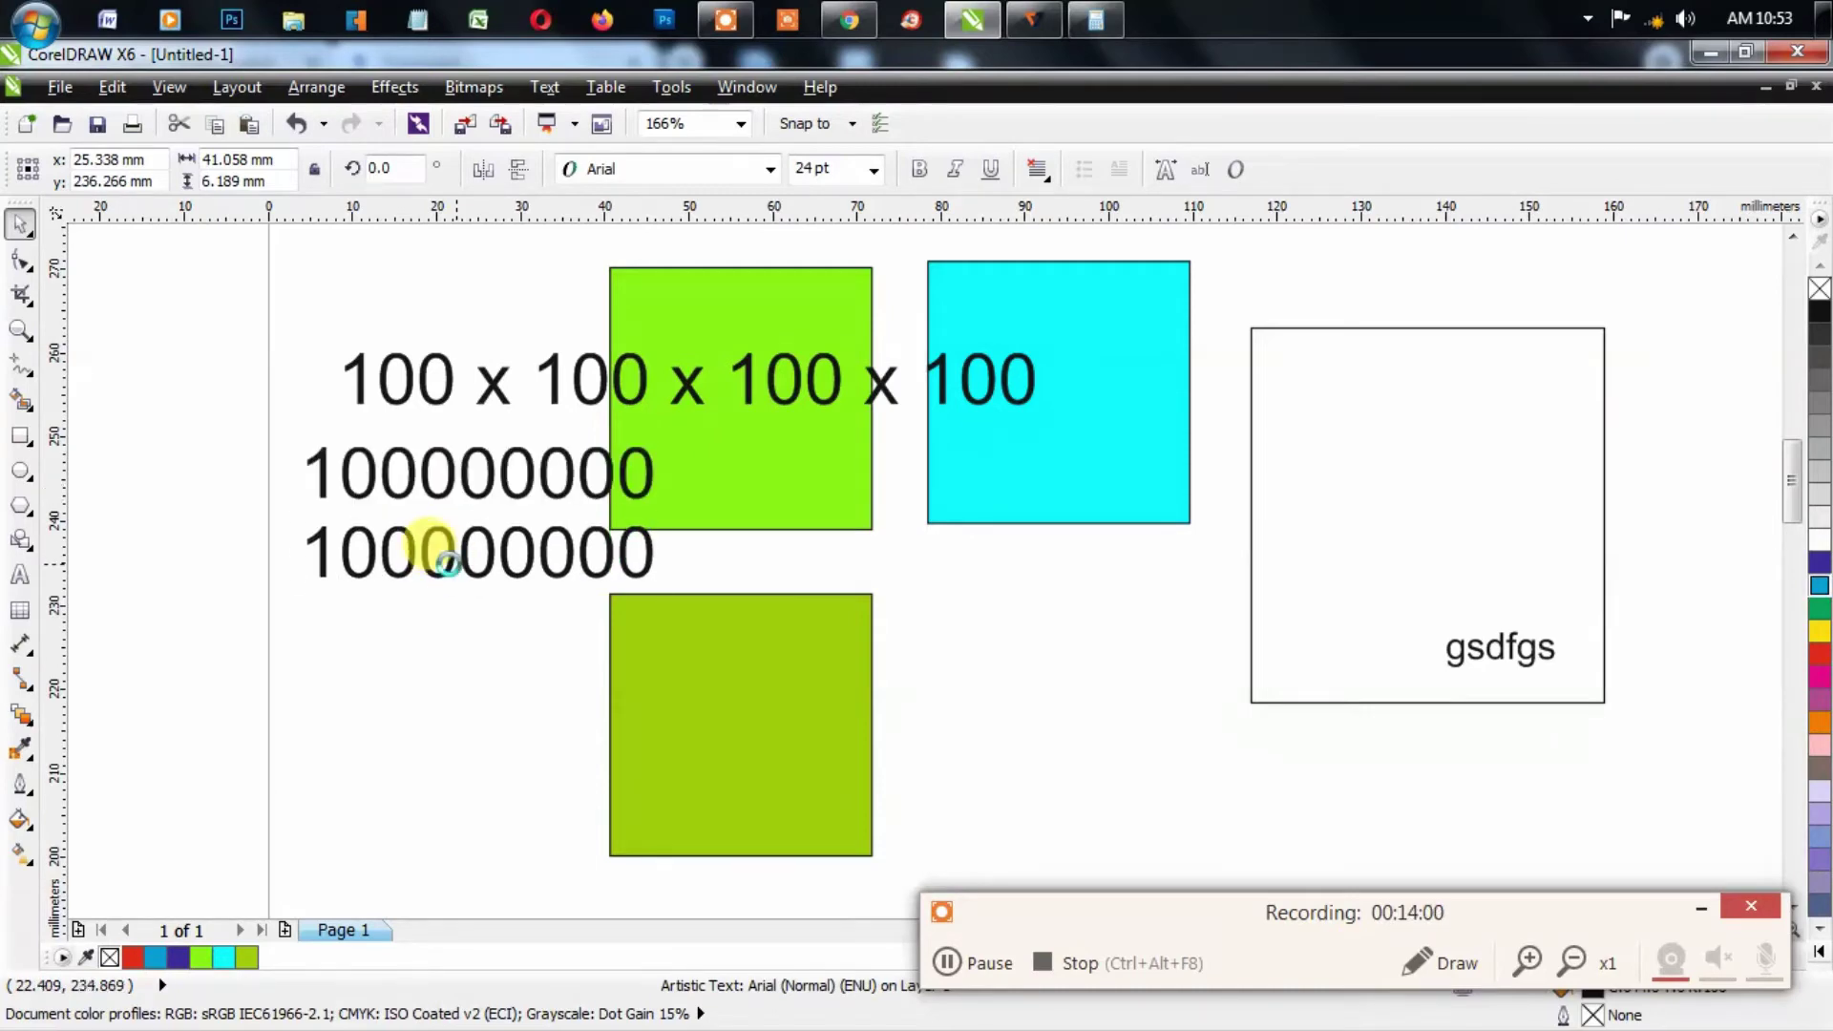
pyautogui.doubleClick(431, 558)
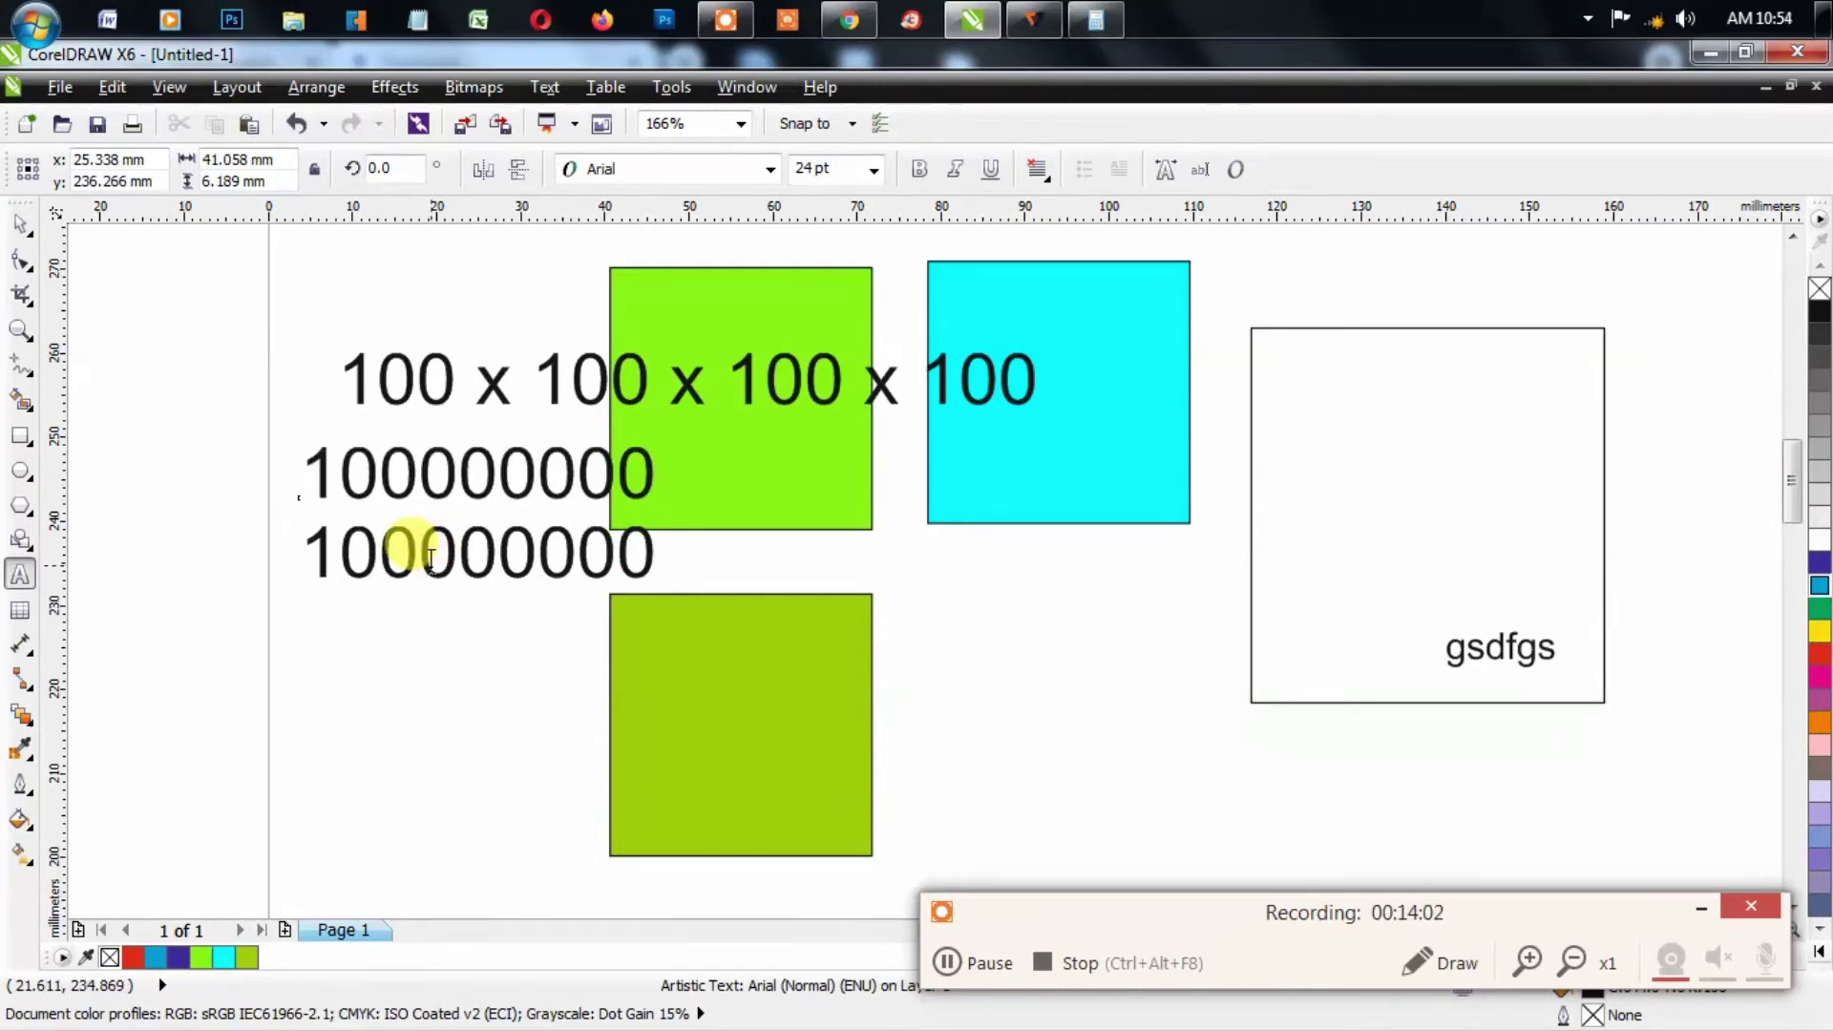
pyautogui.hotkey('shift', 'Left')
pyautogui.hotkey('shift', 'Left')
pyautogui.hotkey('shift', 'Left')
pyautogui.write('2')
pyautogui.press('Escape')
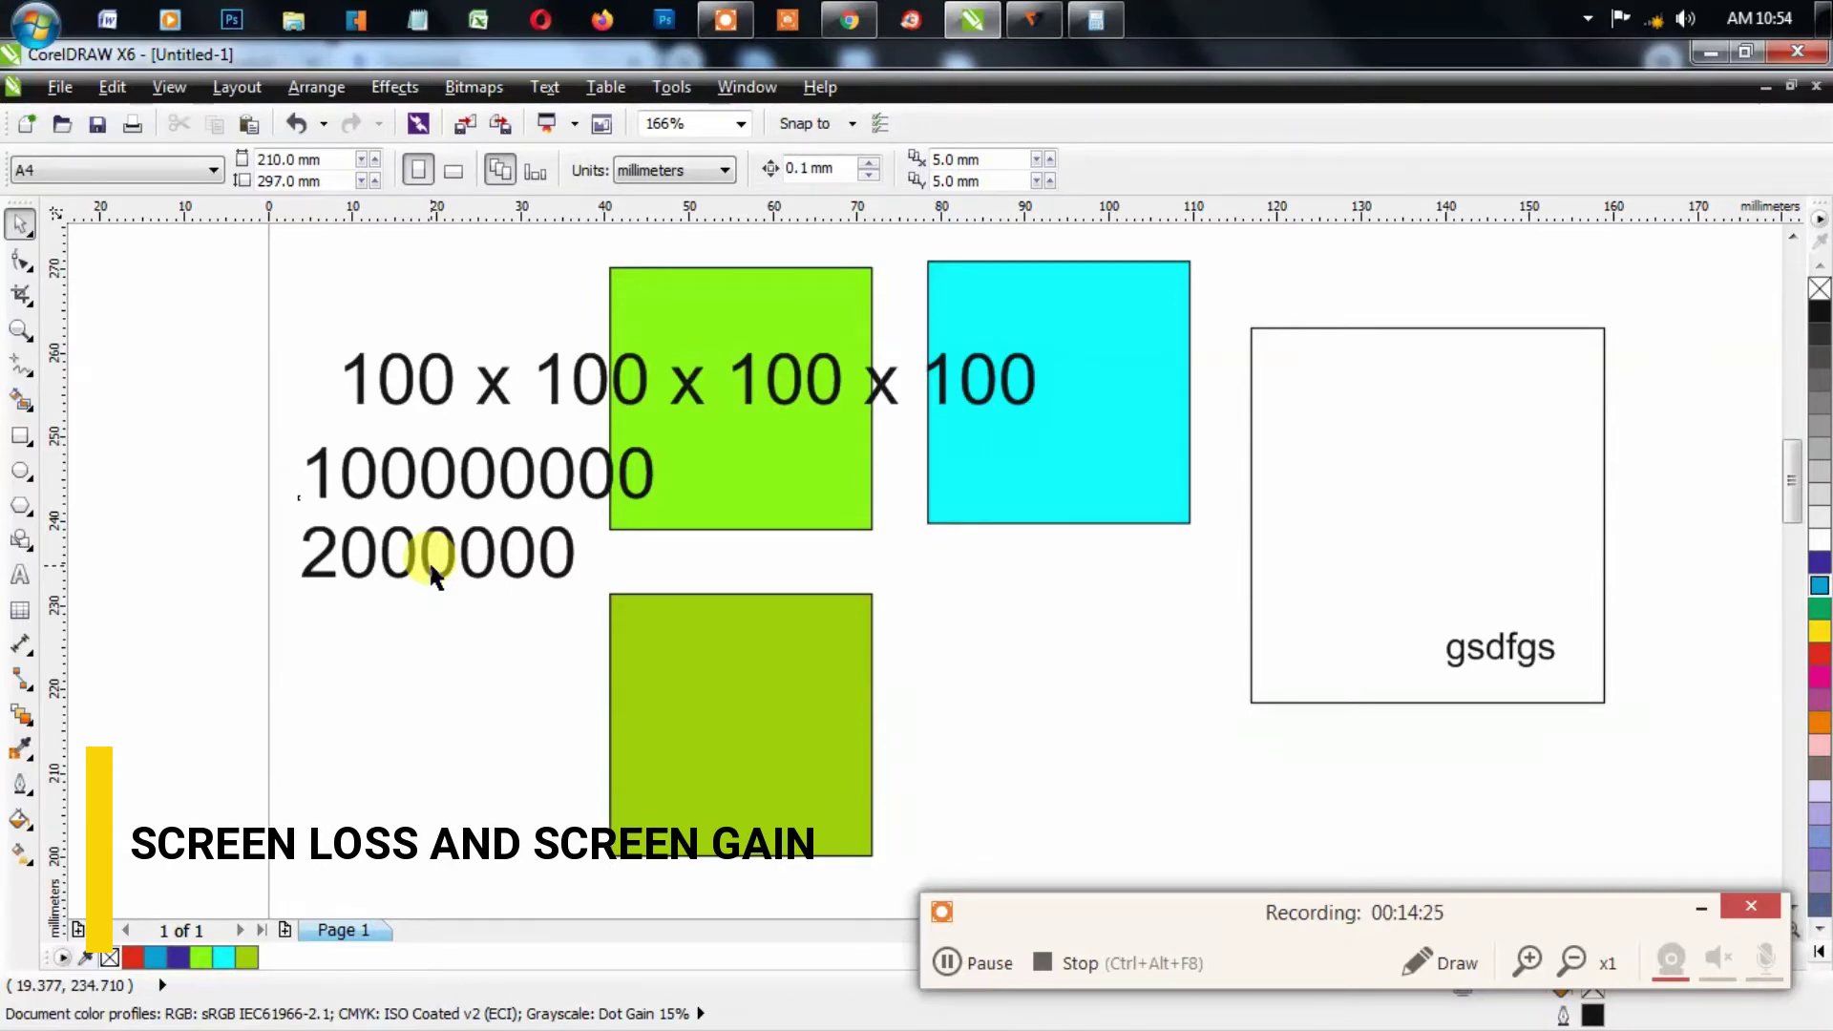
pyautogui.click(981, 489)
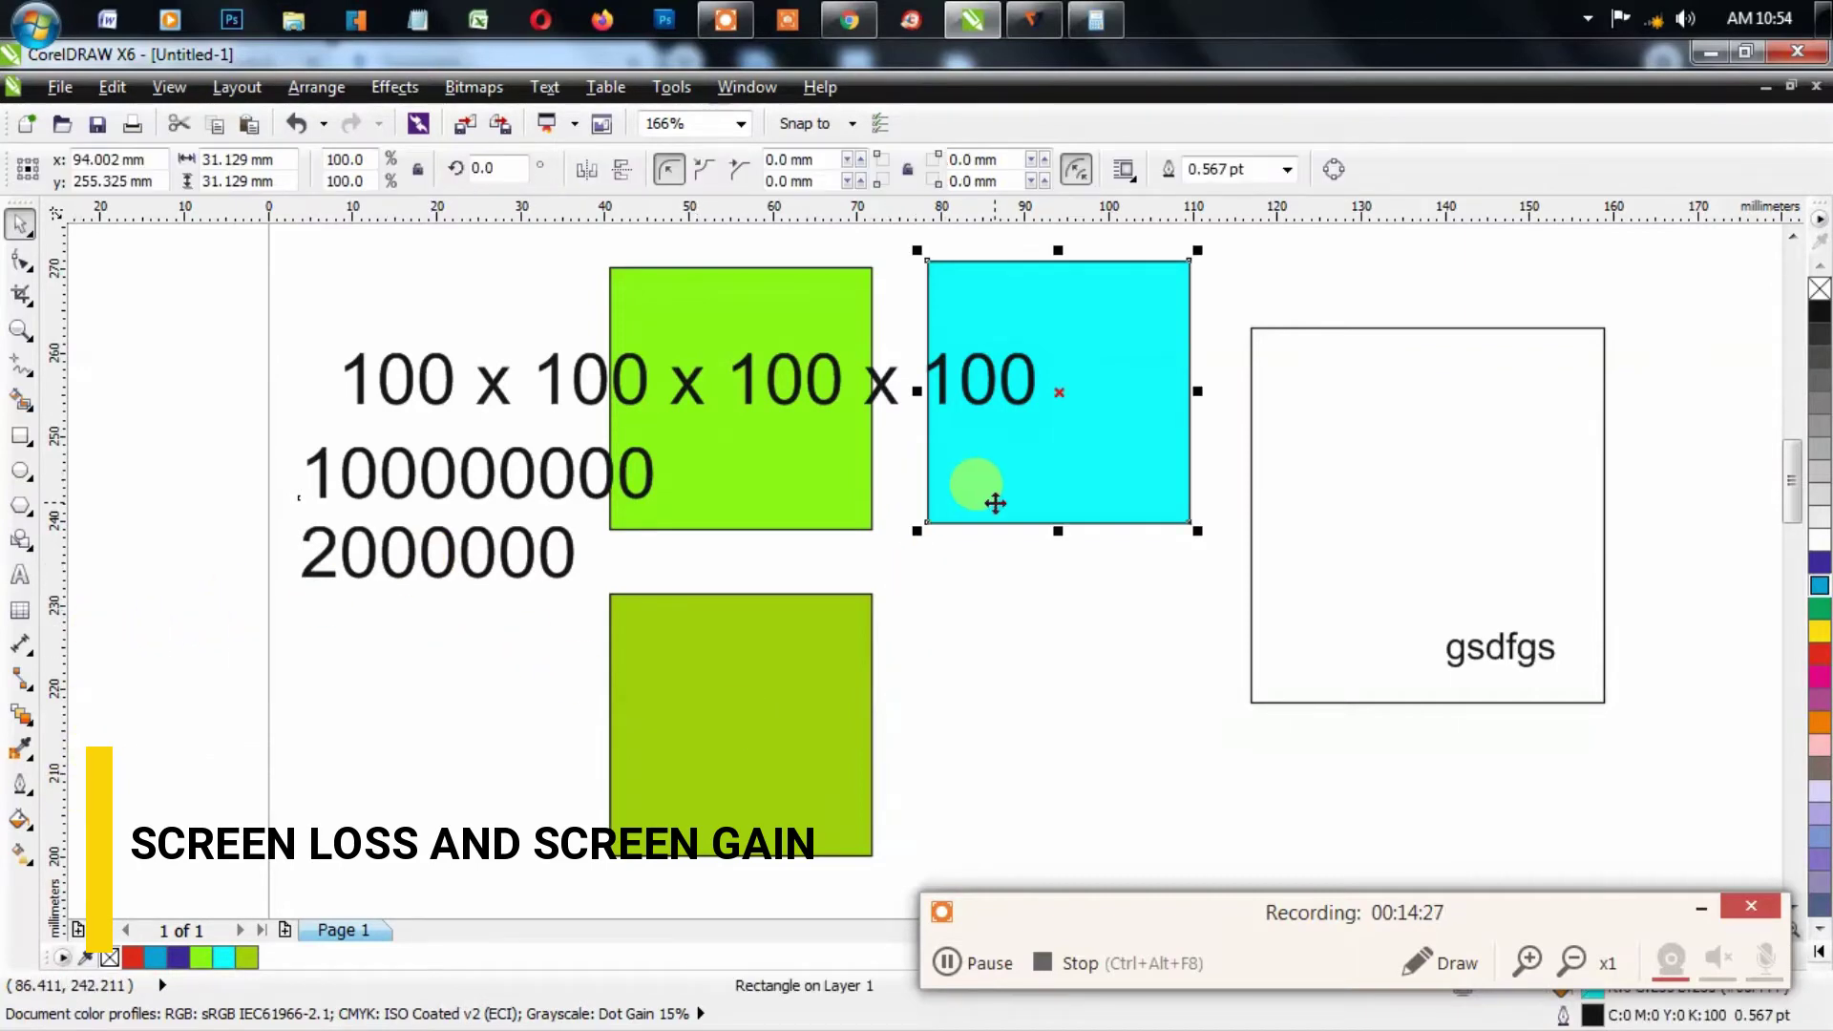
pyautogui.hotkey('shift', 'F11')
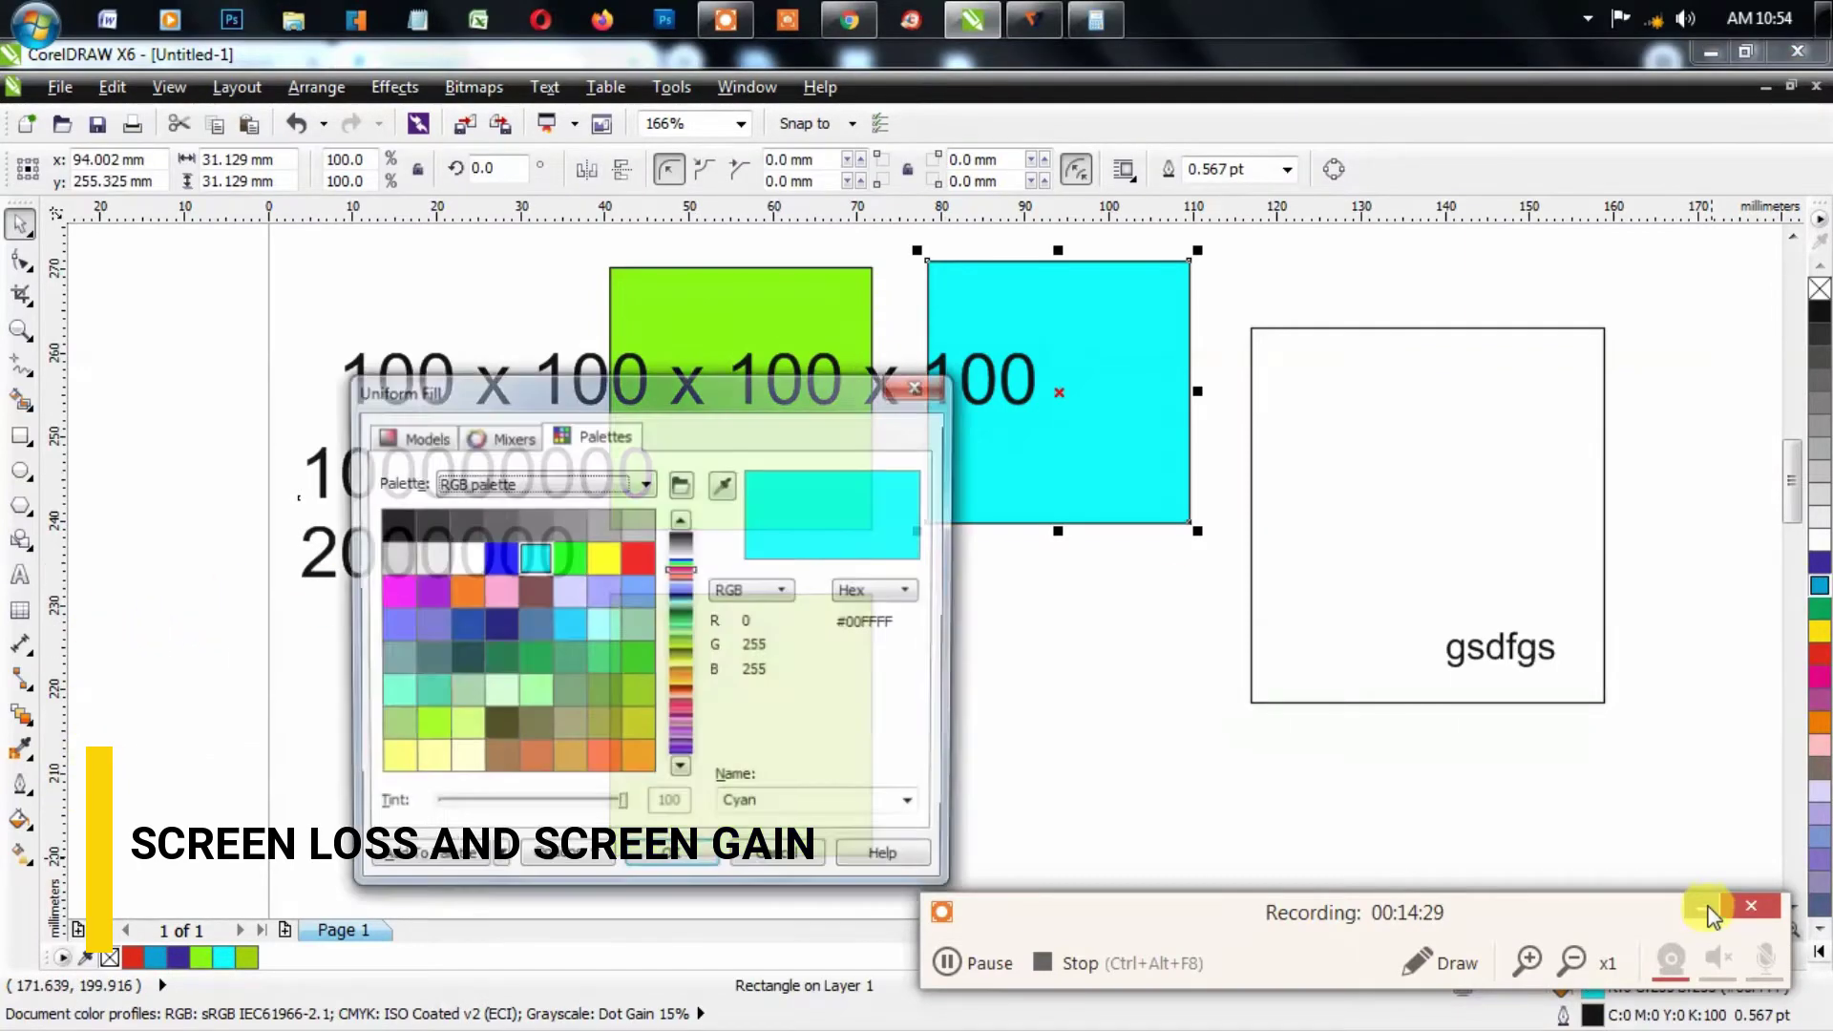
pyautogui.click(415, 435)
pyautogui.click(492, 483)
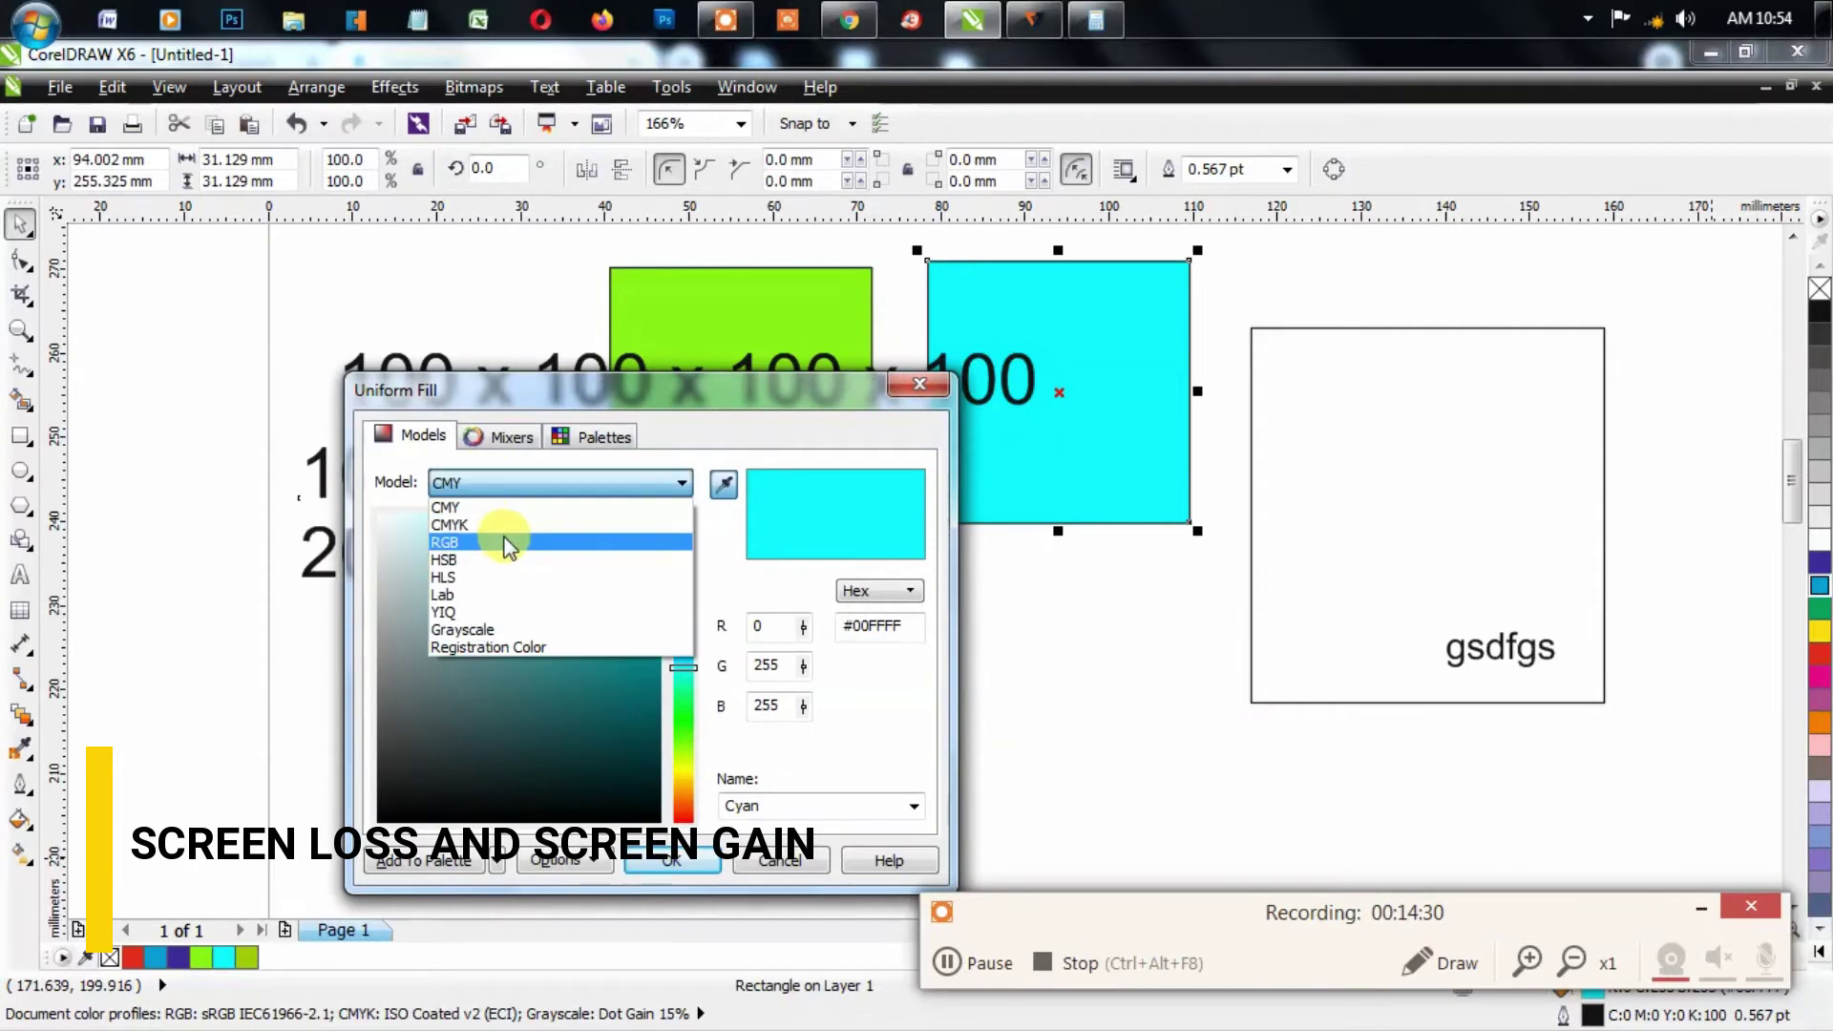
pyautogui.click(499, 525)
pyautogui.click(469, 573)
pyautogui.click(778, 706)
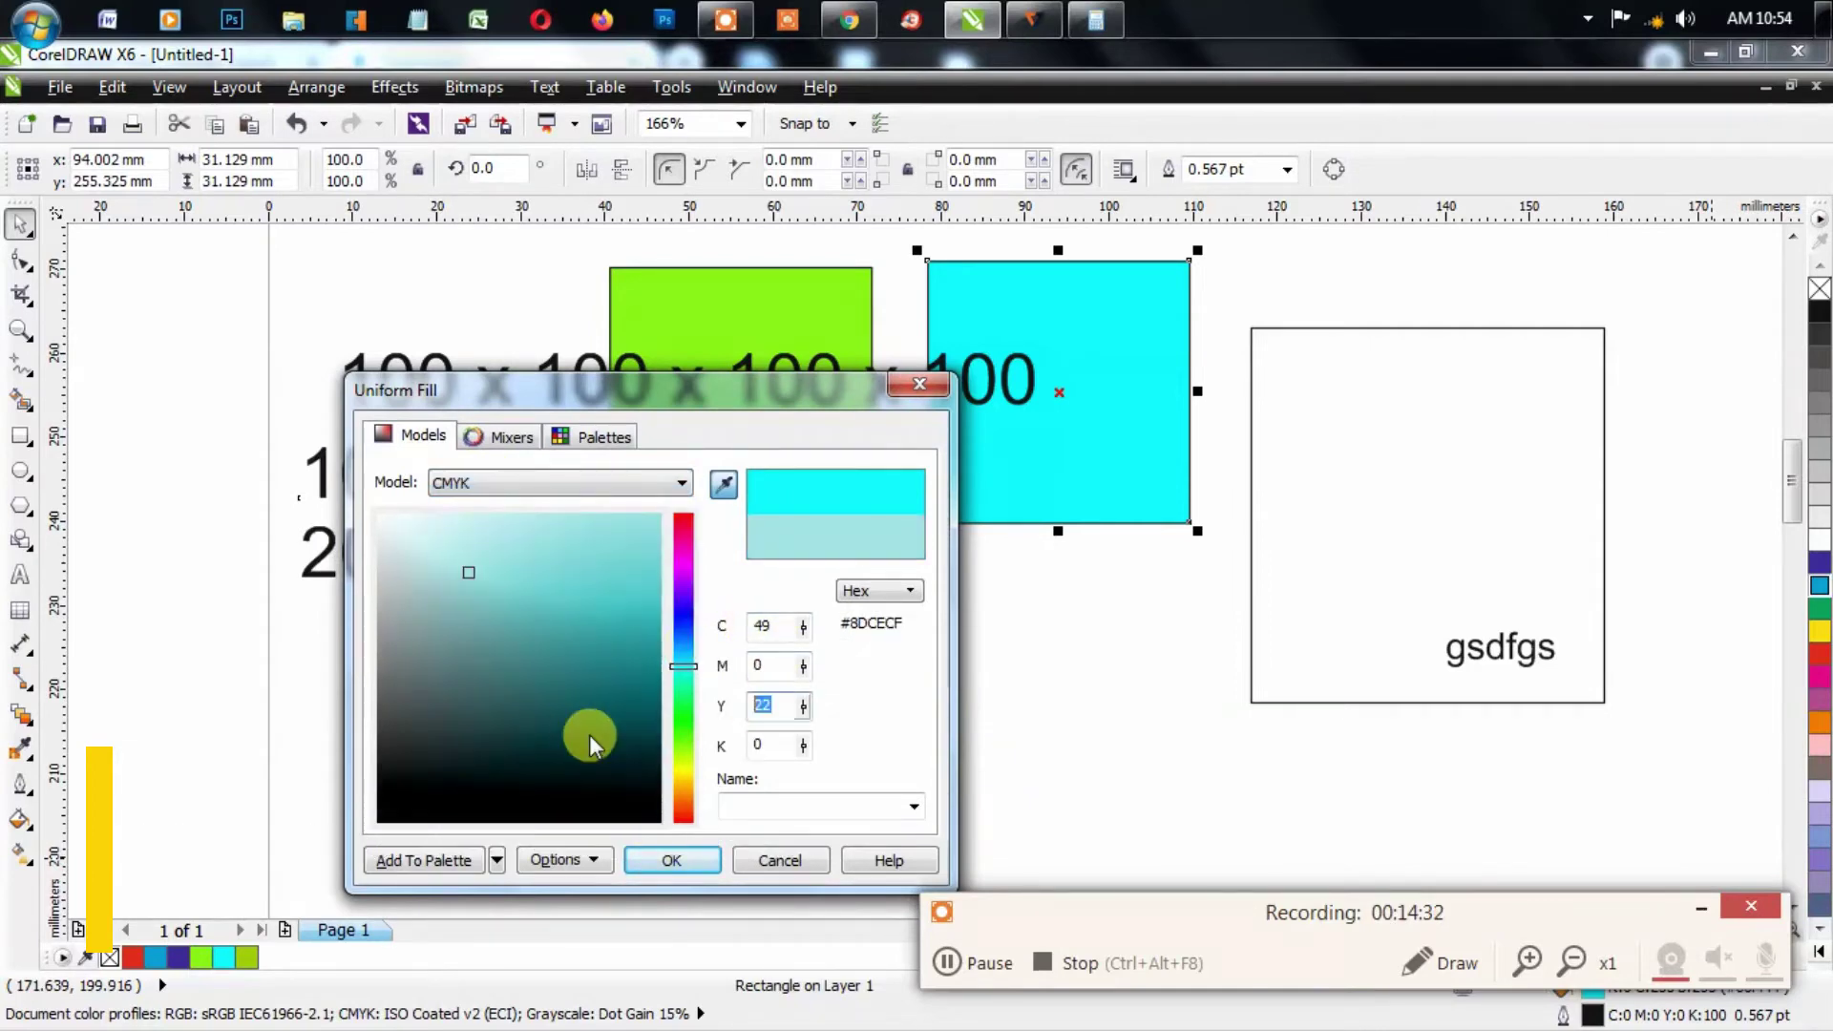
pyautogui.write('0')
pyautogui.press('Tab')
pyautogui.doubleClick(764, 622)
pyautogui.write('1')
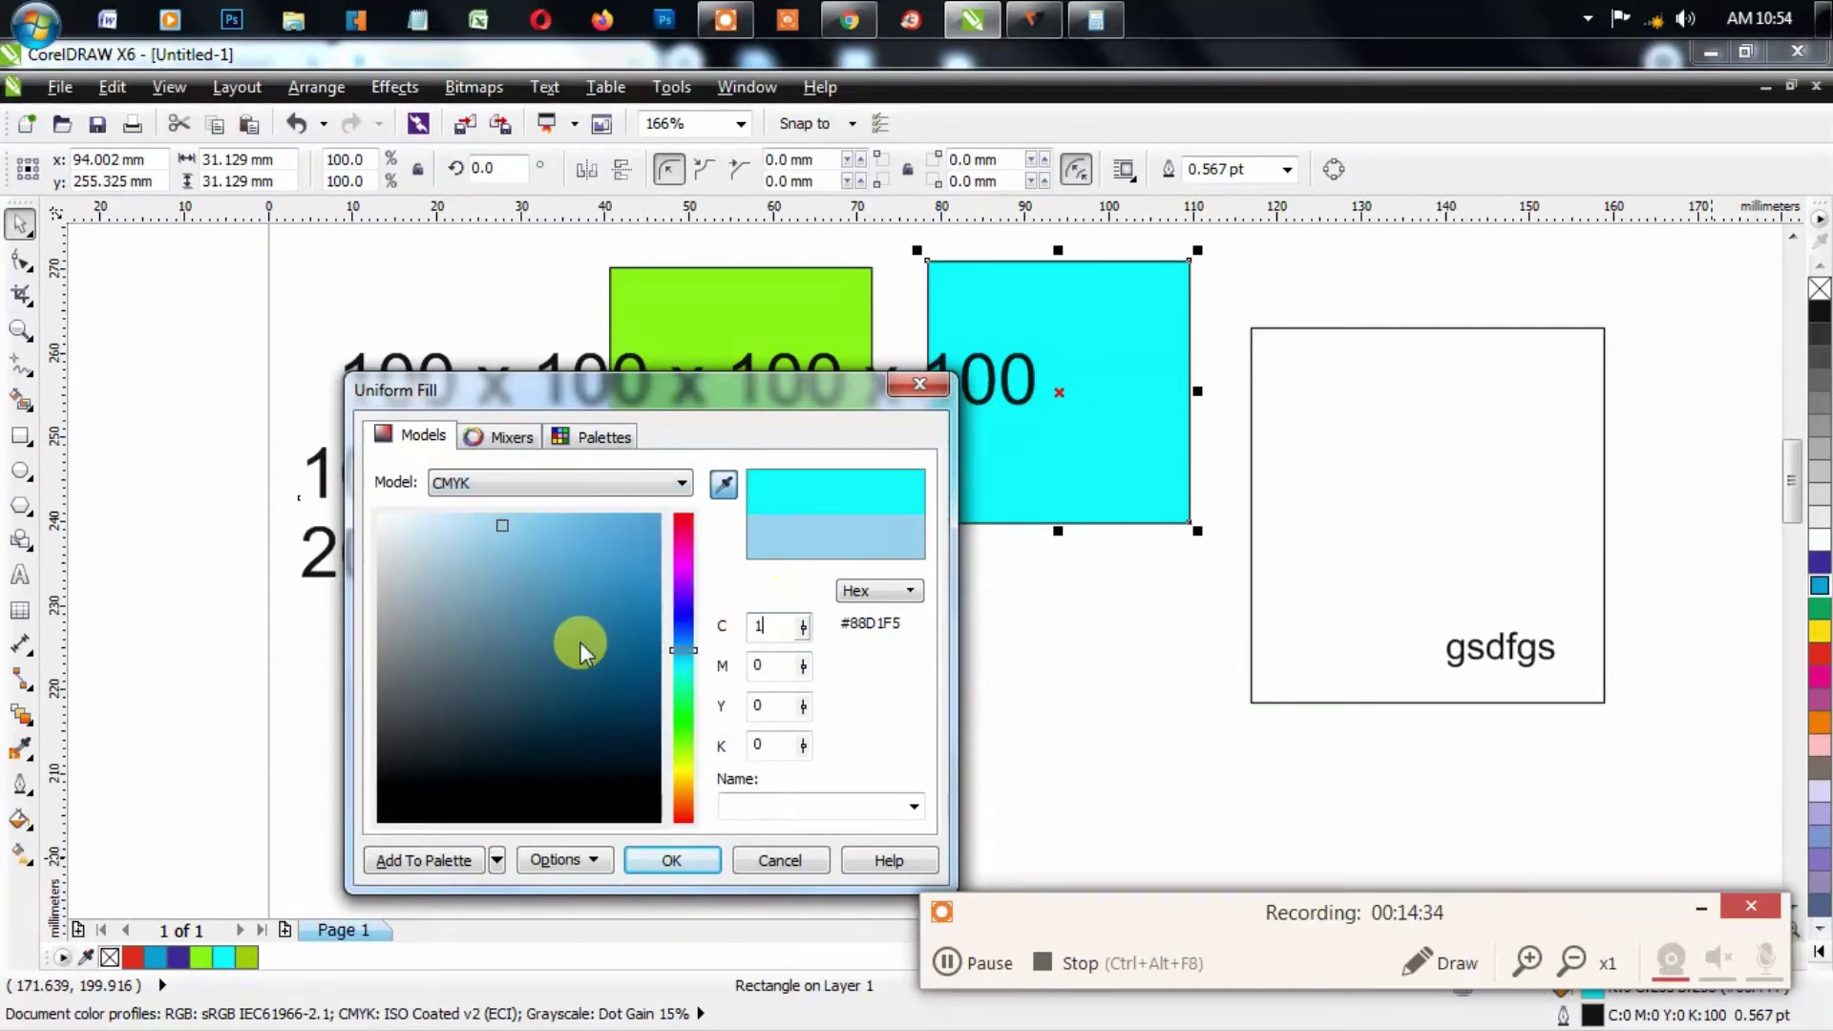
pyautogui.press('BackSpace')
pyautogui.write('5')
pyautogui.press('Tab')
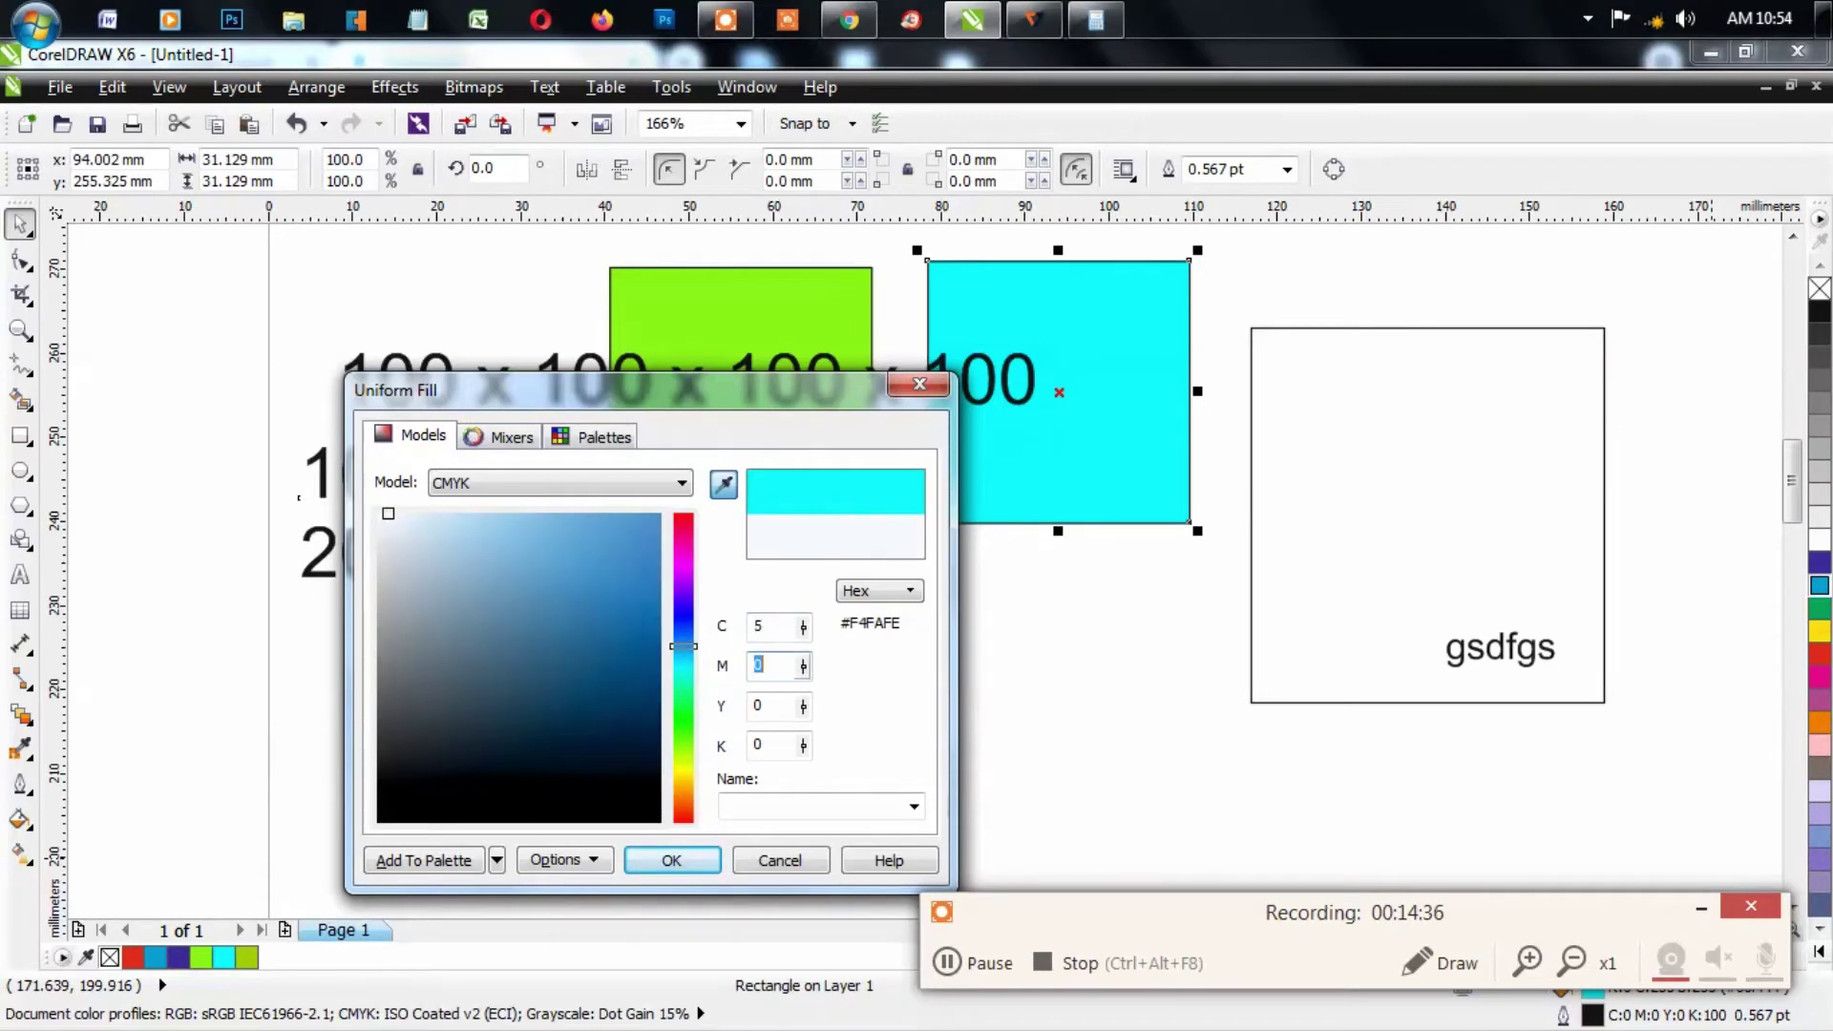
pyautogui.press('Escape')
# Step: Place two copies of the cyan square side by side below the olive square and select both copies
pyautogui.scroll(-2, 1150, 462)
pyautogui.moveTo(1150, 462); pyautogui.dragTo(1055, 775)
pyautogui.rightClick(900, 757)
pyautogui.keyDown('shift'); pyautogui.click(888, 736); pyautogui.keyUp('shift')
pyautogui.hotkey('shift', 'F2')
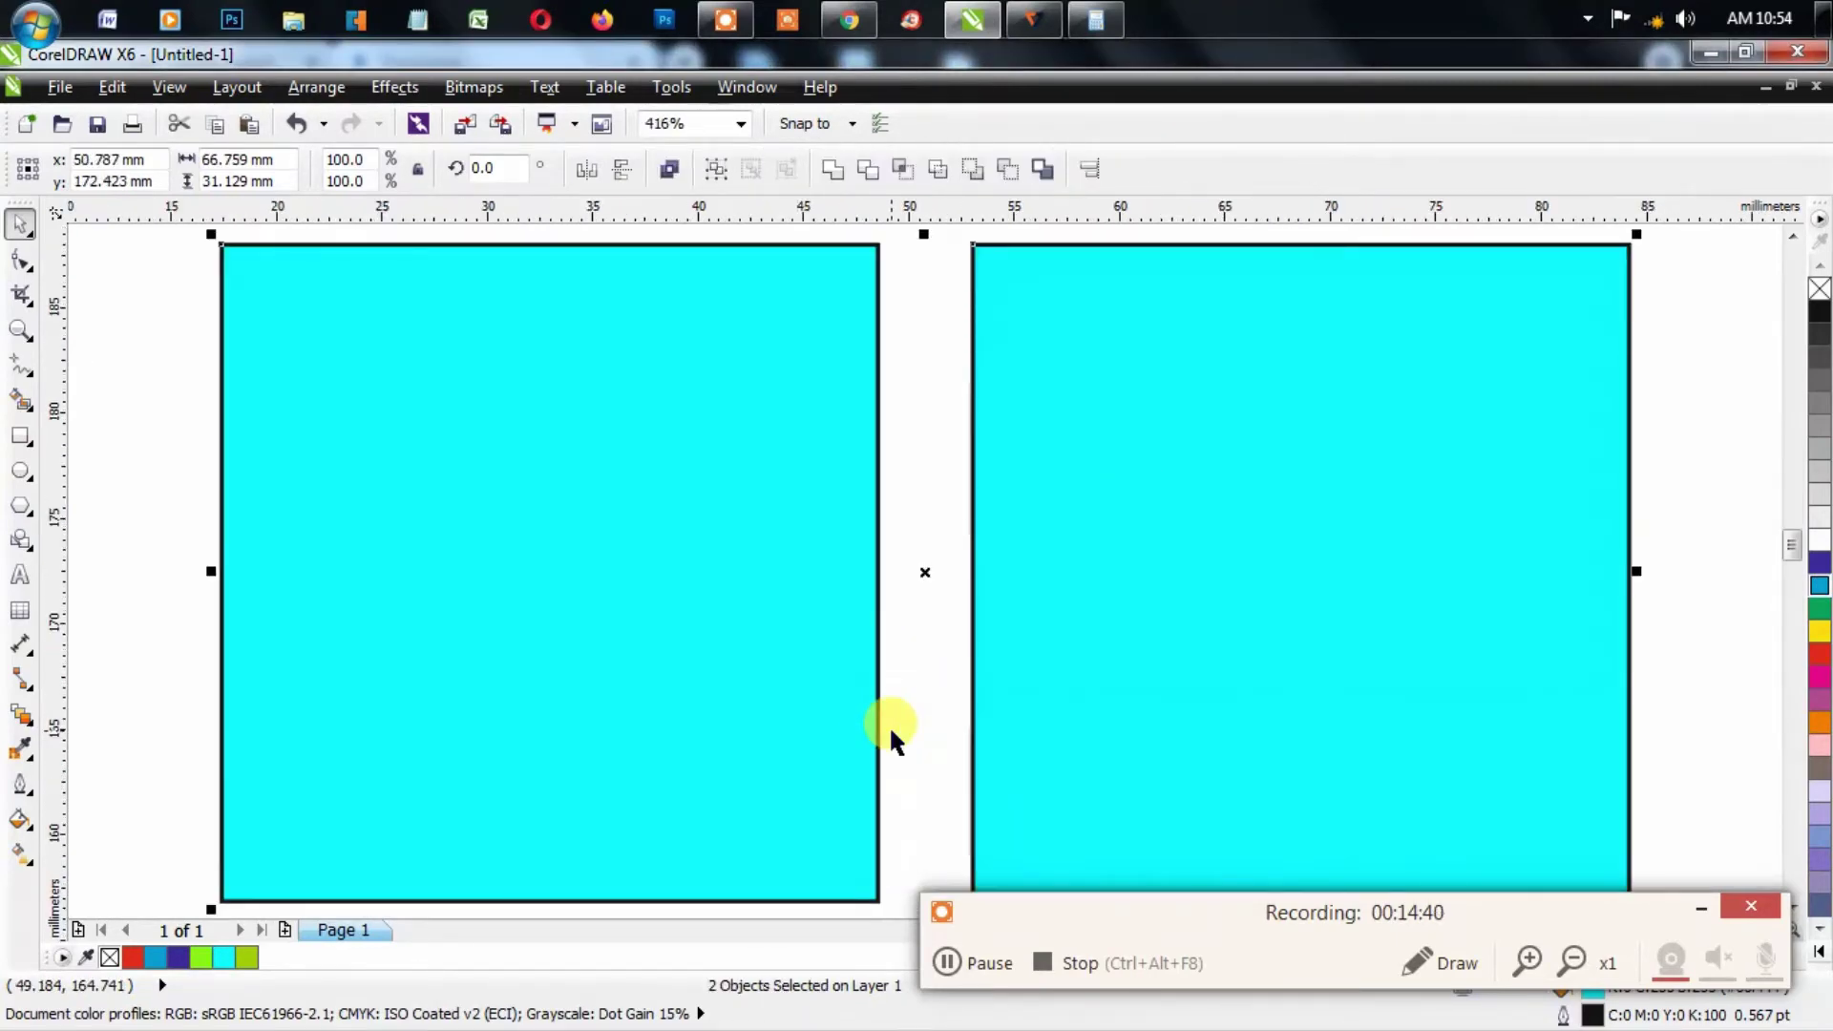
# Step: Give both copied squares a CMYK uniform fill of C 1, M 0, Y 0, K 0
pyautogui.hotkey('shift', 'F11')
pyautogui.click(417, 435)
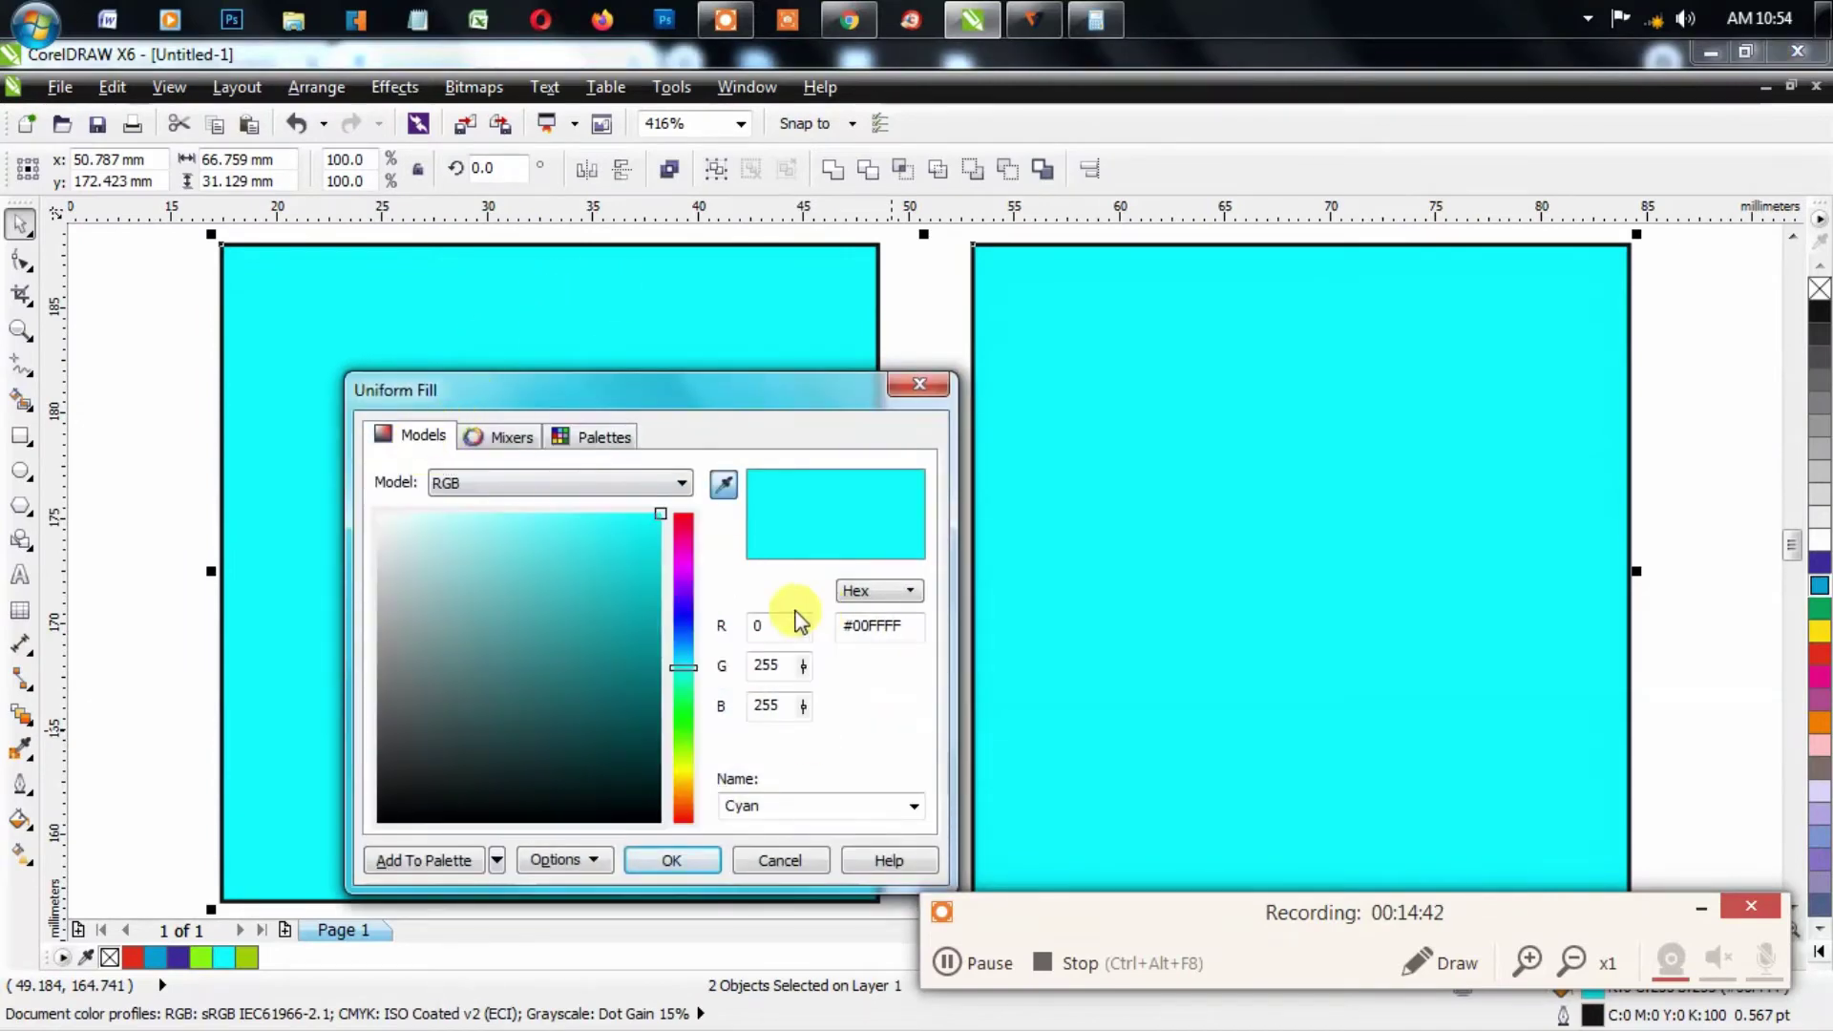
pyautogui.click(614, 483)
pyautogui.click(614, 523)
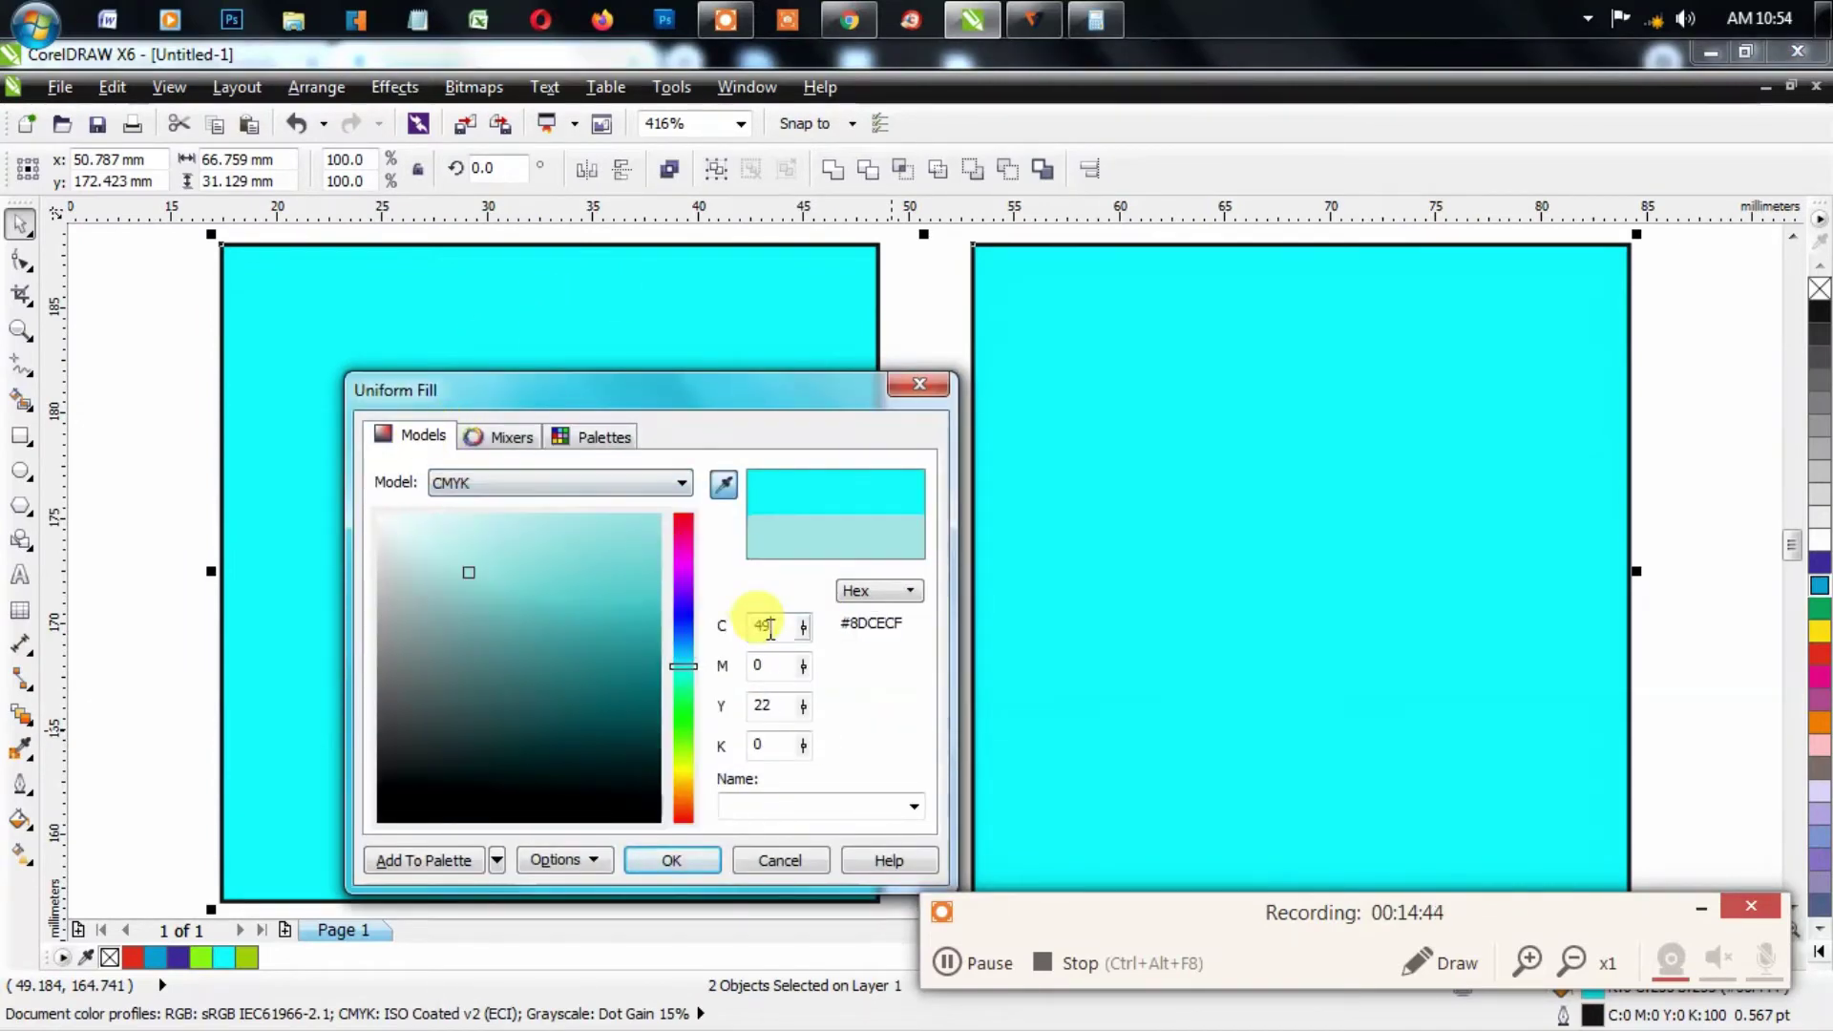
pyautogui.write('1')
pyautogui.click(761, 706)
pyautogui.write('0')
pyautogui.hotkey('shift', 'Tab')
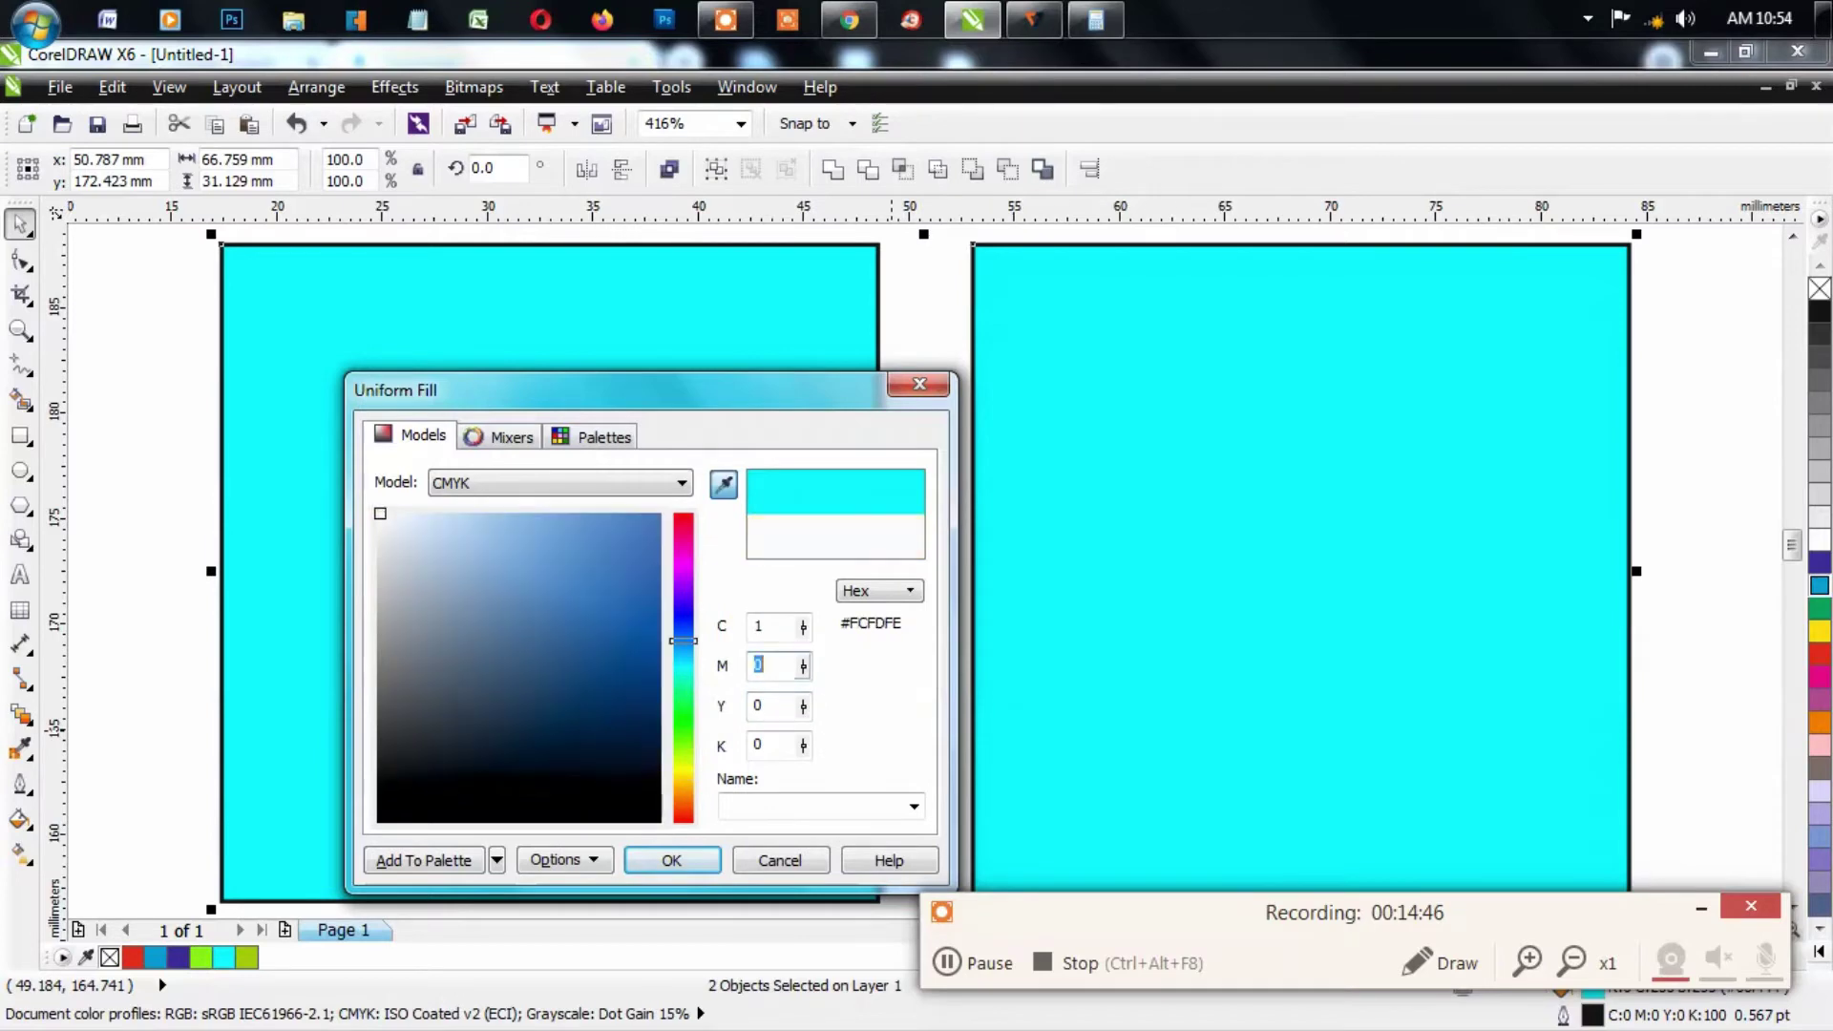
pyautogui.press('Return')
pyautogui.press('Escape')
# Step: Check the left copied square's uniform fill values in the colour model view
pyautogui.click(716, 491)
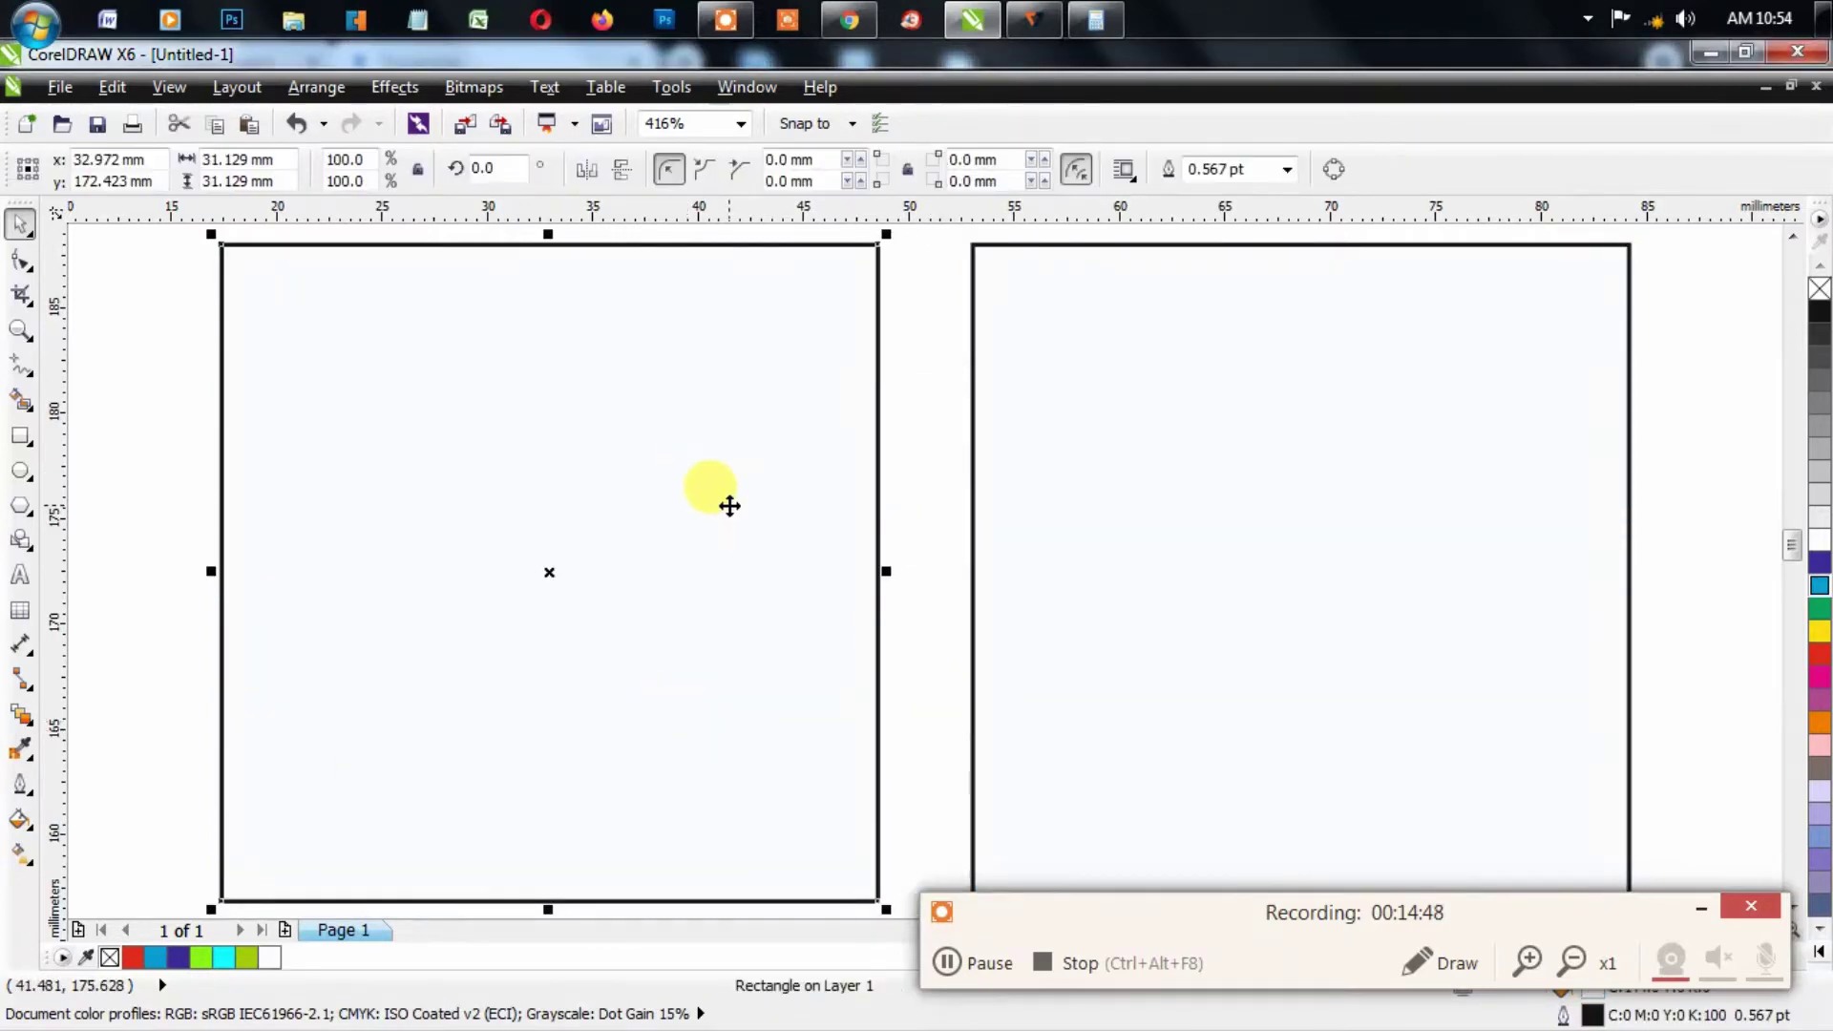
pyautogui.hotkey('shift', 'F11')
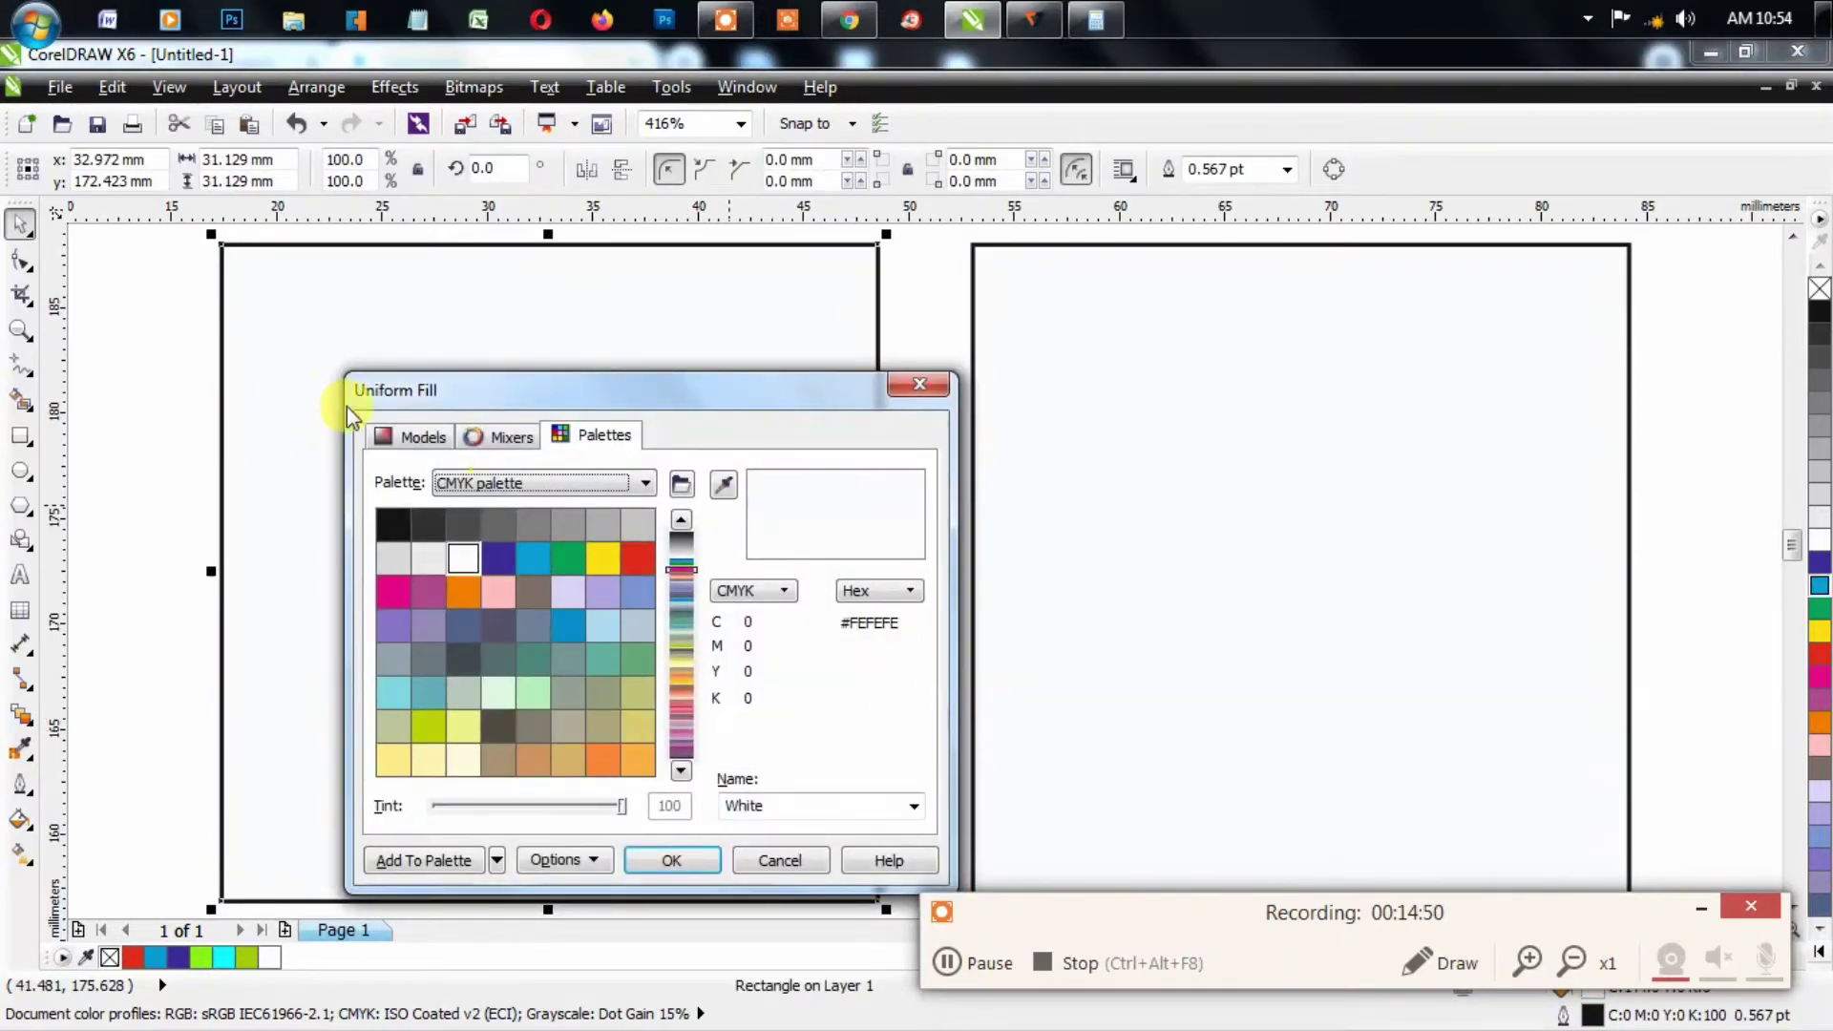
pyautogui.click(399, 439)
pyautogui.press('Return')
# Step: Set the cyan value of the right copied square's CMYK uniform fill to 5
pyautogui.click(1094, 502)
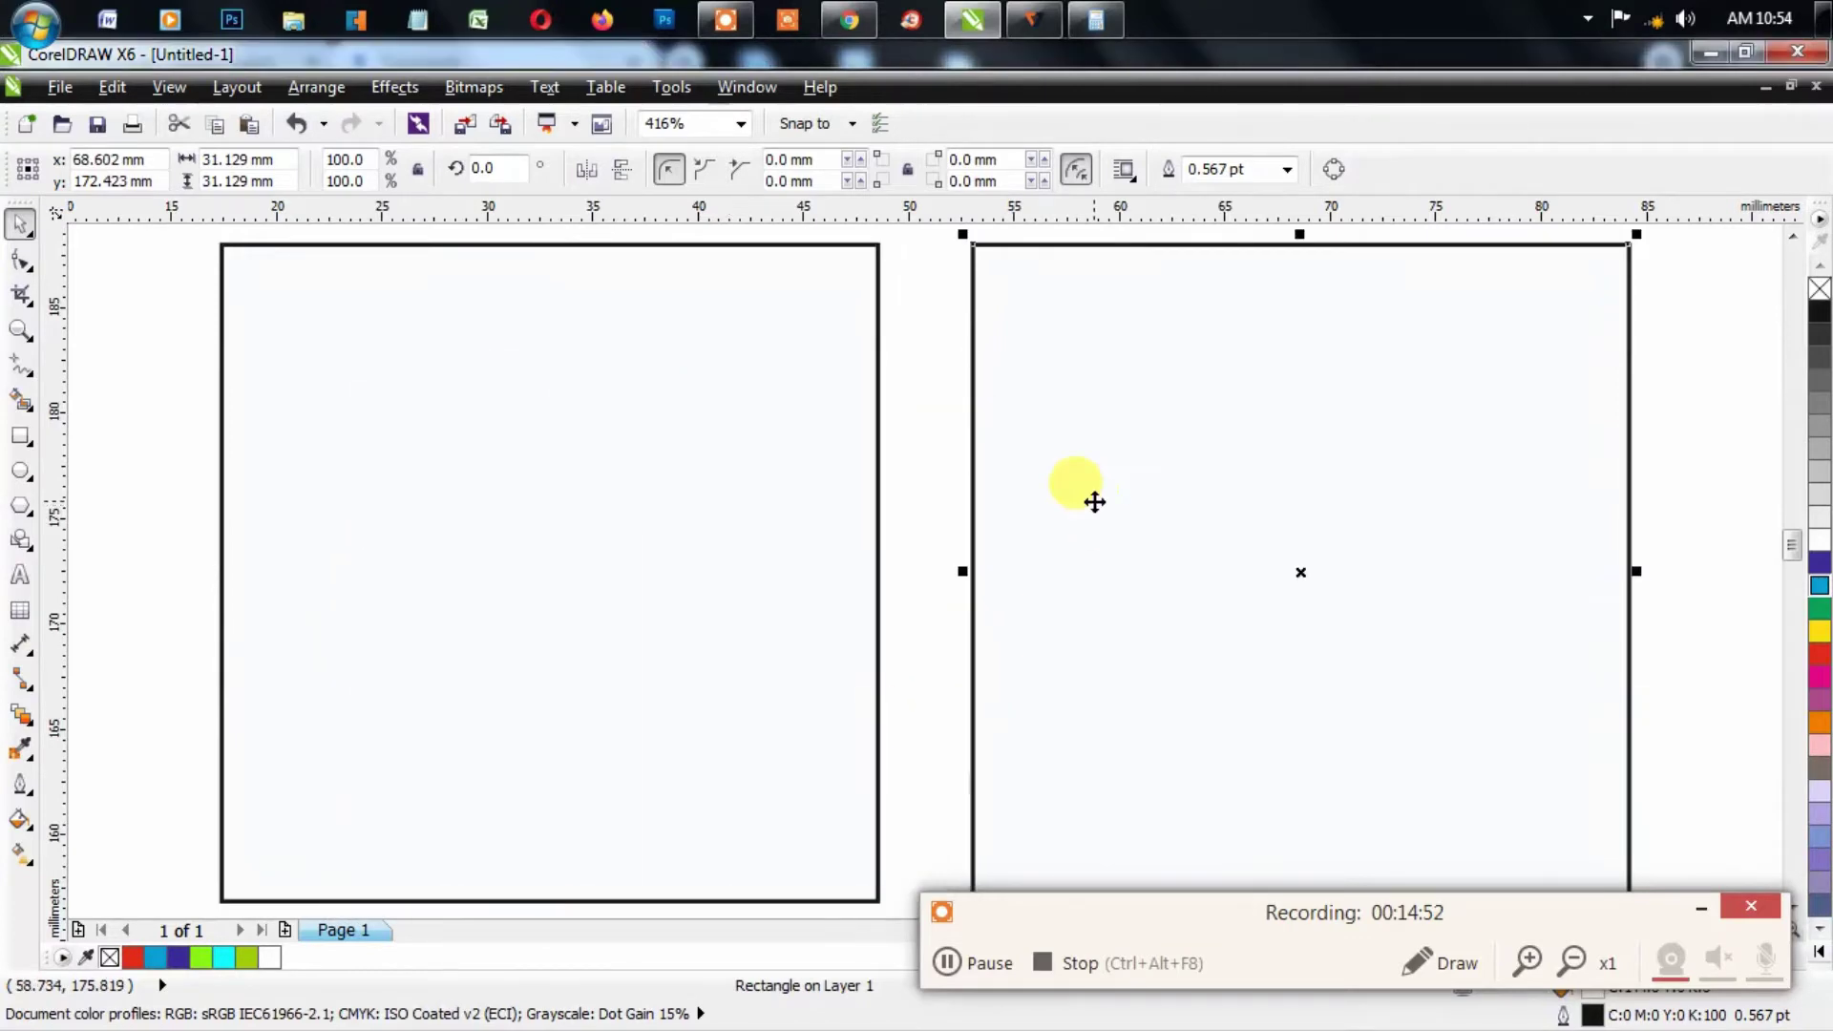
pyautogui.hotkey('shift', 'F11')
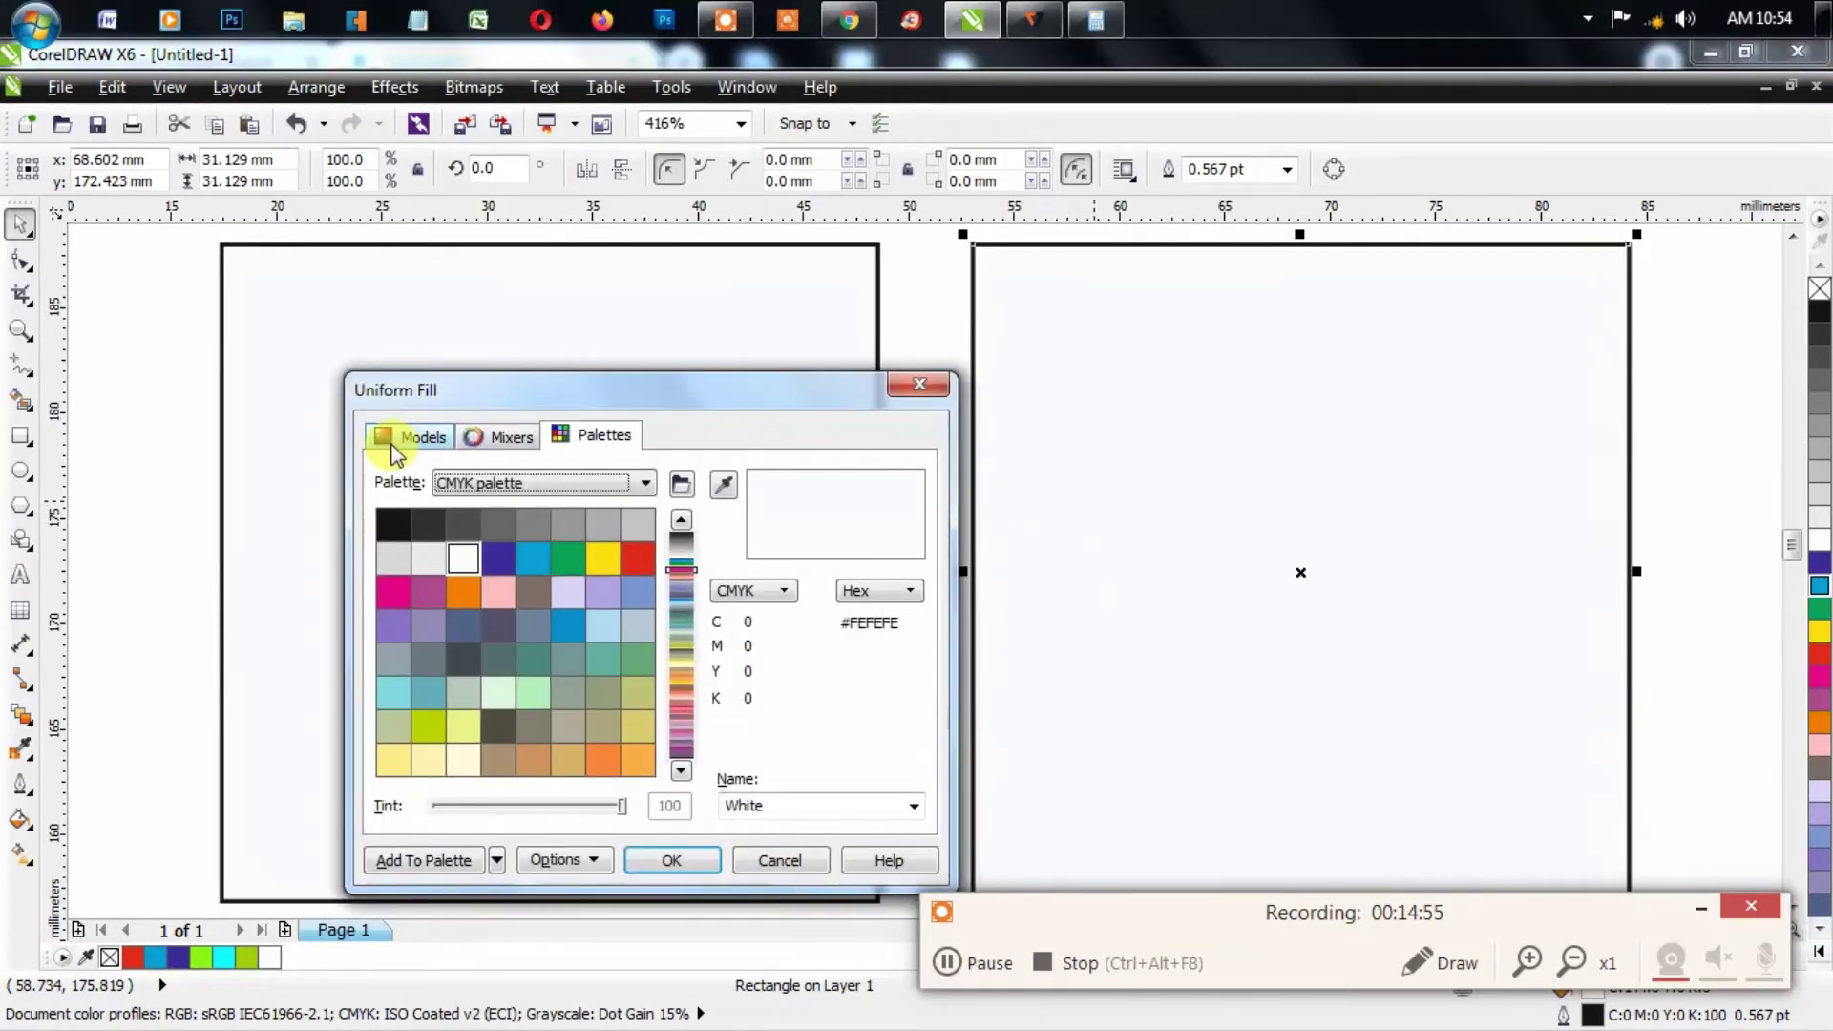
pyautogui.click(434, 437)
pyautogui.doubleClick(763, 625)
pyautogui.write('5')
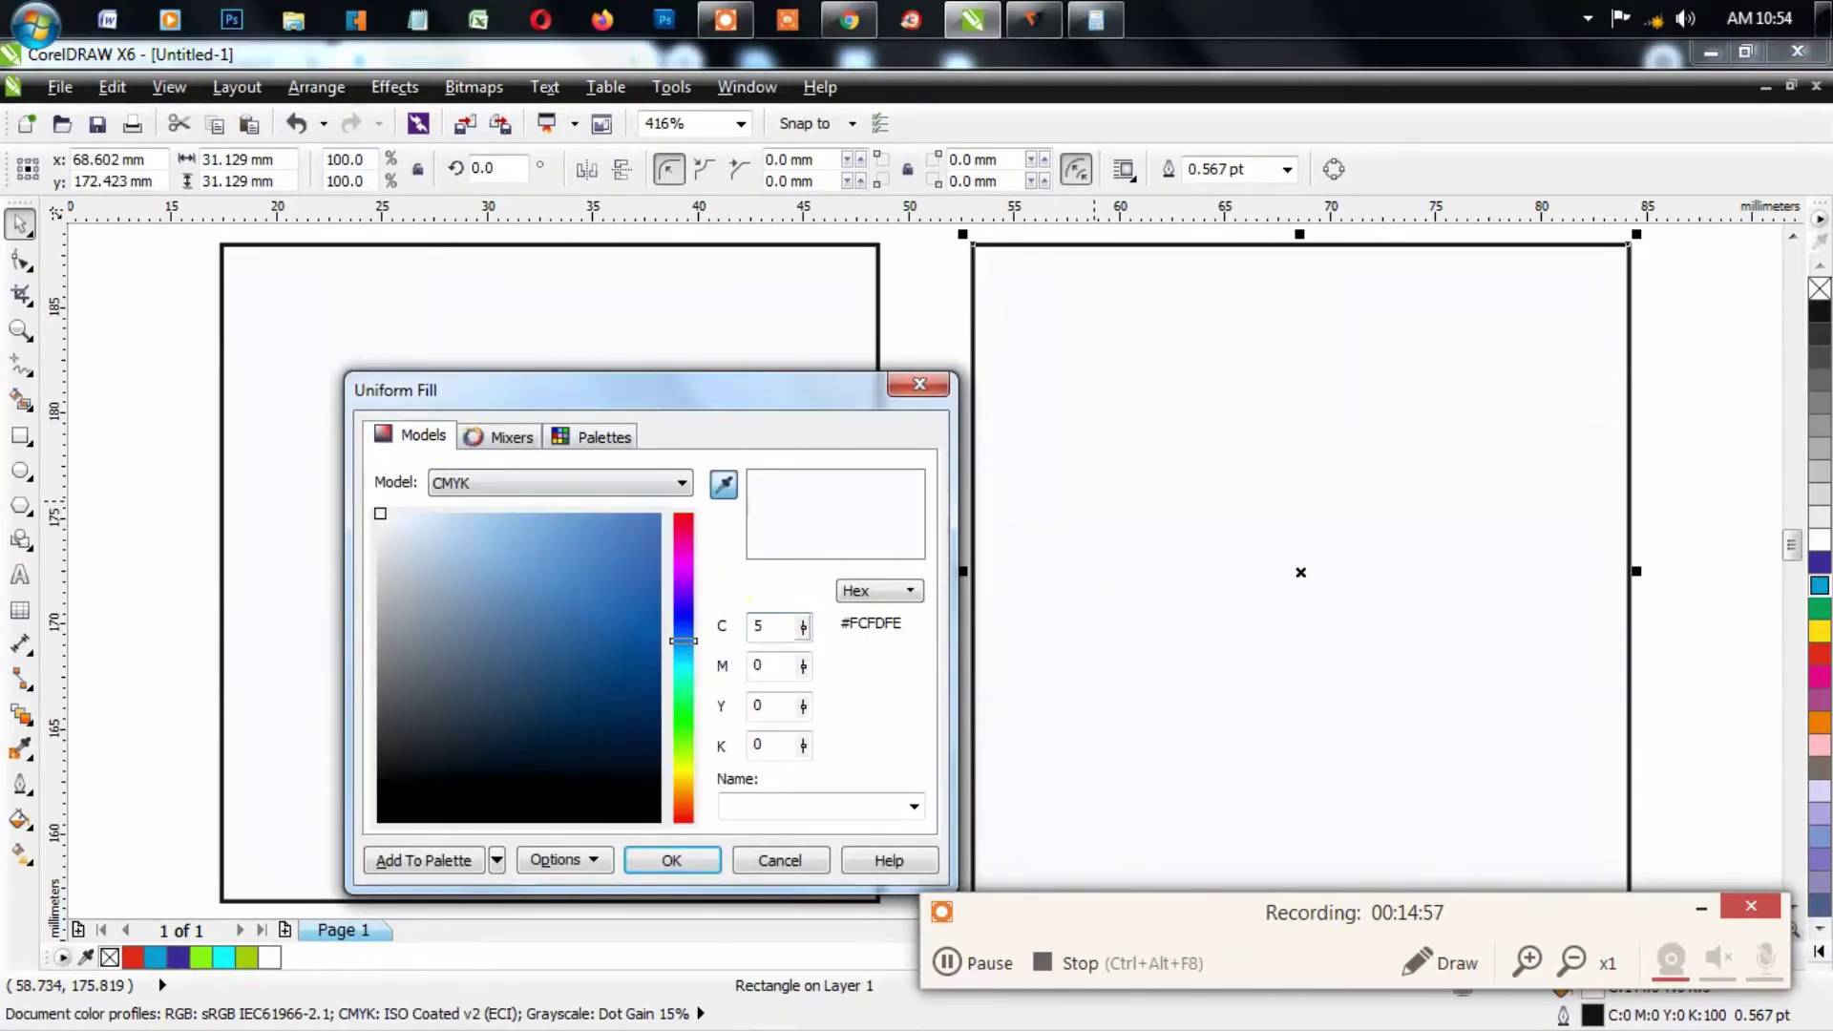
pyautogui.press('Return')
pyautogui.press('Escape')
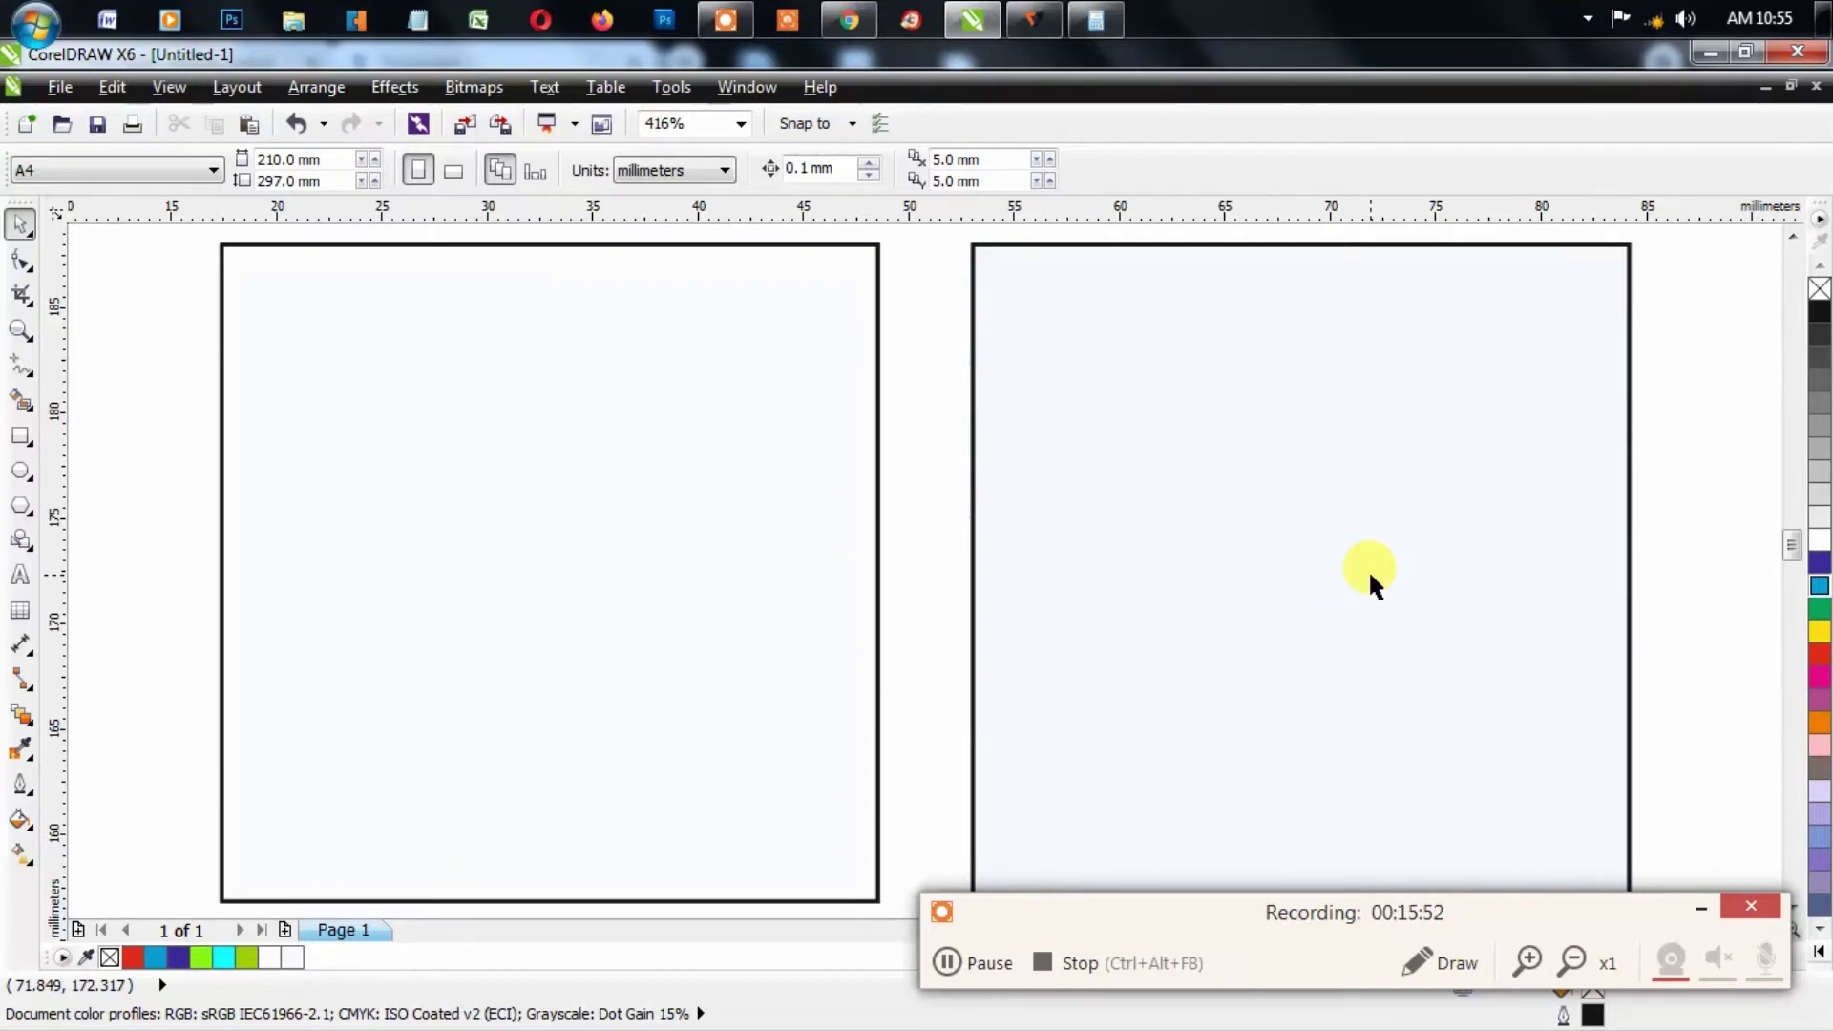
# Step: Copy the right pale square to the area below the unfilled rectangle and fill the copy red
pyautogui.press('F5')
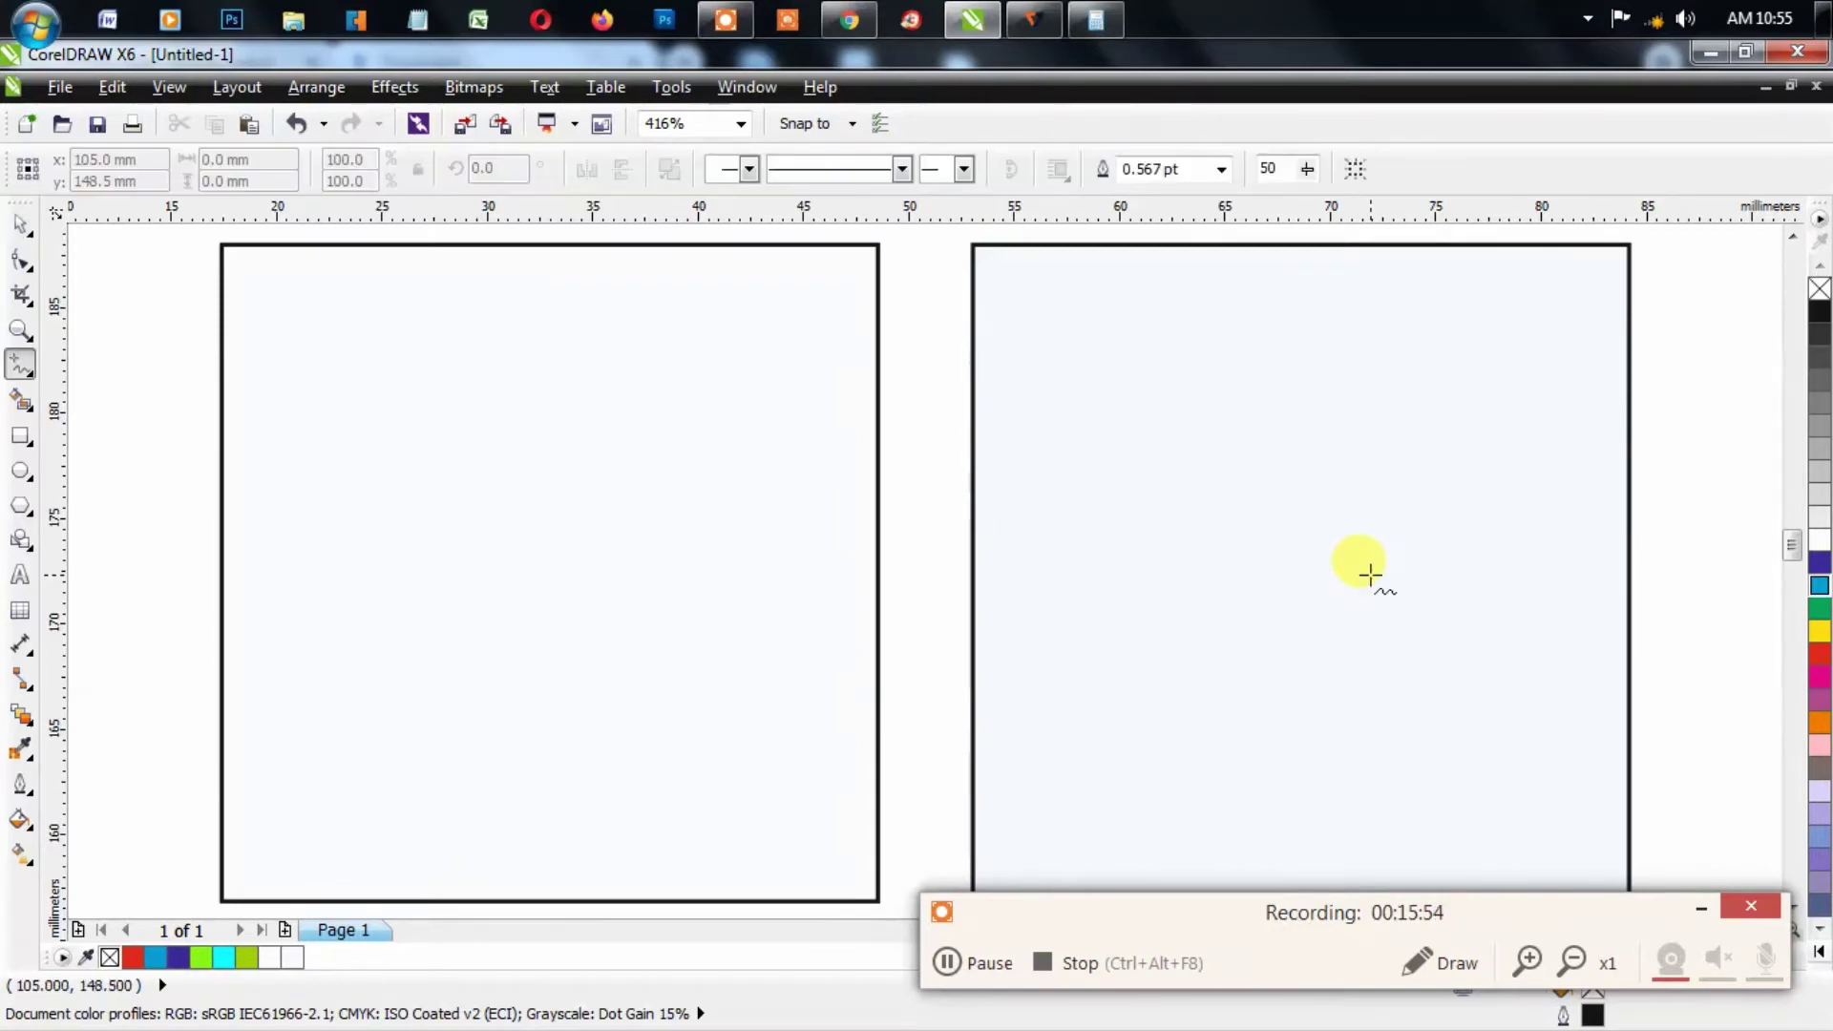
pyautogui.press('F4')
pyautogui.press('space')
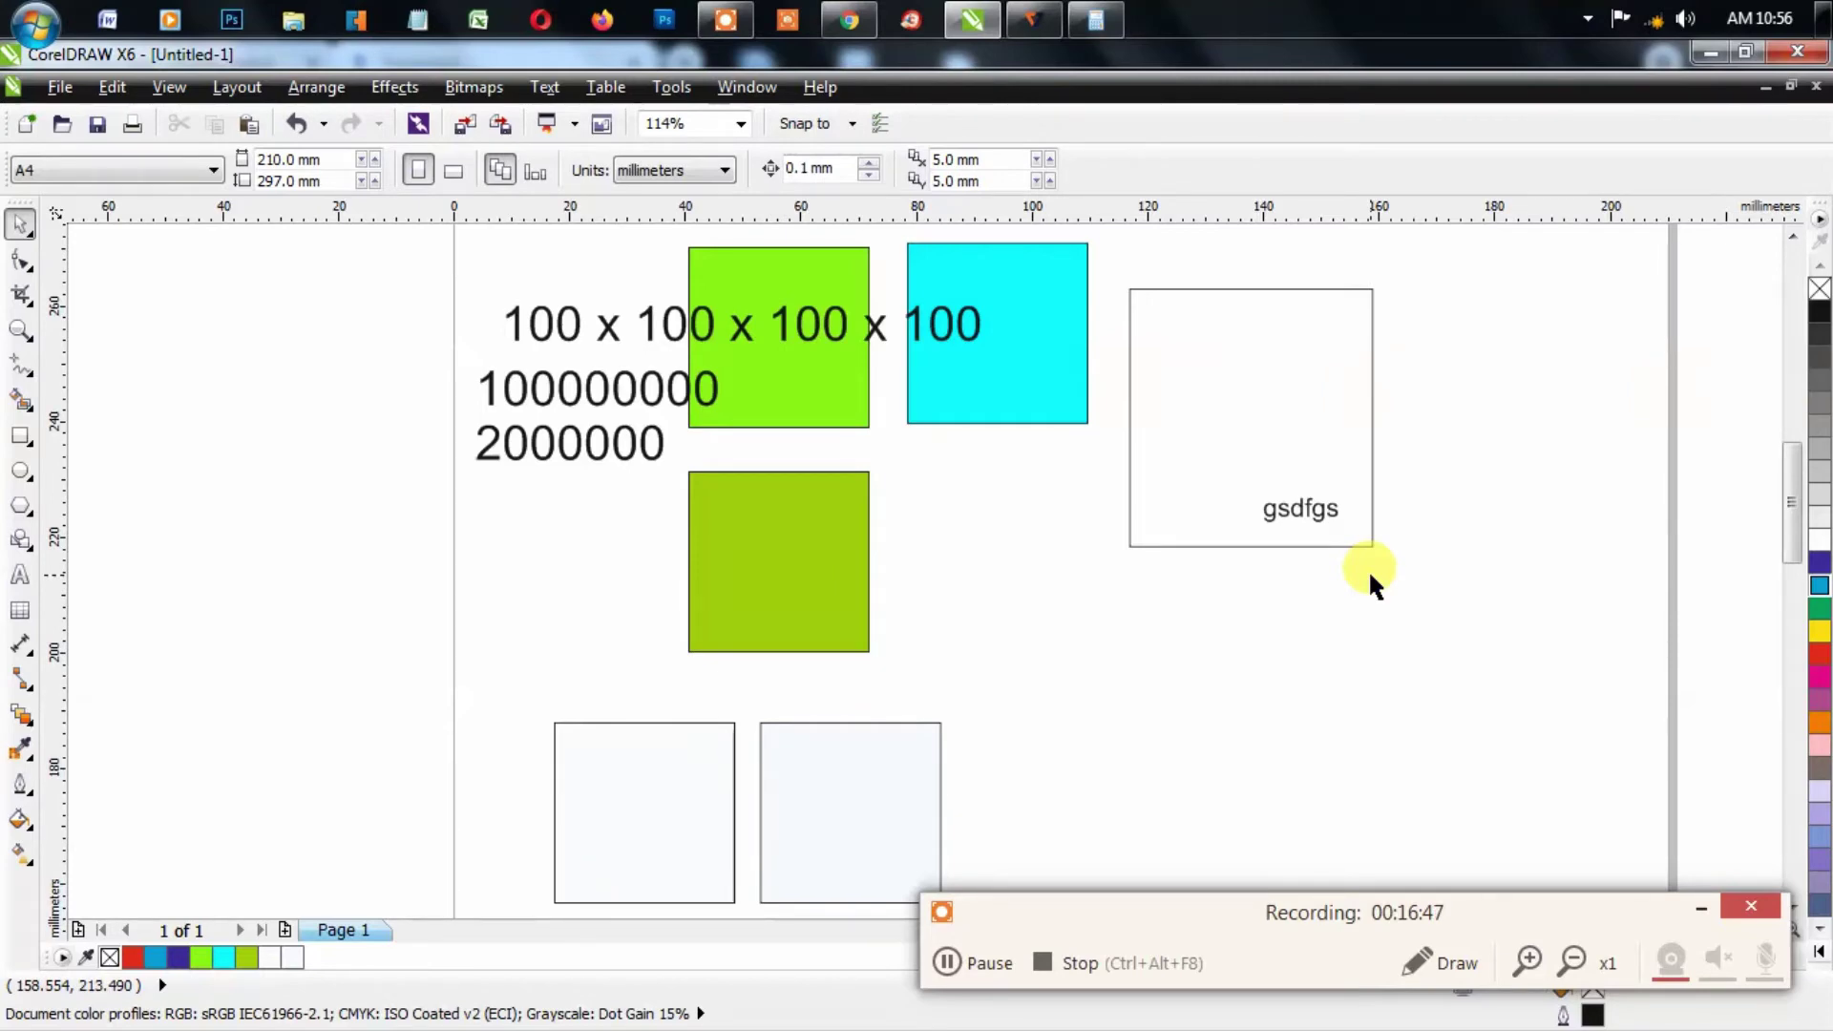
pyautogui.moveTo(792, 760); pyautogui.dragTo(1195, 771)
pyautogui.click(1819, 654)
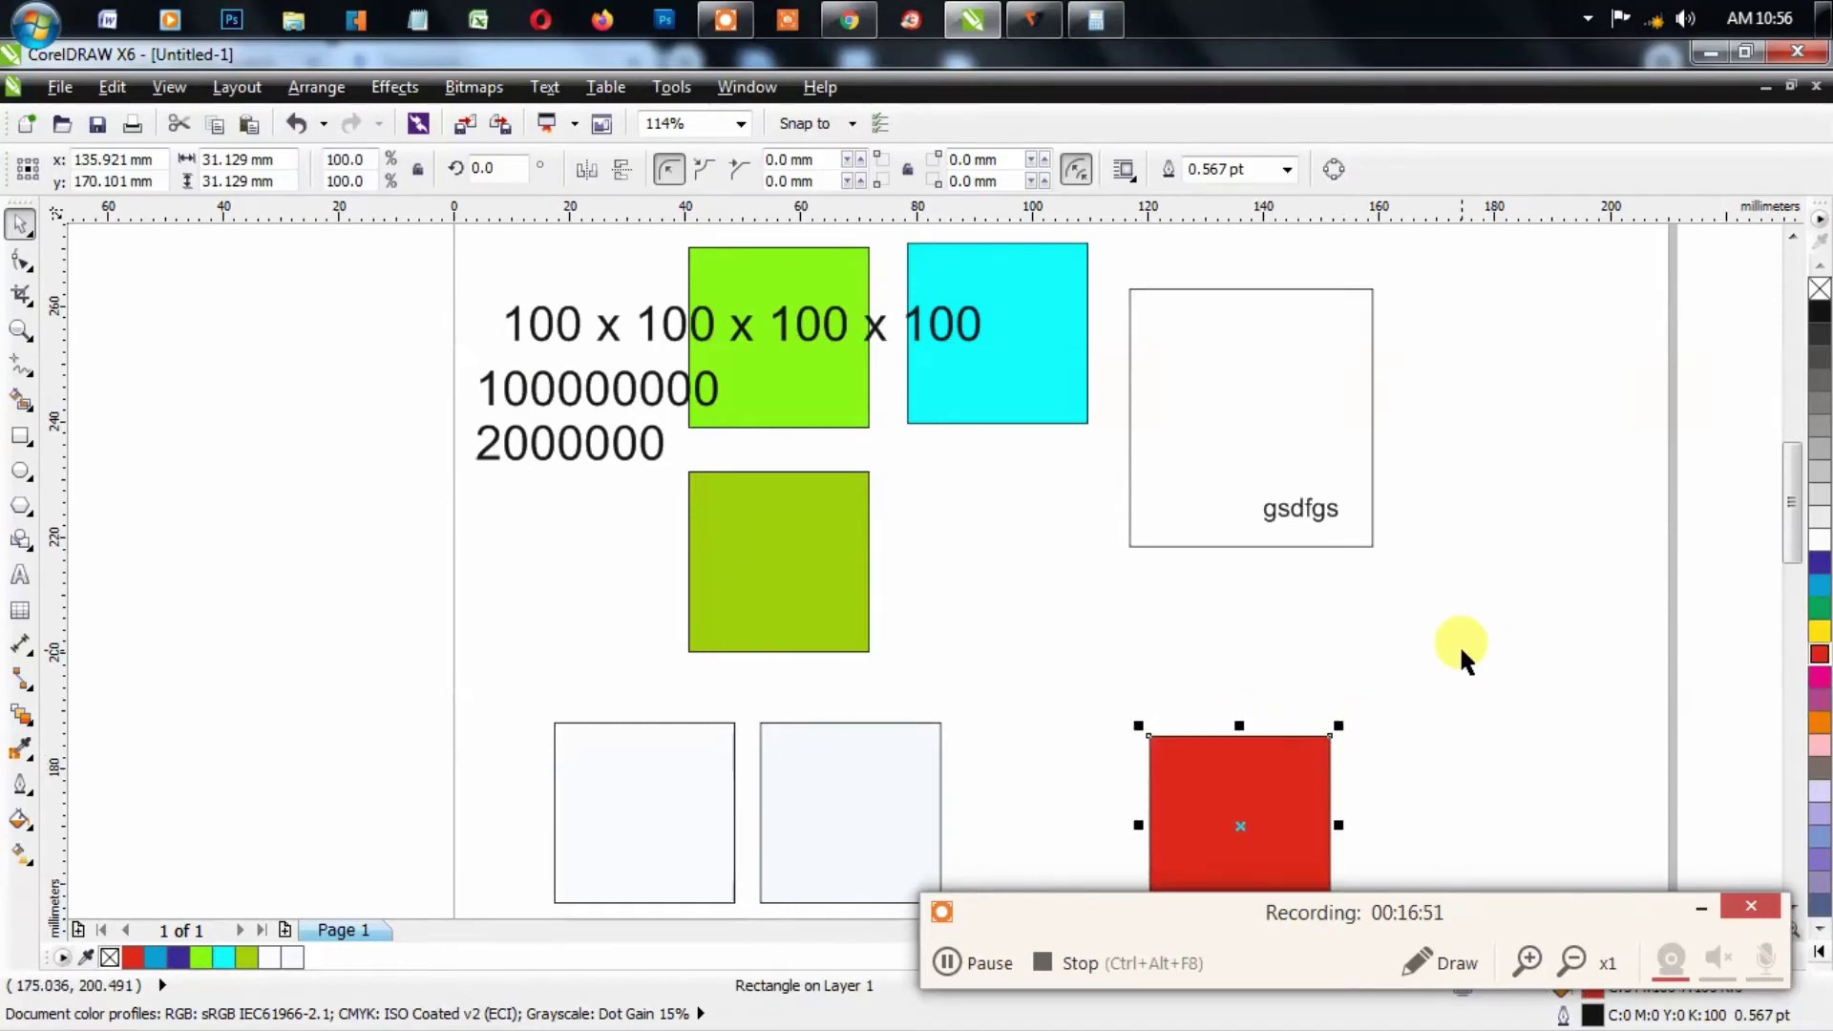
pyautogui.click(1465, 659)
# Step: Draw a rectangle about 28 mm wide and 17 mm high just above the red square
pyautogui.click(20, 436)
pyautogui.moveTo(1165, 610); pyautogui.dragTo(1327, 712)
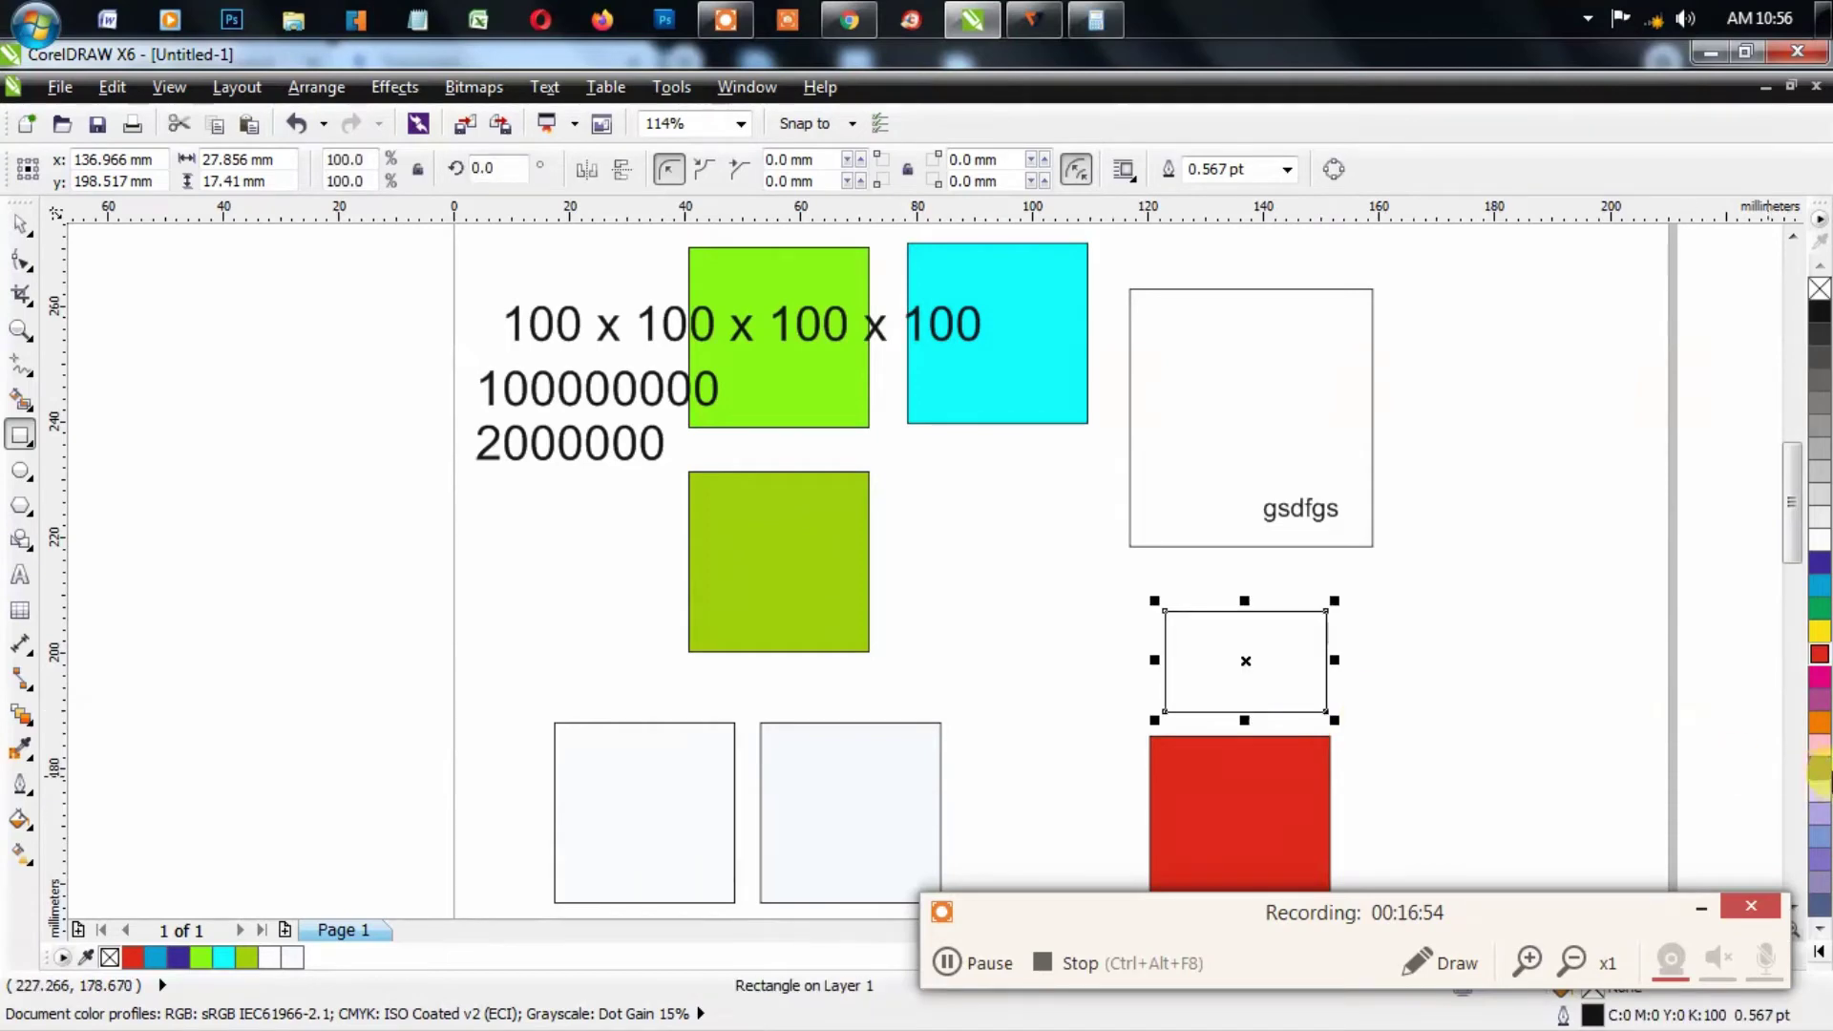
pyautogui.press('space')
# Step: Give the new rectangle a CMYK uniform fill of C 0, M 10, Y 20, K 0
pyautogui.hotkey('shift', 'F11')
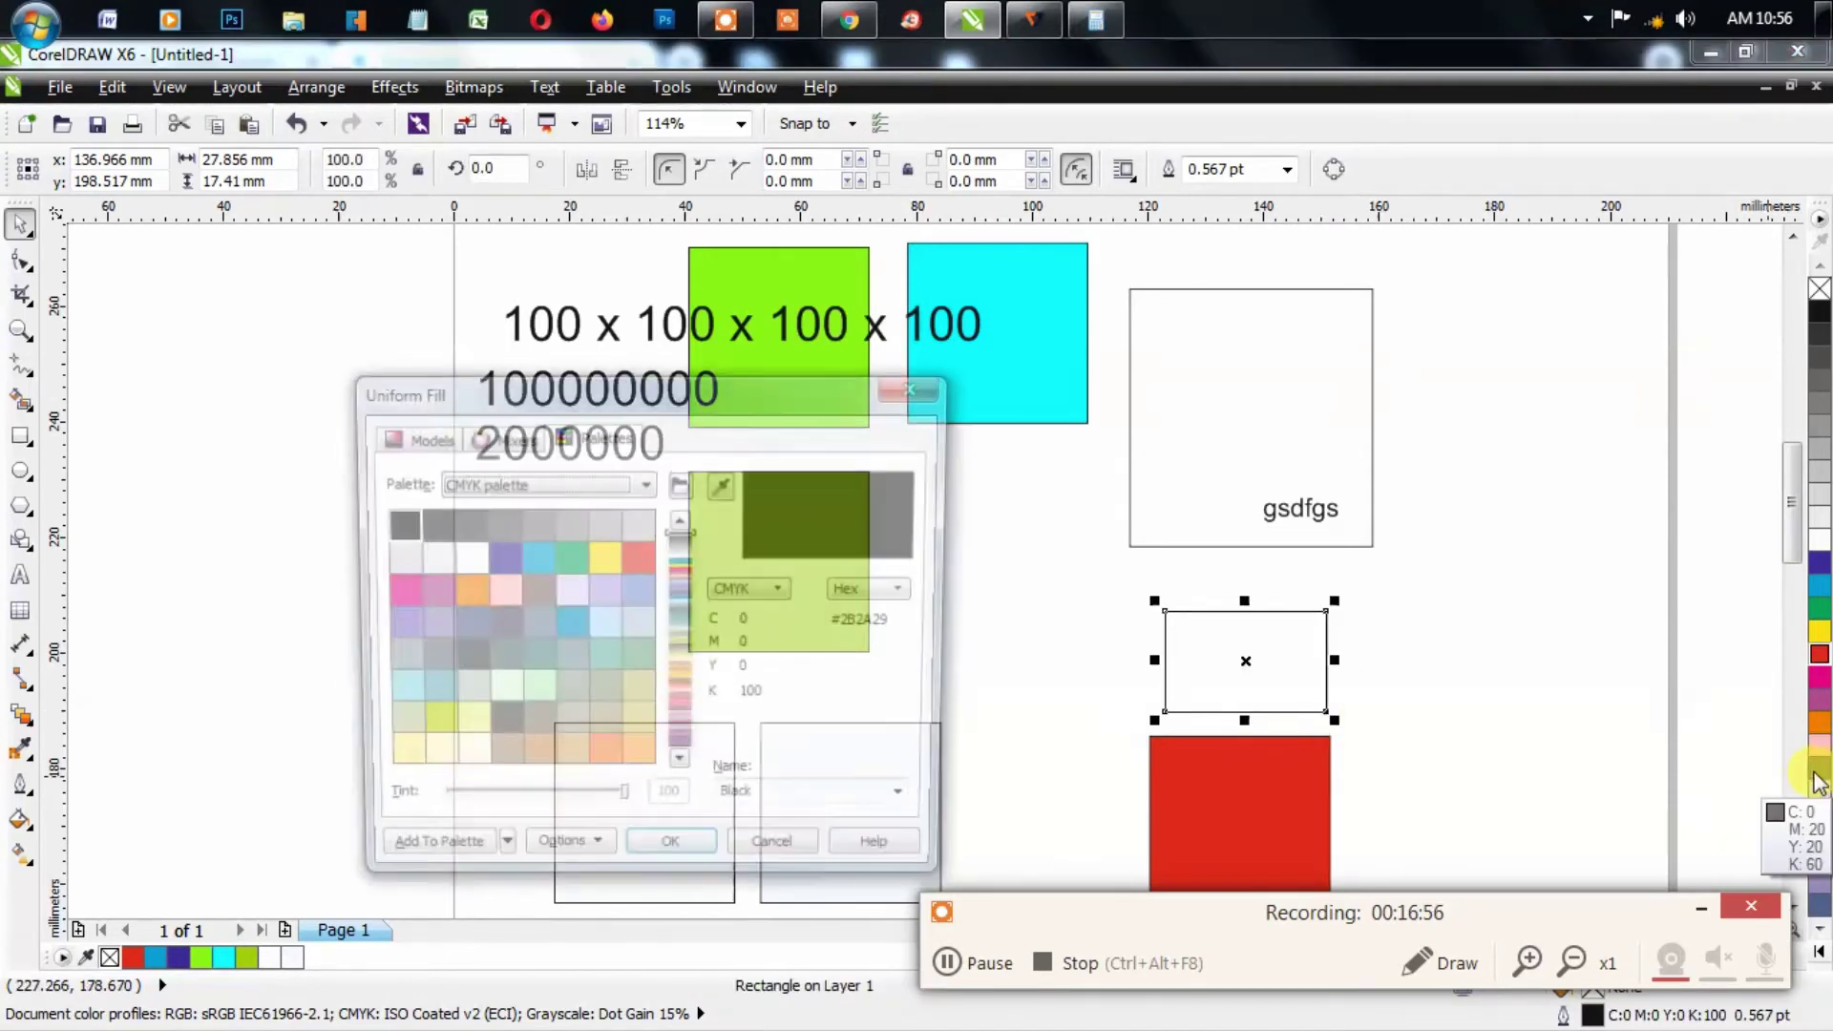
pyautogui.click(420, 435)
pyautogui.click(775, 704)
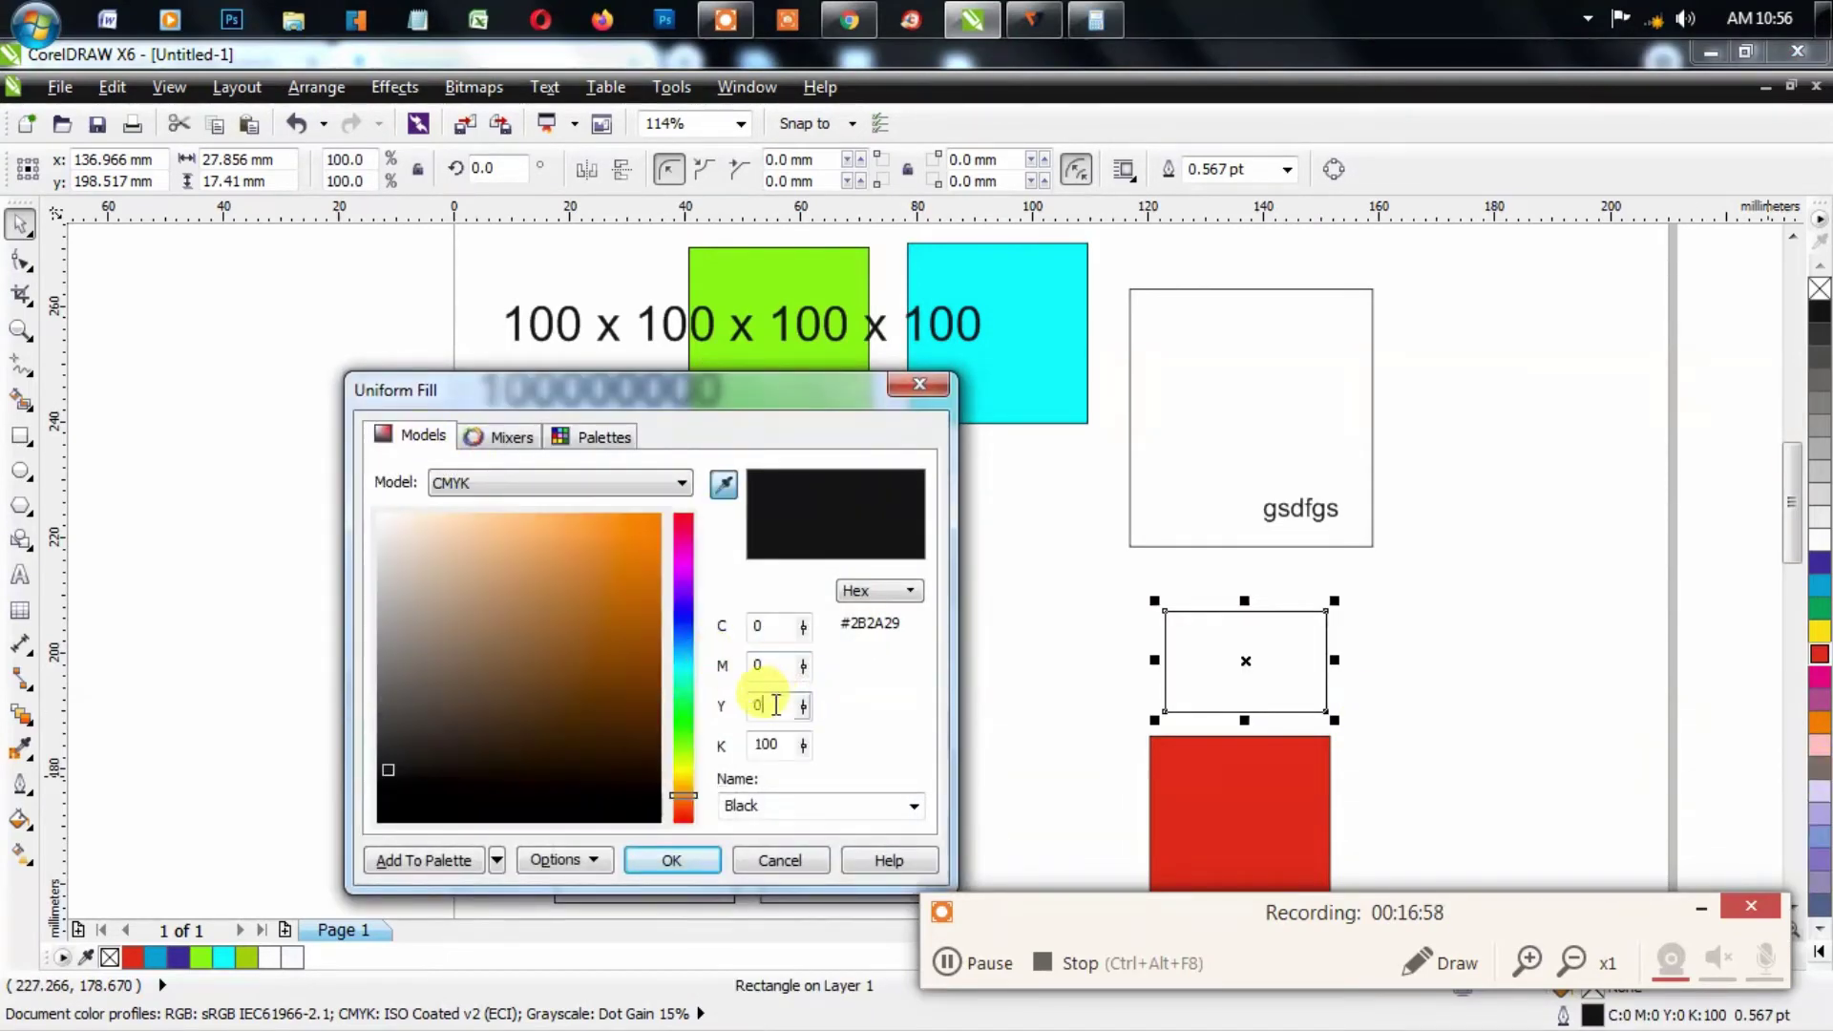
pyautogui.hotkey('shift', 'Tab')
pyautogui.write('10')
pyautogui.press('Tab')
pyautogui.press('Tab')
pyautogui.write('0')
pyautogui.hotkey('shift', 'Tab')
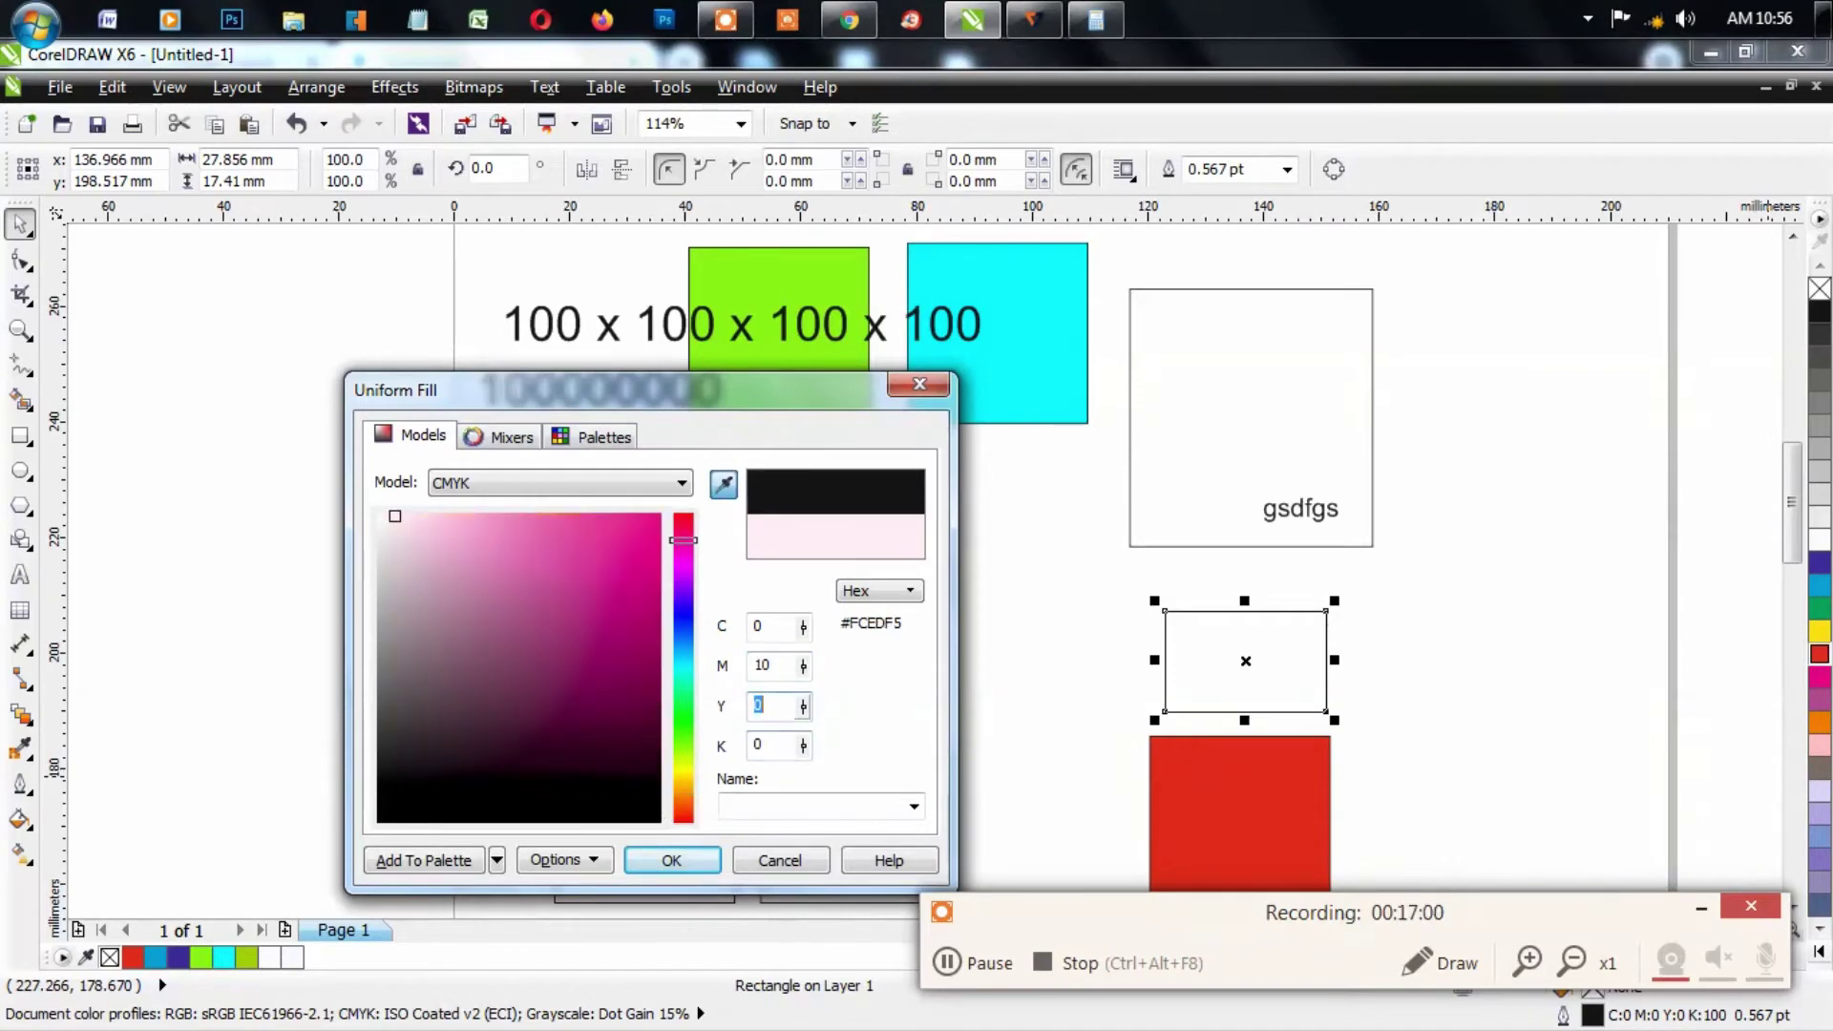
pyautogui.write('20')
pyautogui.press('Tab')
pyautogui.press('Return')
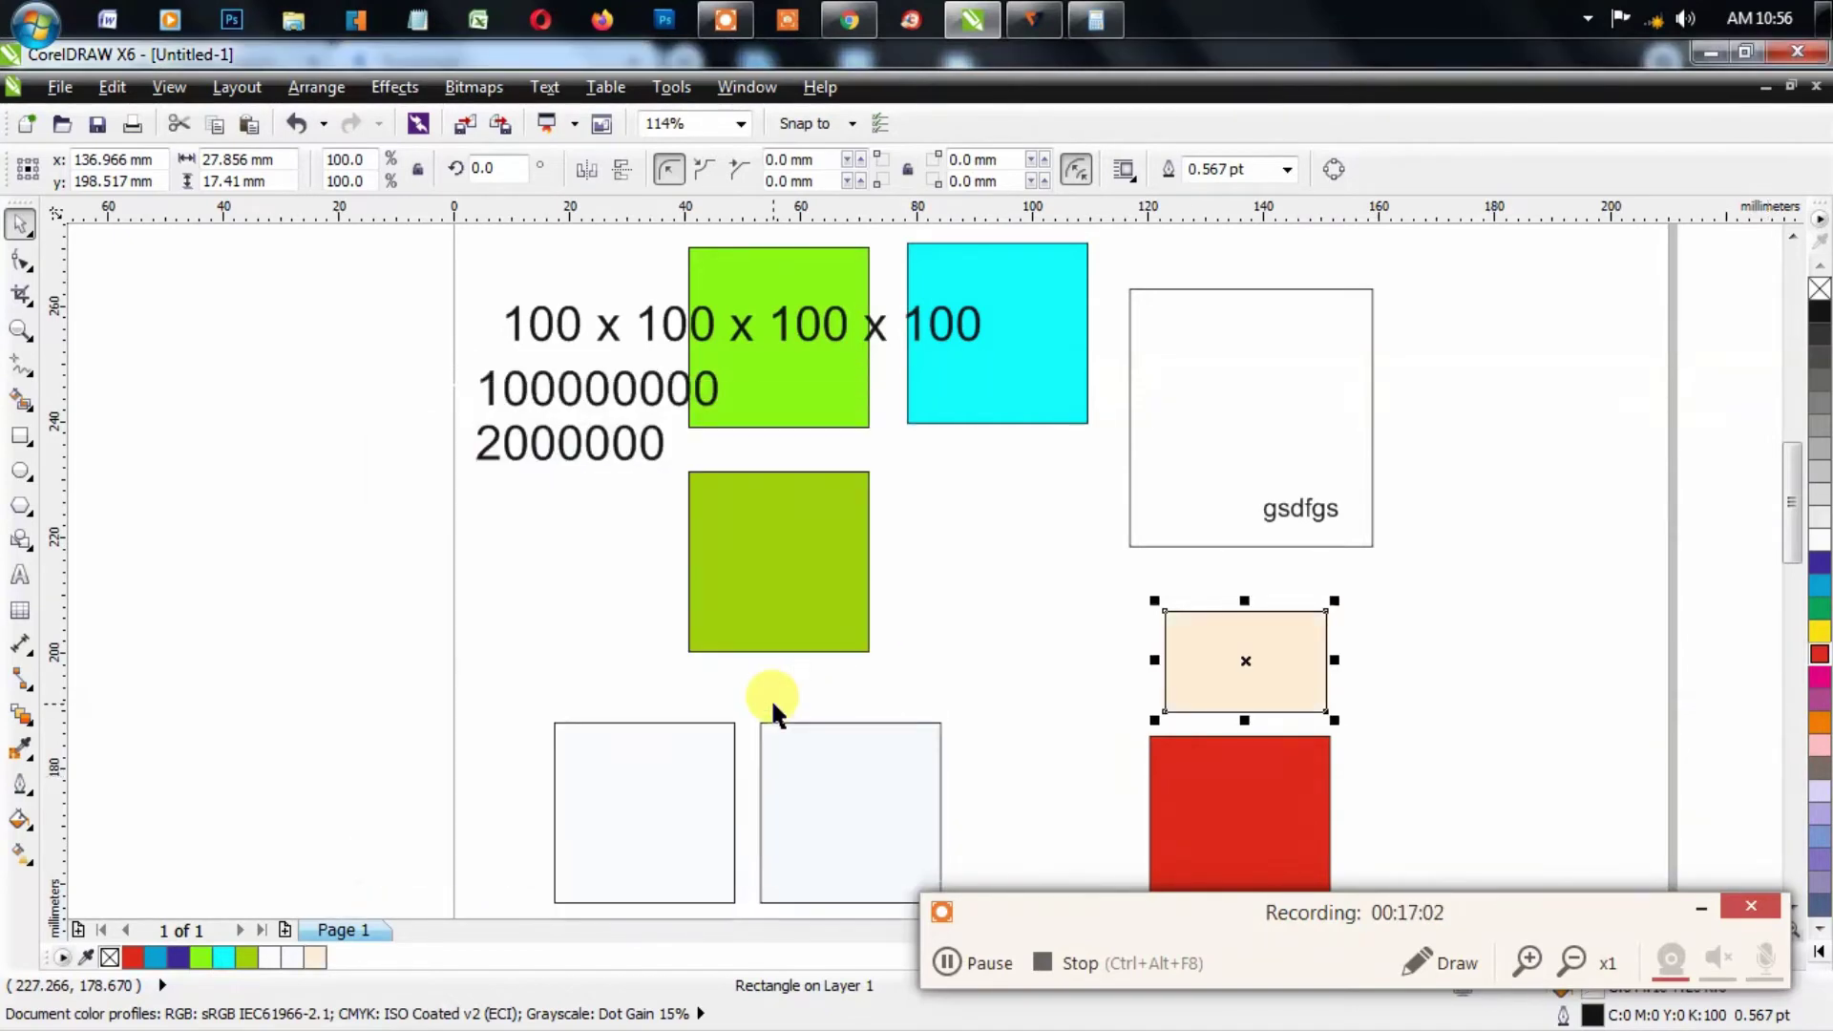
# Step: Arrange the cream rectangle and red square with a copy of the pair directly to their right
pyautogui.keyDown('shift'); pyautogui.click(1325, 796); pyautogui.keyUp('shift')
pyautogui.moveTo(1277, 767); pyautogui.dragTo(1409, 771)
pyautogui.click(1399, 621)
pyautogui.press('Escape')
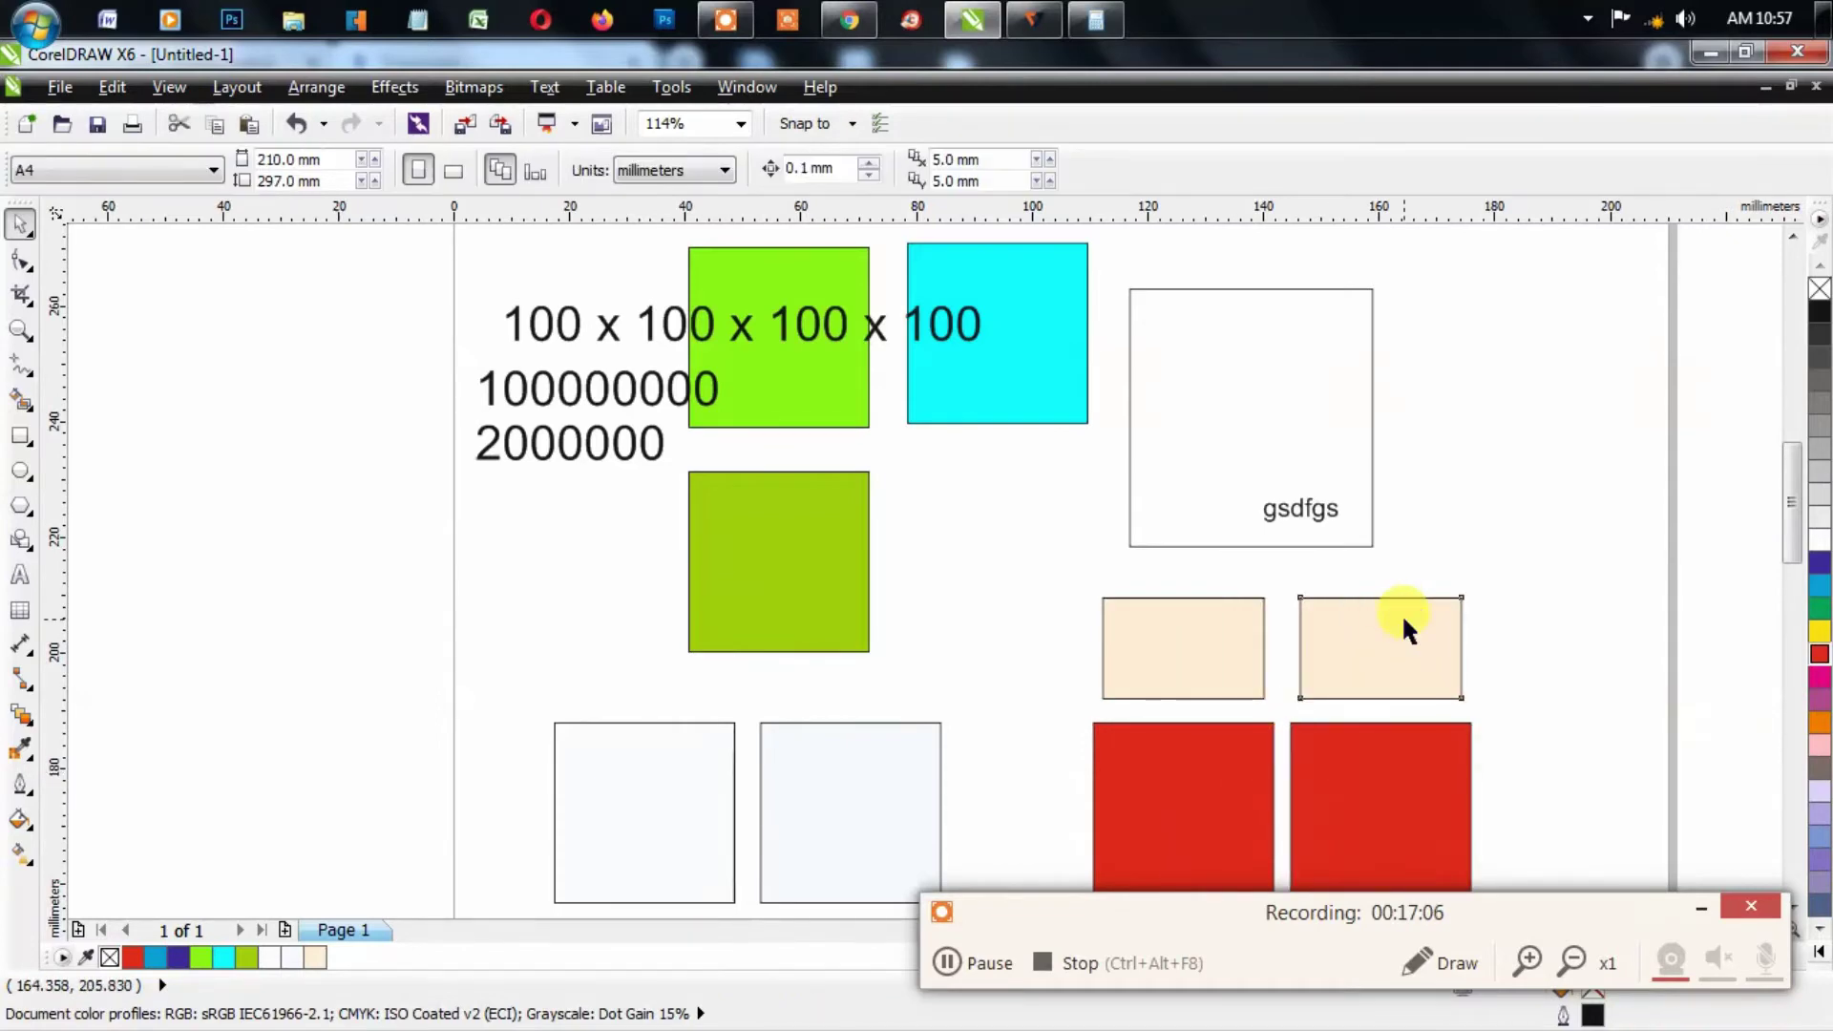
# Step: Set the magenta value of the right cream rectangle's CMYK uniform fill to 20
pyautogui.click(1405, 622)
pyautogui.hotkey('shift', 'F11')
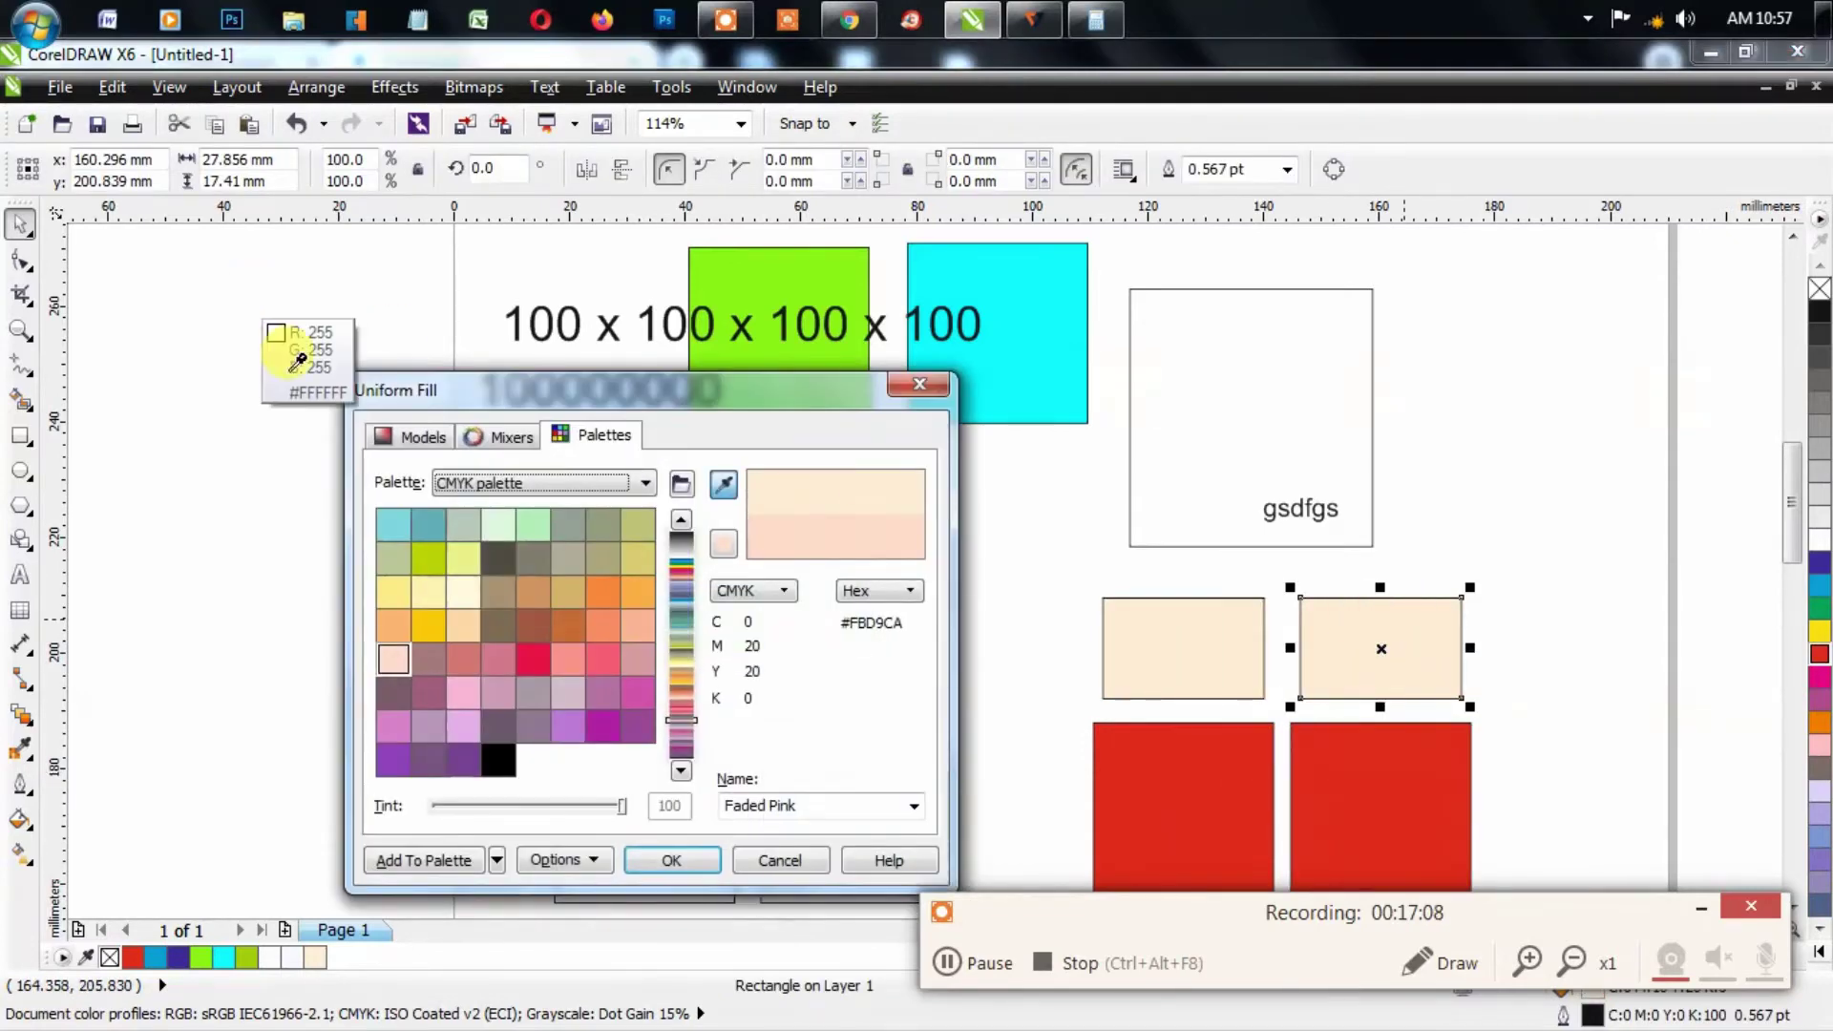
pyautogui.click(412, 434)
pyautogui.doubleClick(761, 666)
pyautogui.write('20')
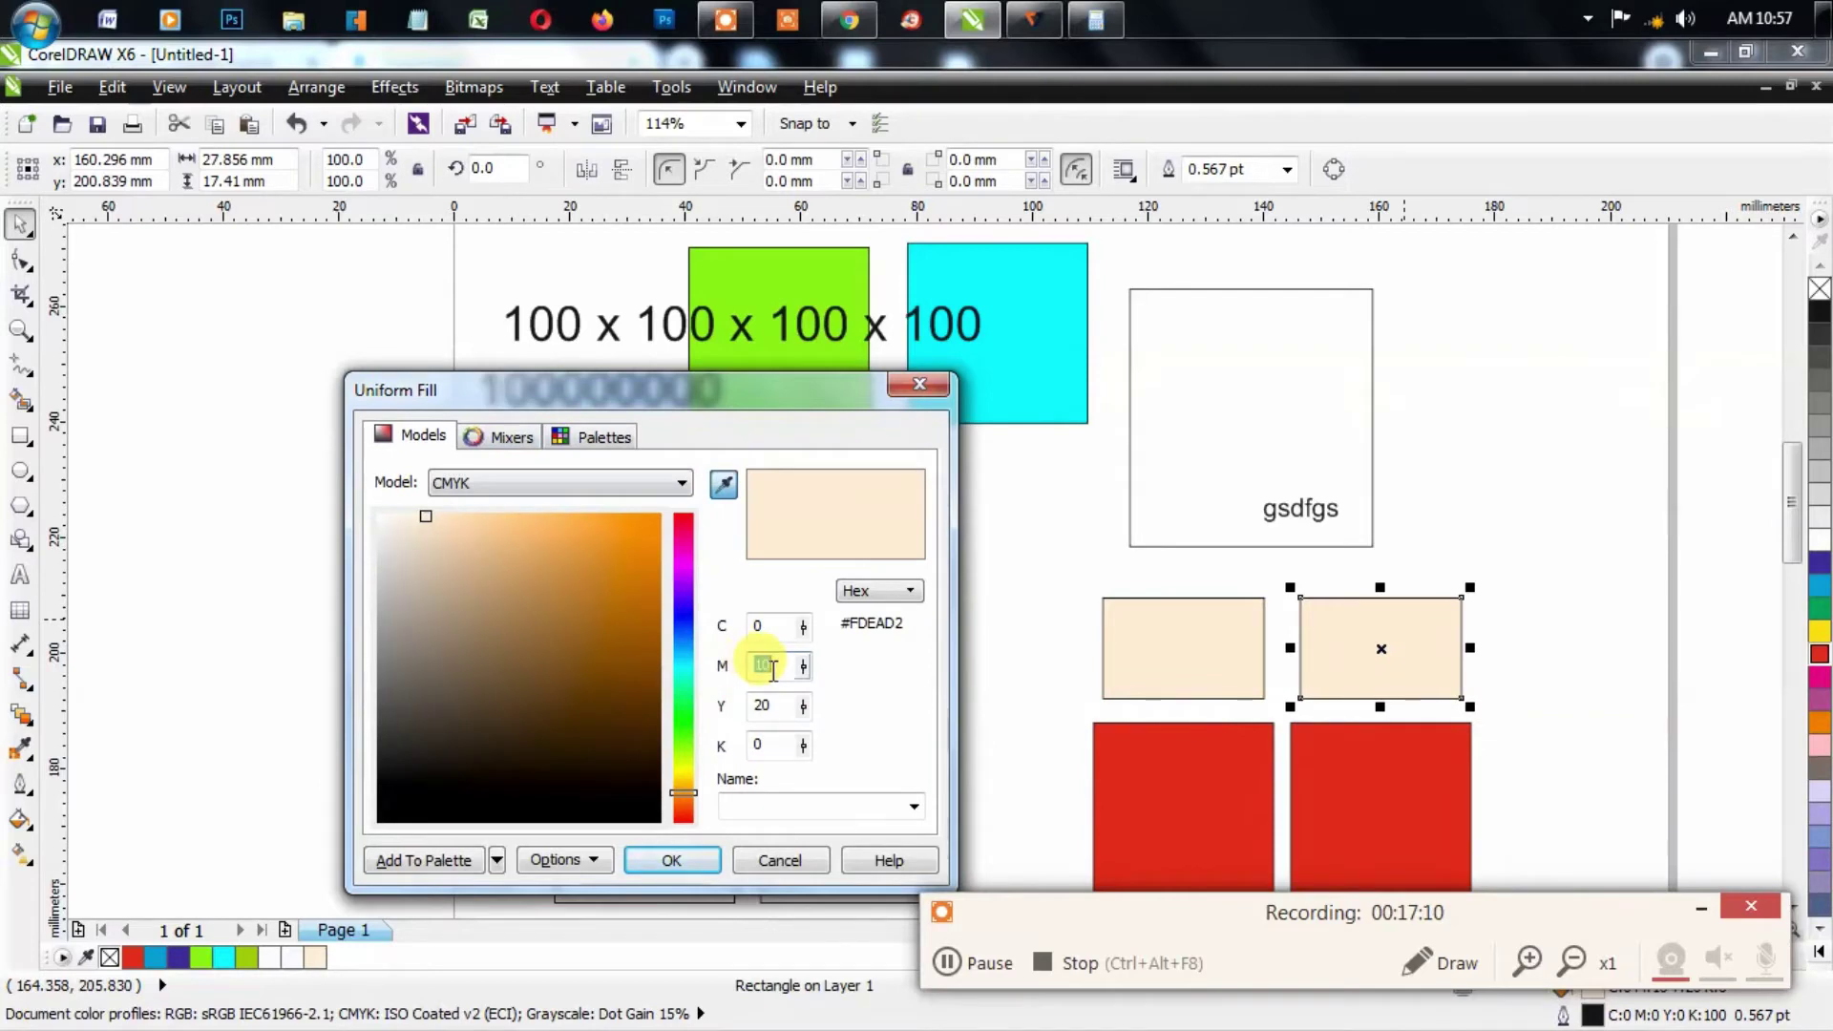
pyautogui.press('Return')
pyautogui.click(1015, 540)
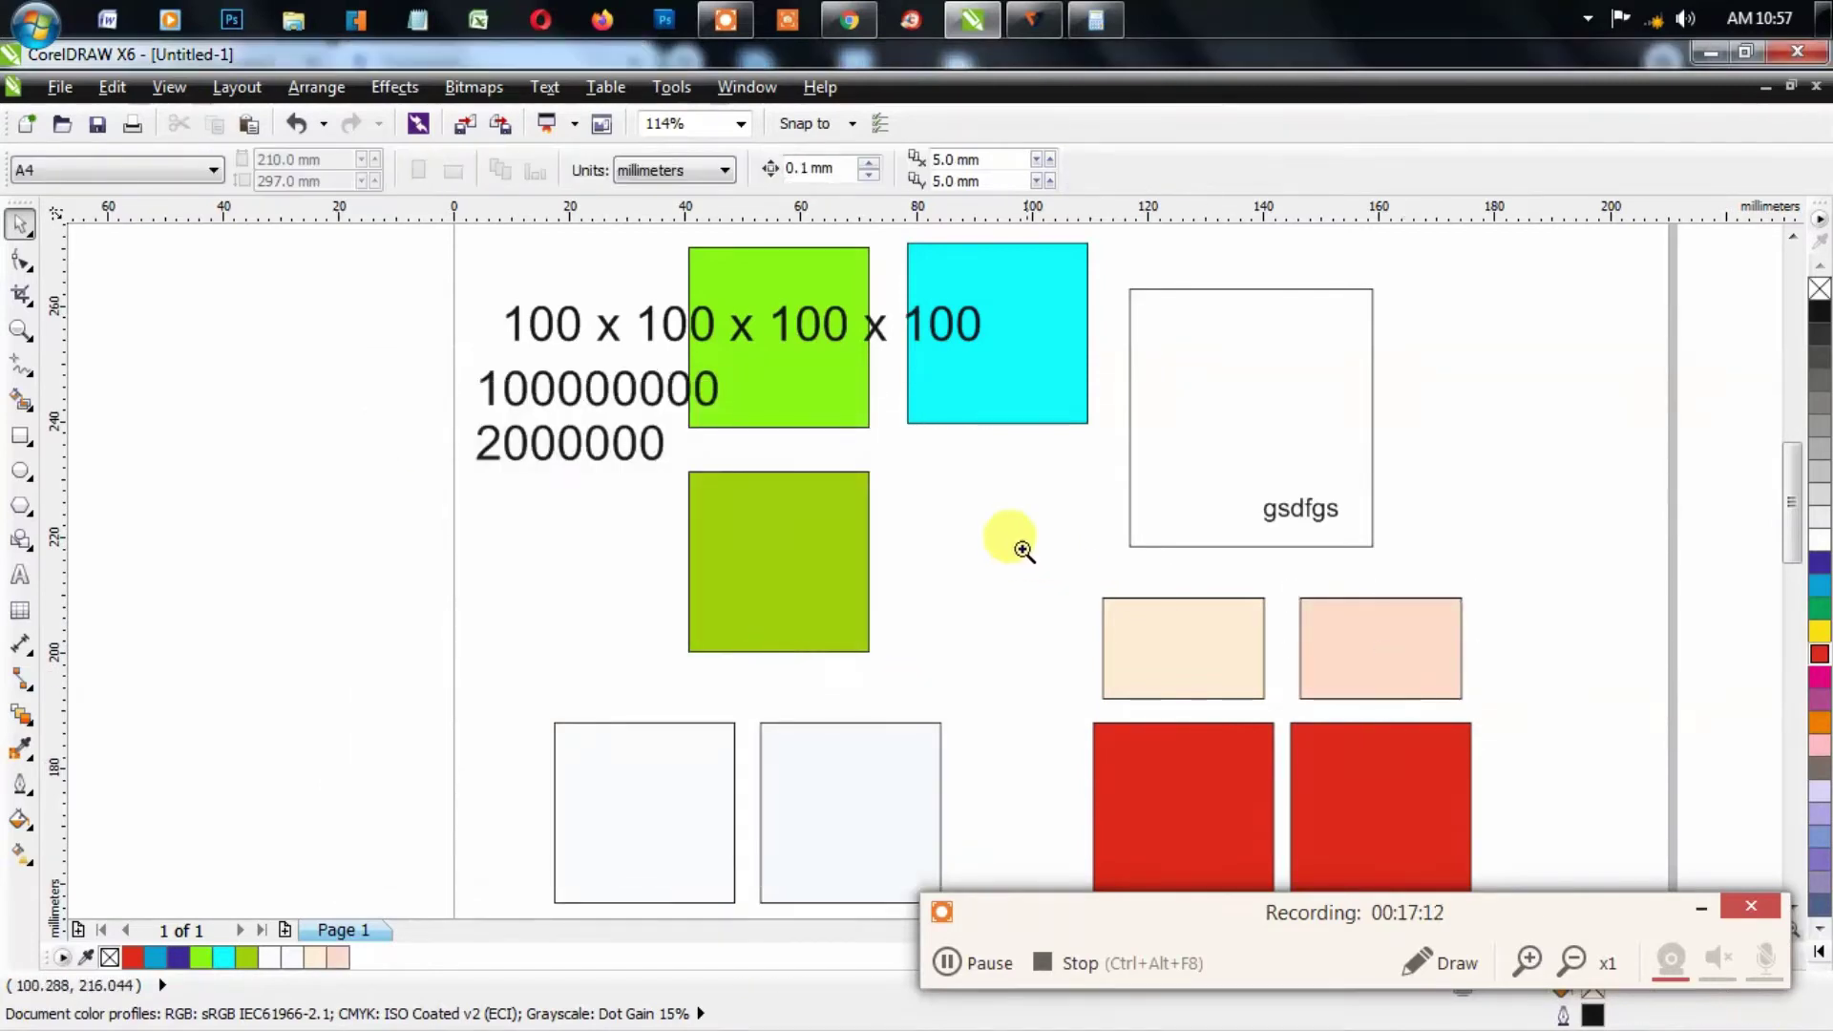
# Step: Compare the cream and pink rectangles above the red squares up close, and select the right pale blue square
pyautogui.moveTo(1015, 490); pyautogui.dragTo(1538, 847)
pyautogui.moveTo(585, 327); pyautogui.dragTo(1445, 705)
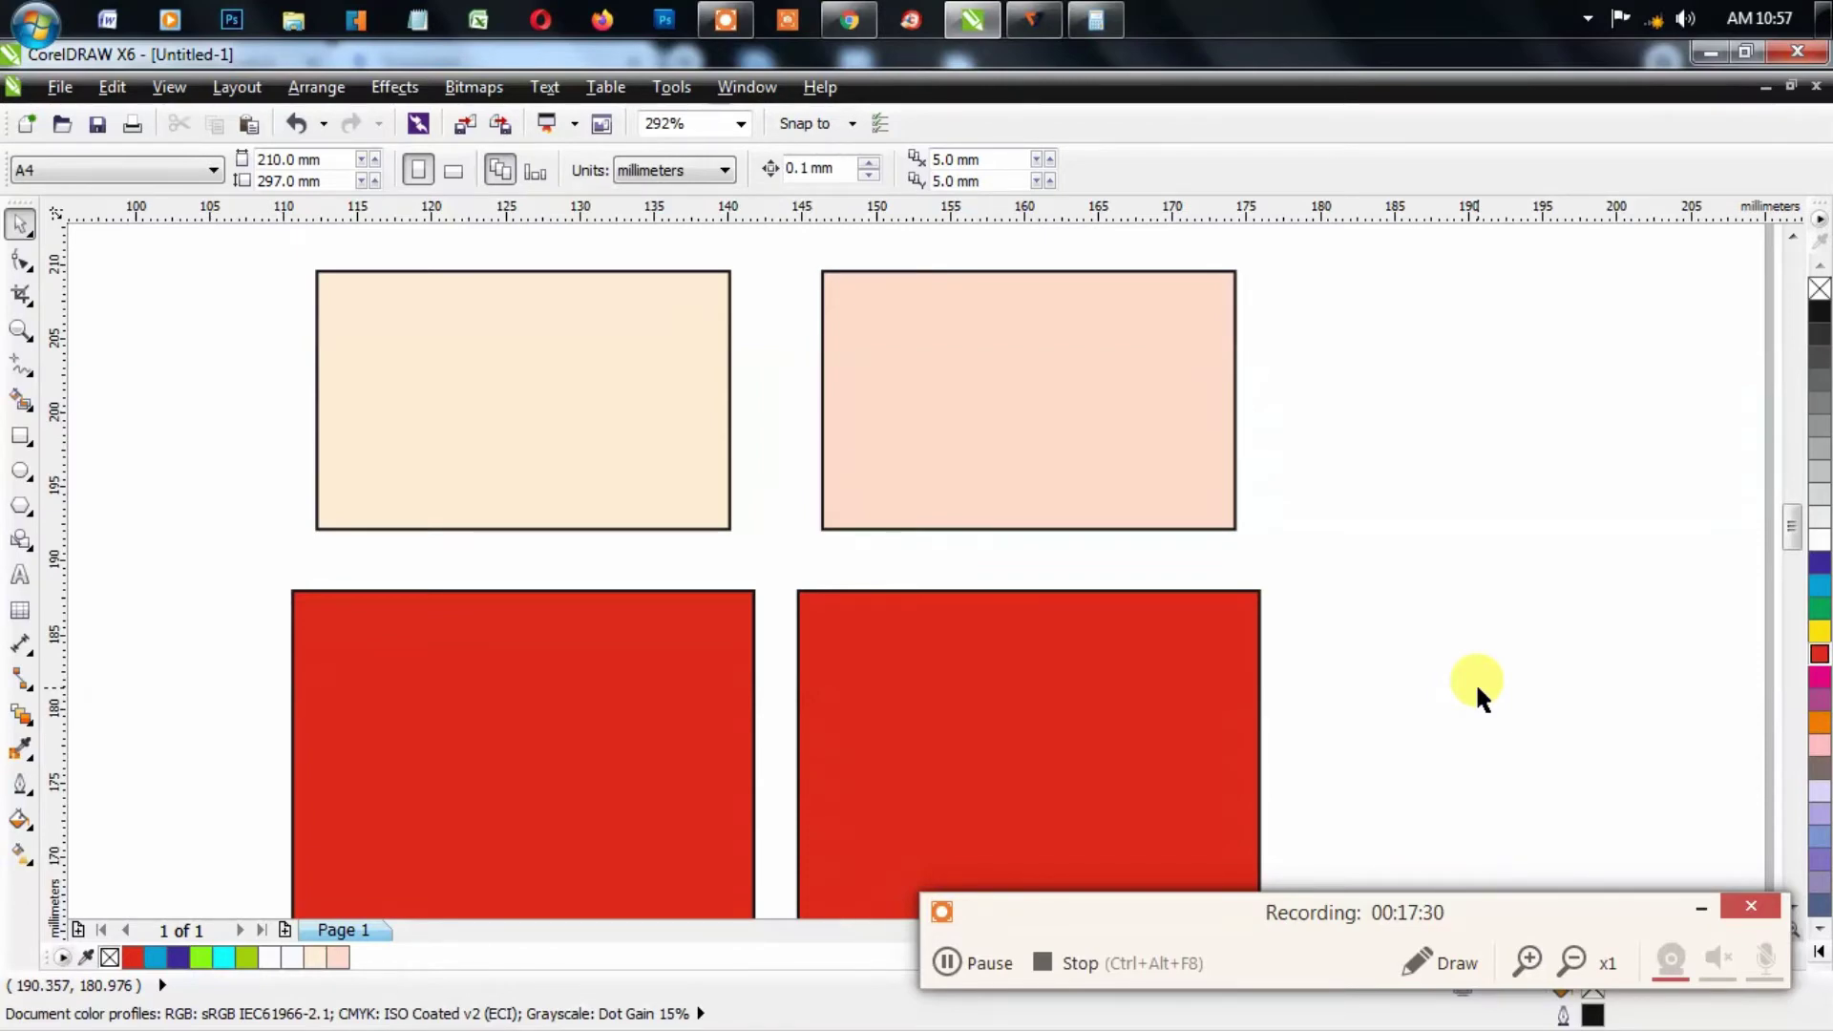
pyautogui.click(1042, 375)
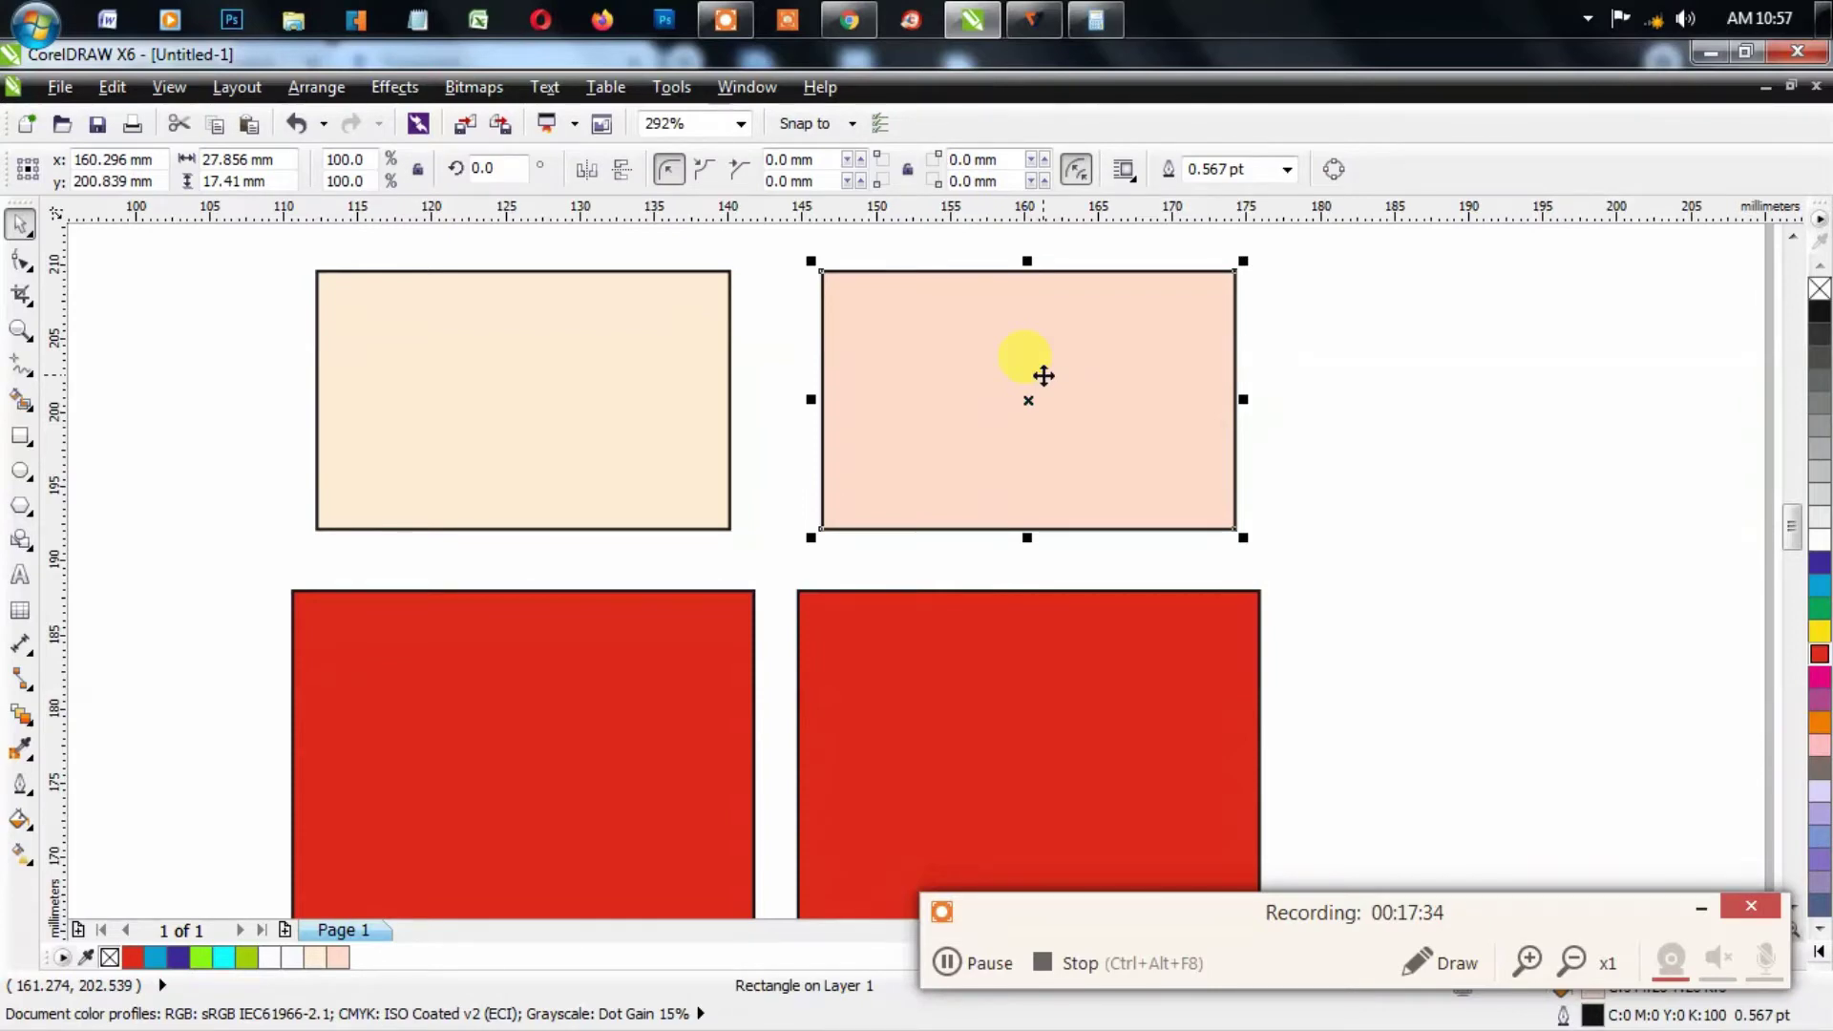
pyautogui.press('F3')
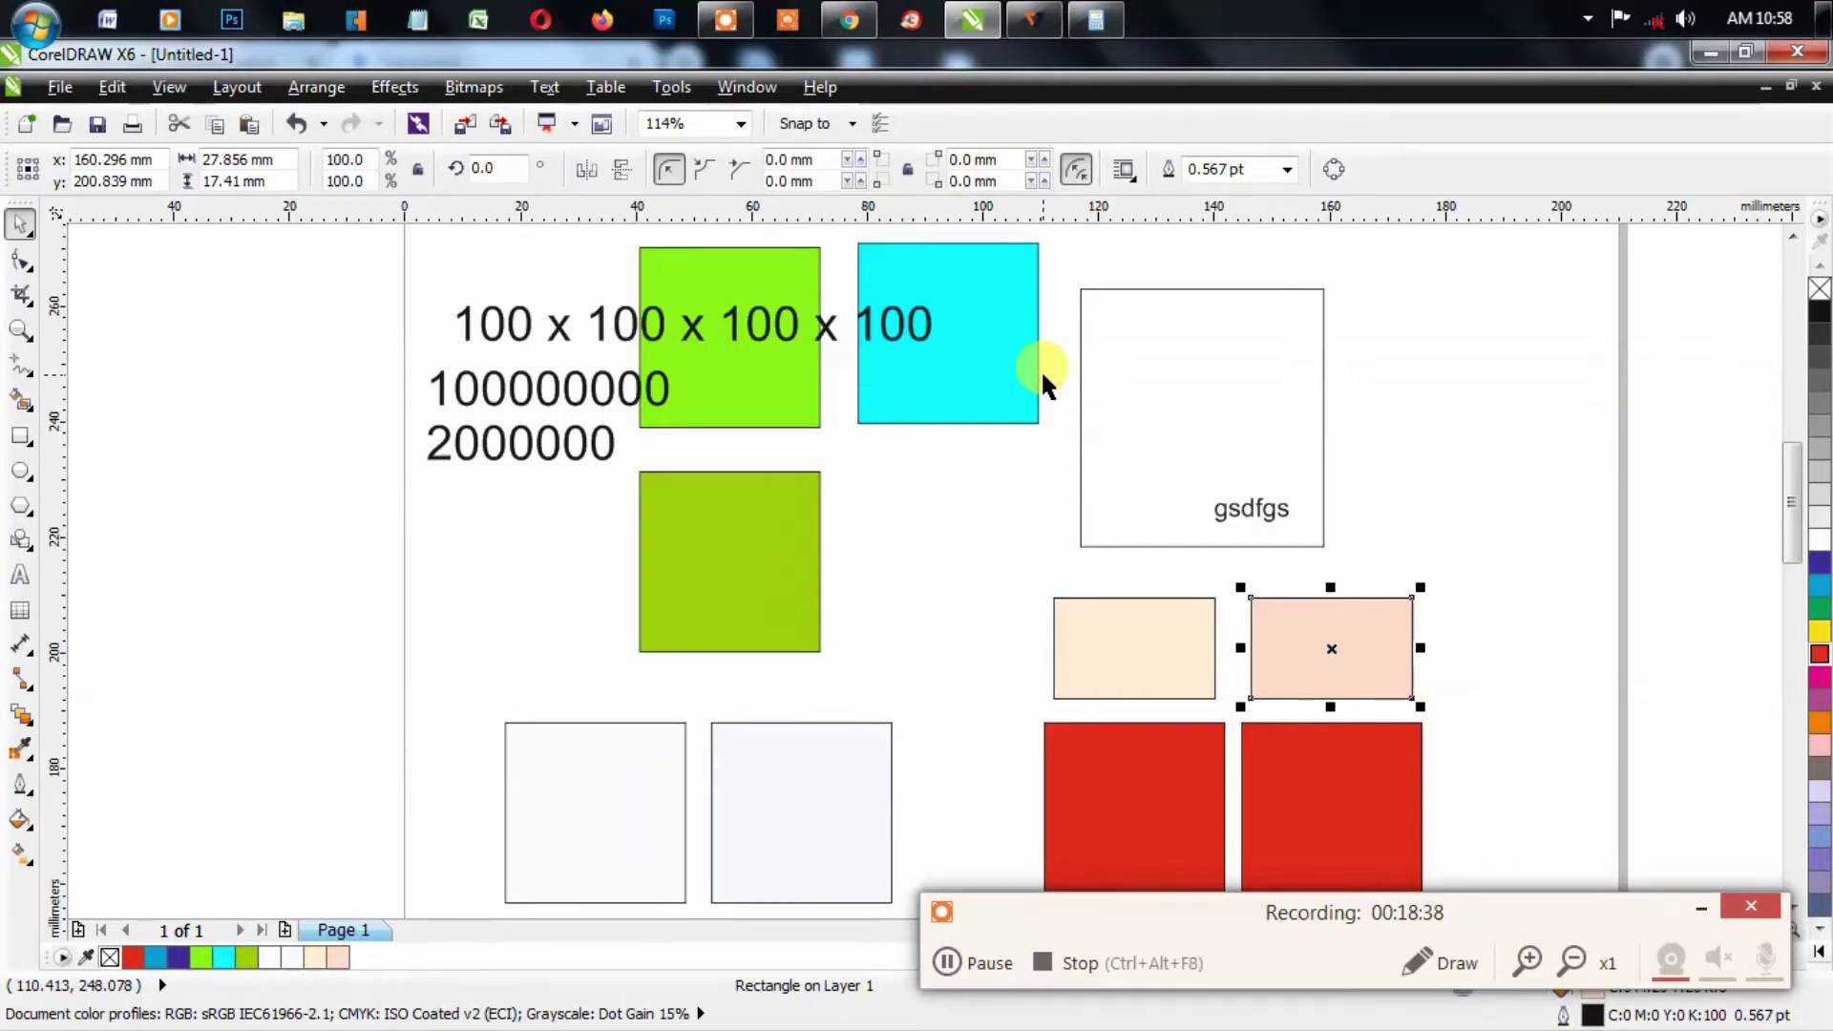
pyautogui.click(823, 764)
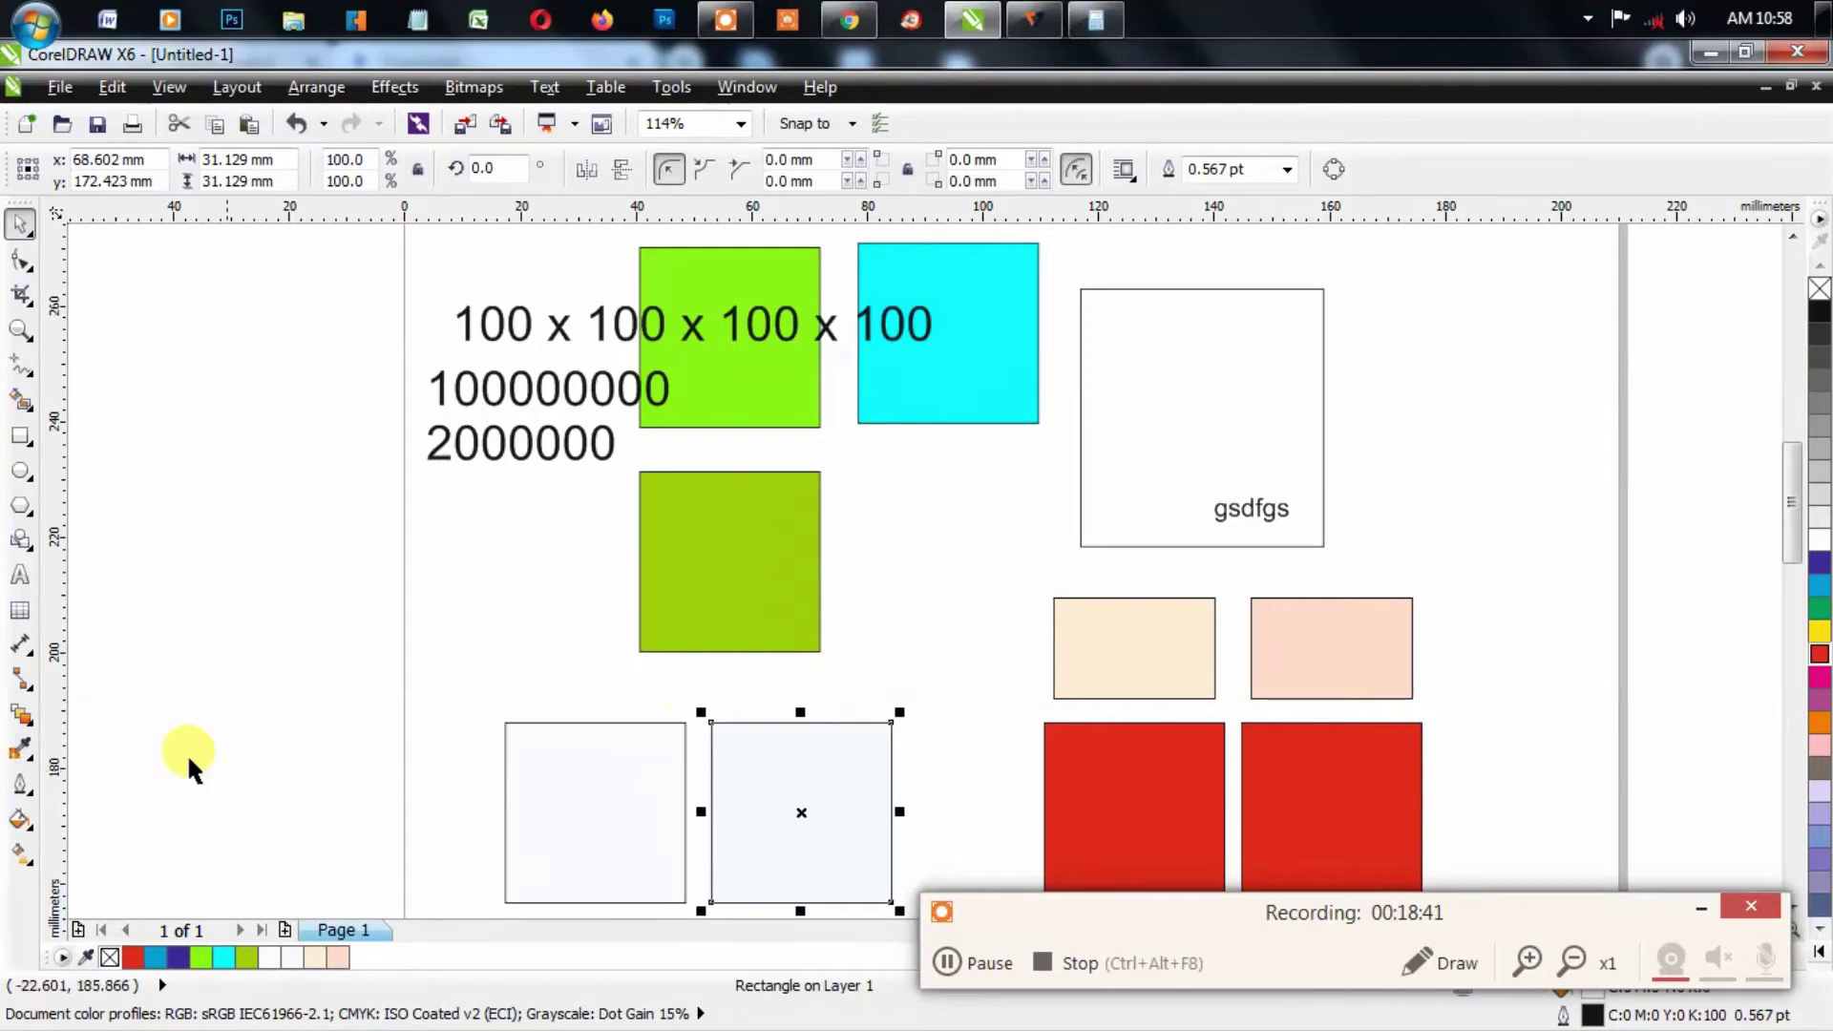
# Step: Give the right pale blue square a CMYK uniform fill of C 40, M 16, Y 12, K 3 and repeat it on the left square
pyautogui.click(20, 822)
pyautogui.click(401, 435)
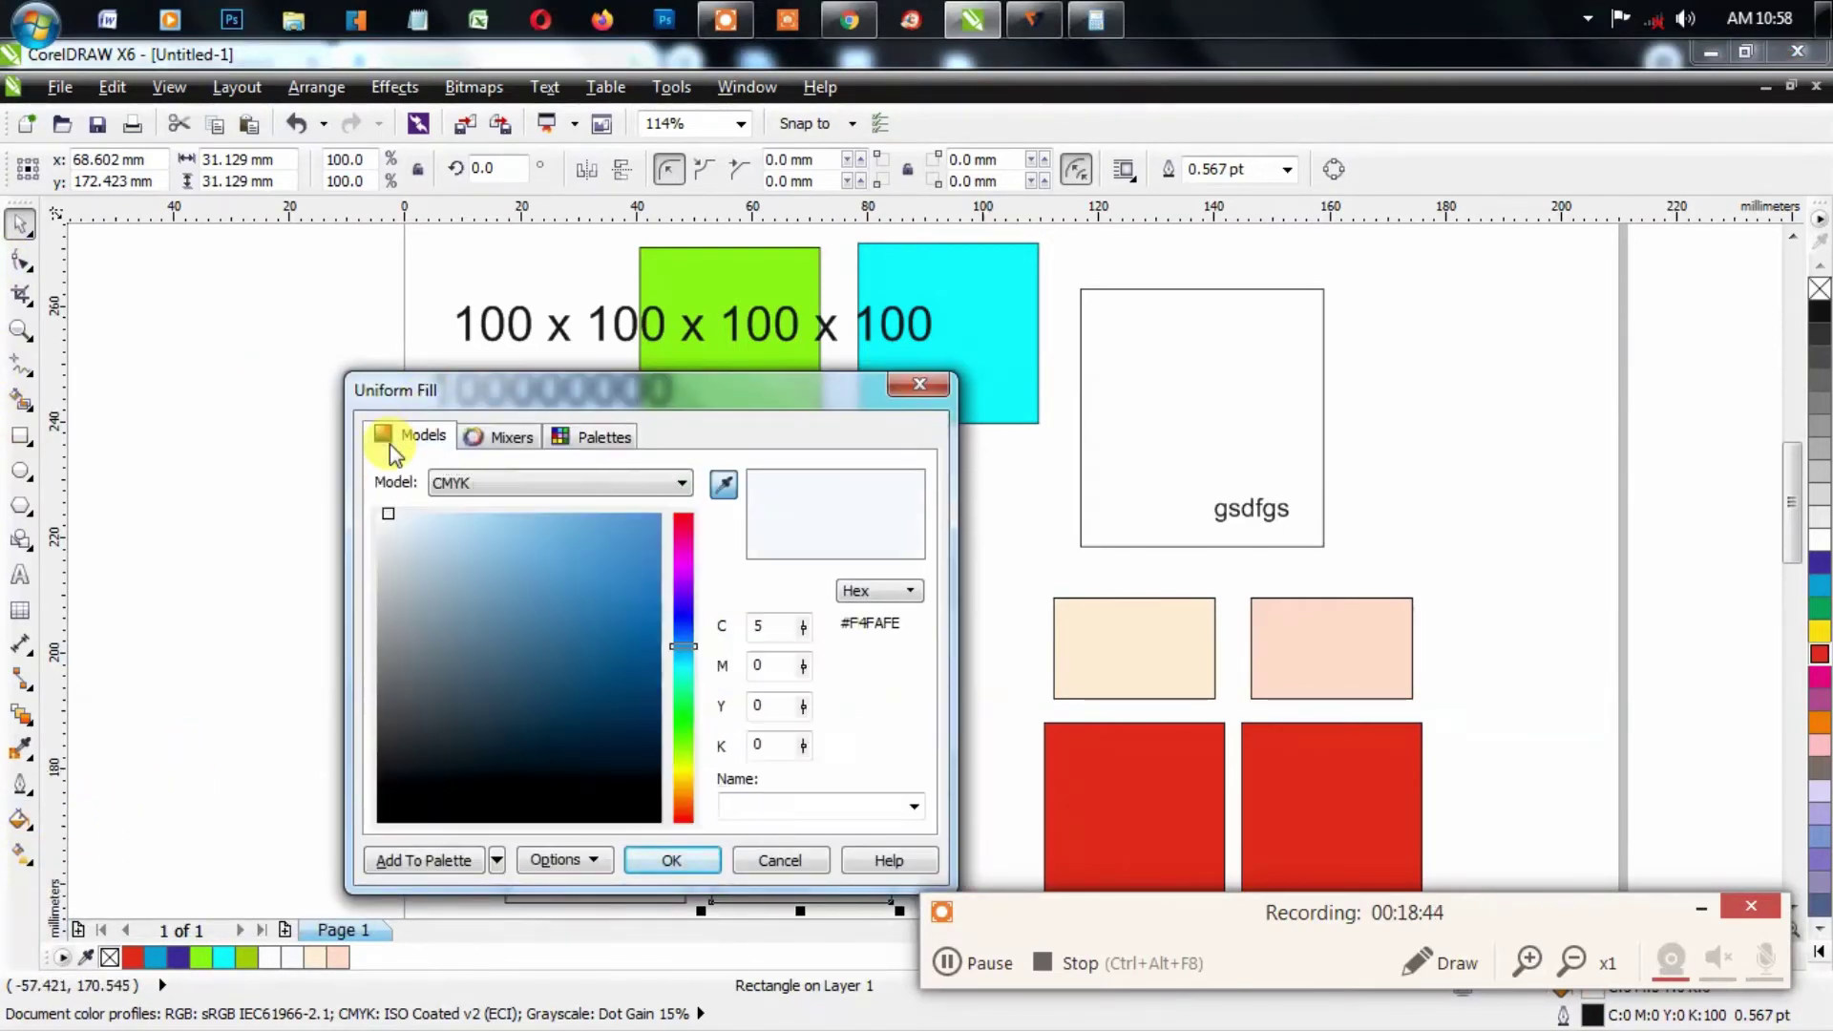
pyautogui.click(462, 601)
pyautogui.moveTo(446, 613)
pyautogui.mouseDown()
pyautogui.moveTo(435, 554)
pyautogui.moveTo(438, 573)
pyautogui.mouseUp()
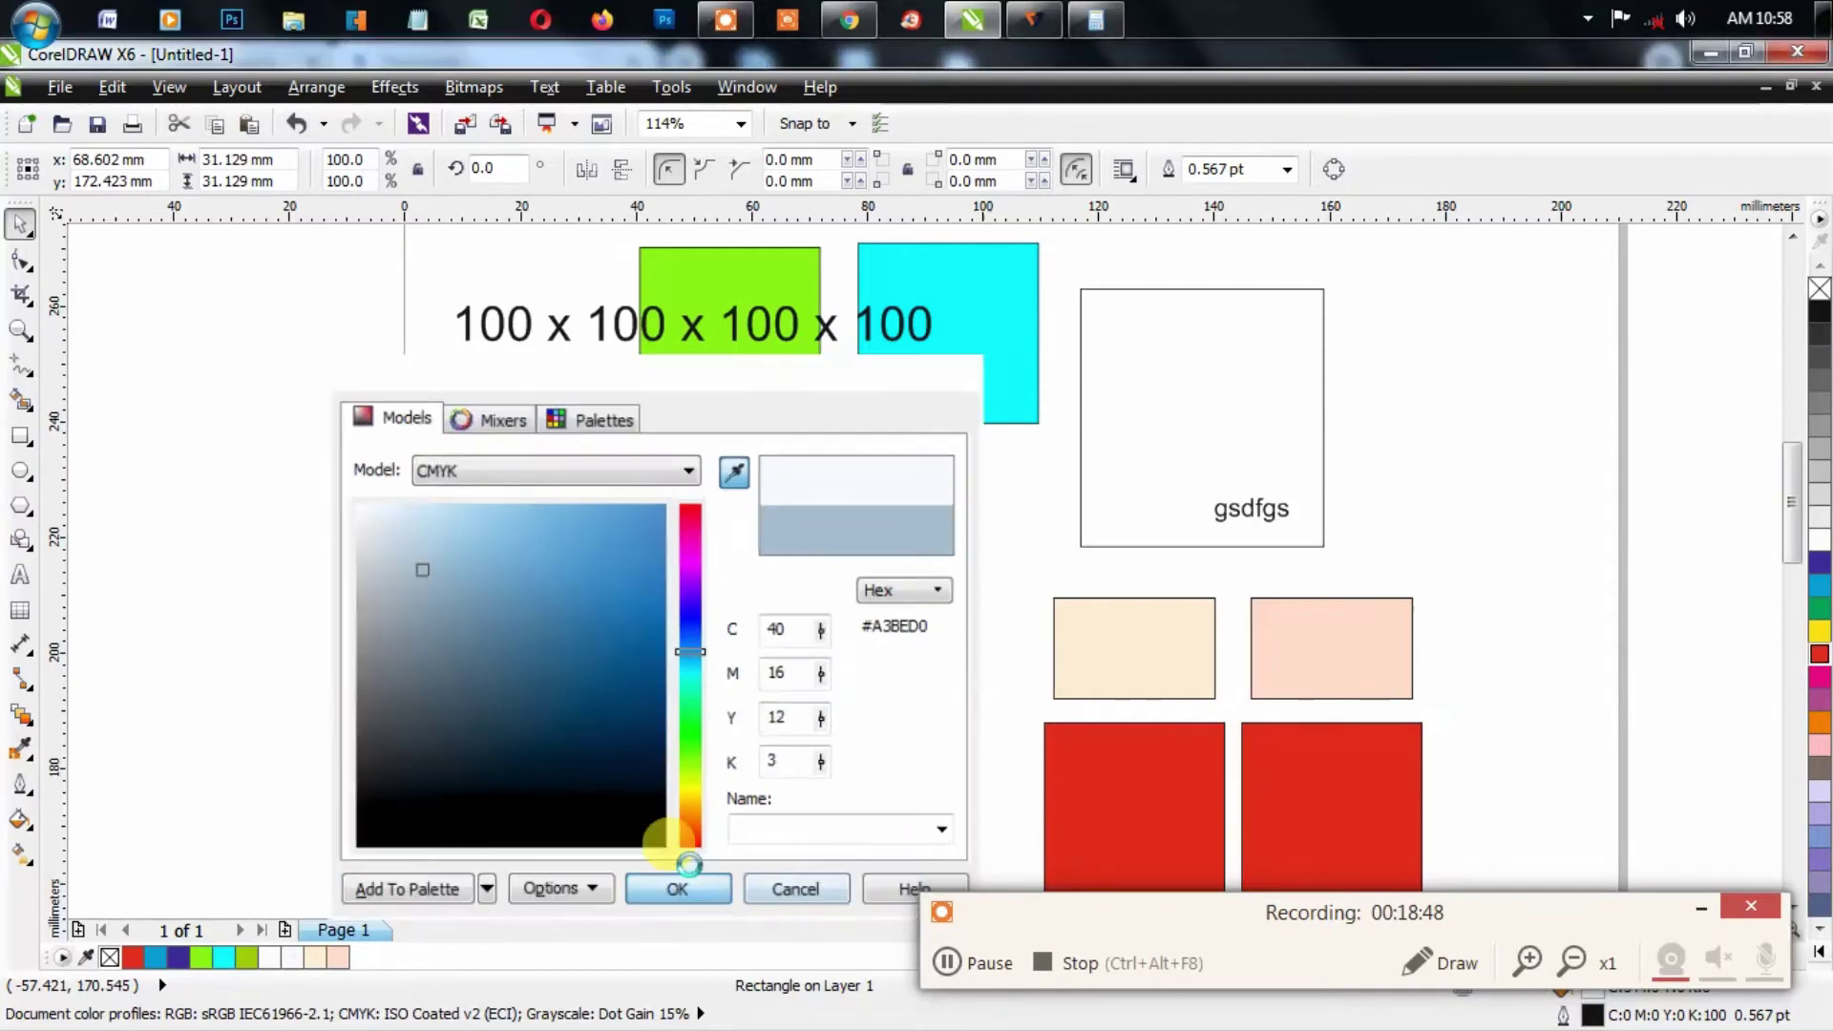
pyautogui.click(668, 858)
pyautogui.click(606, 765)
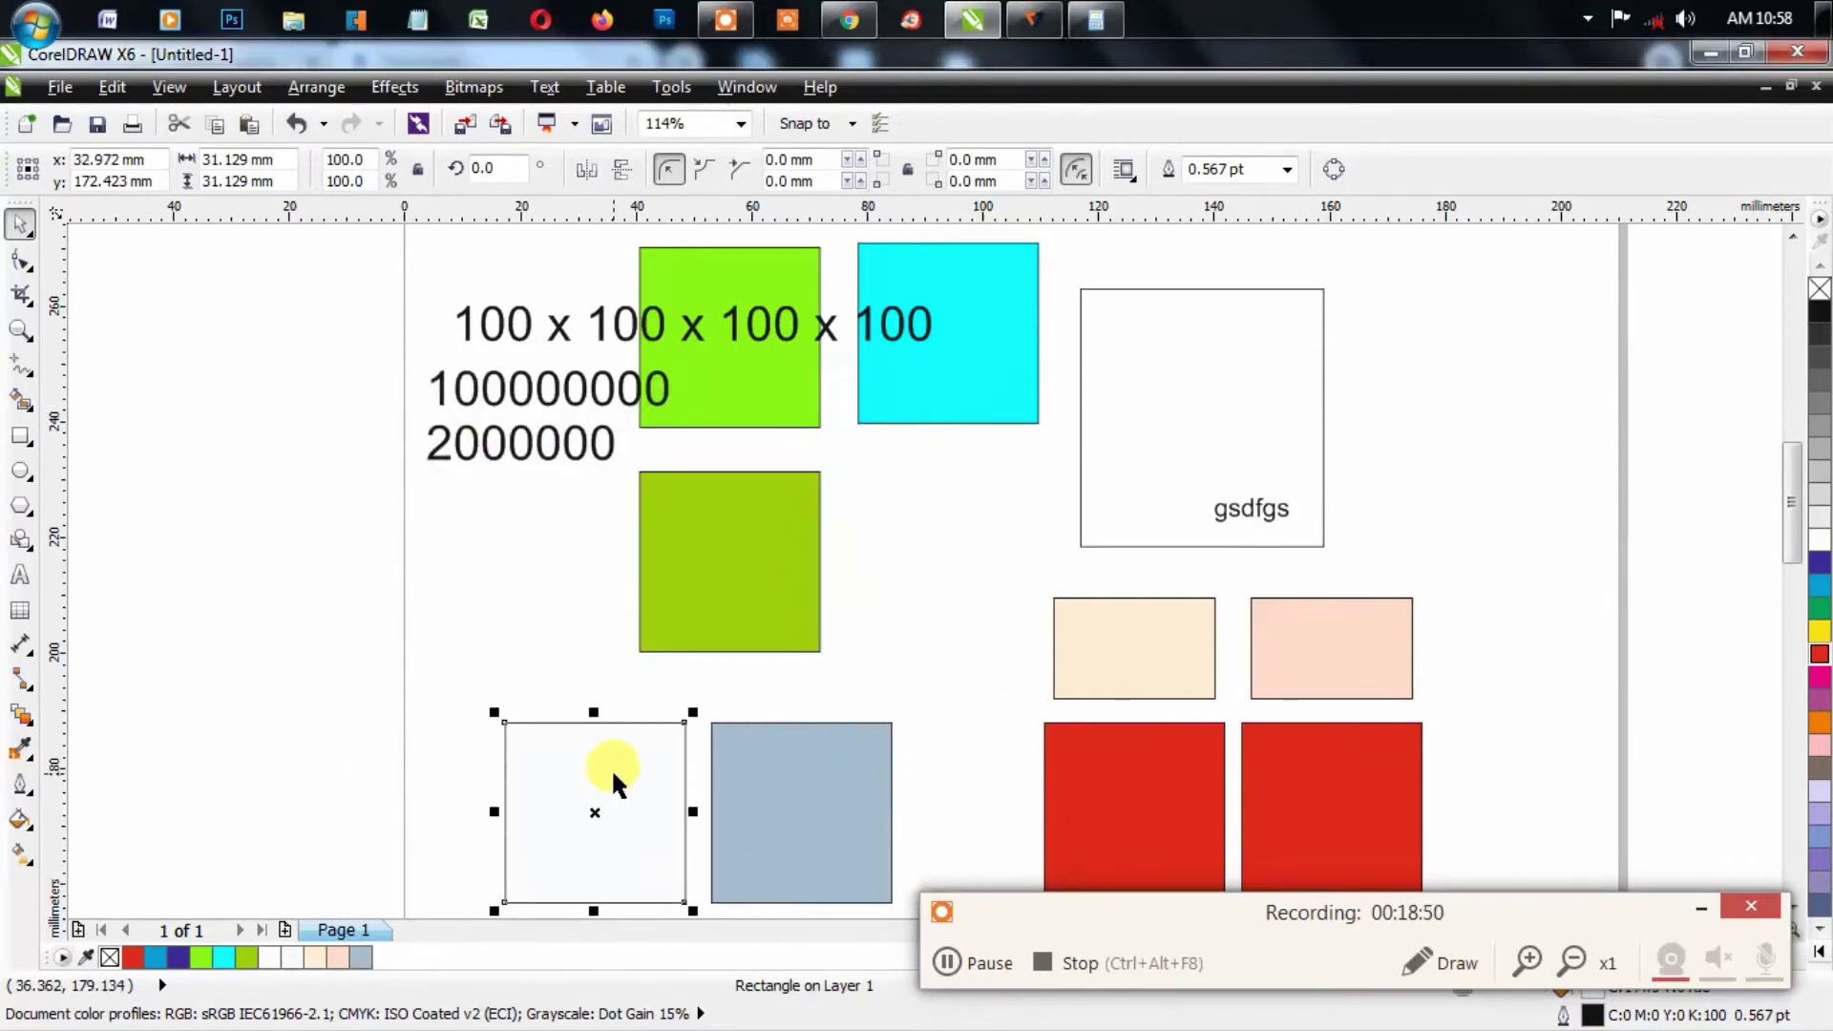
pyautogui.hotkey('ctrl', 'r')
# Step: Try yellow 10 and black 0 in the left square's CMYK uniform fill and compare both squares up close
pyautogui.hotkey('shift', 'F11')
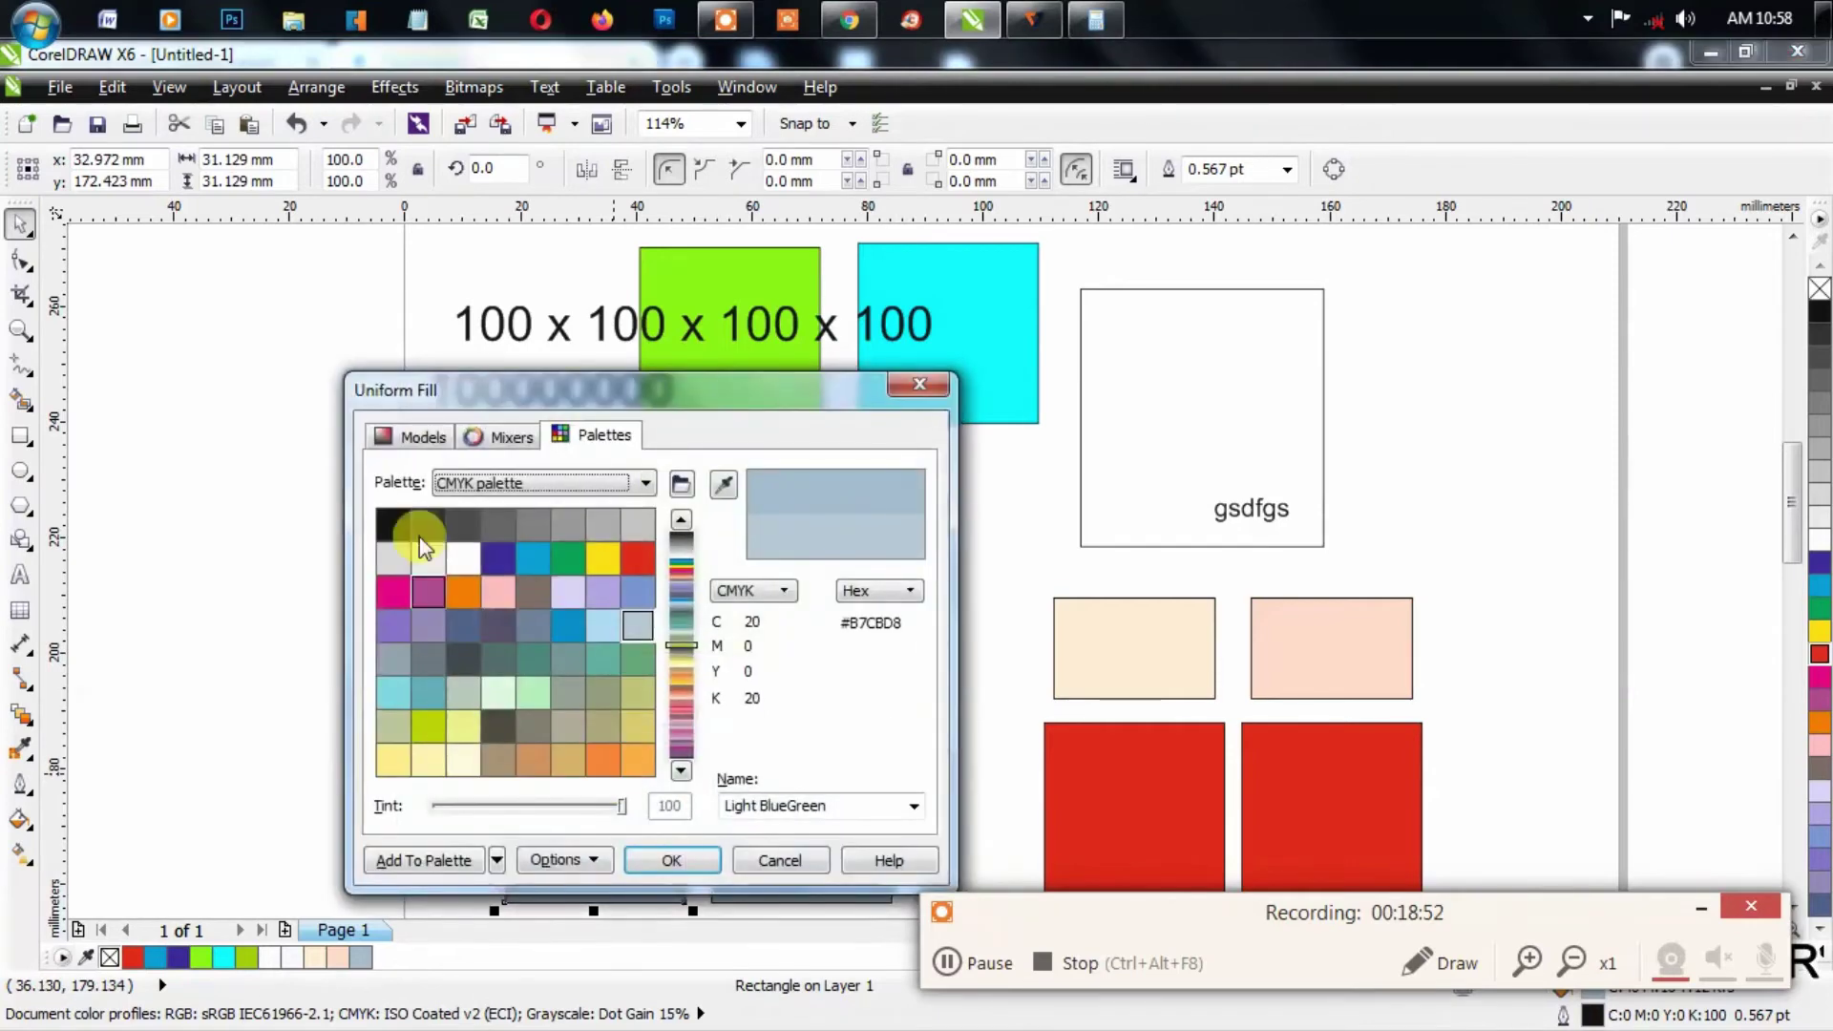
pyautogui.click(384, 433)
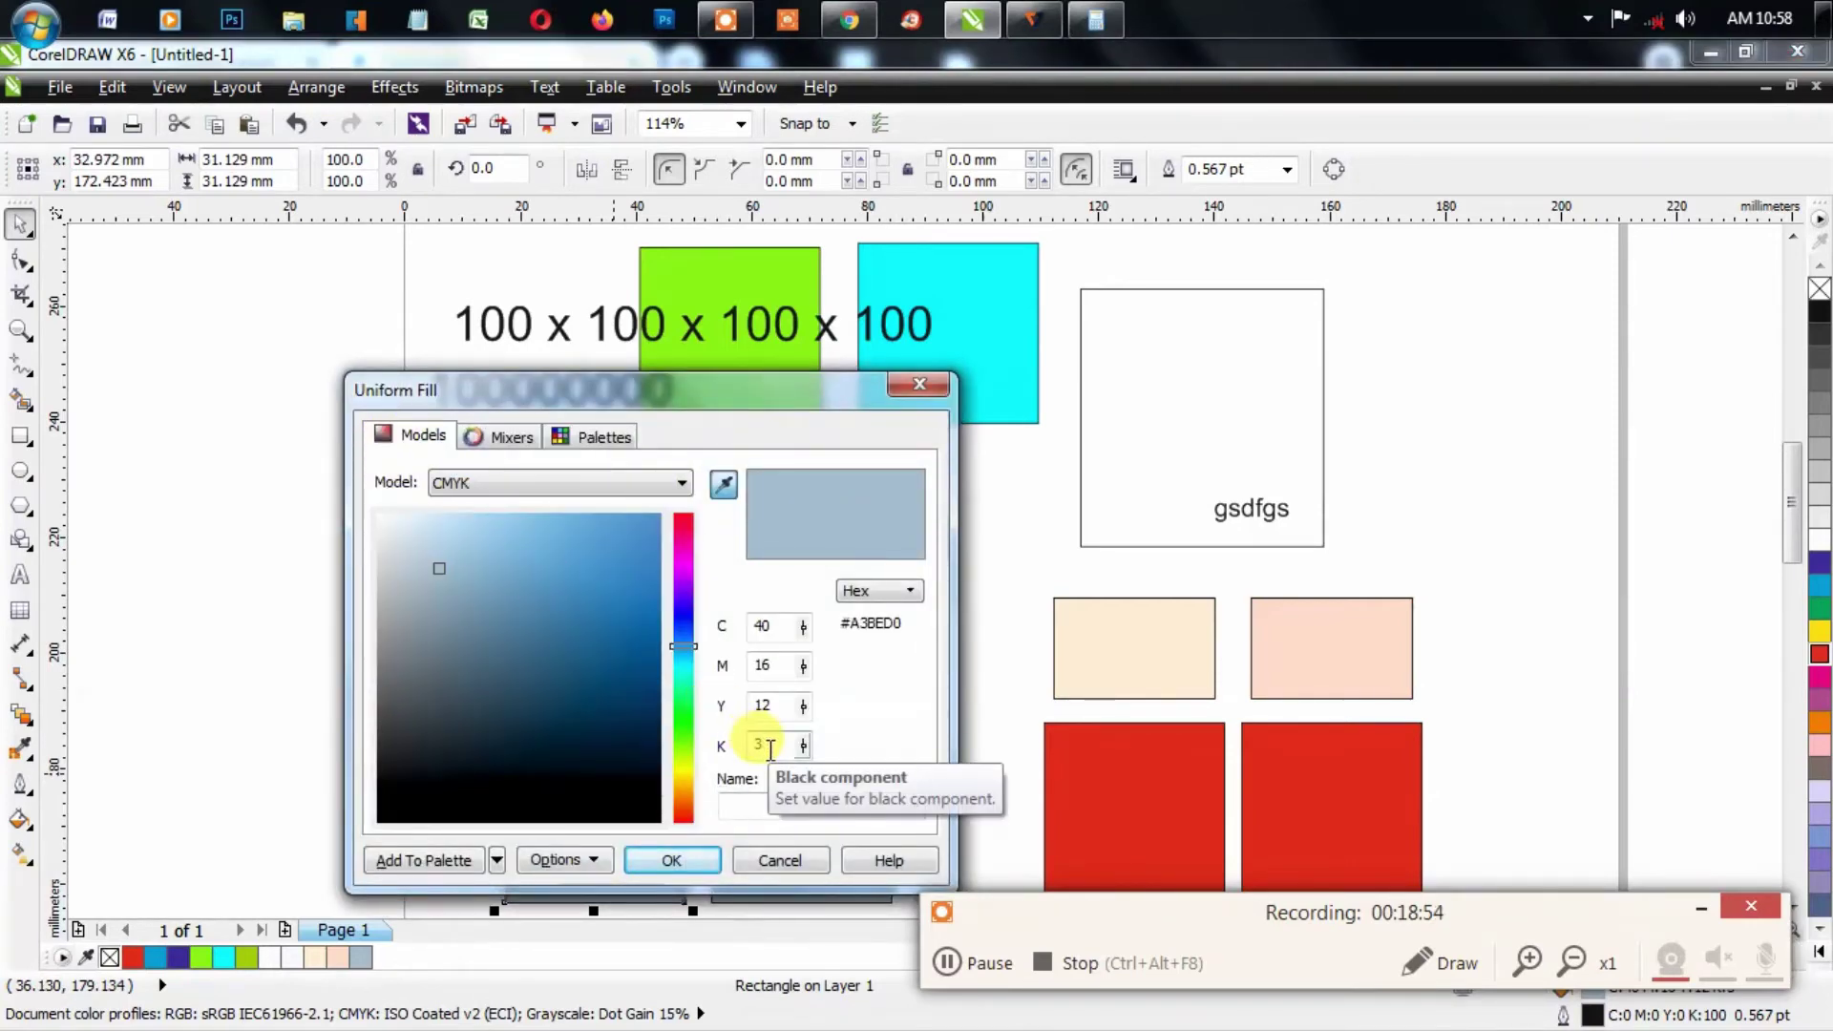
pyautogui.doubleClick(770, 746)
pyautogui.write('0')
pyautogui.hotkey('shift', 'Tab')
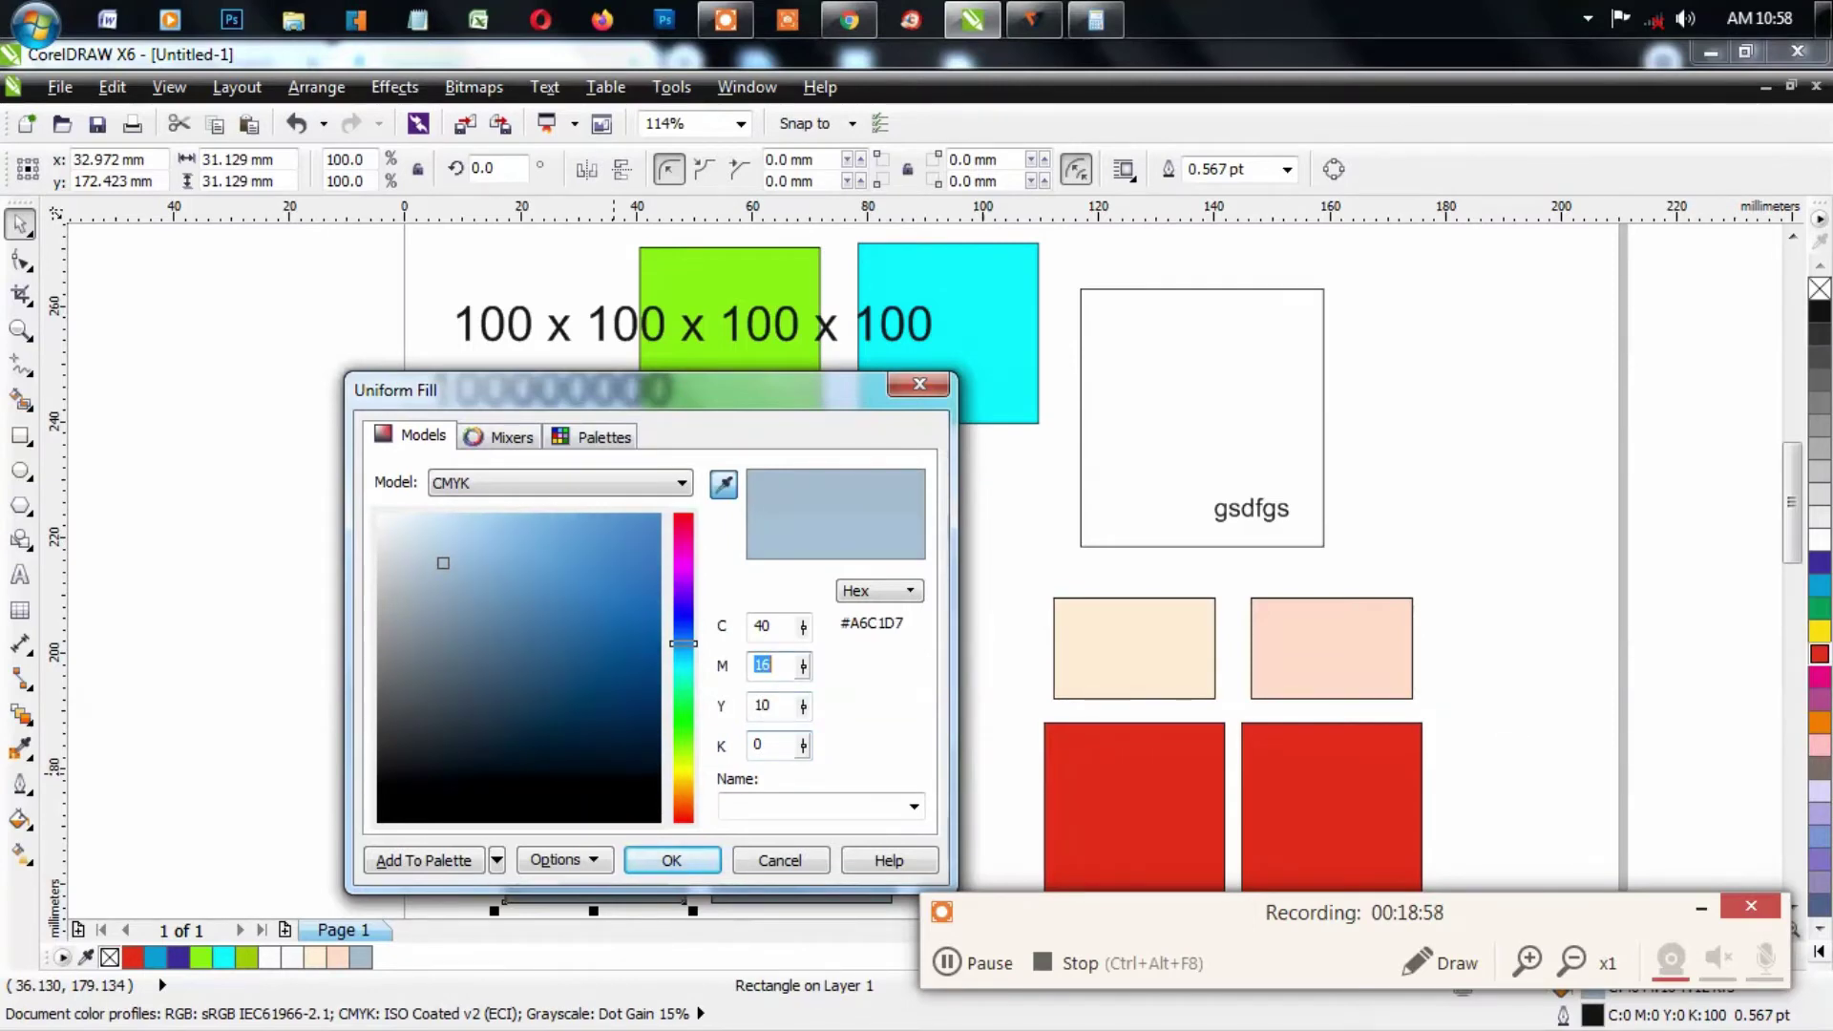
pyautogui.press('Return')
pyautogui.keyDown('shift'); pyautogui.click(765, 742); pyautogui.keyUp('shift')
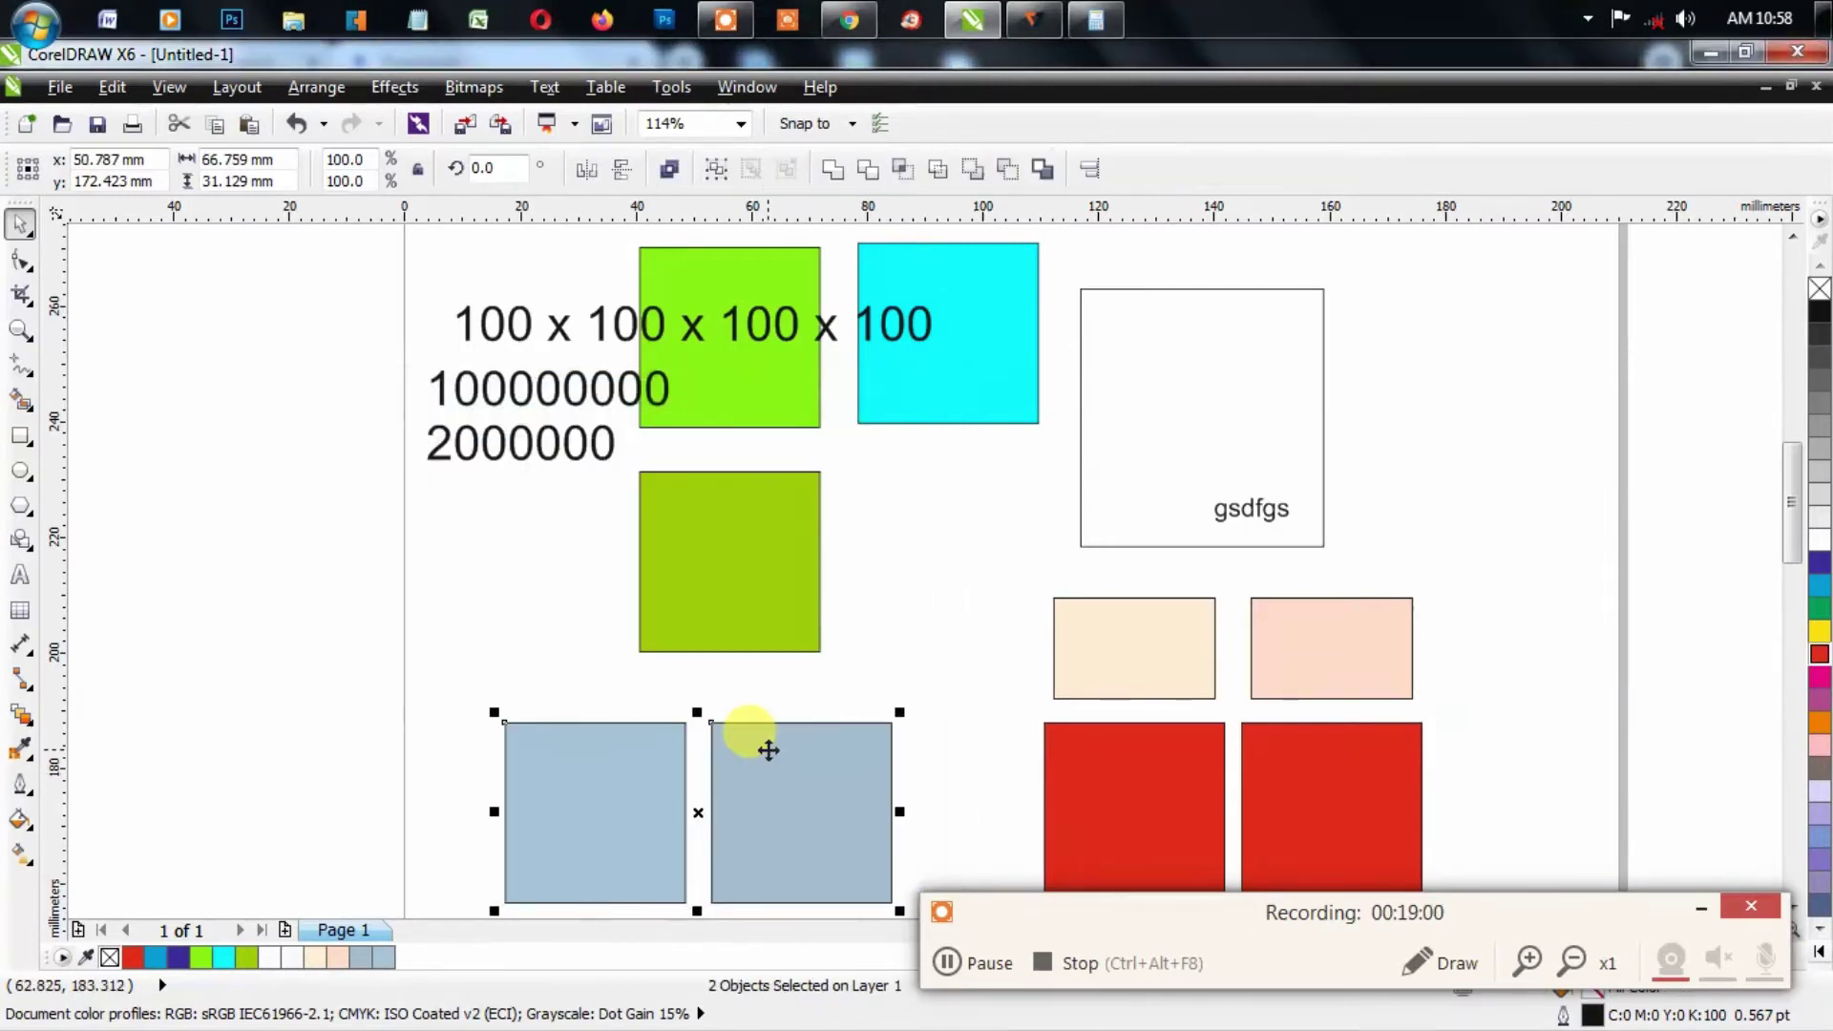
pyautogui.hotkey('shift', 'F2')
pyautogui.press('Escape')
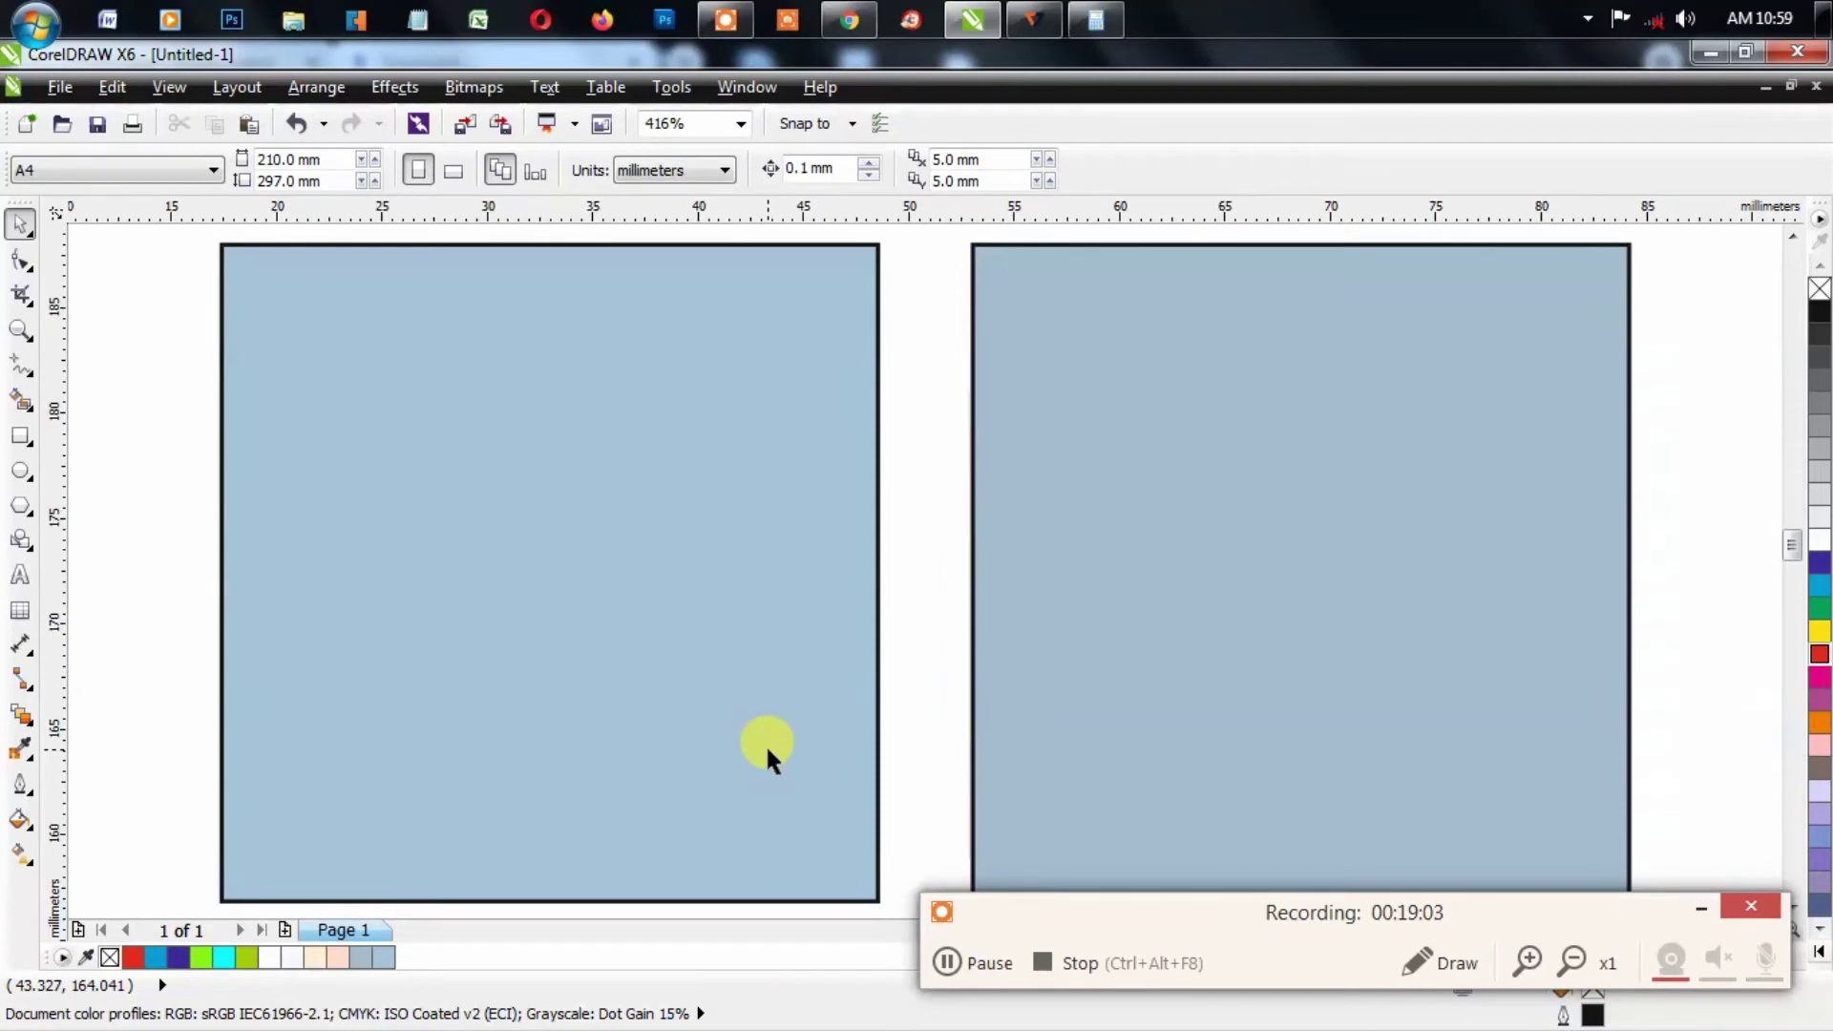
# Step: Undo the left square's last fill change and set only the black value of its CMYK uniform fill to 0
pyautogui.click(729, 609)
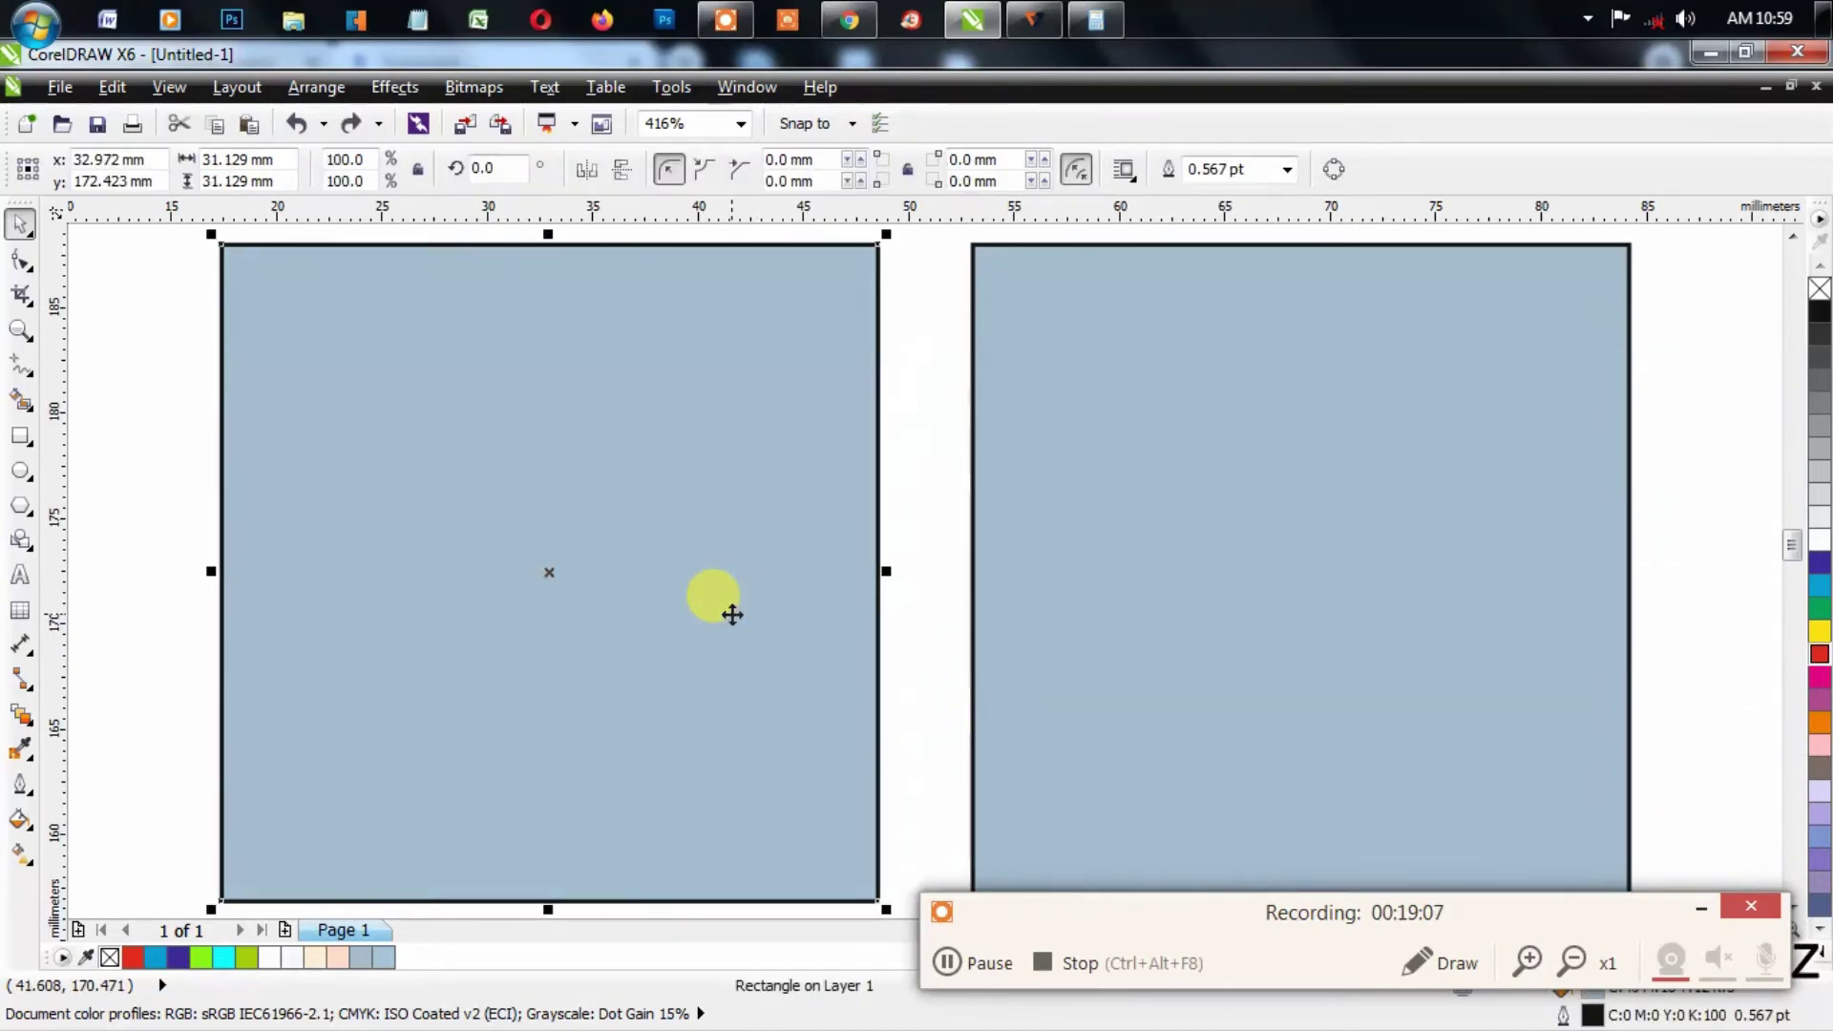
pyautogui.hotkey('shift', 'F11')
pyautogui.click(413, 435)
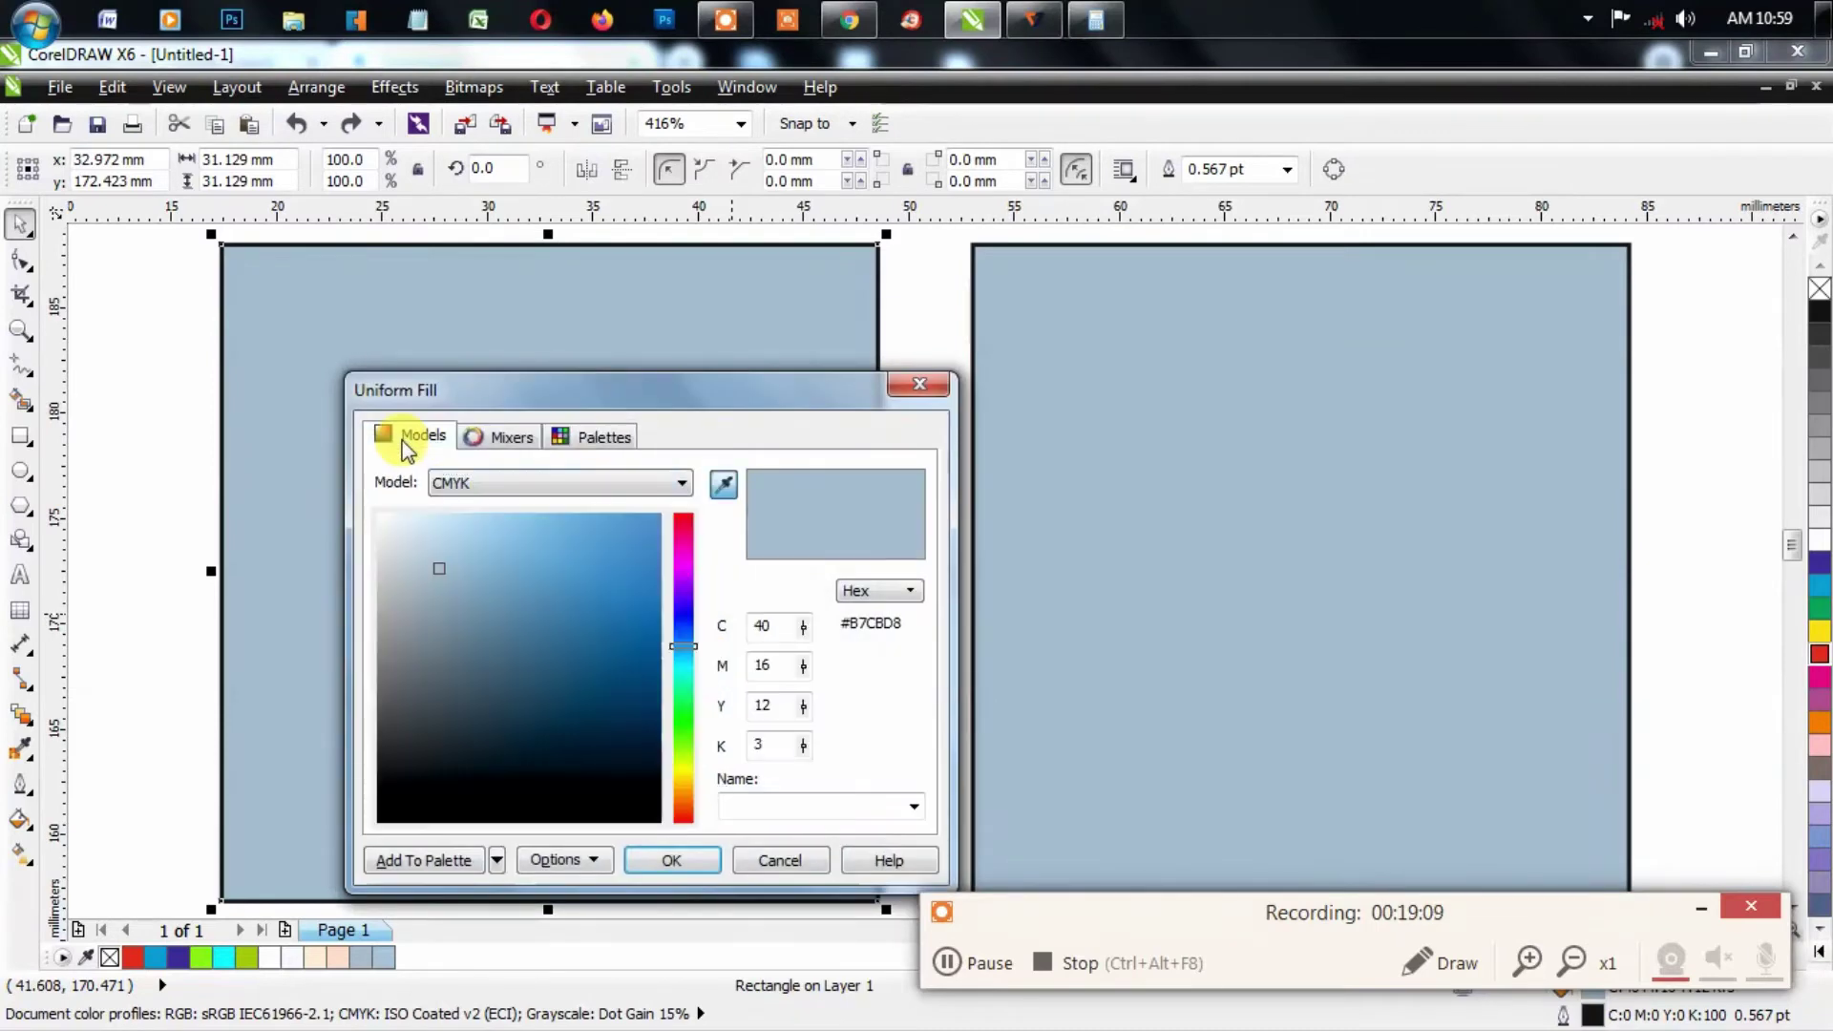
pyautogui.click(769, 745)
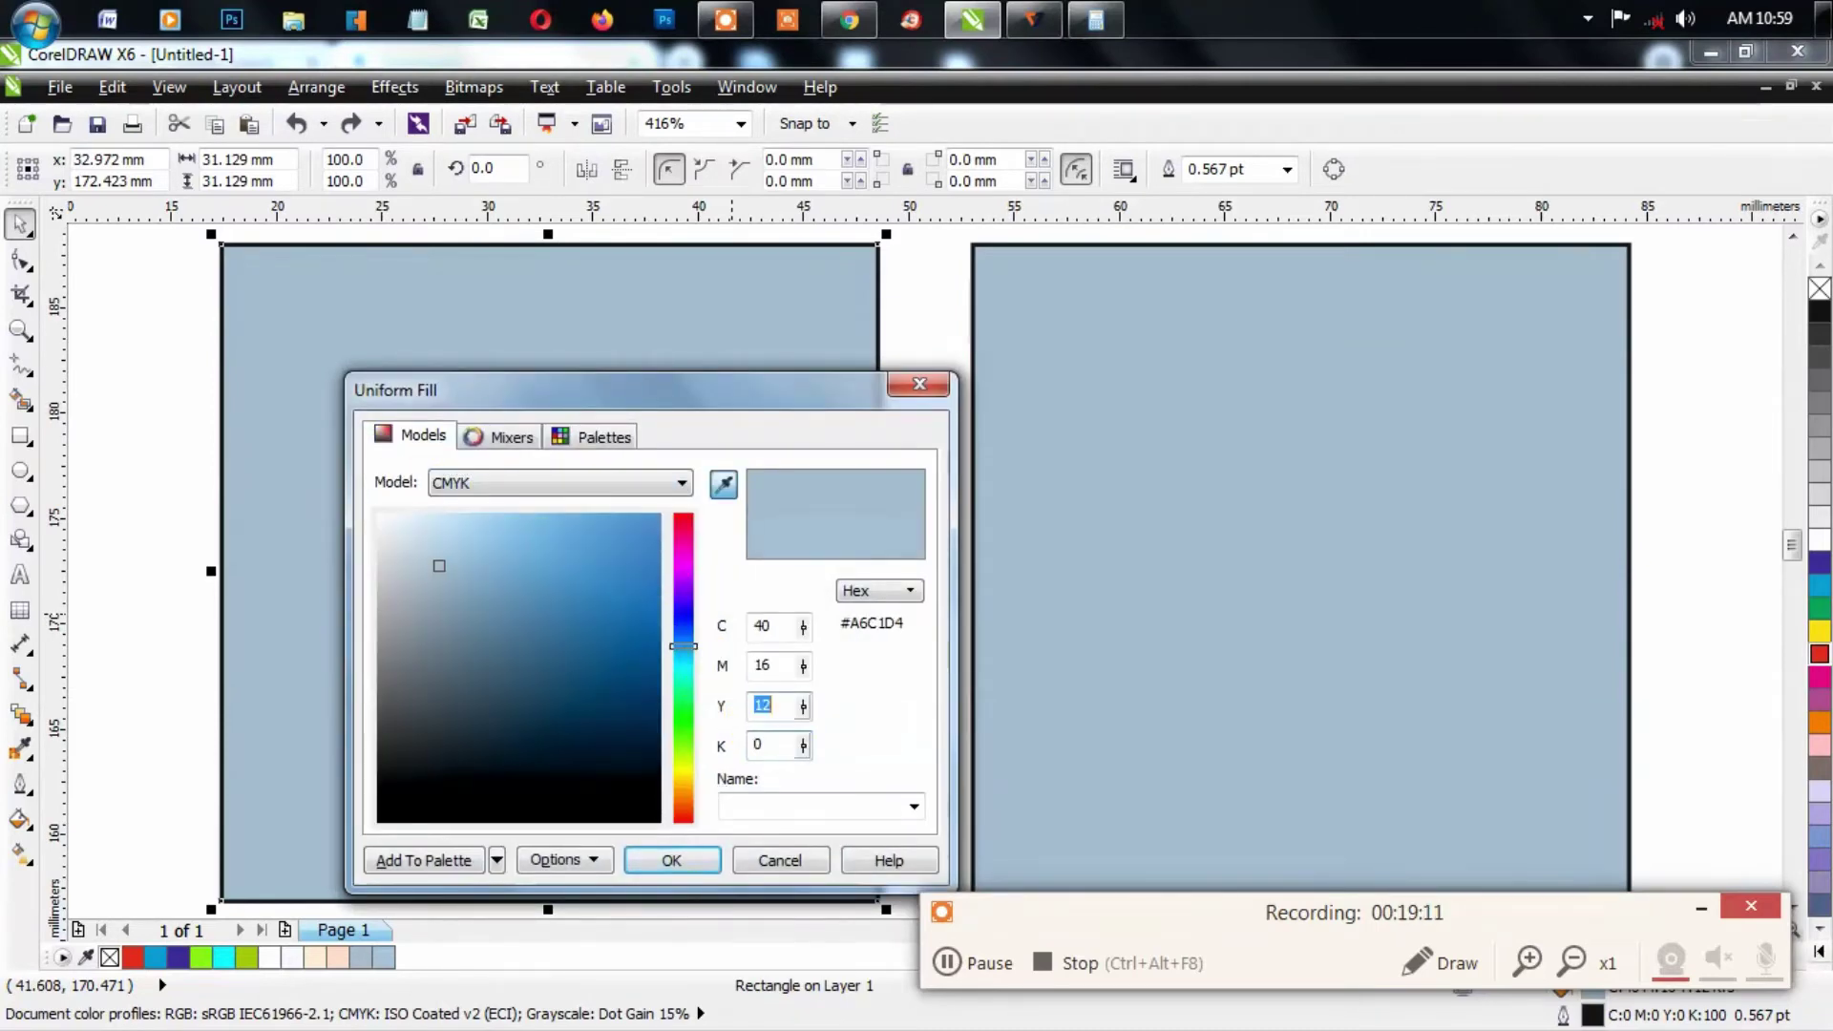
pyautogui.press('Return')
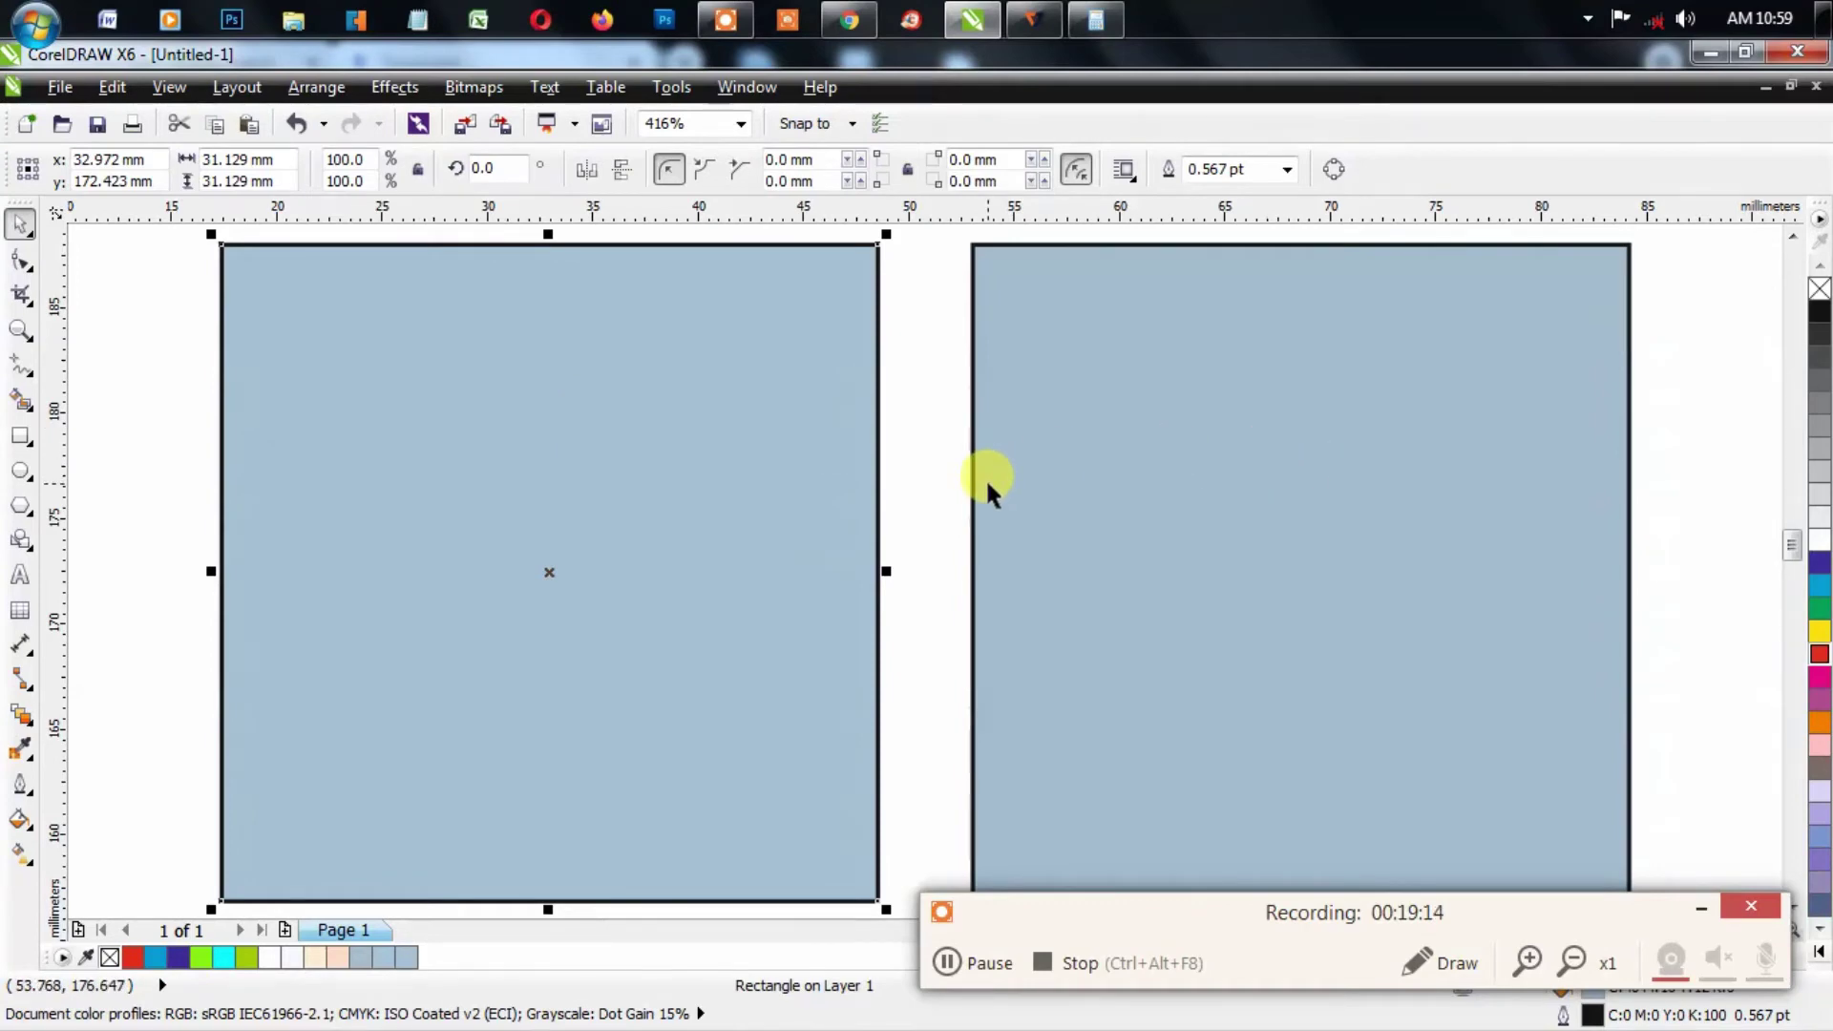
pyautogui.press('F4')
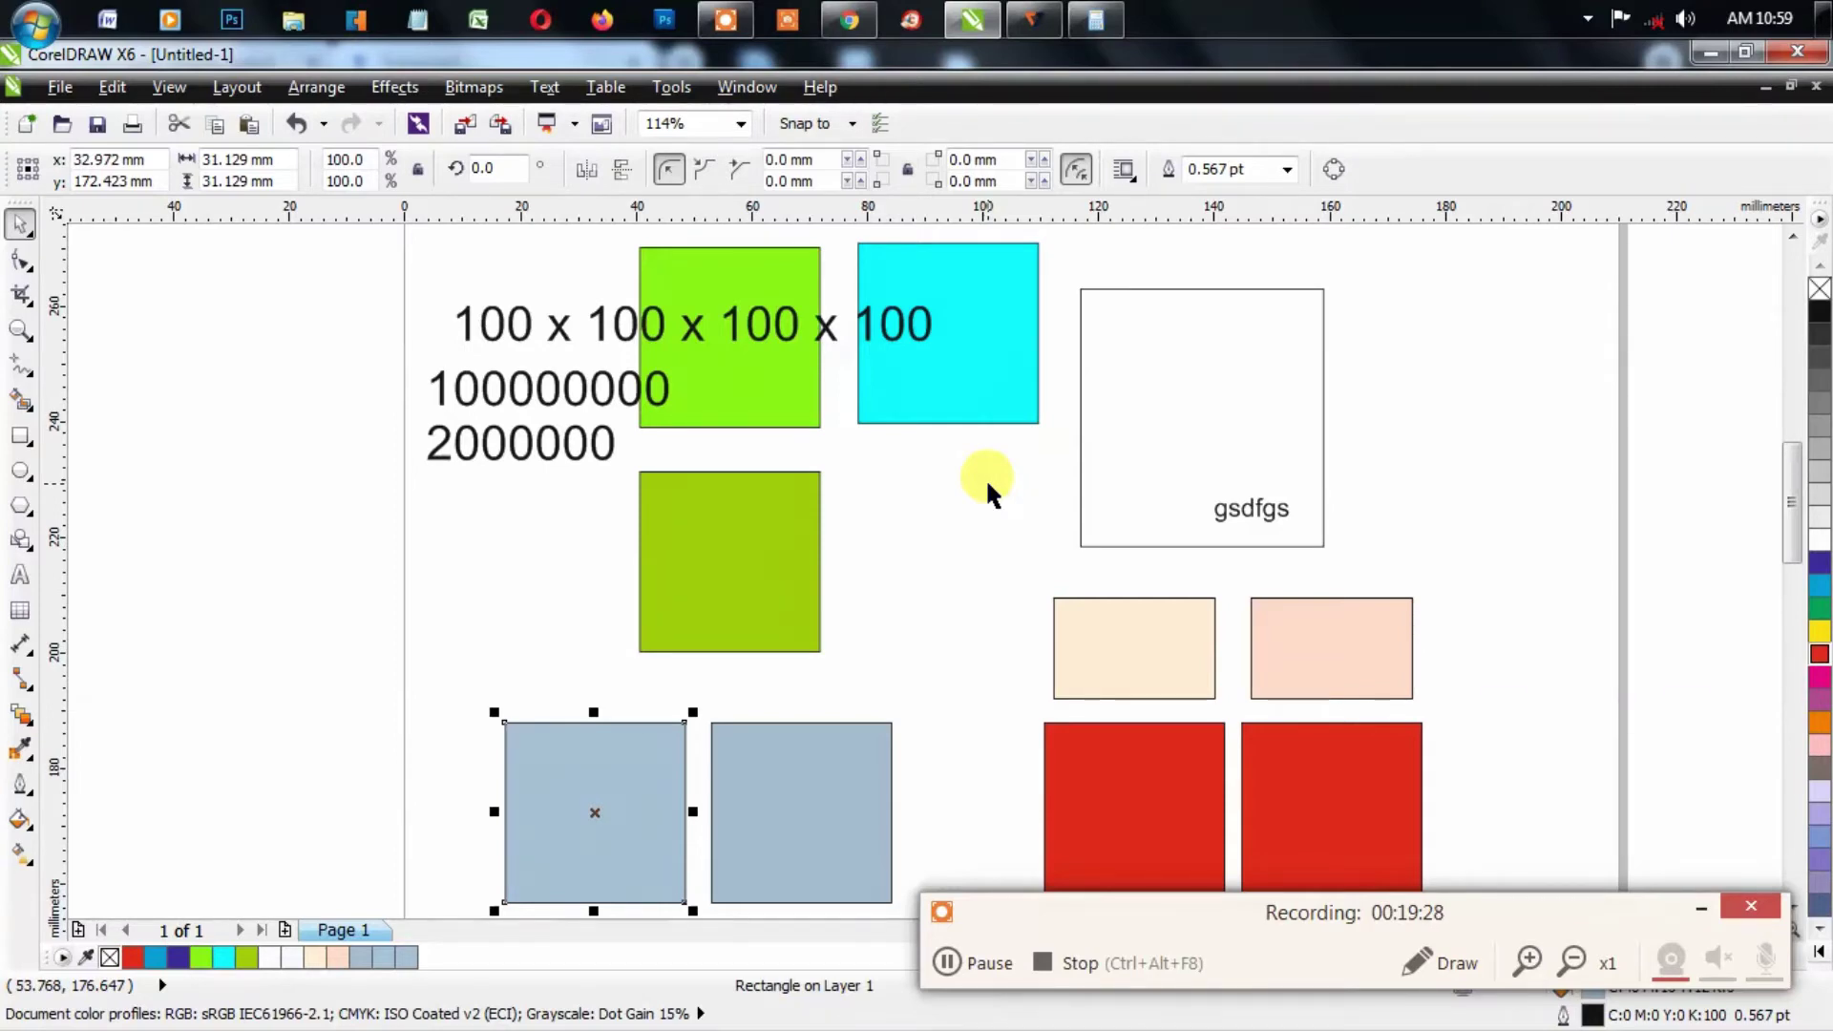
pyautogui.click(1300, 819)
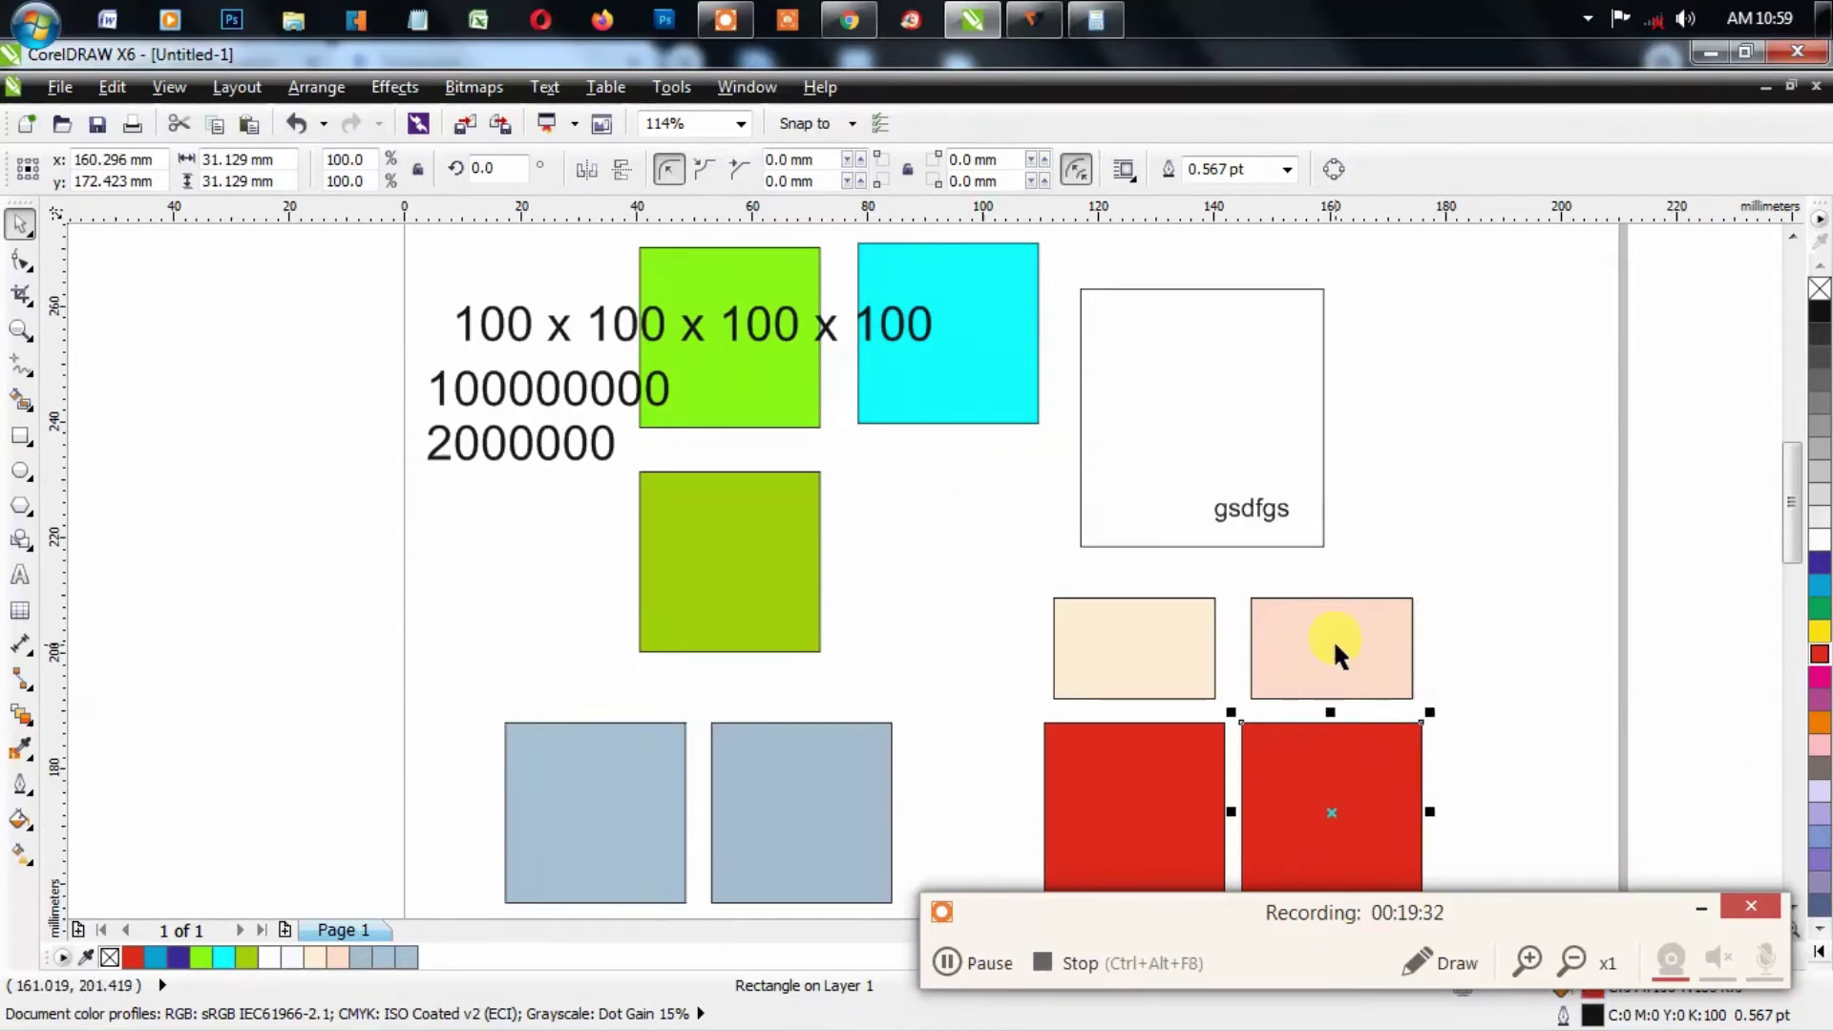
pyautogui.click(1325, 759)
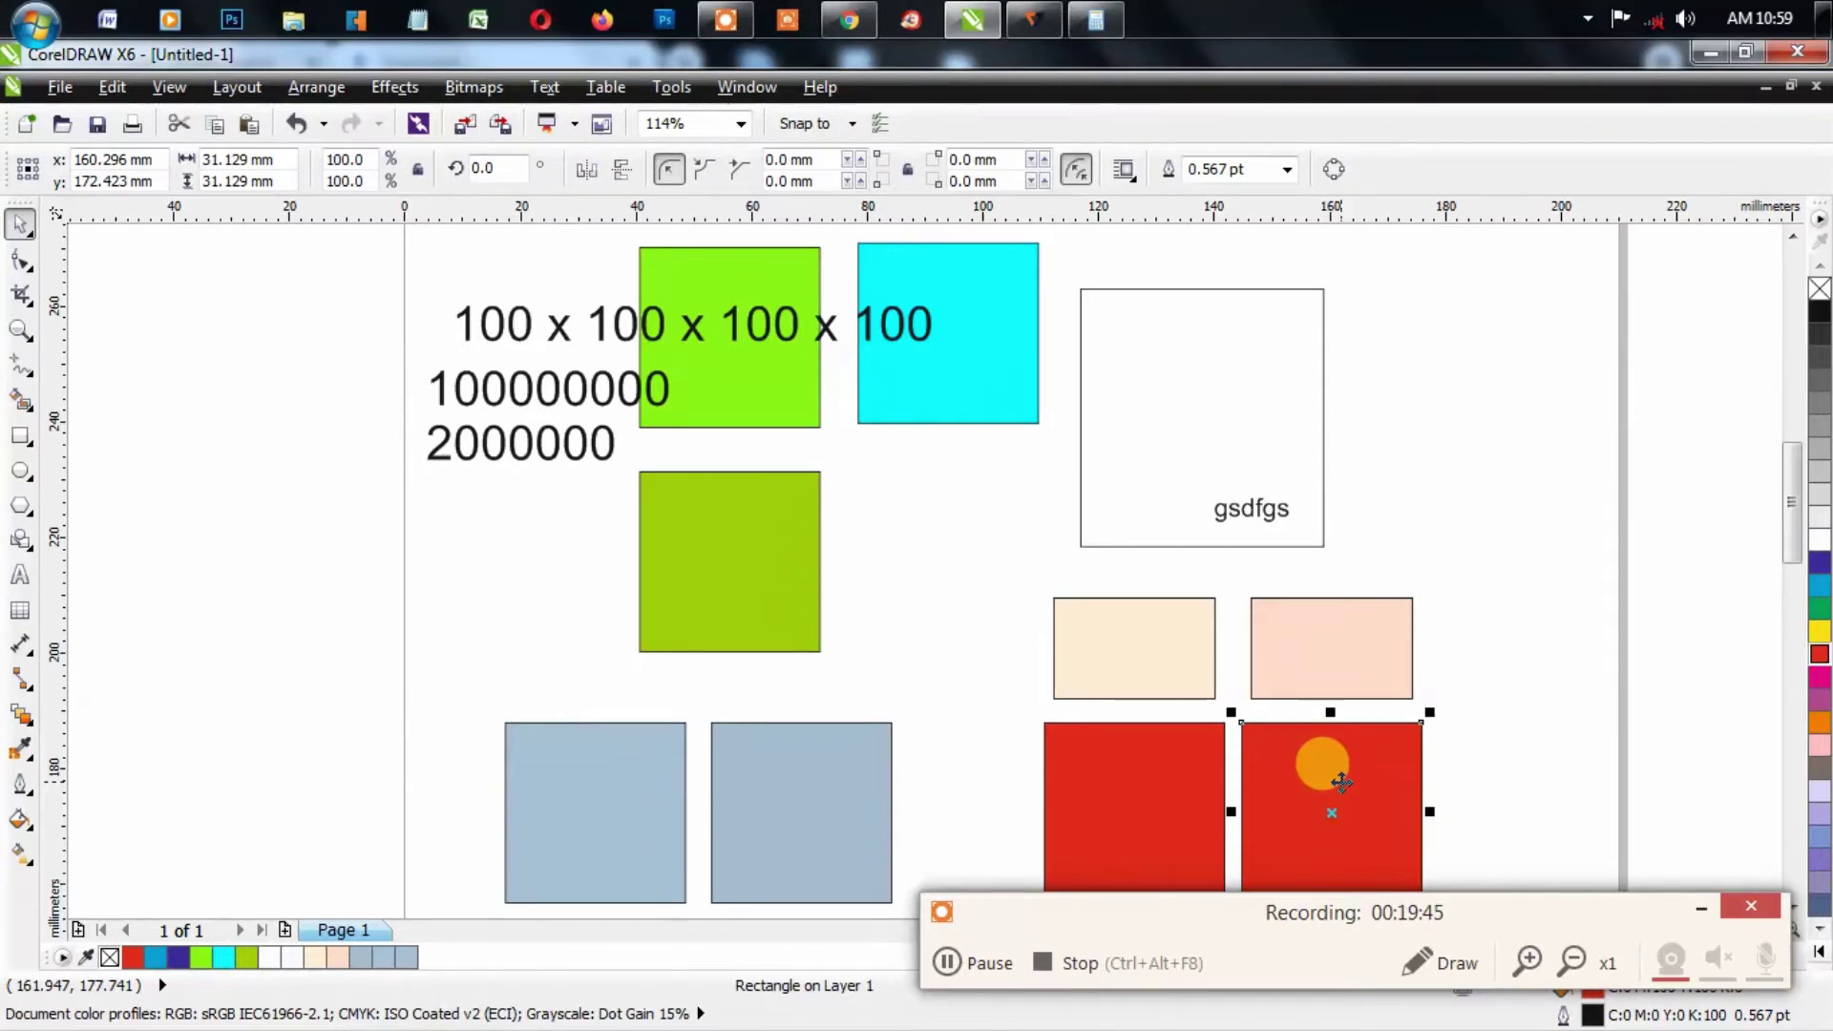
# Step: Add the artistic text "afsfasf" in the blank area beside the olive green square
pyautogui.click(21, 576)
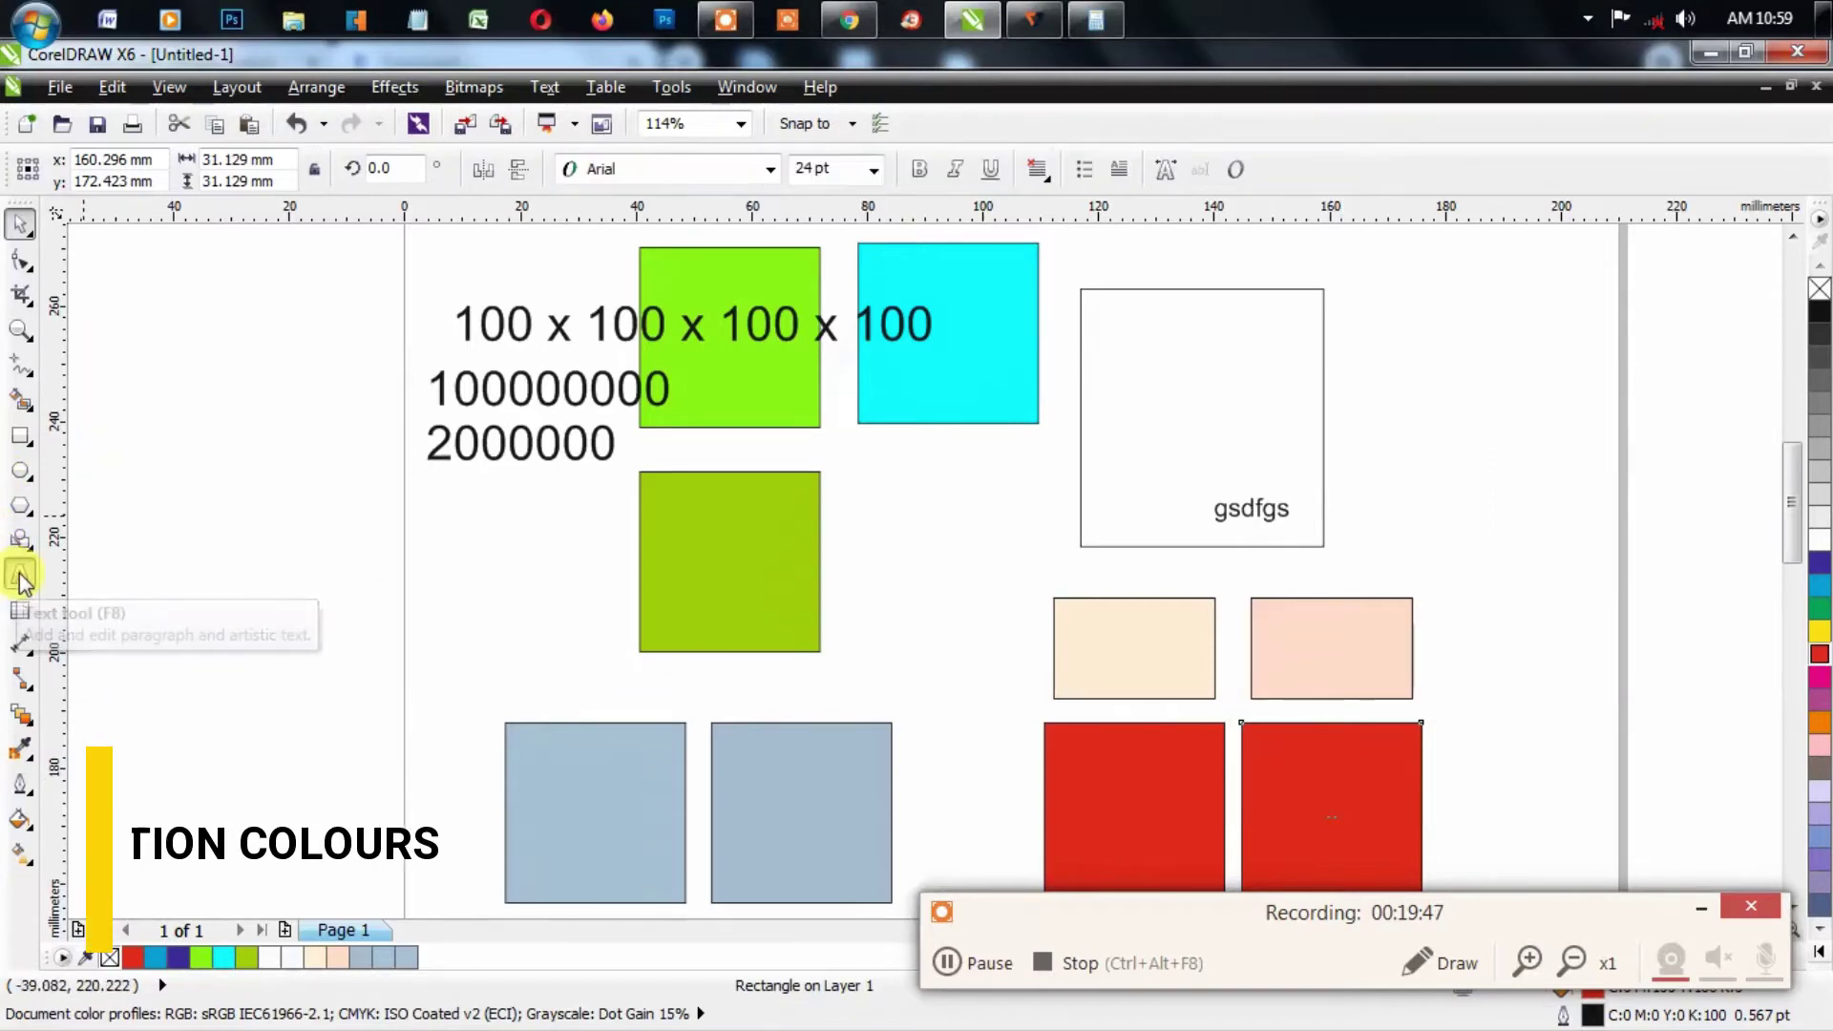
pyautogui.click(477, 551)
pyautogui.write('afsfasf')
pyautogui.hotkey('ctrl', 'space')
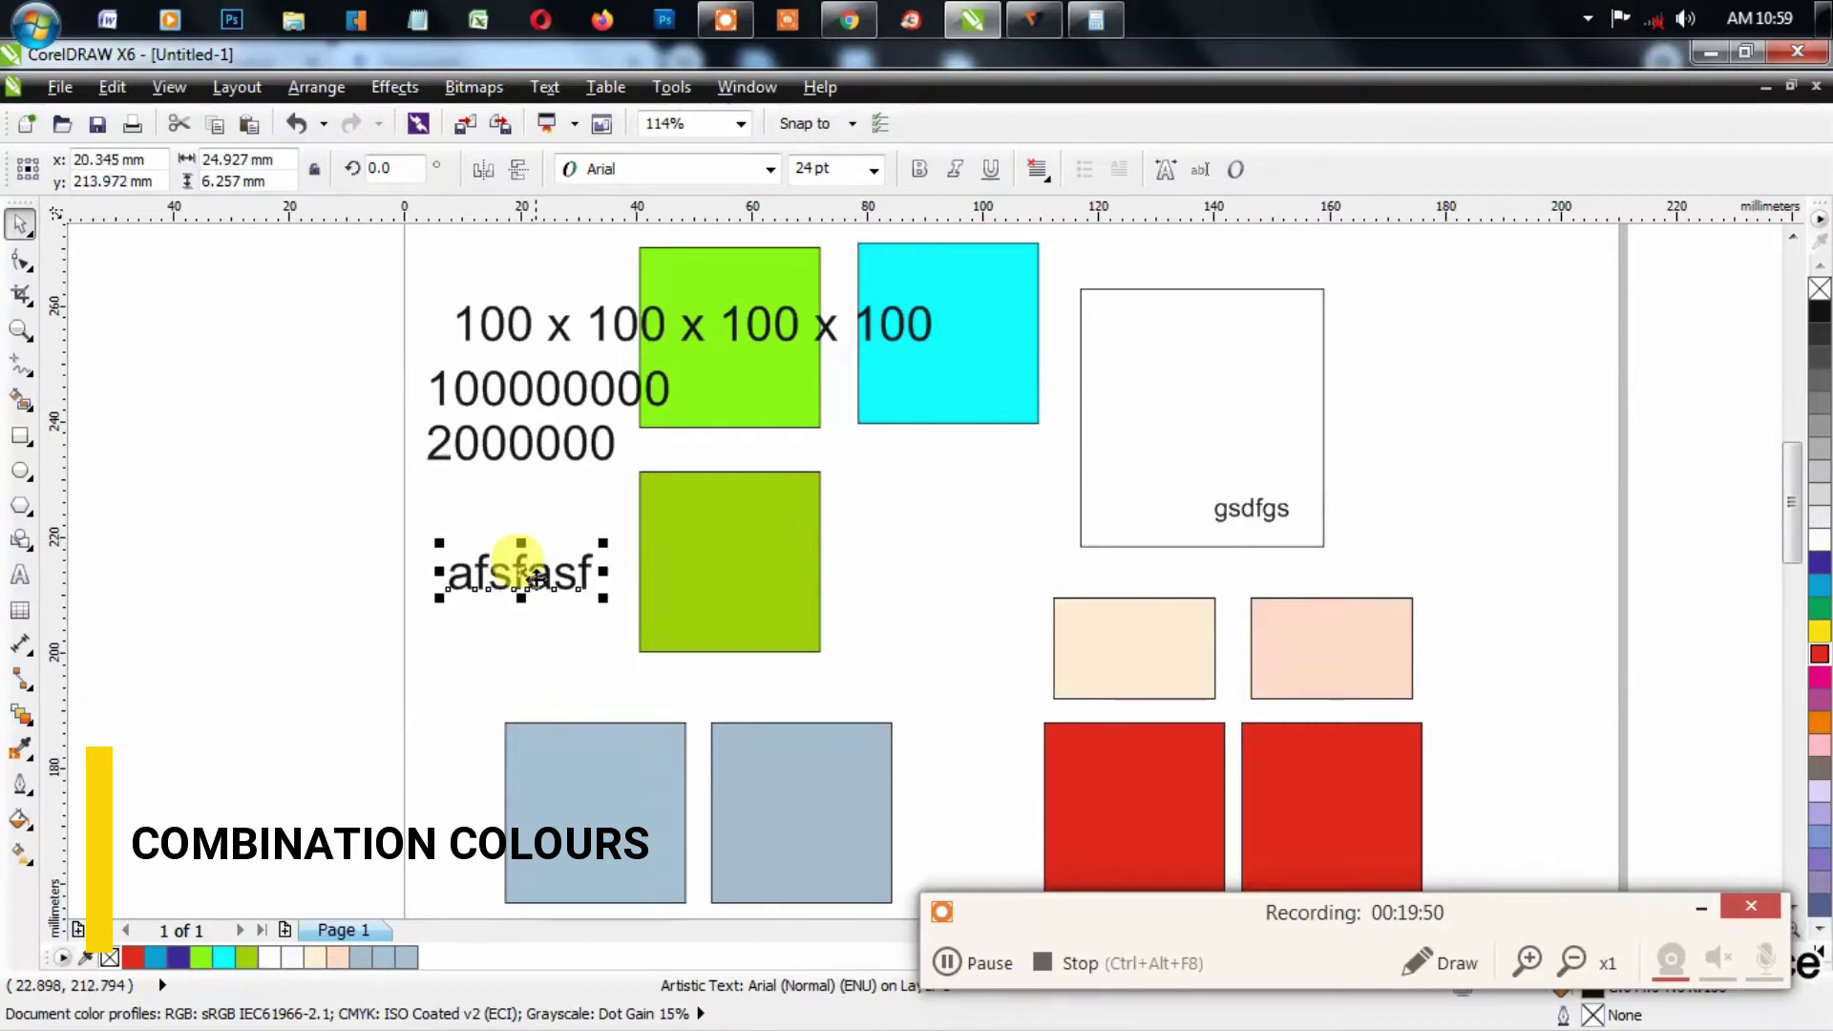
# Step: Give the "afsfasf" text a CMYK uniform fill of C 100, M 100, Y 0, K 0
pyautogui.hotkey('shift', 'F11')
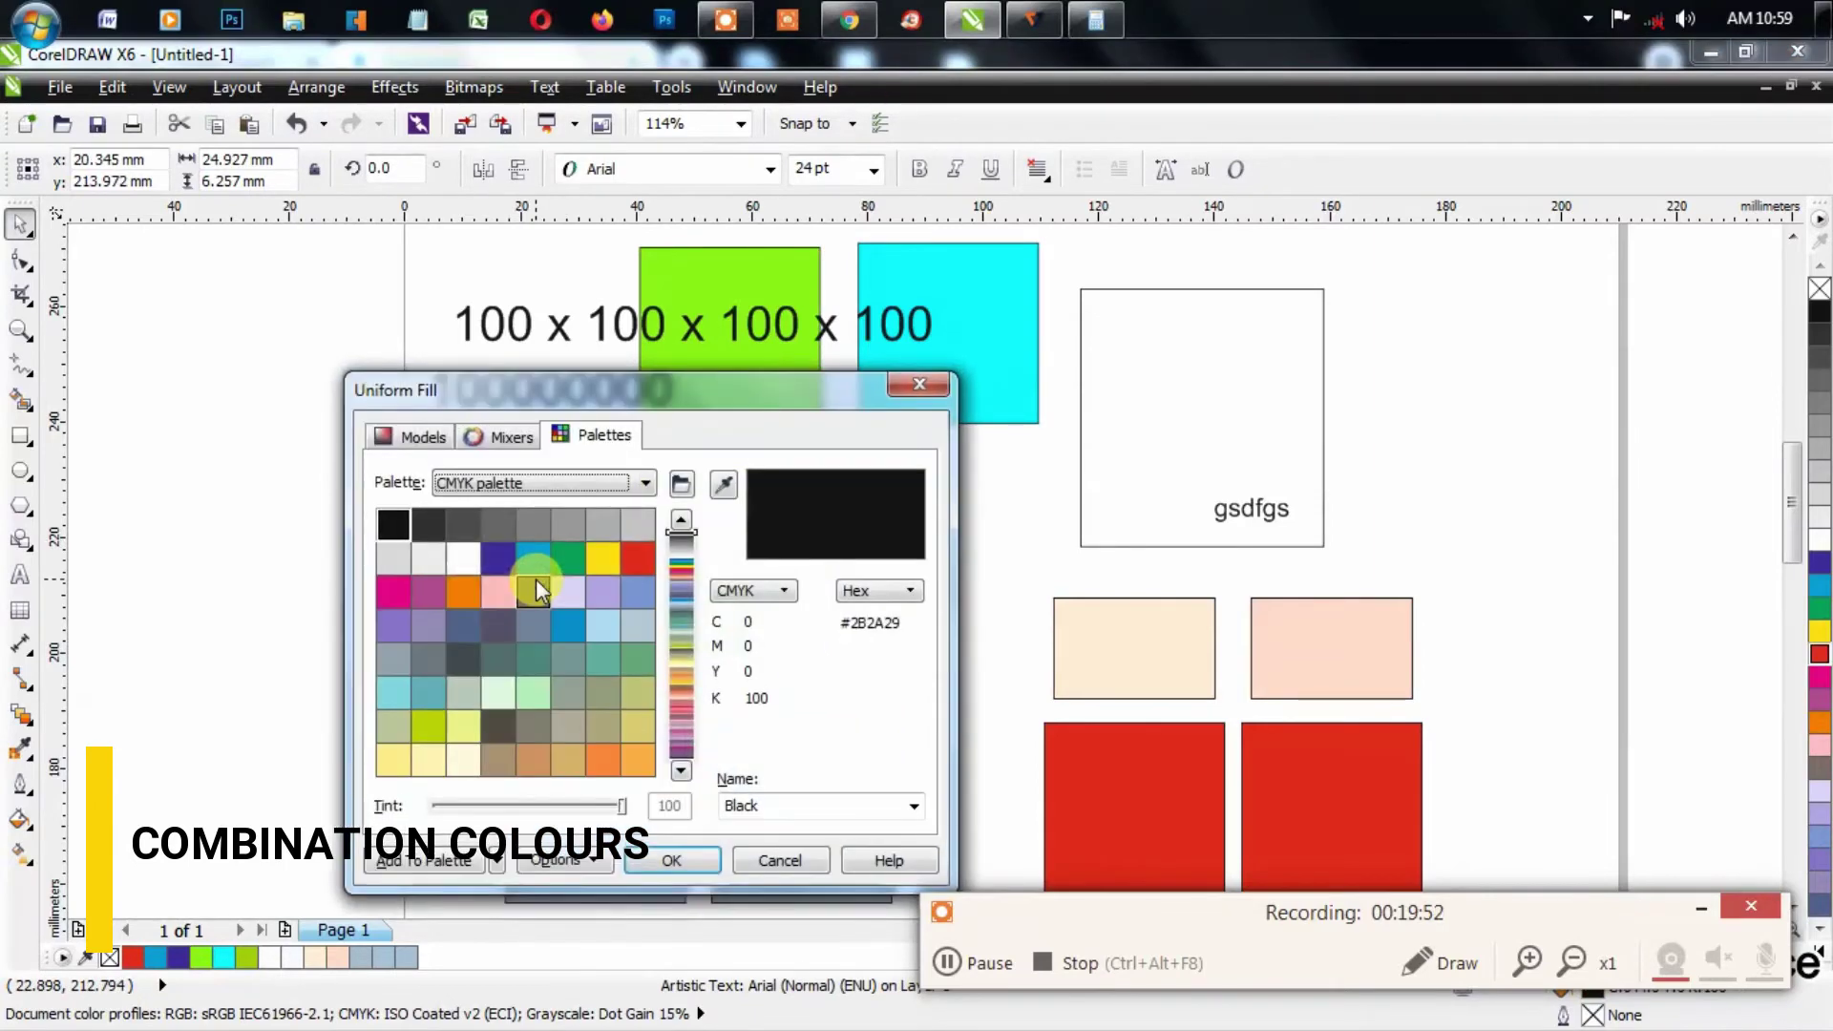
pyautogui.click(423, 438)
pyautogui.write('100')
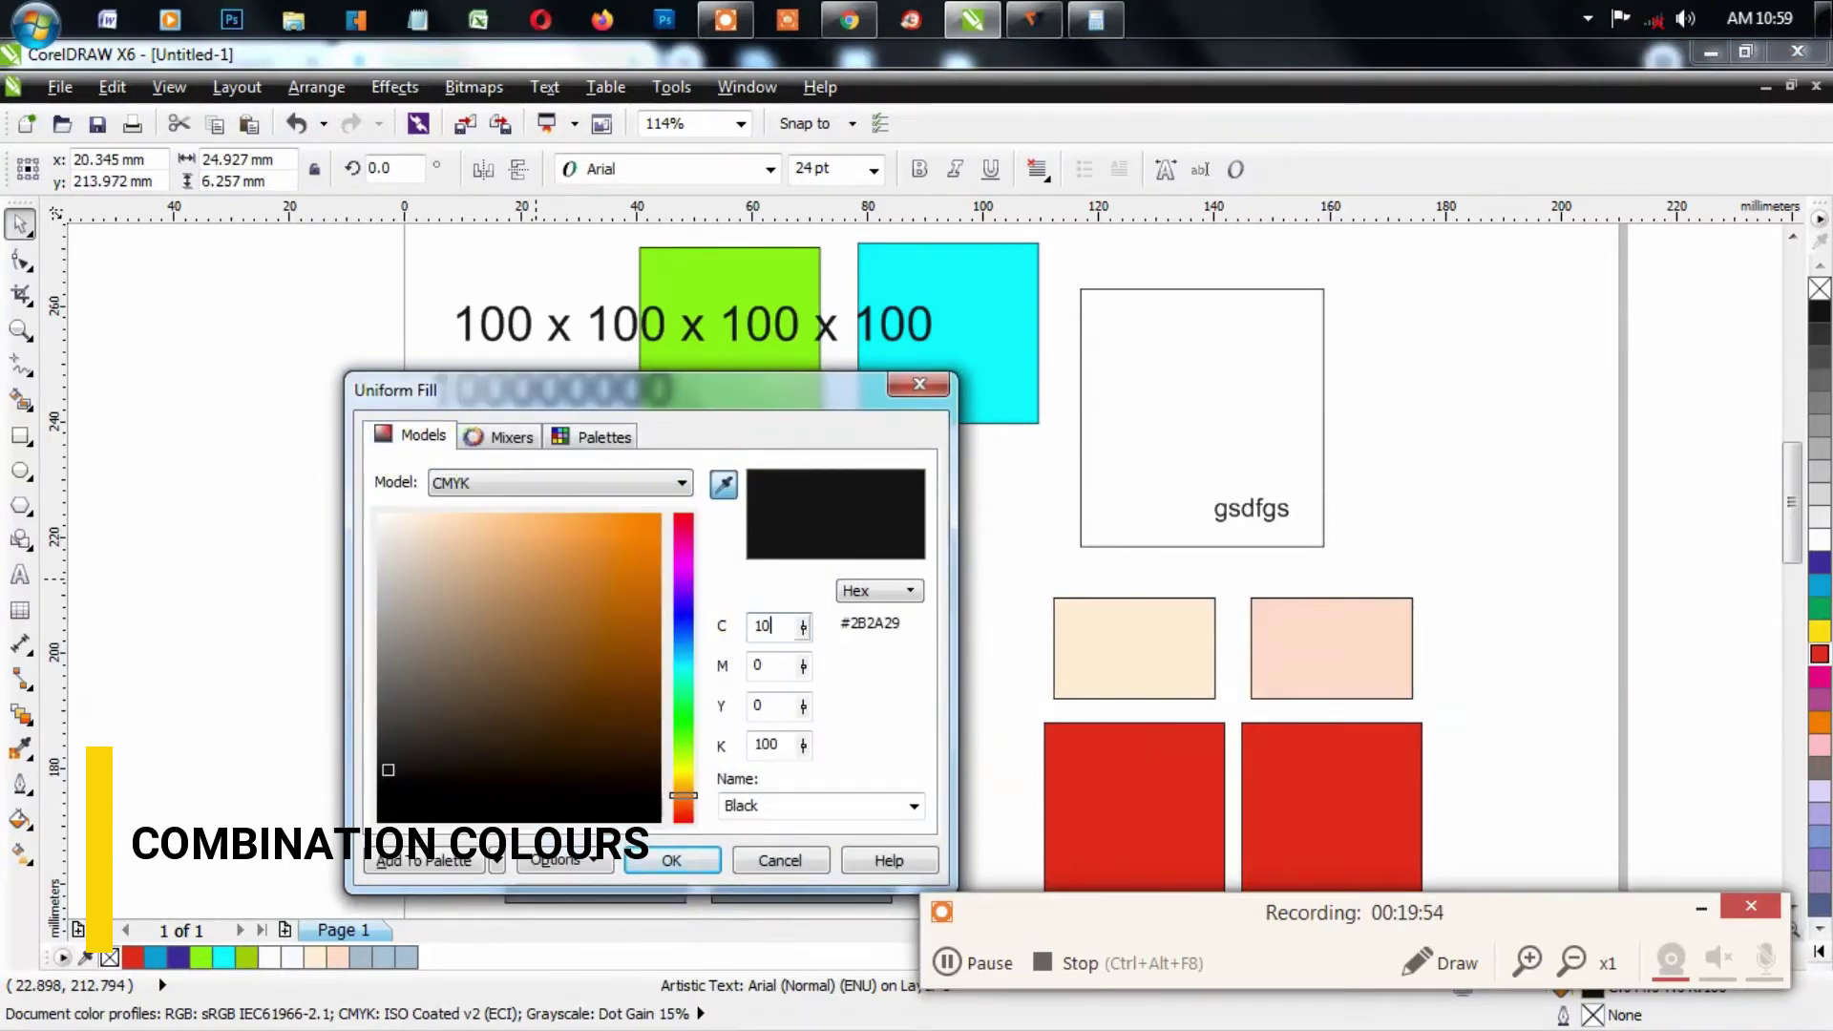
pyautogui.press('Tab')
pyautogui.write('100')
pyautogui.press('Tab')
pyautogui.press('Tab')
pyautogui.write('0')
pyautogui.hotkey('shift', 'Tab')
pyautogui.press('Return')
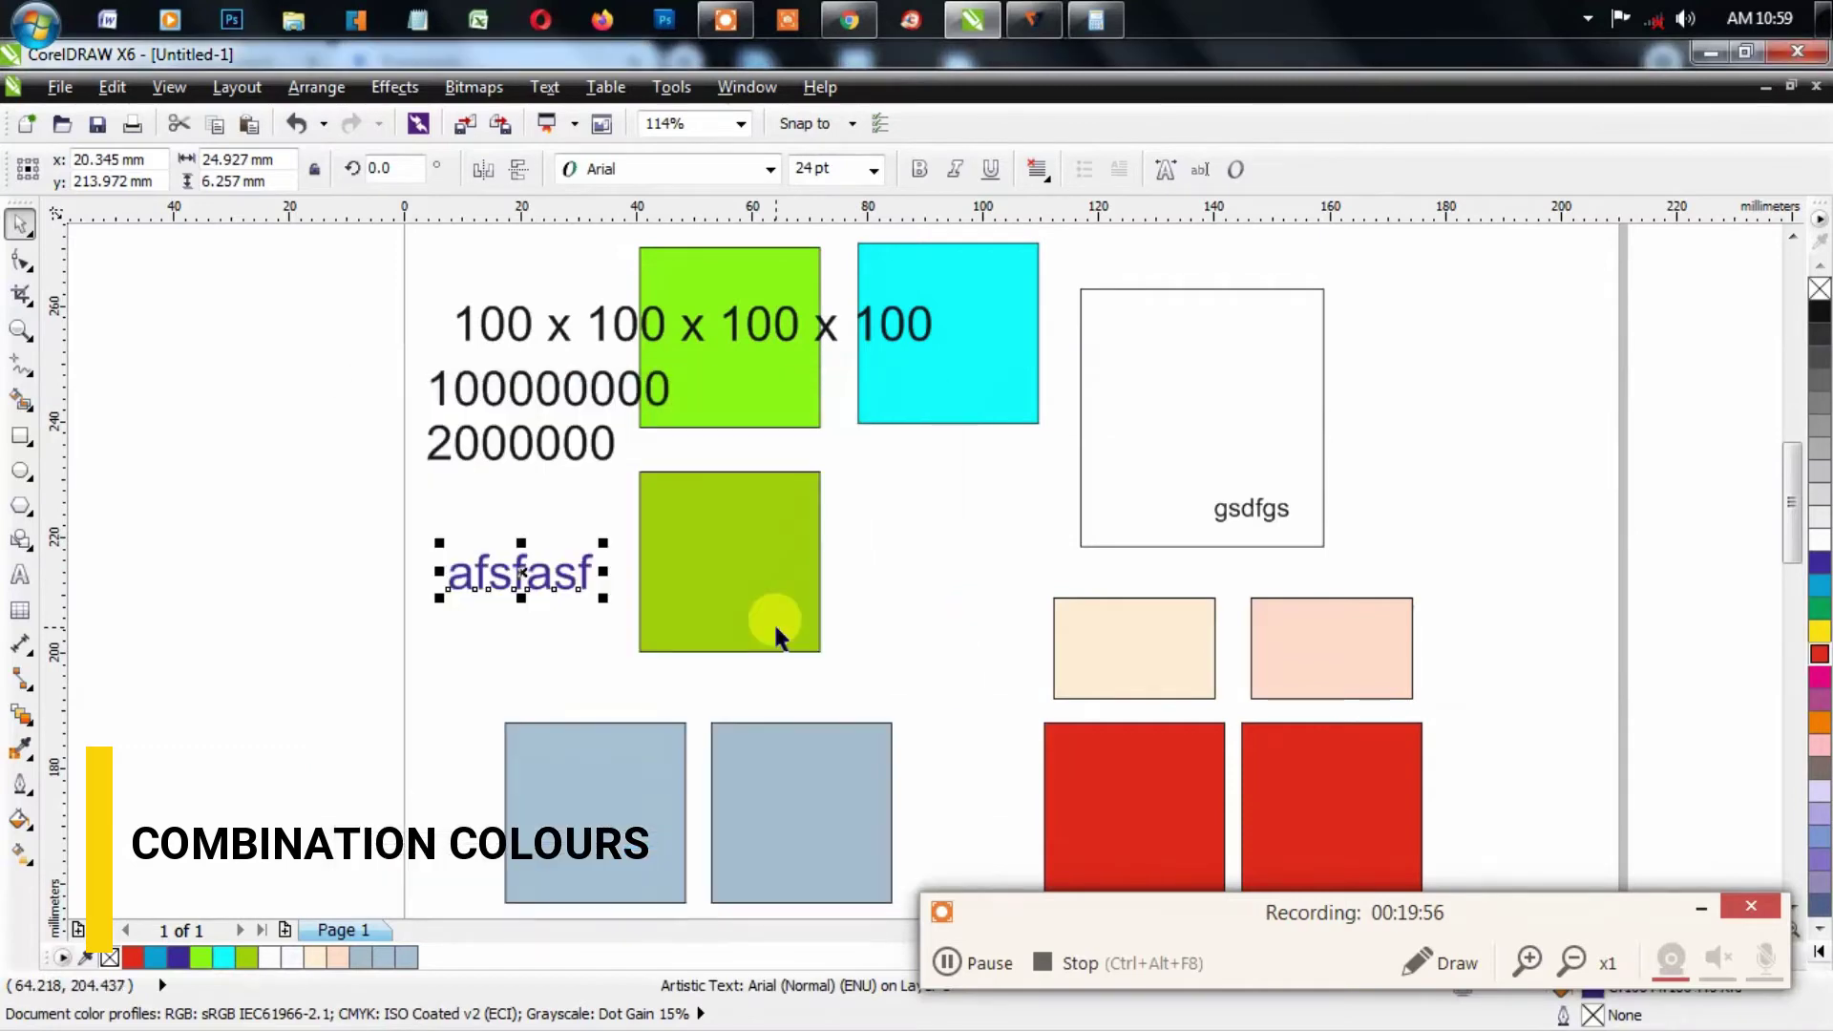
# Step: Set the "afsfasf" text's font size to 8 pt and check it up close
pyautogui.moveTo(612, 542); pyautogui.dragTo(614, 547)
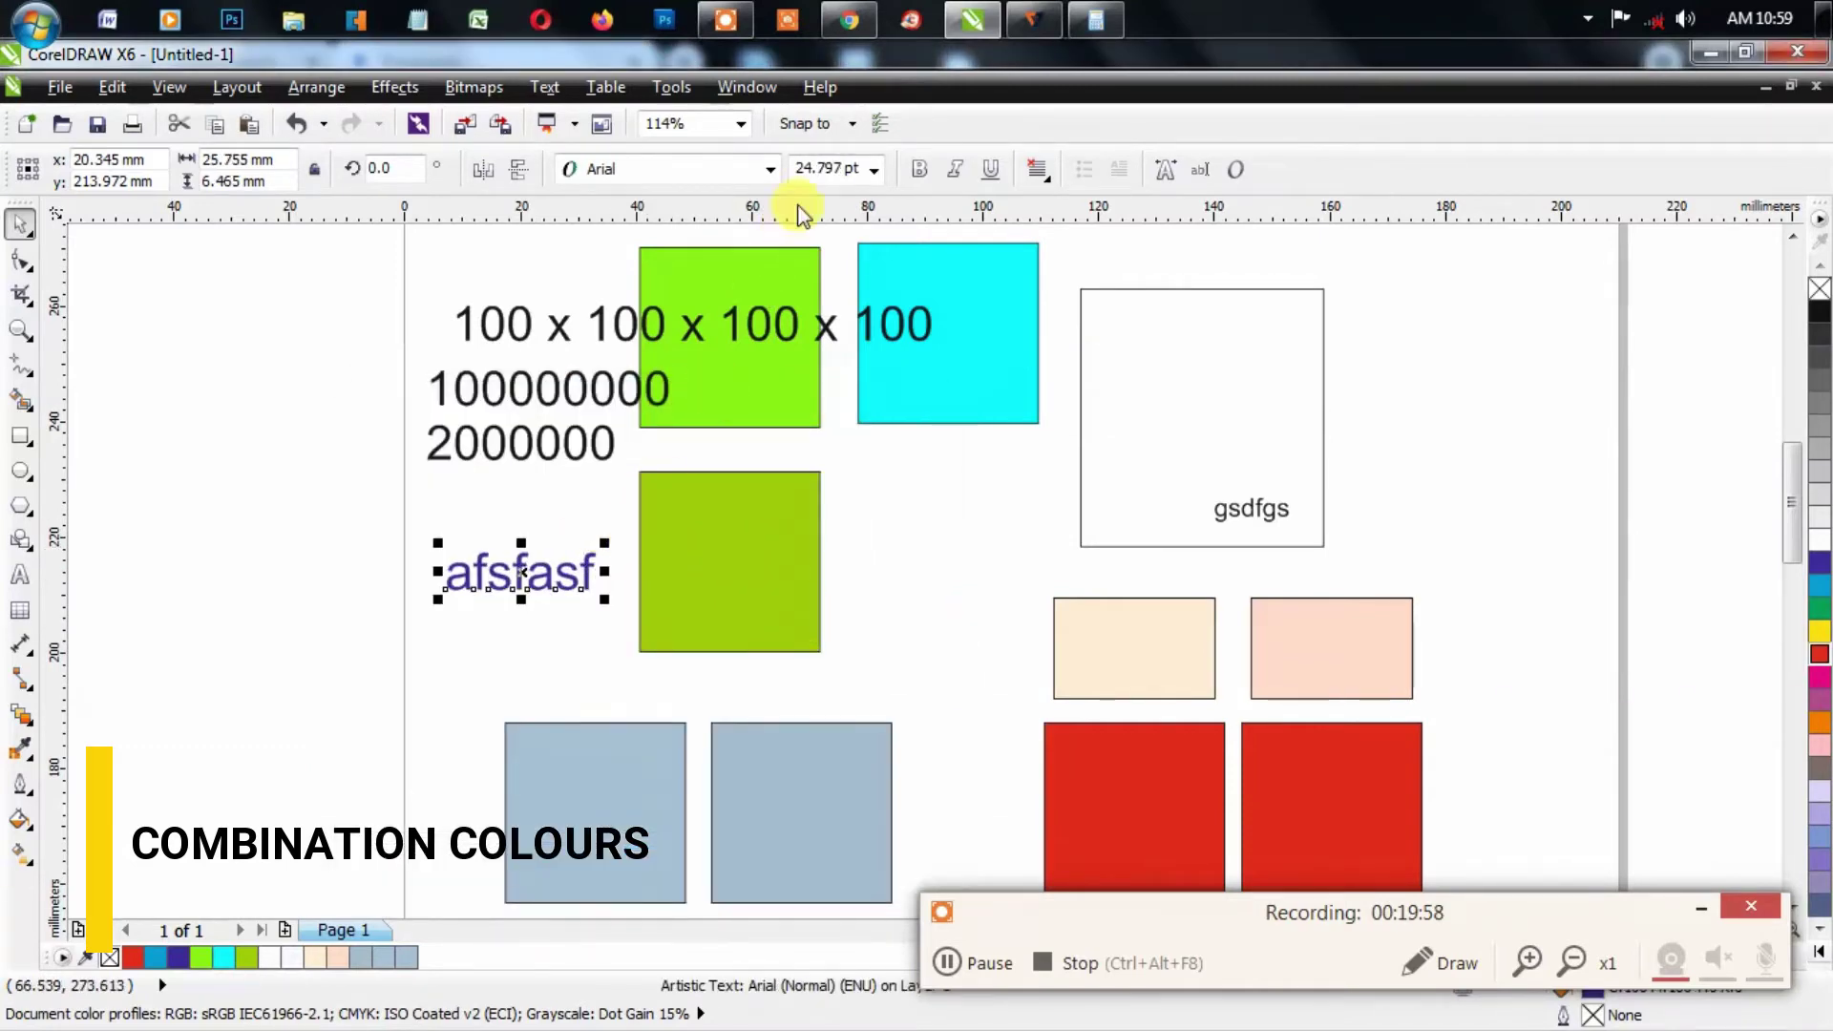
pyautogui.click(818, 168)
pyautogui.write('8')
pyautogui.press('Return')
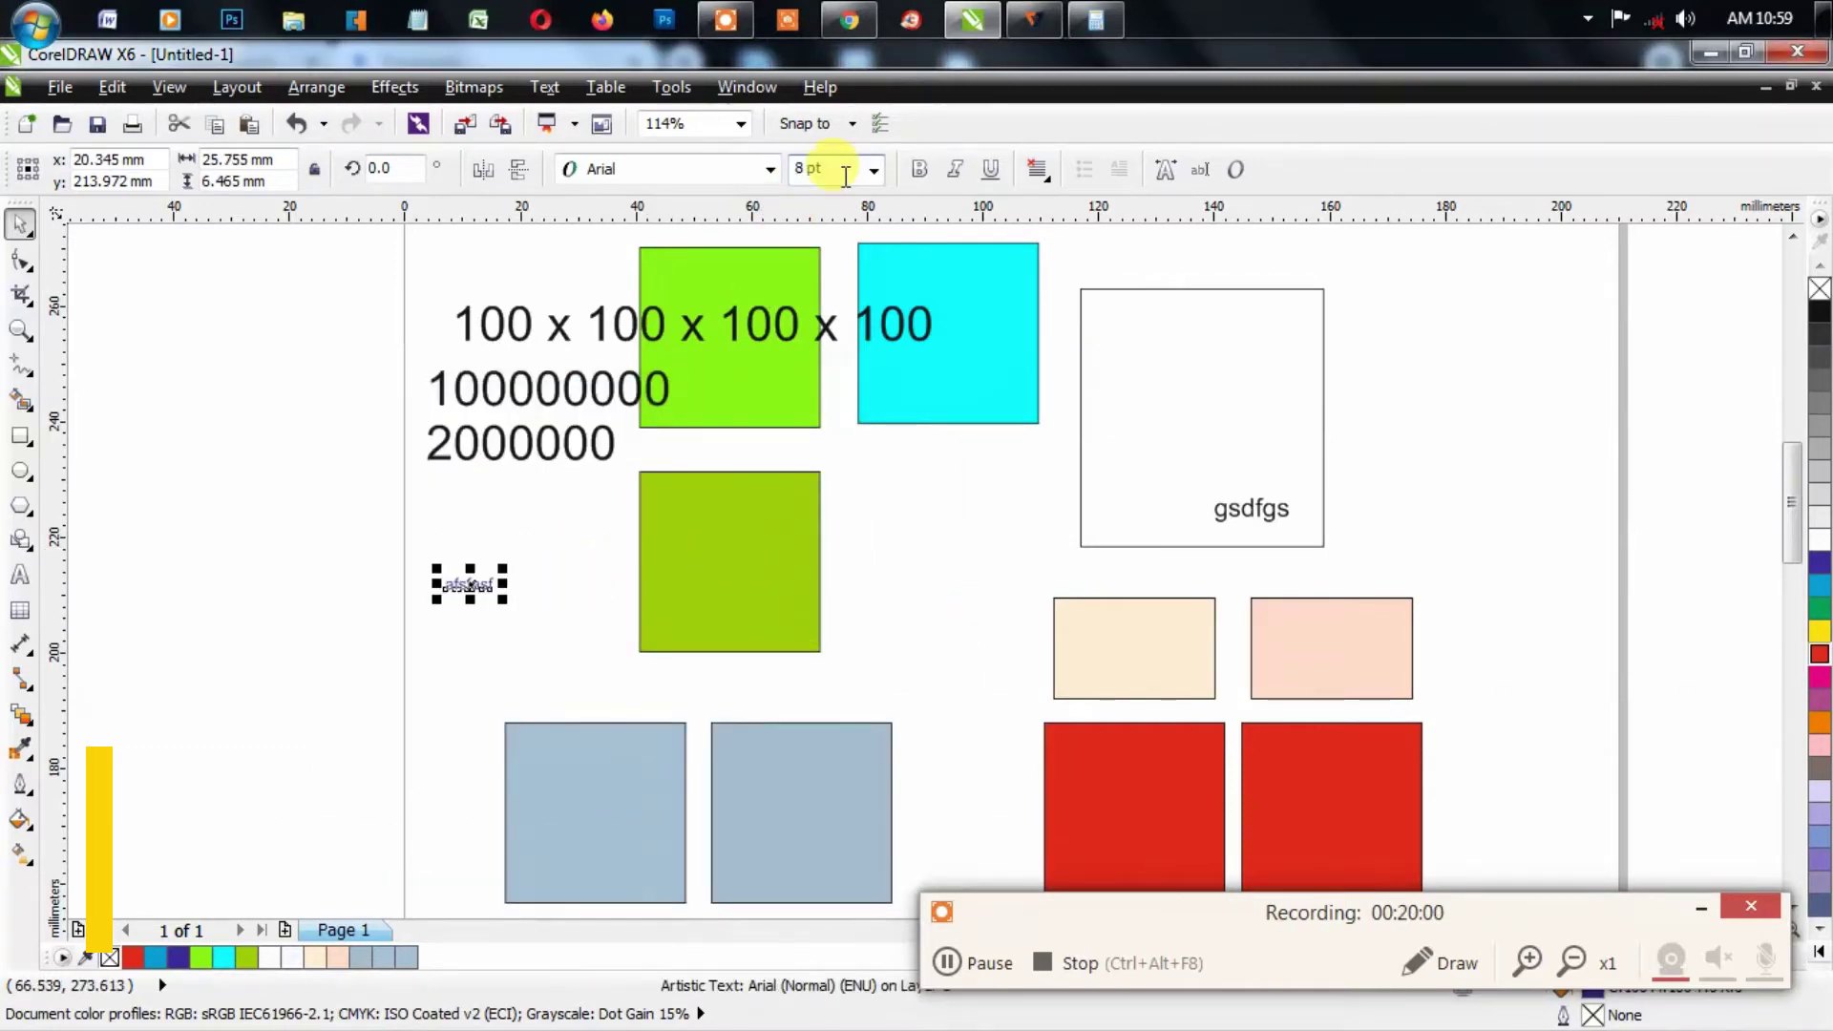
pyautogui.hotkey('shift', 'F2')
pyautogui.press('Escape')
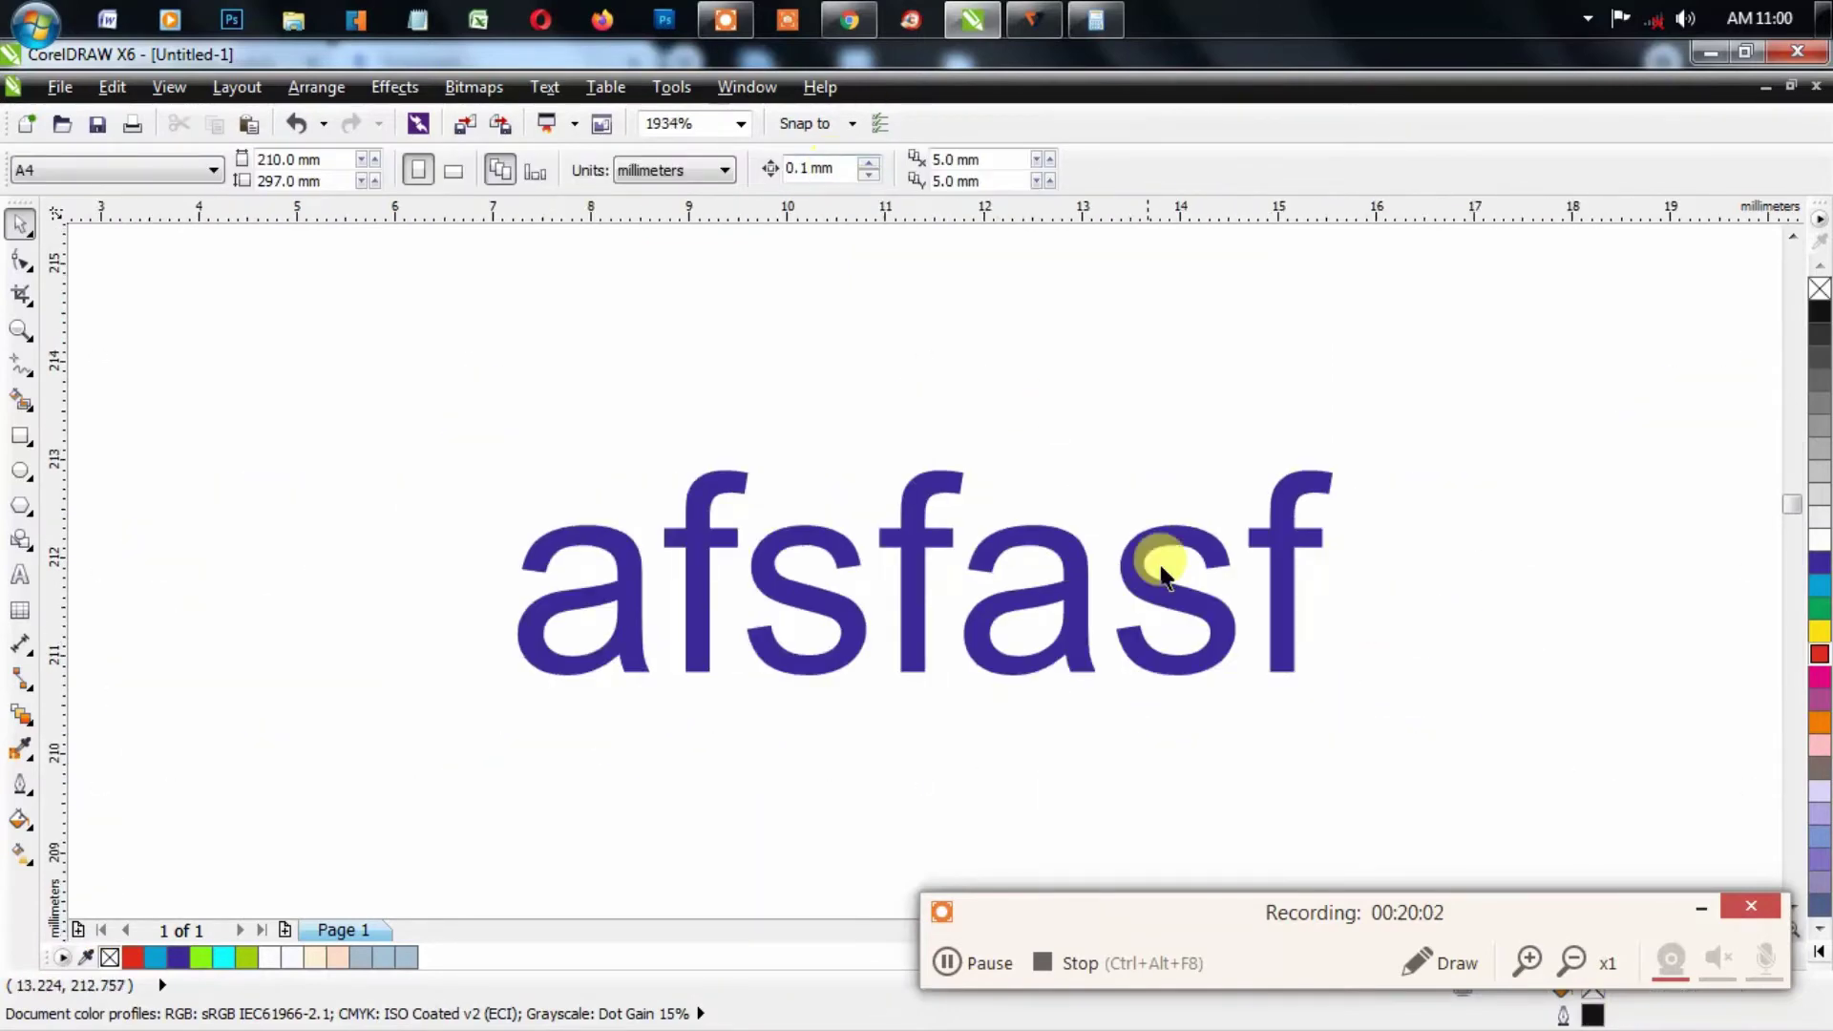
pyautogui.click(1055, 532)
pyautogui.press('F4')
pyautogui.press('Escape')
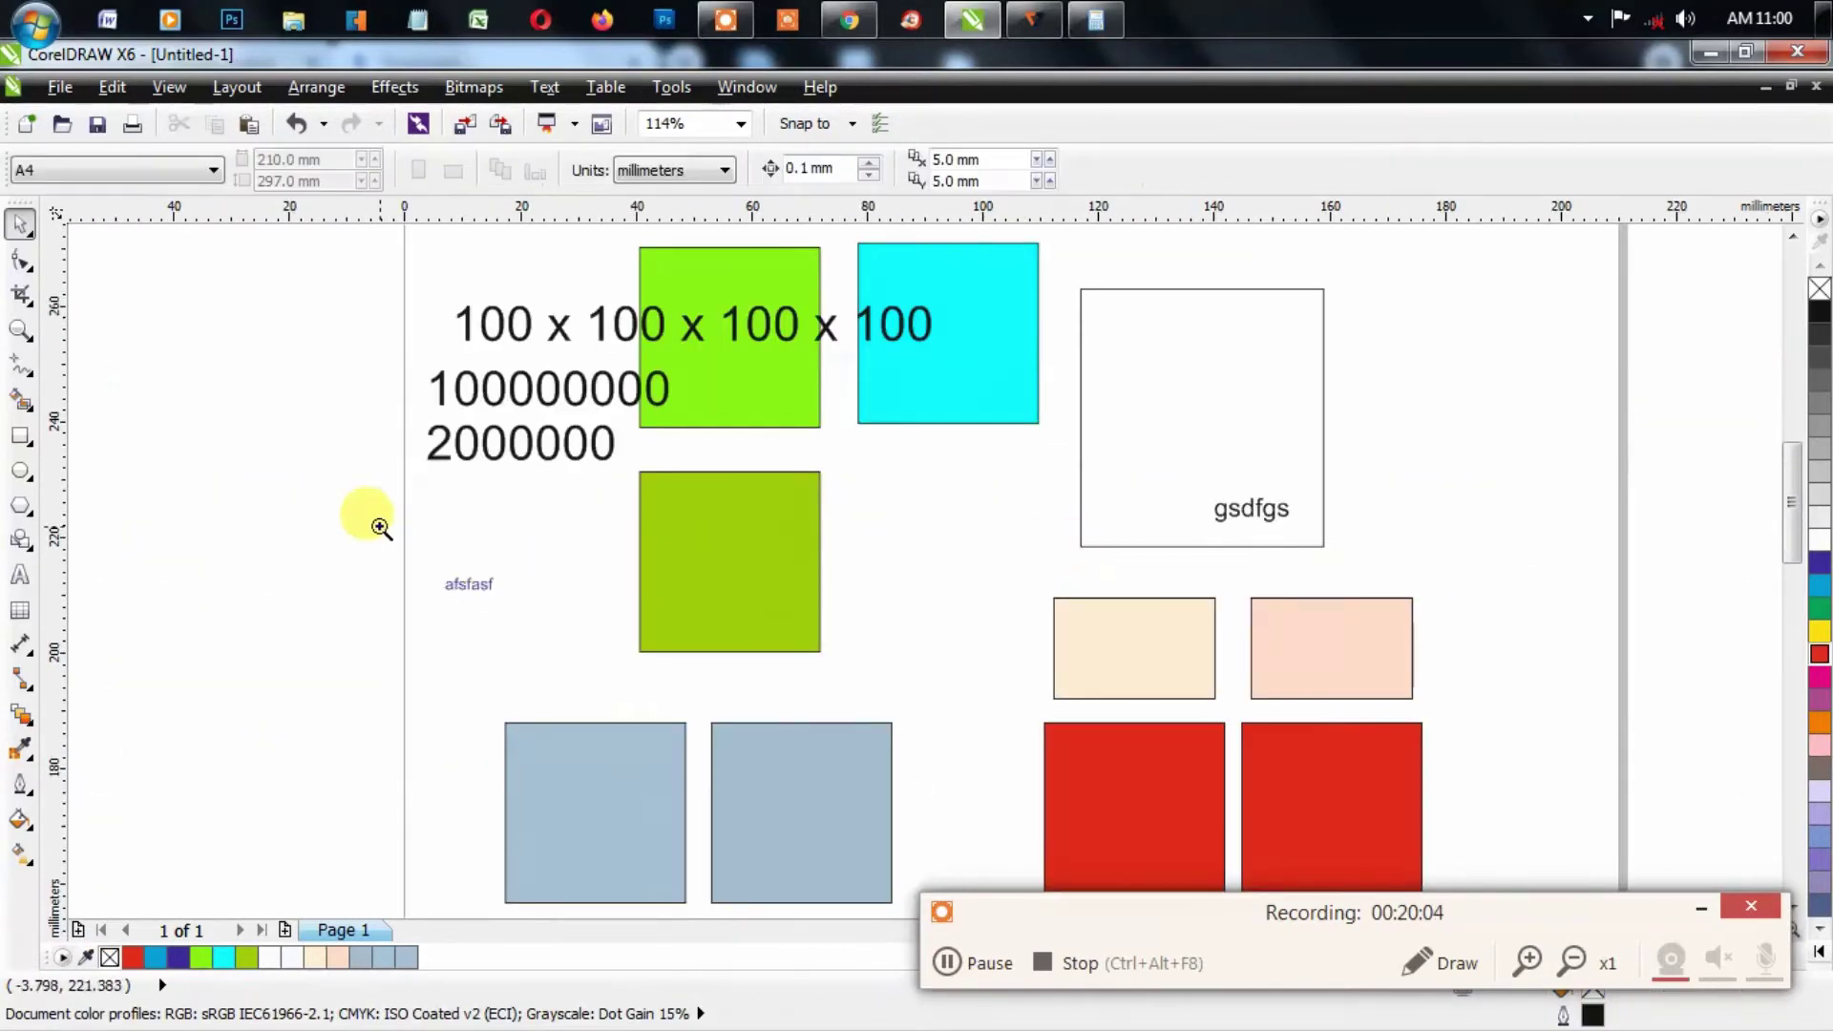
# Step: Place a cyan copy of the "afsfasf" text below the original, with a slightly offset magenta copy on top of it
pyautogui.scroll(5, 668, 620)
pyautogui.moveTo(330, 474); pyautogui.dragTo(302, 610)
pyautogui.click(1819, 585)
pyautogui.click(1820, 677)
pyautogui.press('F2')
pyautogui.moveTo(140, 586); pyautogui.dragTo(401, 607)
pyautogui.moveTo(616, 622); pyautogui.dragTo(607, 629)
pyautogui.click(599, 661)
pyautogui.scroll(-3, 598, 661)
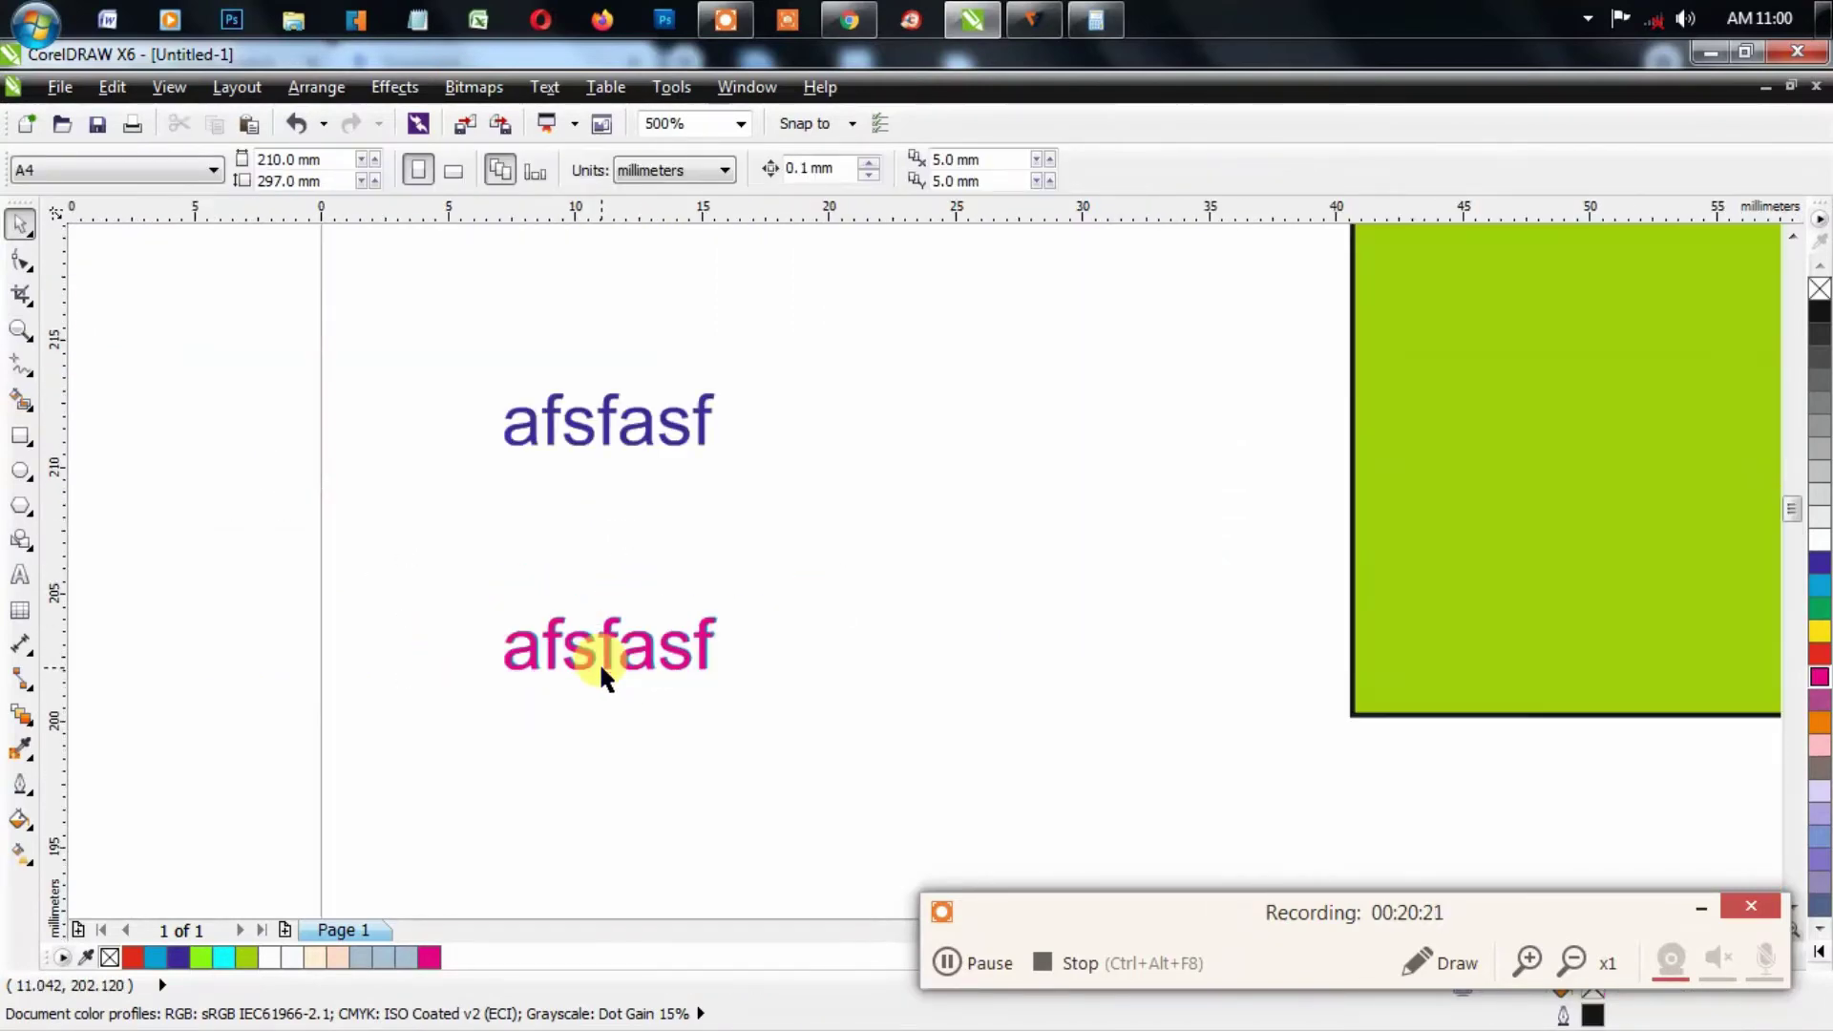
# Step: Recolour the magenta text copy in the same blue as the original and check the cyan edge behind it
pyautogui.click(610, 646)
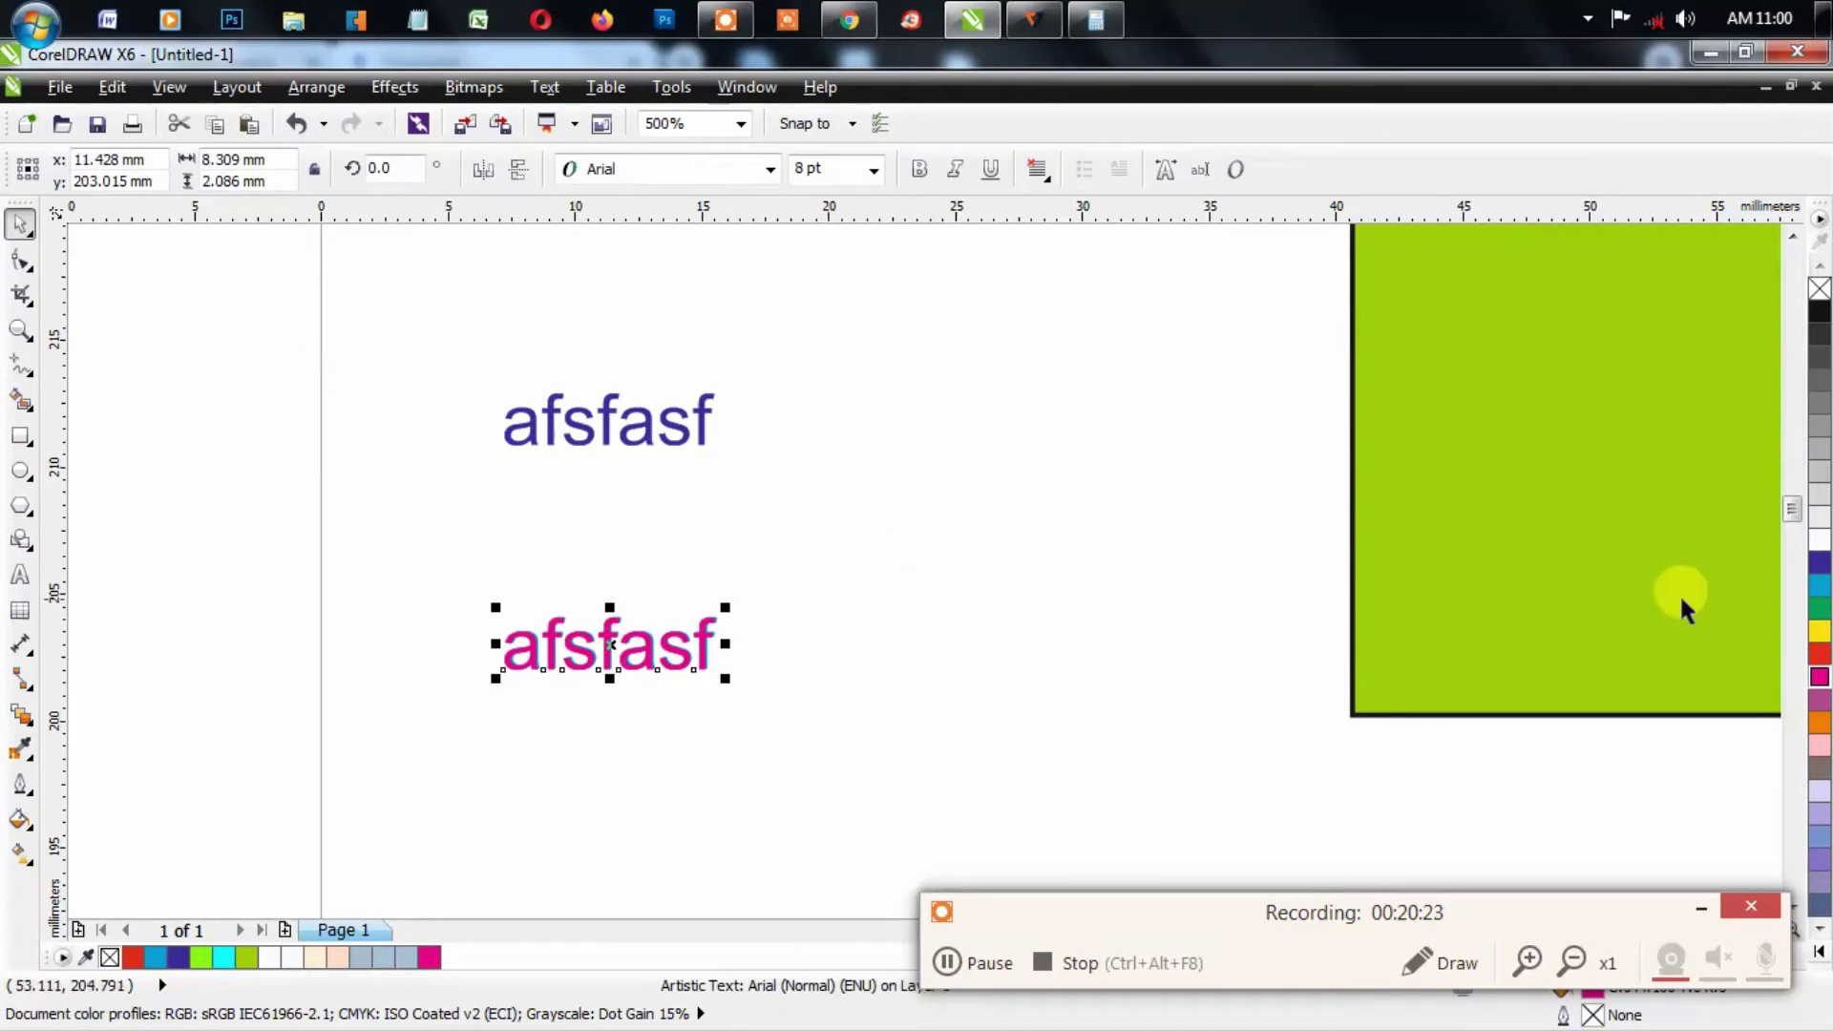
pyautogui.click(1819, 563)
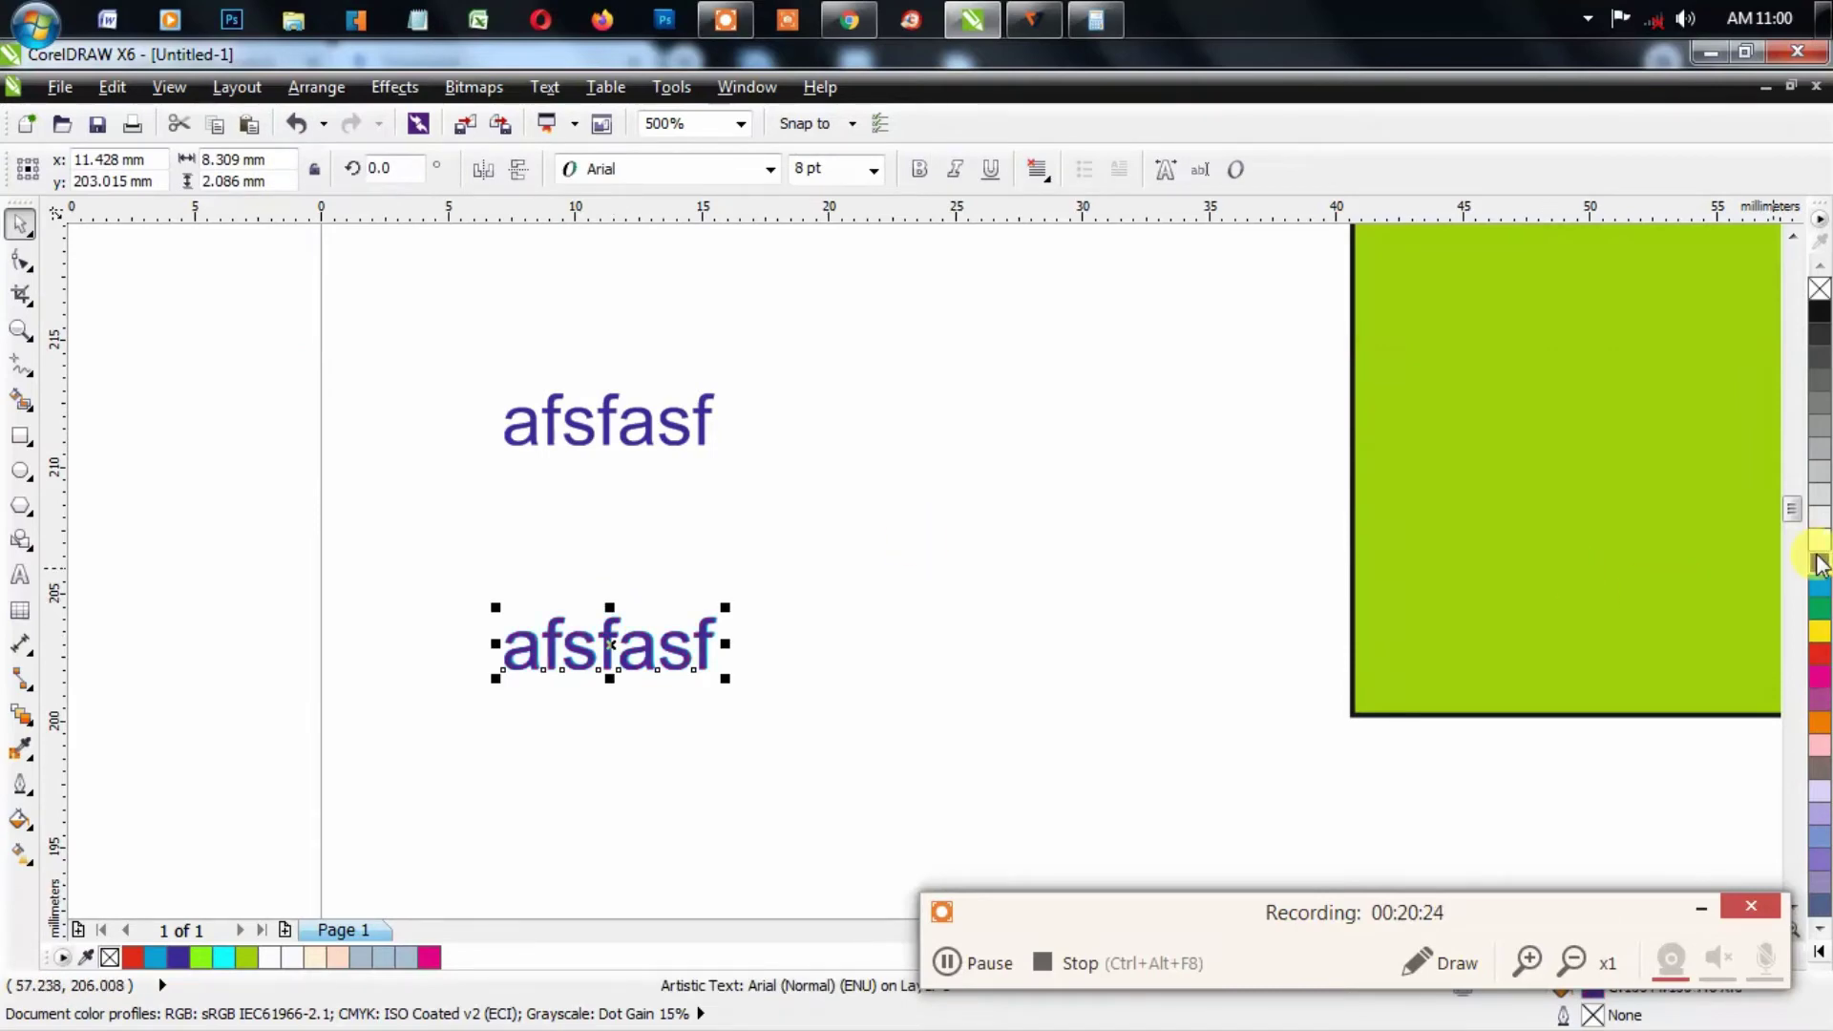
pyautogui.scroll(3, 789, 762)
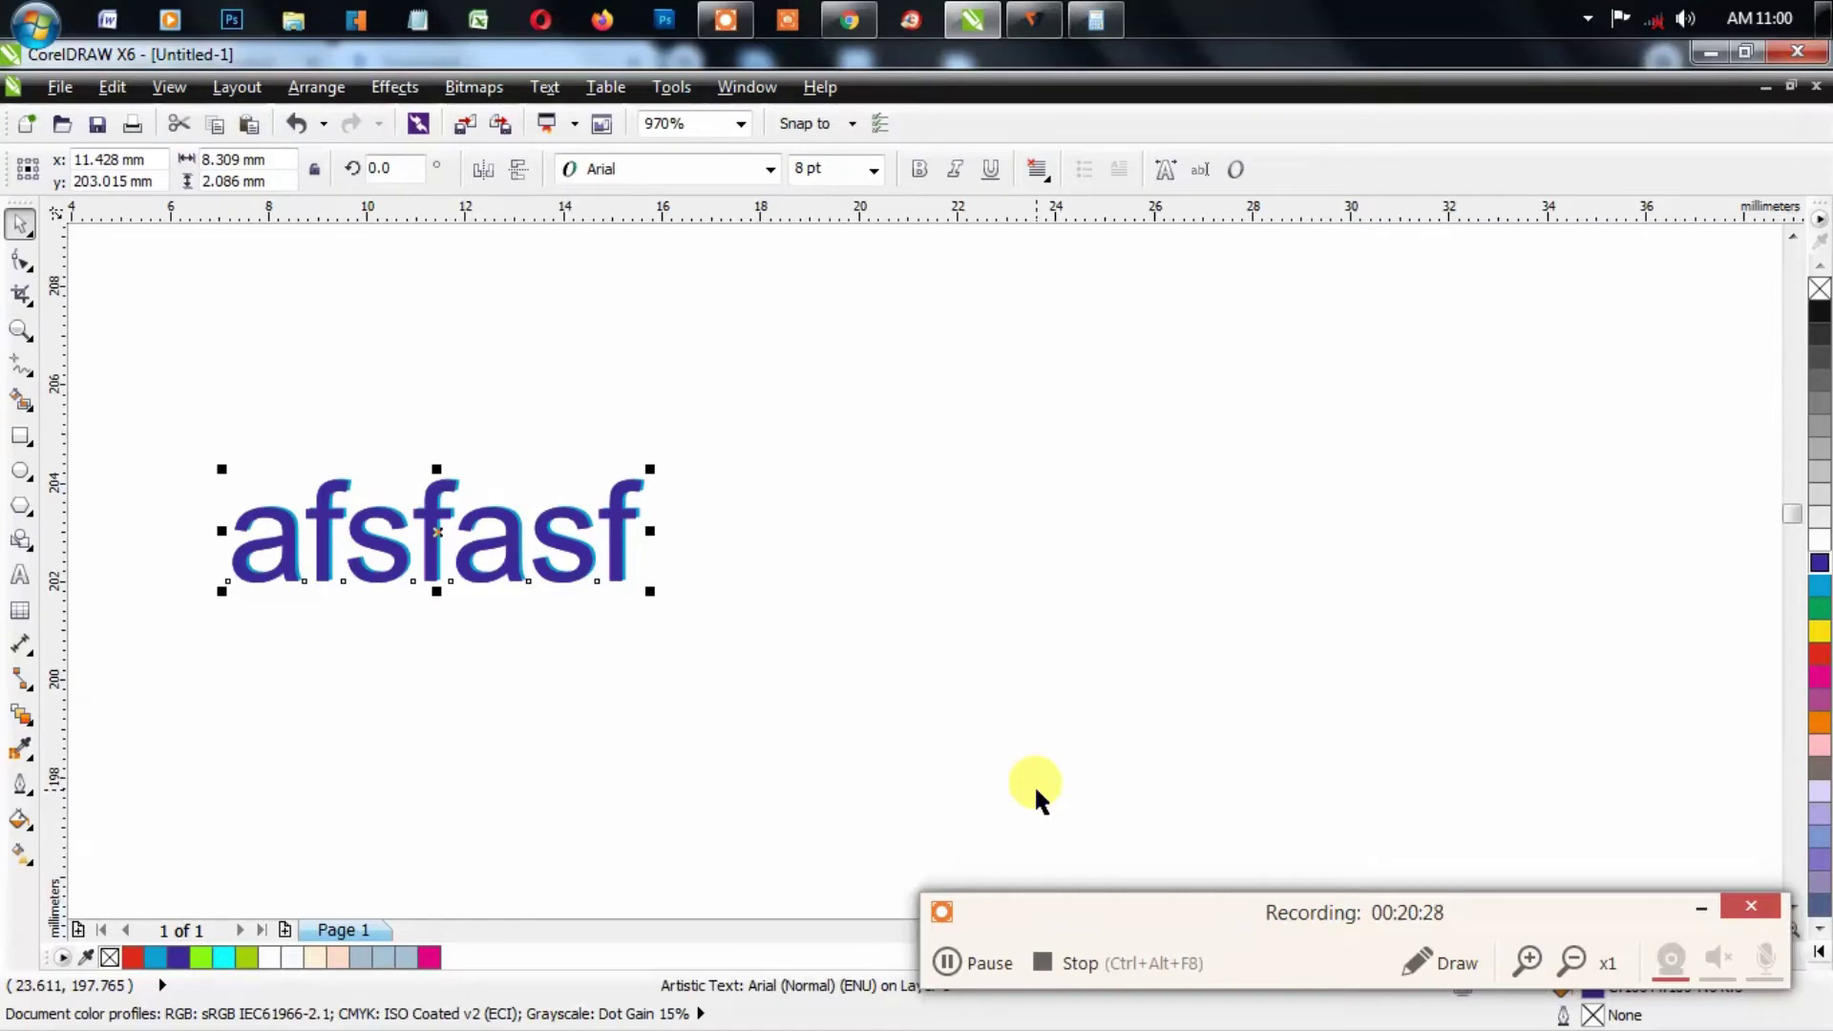
pyautogui.scroll(-10, 975, 748)
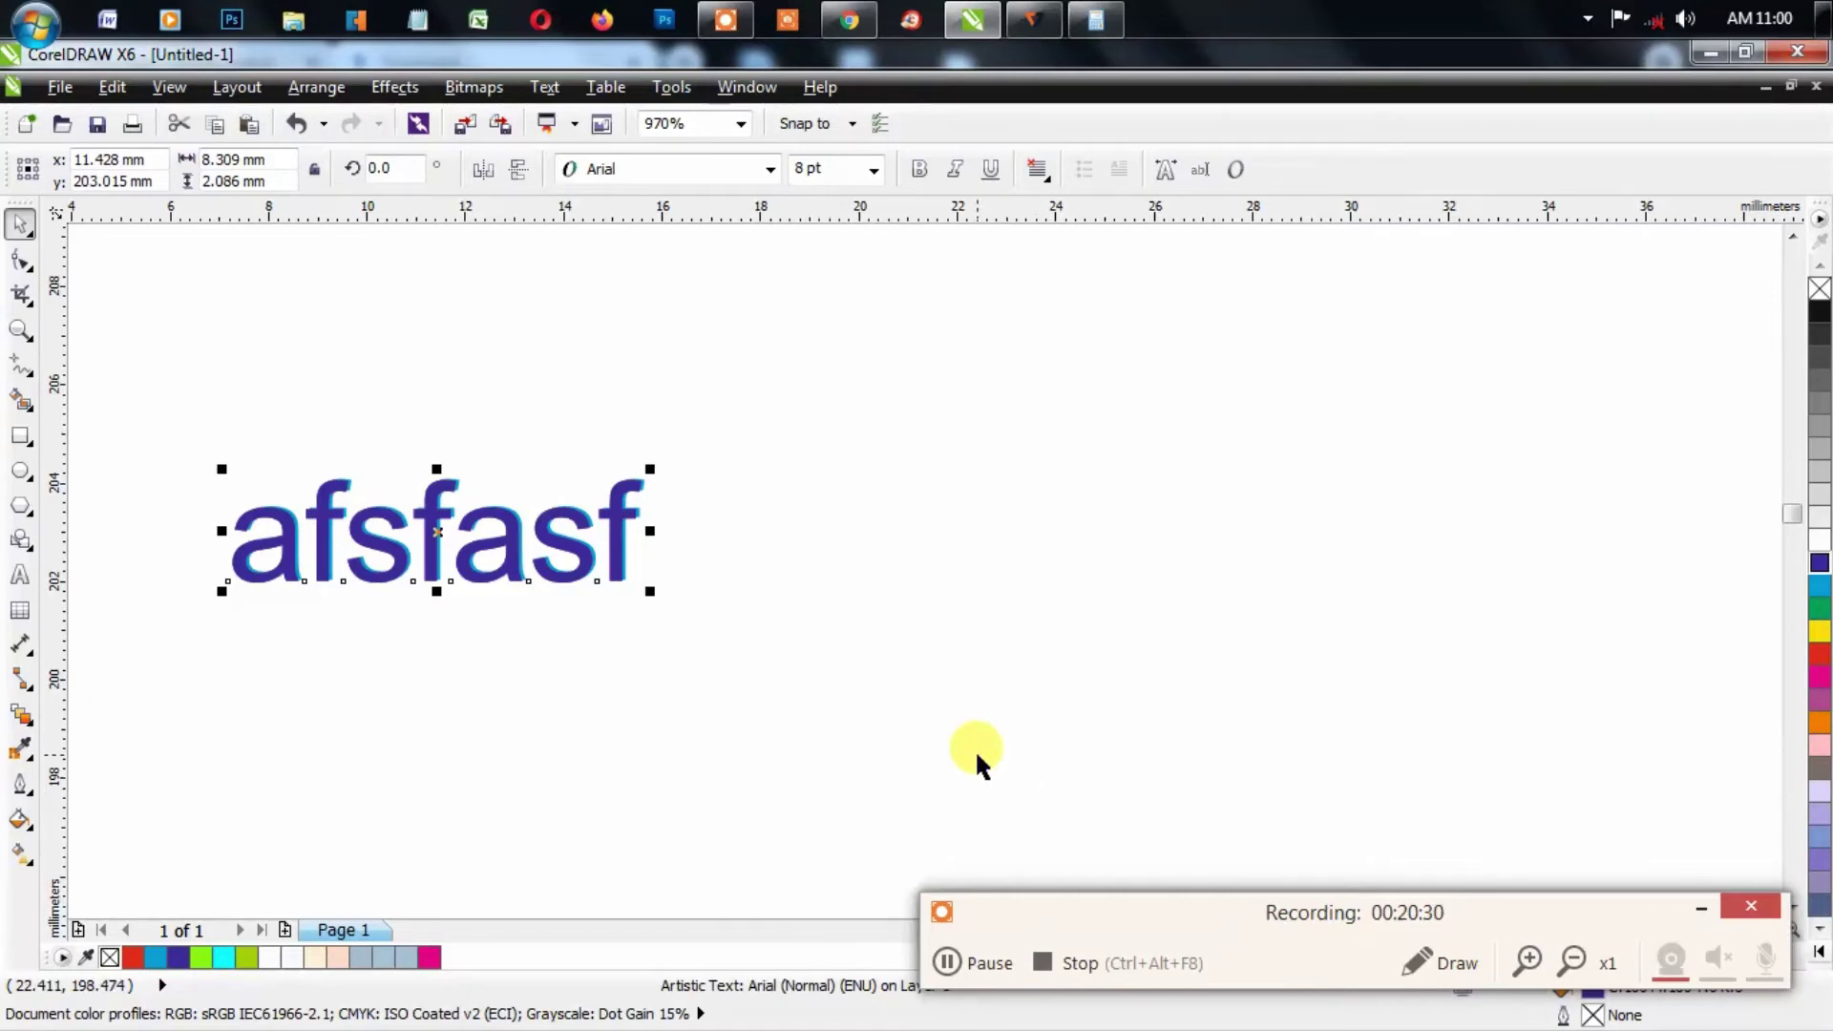
# Step: Place a copy of the "afsfasf" text between the two blue lines, slightly to their right, and fill it black
pyautogui.moveTo(410, 557); pyautogui.dragTo(648, 689)
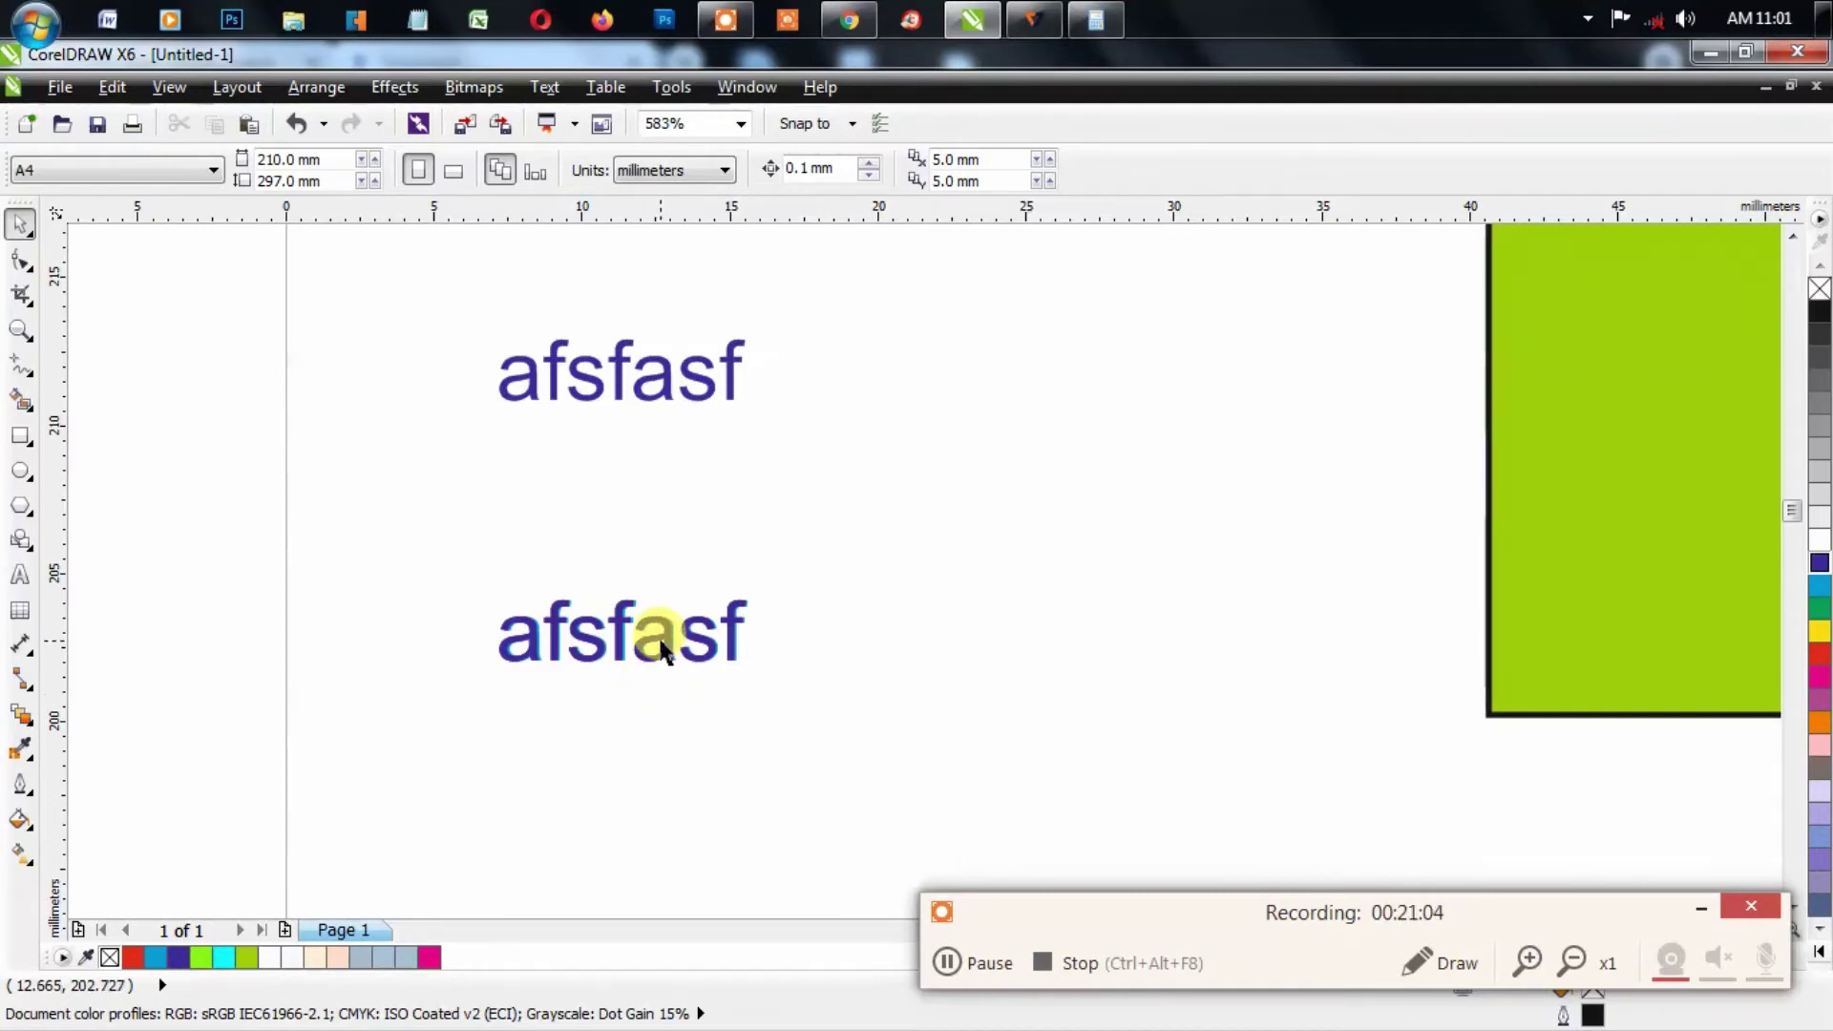
pyautogui.moveTo(655, 634); pyautogui.dragTo(720, 534)
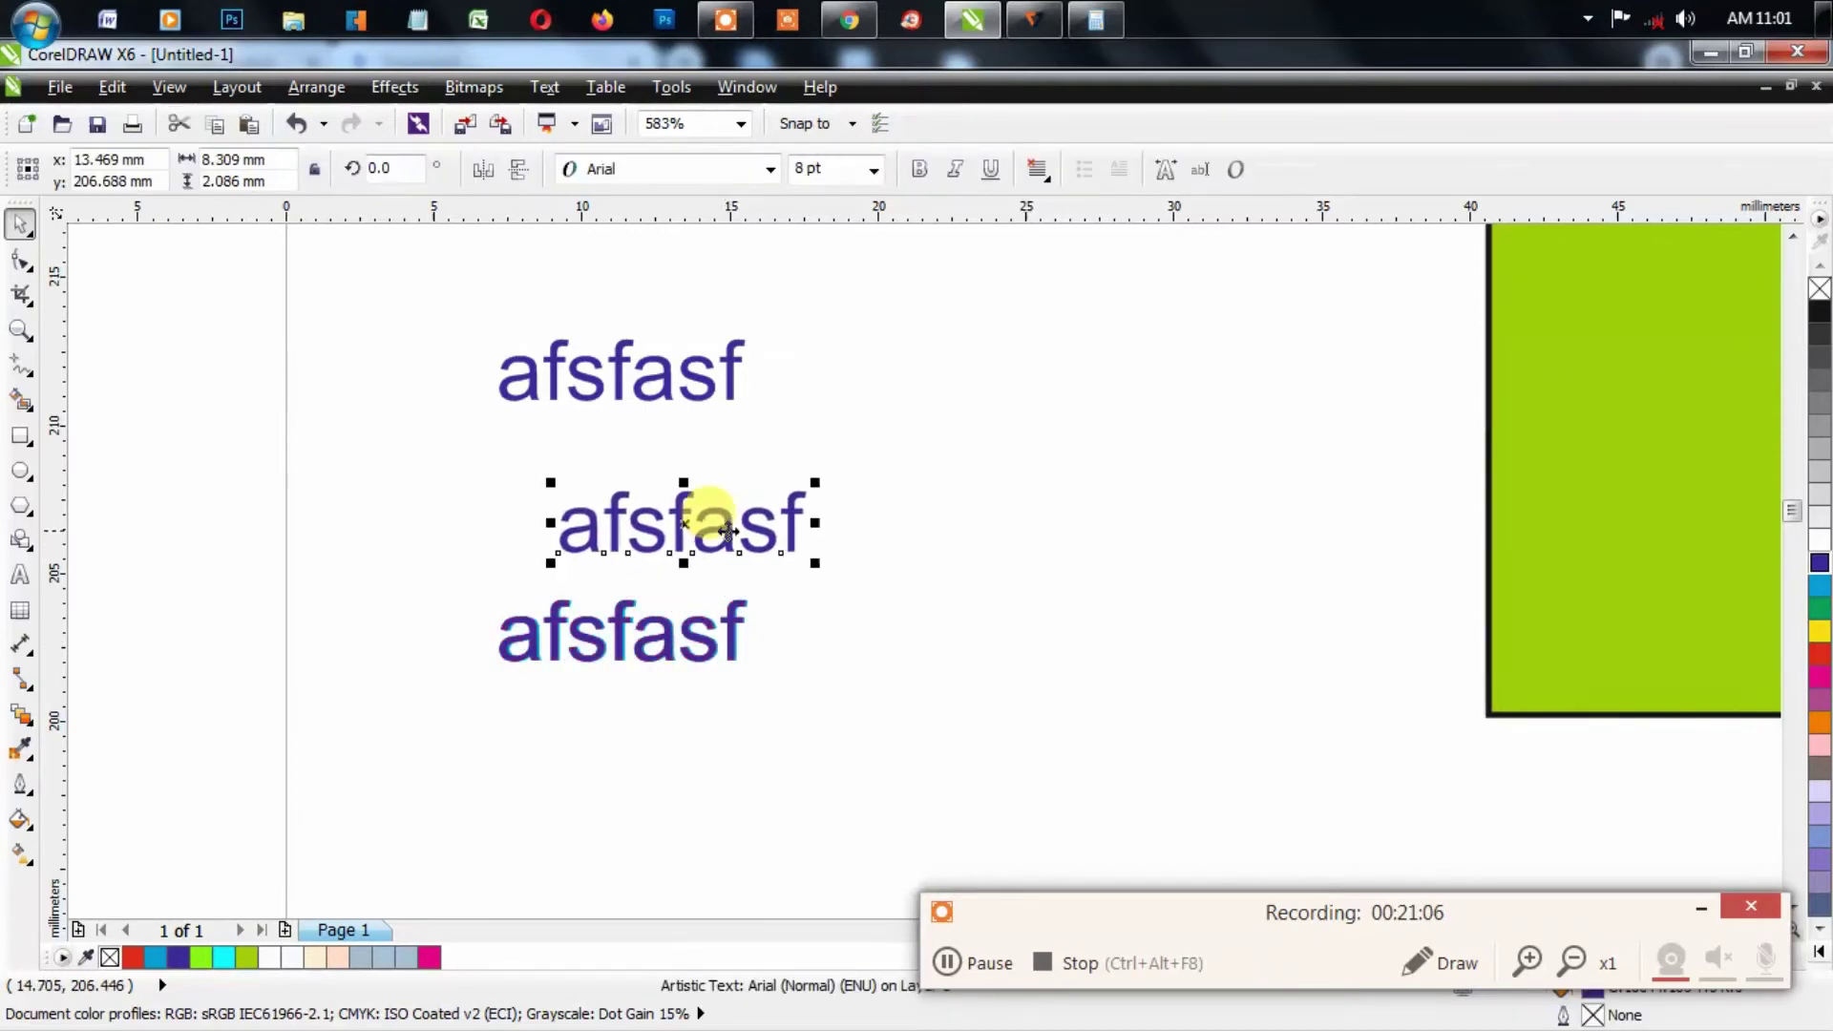
pyautogui.click(1820, 313)
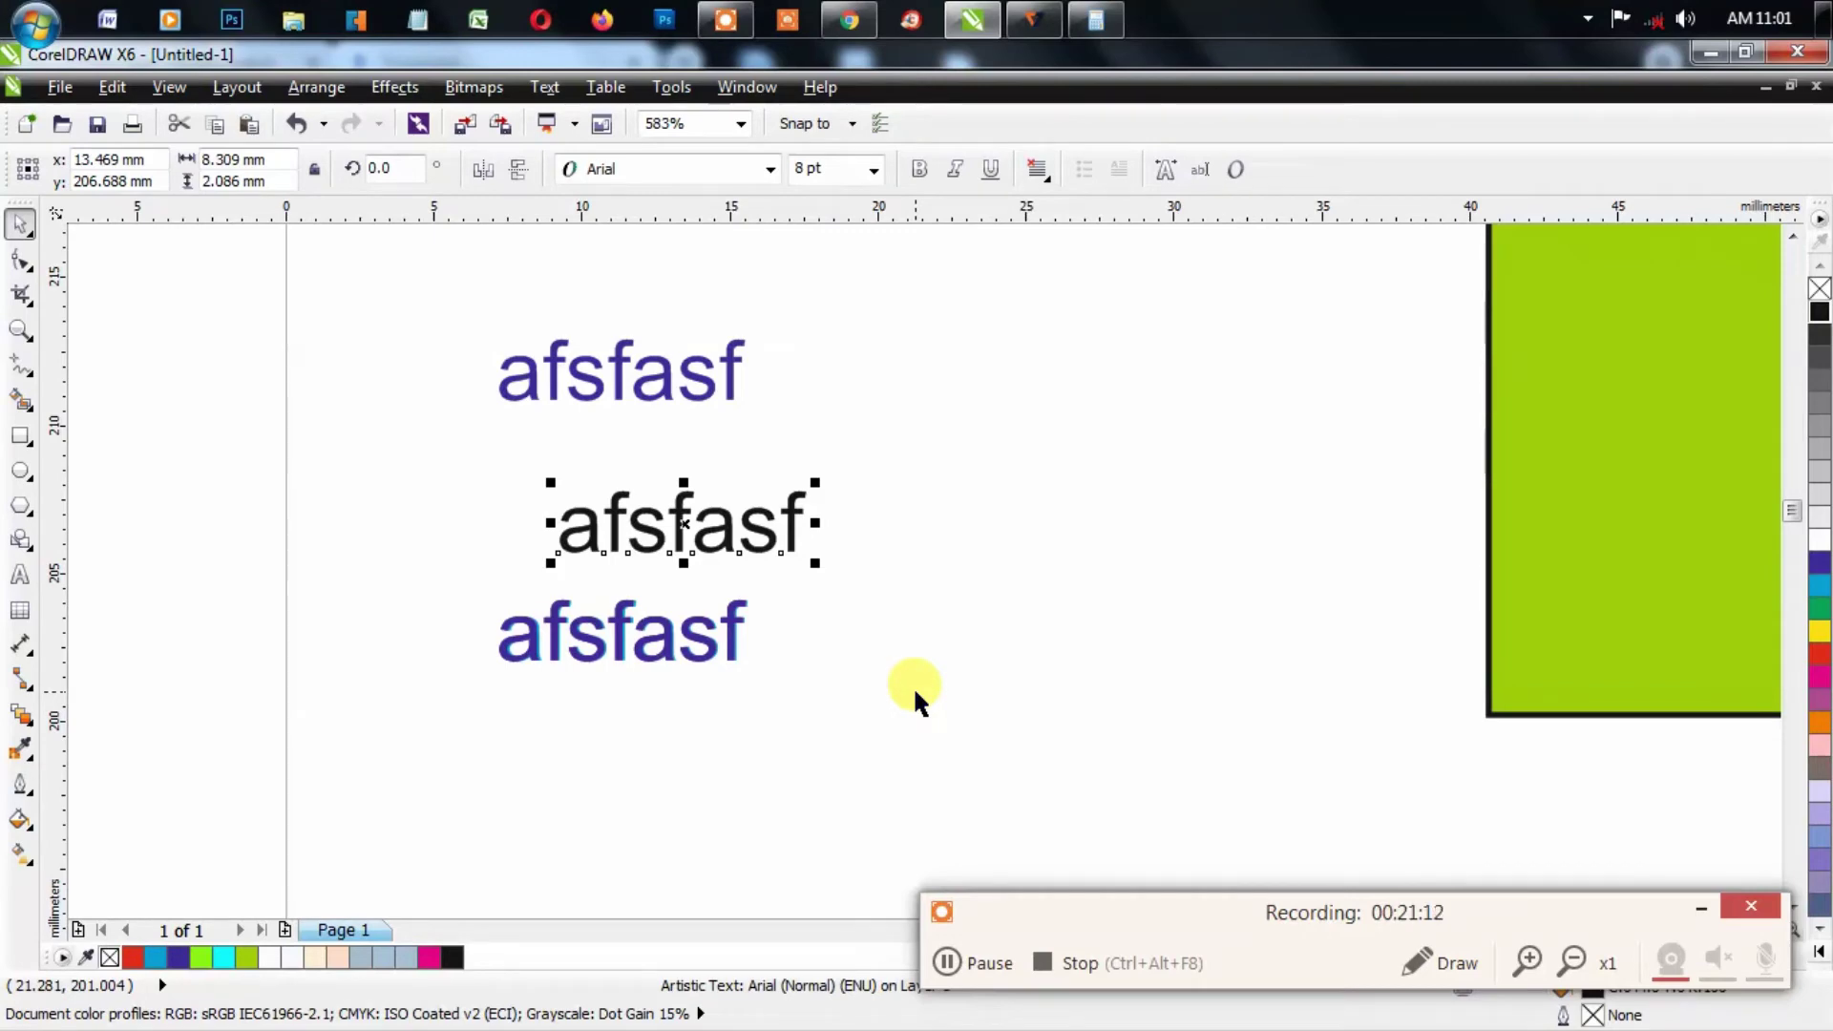
pyautogui.press('F3')
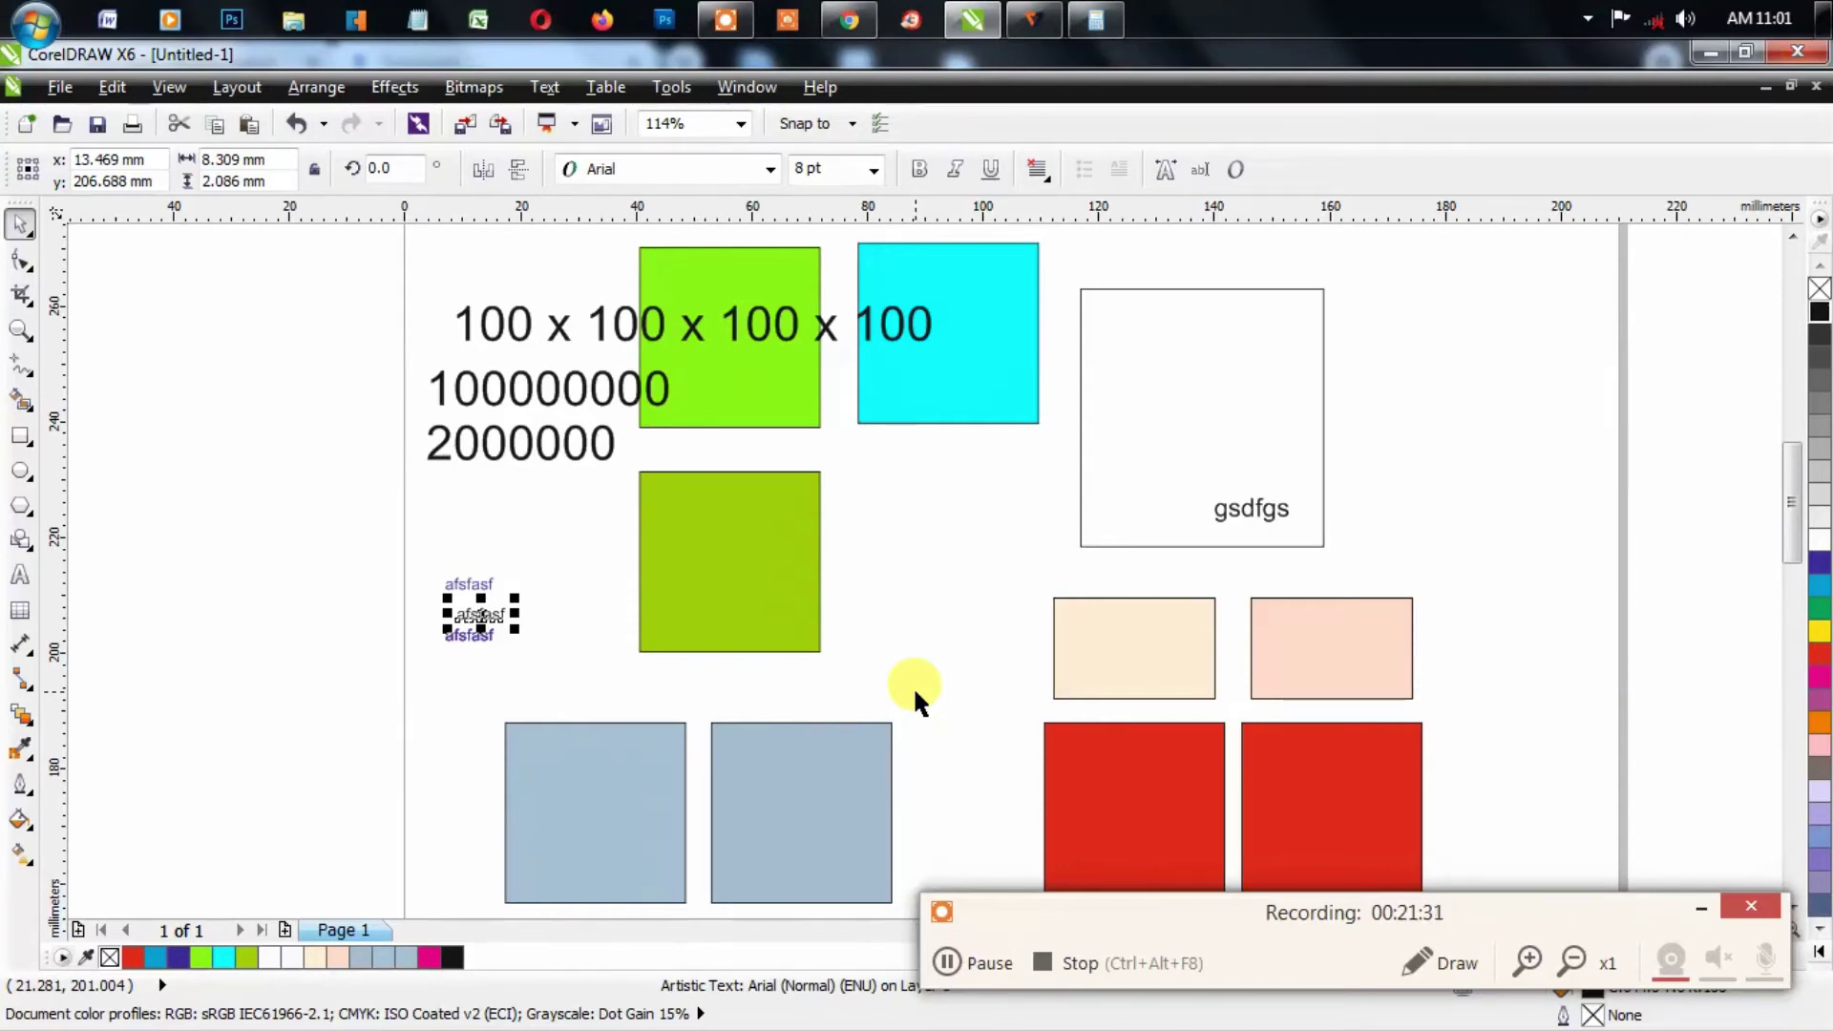
# Step: Draw a vertical line about 18.6 mm long between the small "afsfasf" texts and the olive green square
pyautogui.click(23, 368)
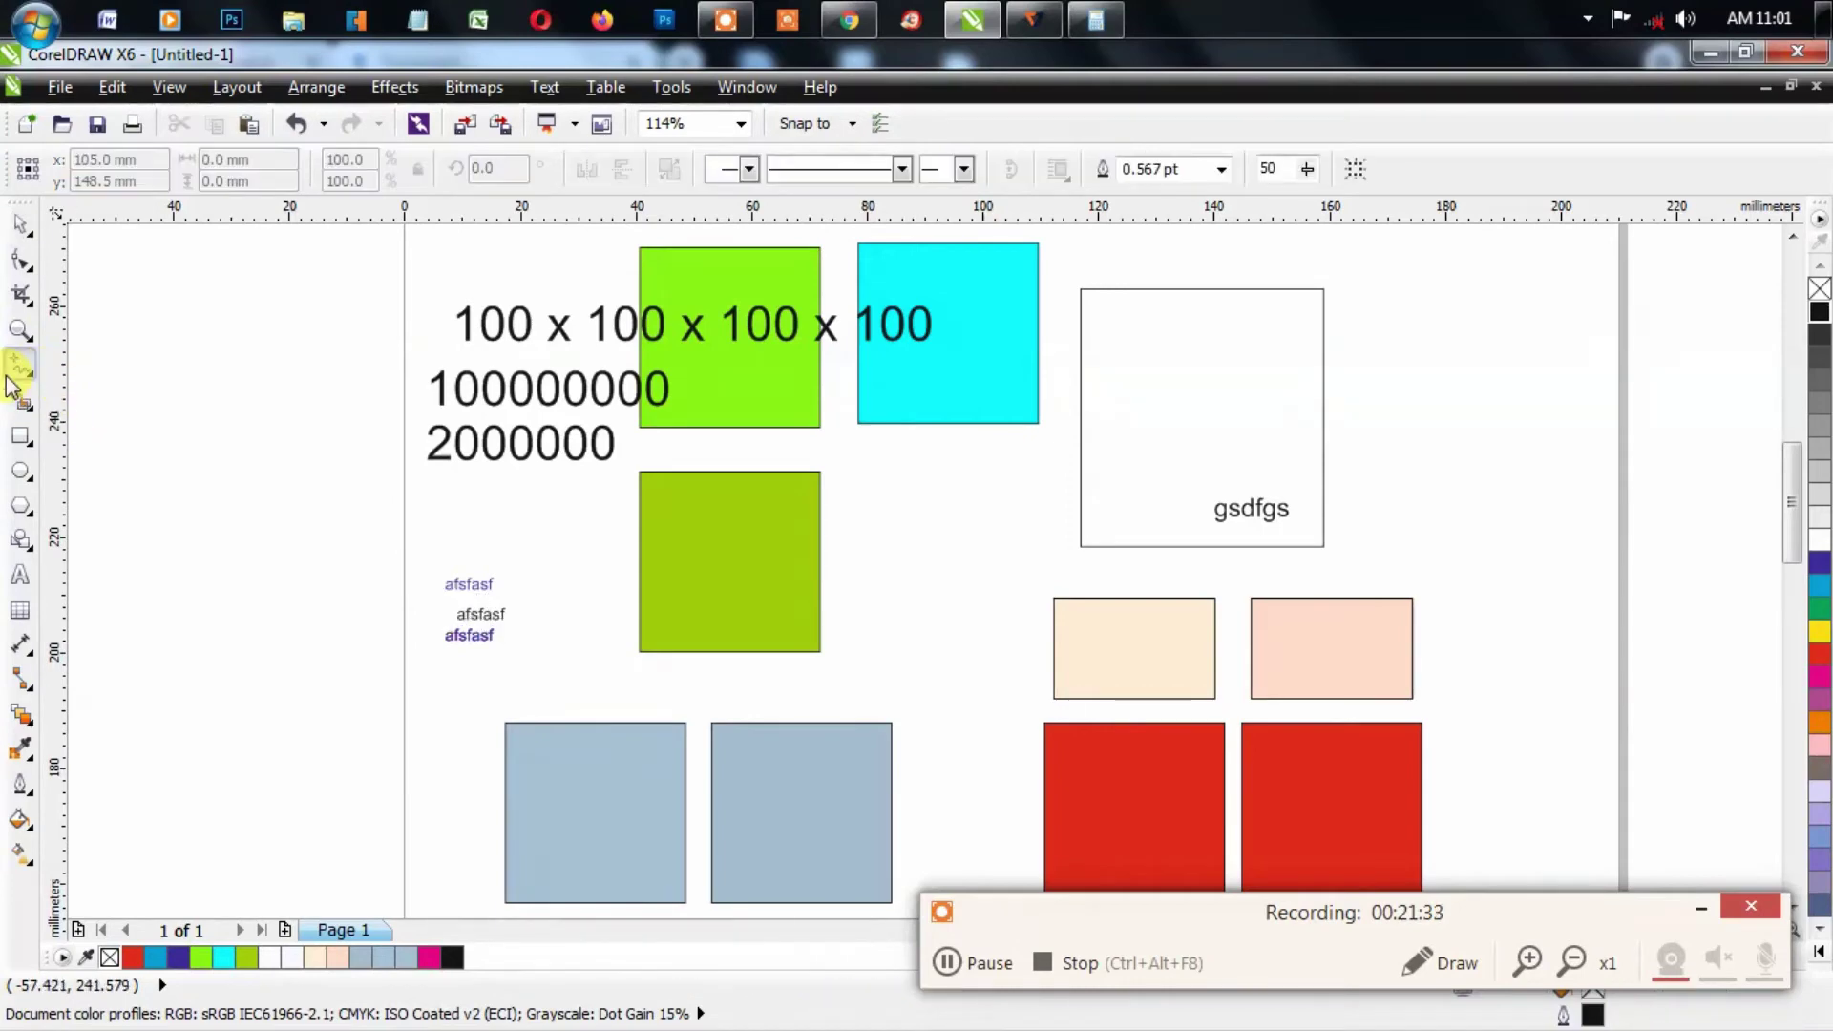
pyautogui.click(21, 365)
pyautogui.click(98, 497)
pyautogui.click(563, 524)
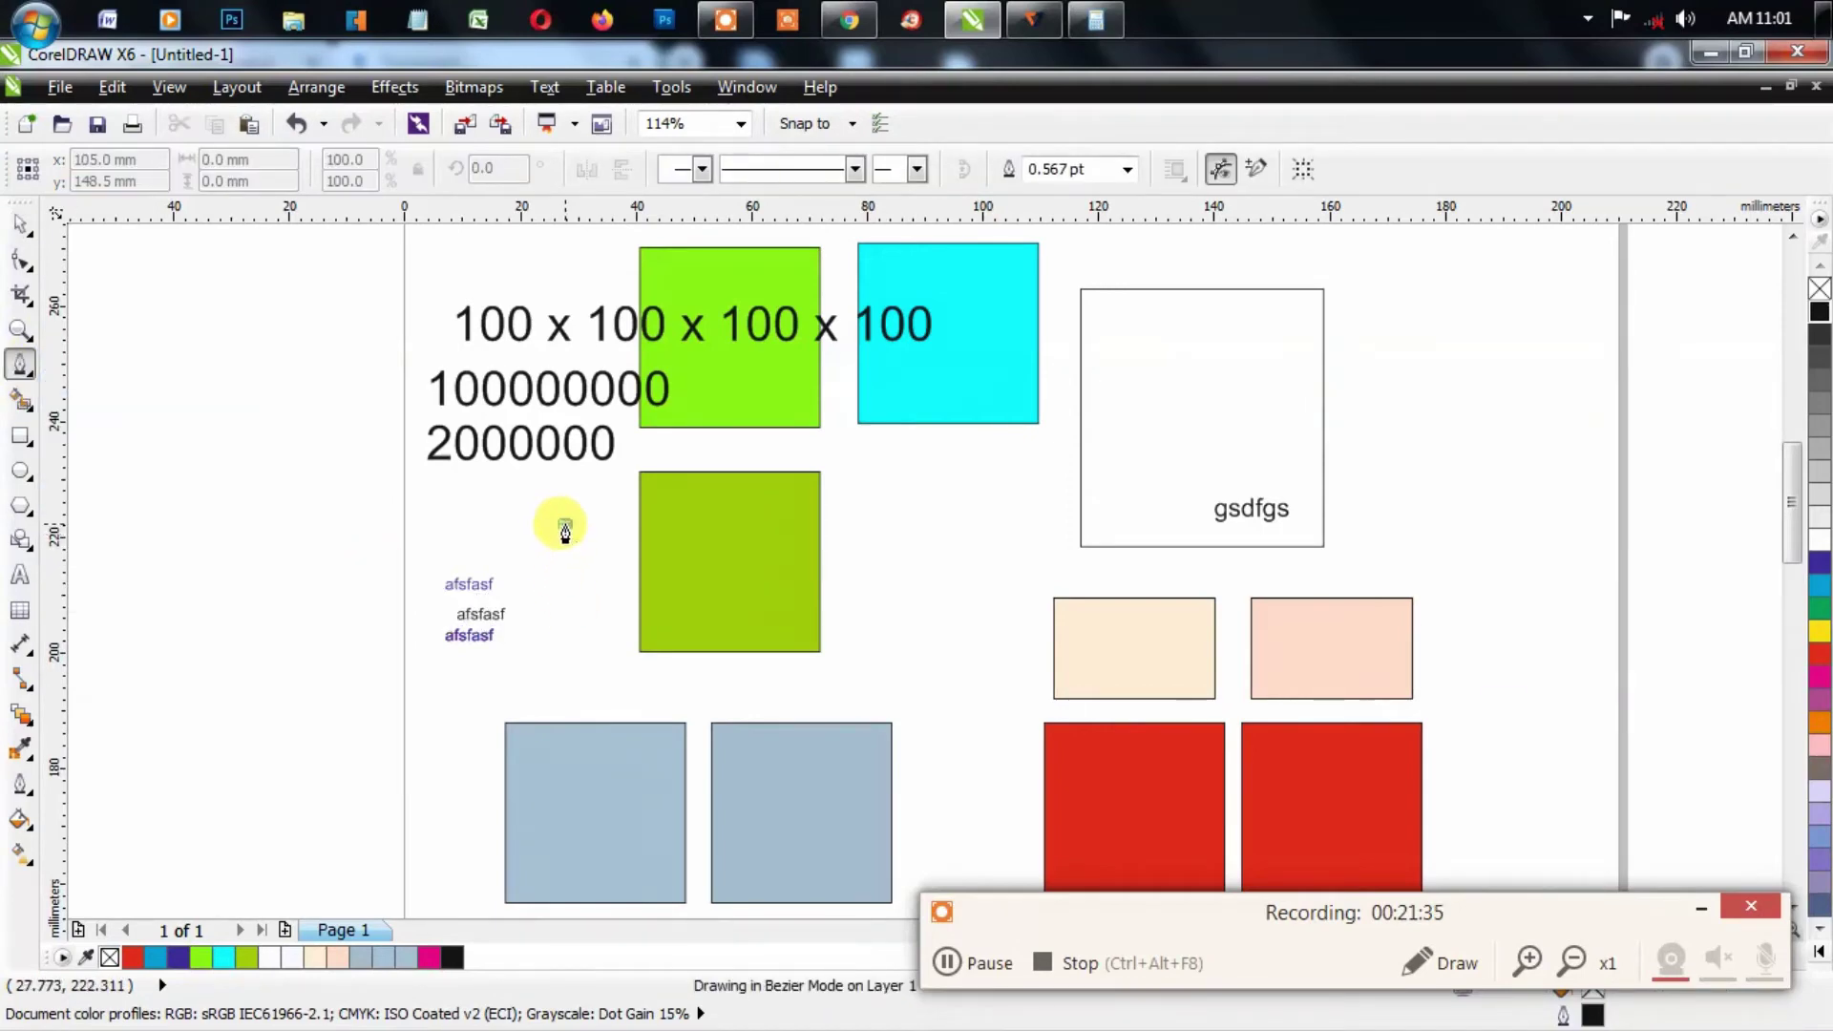
pyautogui.click(564, 634)
pyautogui.press('space')
pyautogui.scroll(4, 569, 633)
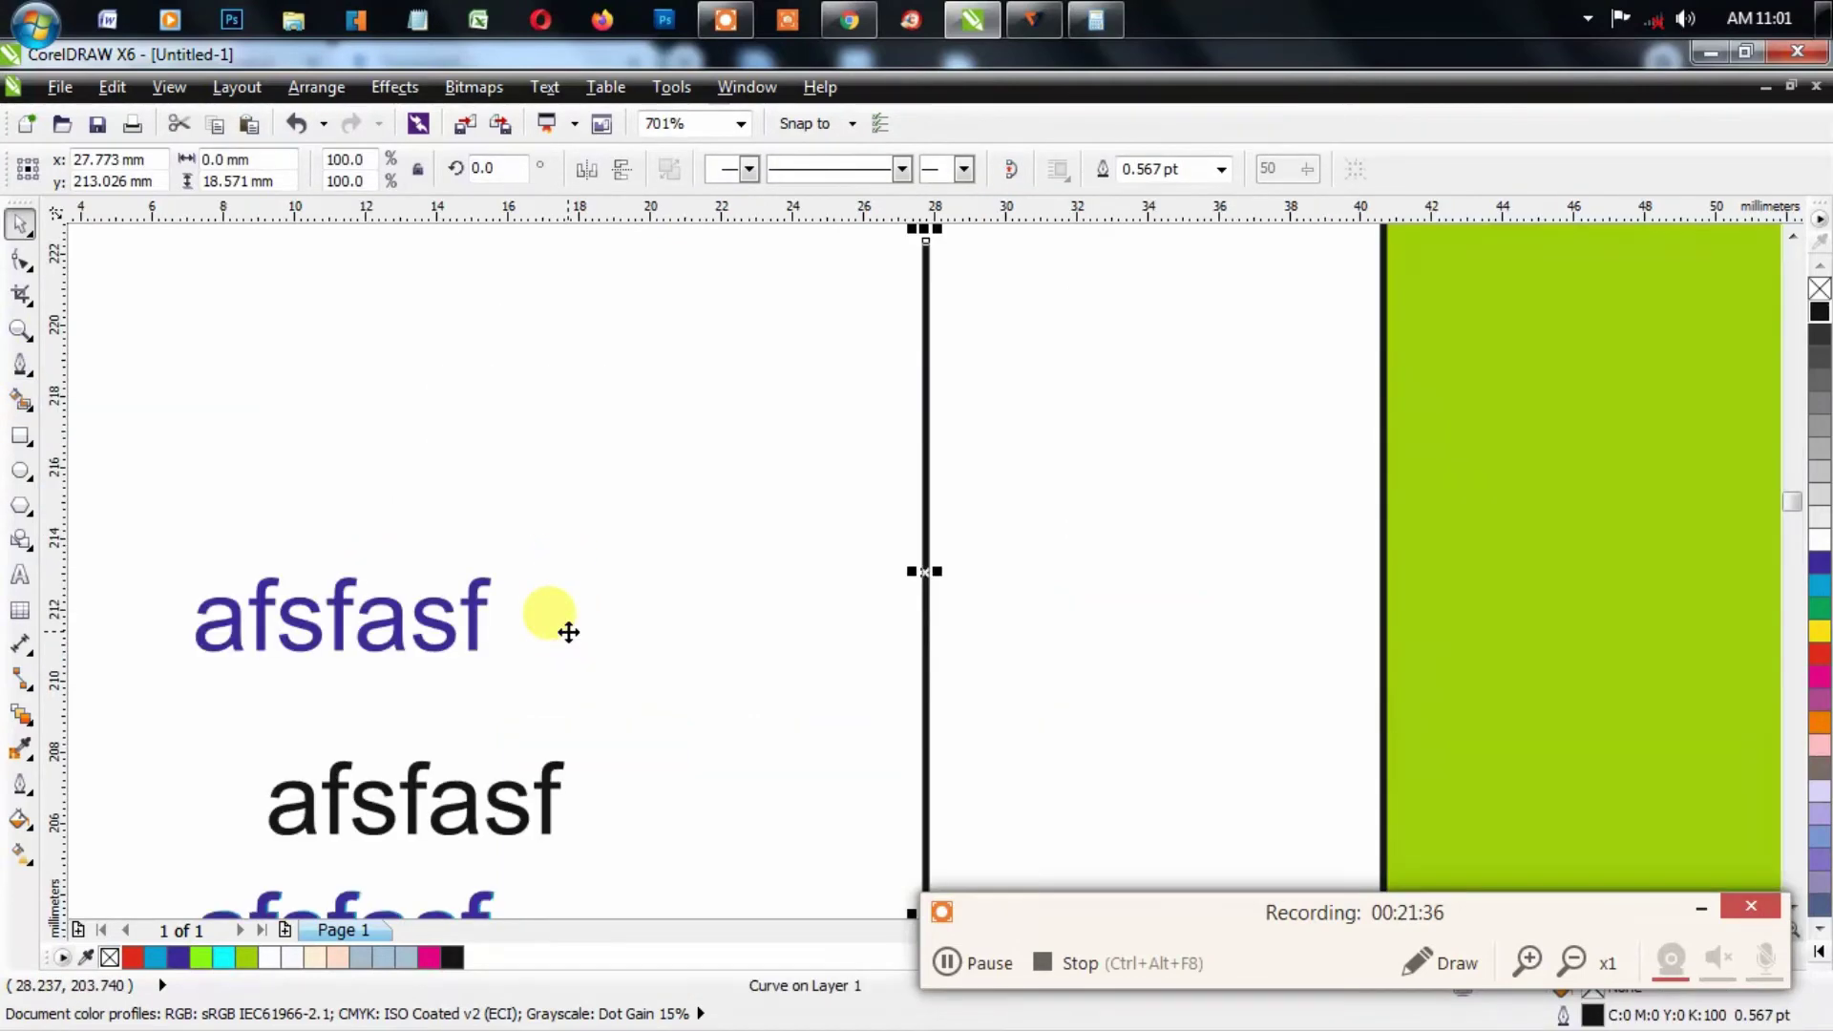
# Step: Set the vertical line's outline width to Hairline
pyautogui.press('F12')
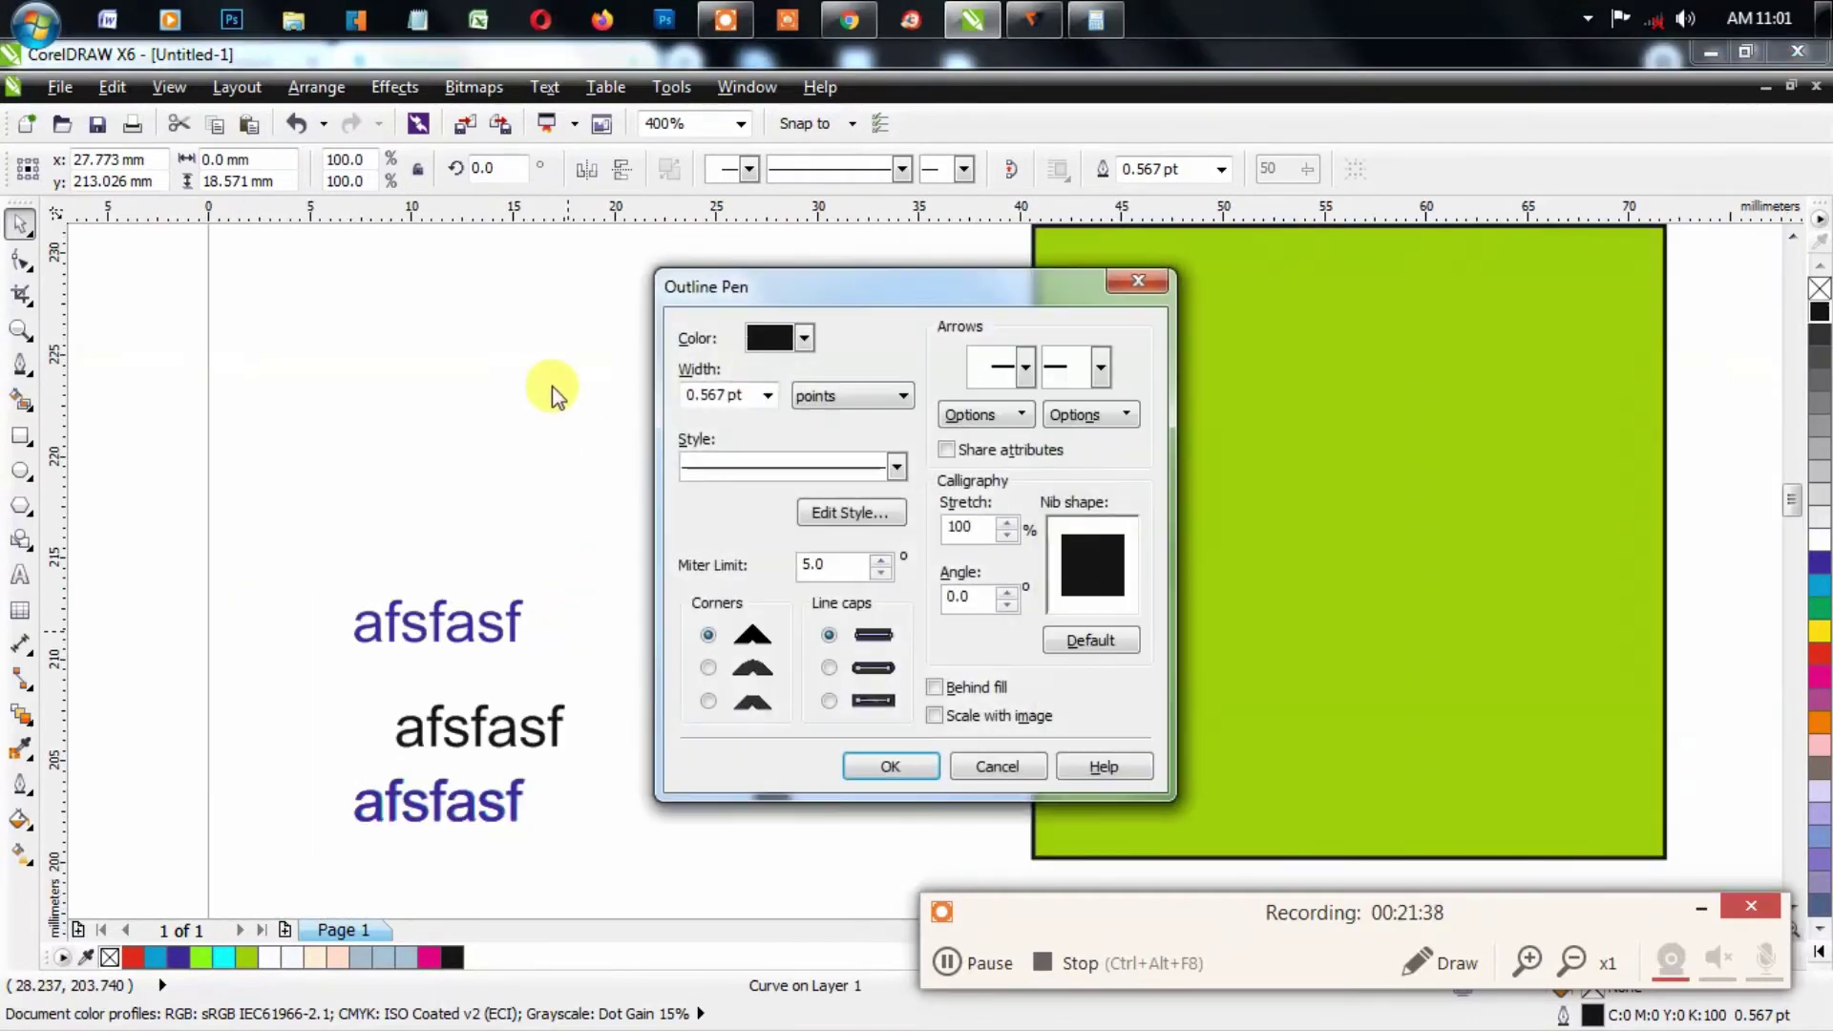
pyautogui.click(745, 394)
pyautogui.click(769, 394)
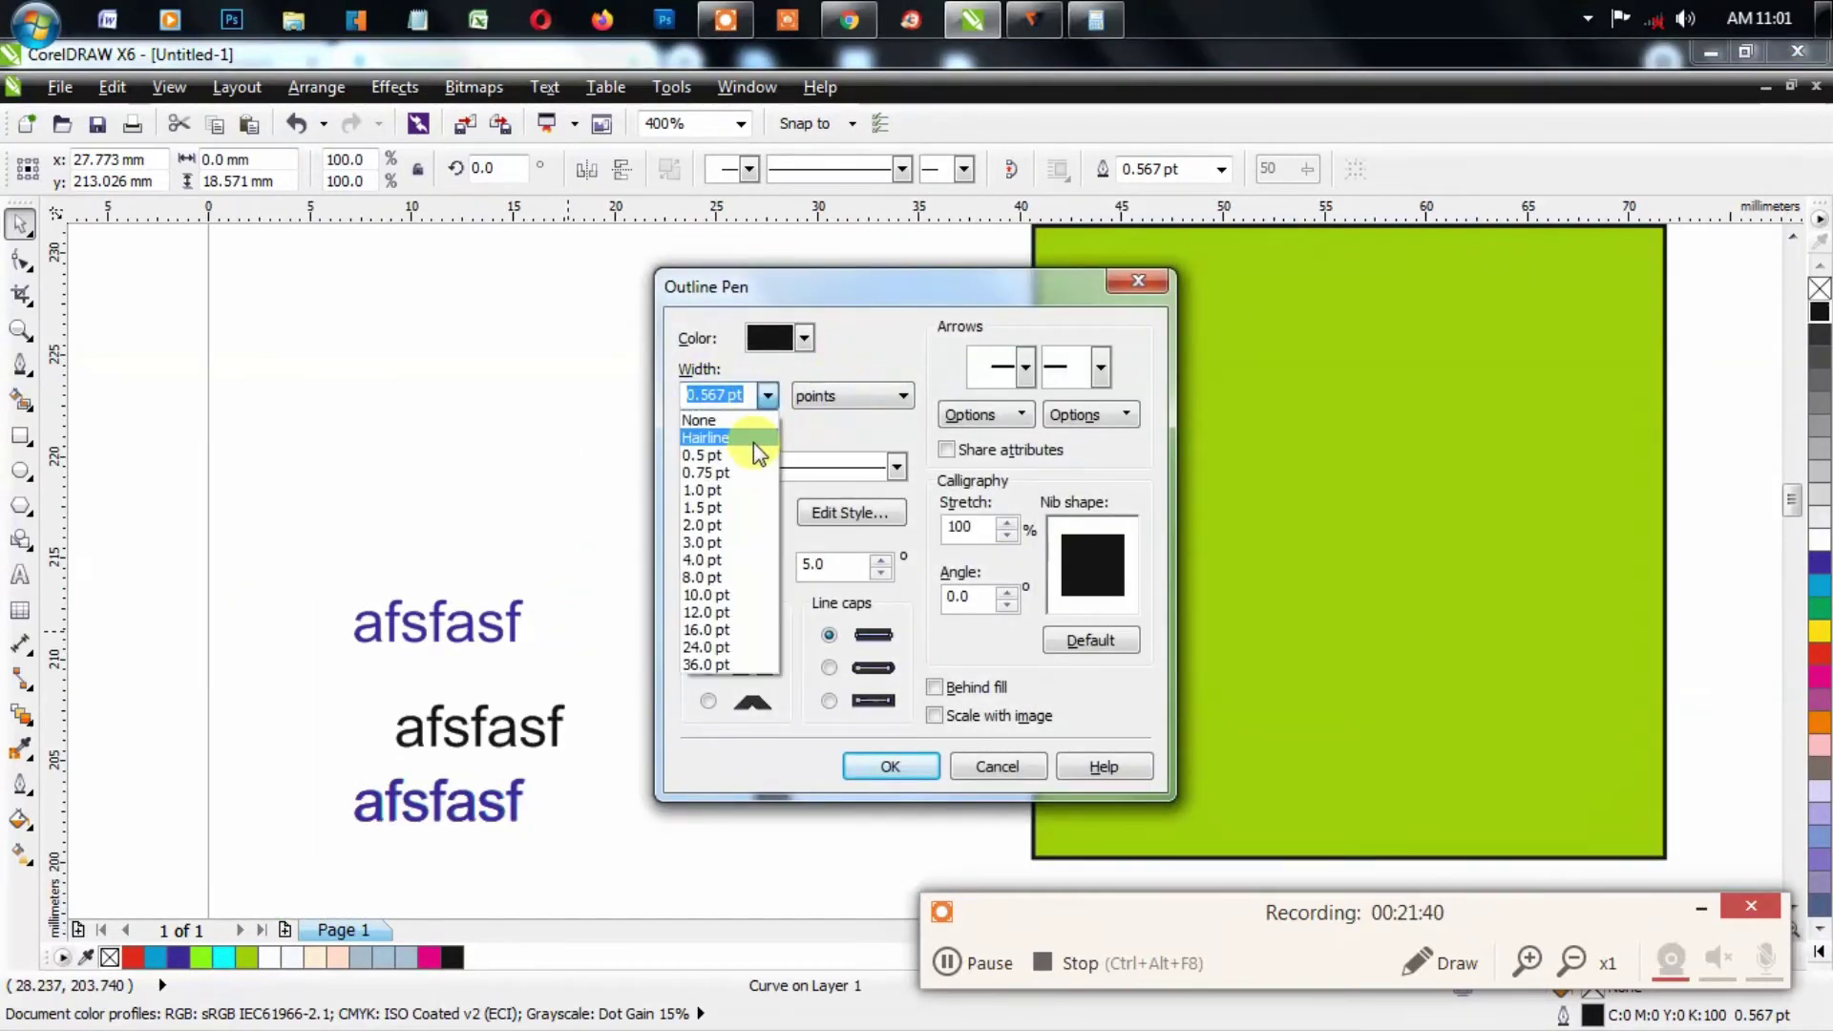
pyautogui.click(754, 434)
pyautogui.click(916, 766)
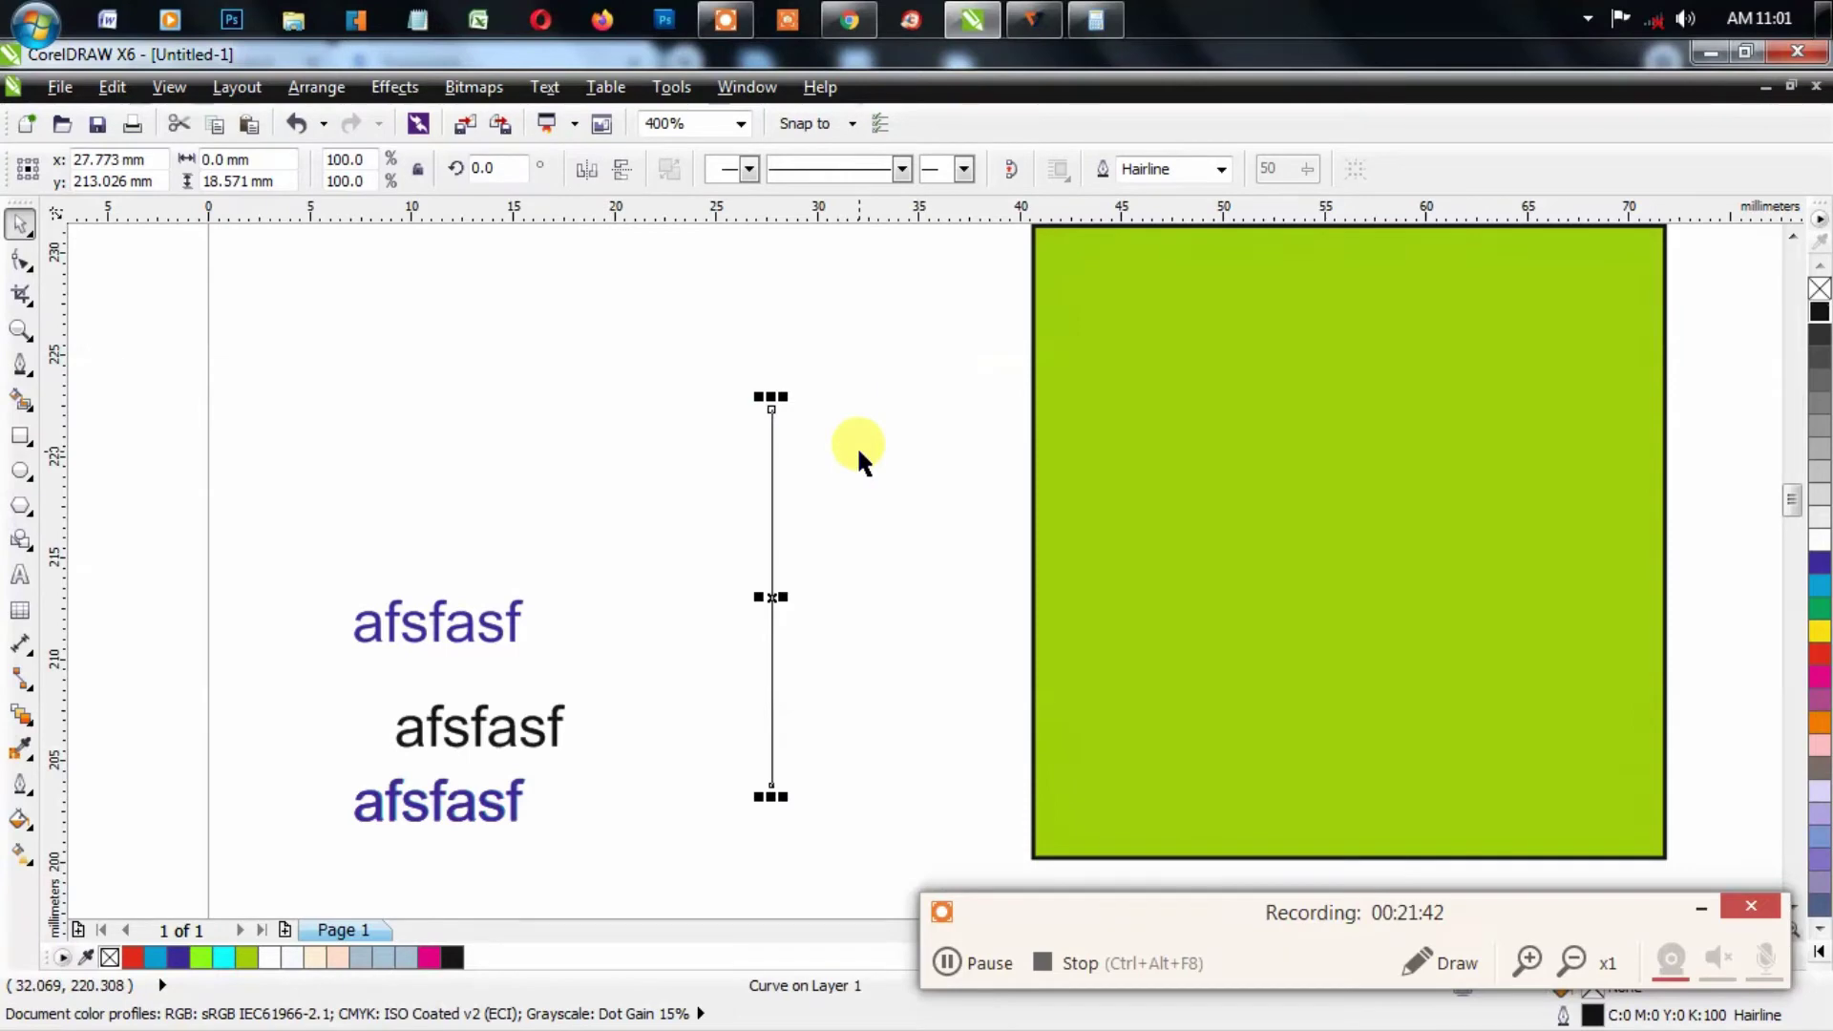
# Step: Set the vertical line's outline colour to the CMYK mix C 40, M 100, Y 100, K 0
pyautogui.press('F12')
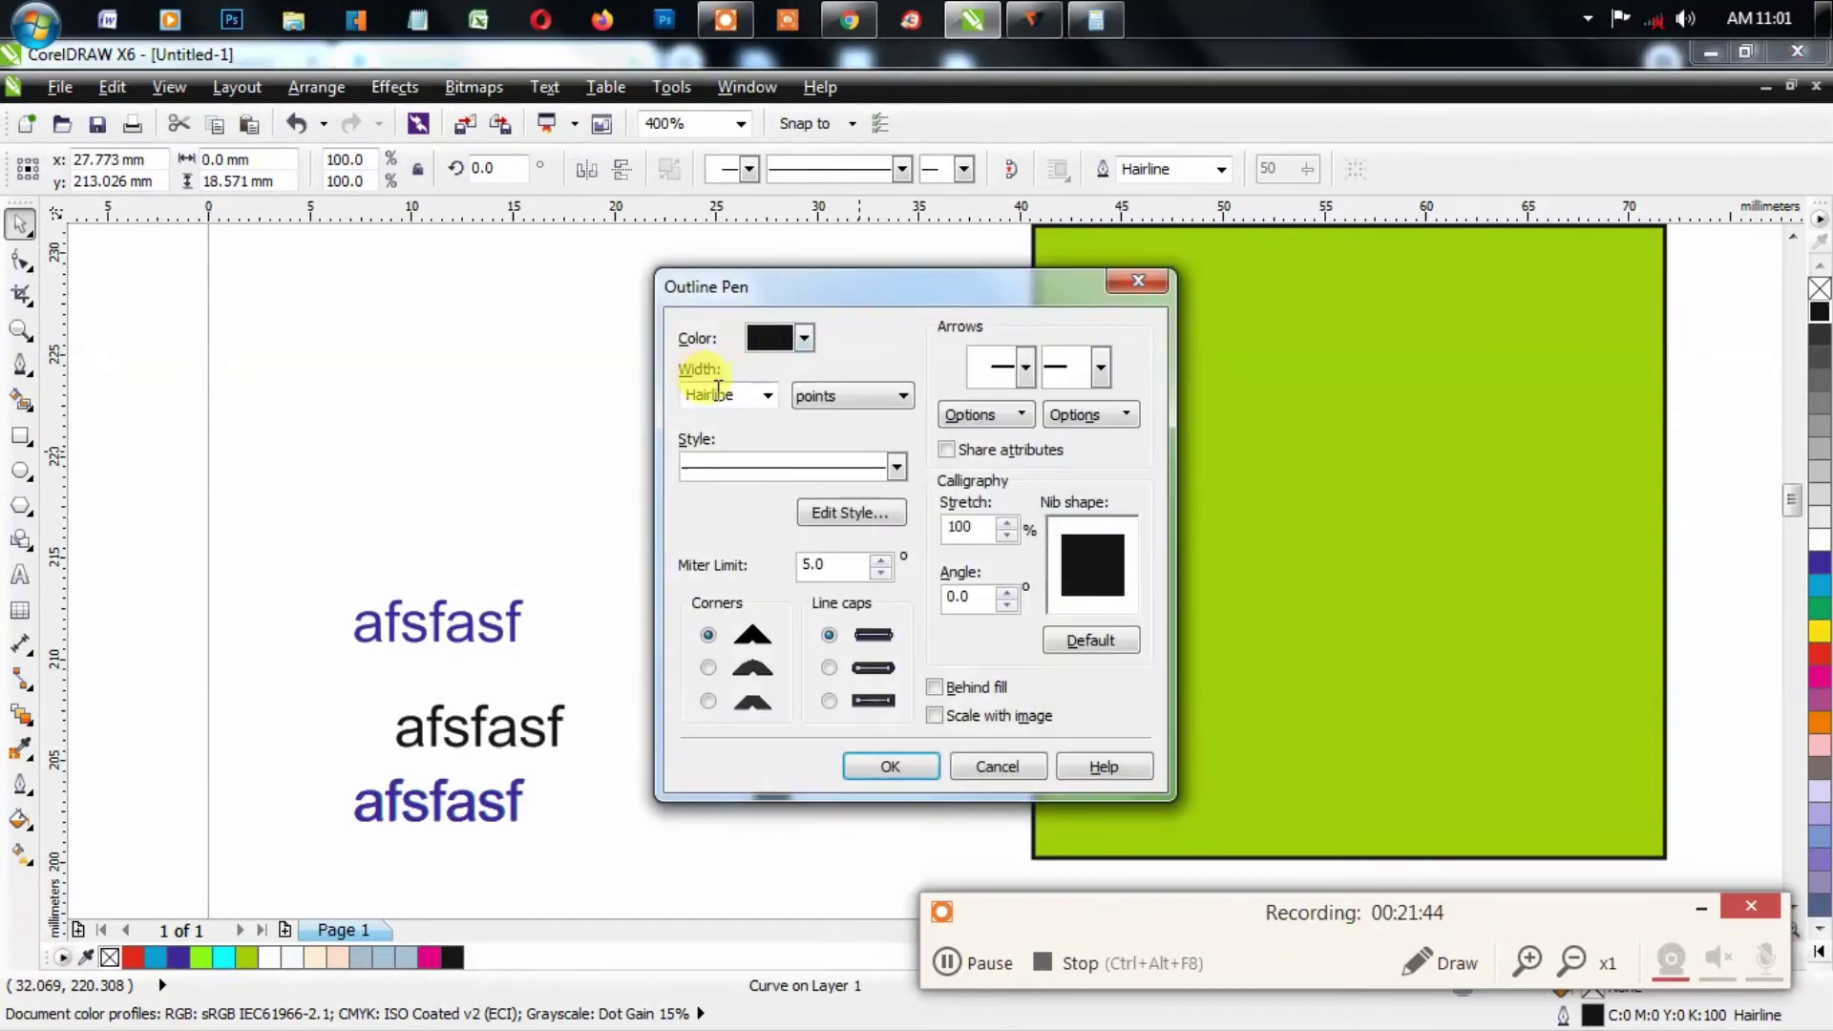
pyautogui.press('Escape')
pyautogui.hotkey('shift', 'F12')
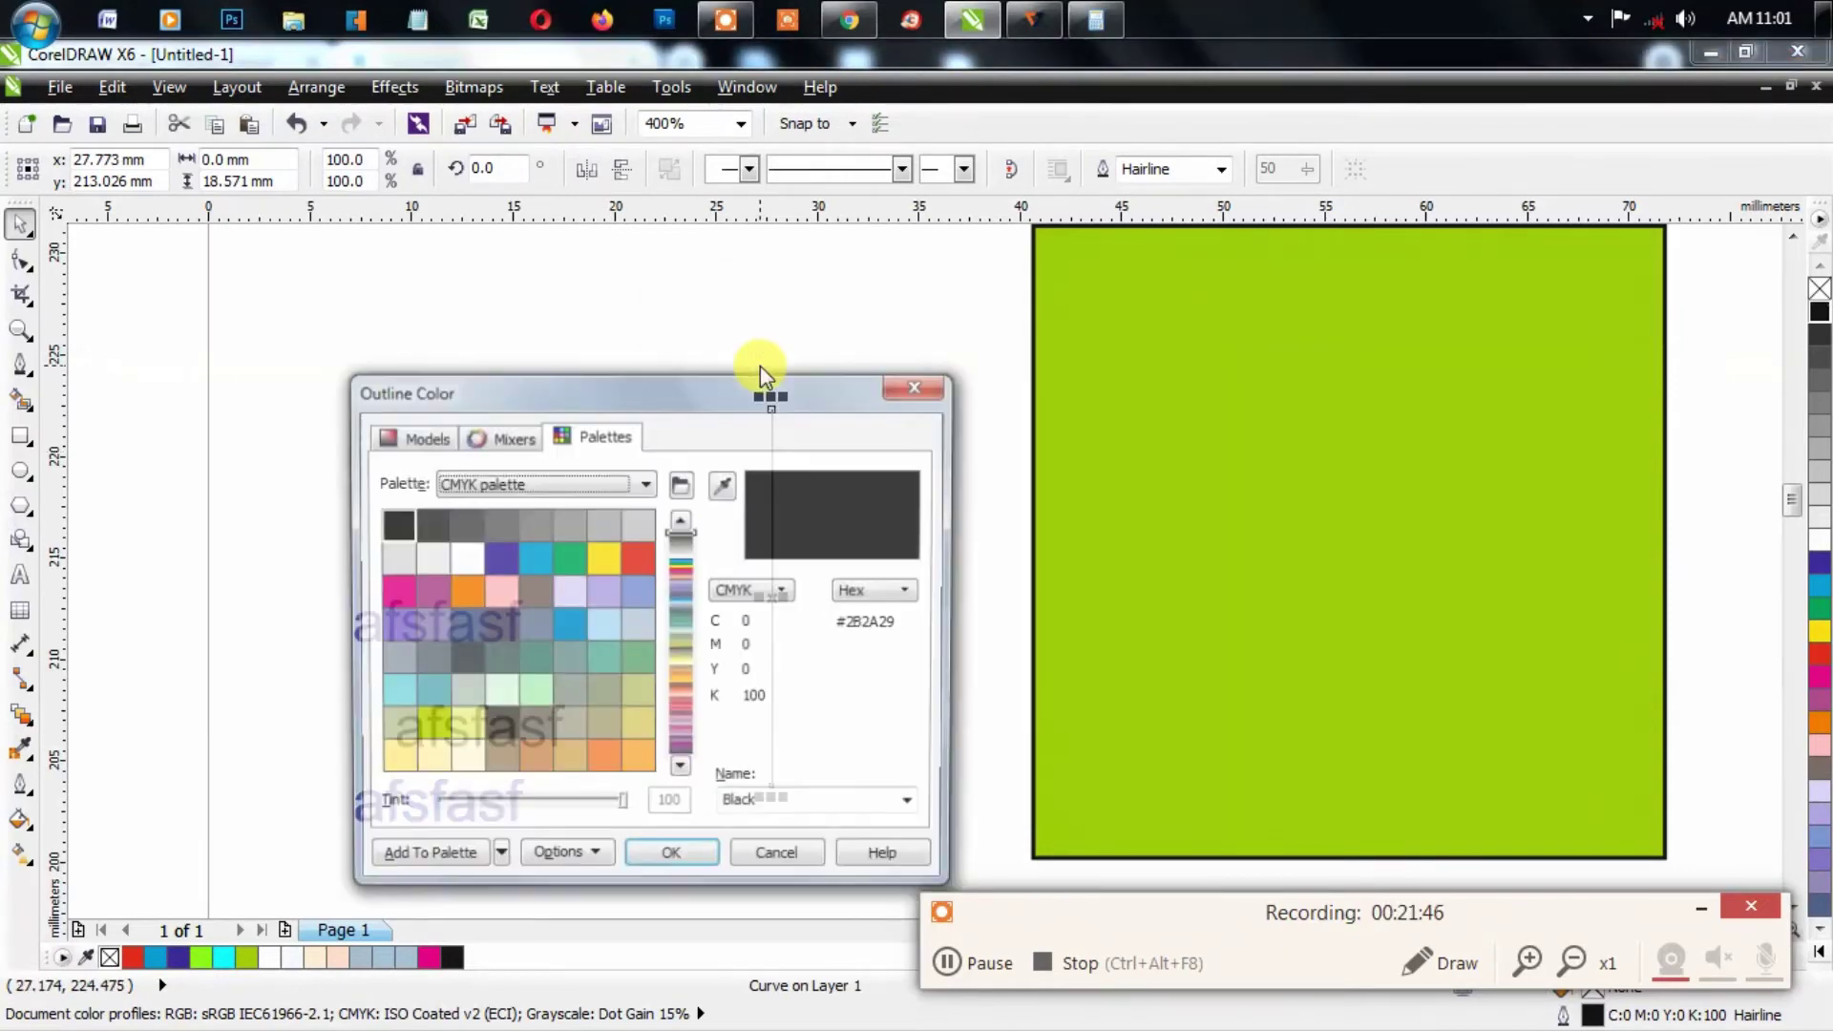
pyautogui.click(420, 436)
pyautogui.doubleClick(765, 626)
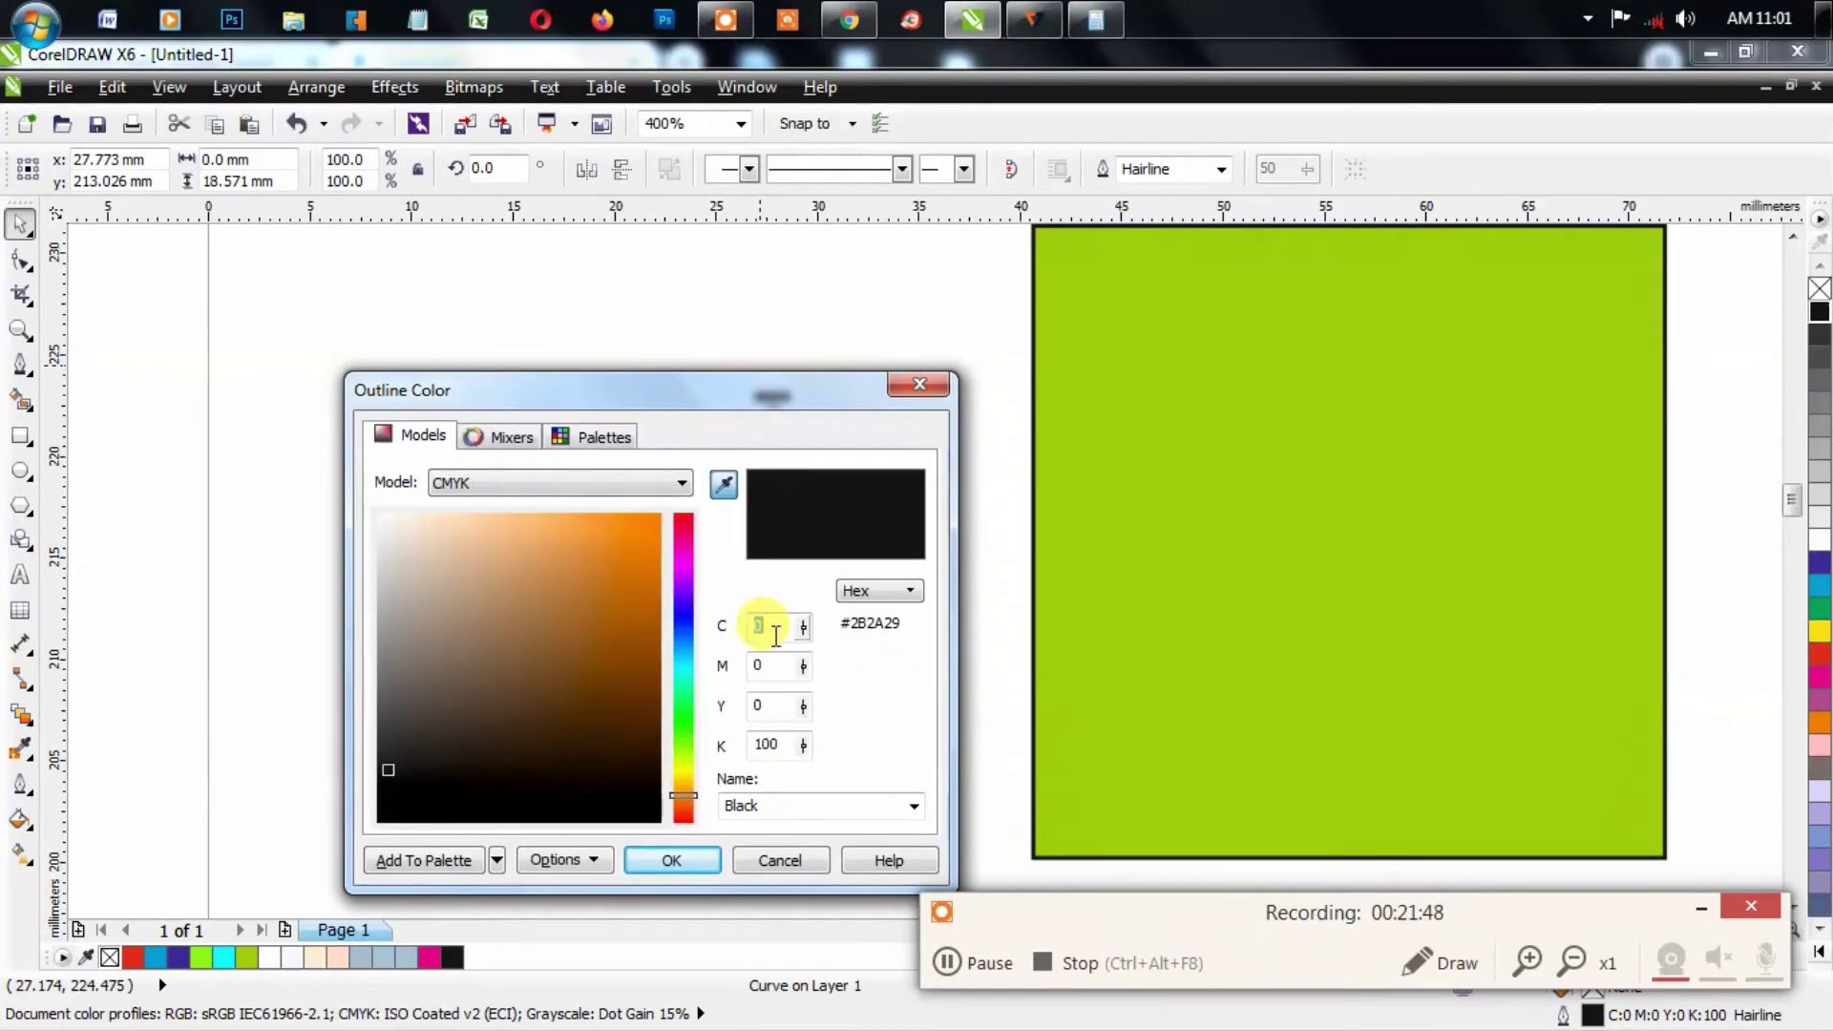
pyautogui.write('40')
pyautogui.press('Tab')
pyautogui.write('100')
pyautogui.press('Tab')
pyautogui.write('100')
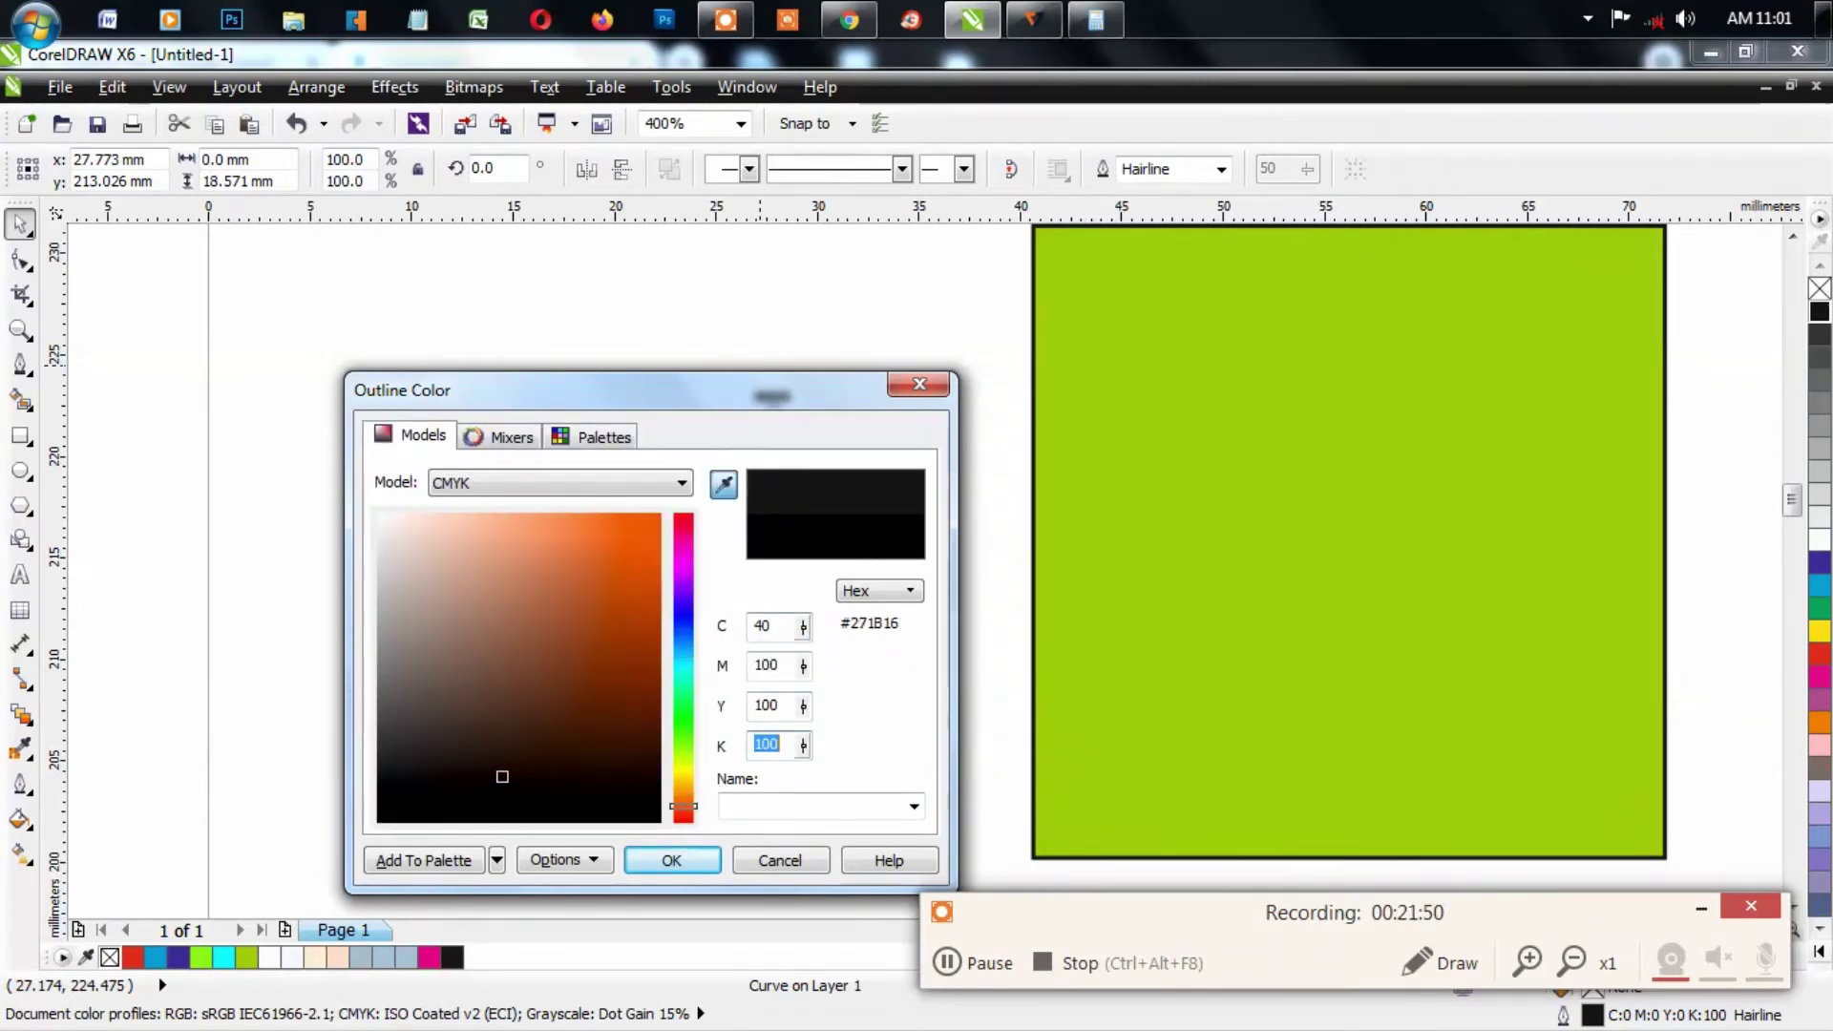
pyautogui.press('Tab')
pyautogui.write('0')
pyautogui.press('Return')
pyautogui.press('Escape')
# Step: Try a 2 pt outline width on the dark red vertical line and settle on 1 pt
pyautogui.scroll(2, 773, 639)
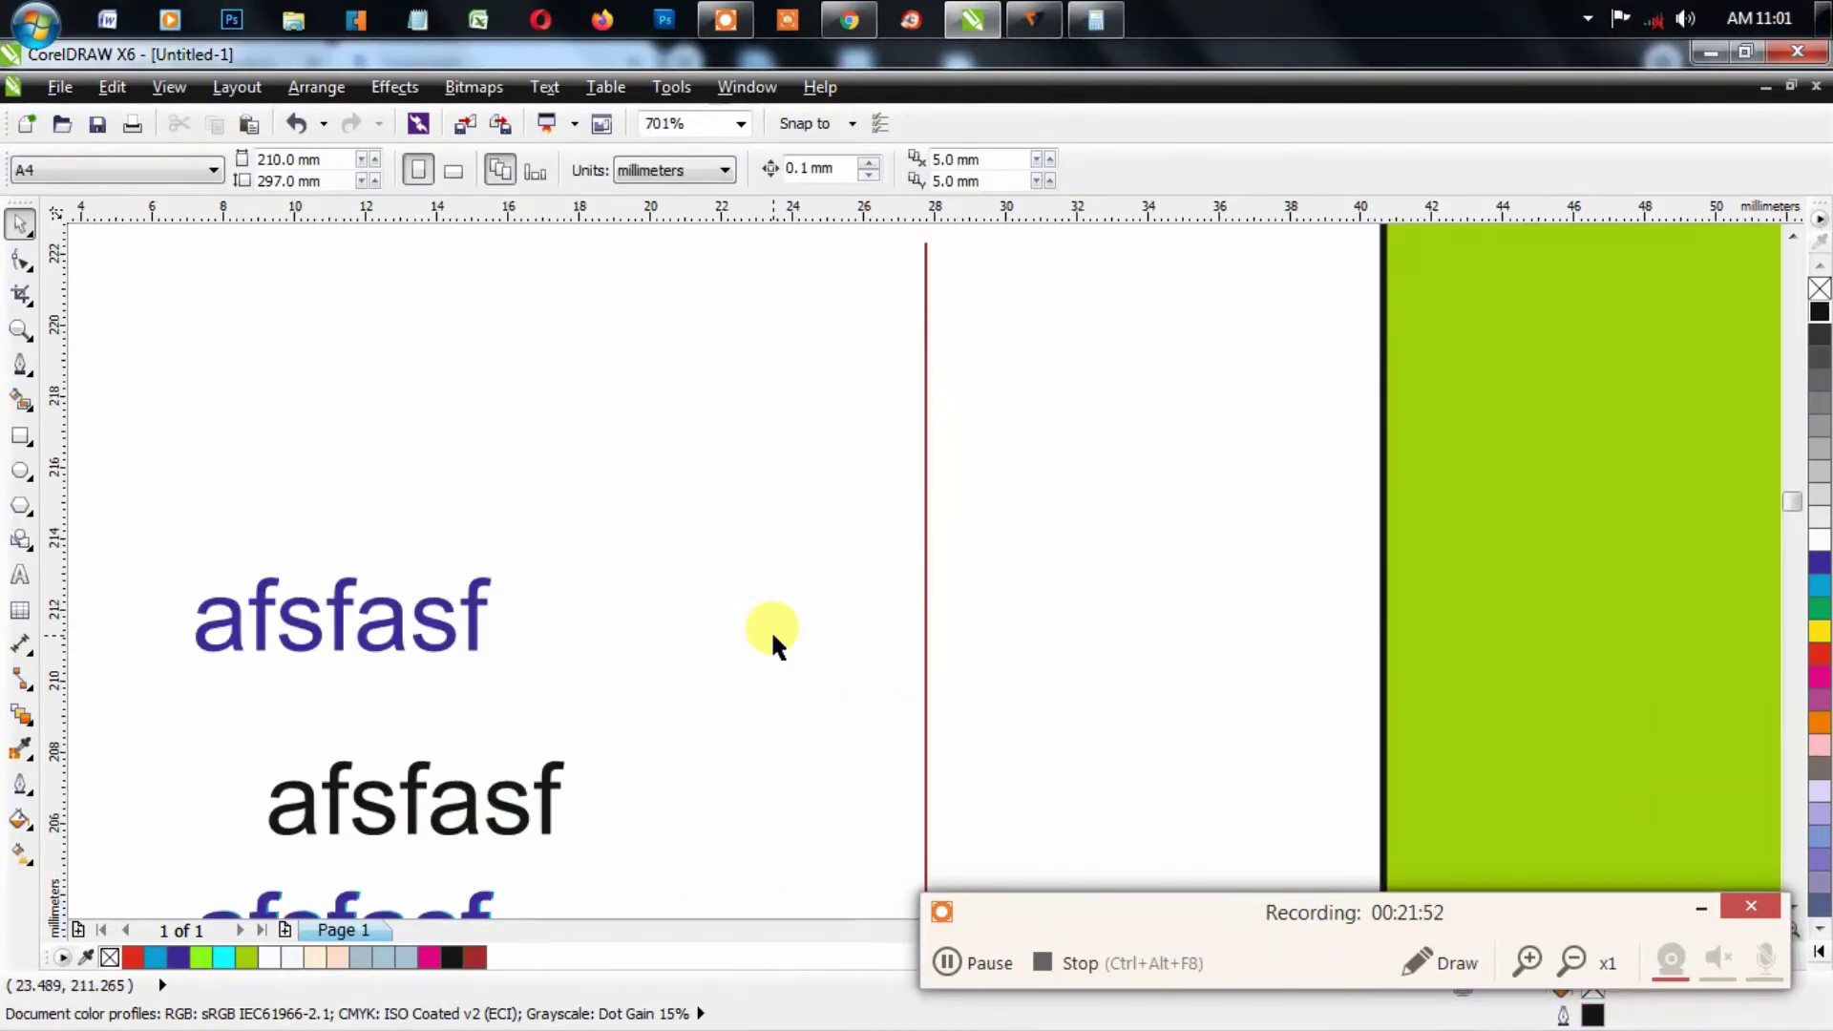
pyautogui.click(927, 469)
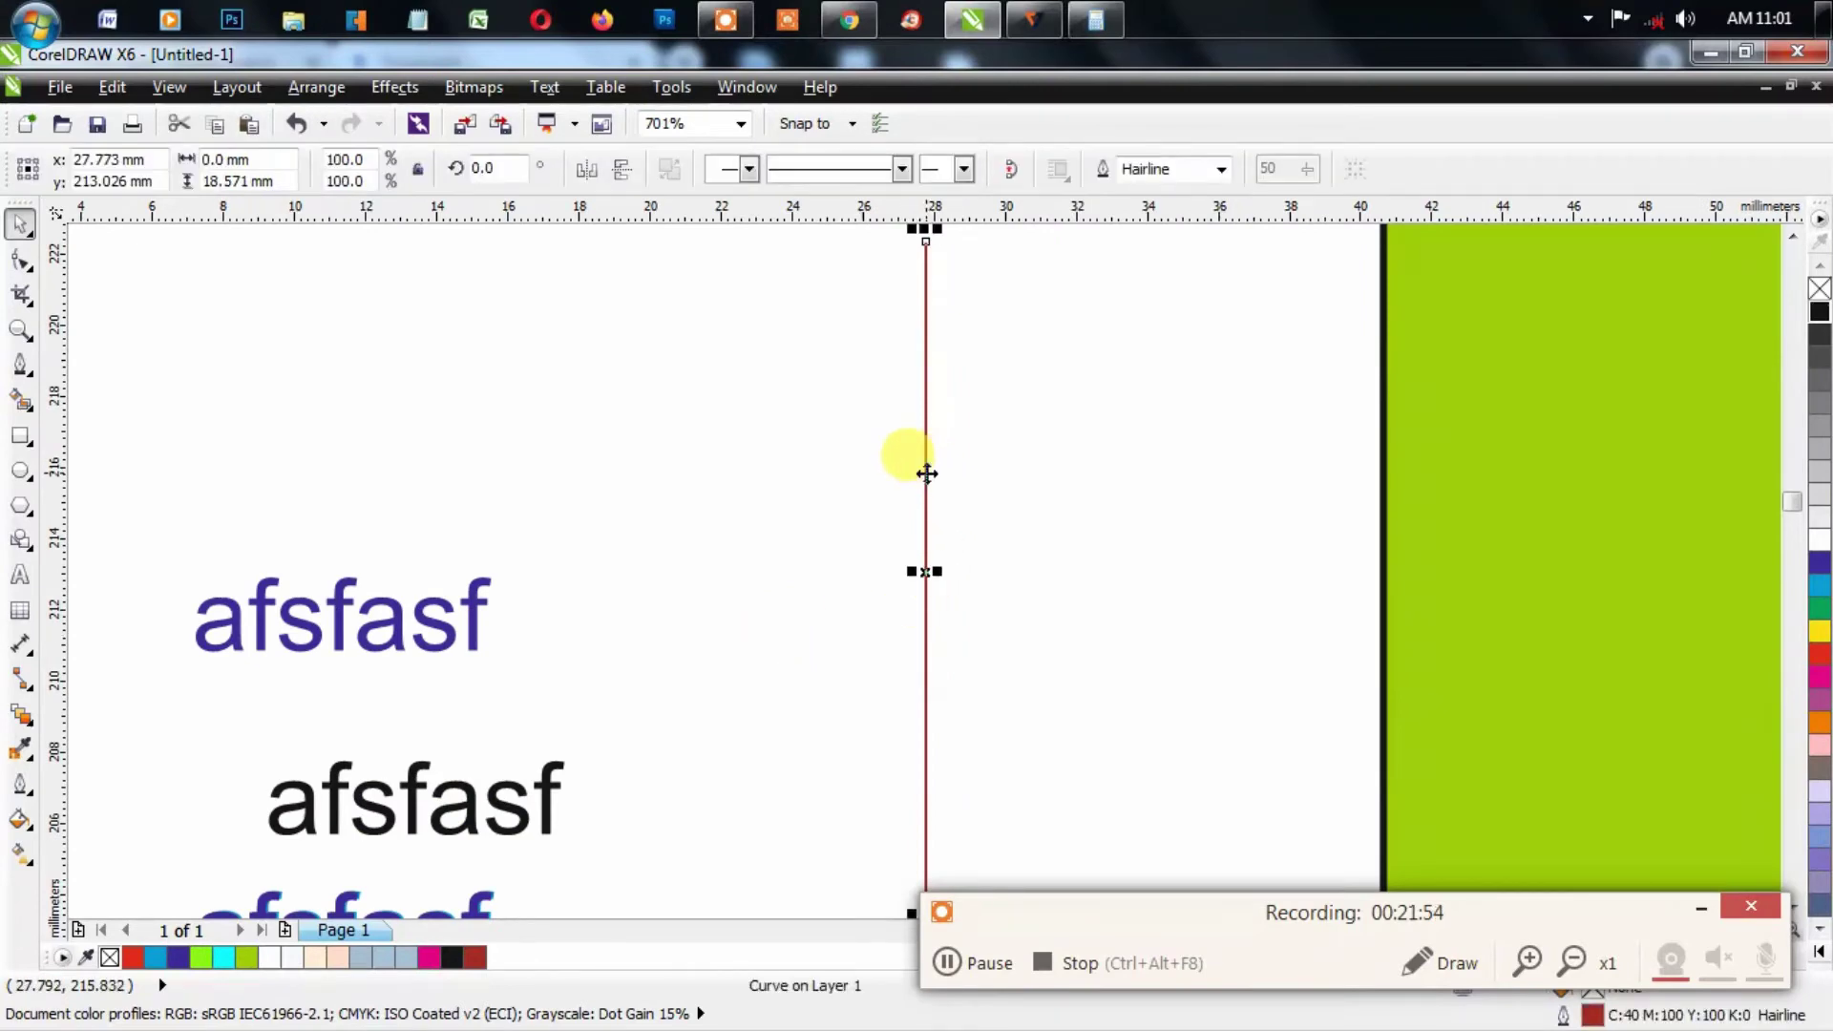
pyautogui.press('F12')
pyautogui.write('2')
pyautogui.press('Return')
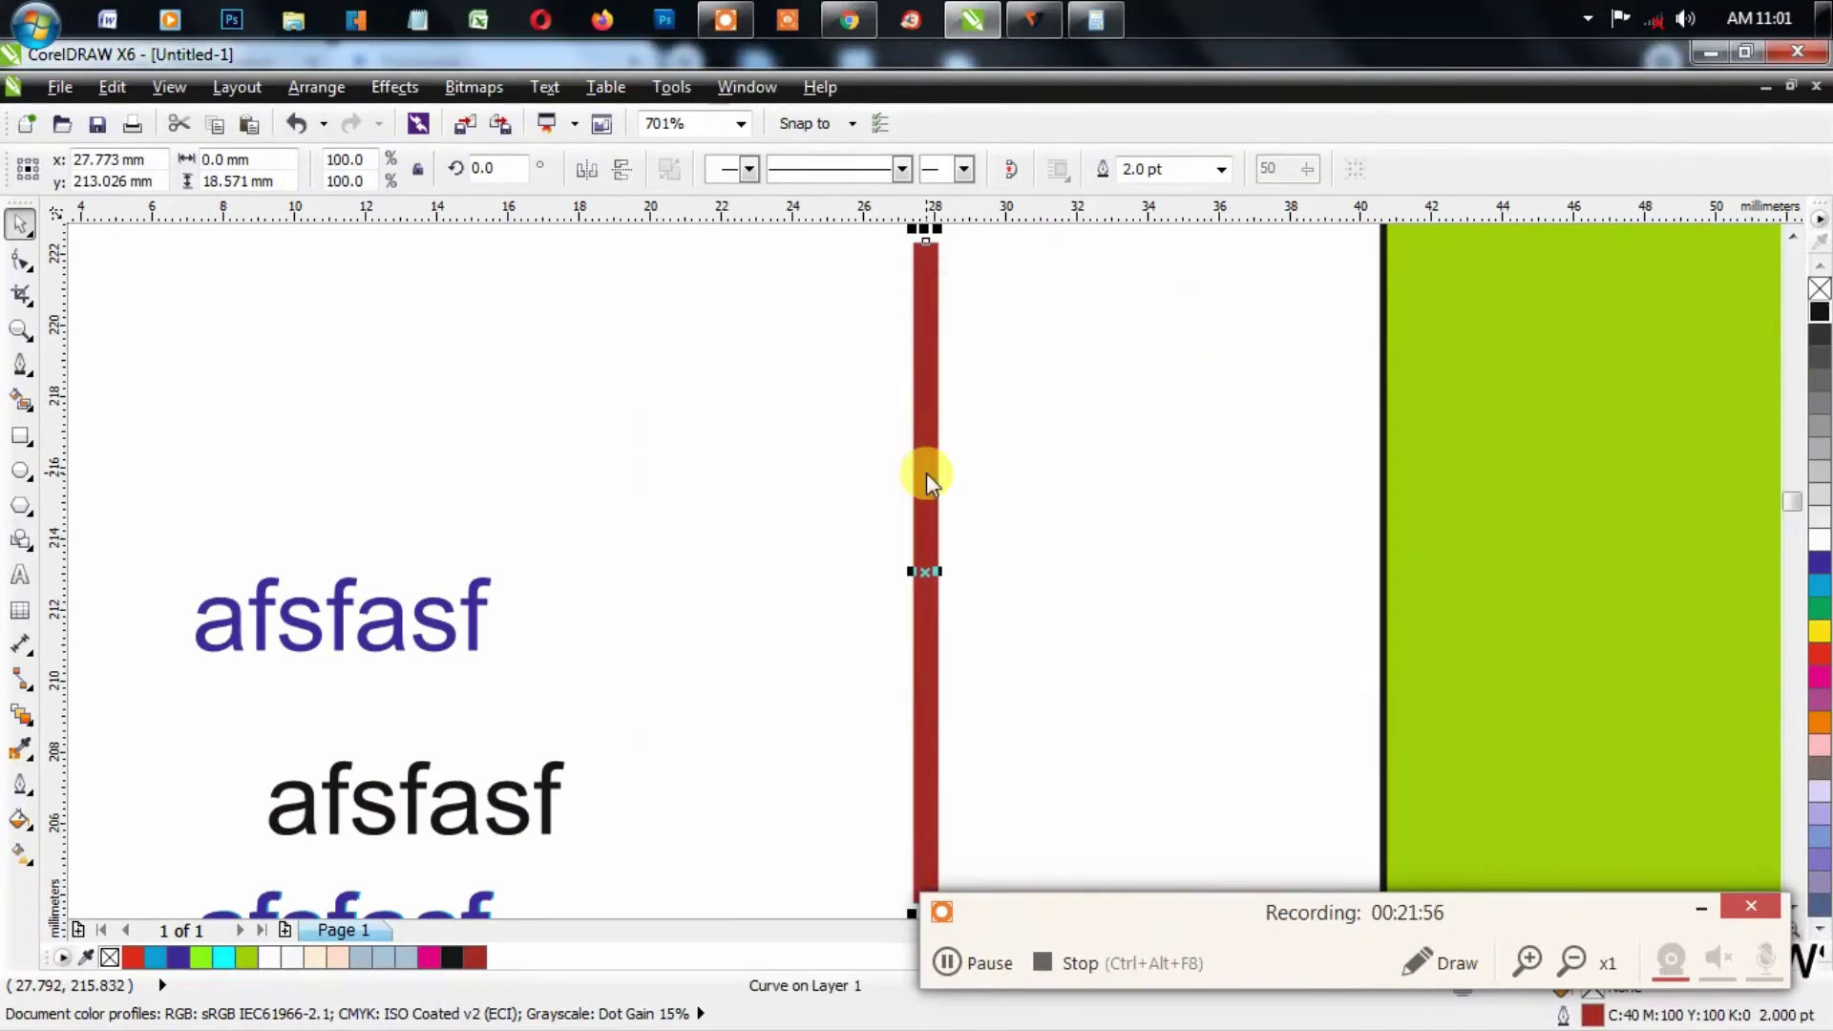
pyautogui.press('F12')
pyautogui.write('1')
pyautogui.press('Return')
pyautogui.scroll(-2, 926, 473)
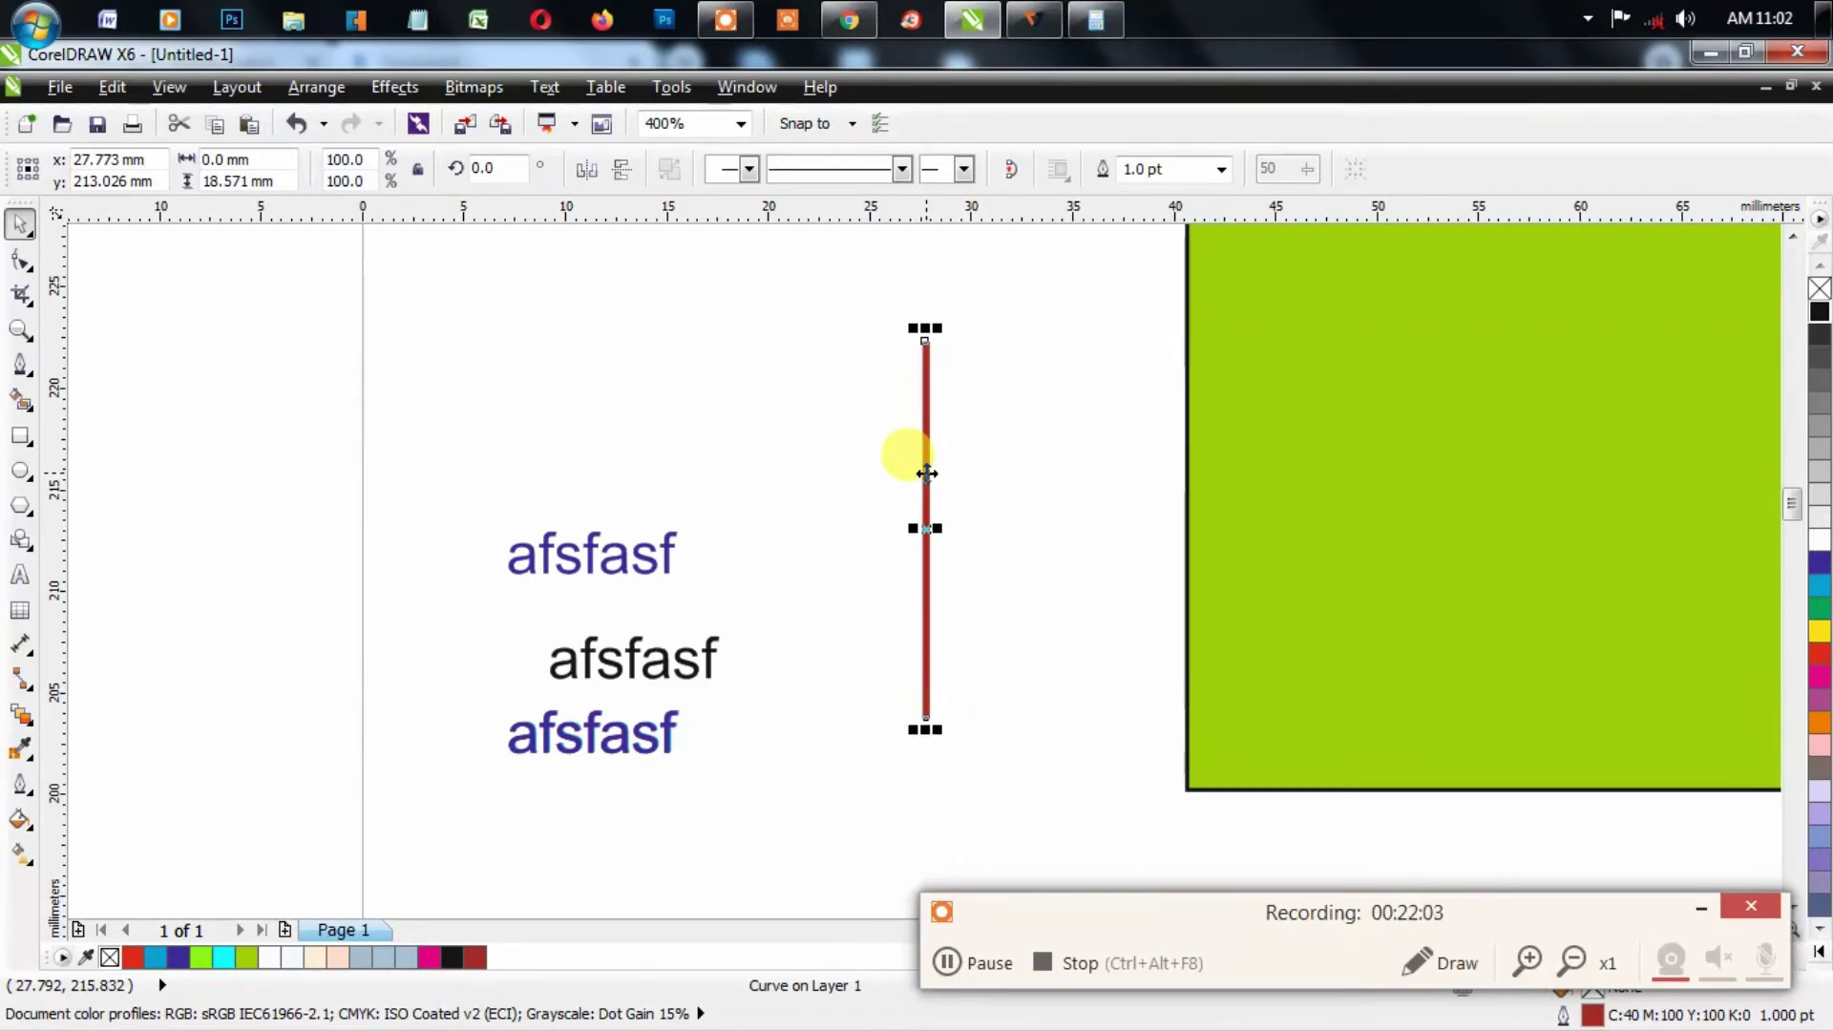
pyautogui.press('F3')
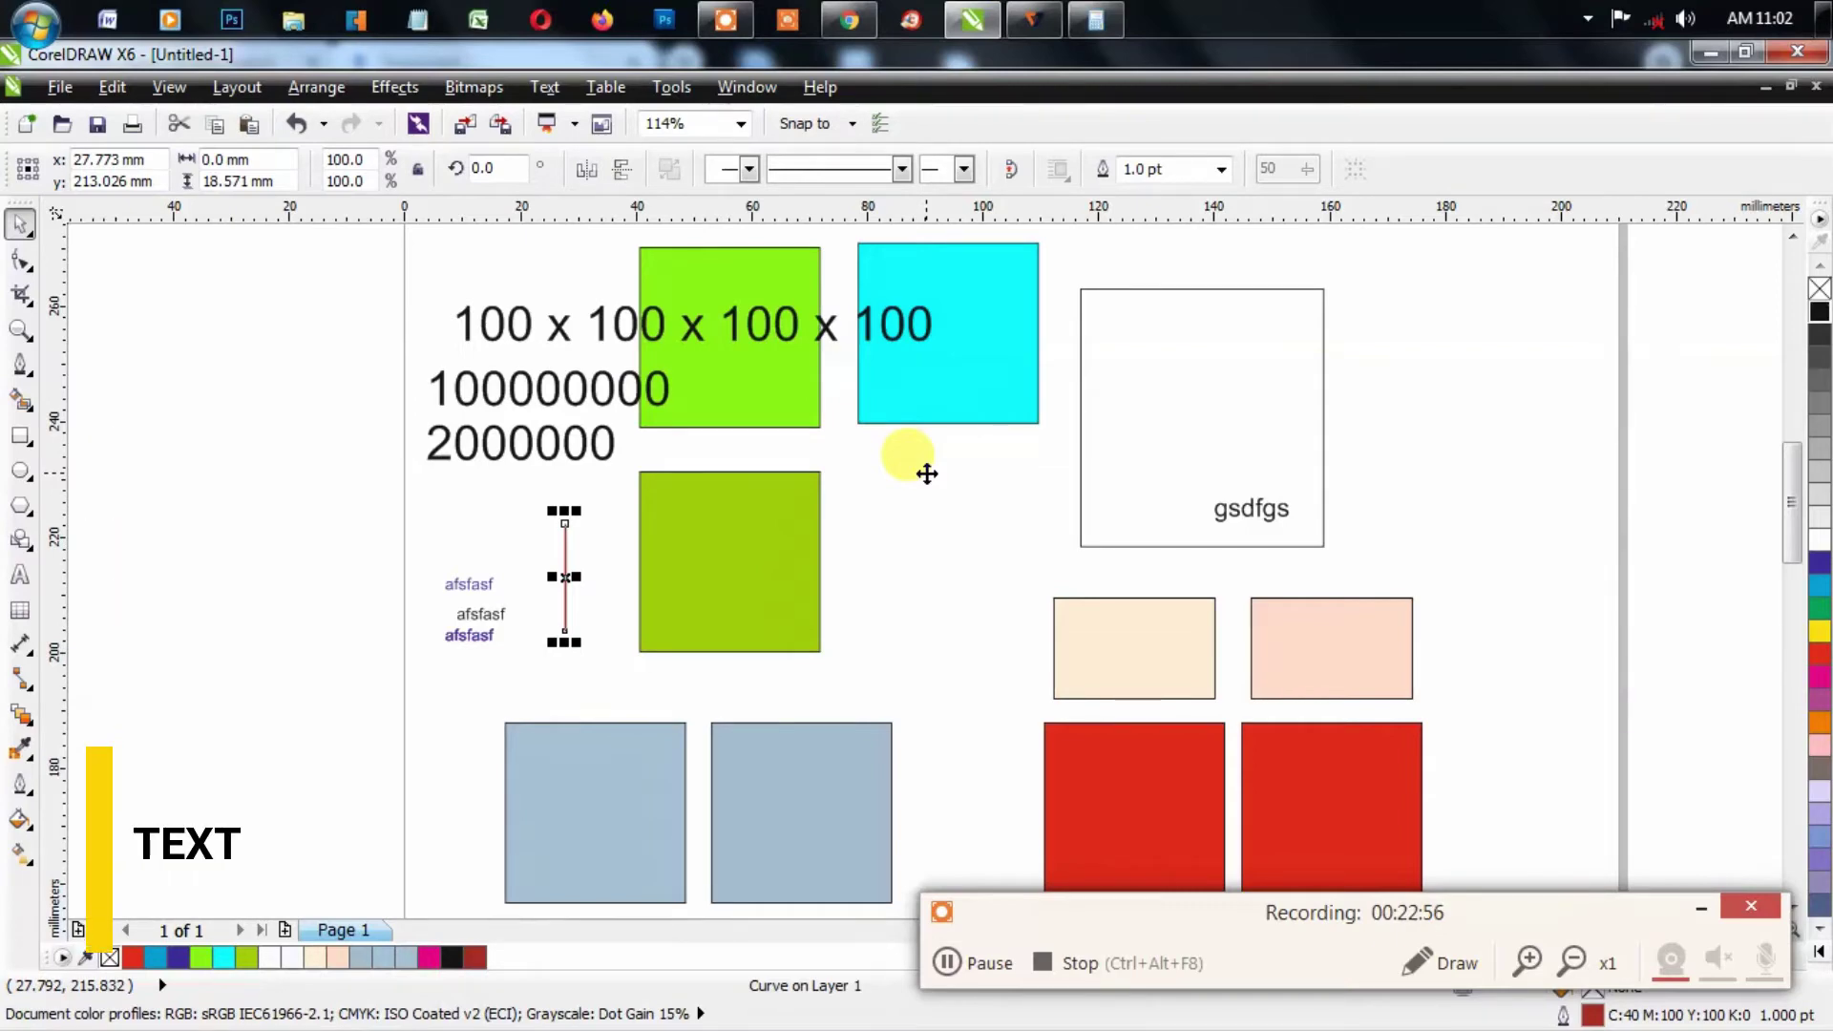
# Step: Add the 24 pt Arial text "fsdas" below the cyan square, beside the olive green square
pyautogui.click(19, 574)
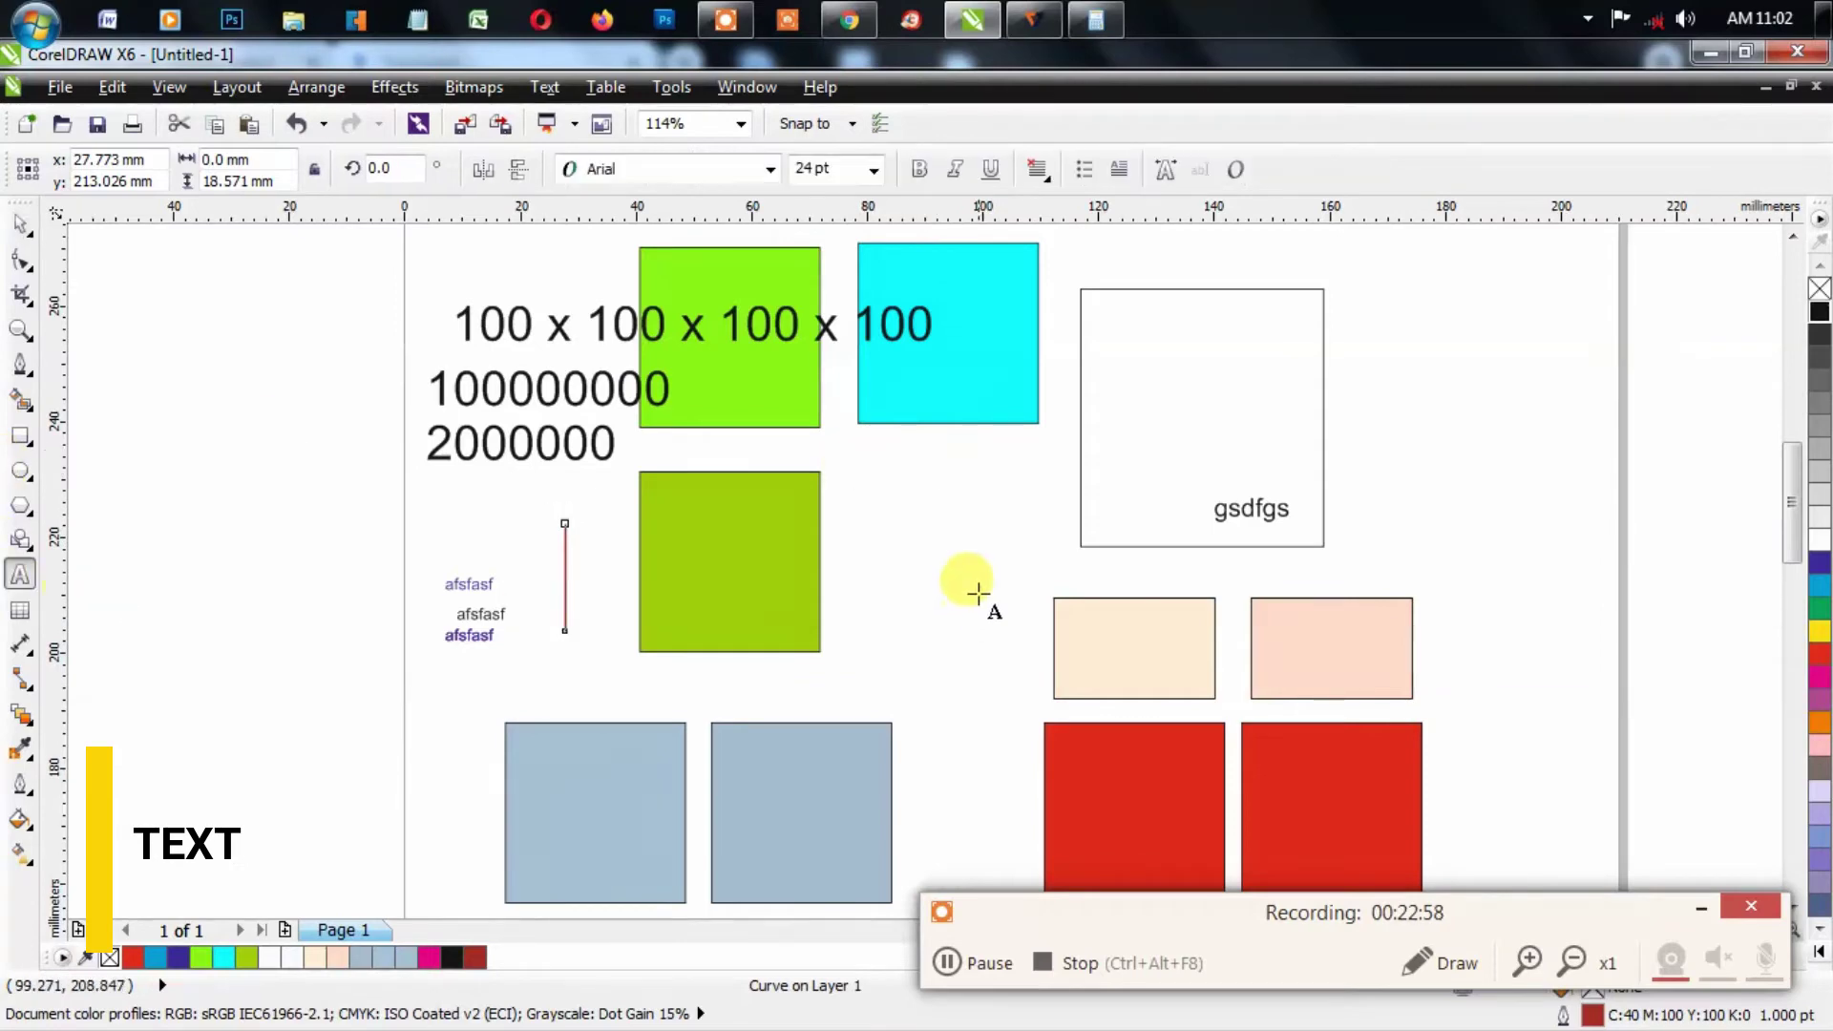
pyautogui.click(917, 516)
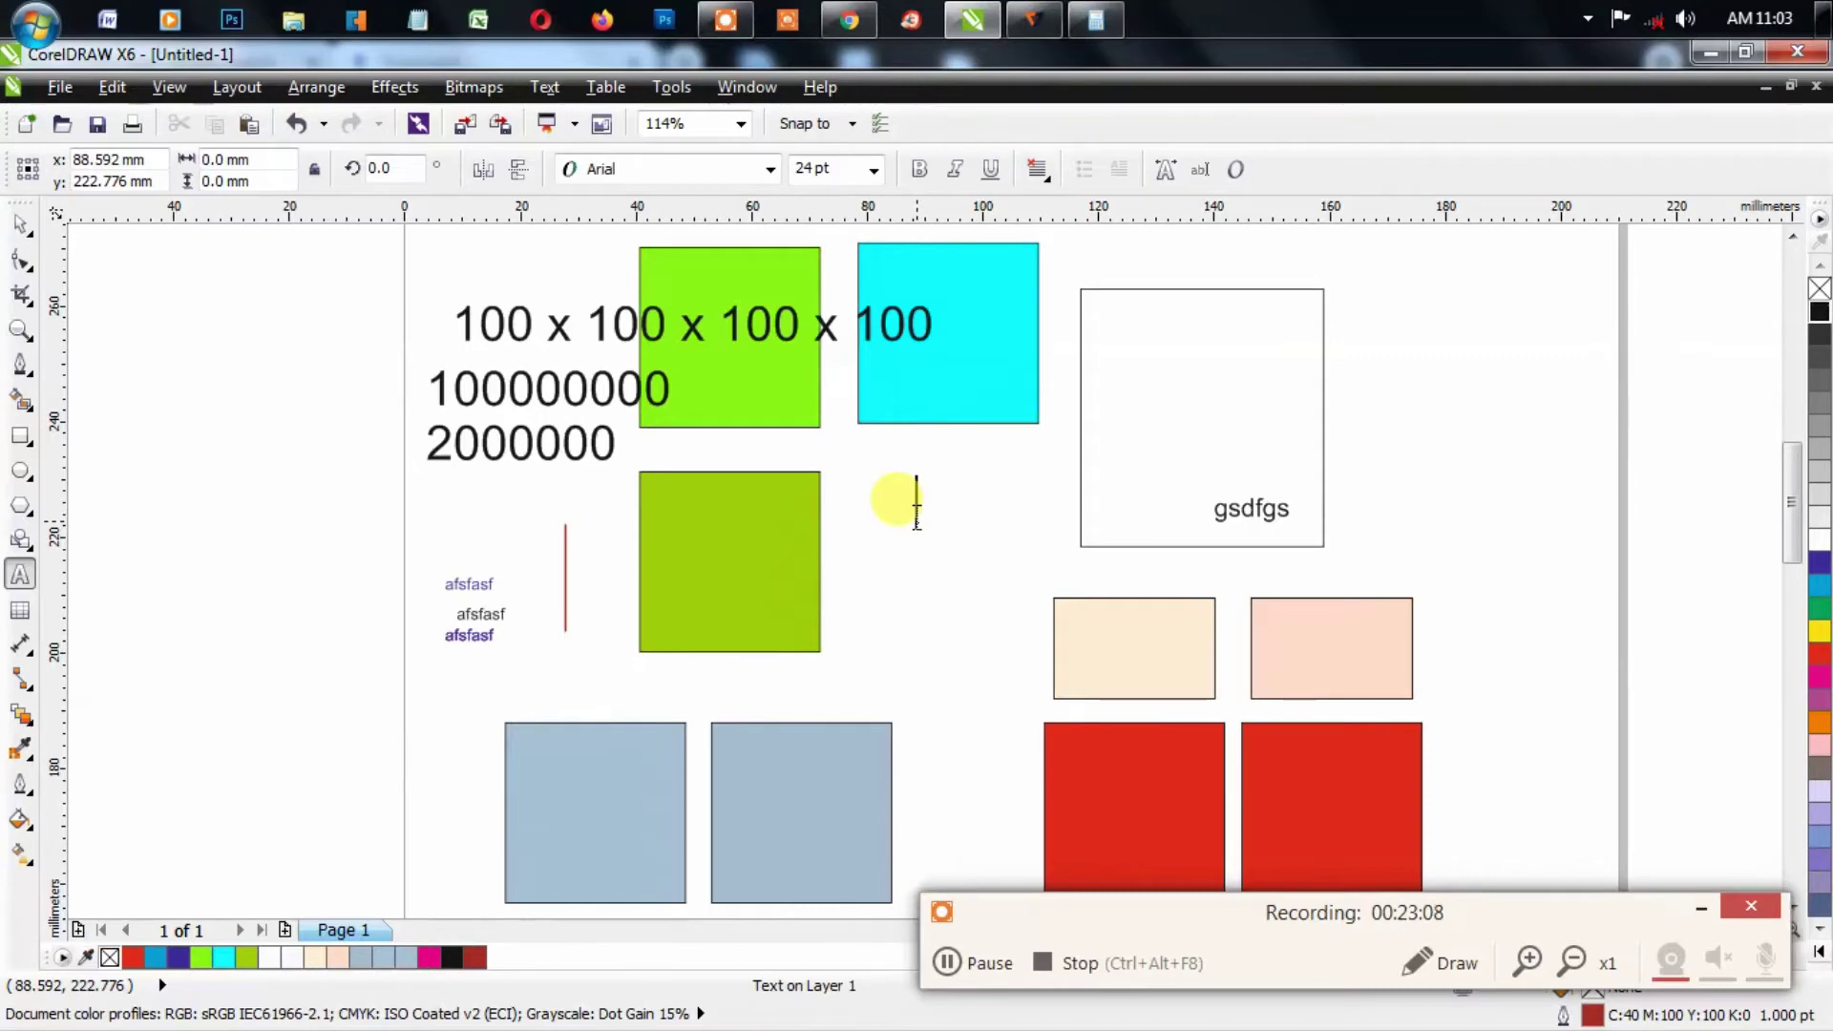
pyautogui.write('fsdas')
pyautogui.hotkey('ctrl', 'space')
pyautogui.moveTo(952, 507); pyautogui.dragTo(899, 538)
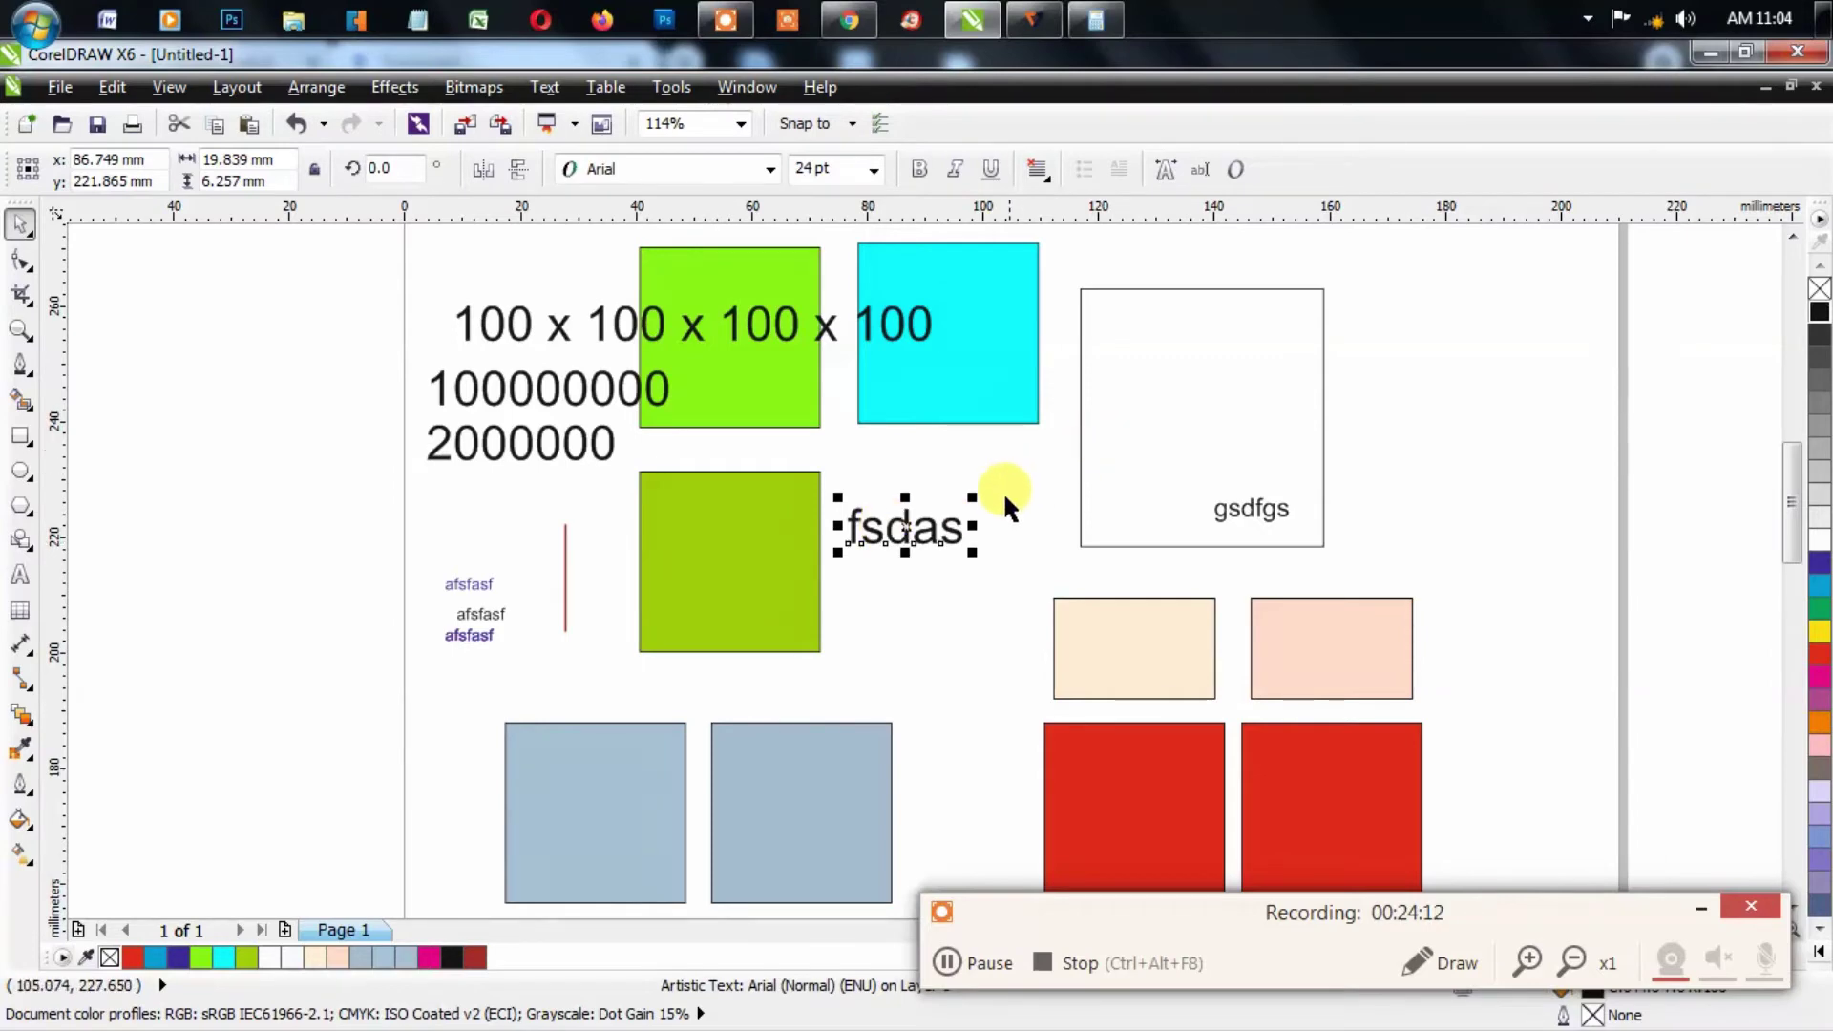
# Step: Scale up the "fsdas" text freehand and round its font size to 33 pt
pyautogui.moveTo(971, 497); pyautogui.dragTo(1014, 432)
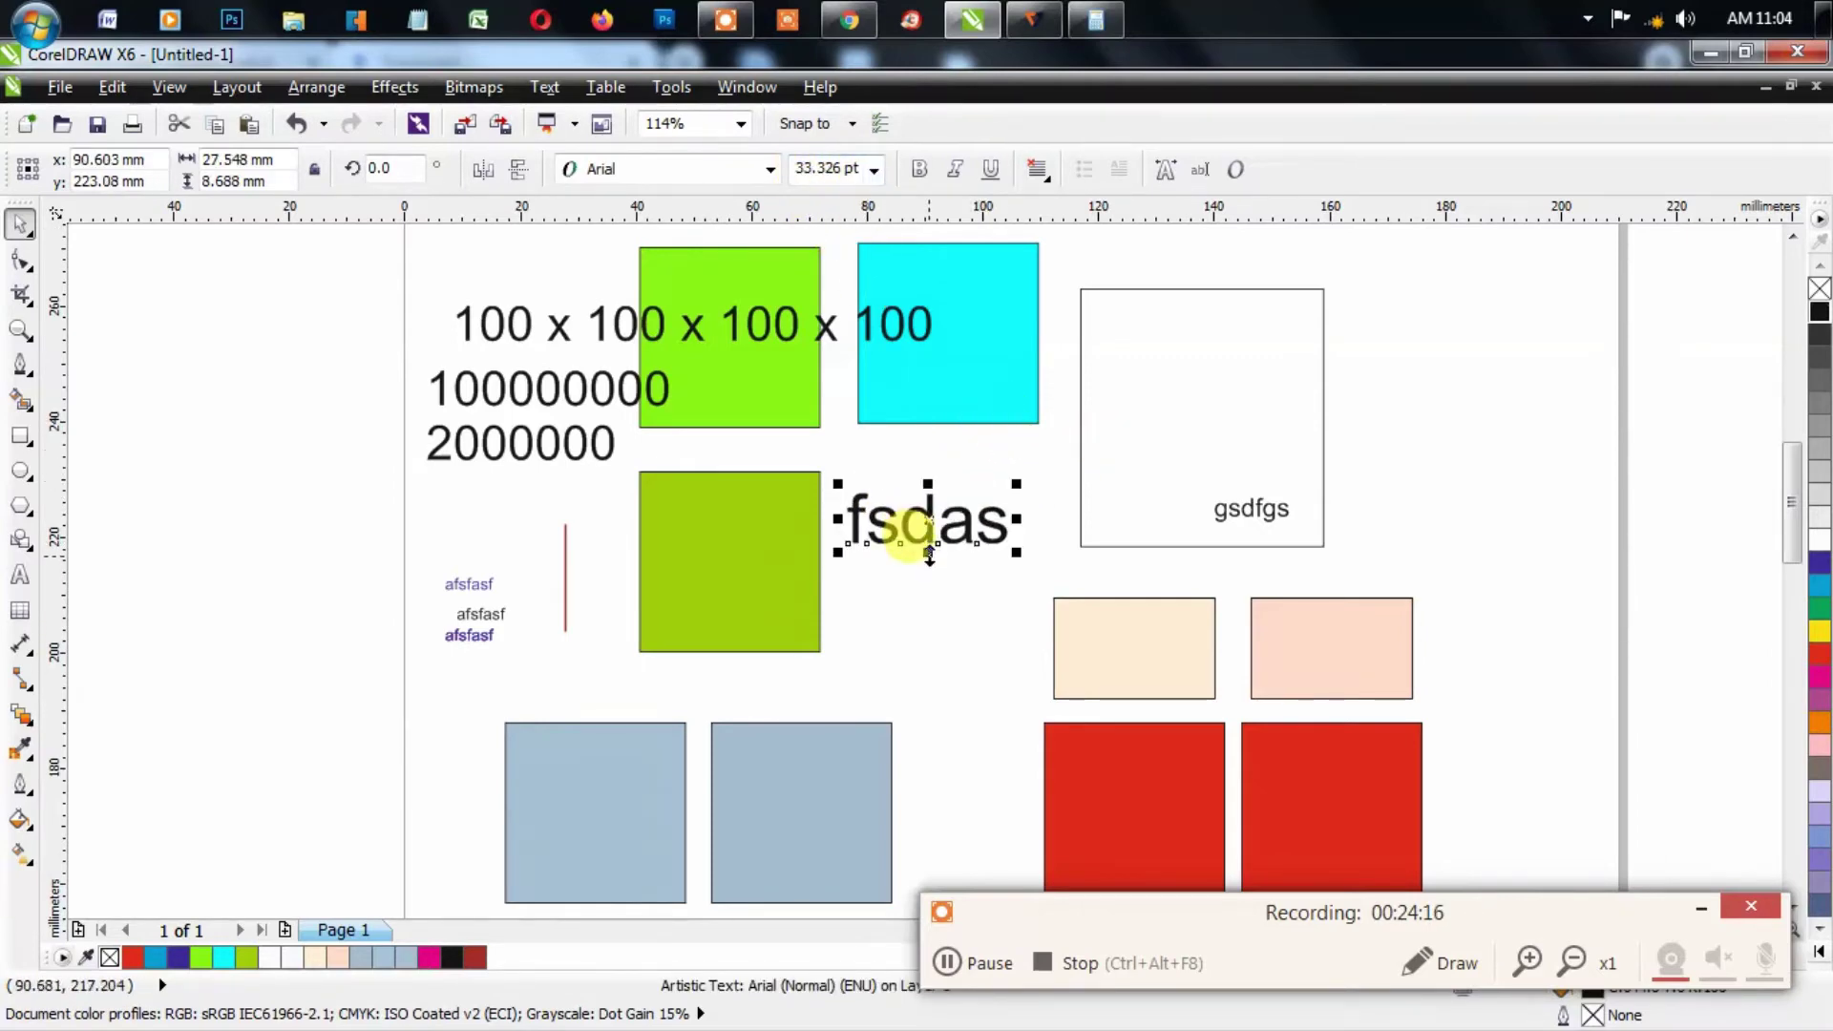
pyautogui.click(829, 168)
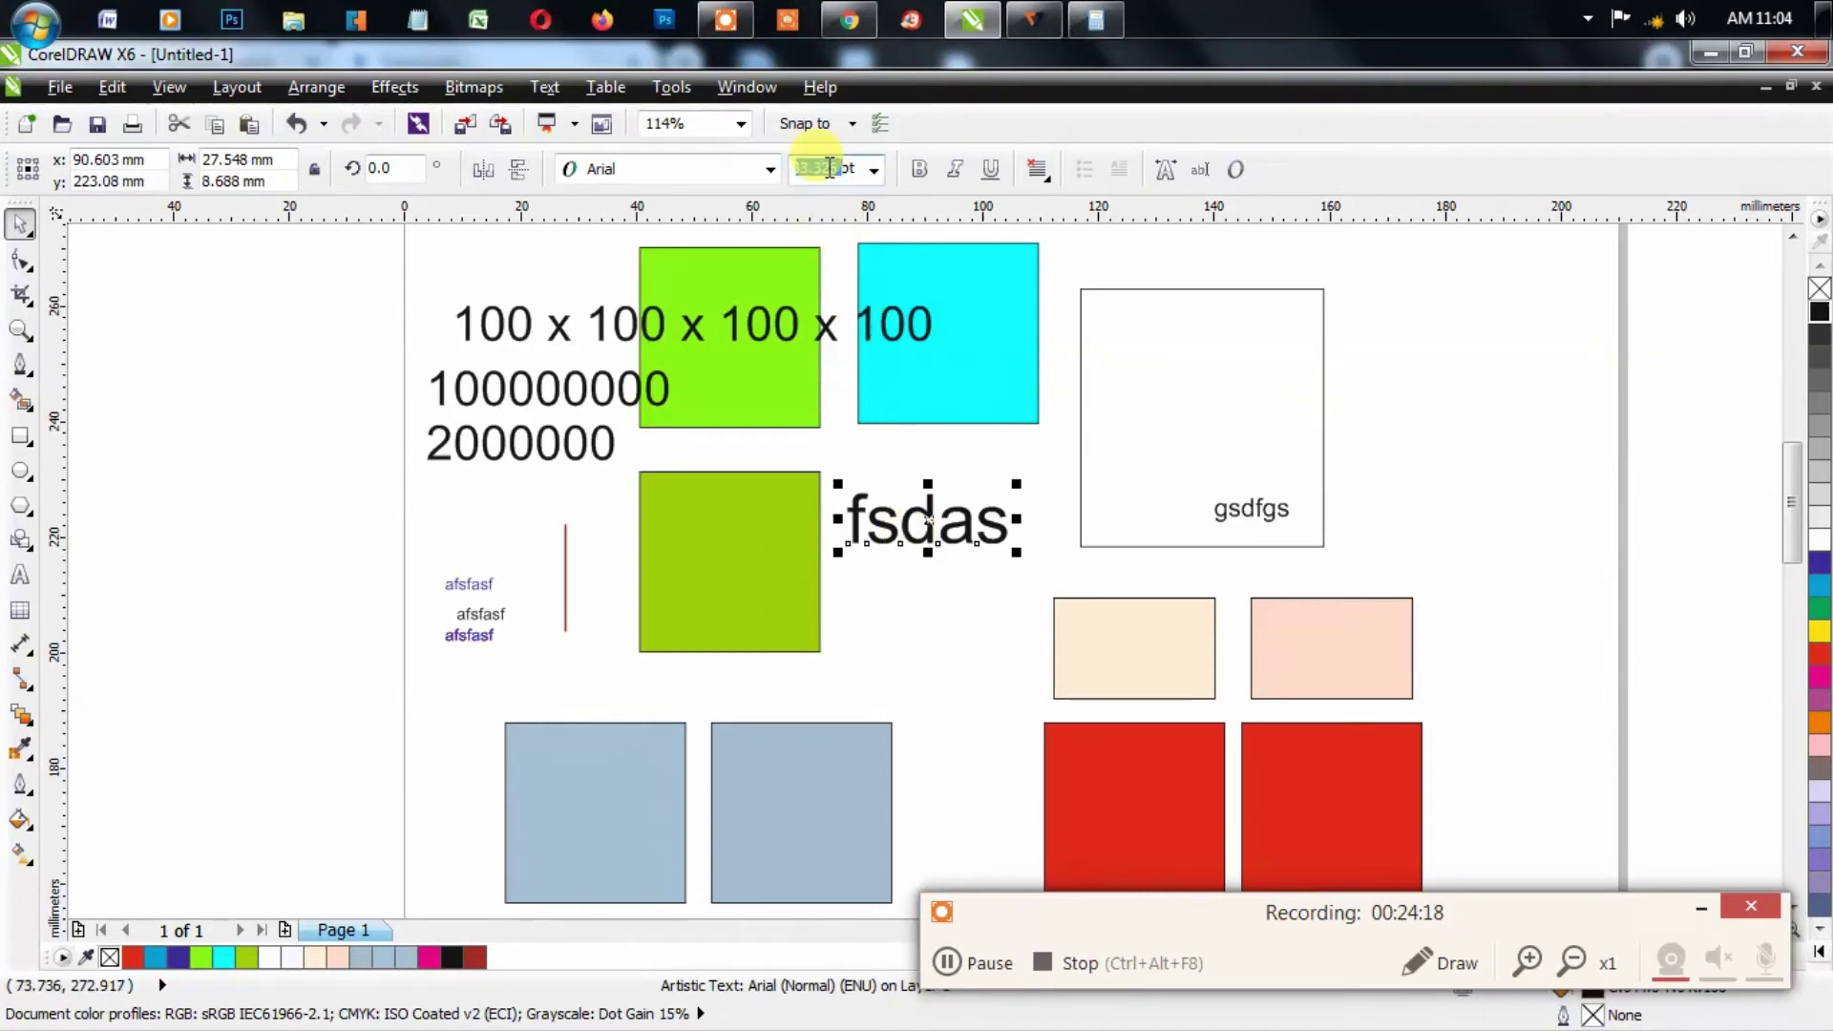
pyautogui.write('33')
pyautogui.press('Return')
pyautogui.click(924, 527)
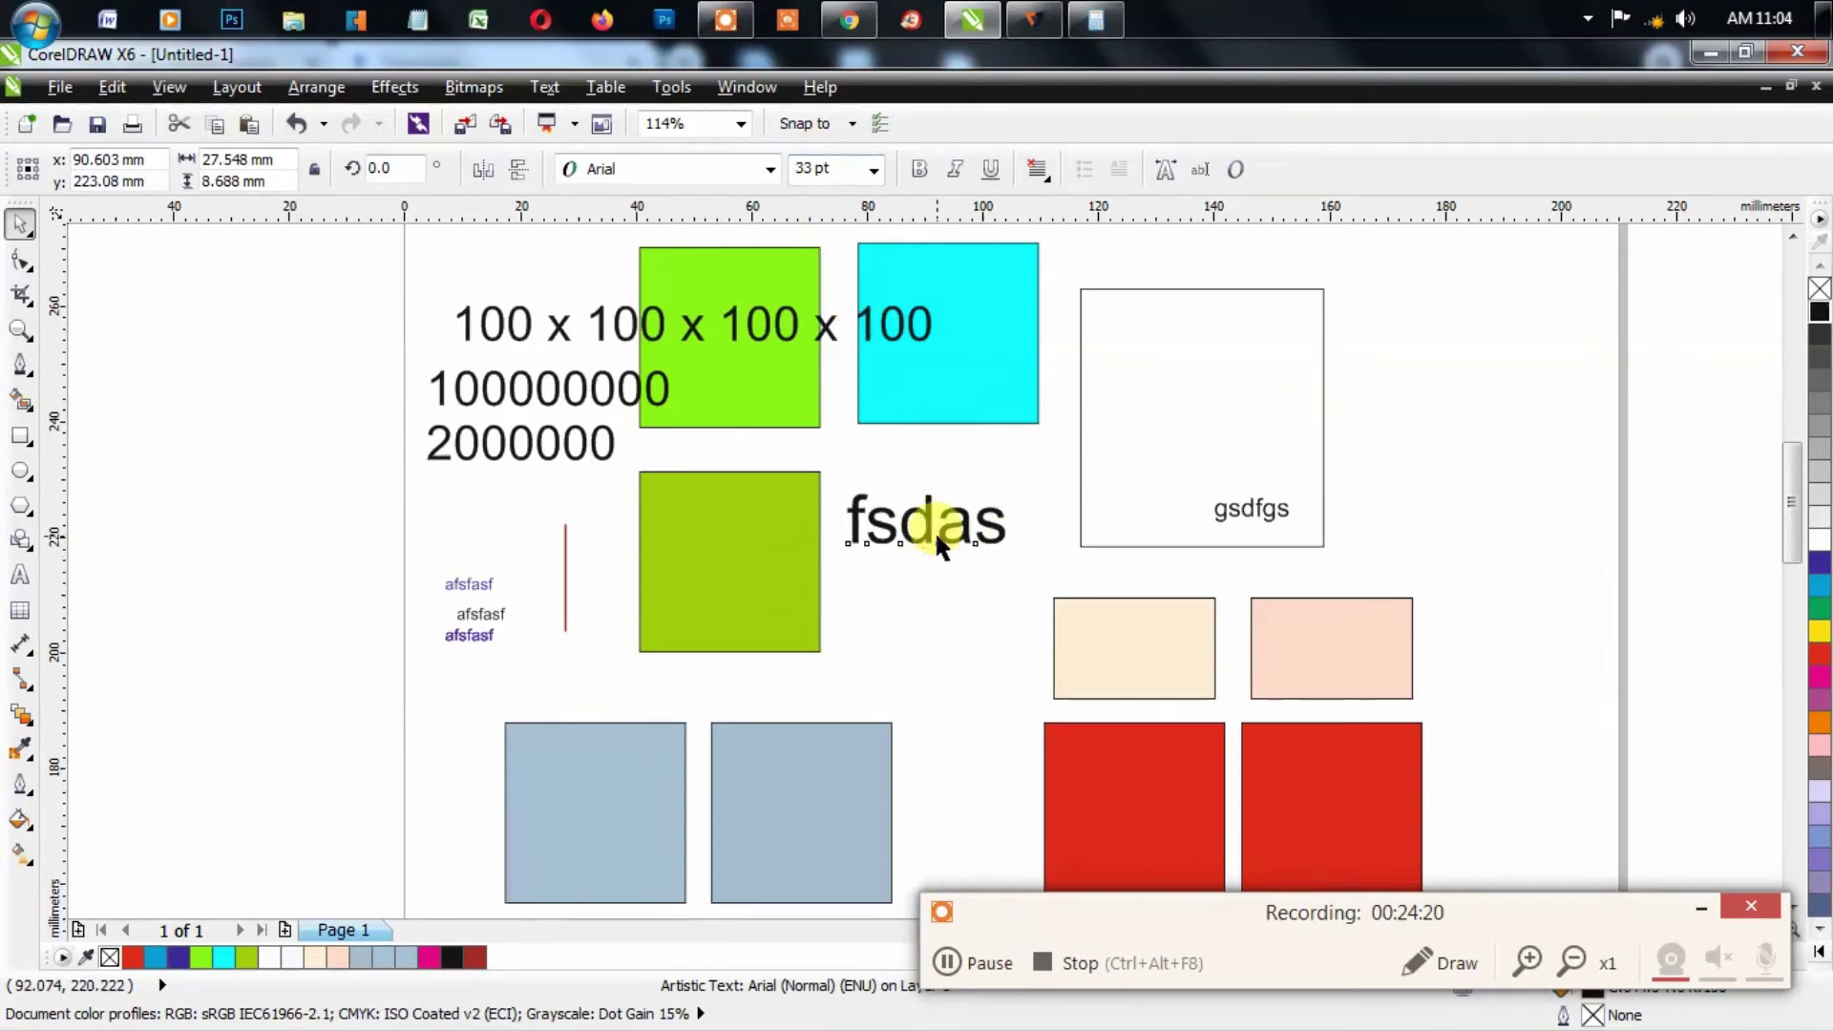
# Step: Place a copy of the "fsdas" text below the original and scale the copy to about 34.7 pt
pyautogui.moveTo(959, 524); pyautogui.dragTo(958, 593)
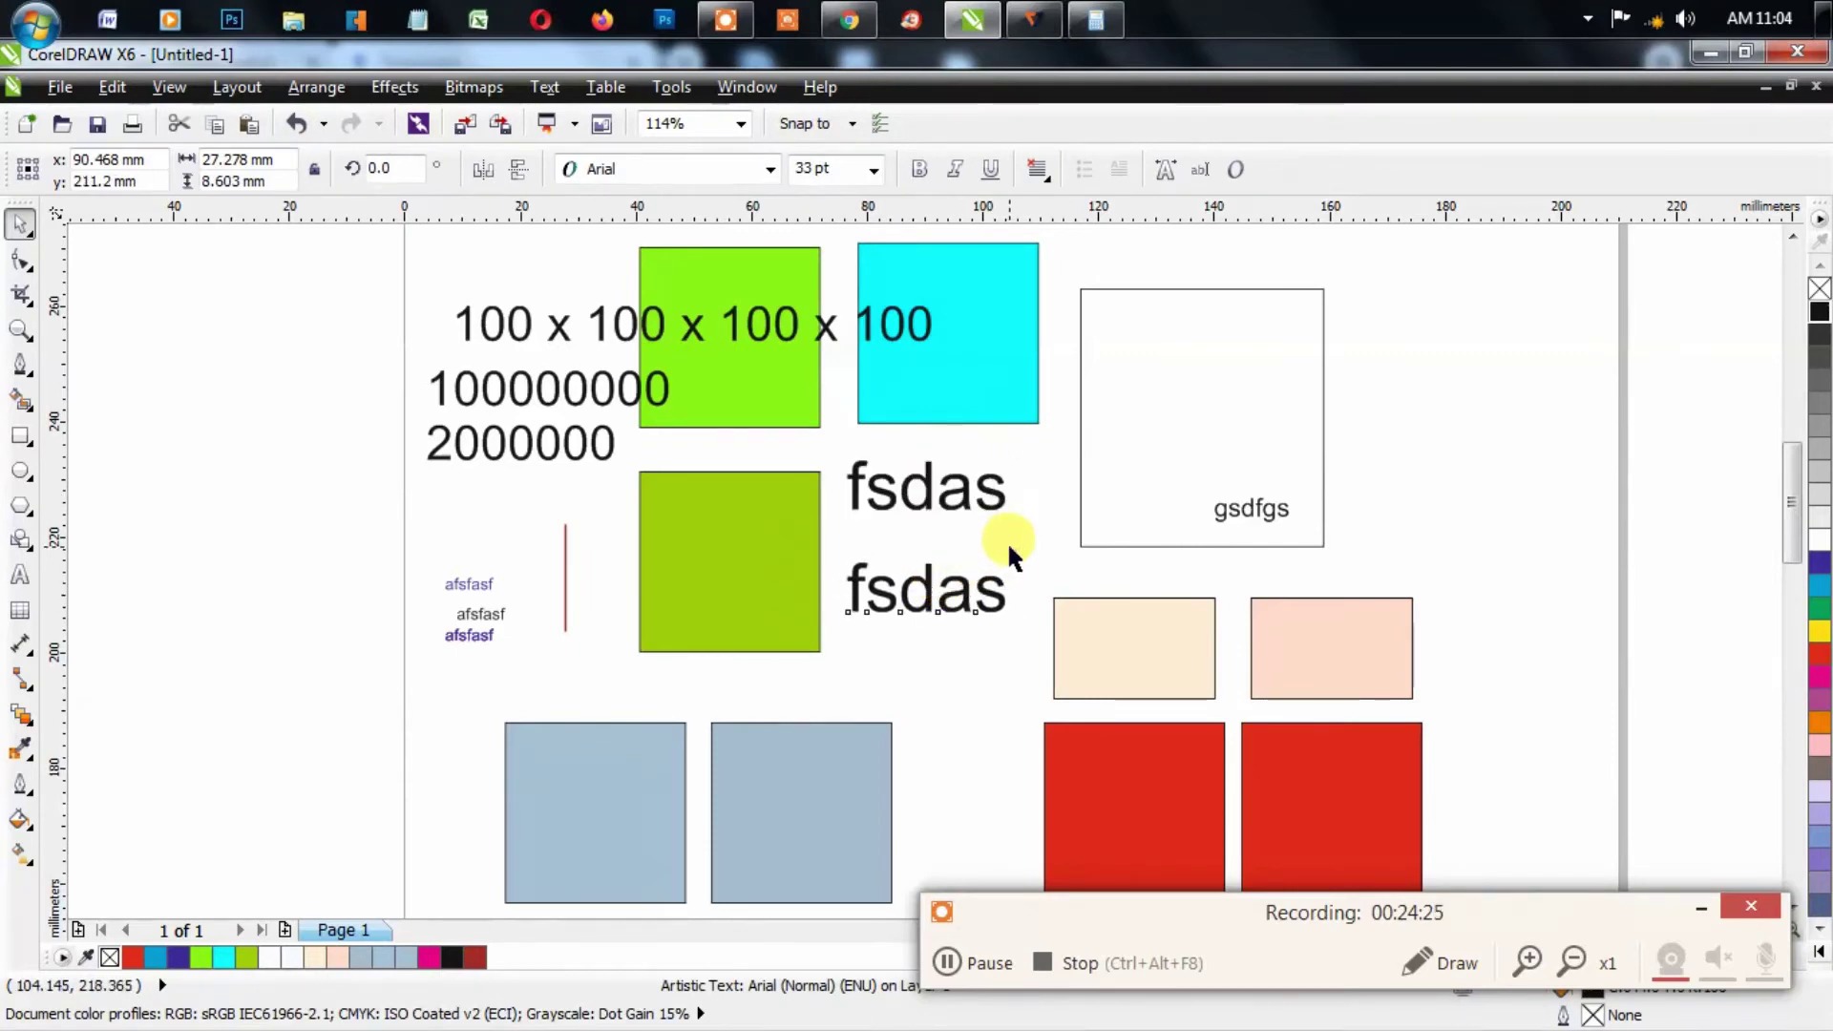
pyautogui.moveTo(1013, 551); pyautogui.dragTo(1020, 545)
pyautogui.click(966, 588)
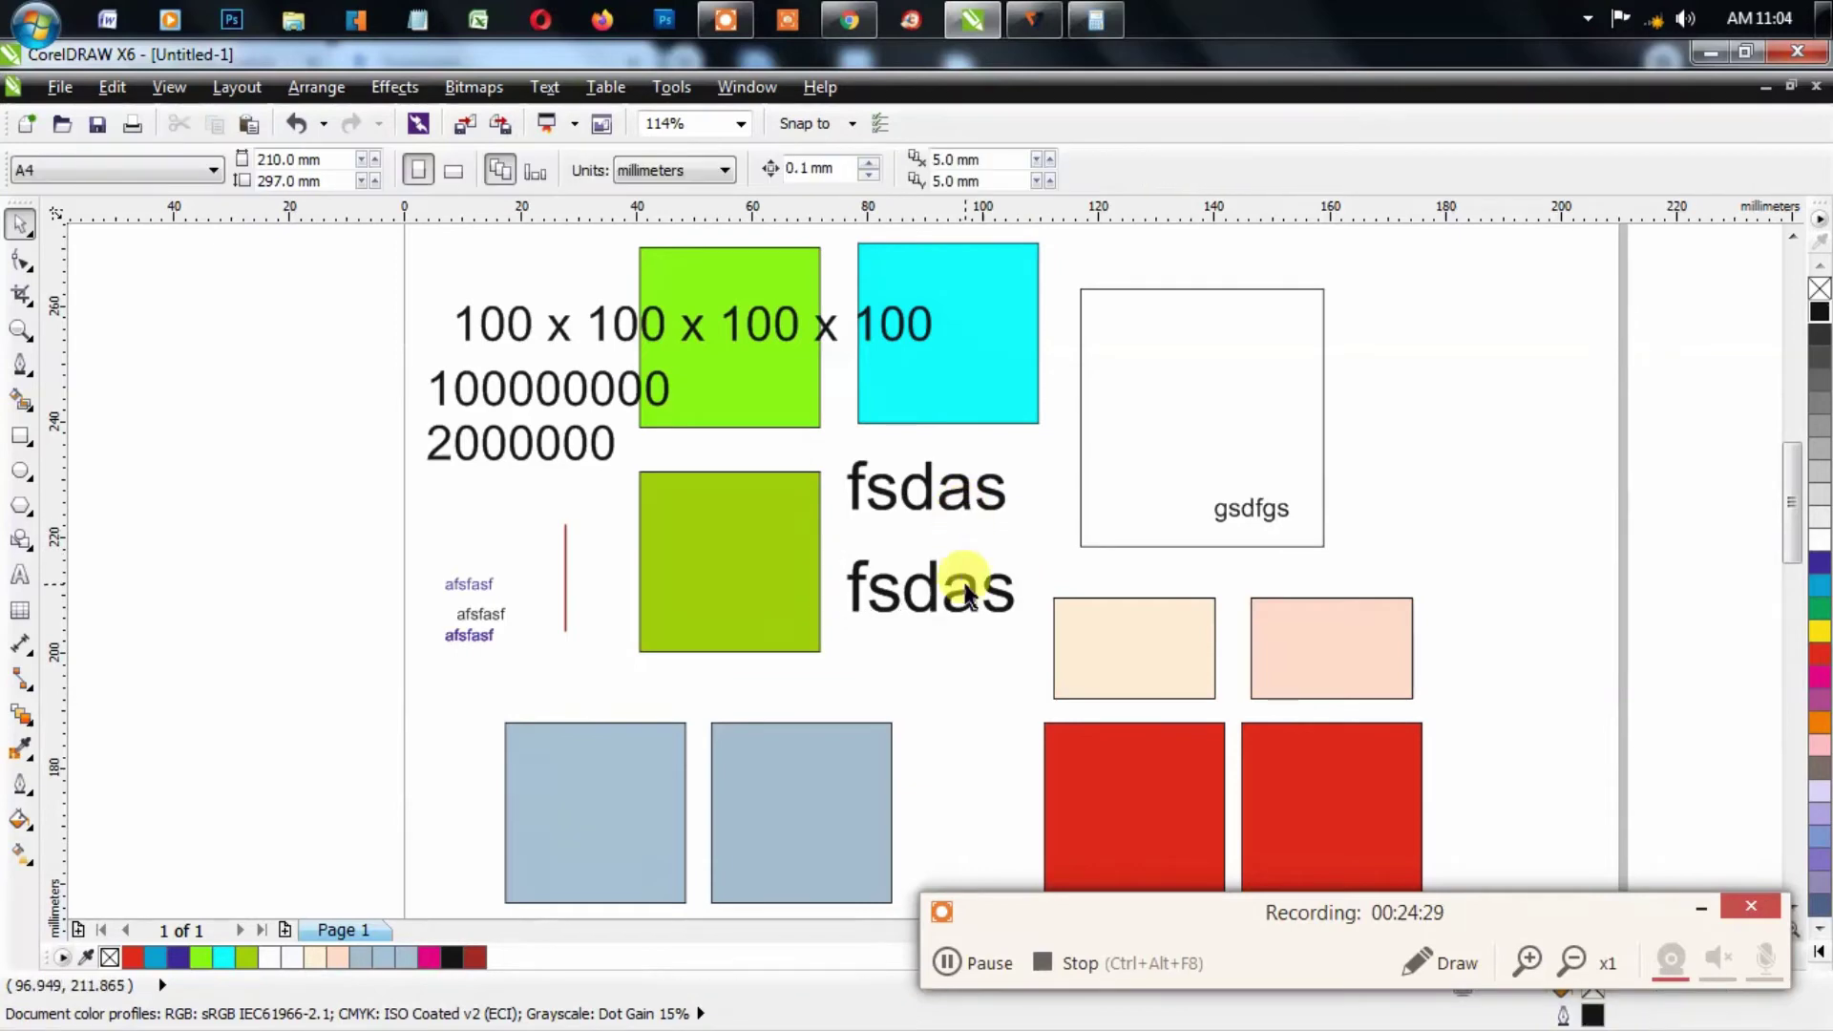
pyautogui.click(949, 474)
pyautogui.click(949, 593)
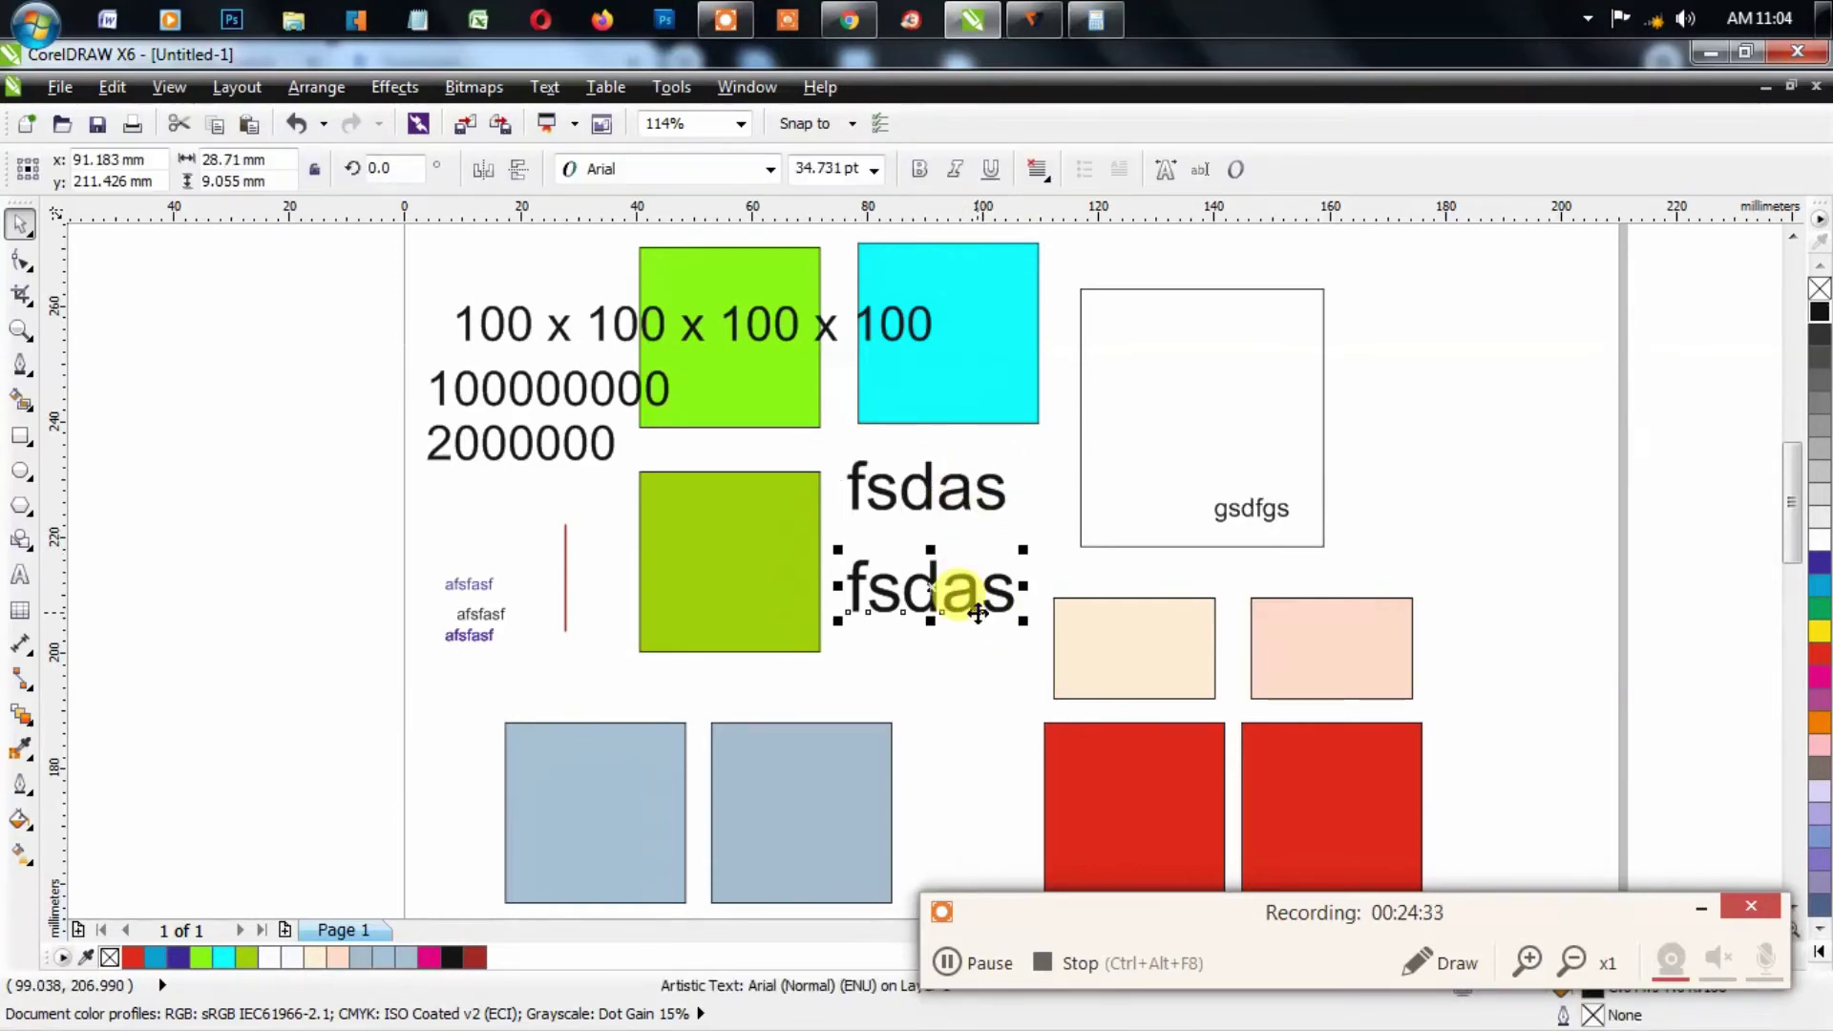
# Step: Enlarge and widen the upper "fsdas" text, and stretch the lower one vertically to about 32 mm tall
pyautogui.click(955, 494)
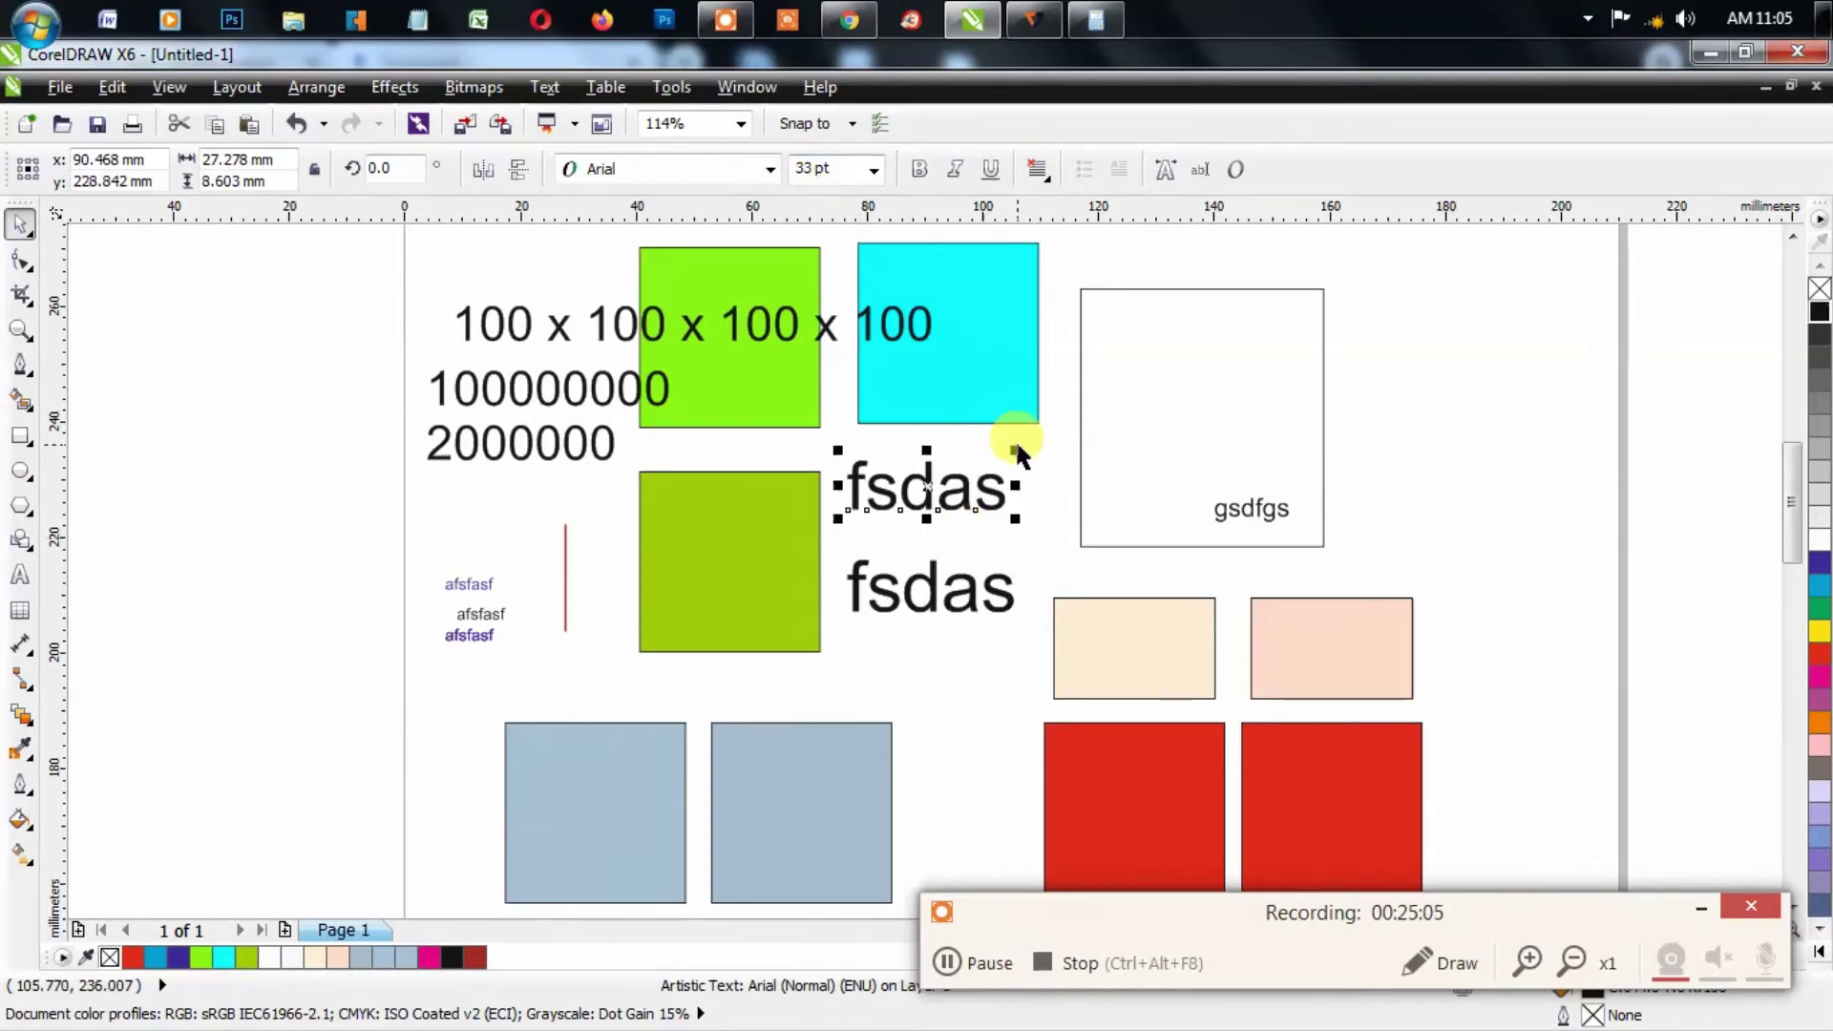
pyautogui.moveTo(1015, 449); pyautogui.dragTo(1036, 441)
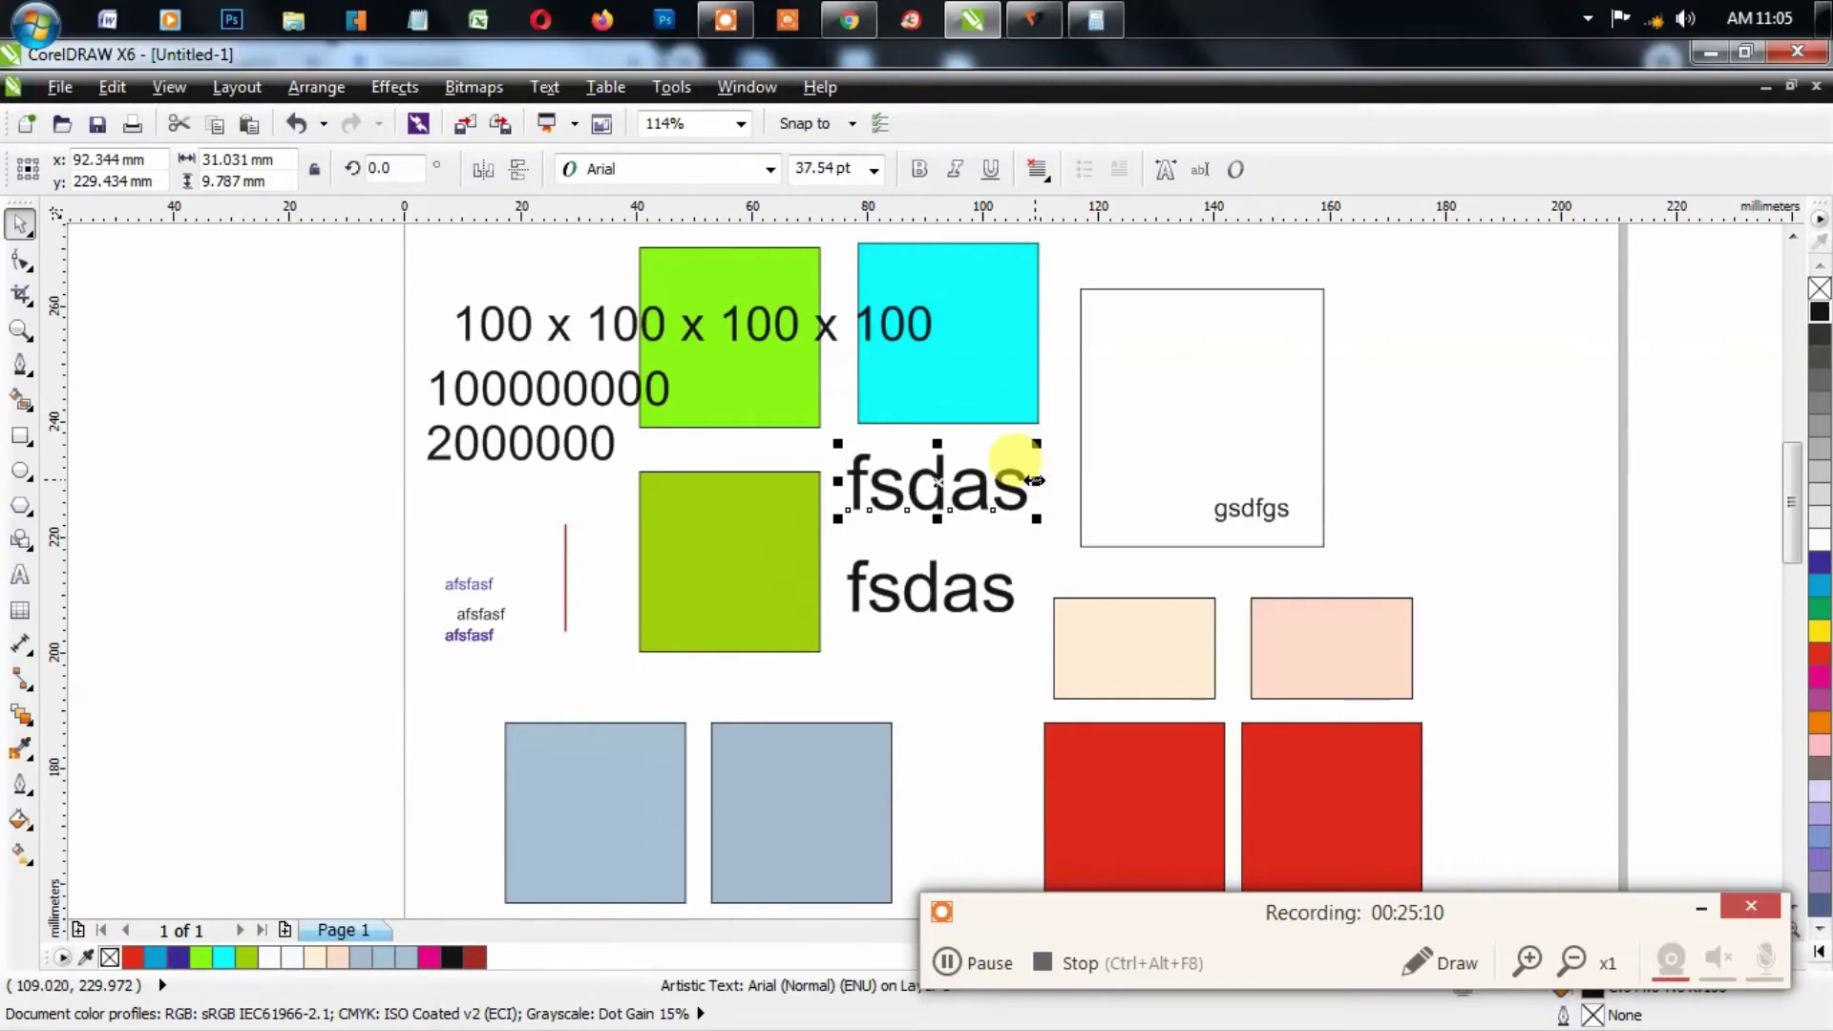
pyautogui.moveTo(1037, 480); pyautogui.dragTo(1036, 480)
pyautogui.moveTo(1037, 480); pyautogui.dragTo(1204, 480)
pyautogui.click(930, 626)
pyautogui.moveTo(929, 624)
pyautogui.mouseDown()
pyautogui.moveTo(928, 753)
pyautogui.moveTo(935, 607)
pyautogui.mouseUp()
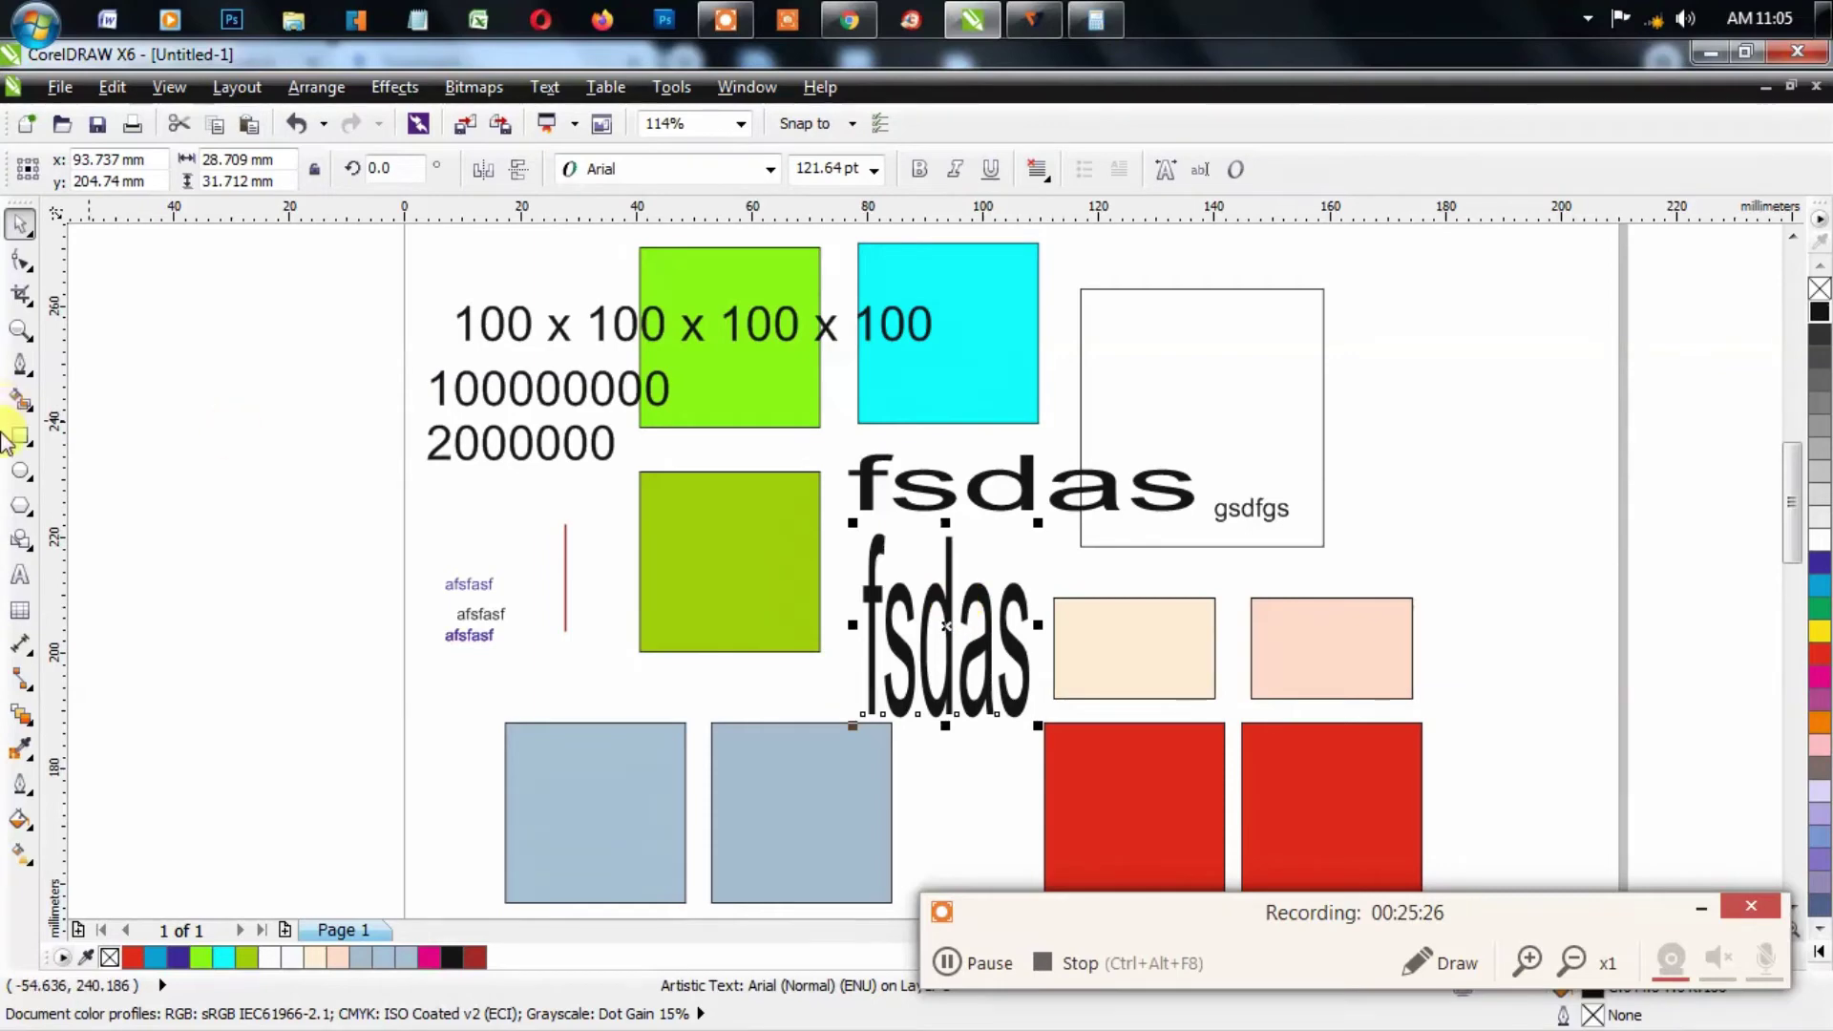
# Step: Add the 24 pt Arial text "sfgs" to the right of the unfilled square
pyautogui.click(19, 573)
pyautogui.click(1416, 332)
pyautogui.write('sfg')
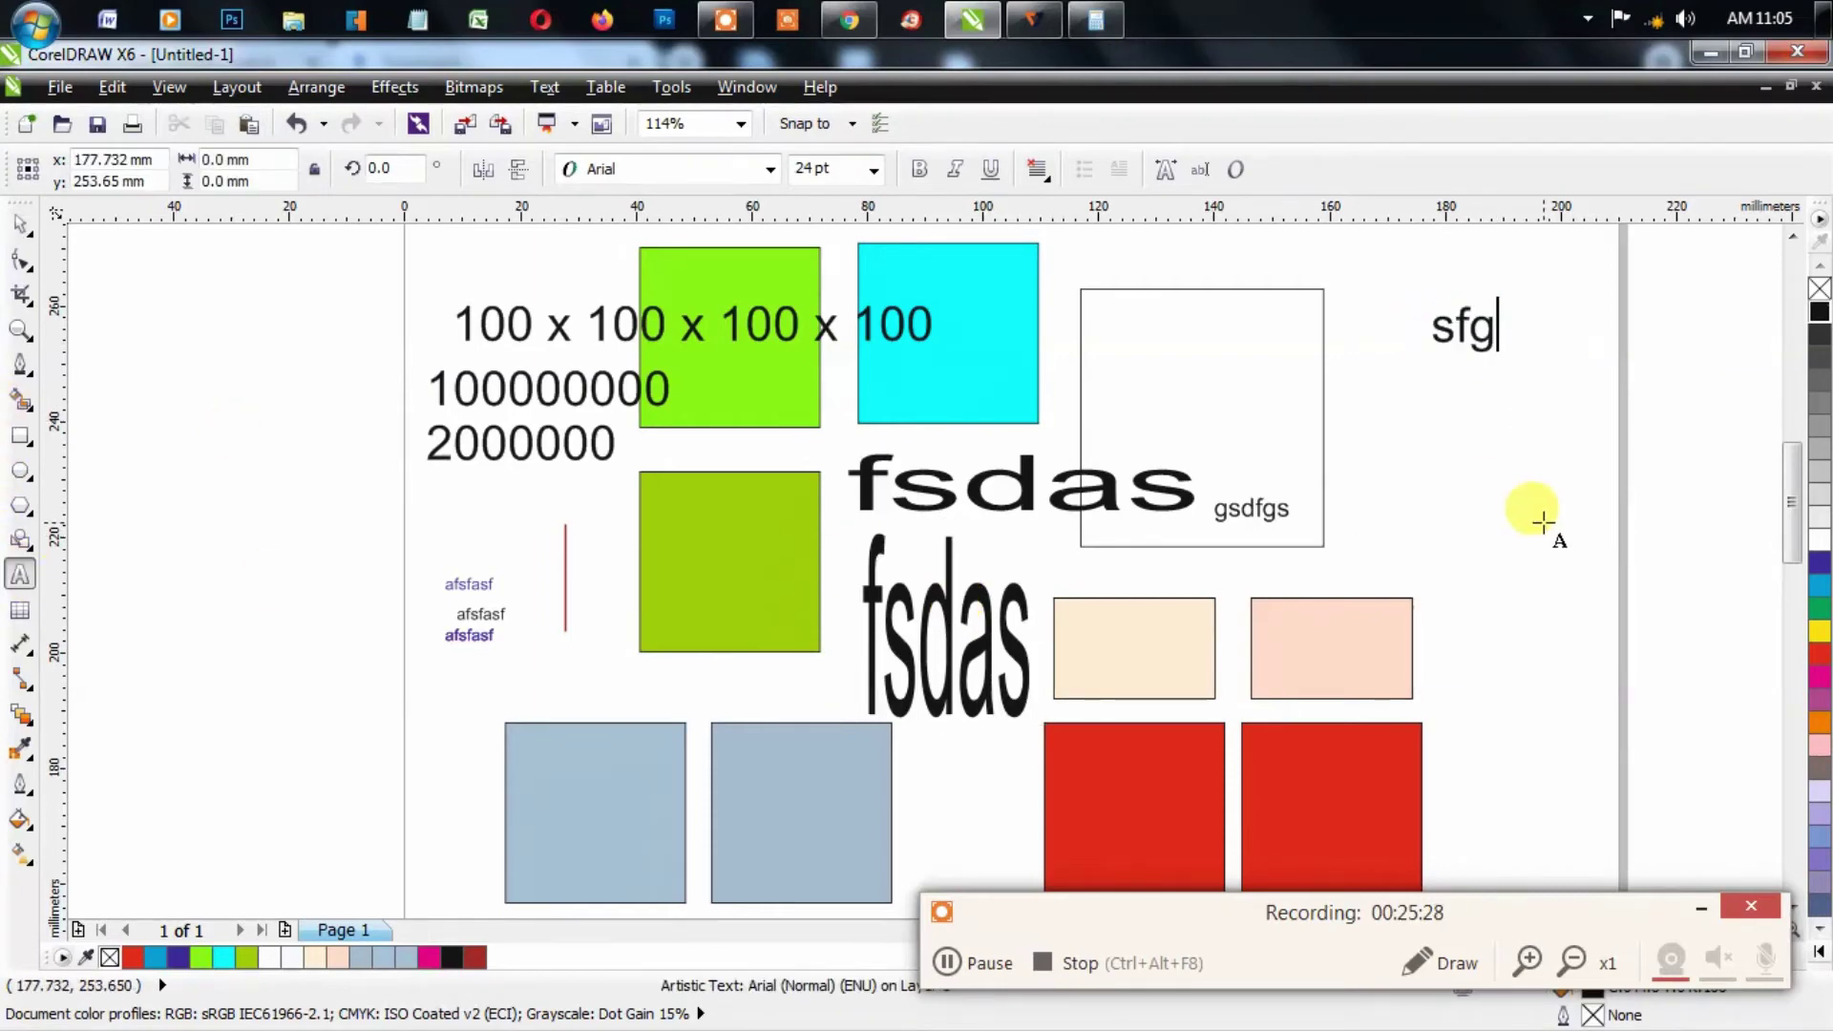
pyautogui.write('s')
pyautogui.hotkey('ctrl', 'space')
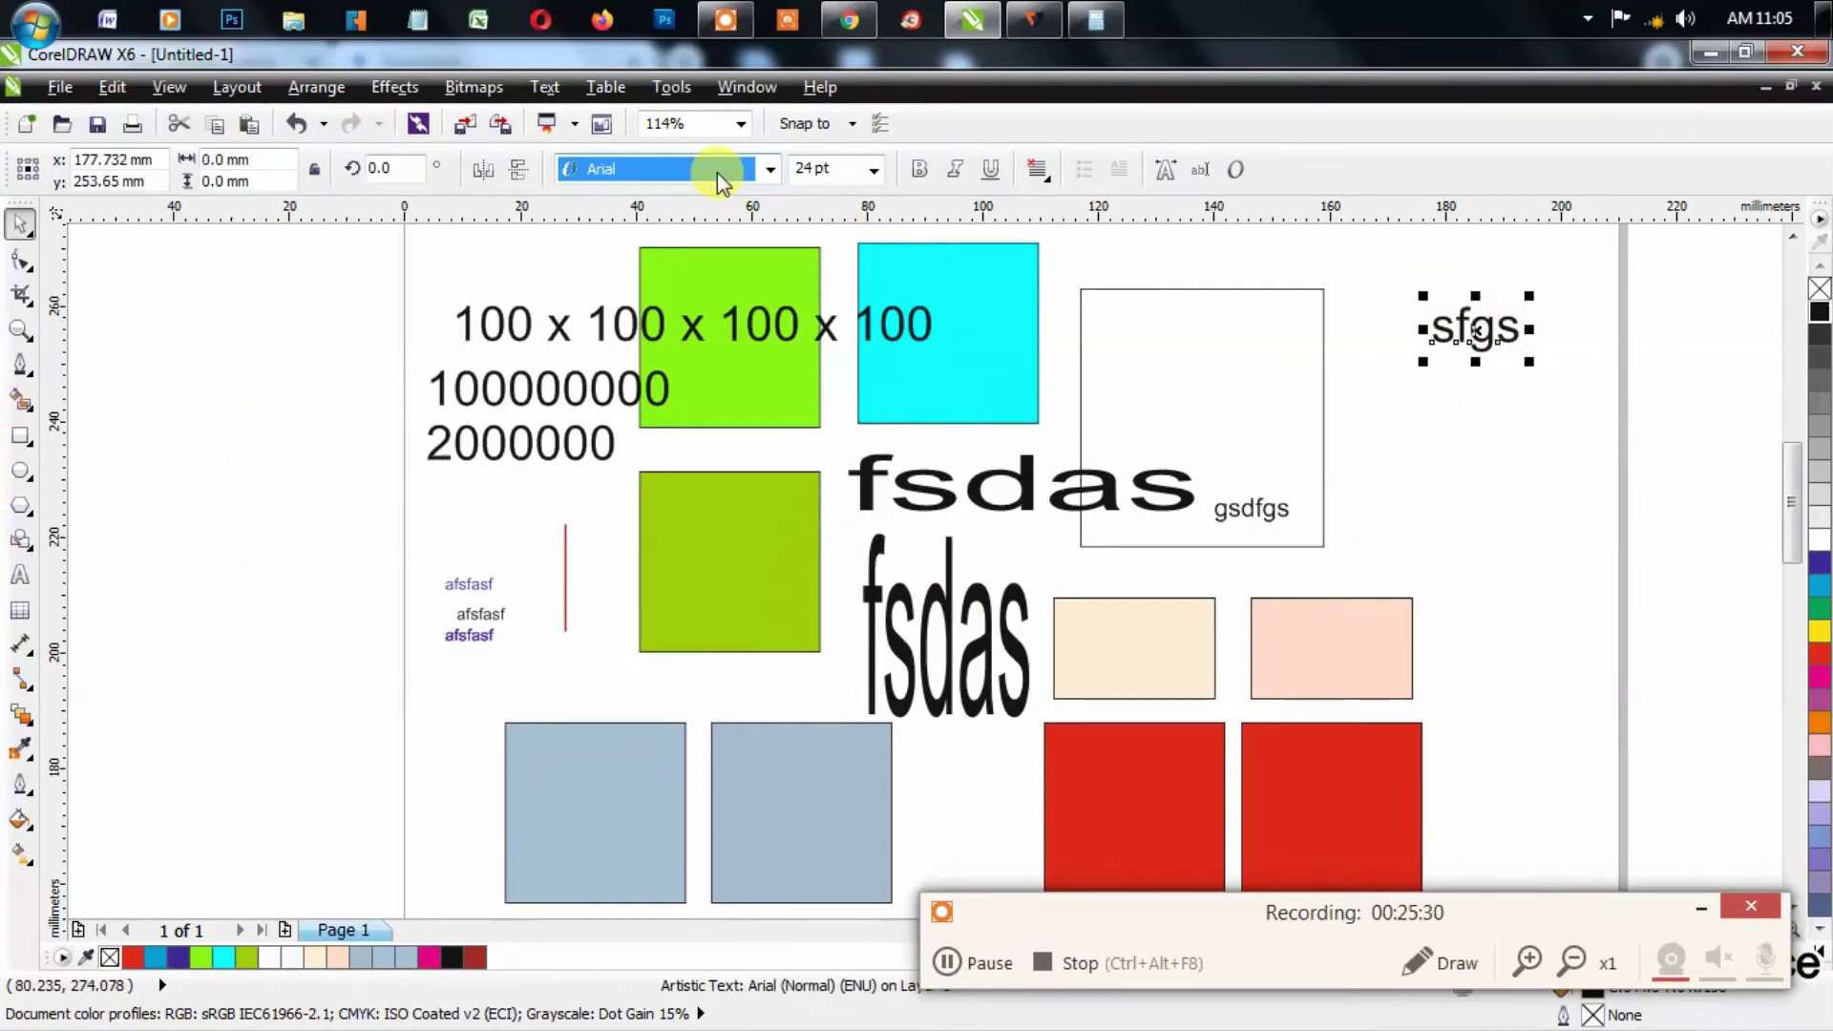
# Step: Place a copy of the "sfgs" text below the original and give it a black hairline outline
pyautogui.click(1456, 376)
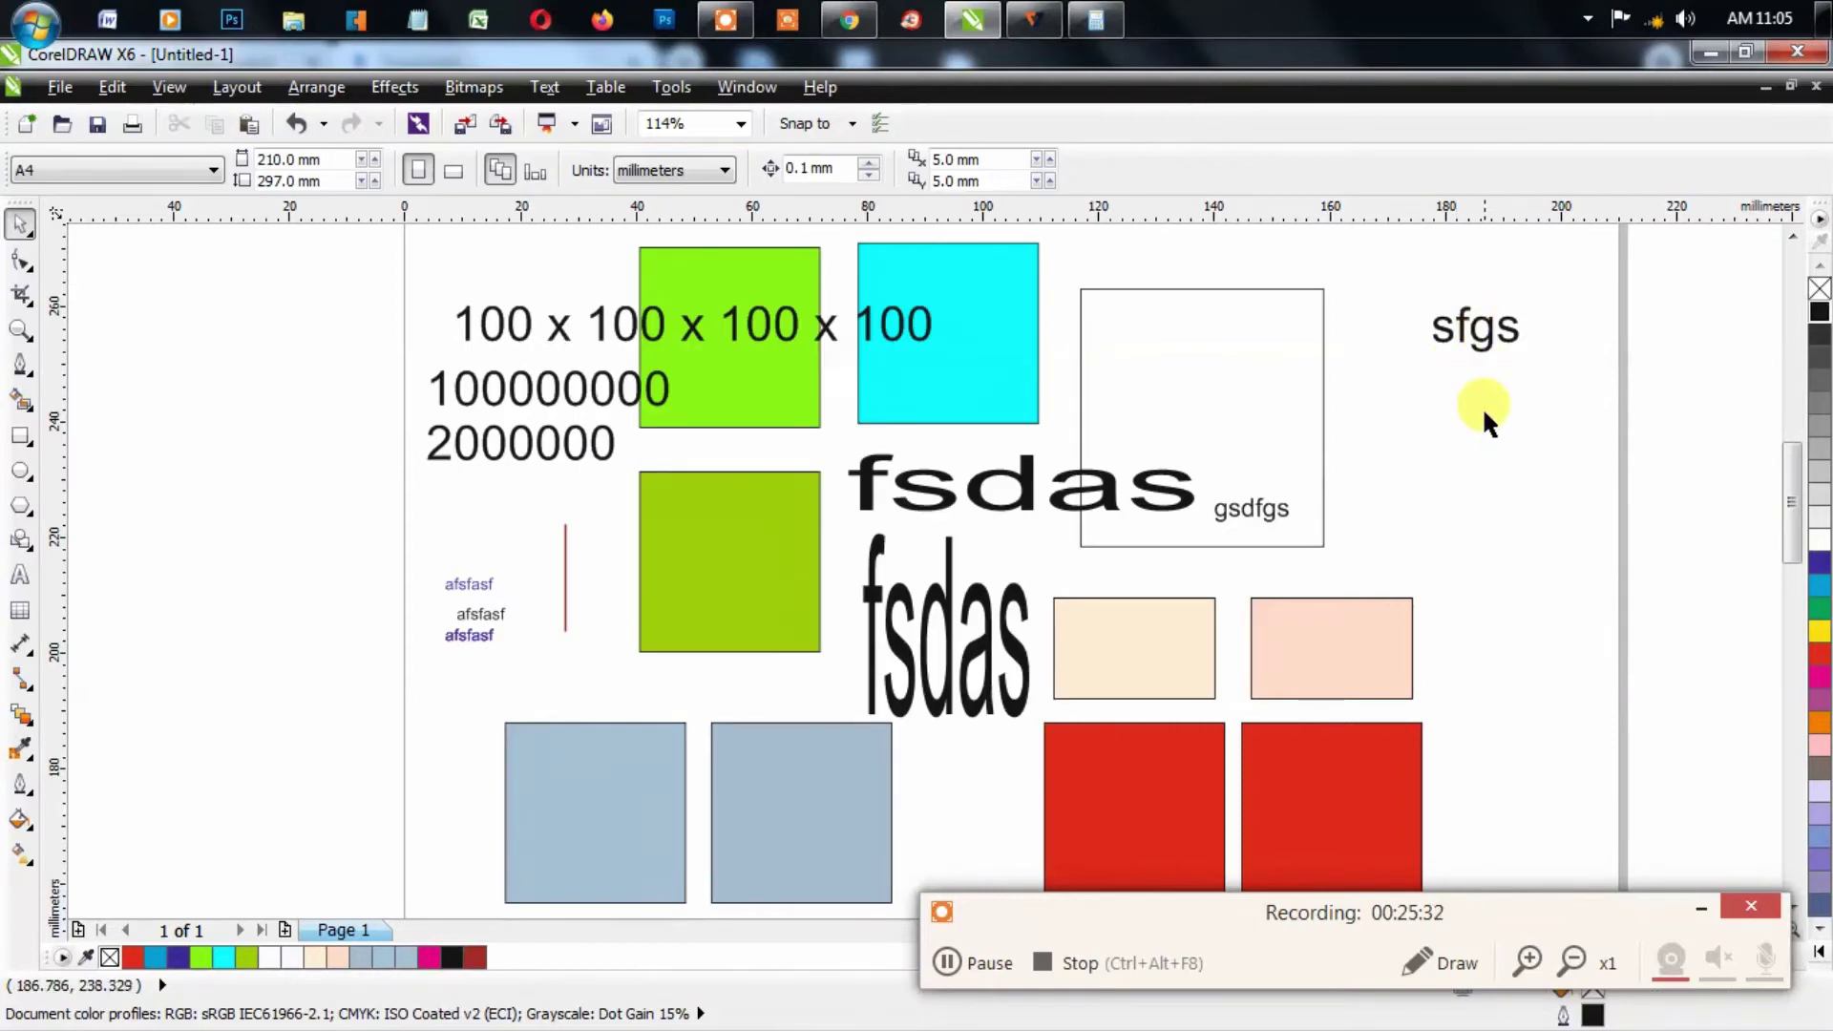
pyautogui.moveTo(1480, 345); pyautogui.dragTo(1484, 461)
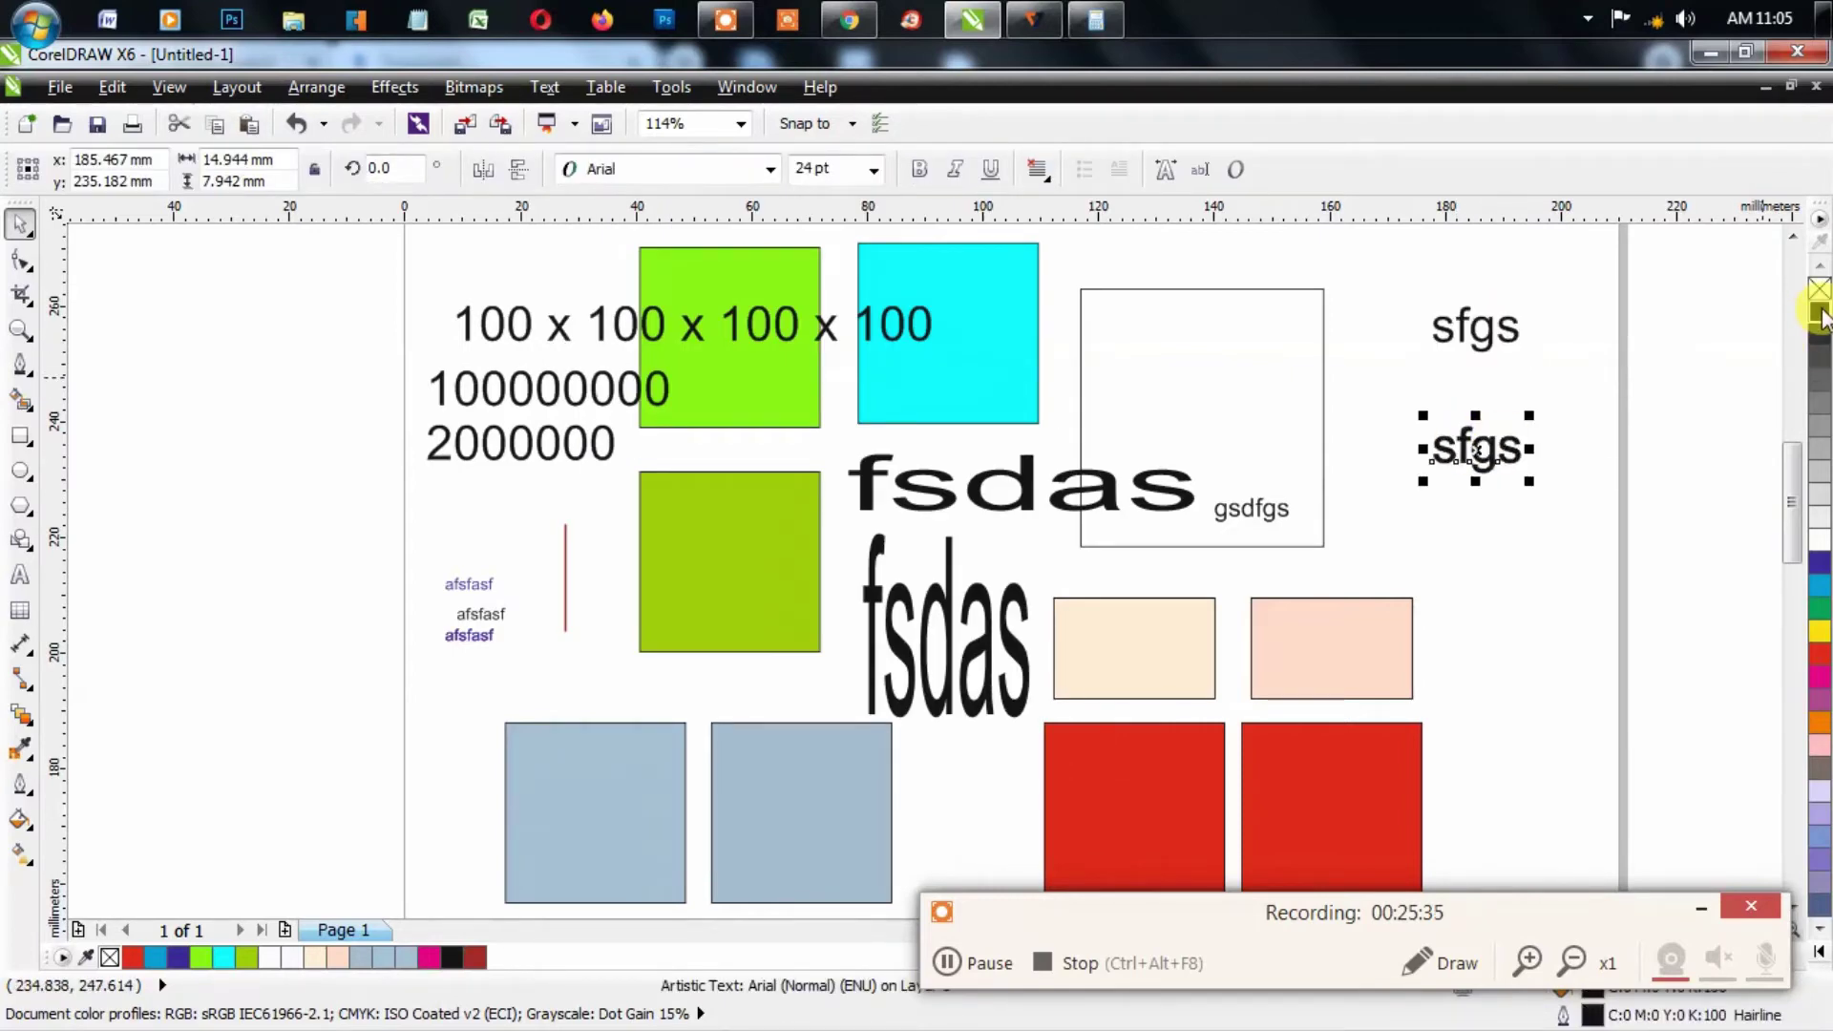
pyautogui.click(1533, 507)
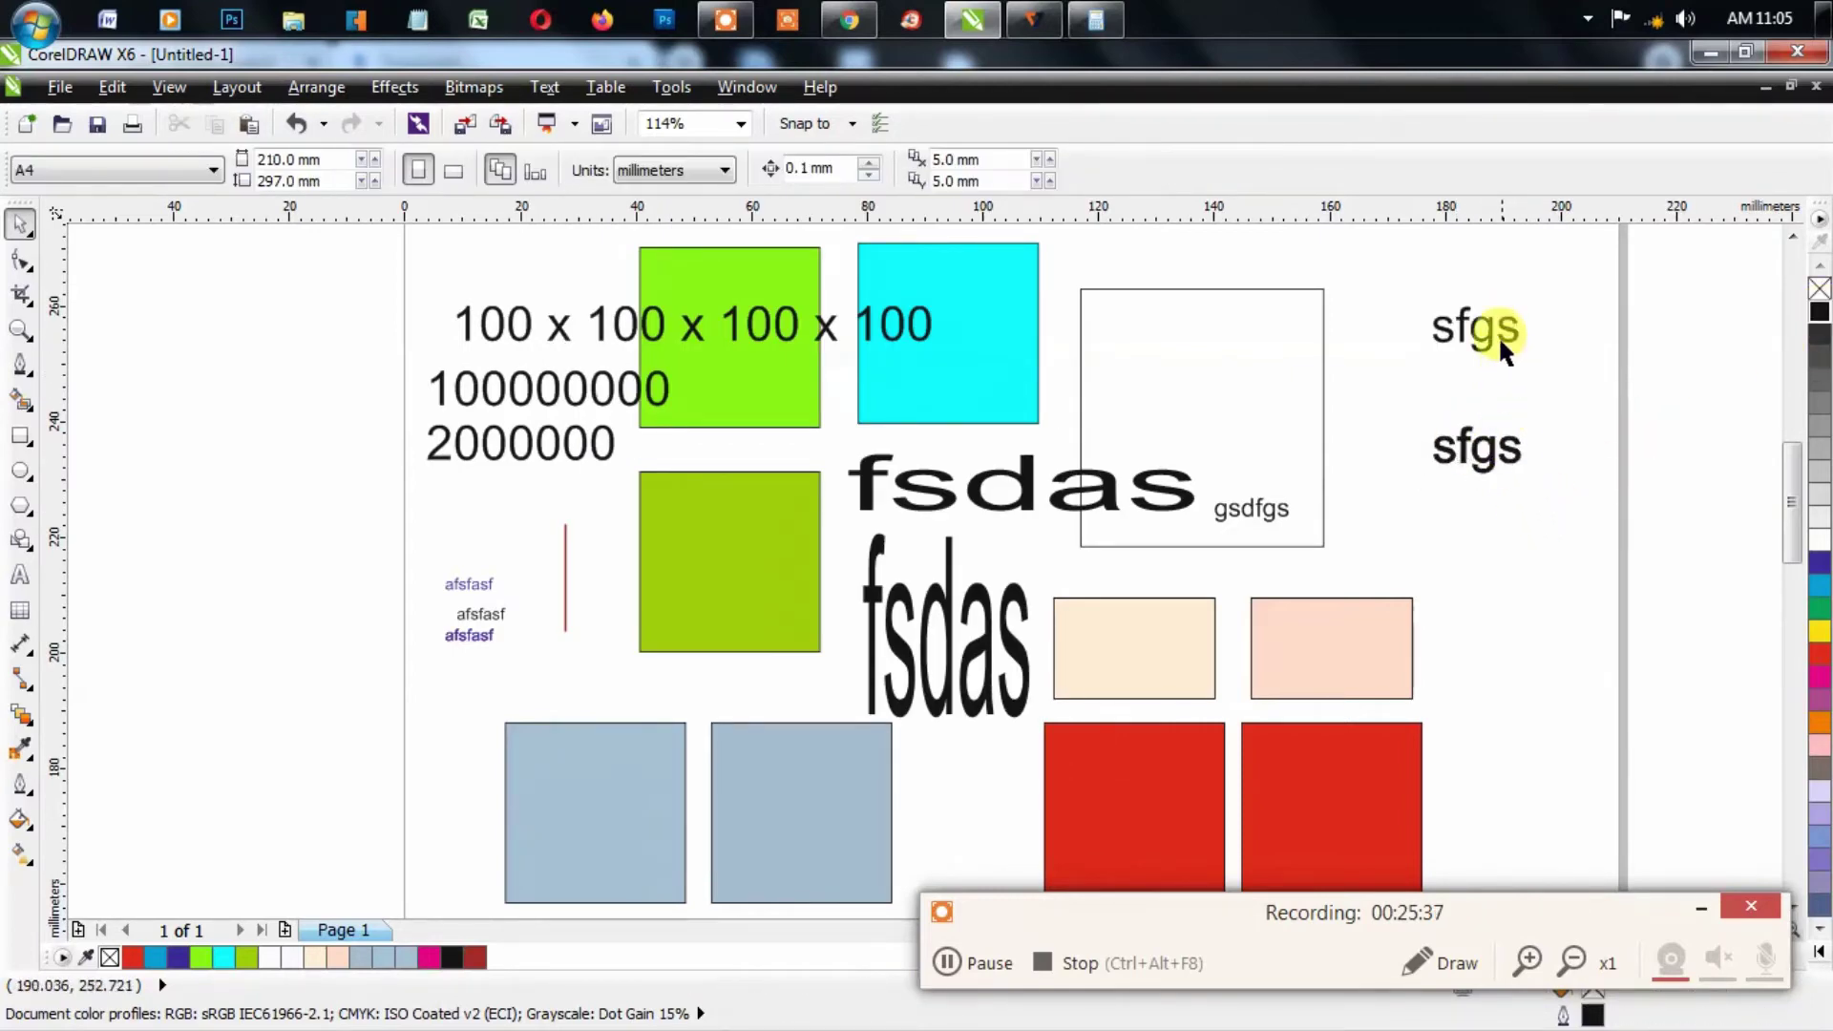
# Step: Place two more copies of the "sfgs" text below, the first in bold Arial and the lowest in bold Arial Black
pyautogui.moveTo(1497, 335); pyautogui.dragTo(1481, 576)
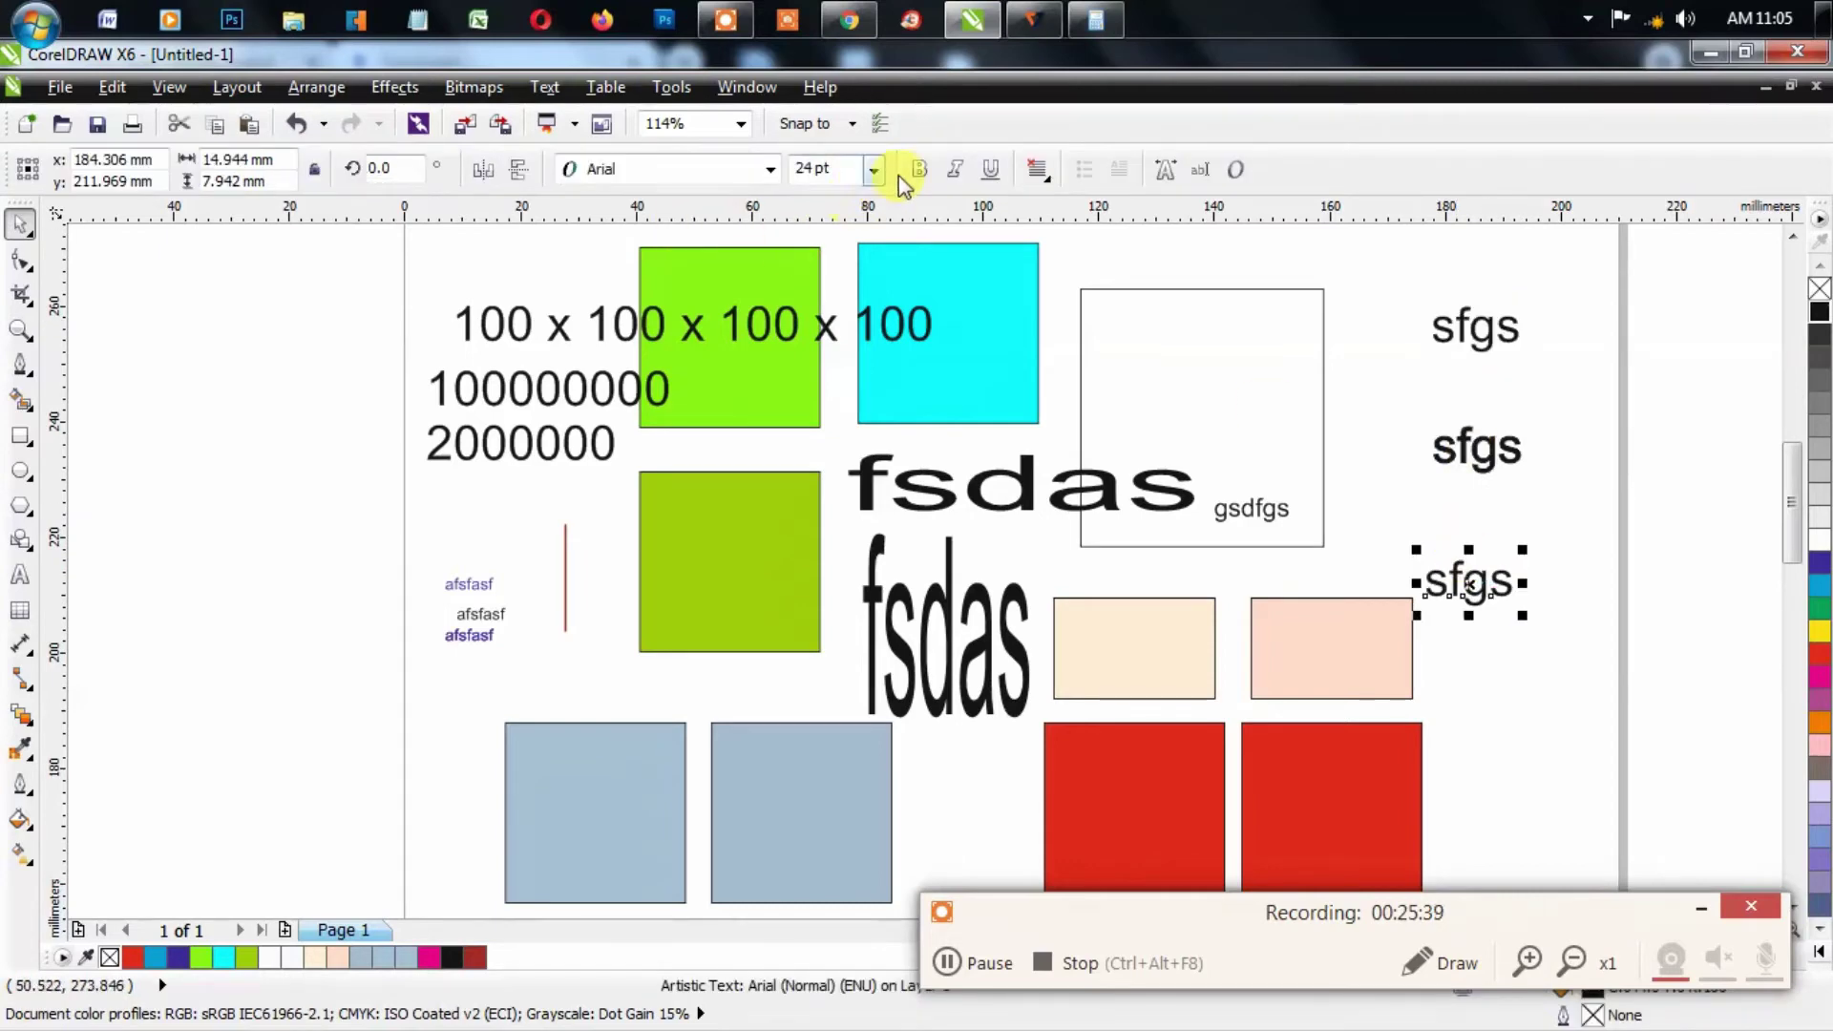
pyautogui.click(919, 169)
pyautogui.moveTo(1442, 569); pyautogui.dragTo(1443, 657)
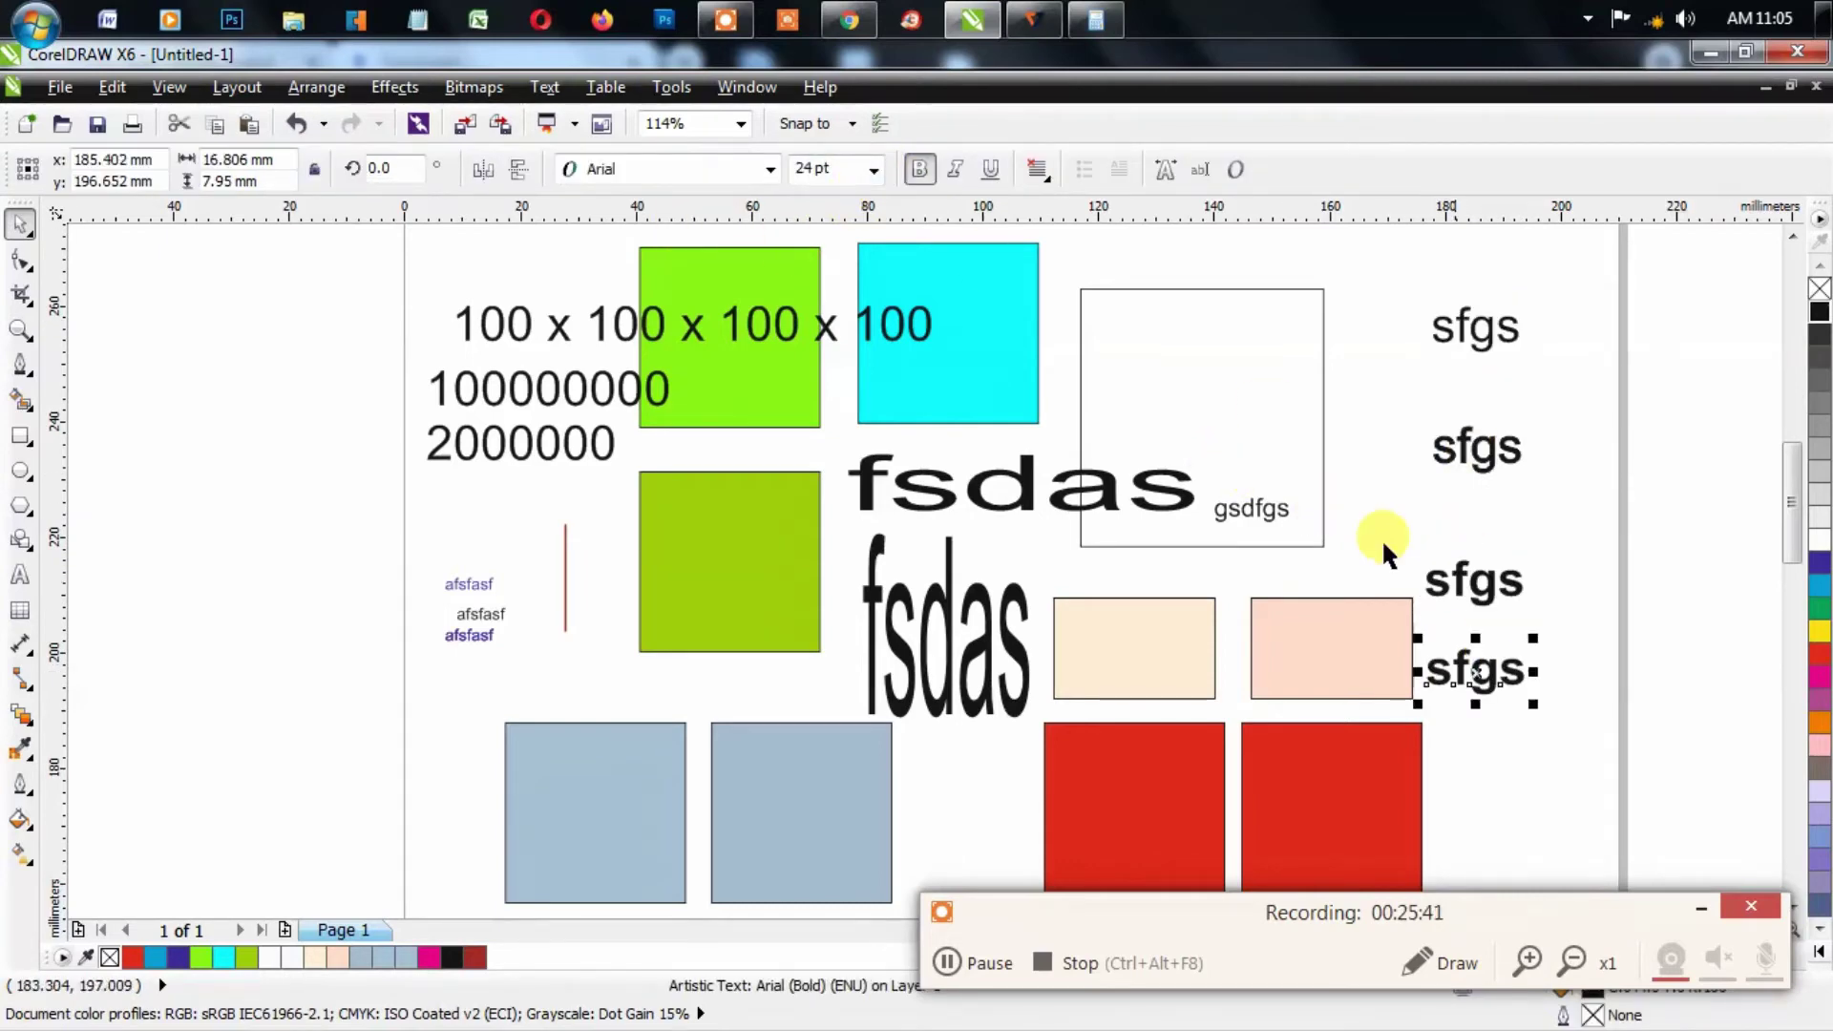
pyautogui.click(743, 175)
pyautogui.click(731, 416)
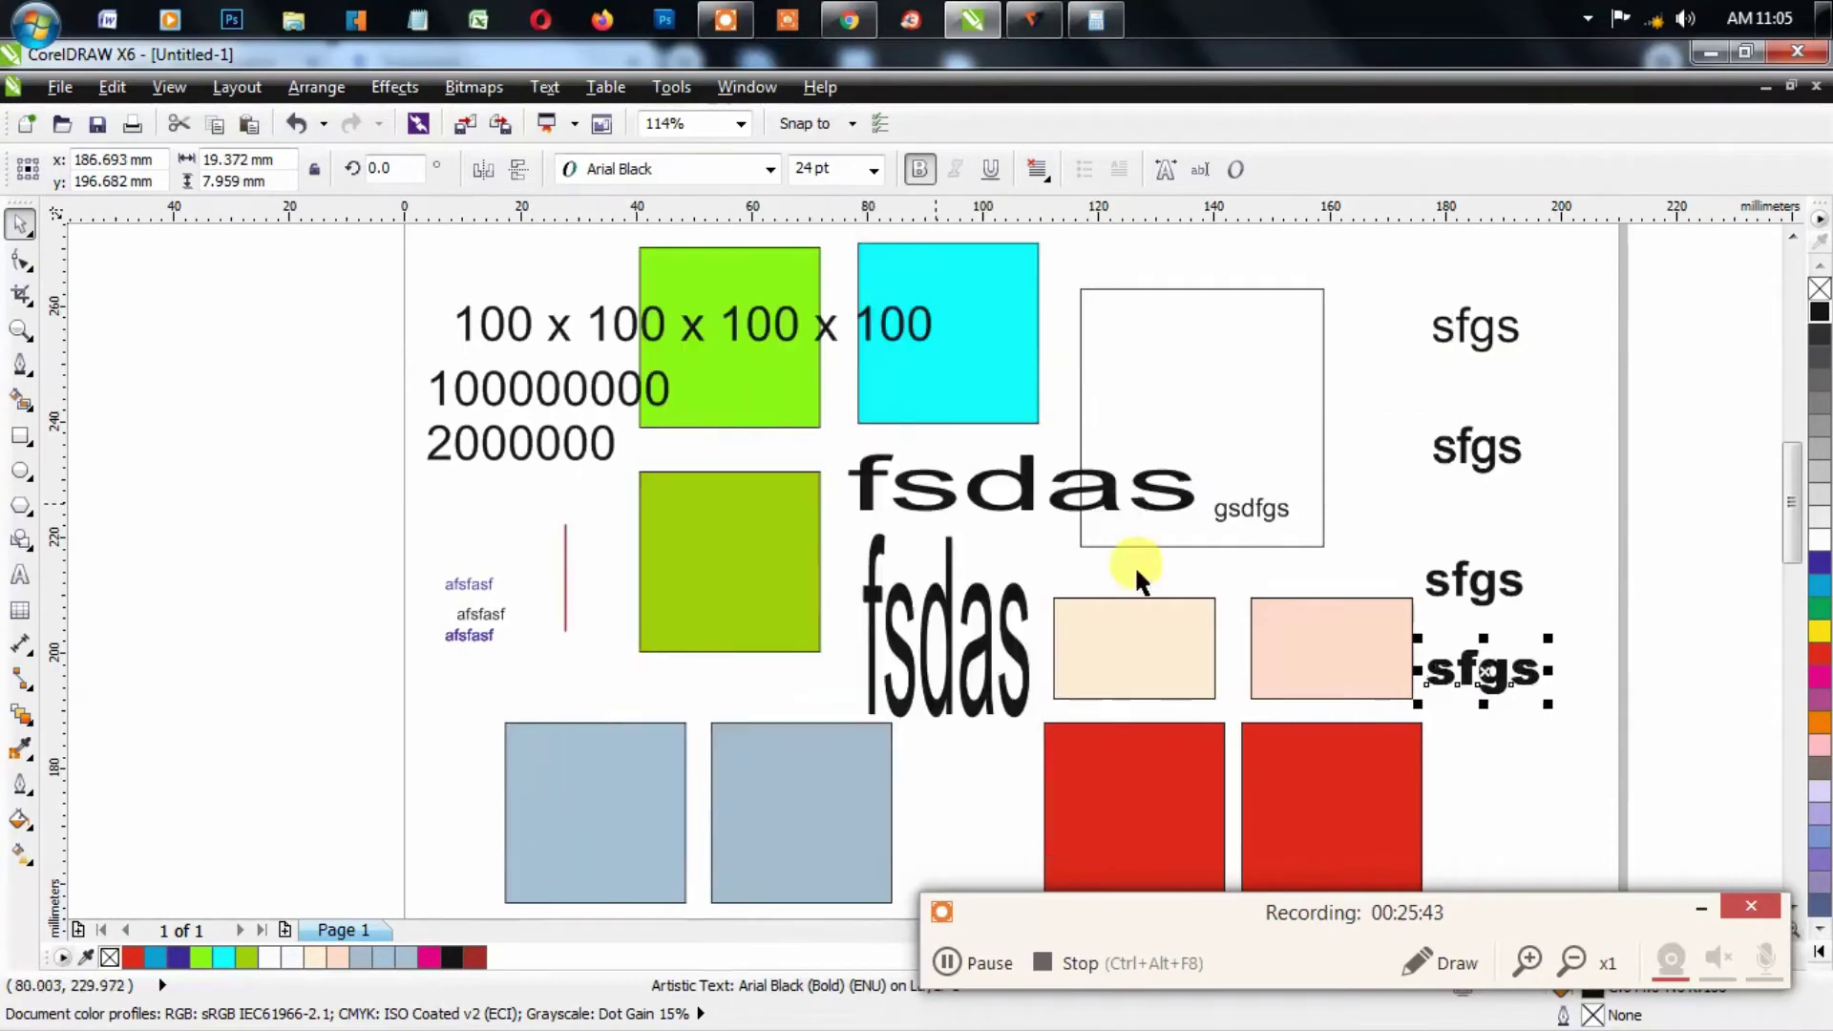
# Step: Place a copy of the Arial Black "sfgs" text directly below it and set its font to Arial MT Black
pyautogui.moveTo(1468, 659); pyautogui.dragTo(1510, 759)
pyautogui.click(704, 171)
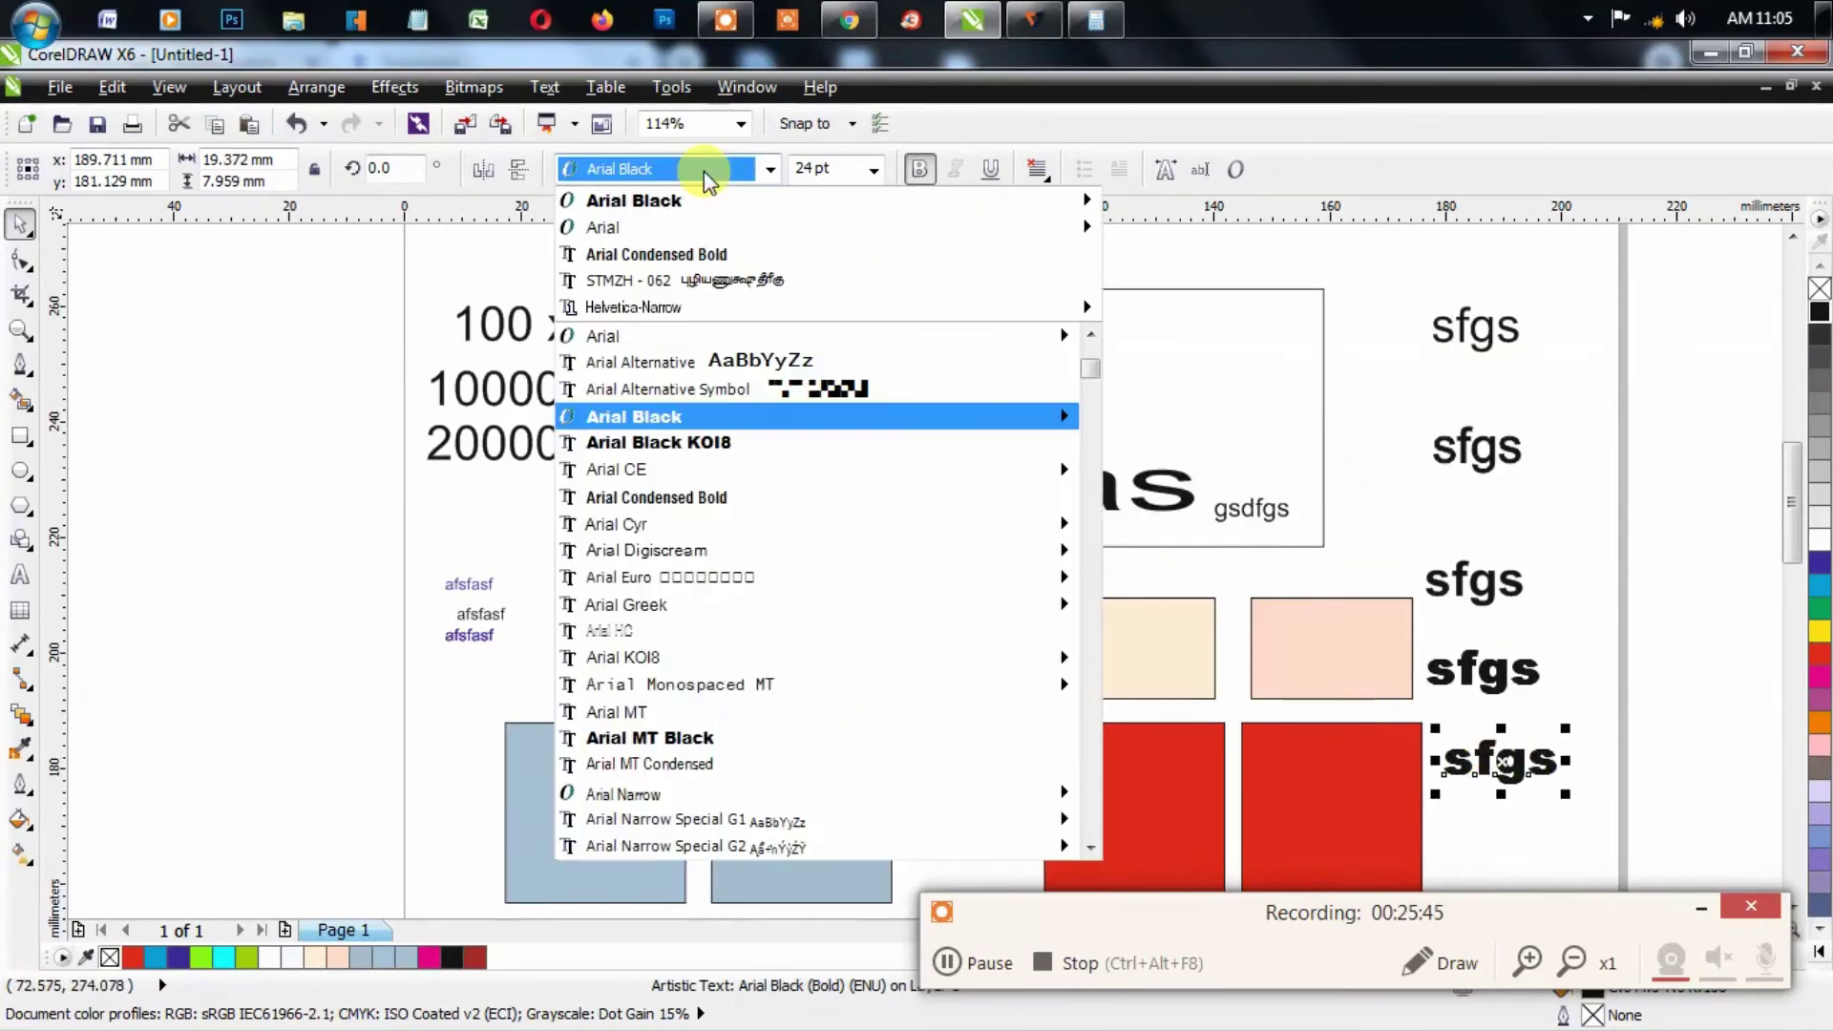
pyautogui.press('Down')
pyautogui.press('Down')
pyautogui.press('Down')
pyautogui.press('Down')
pyautogui.press('Down')
pyautogui.press('Down')
pyautogui.press('Down')
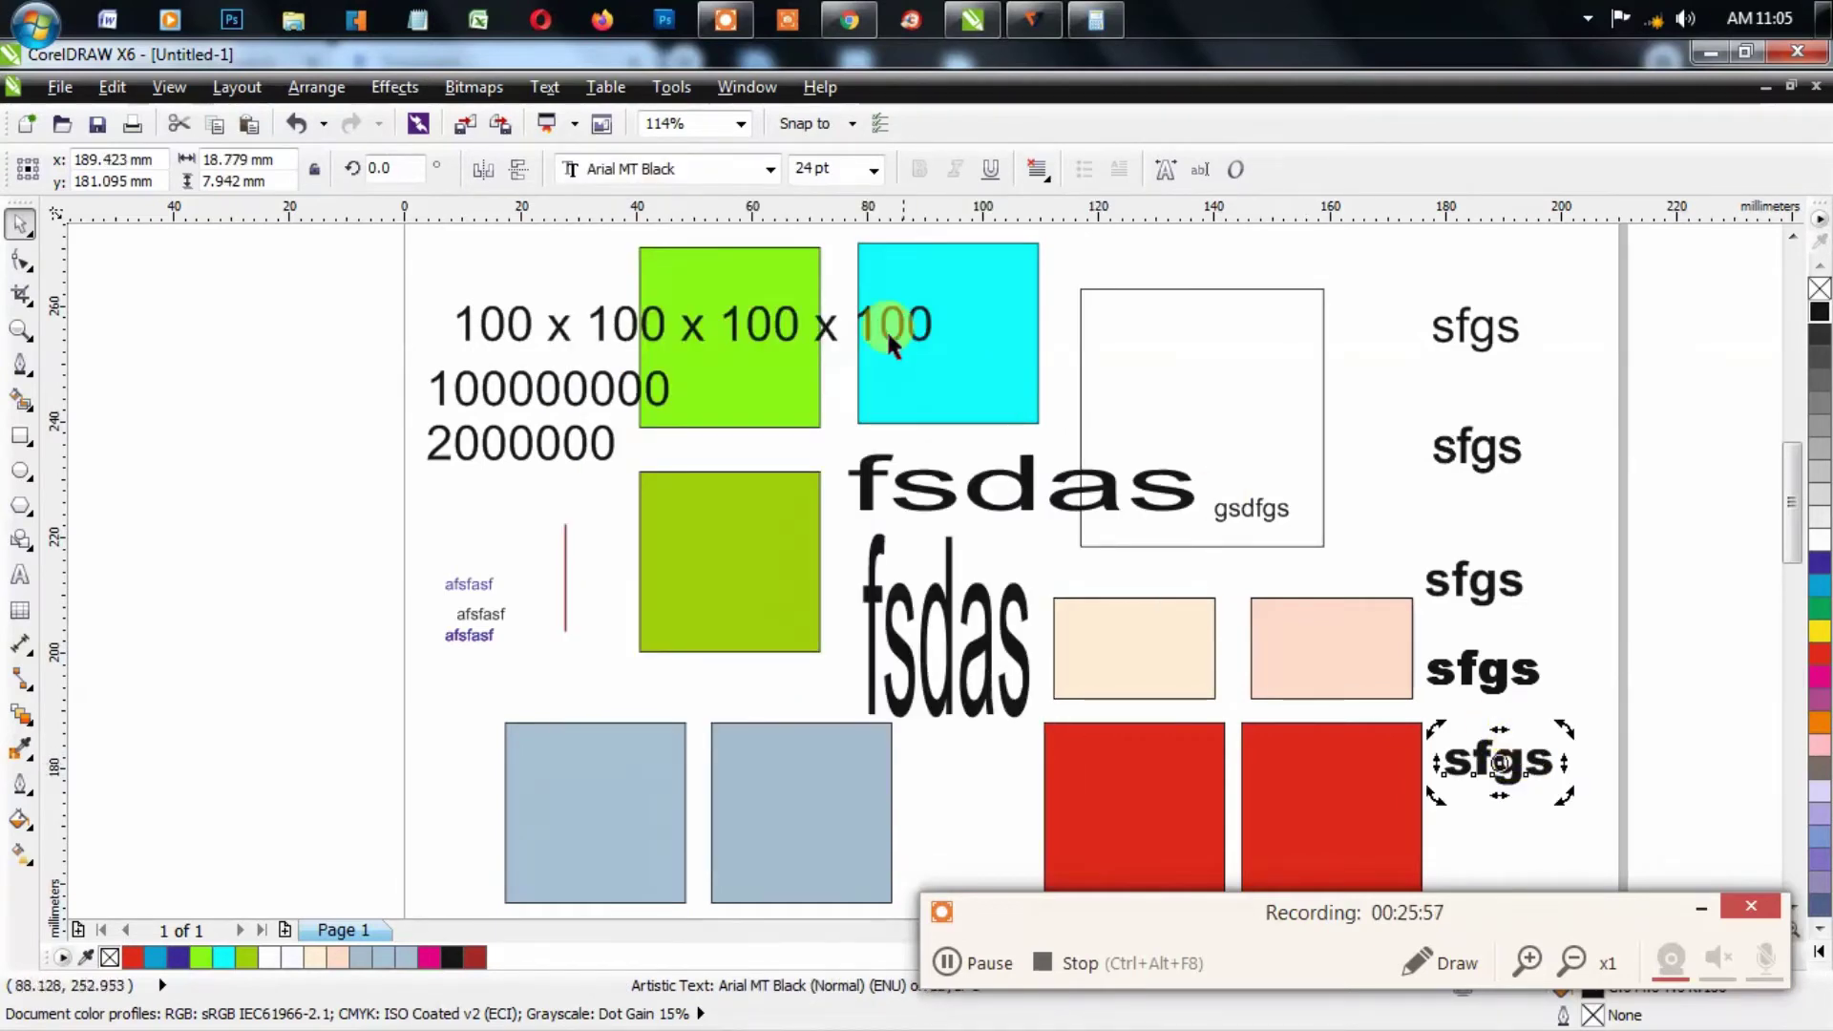
# Step: Change the font of the lowest "sfgs" text to Arial Condensed Bold
pyautogui.click(697, 176)
pyautogui.click(696, 284)
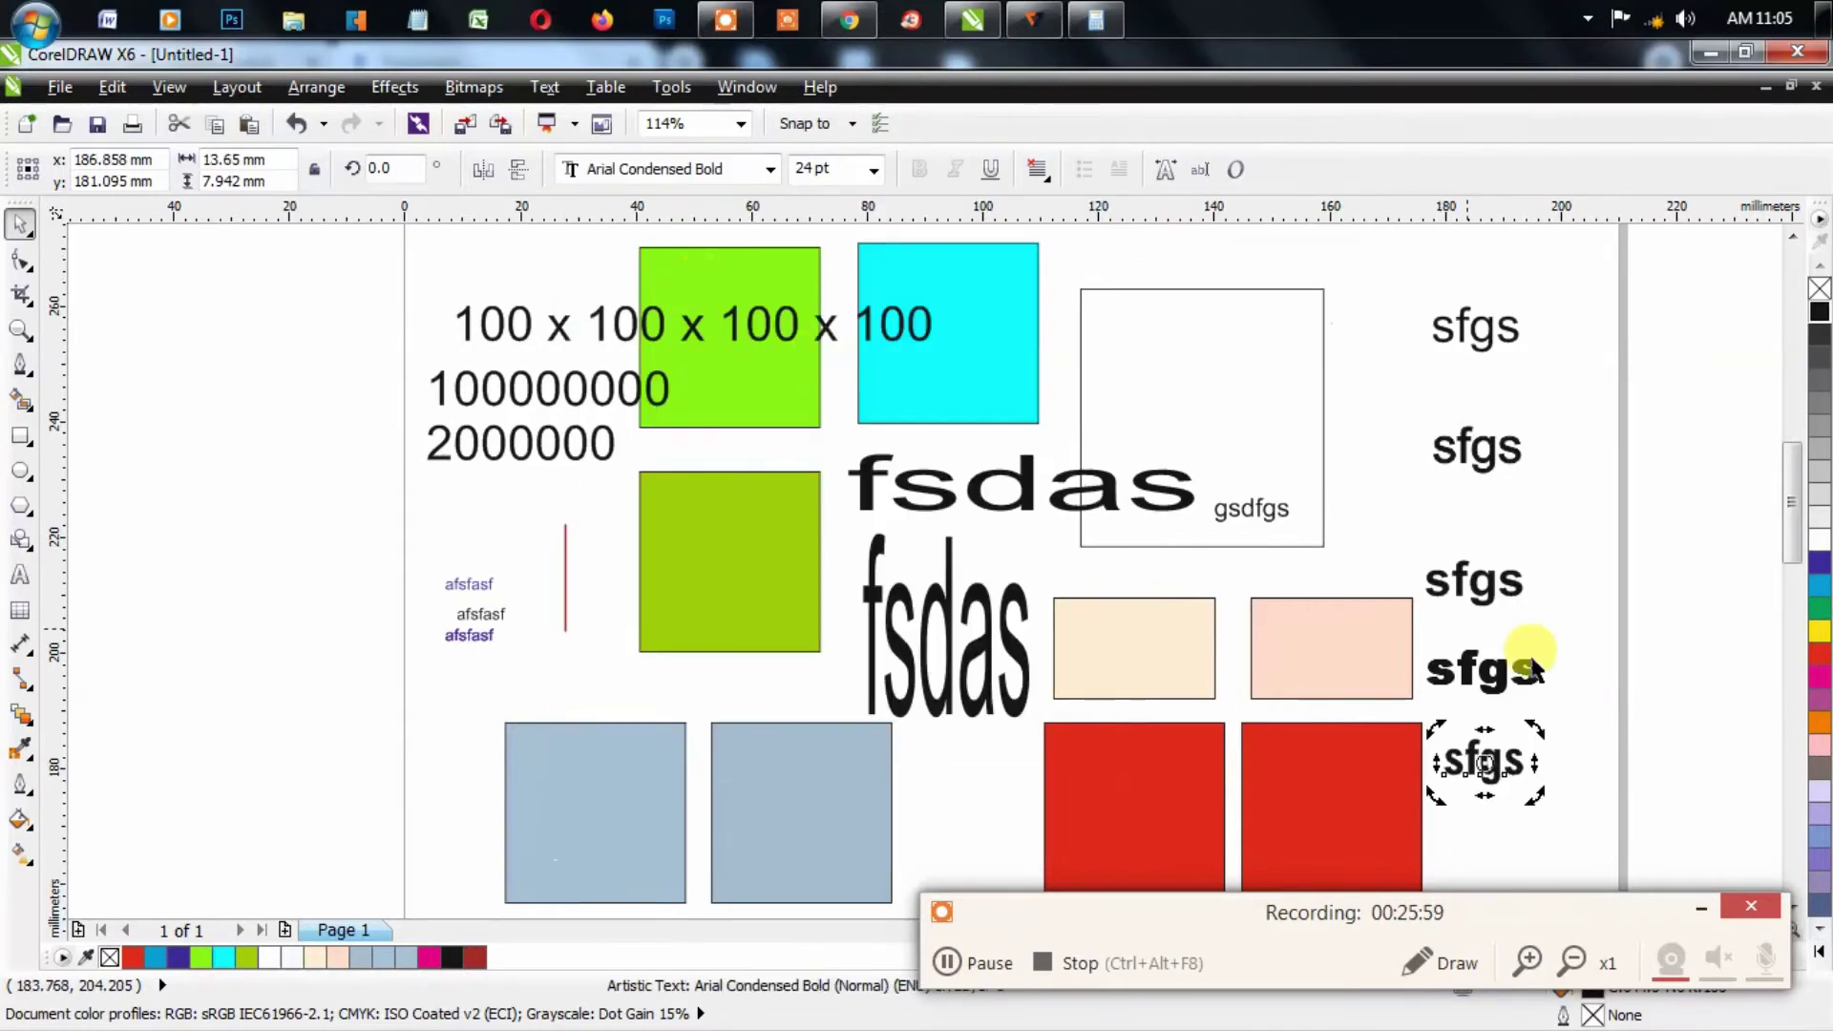
pyautogui.click(1532, 661)
# Step: Place a copy of the Arial Condensed Bold text just below the topmost "sfgs" and set it to Arial Narrow
pyautogui.moveTo(1505, 763); pyautogui.dragTo(1514, 511)
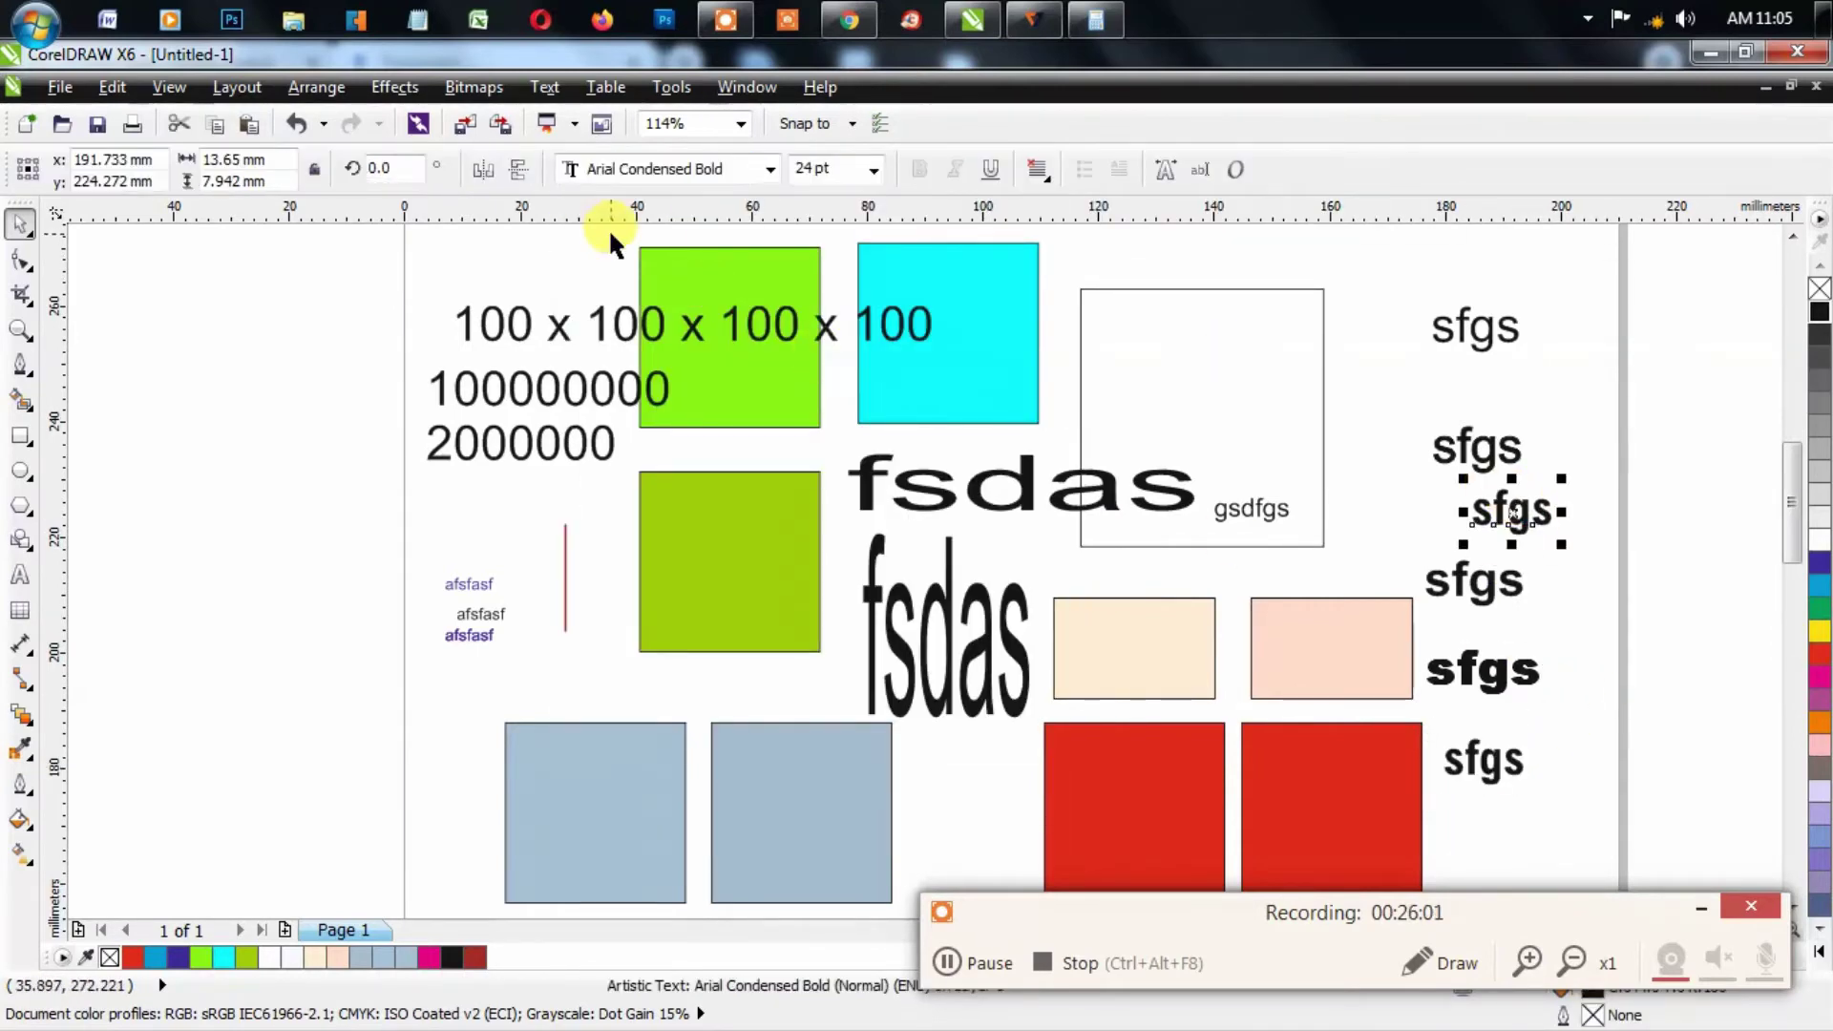
pyautogui.click(635, 170)
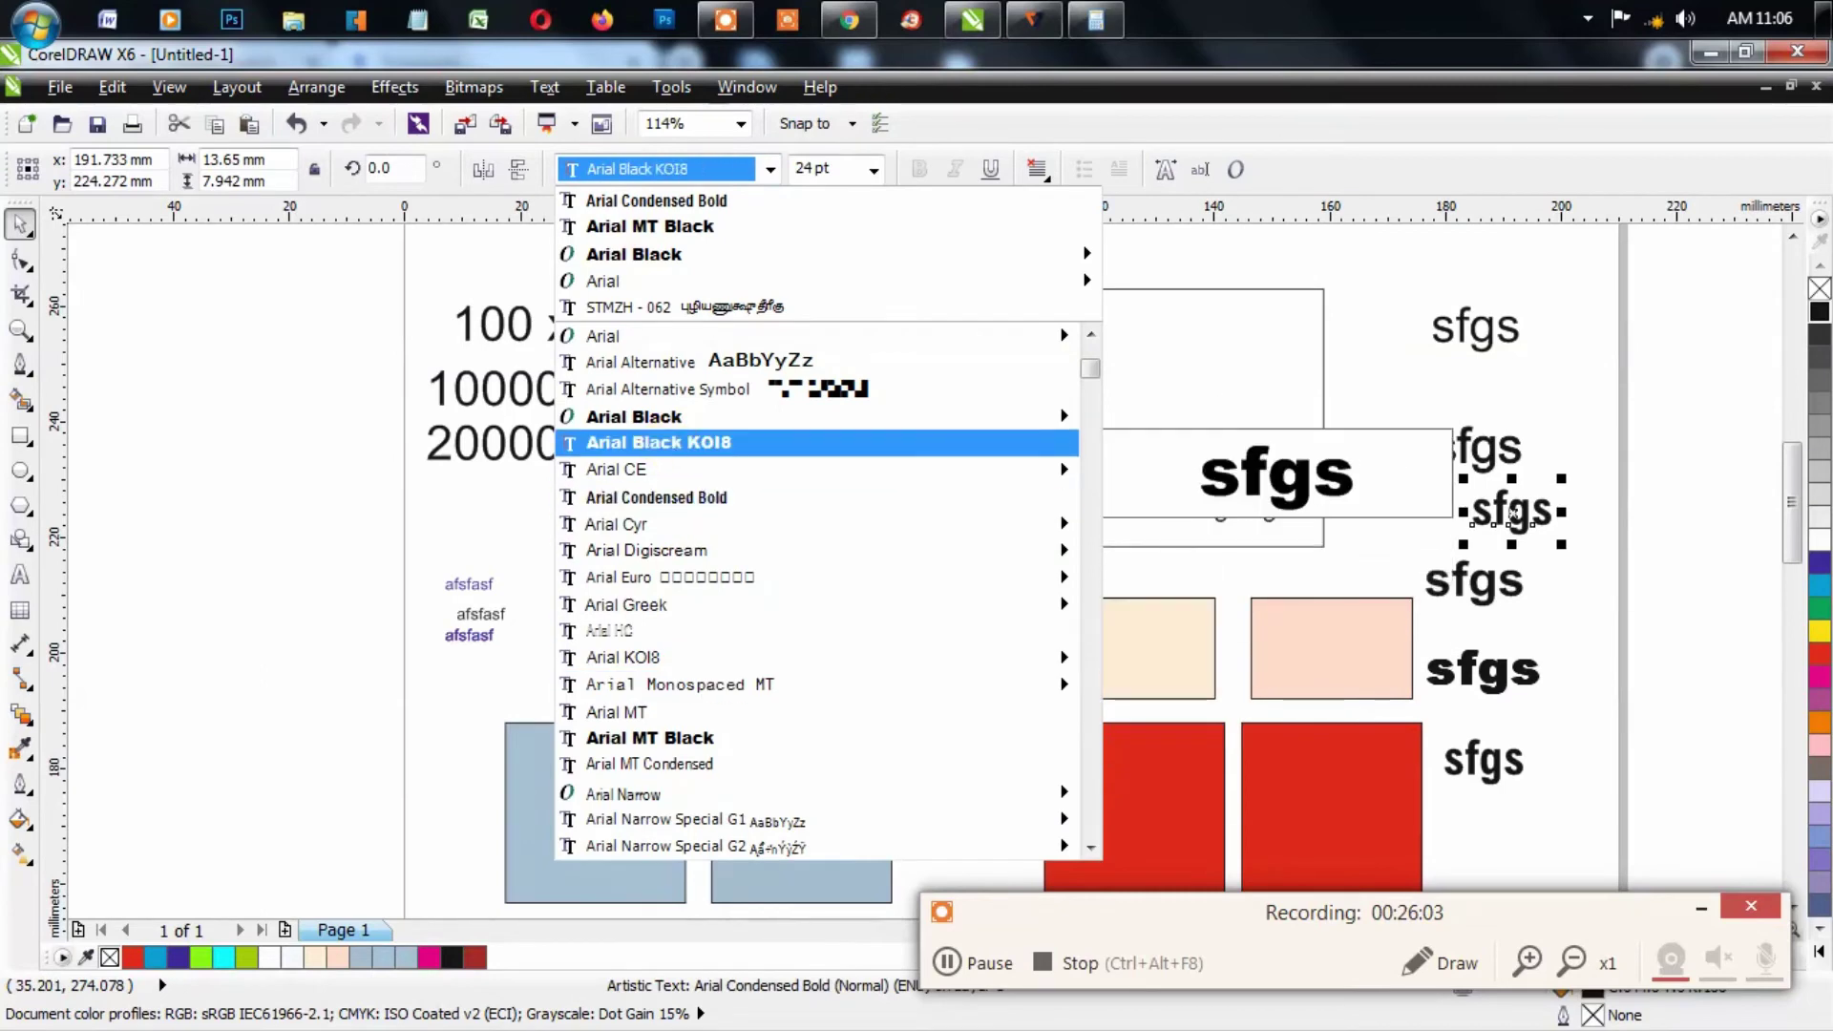
pyautogui.scroll(2, 673, 454)
pyautogui.moveTo(670, 501)
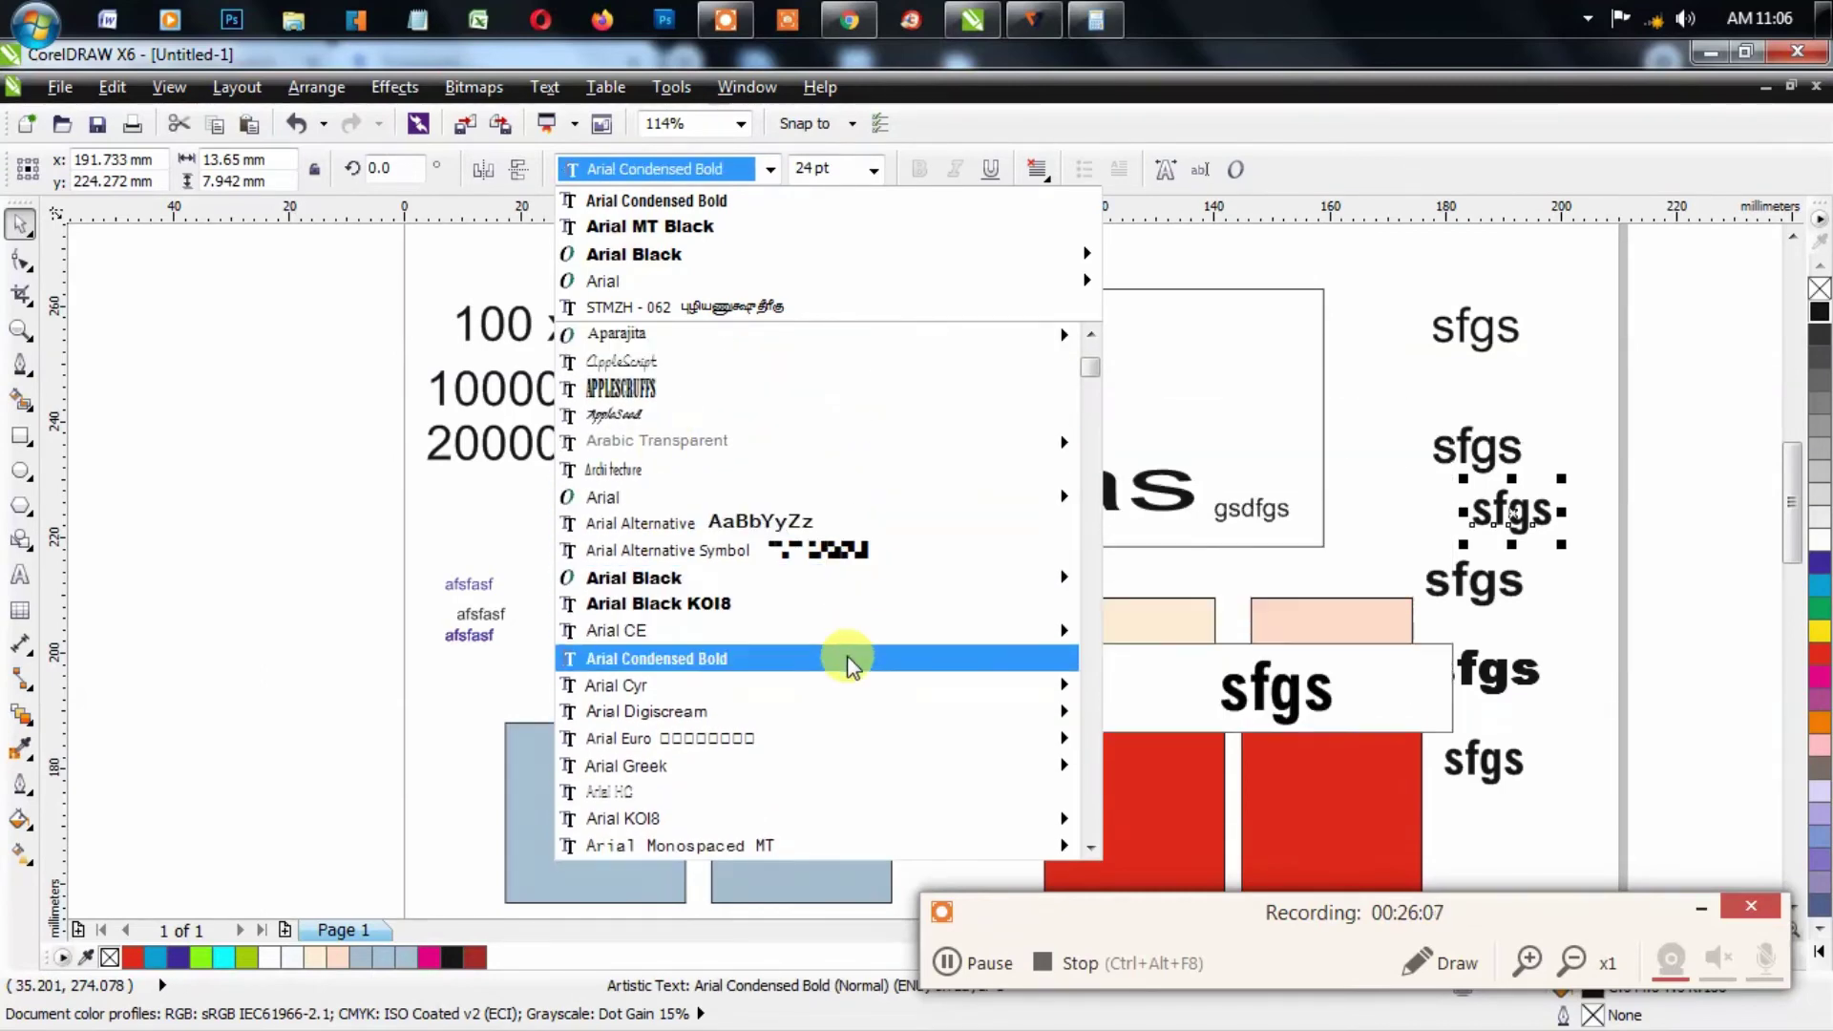
pyautogui.scroll(-2, 850, 800)
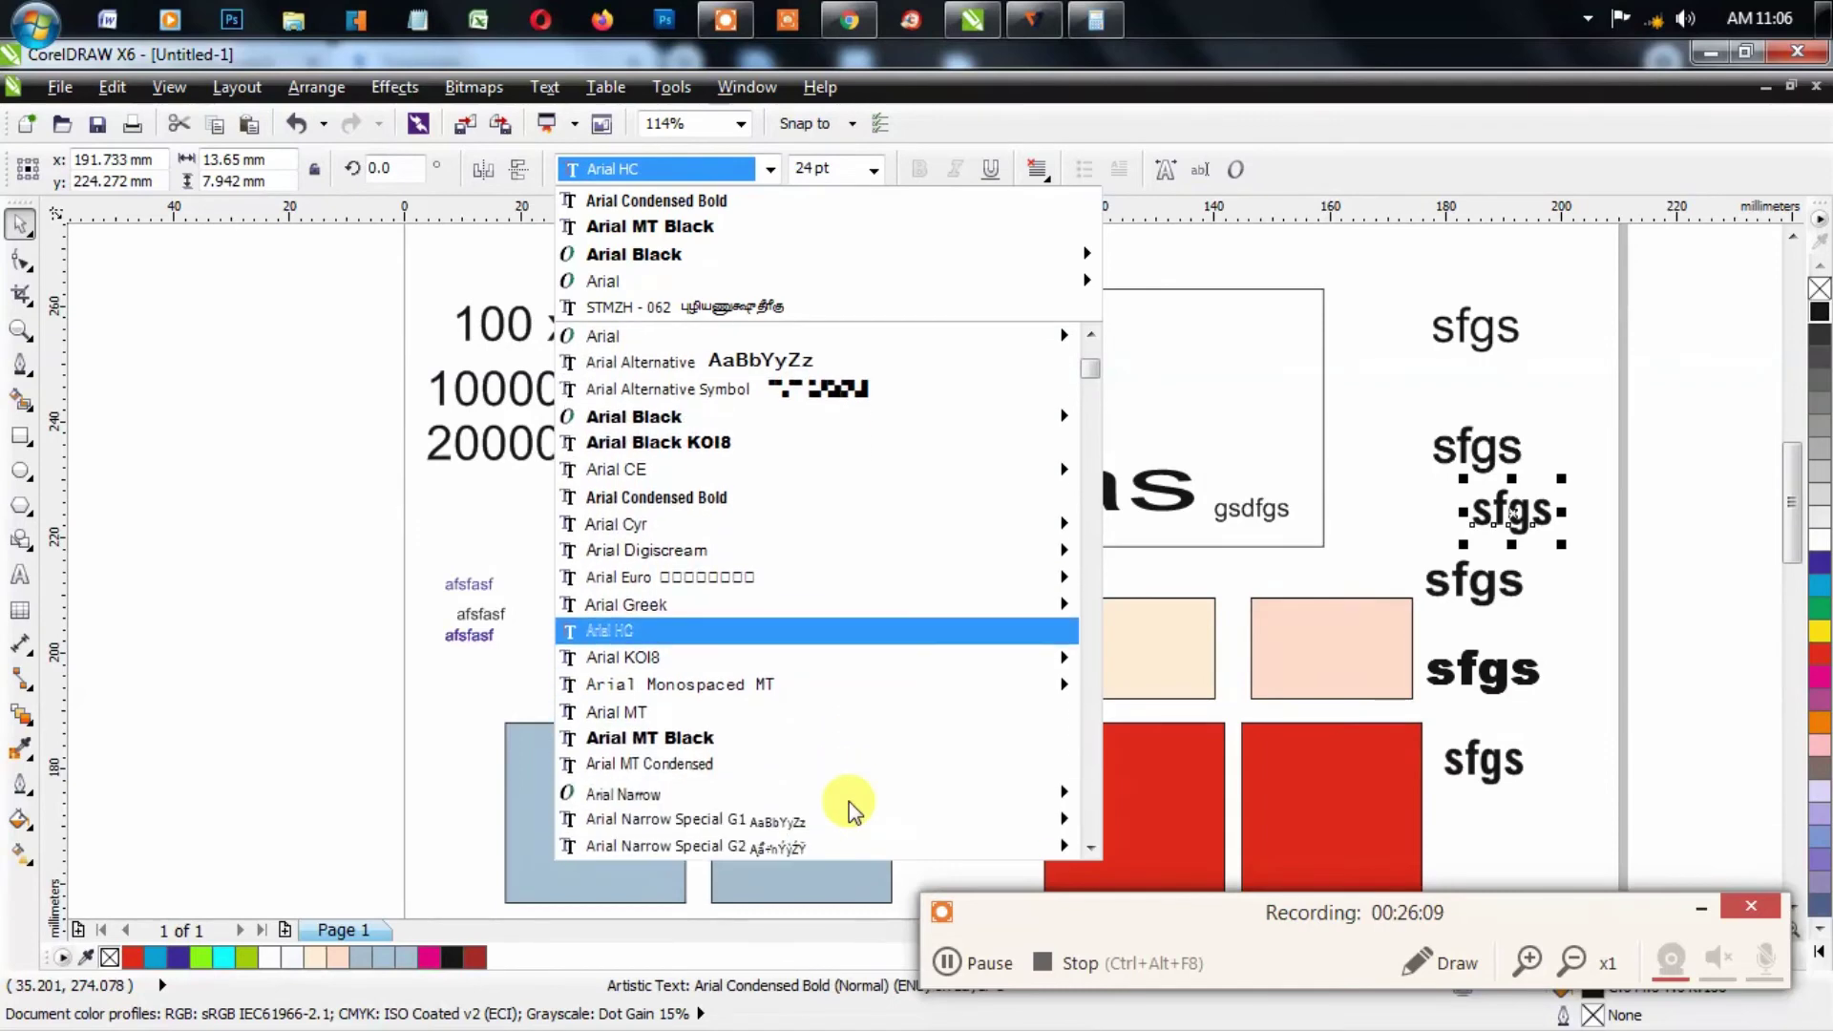
pyautogui.click(763, 792)
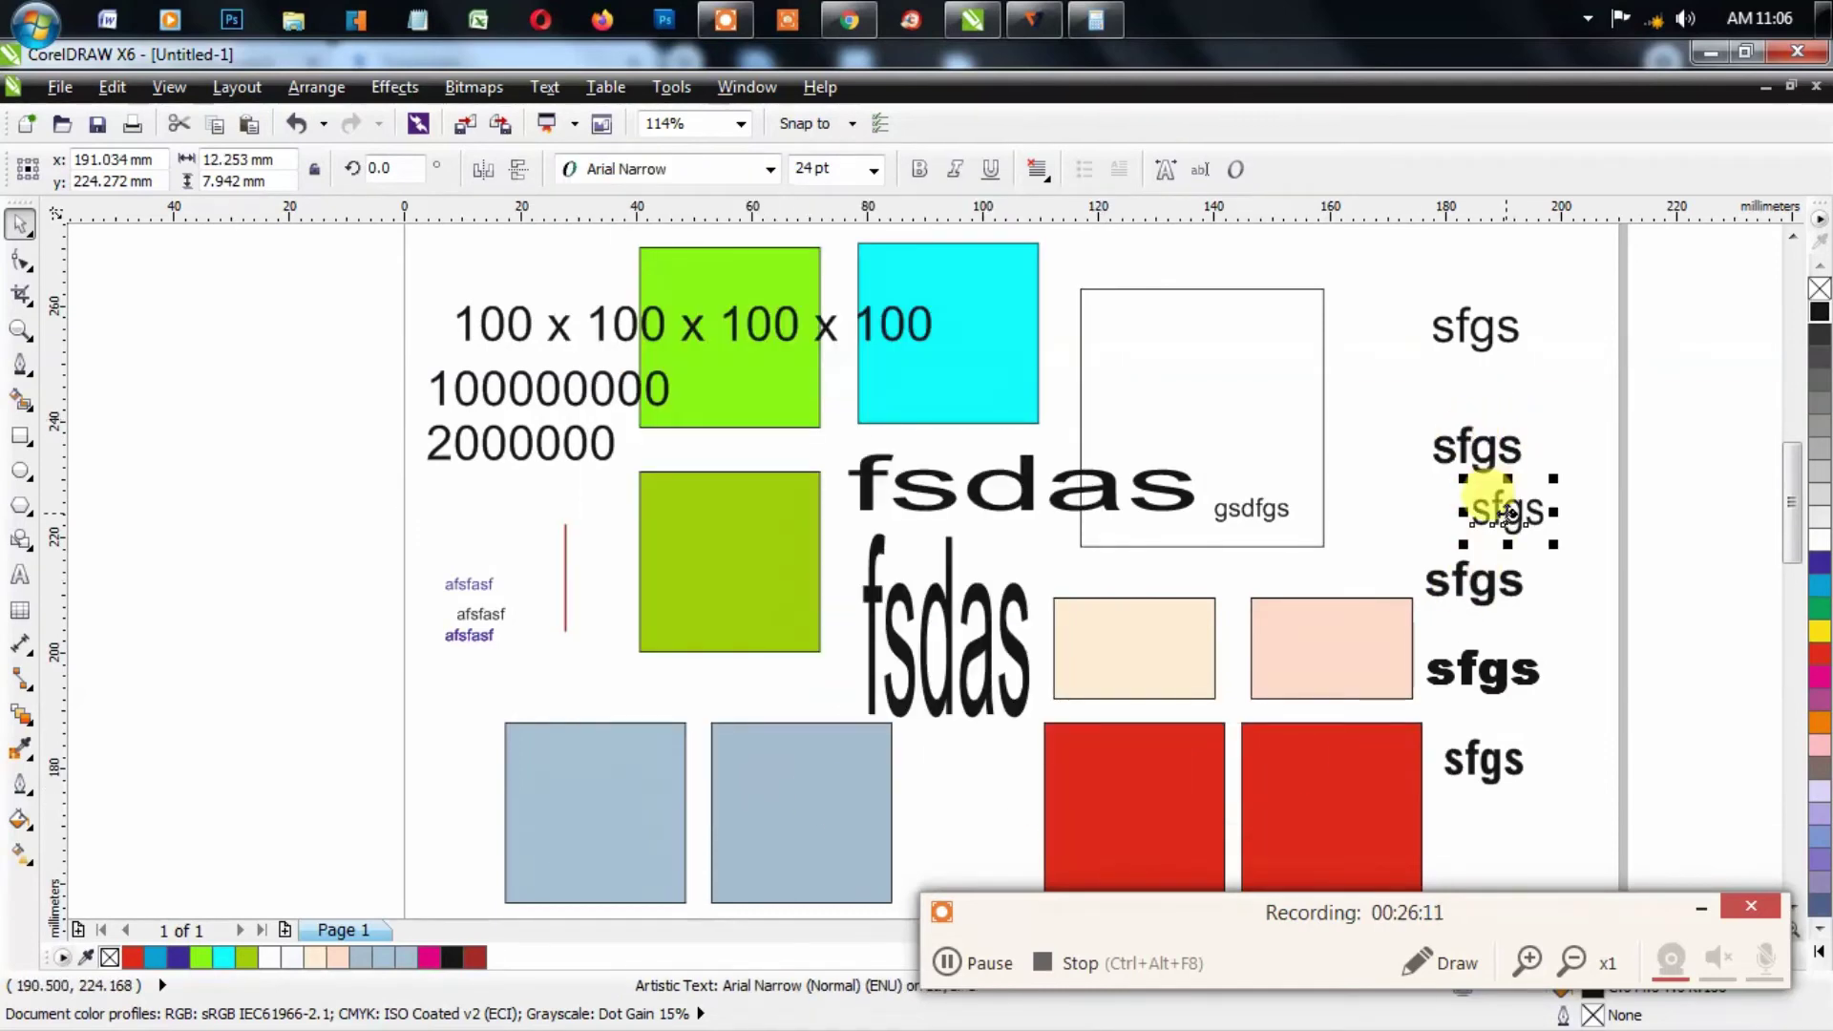
pyautogui.moveTo(1489, 501); pyautogui.dragTo(1465, 387)
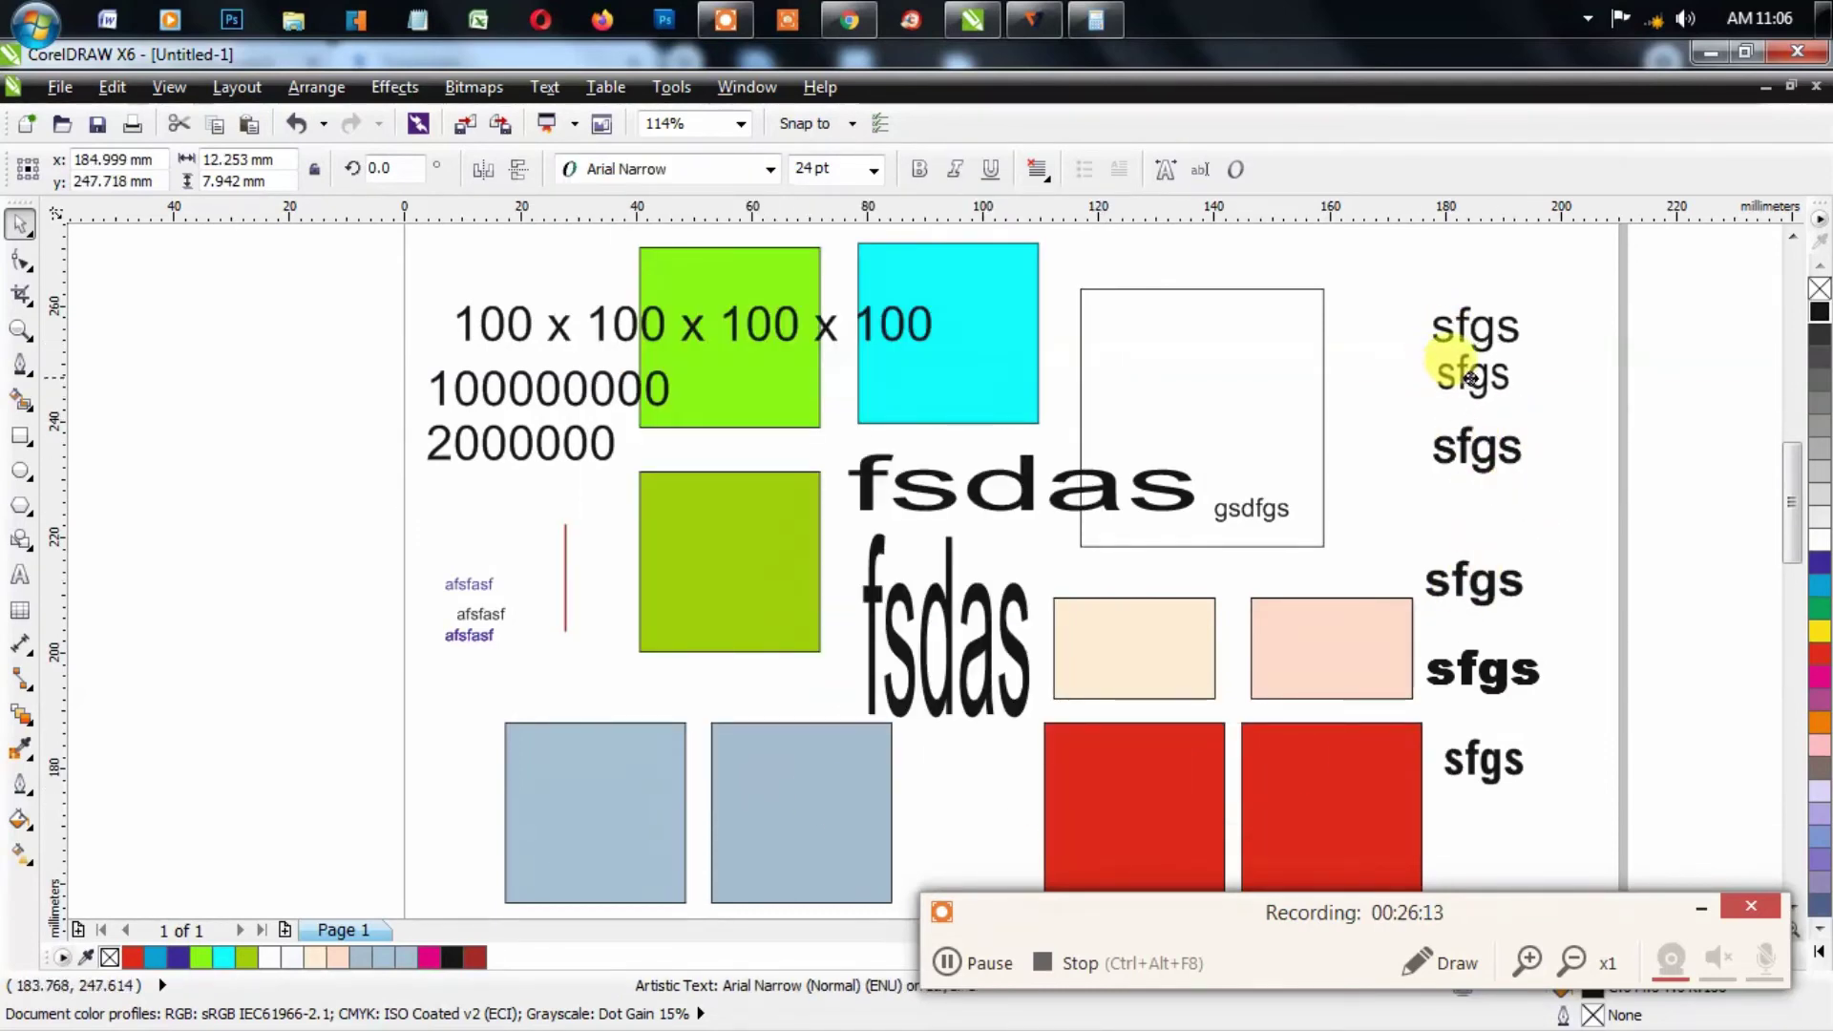
pyautogui.moveTo(1412, 315); pyautogui.dragTo(1584, 409)
pyautogui.scroll(5, 1045, 434)
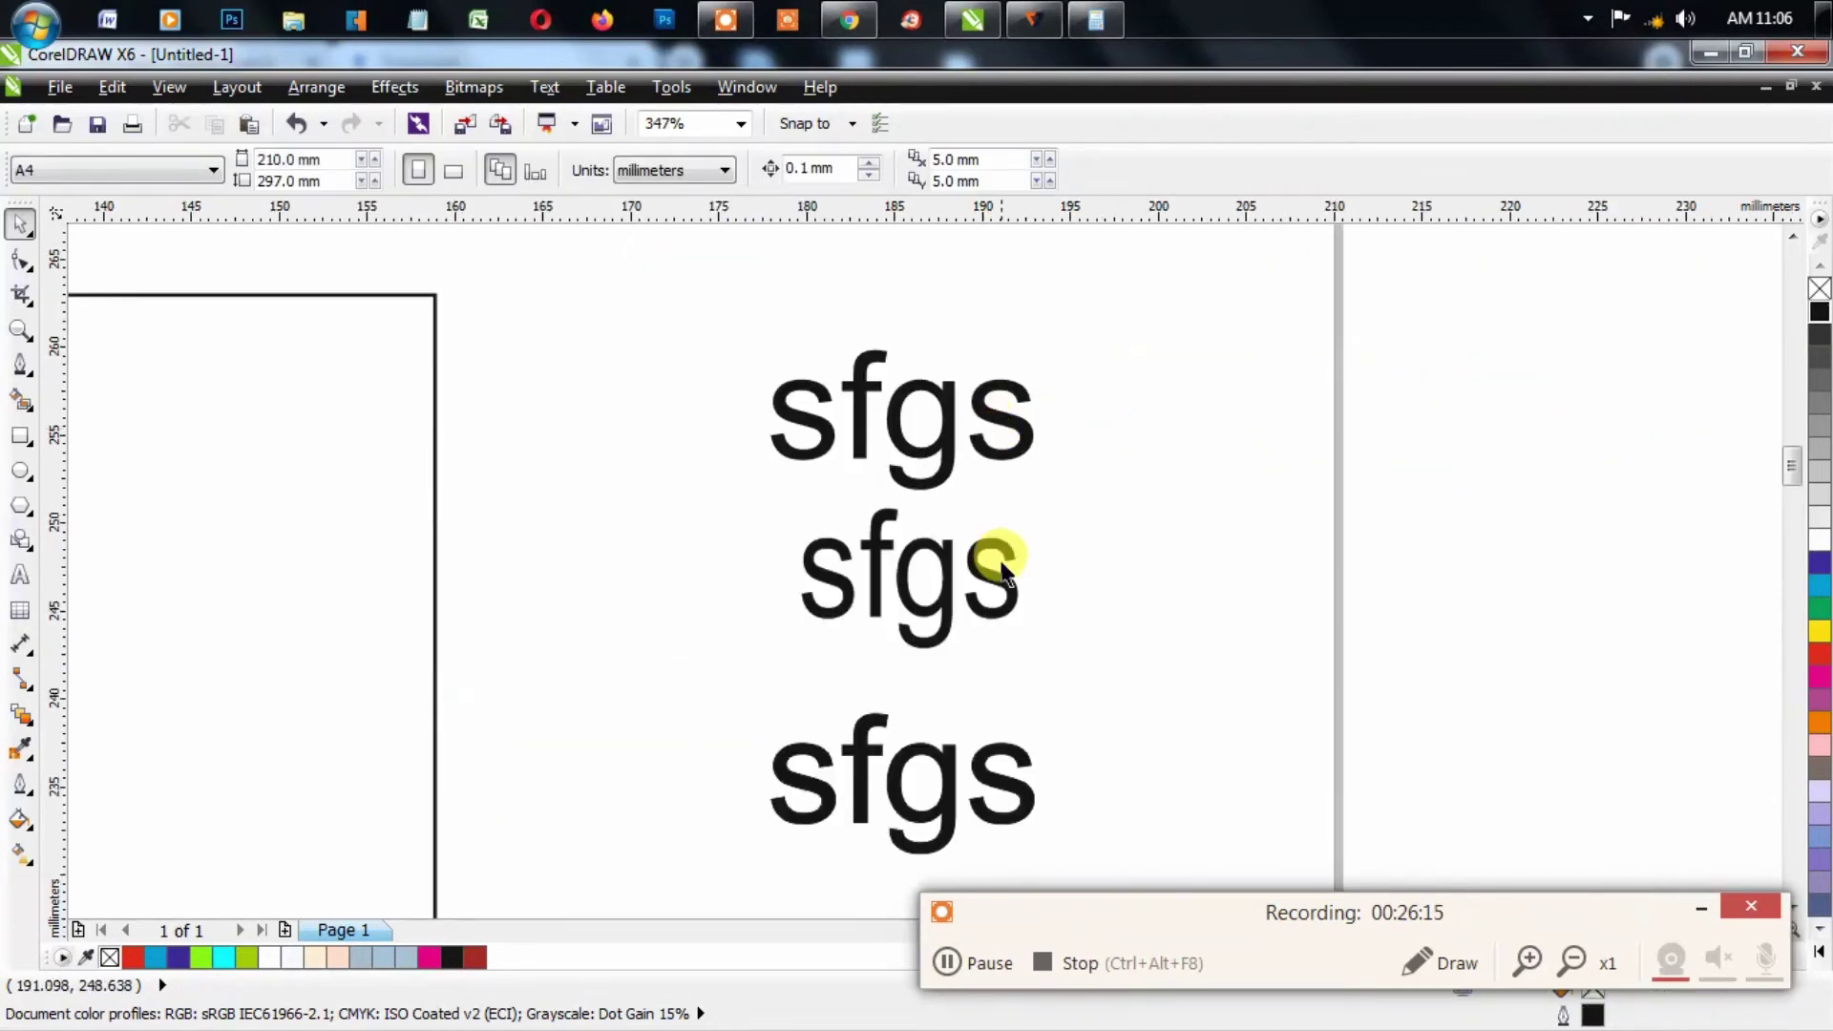
pyautogui.moveTo(994, 560)
pyautogui.mouseDown()
pyautogui.moveTo(970, 563)
pyautogui.moveTo(972, 584)
pyautogui.mouseUp()
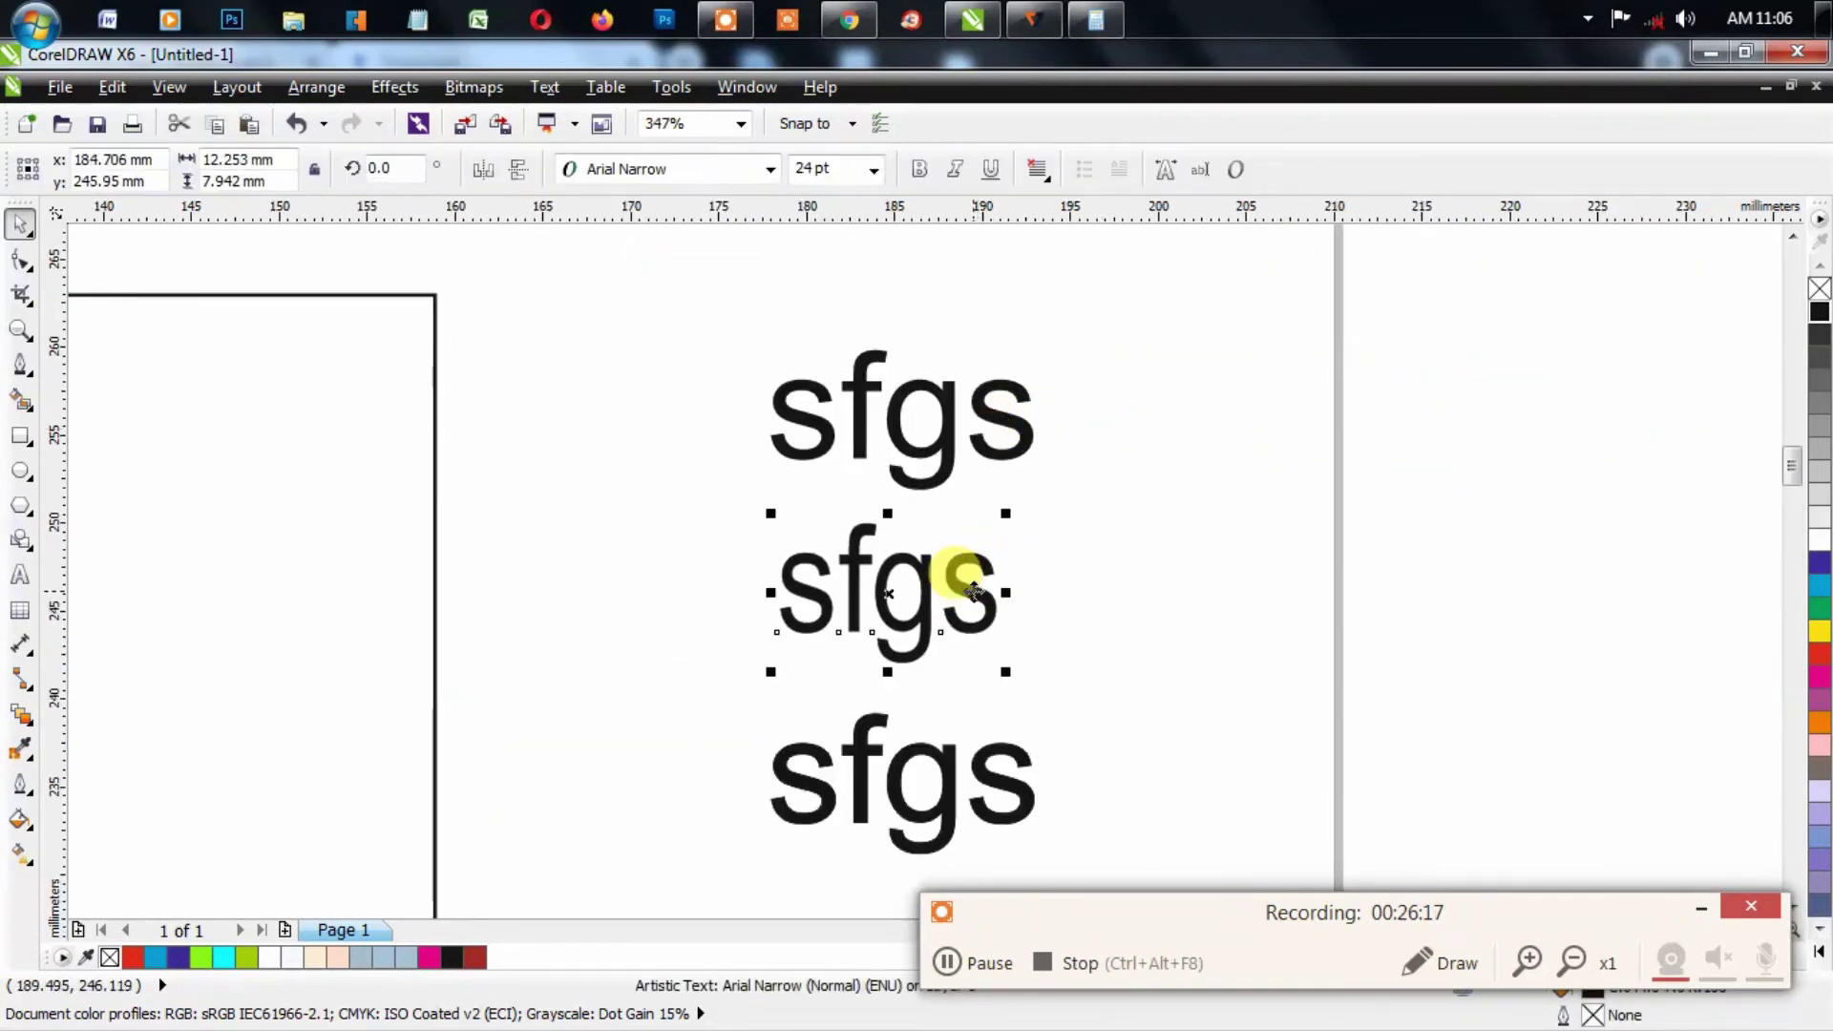
# Step: Squeeze the topmost "sfgs" text narrower and flatten it vertically by scaling it out of proportion
pyautogui.click(1016, 437)
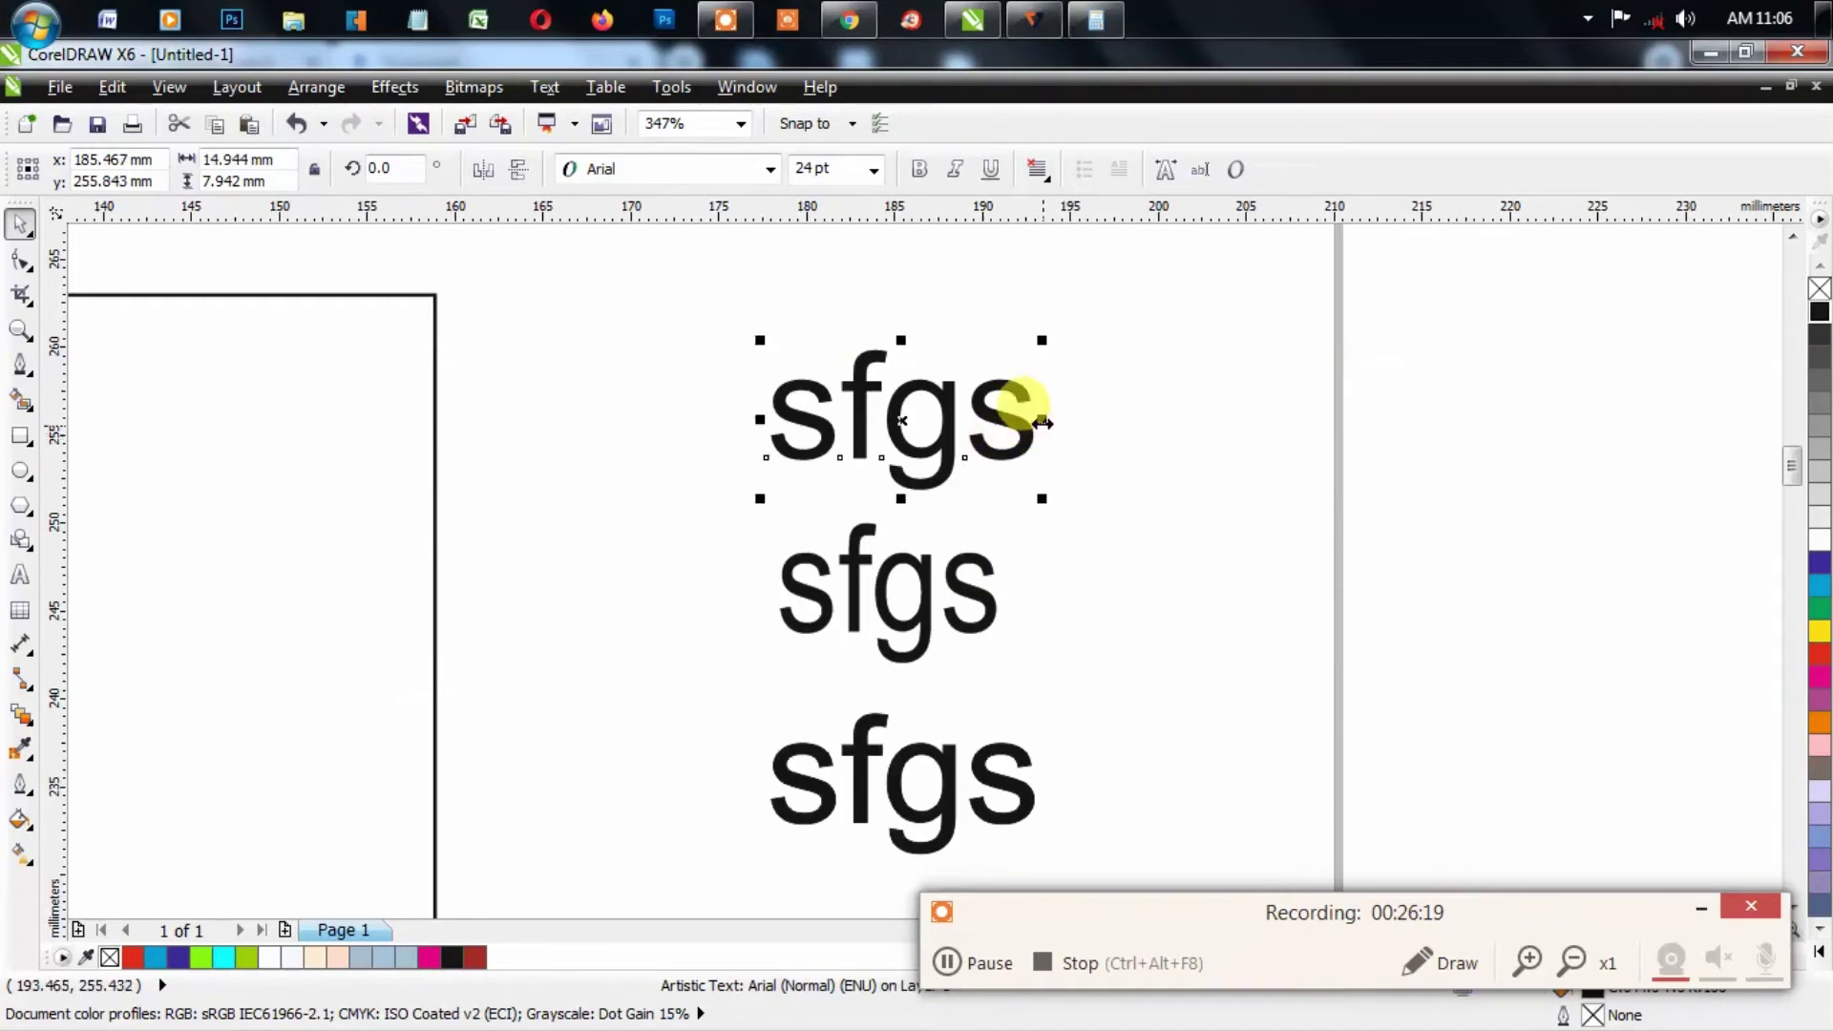
pyautogui.moveTo(1040, 420); pyautogui.dragTo(996, 426)
pyautogui.moveTo(901, 498); pyautogui.dragTo(917, 437)
pyautogui.click(998, 495)
pyautogui.press('F3')
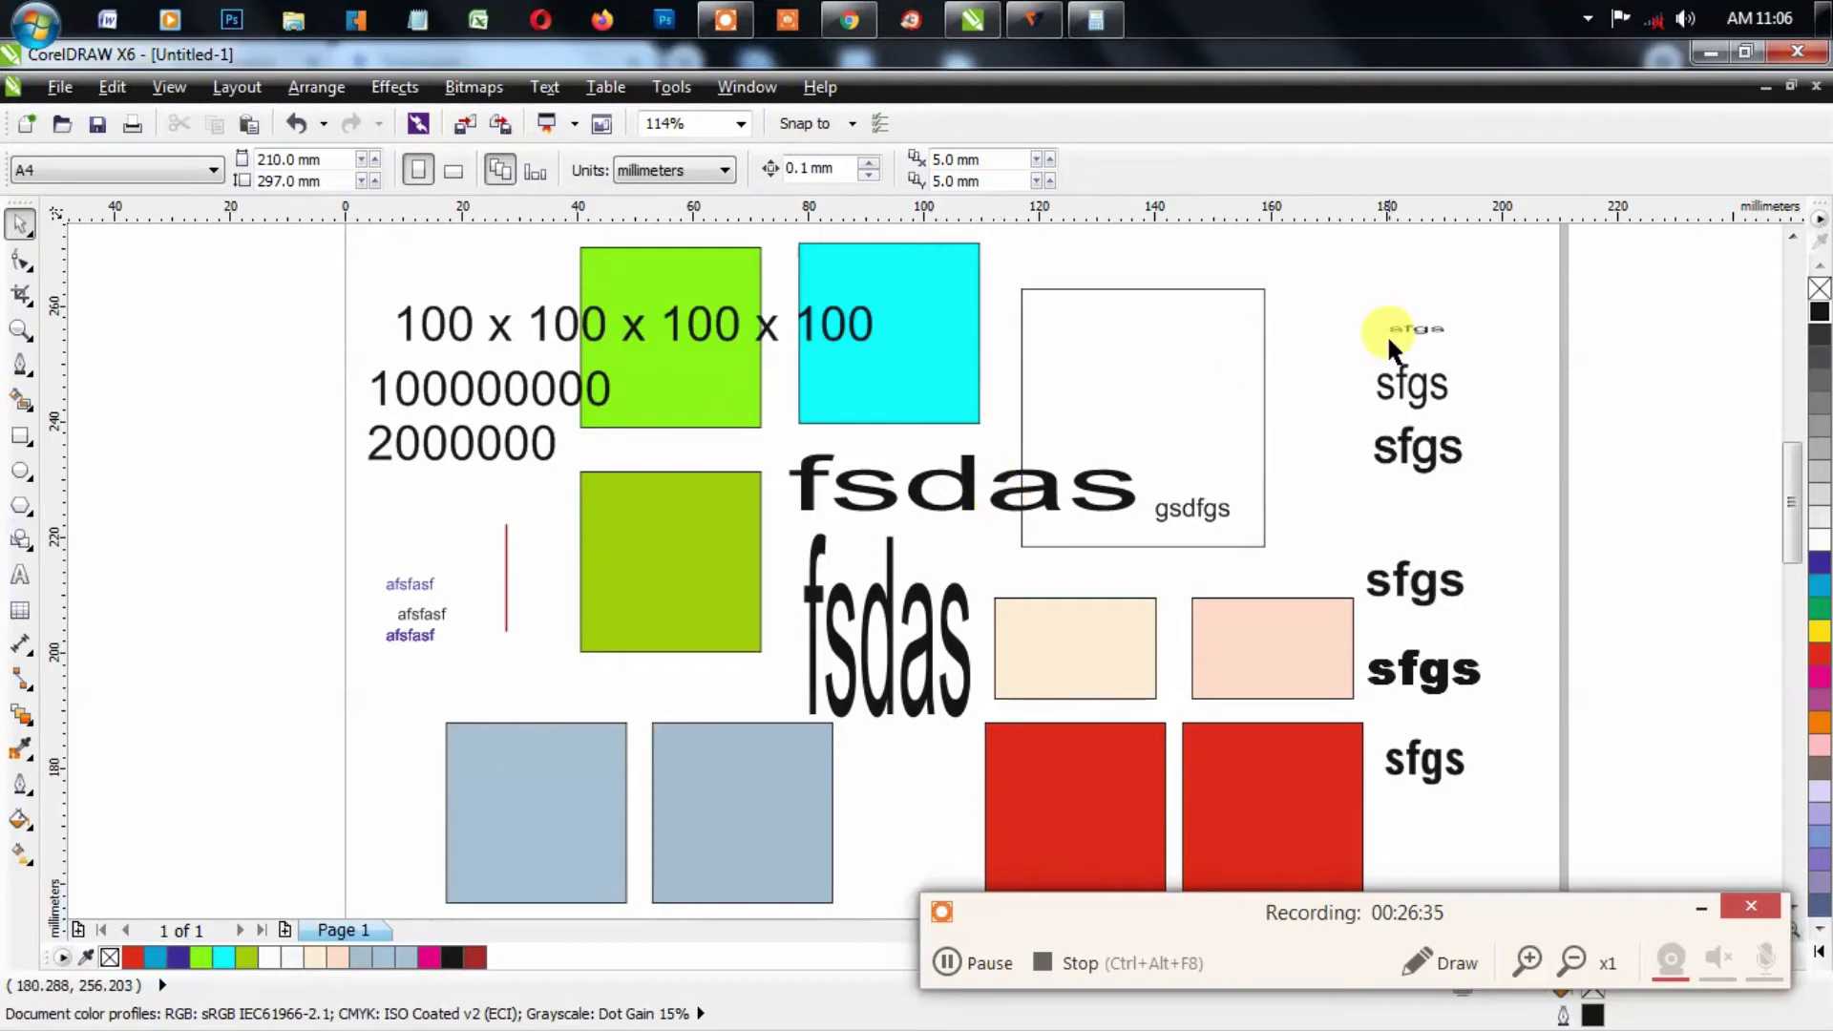
# Step: Set the font of the bold Arial "sfgs" text above the Arial Black one to Helvetica-Narrow
pyautogui.click(1432, 592)
pyautogui.click(696, 167)
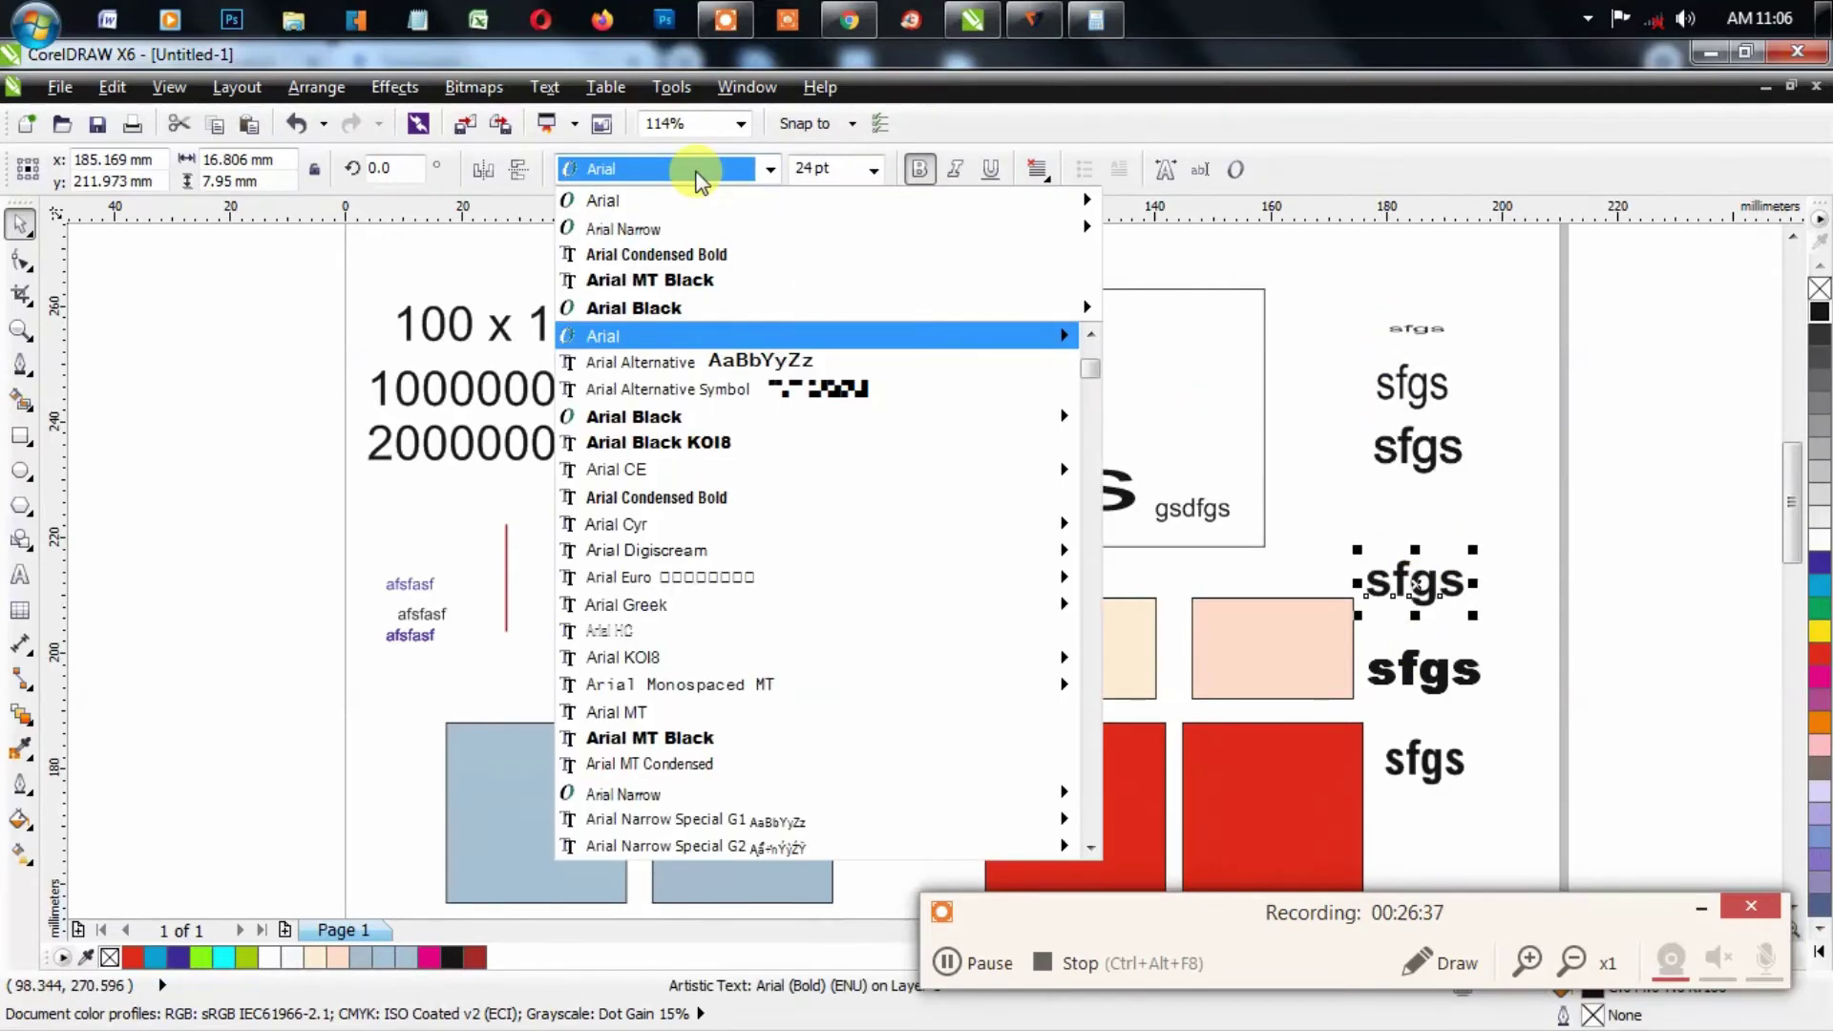
pyautogui.scroll(-2, 771, 604)
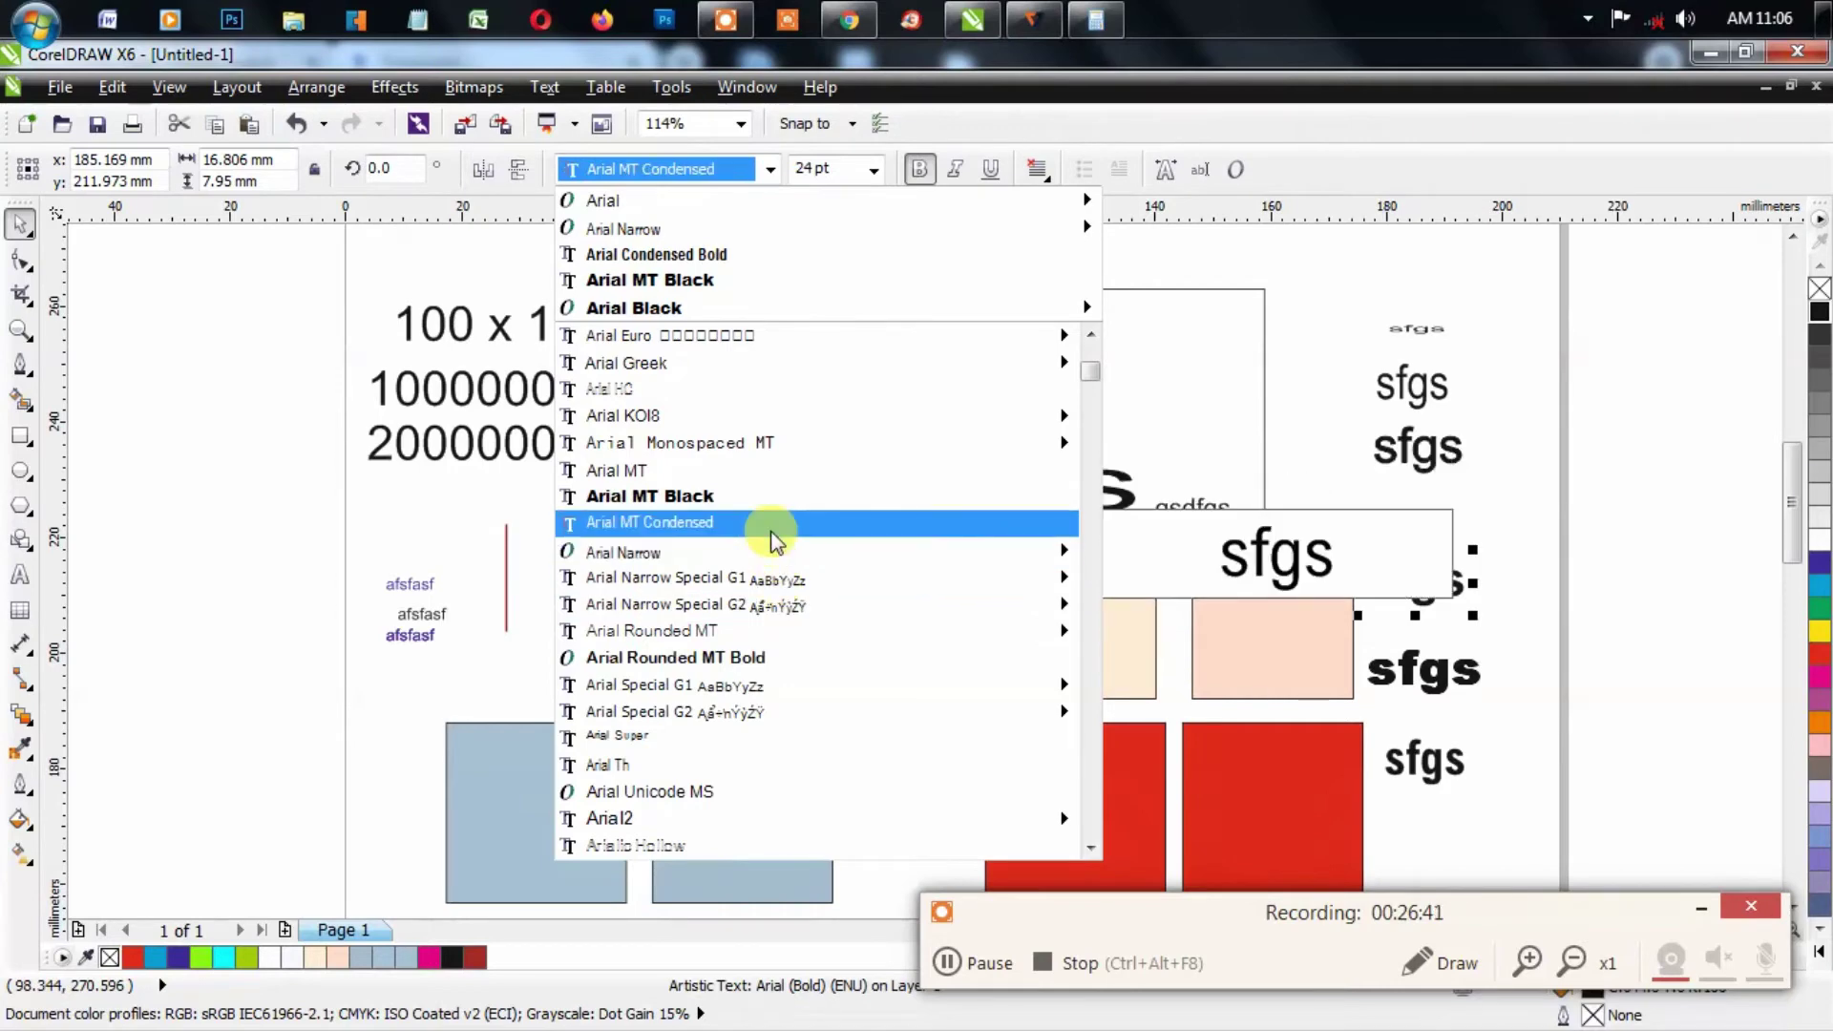
pyautogui.moveTo(736, 420)
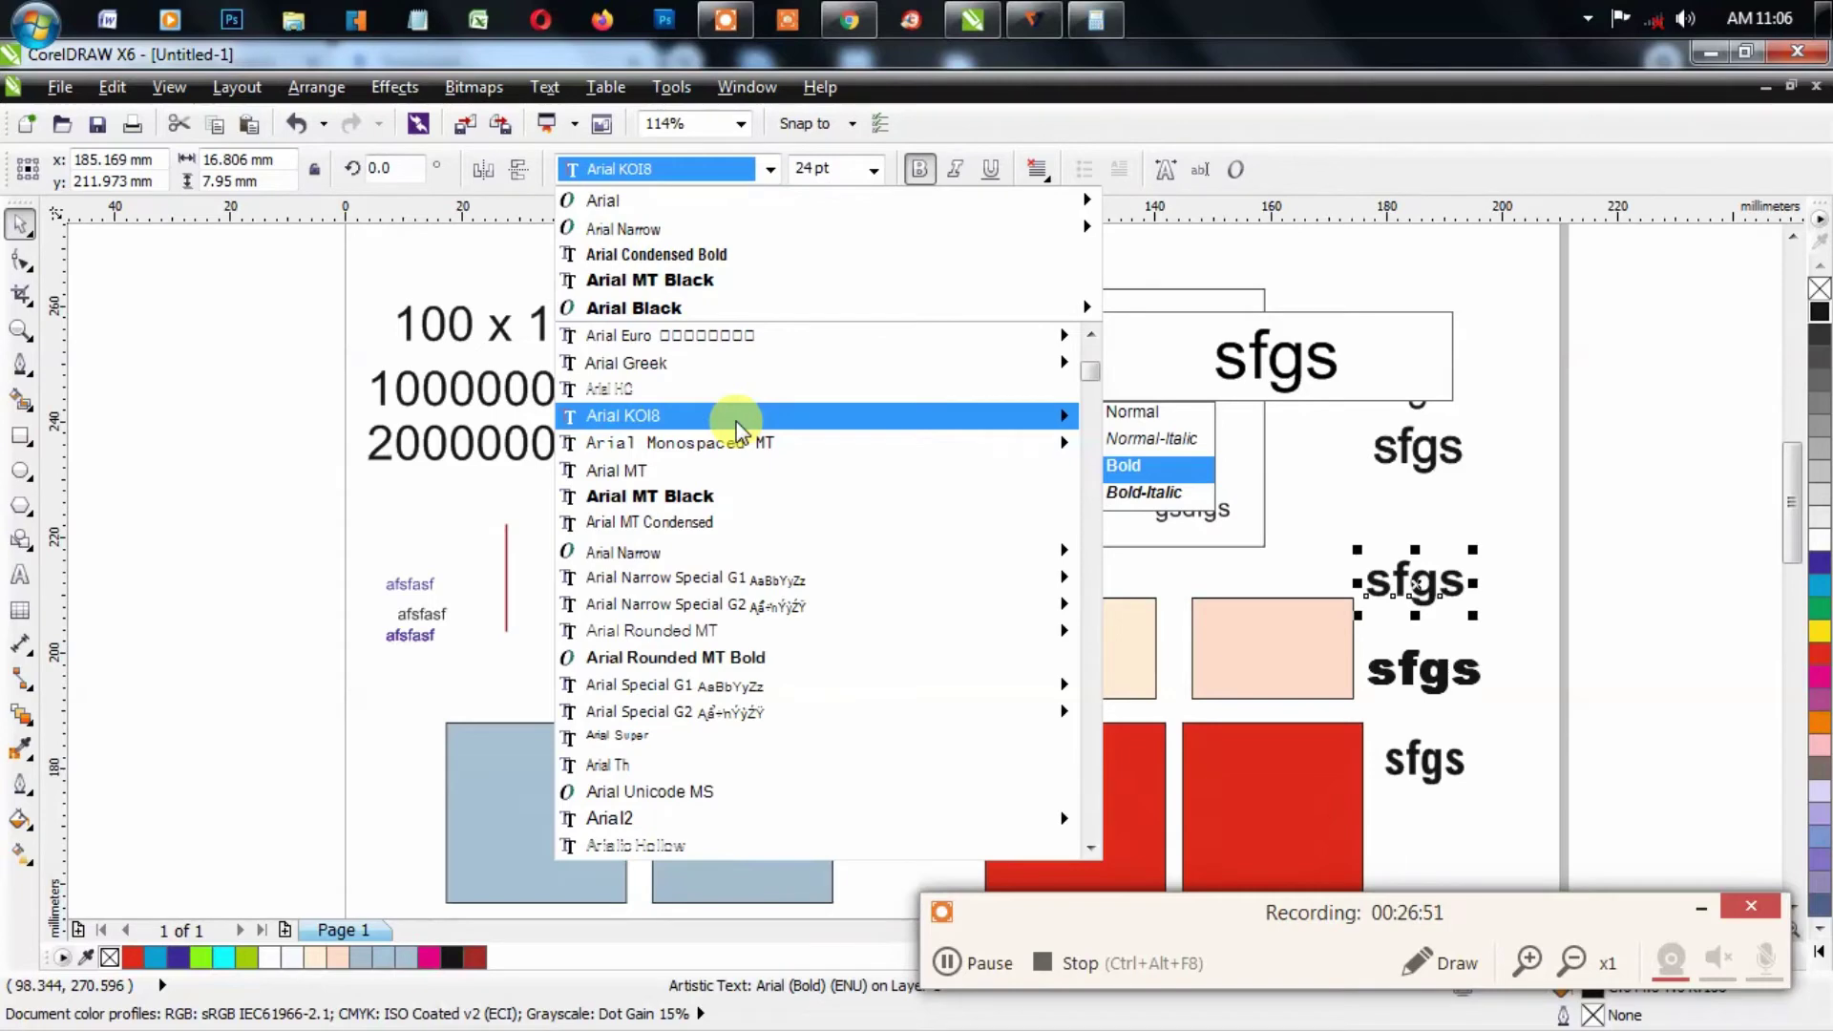
pyautogui.press('Down')
pyautogui.press('Down')
pyautogui.press('Down')
pyautogui.press('Down')
pyautogui.press('Down')
pyautogui.press('Down')
pyautogui.press('Down')
pyautogui.press('Down')
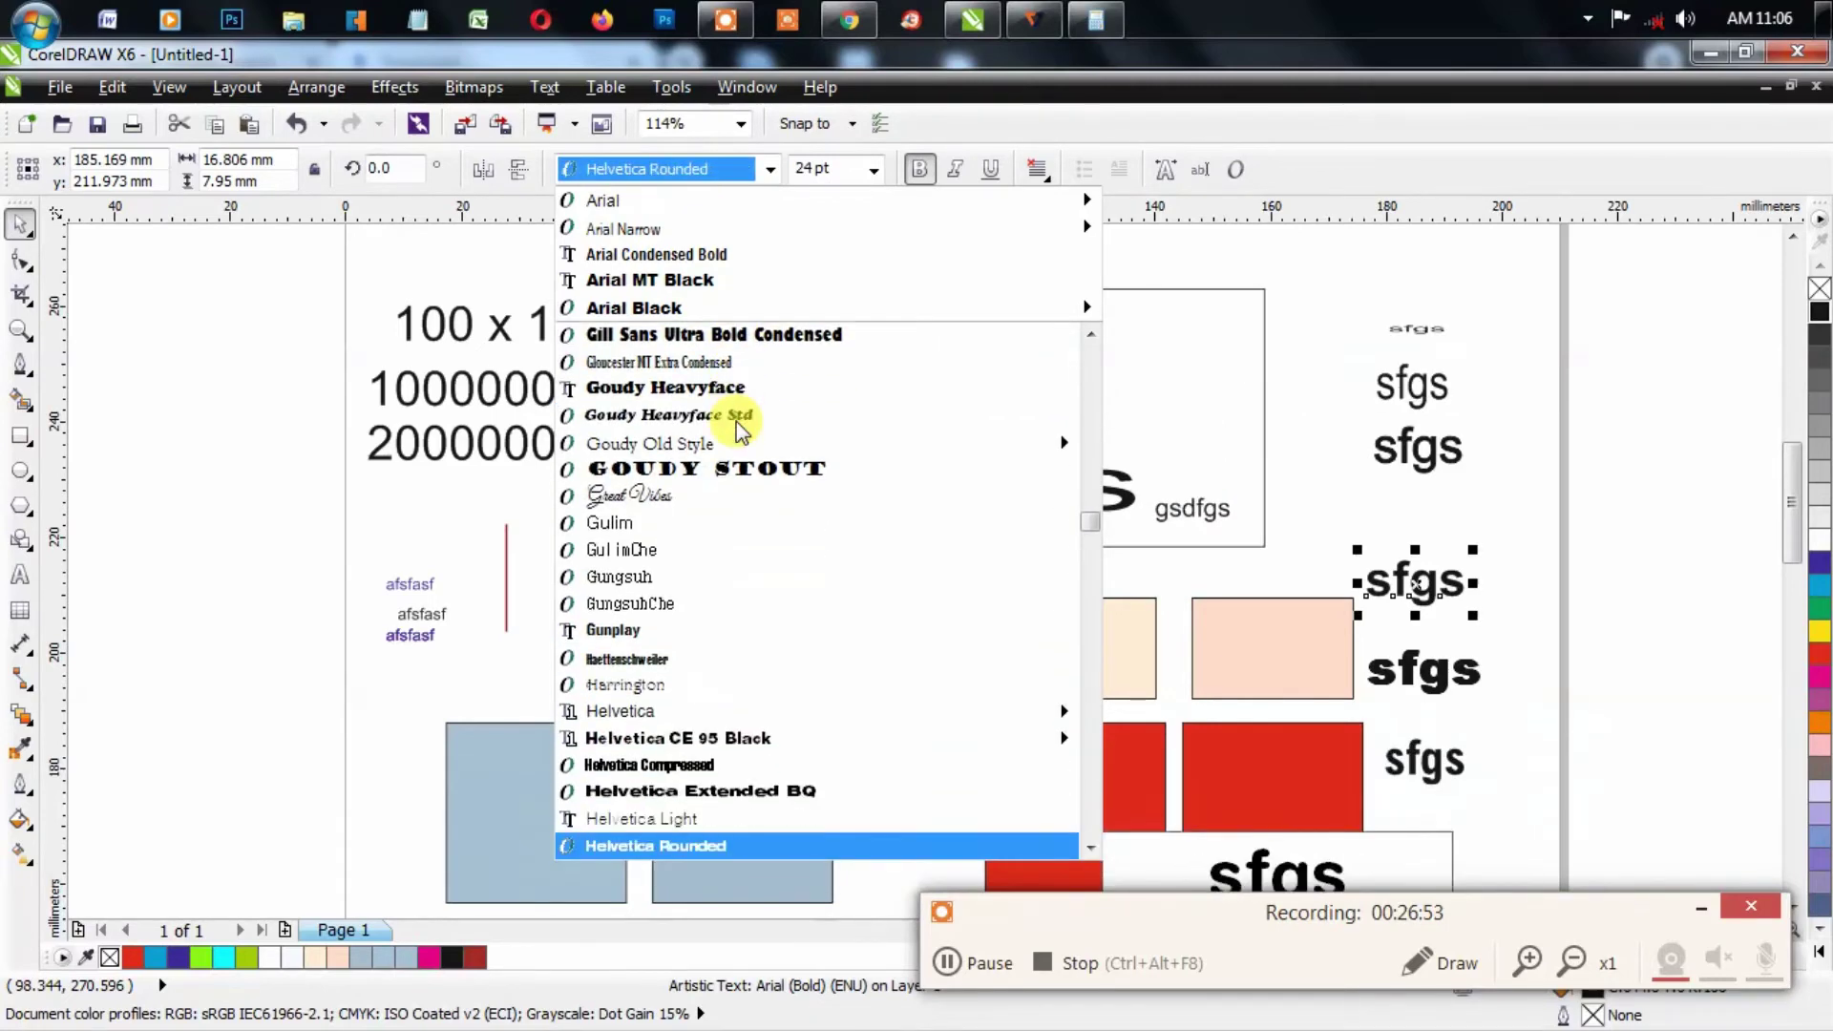
pyautogui.press('Down')
pyautogui.press('Down')
pyautogui.press('Down')
pyautogui.press('Up')
pyautogui.press('Return')
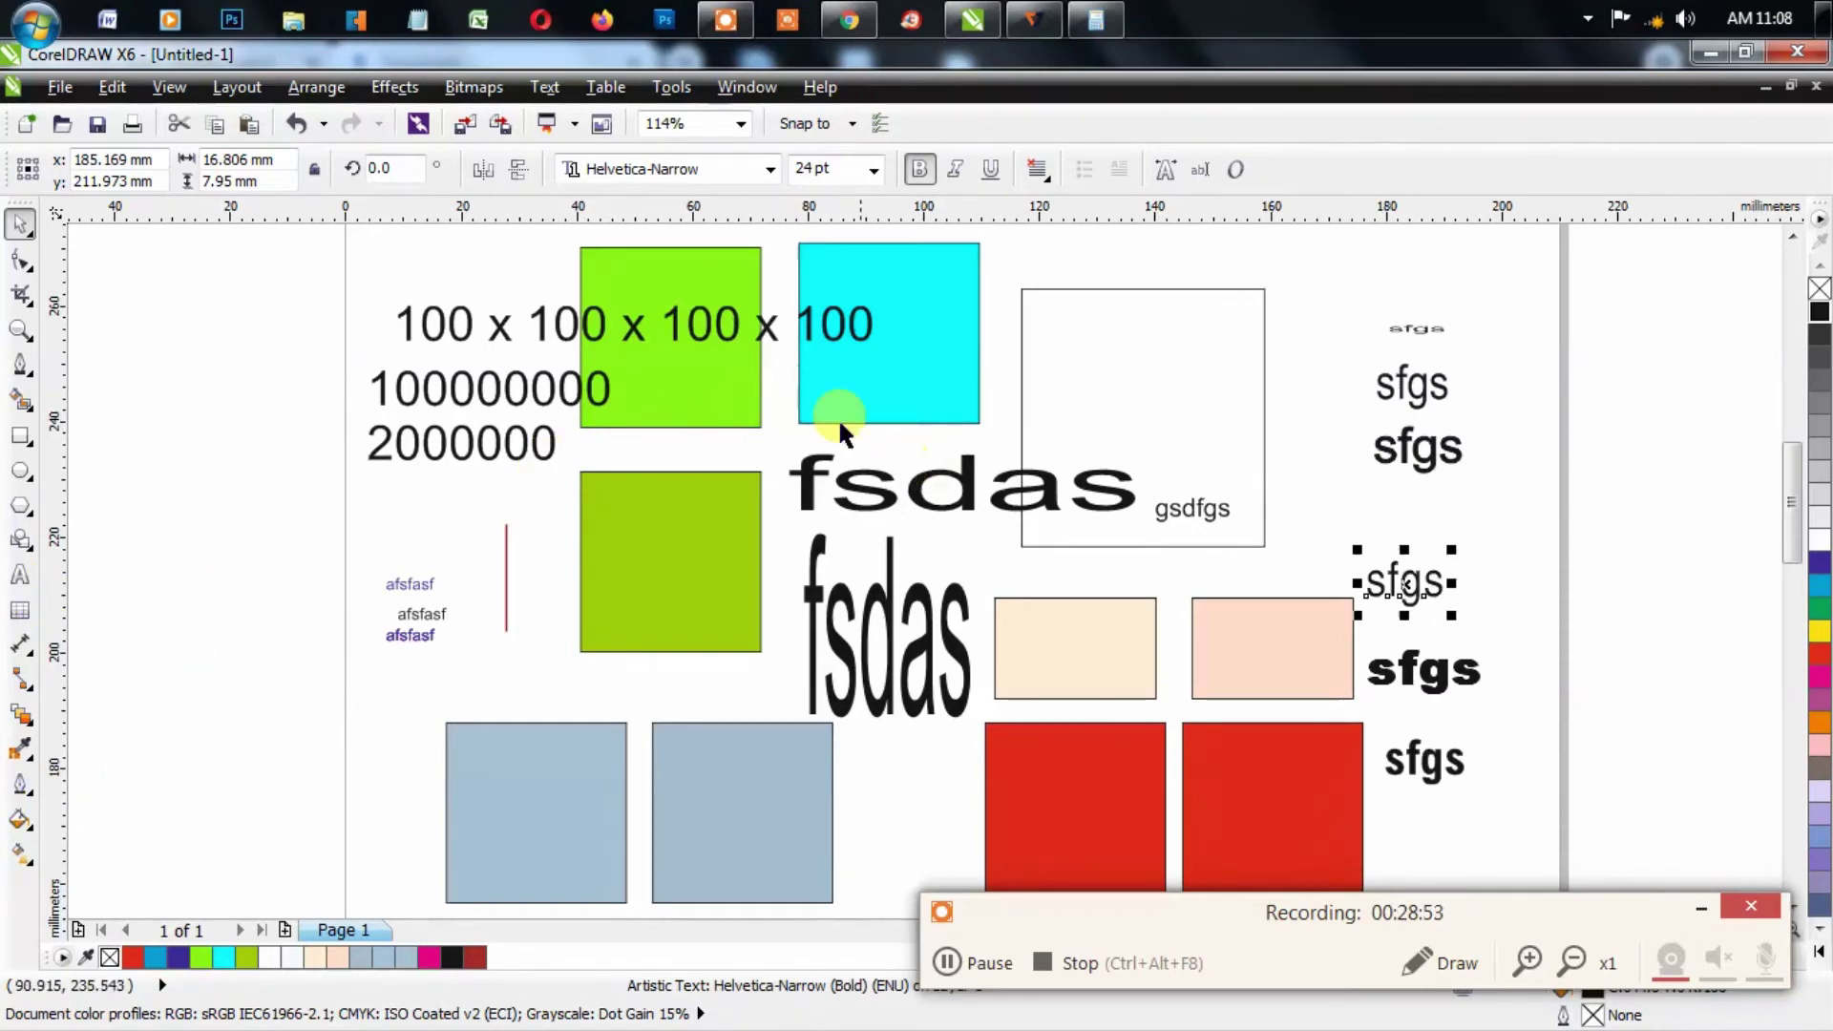
# Step: Convert the olive-green square beside the "fsdas" texts to a bitmap
pyautogui.click(694, 515)
pyautogui.moveTo(694, 516); pyautogui.dragTo(654, 598)
pyautogui.hotkey('alt', 'b')
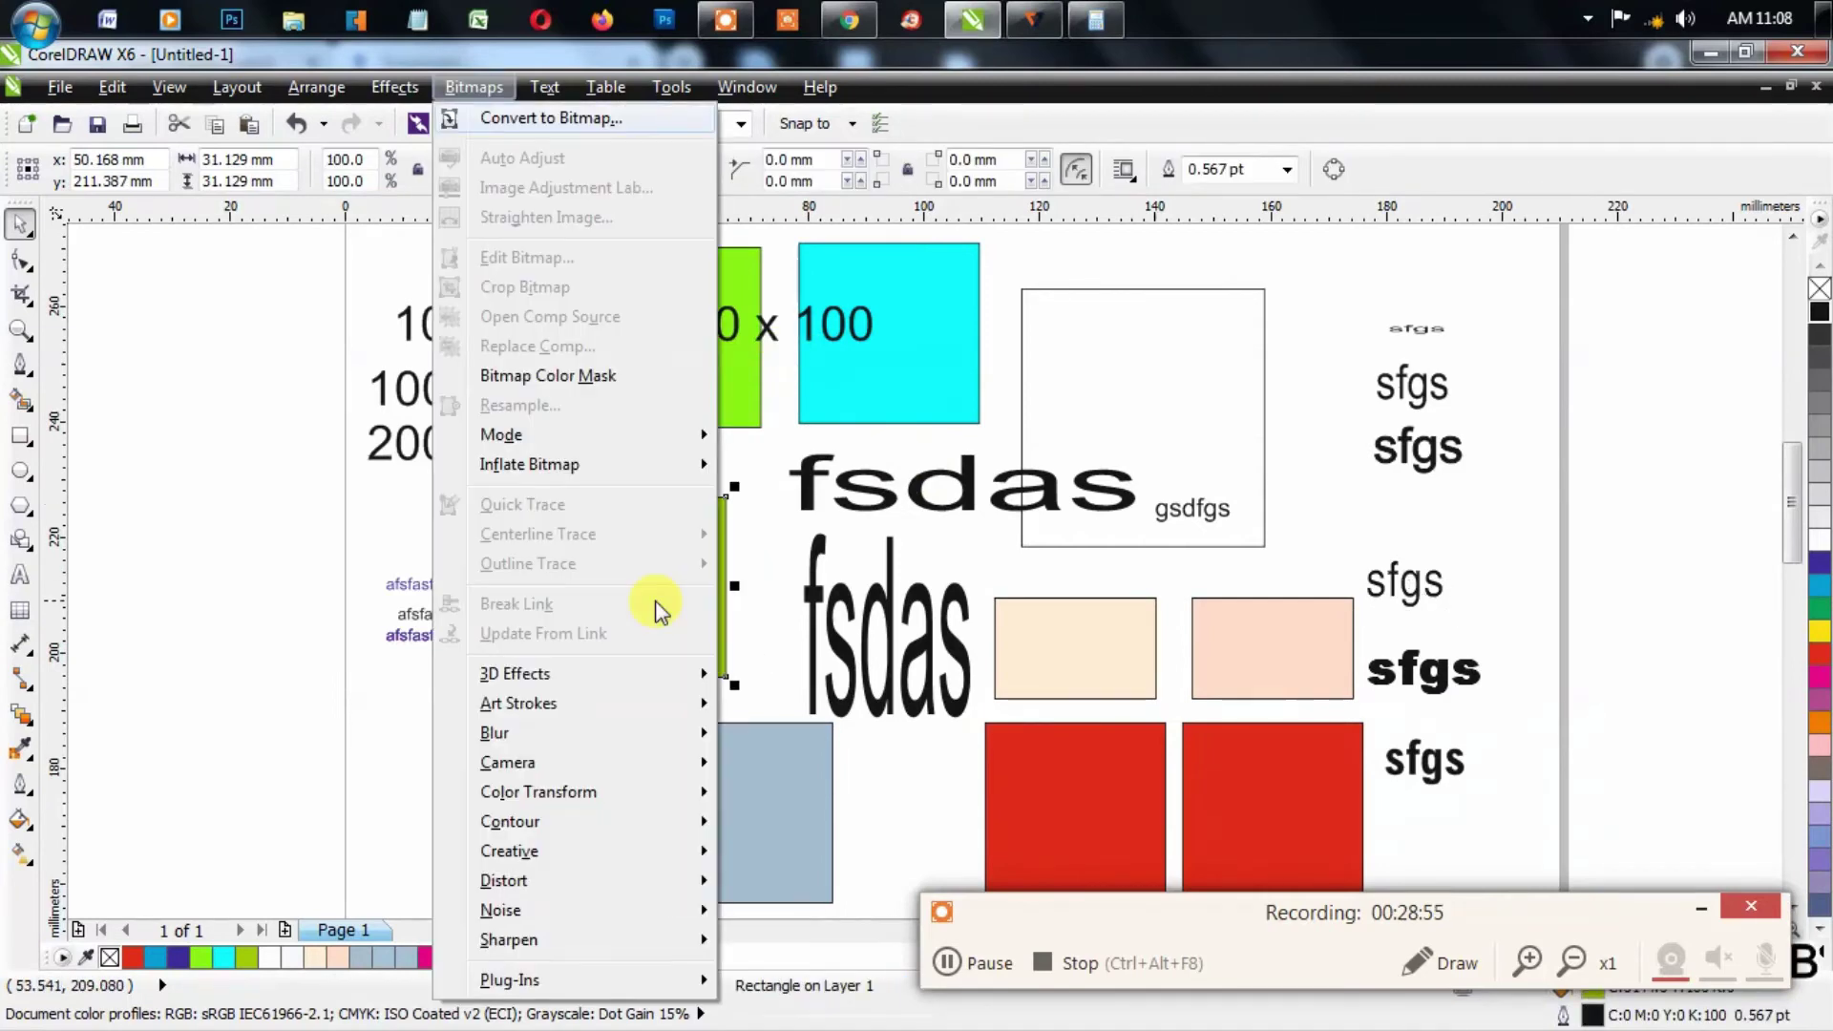
pyautogui.press('Return')
pyautogui.press('Return')
# Step: Add a drop shadow to the green bitmap square, offset about 1 mm to the right and 0.7 mm down
pyautogui.click(439, 675)
pyautogui.moveTo(482, 450); pyautogui.dragTo(849, 684)
pyautogui.click(673, 564)
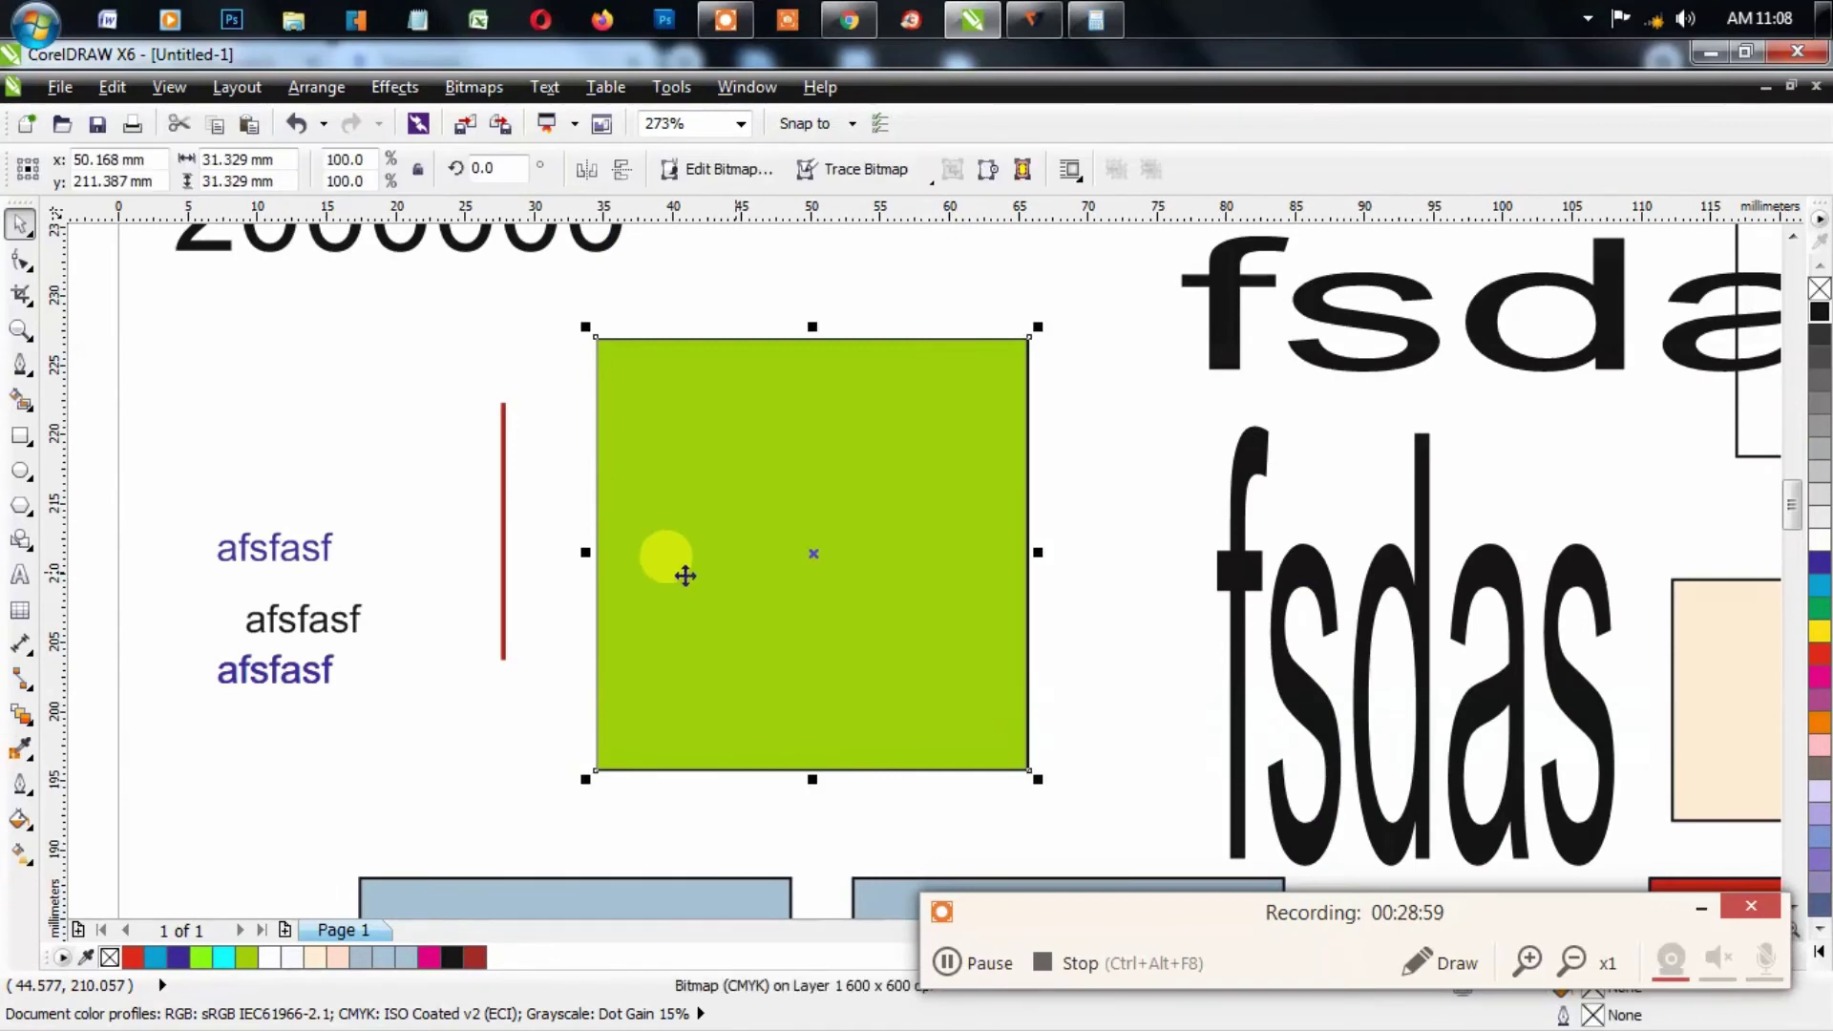
pyautogui.click(21, 716)
pyautogui.click(21, 716)
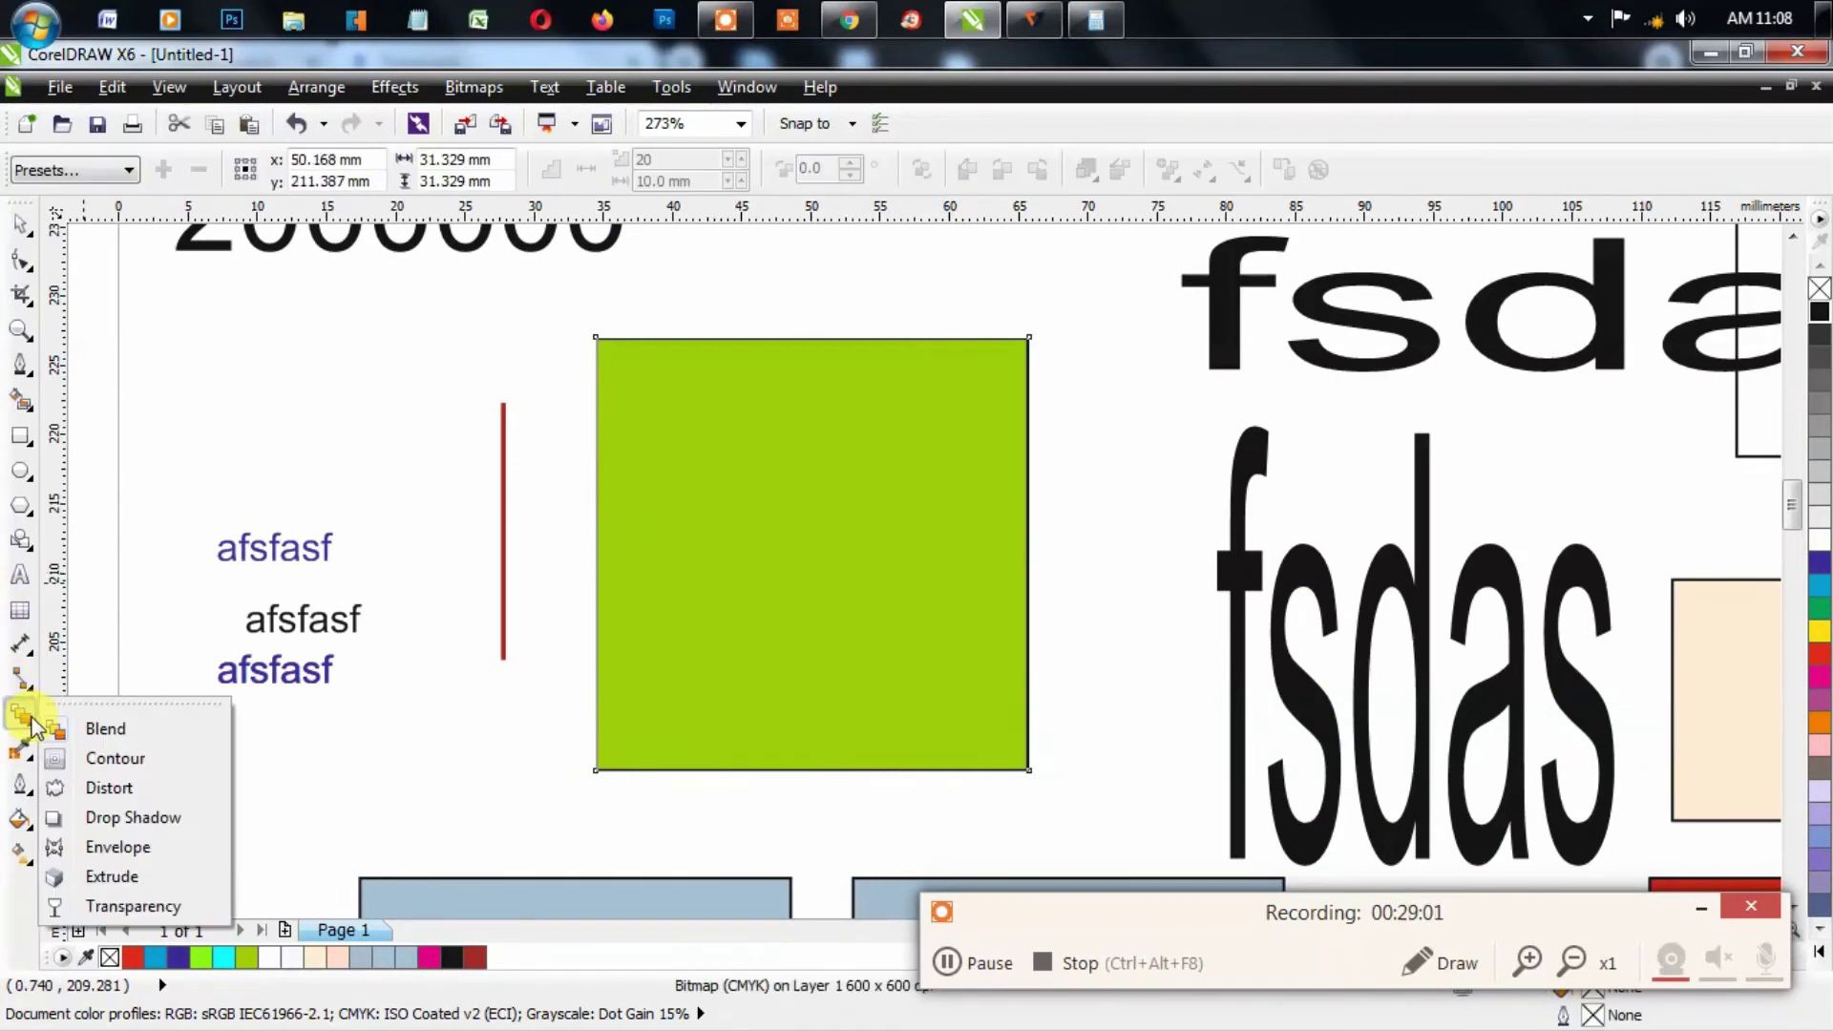
pyautogui.click(114, 817)
pyautogui.moveTo(811, 552); pyautogui.dragTo(1039, 720)
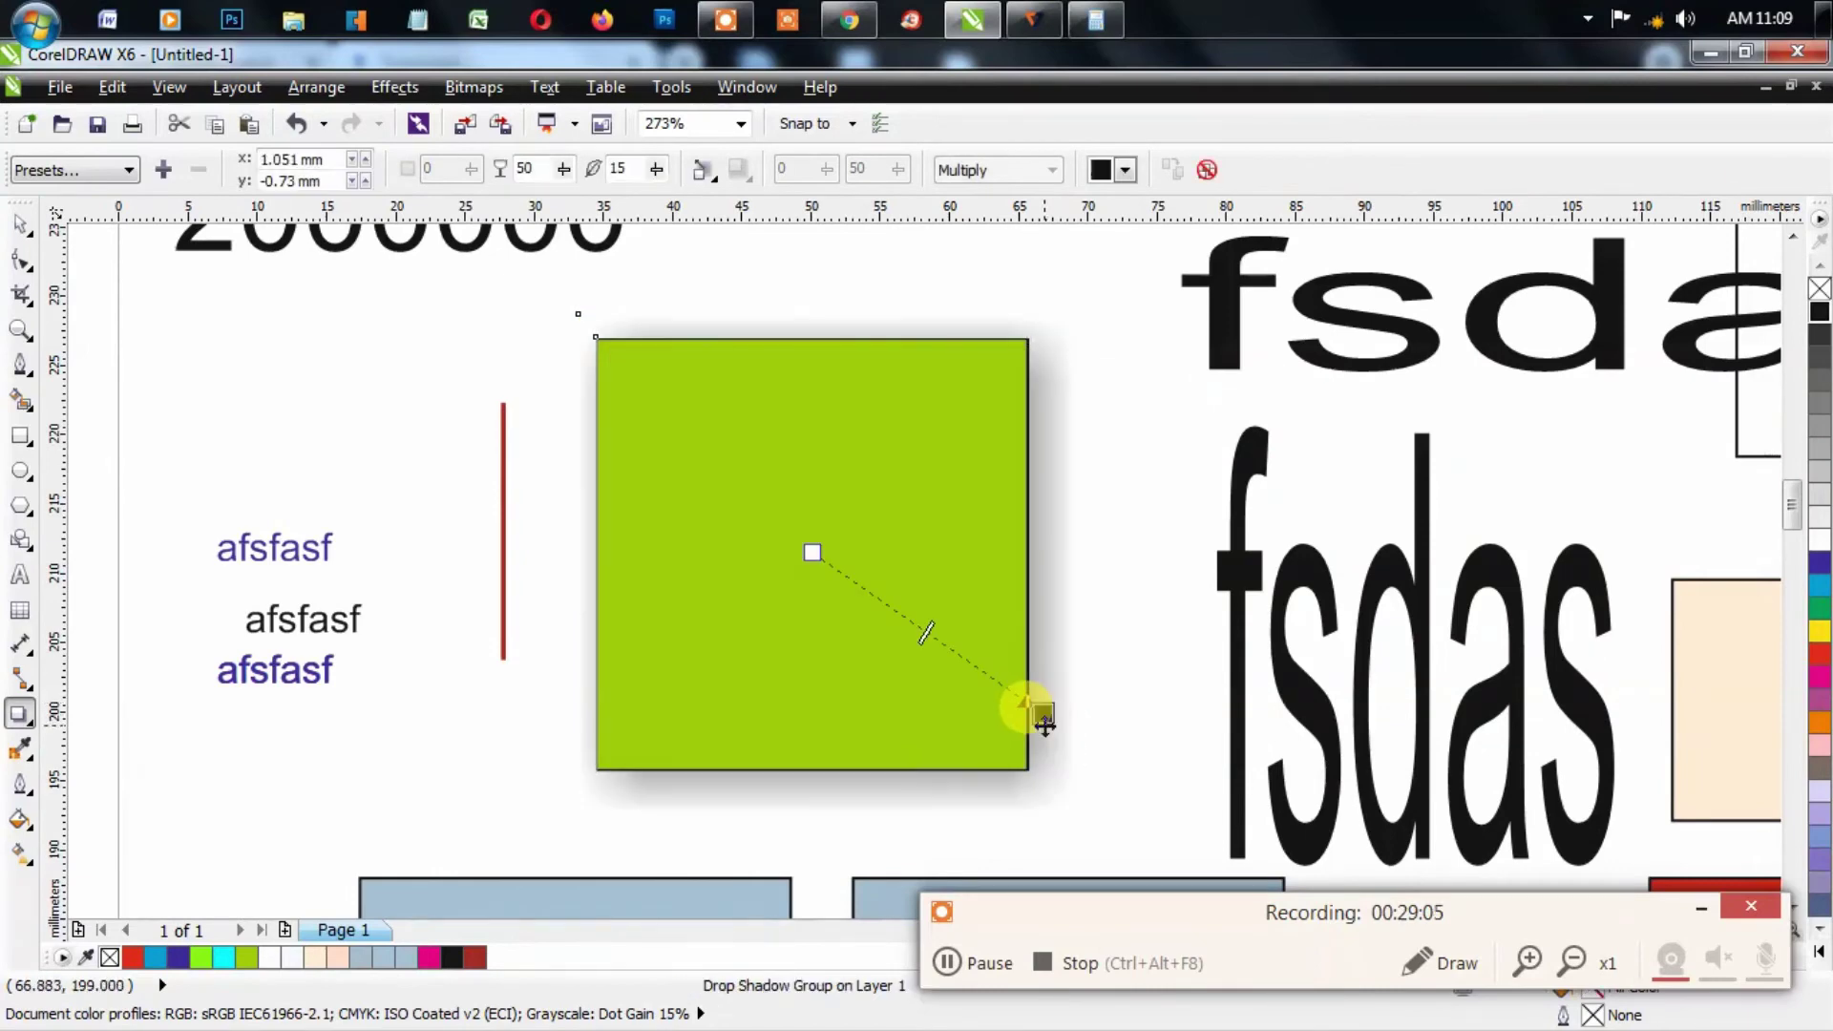
pyautogui.press('space')
pyautogui.scroll(-3, 1066, 652)
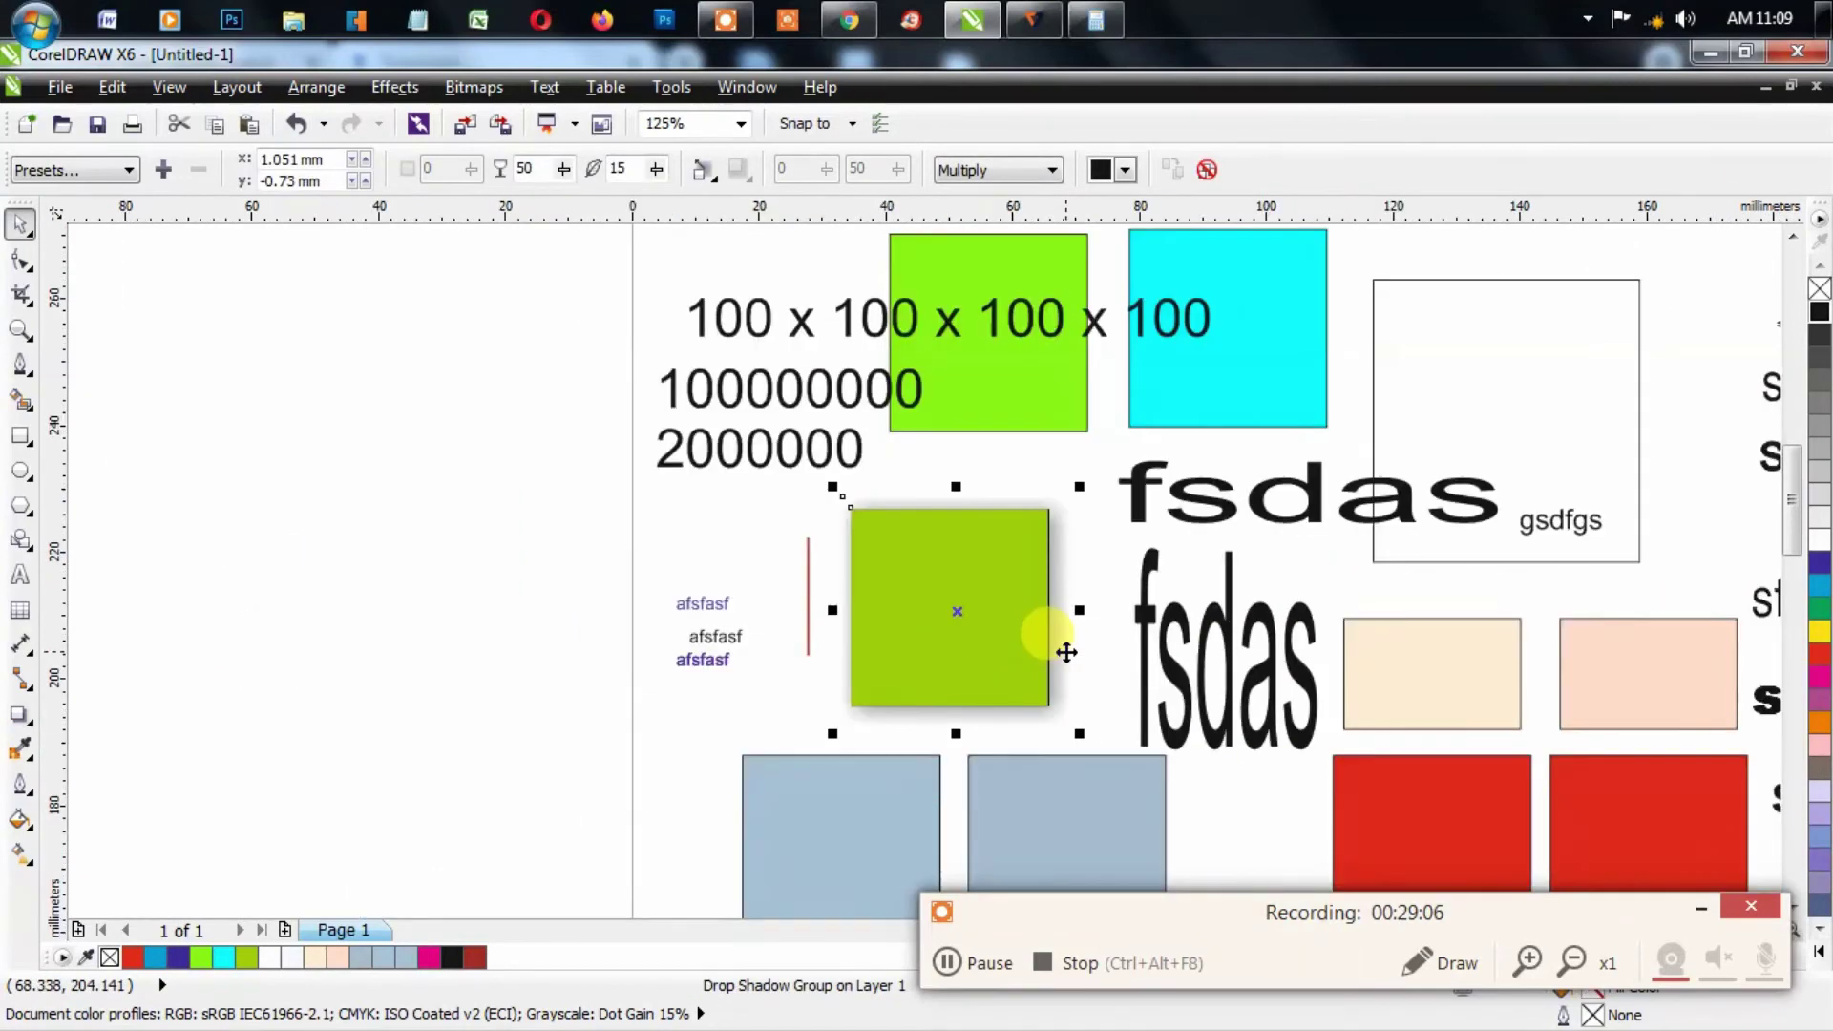
# Step: Break the green square's drop shadow group apart, try moving the square off its shadow, and undo the move
pyautogui.click(1112, 515)
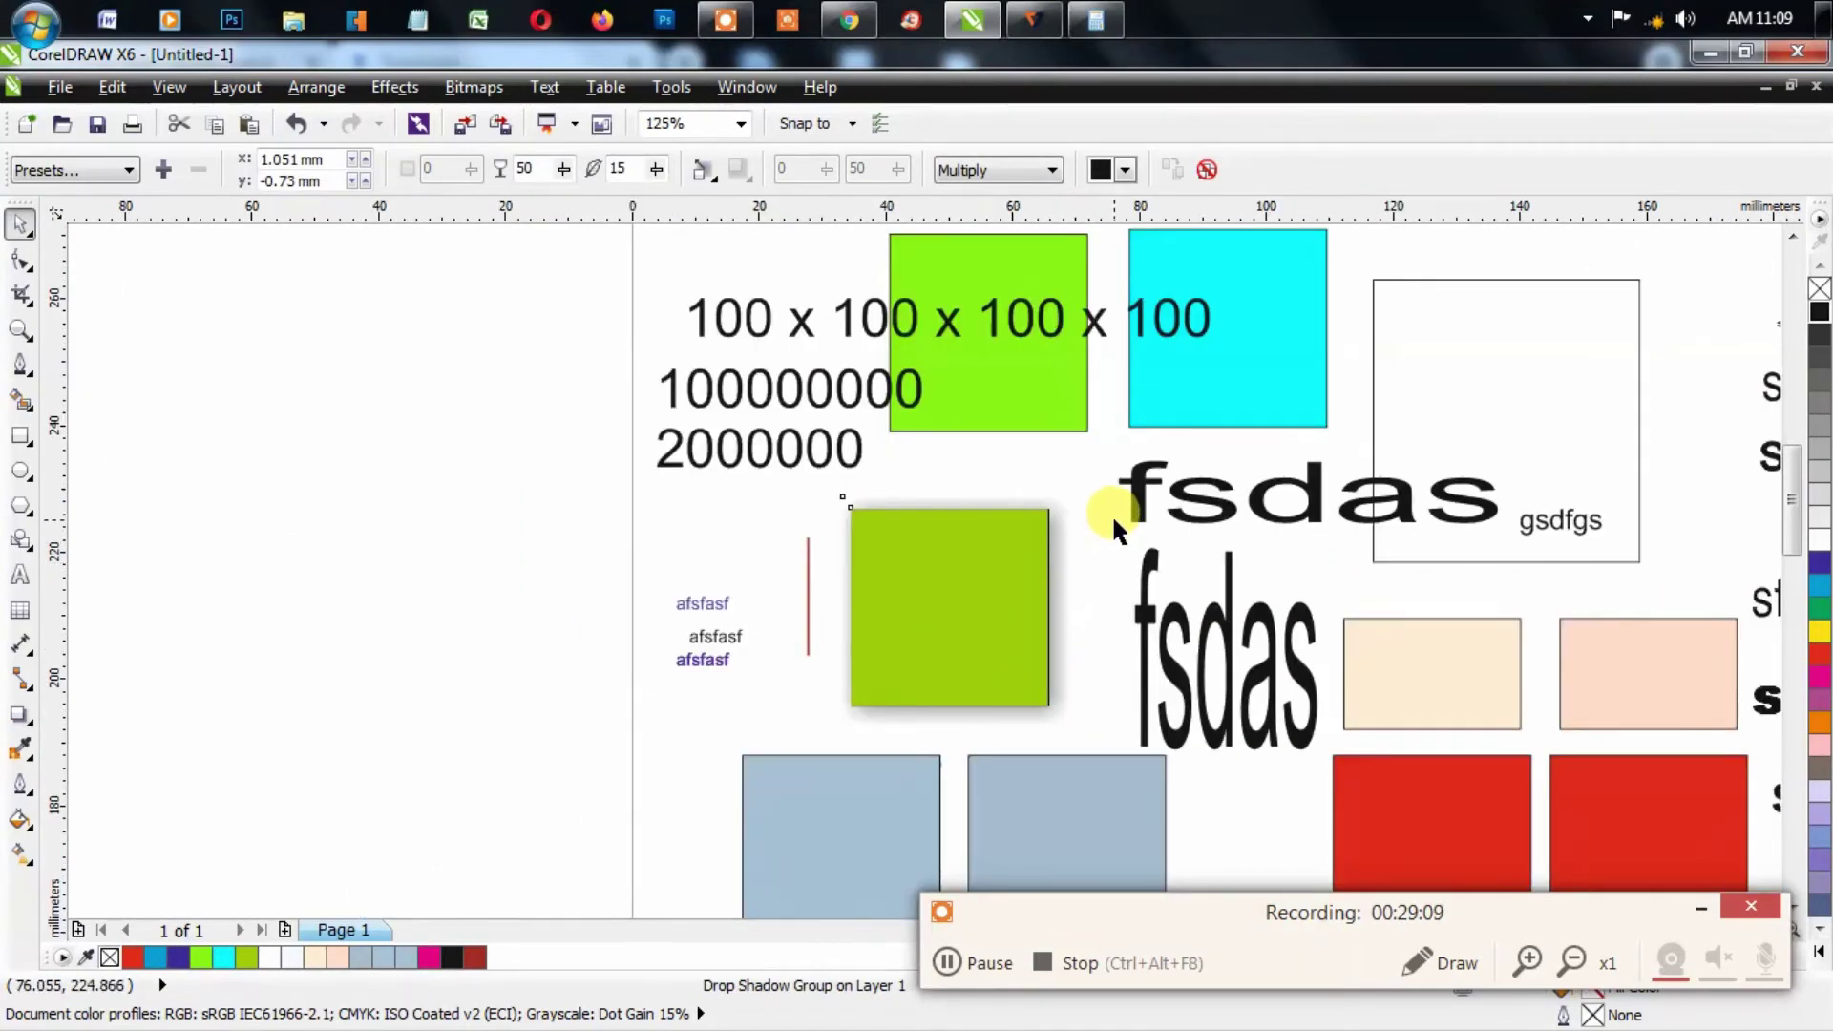
pyautogui.click(1058, 518)
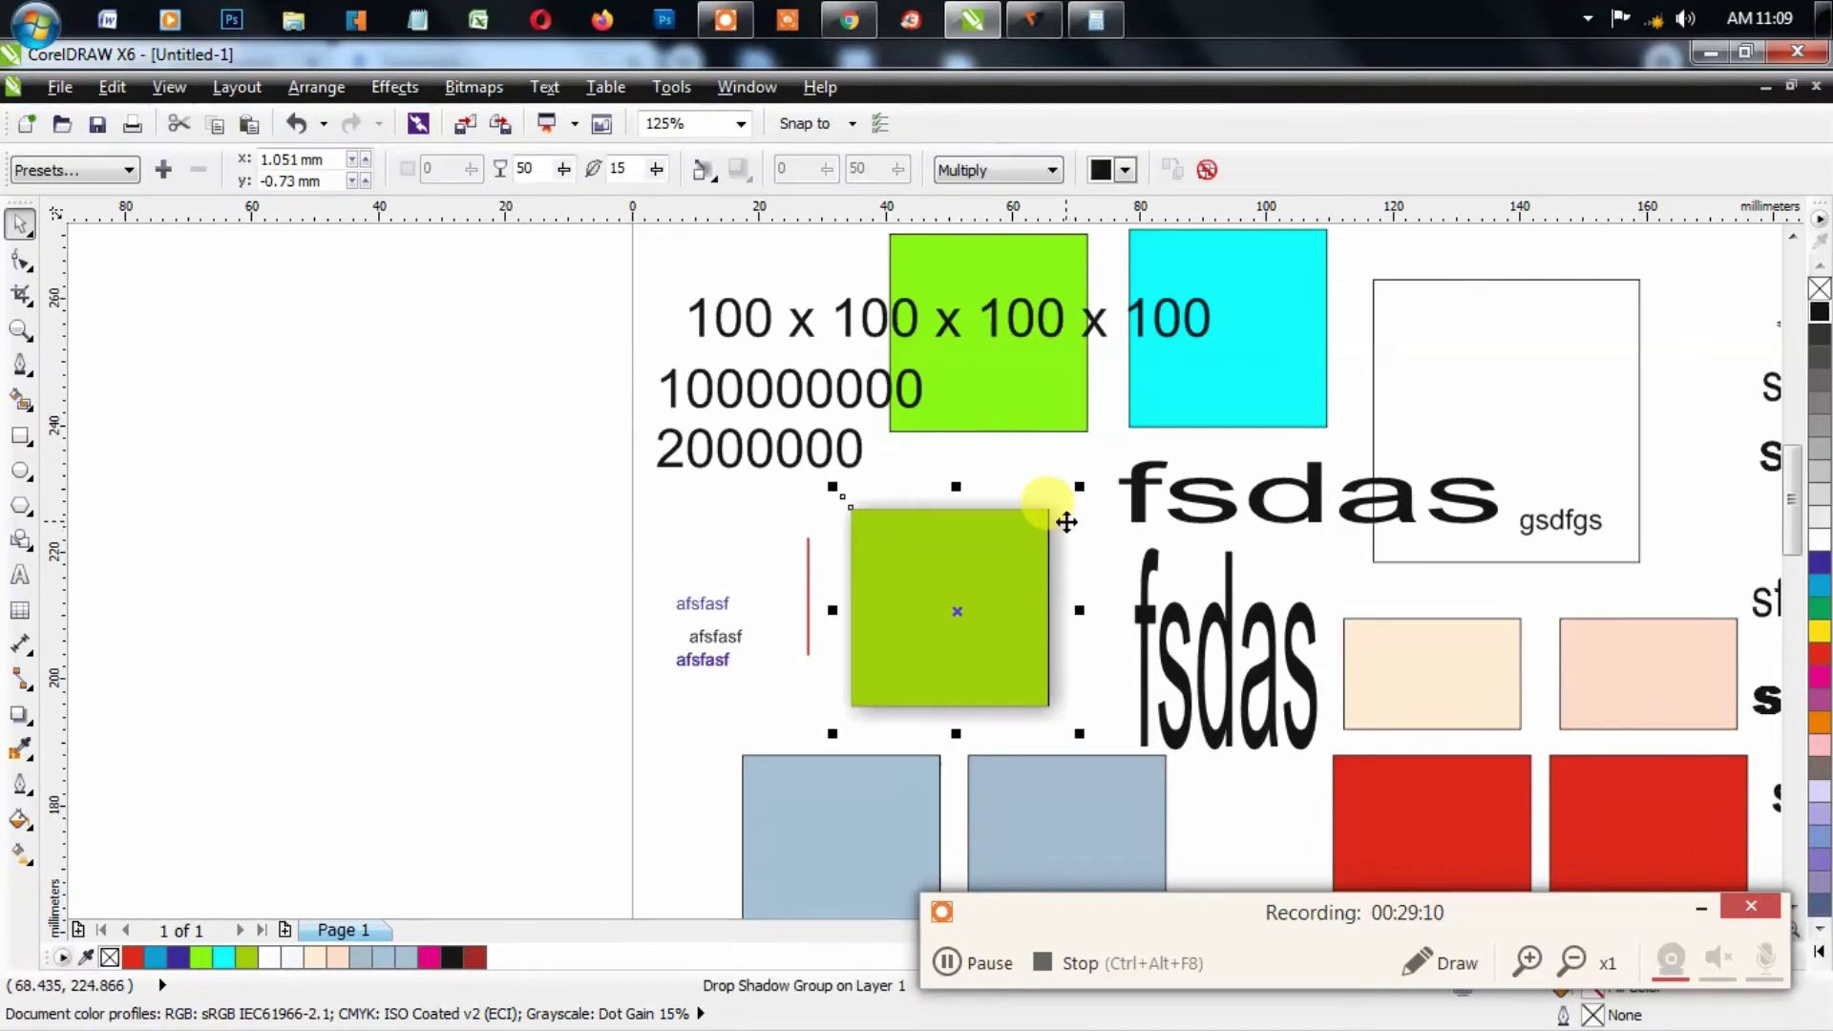
pyautogui.click(316, 86)
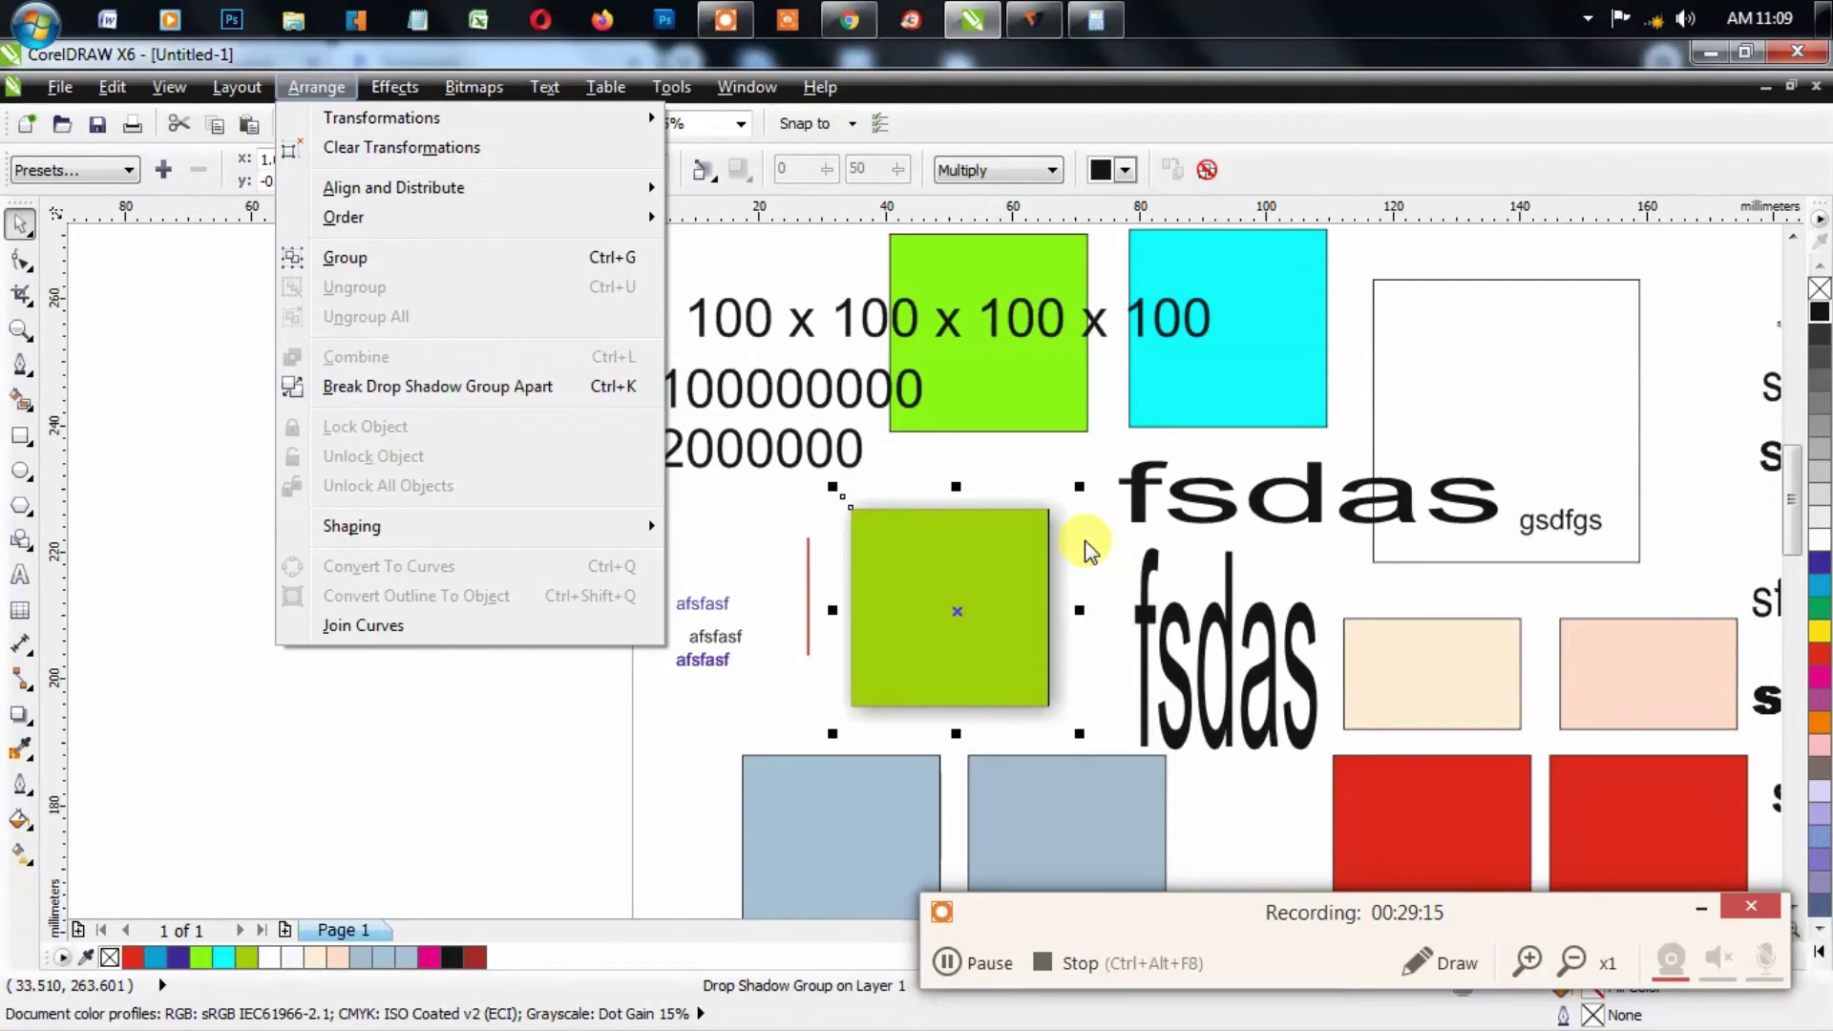
pyautogui.click(518, 389)
pyautogui.click(433, 555)
pyautogui.moveTo(970, 575); pyautogui.dragTo(839, 605)
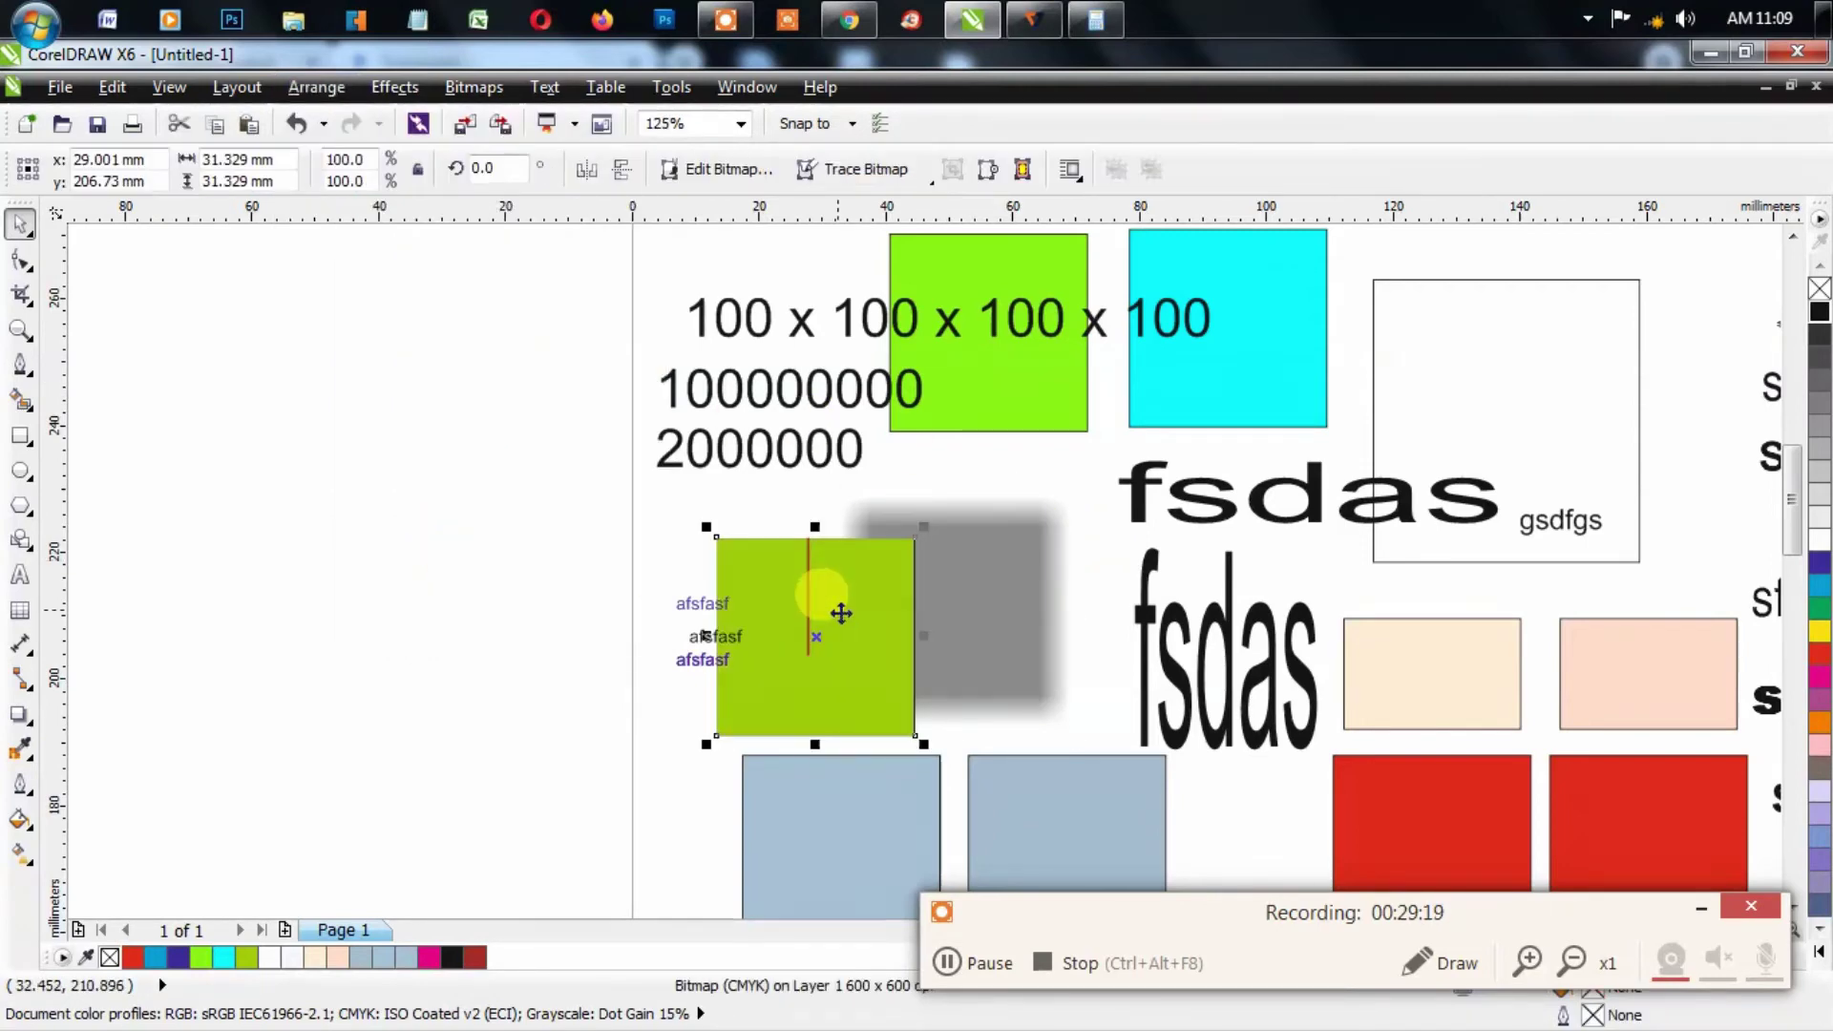
pyautogui.hotkey('ctrl', 'z')
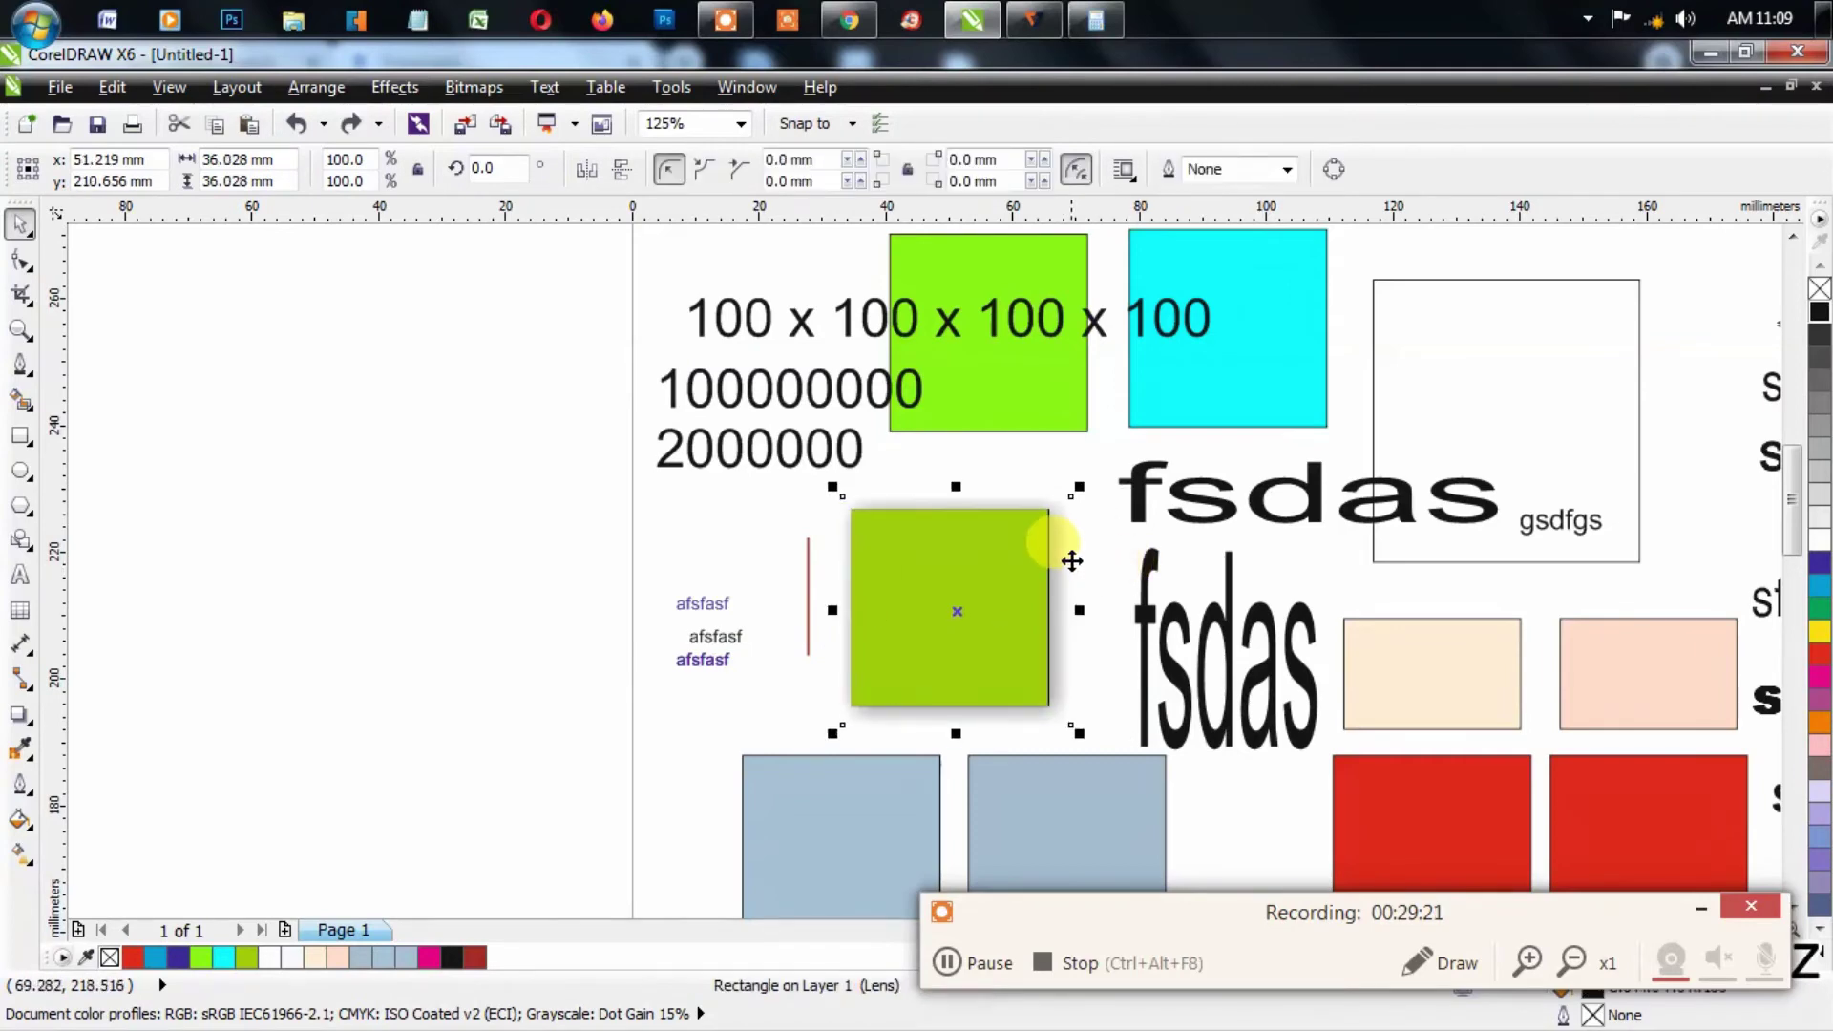
pyautogui.click(1069, 569)
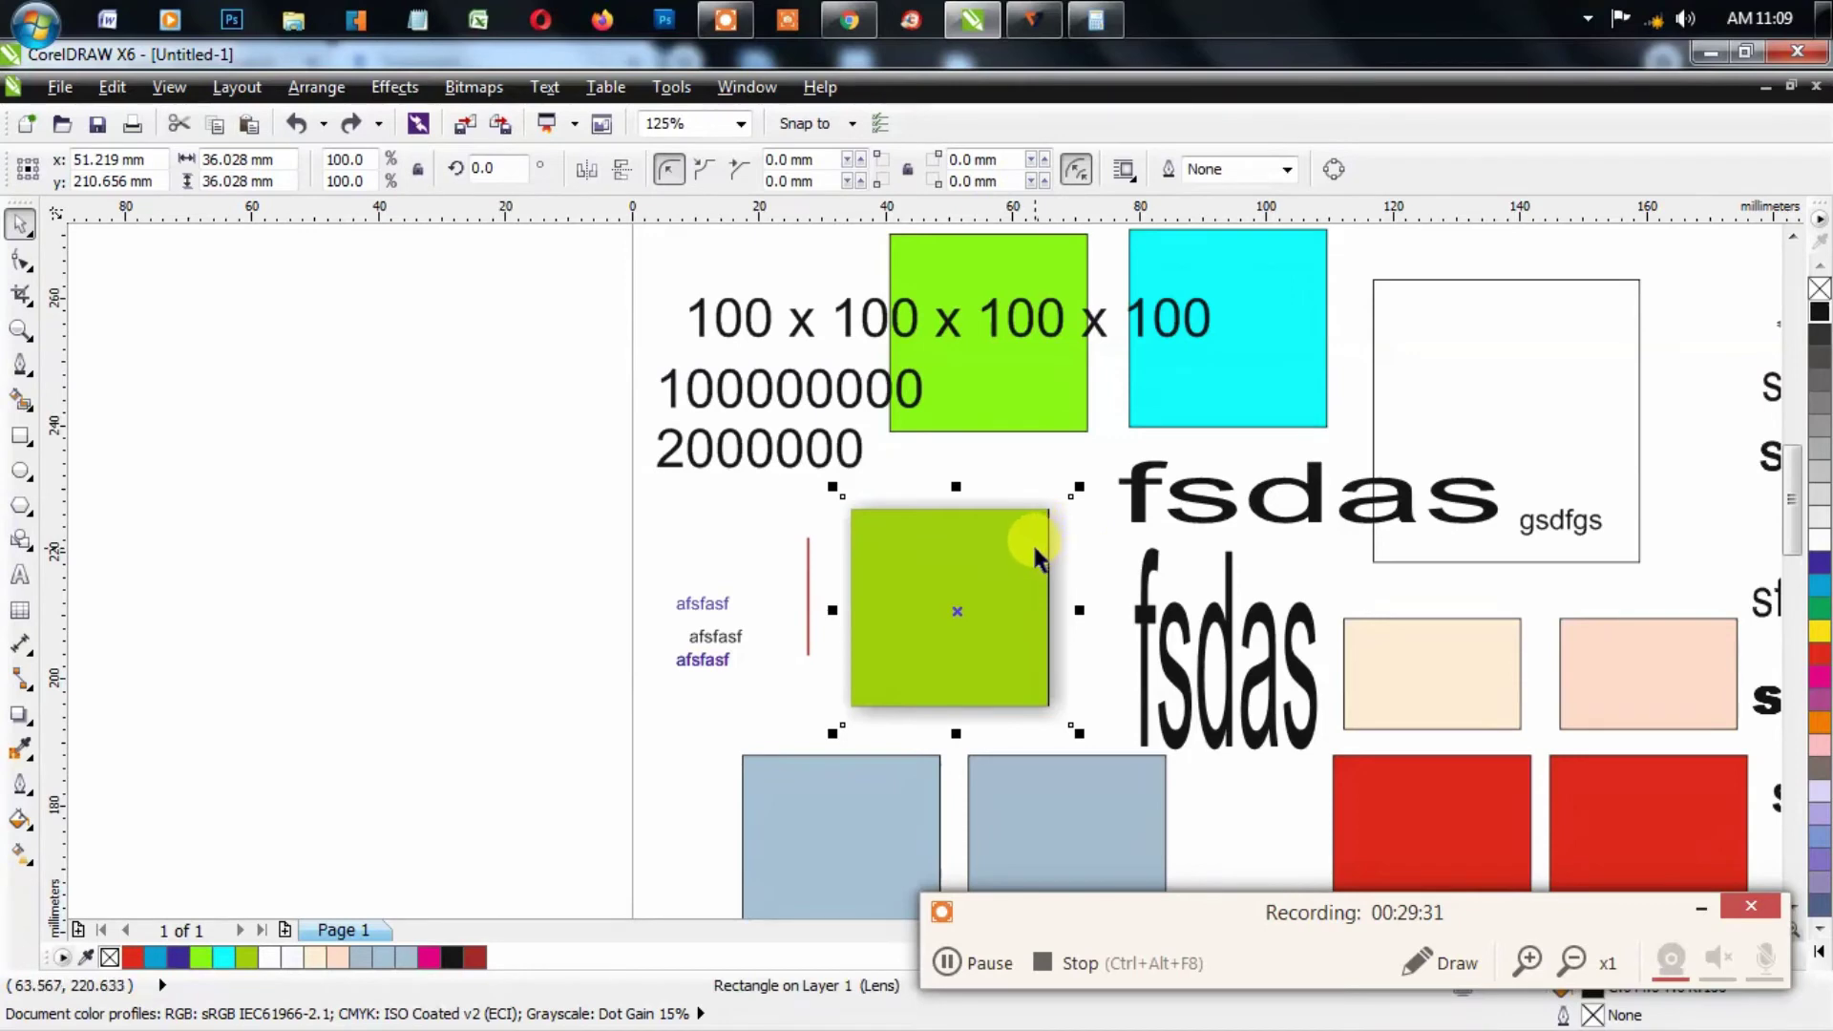
# Step: Try squashing the separated shadow into a thin strip and rotating it to 328.8°, and undo these changes
pyautogui.moveTo(957, 486); pyautogui.dragTo(955, 644)
pyautogui.moveTo(955, 733); pyautogui.dragTo(1023, 668)
pyautogui.click(1124, 632)
pyautogui.click(1097, 631)
pyautogui.click(1133, 630)
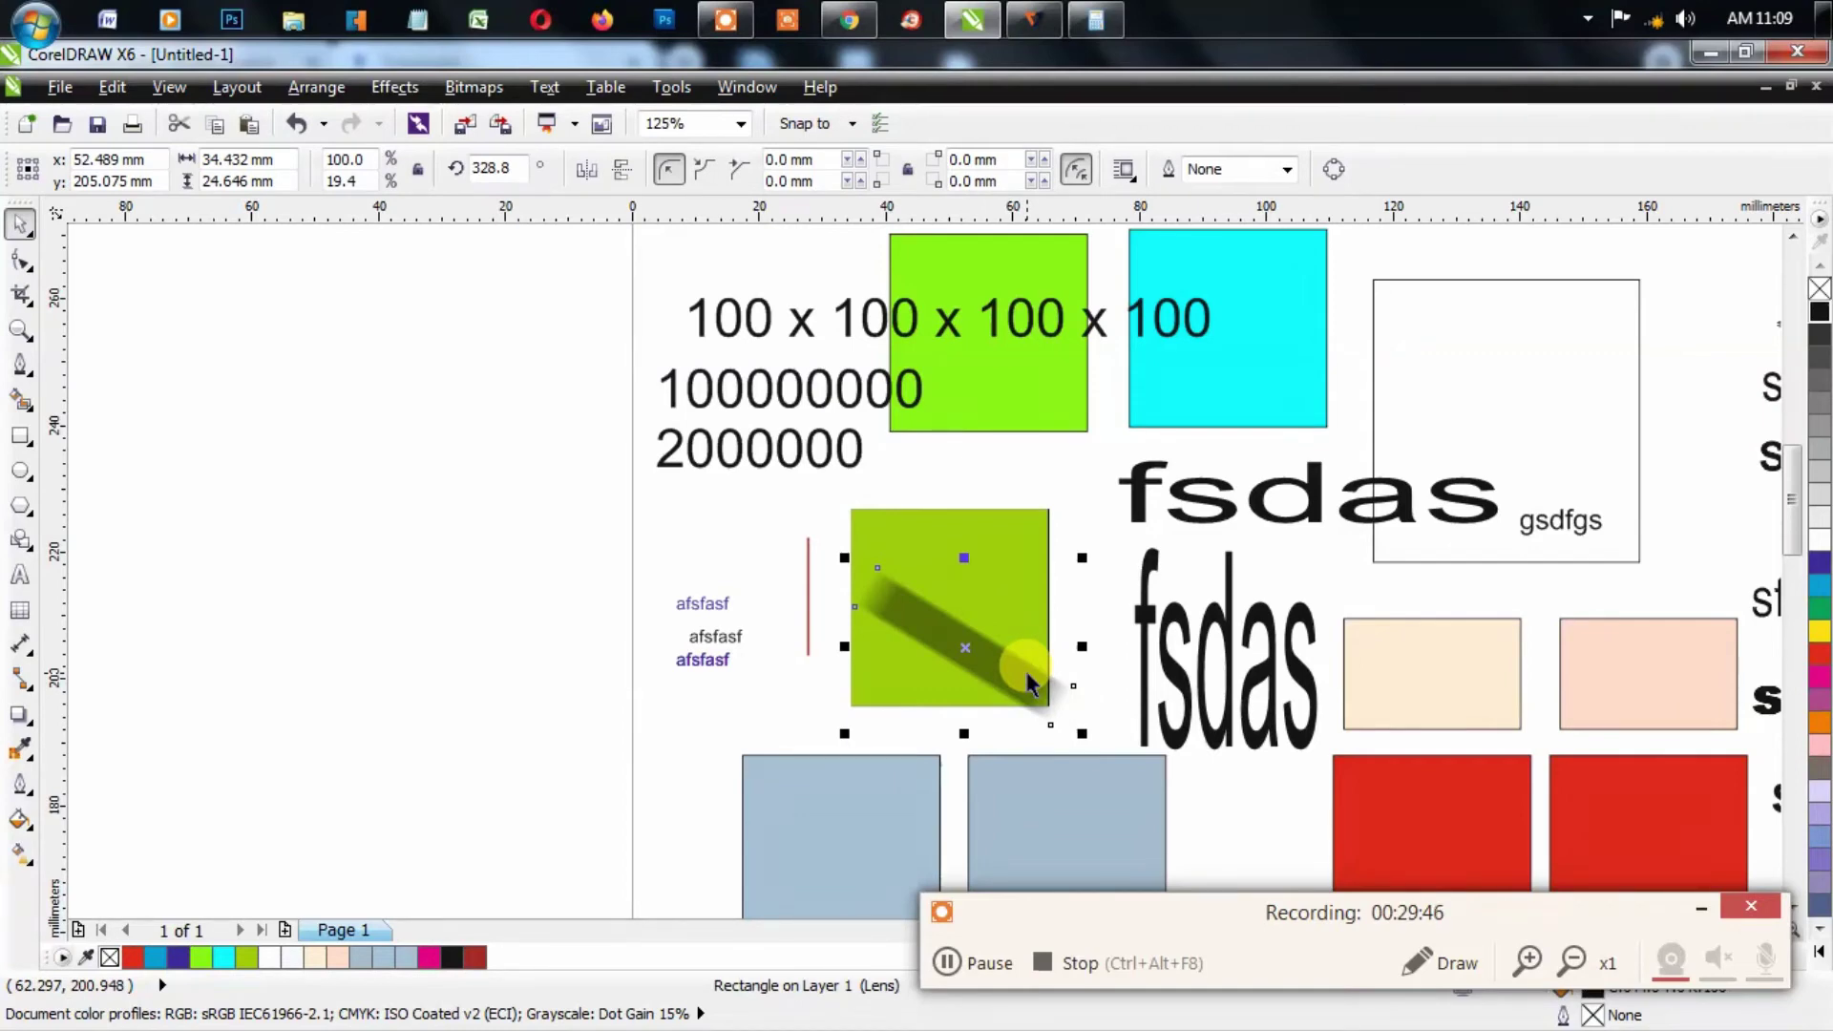
pyautogui.hotkey('ctrl', 'z')
pyautogui.hotkey('ctrl', 'z')
pyautogui.hotkey('ctrl', 'z')
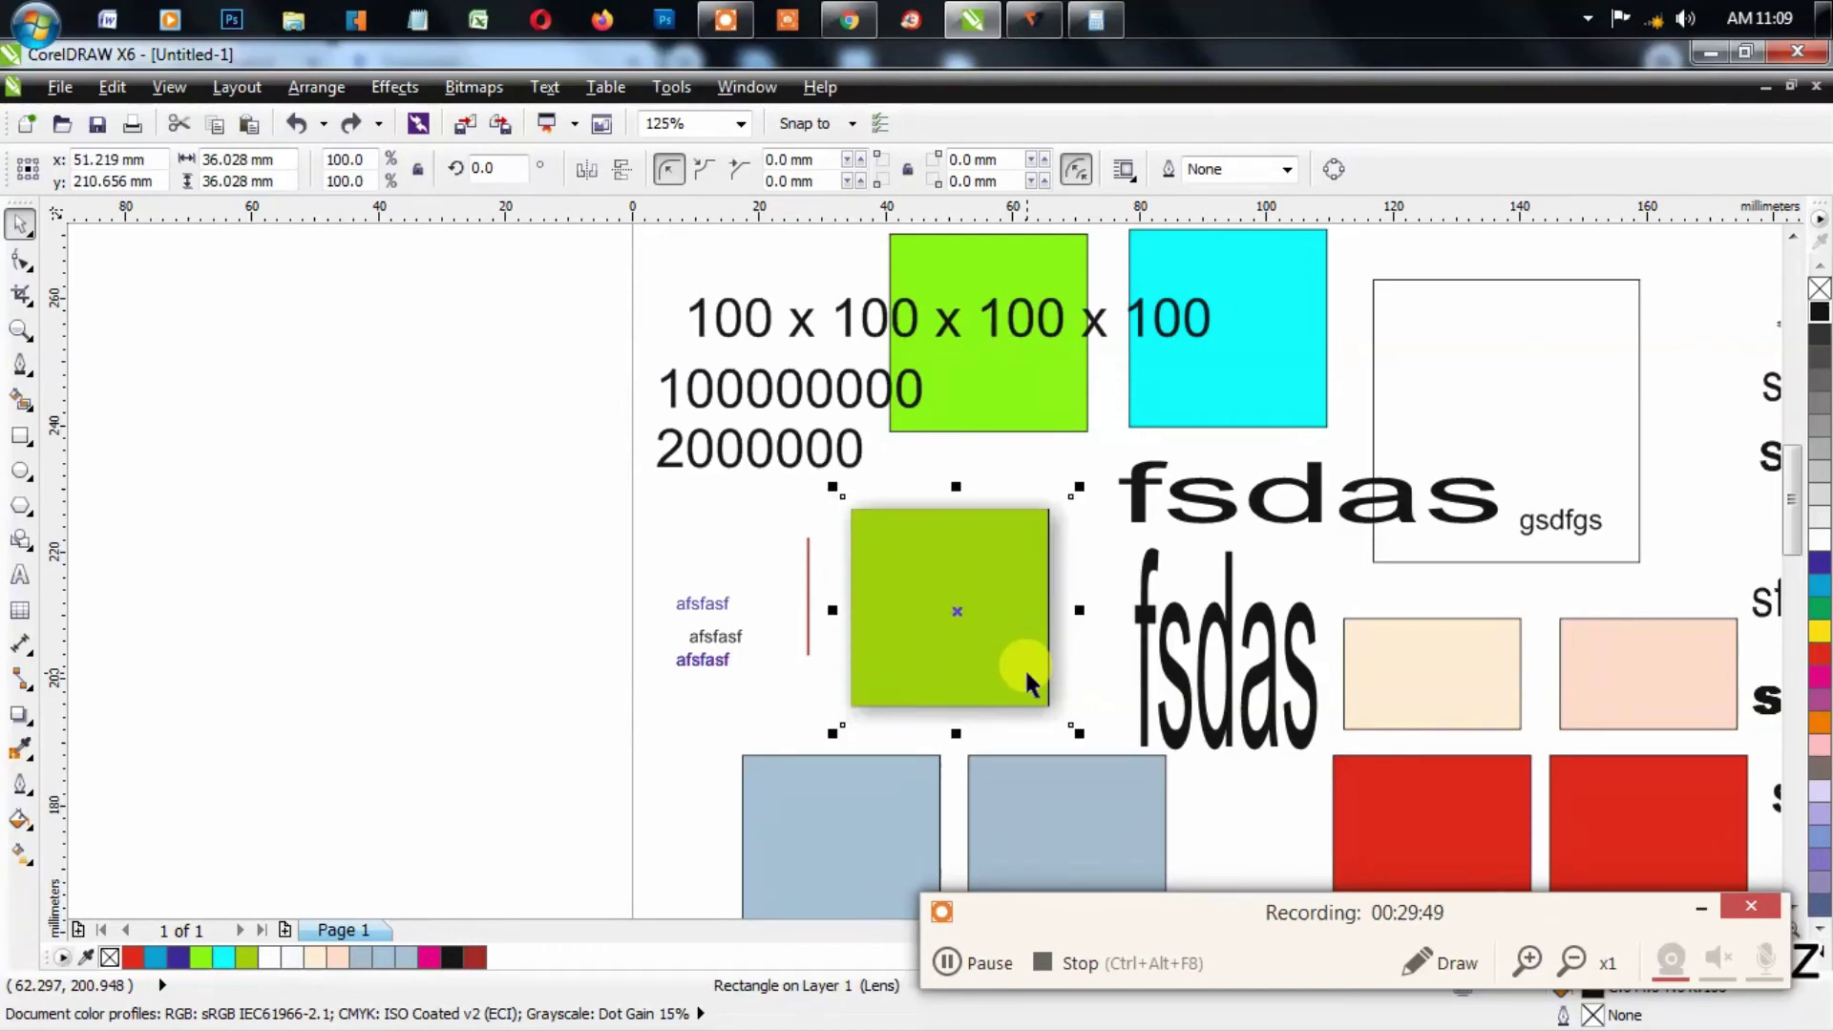
# Step: Try shifting the separated shadow upward behind the green square, and undo back to the intact drop shadow group
pyautogui.click(1107, 495)
pyautogui.click(1069, 510)
pyautogui.moveTo(1068, 511); pyautogui.dragTo(1074, 489)
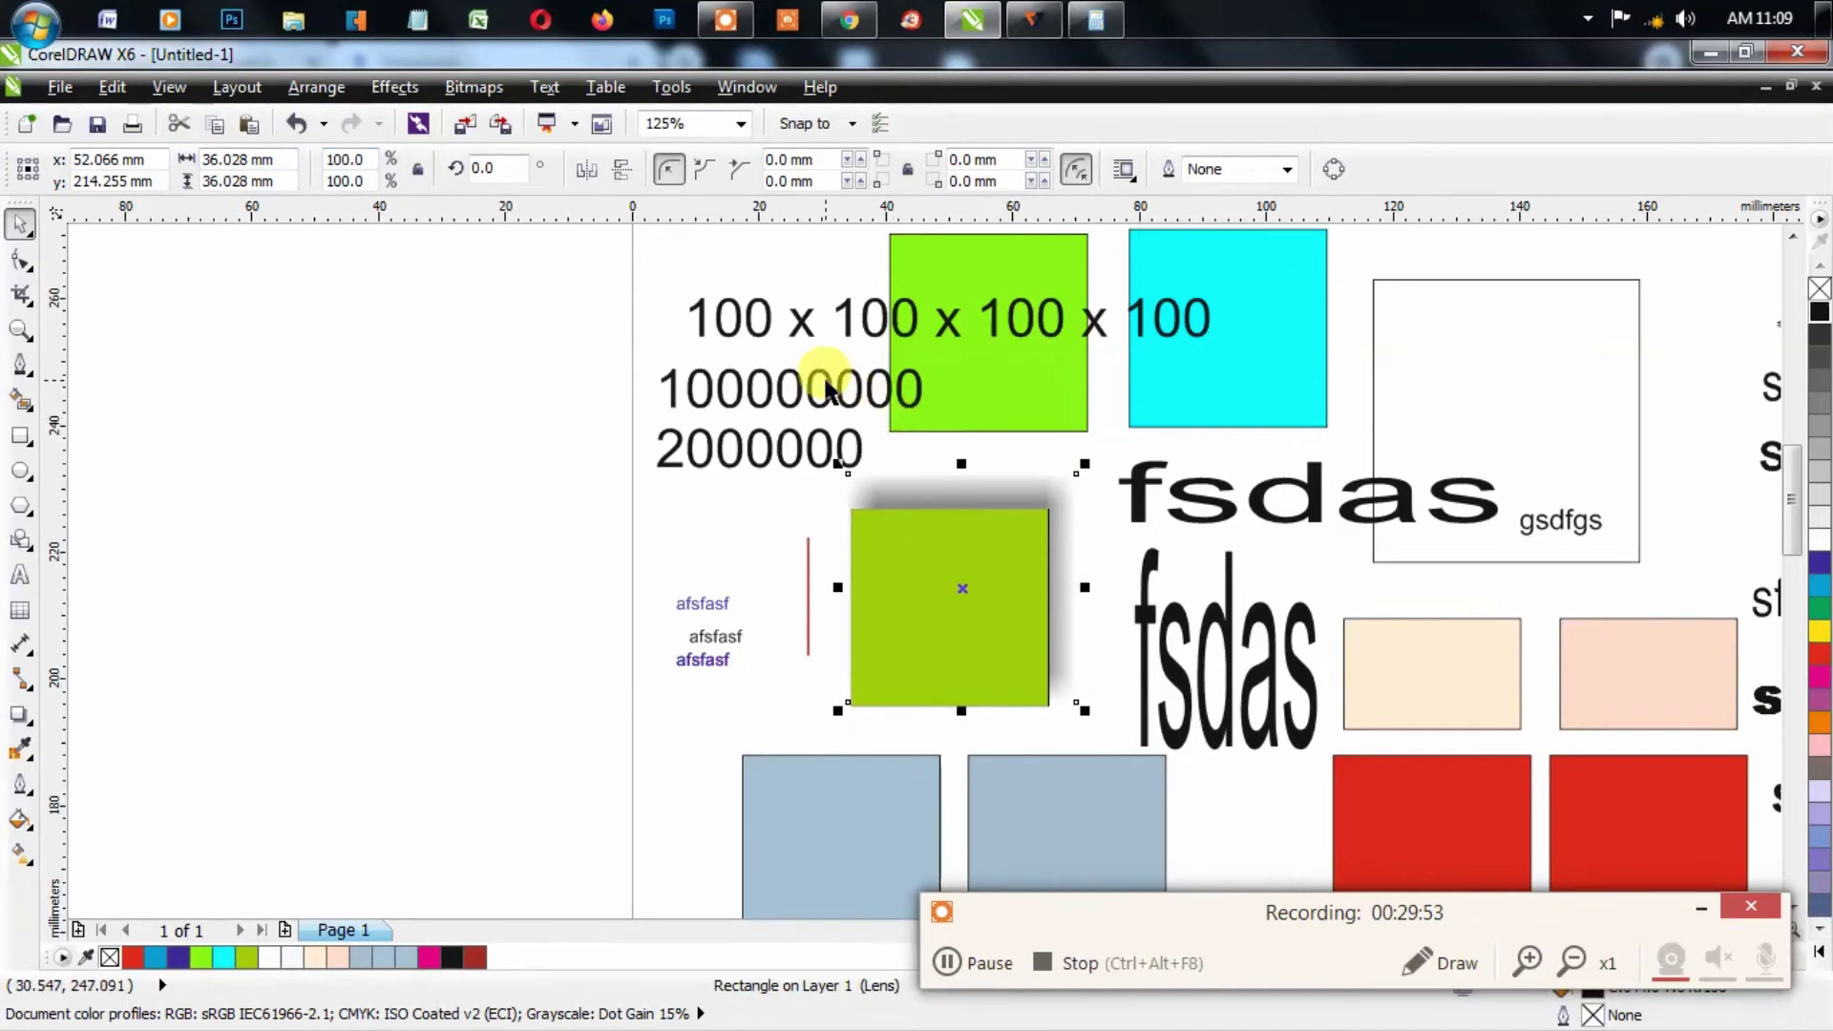
pyautogui.hotkey('ctrl', 'z')
# Step: Break the drop shadow group apart again, and try shifting the shadow about 10 mm to the right before undoing the shift
pyautogui.click(334, 96)
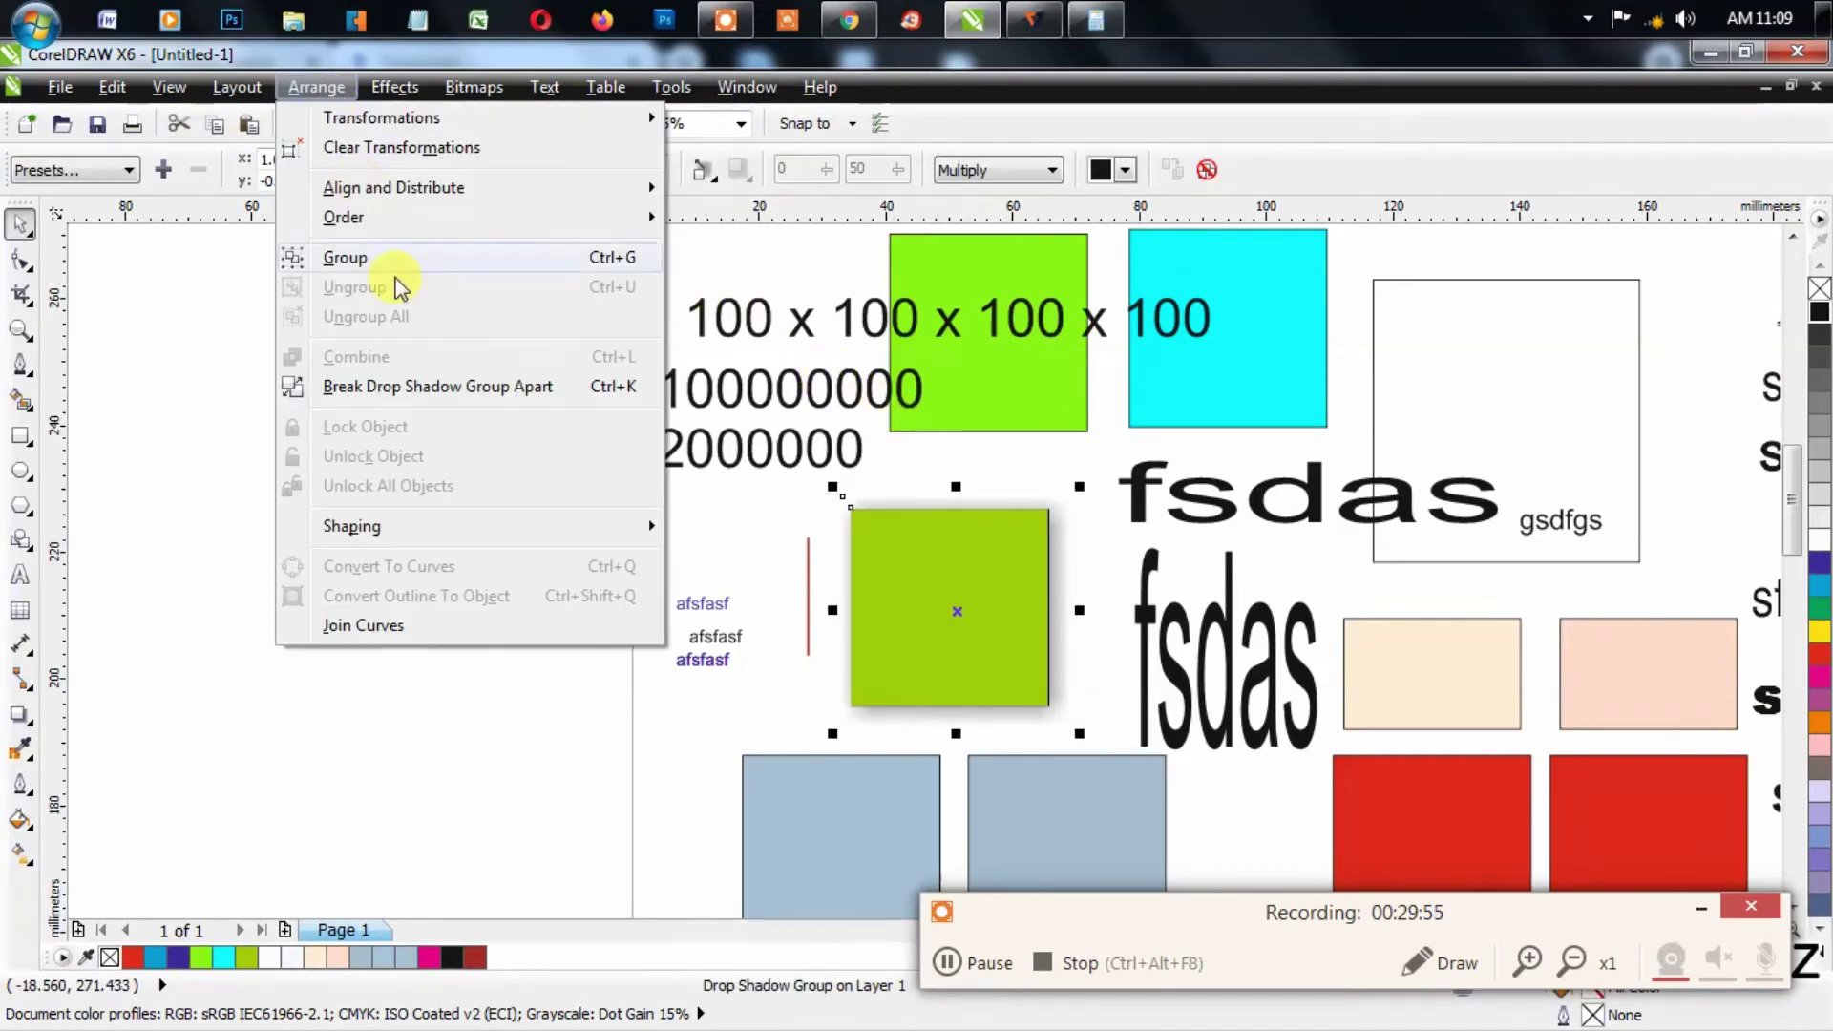
pyautogui.click(438, 386)
pyautogui.click(1074, 547)
pyautogui.click(1079, 523)
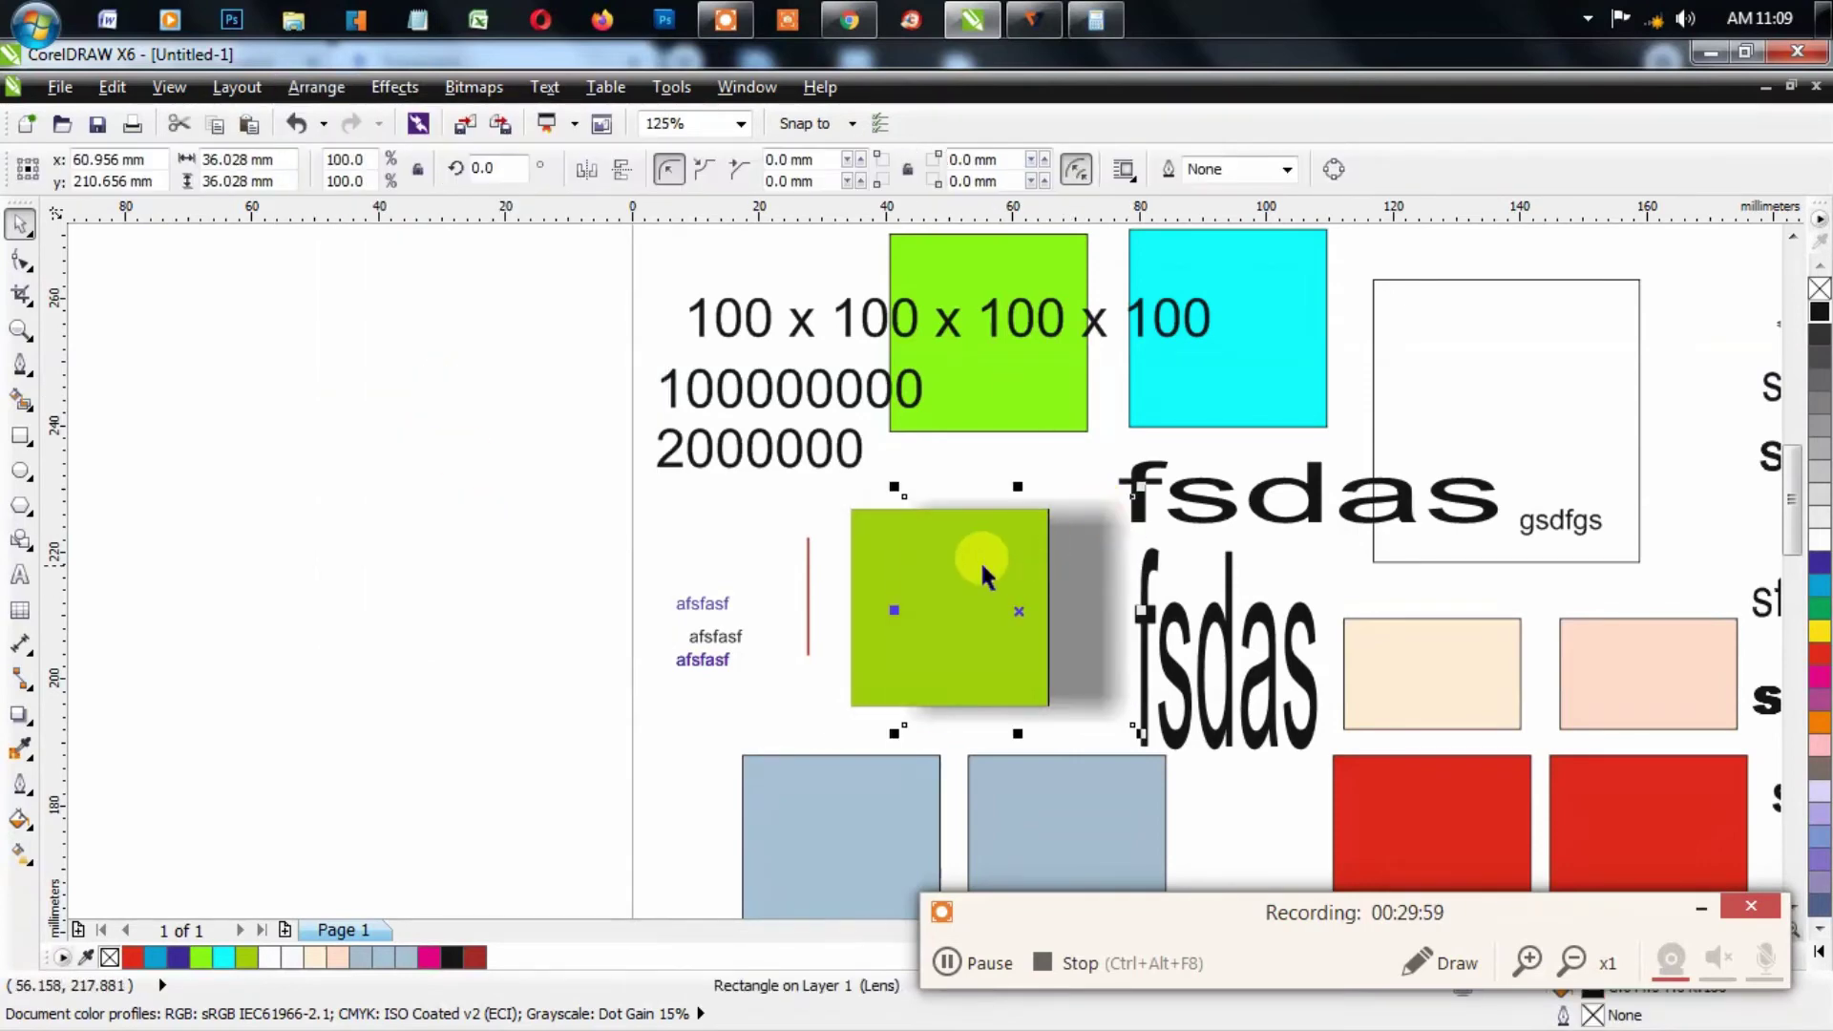
pyautogui.click(908, 565)
pyautogui.click(1029, 603)
pyautogui.click(1075, 544)
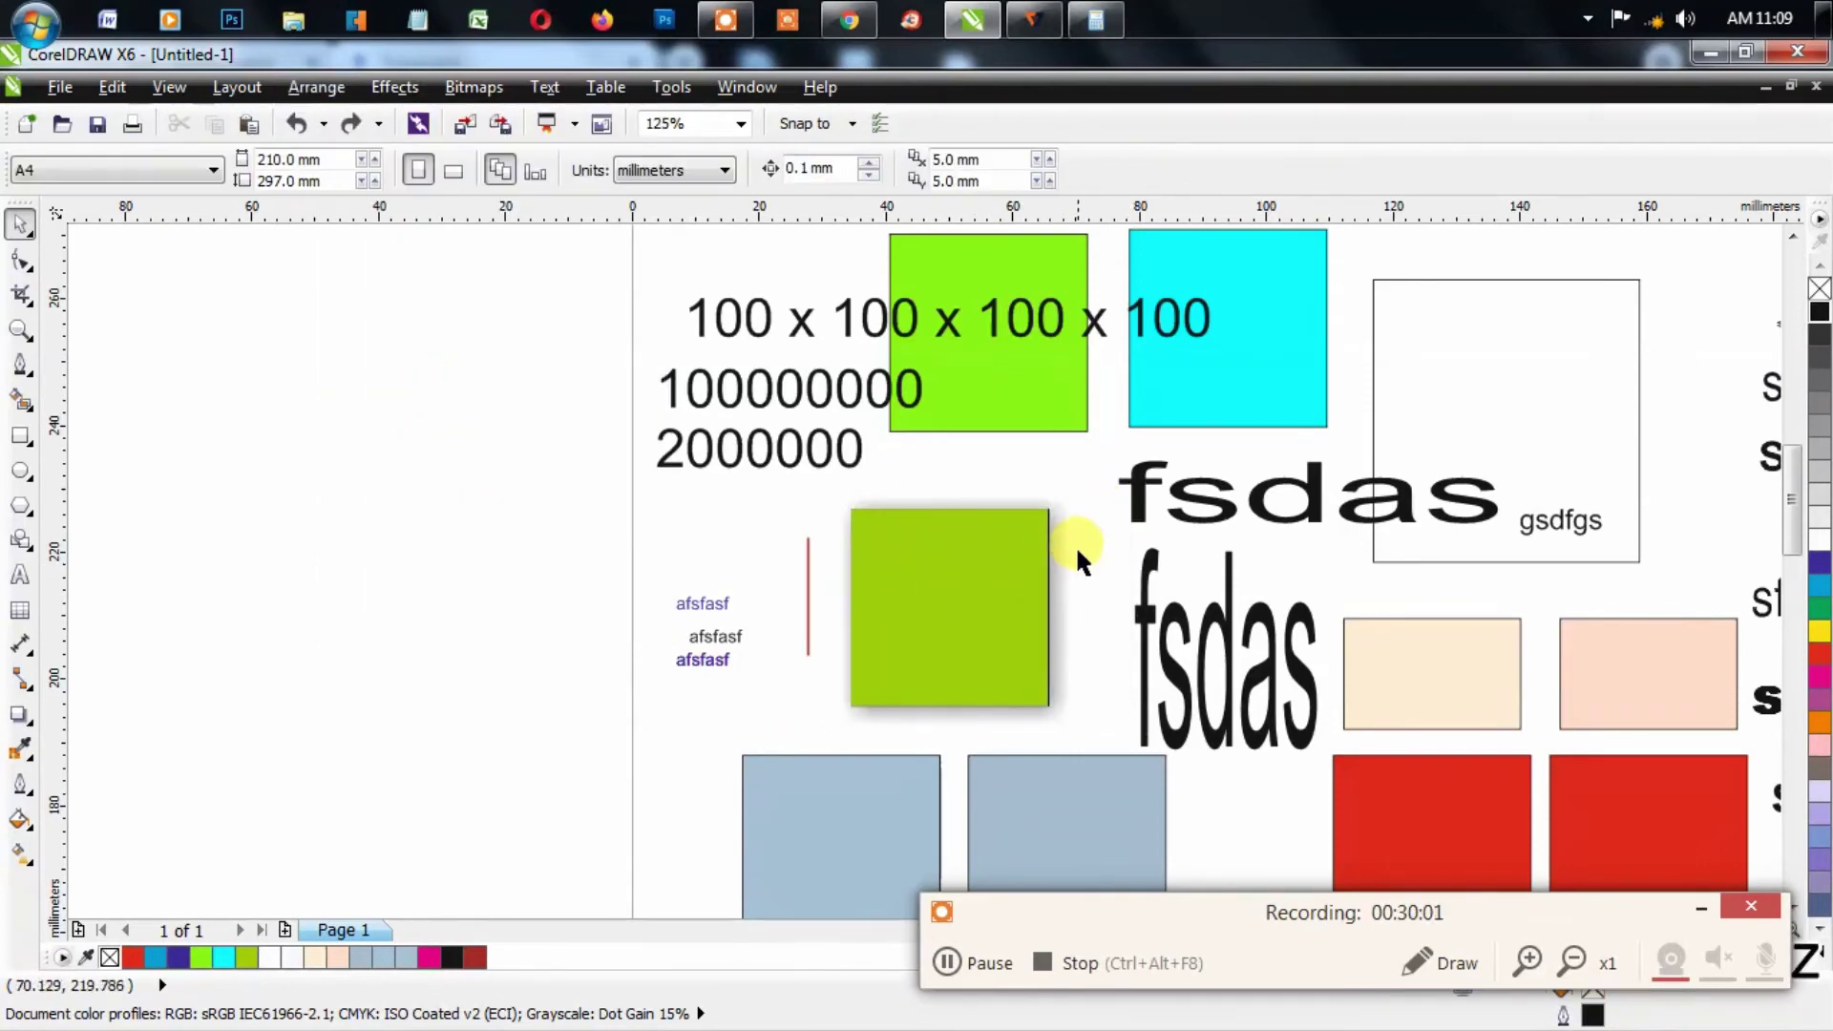
# Step: Convert the green square's separated drop shadow to a 600 dpi CMYK bitmap with anti-aliasing and a transparent background
pyautogui.click(1064, 532)
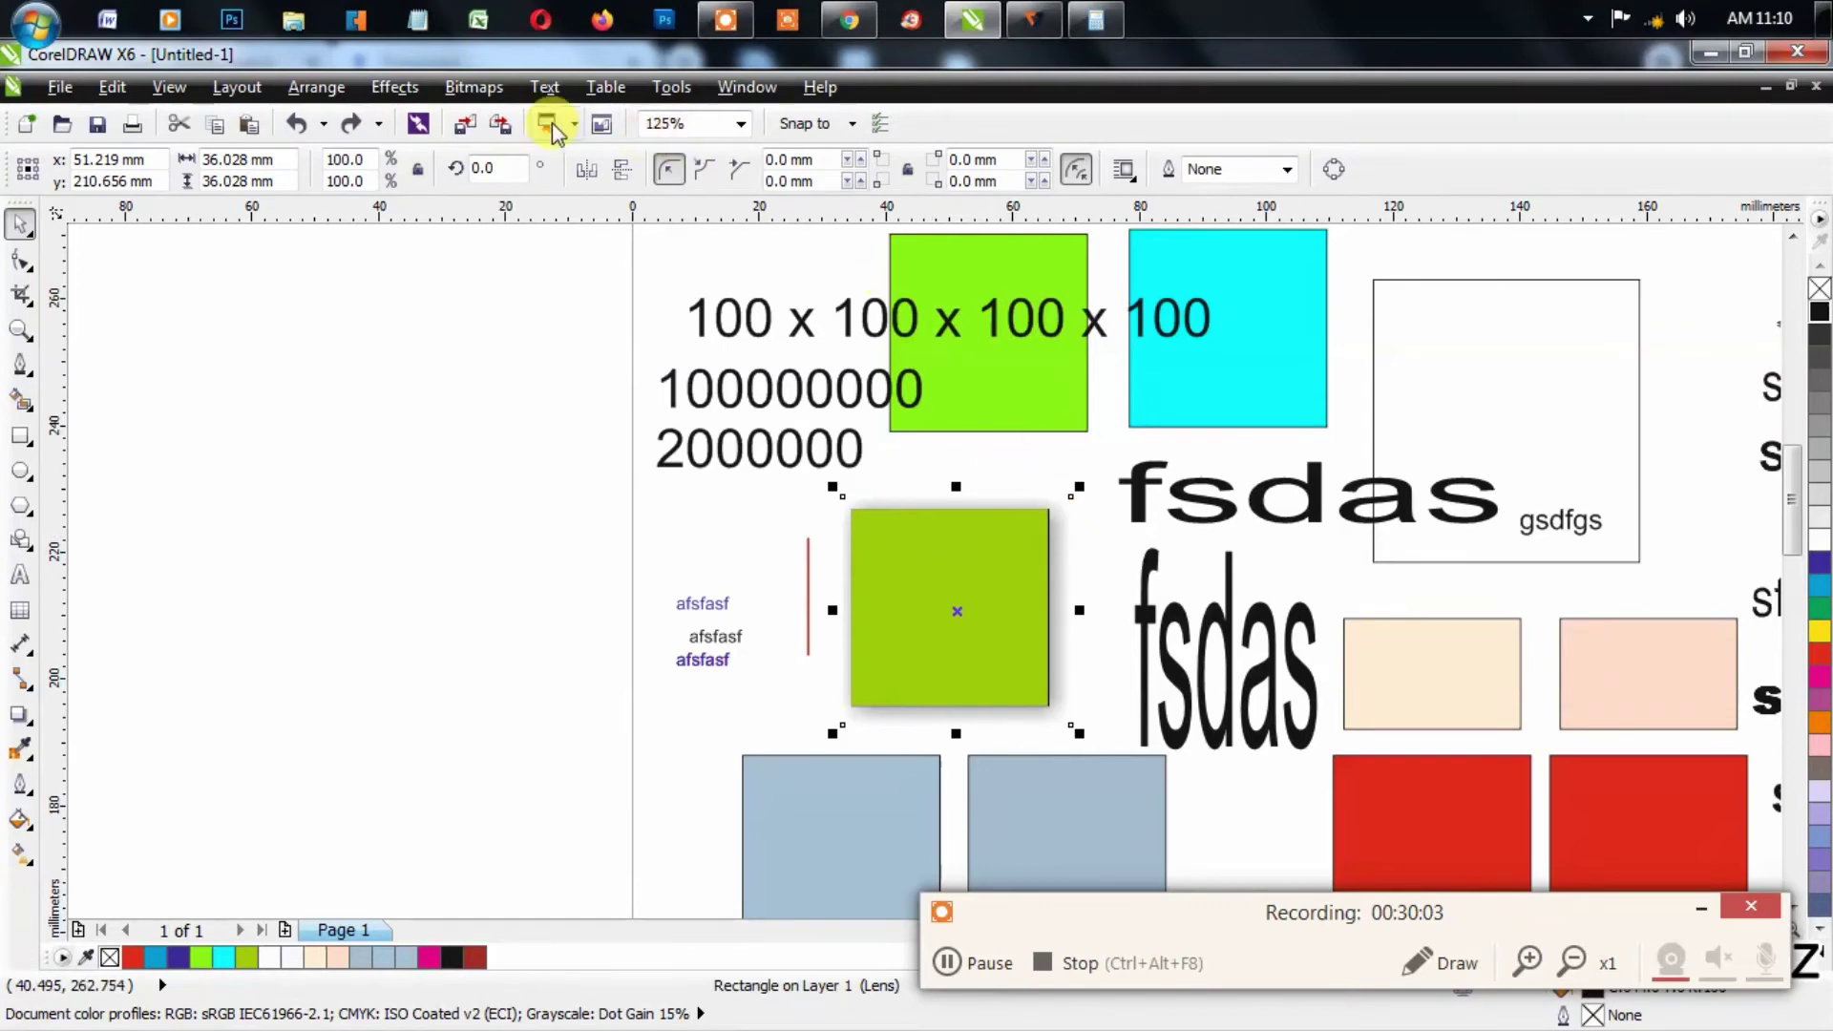
pyautogui.click(474, 87)
pyautogui.click(487, 117)
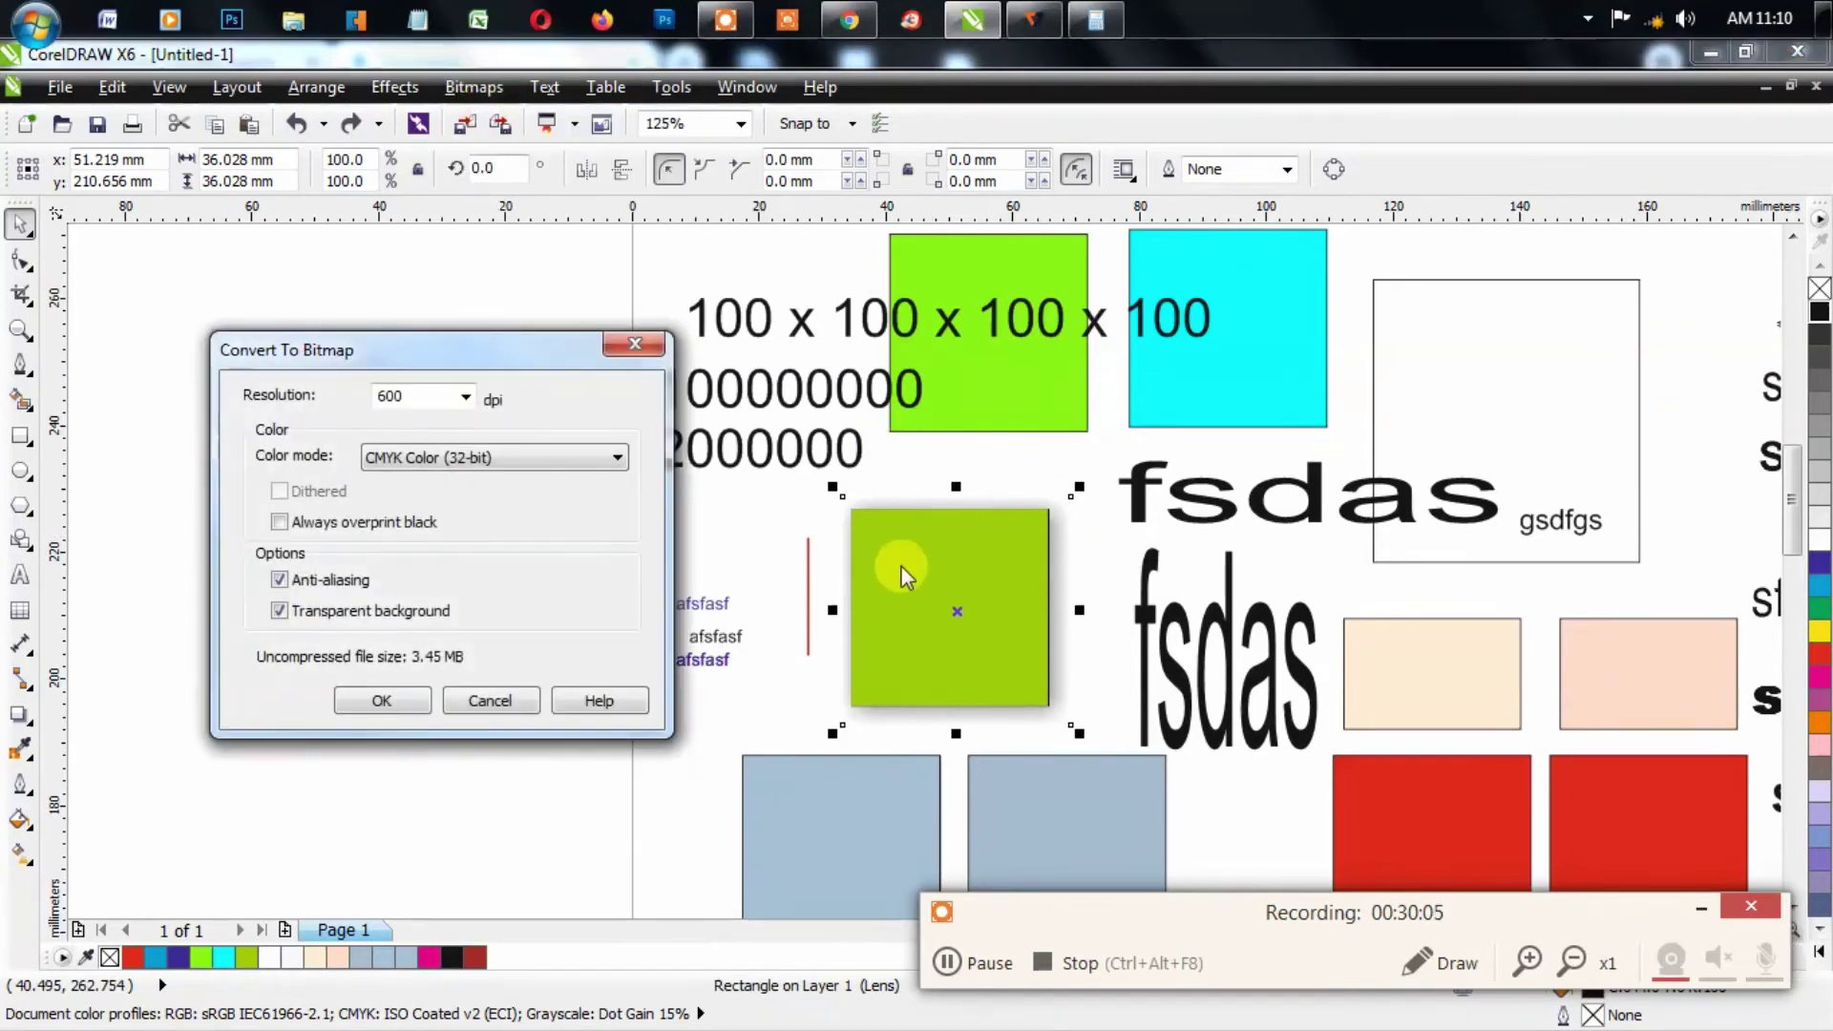
pyautogui.click(380, 697)
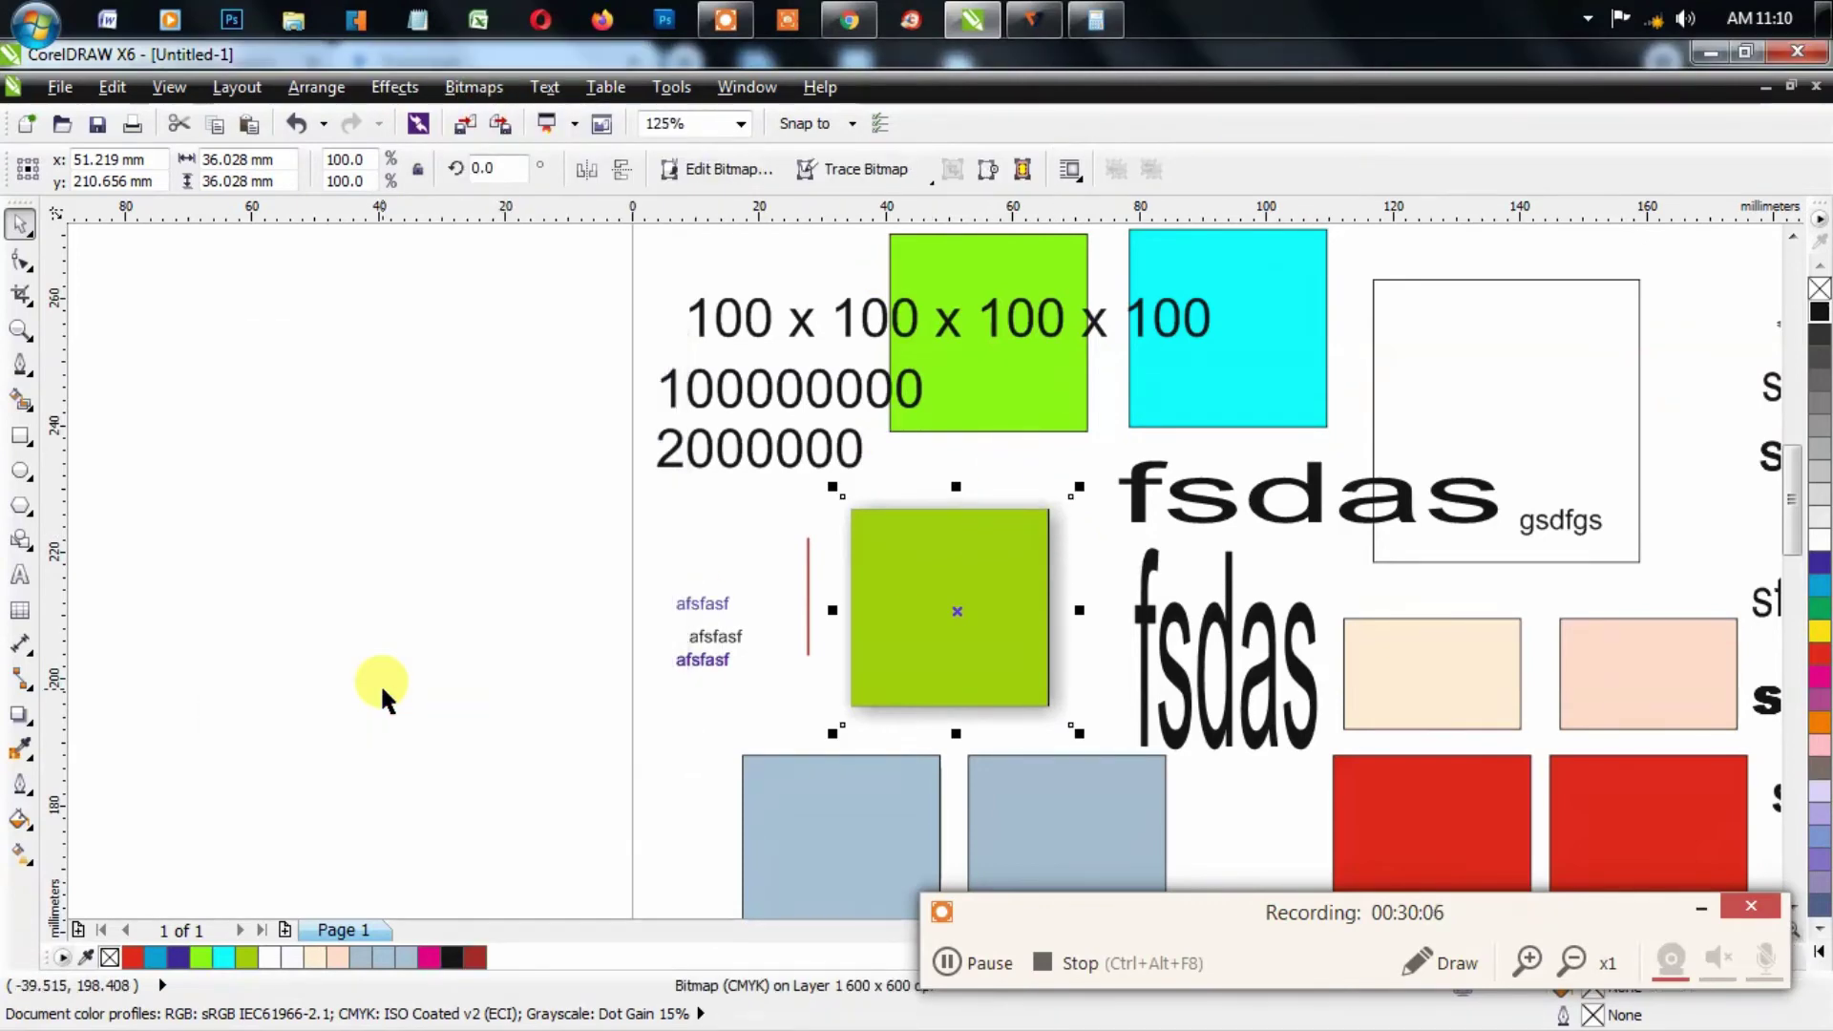
pyautogui.click(558, 599)
# Step: Draw a rectangle in the empty lower part of the page and set its size to 45 × 35 mm
pyautogui.scroll(-1, 558, 598)
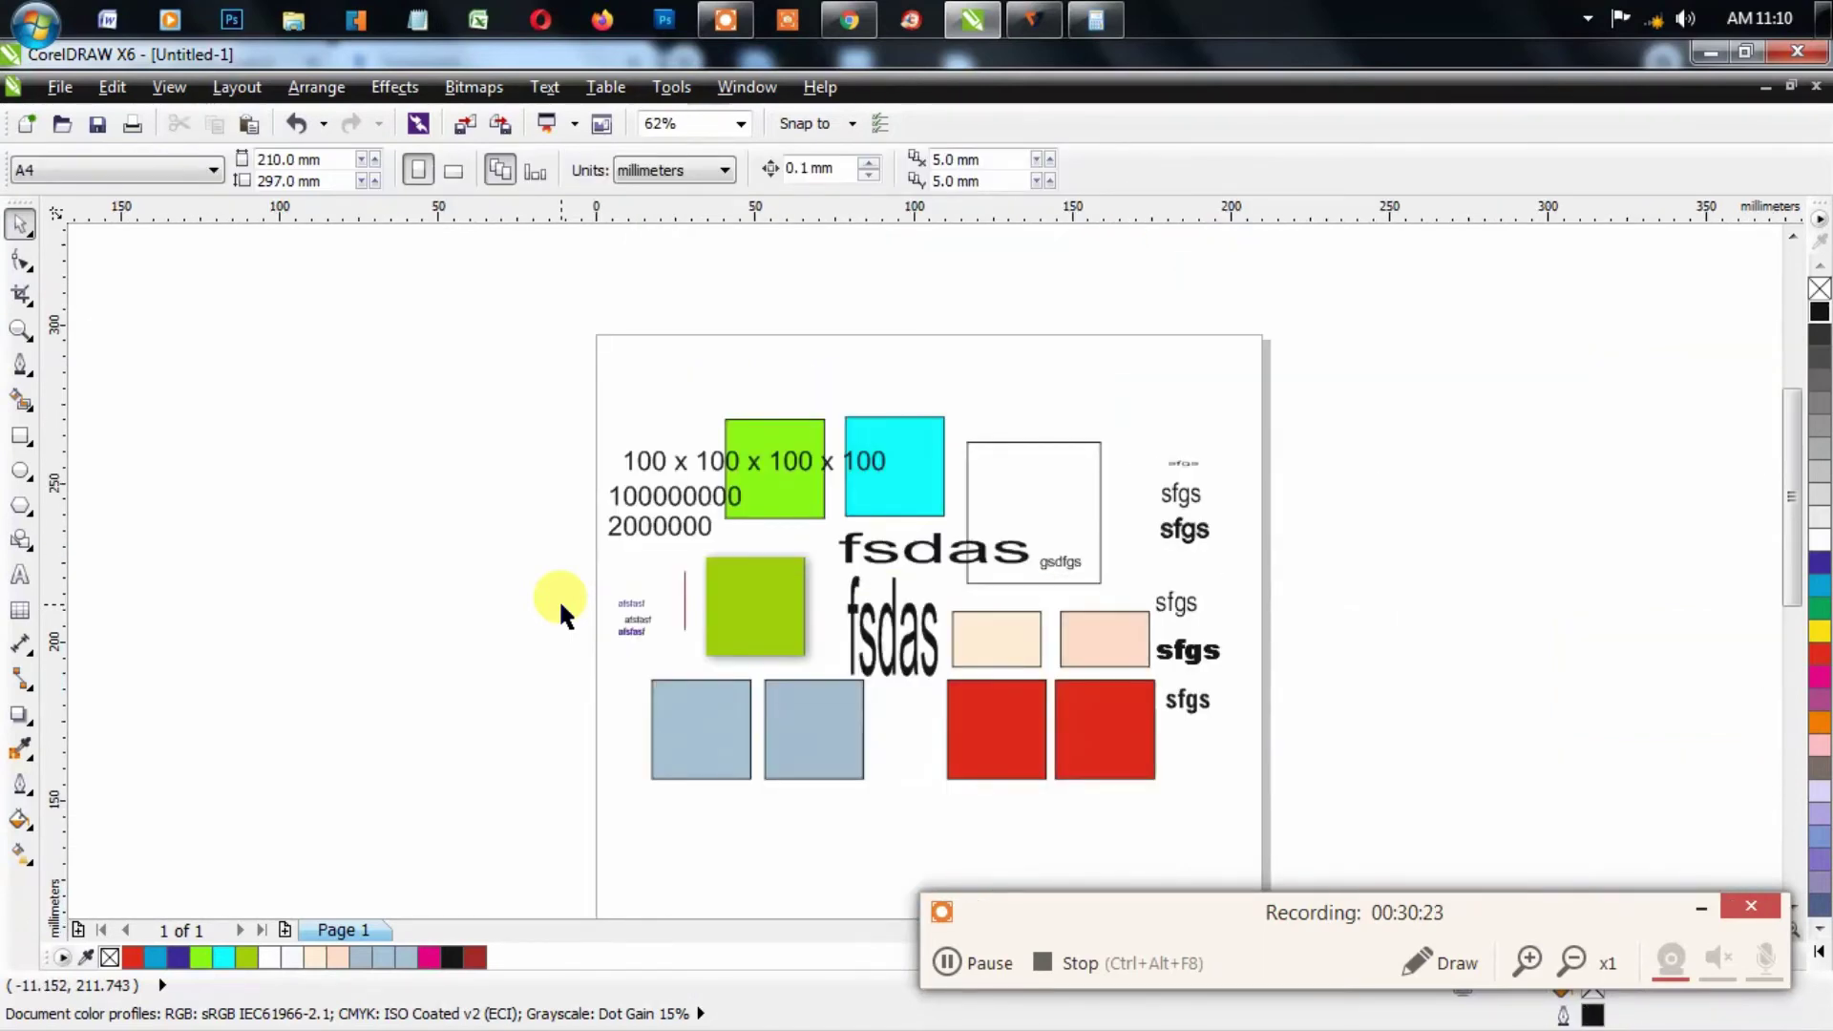
pyautogui.scroll(-5, 558, 599)
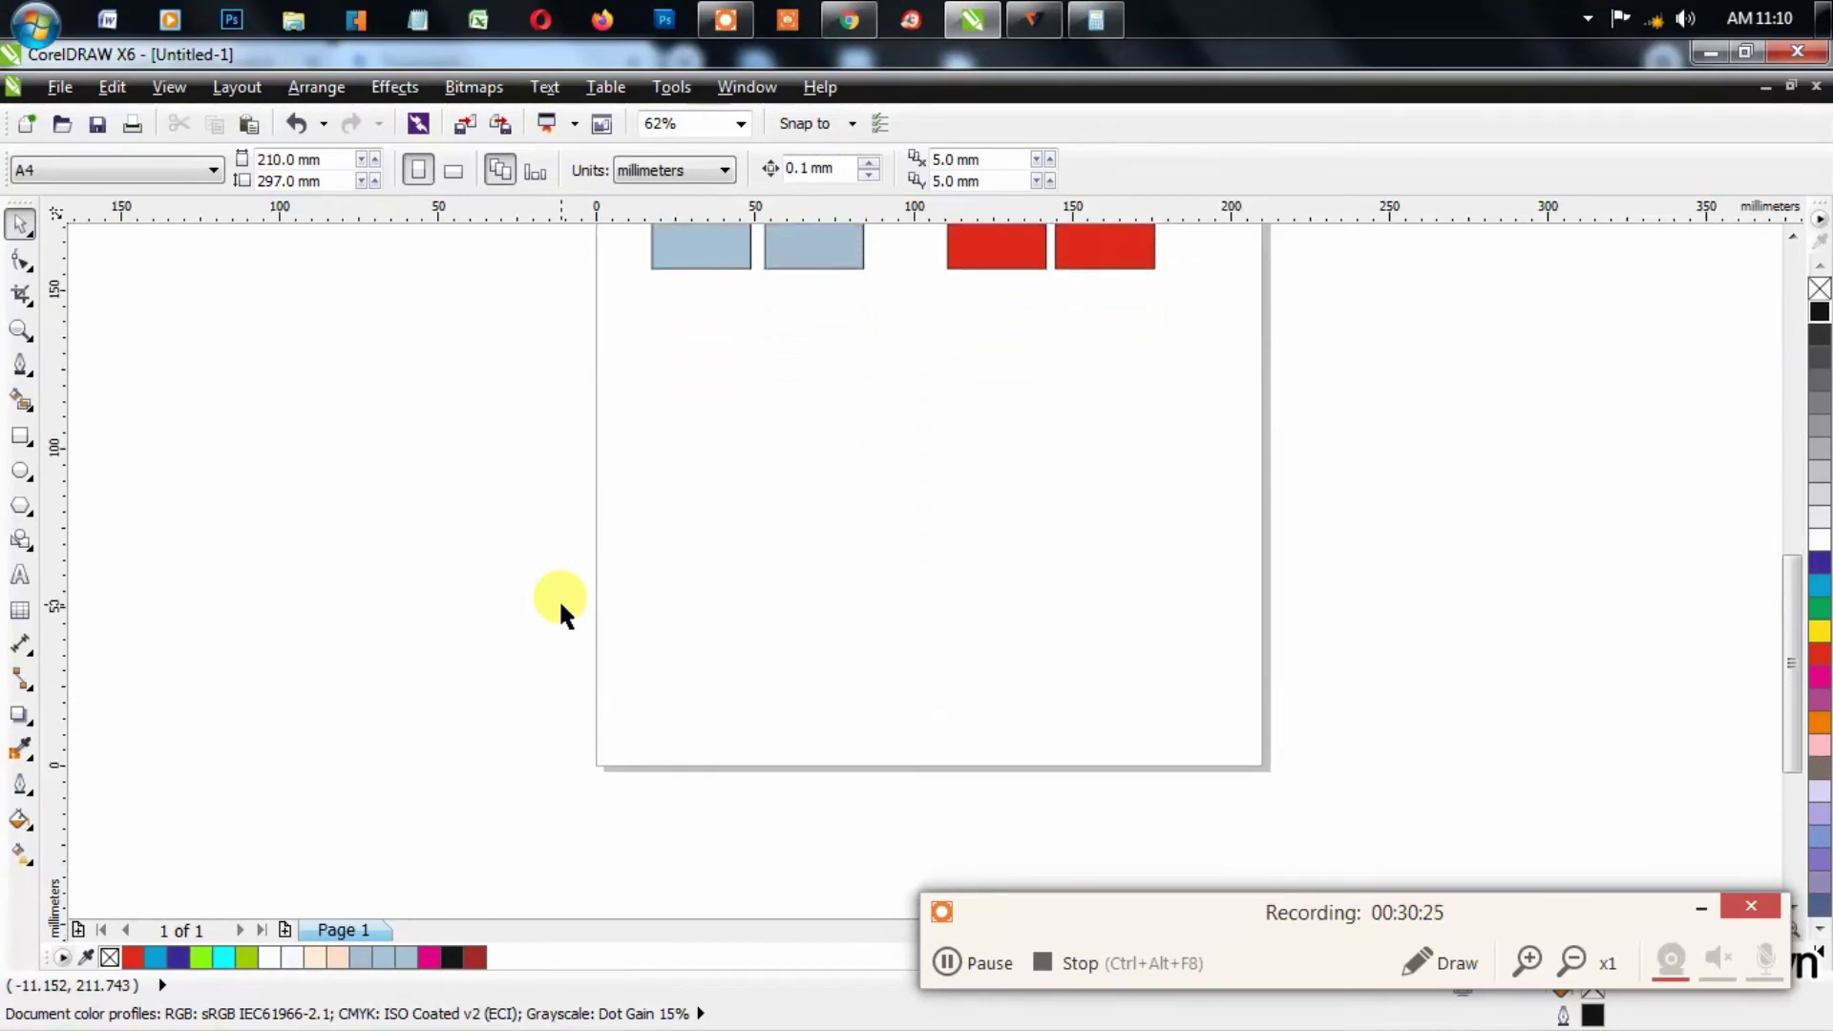
pyautogui.press('z')
pyautogui.moveTo(564, 275); pyautogui.dragTo(1108, 546)
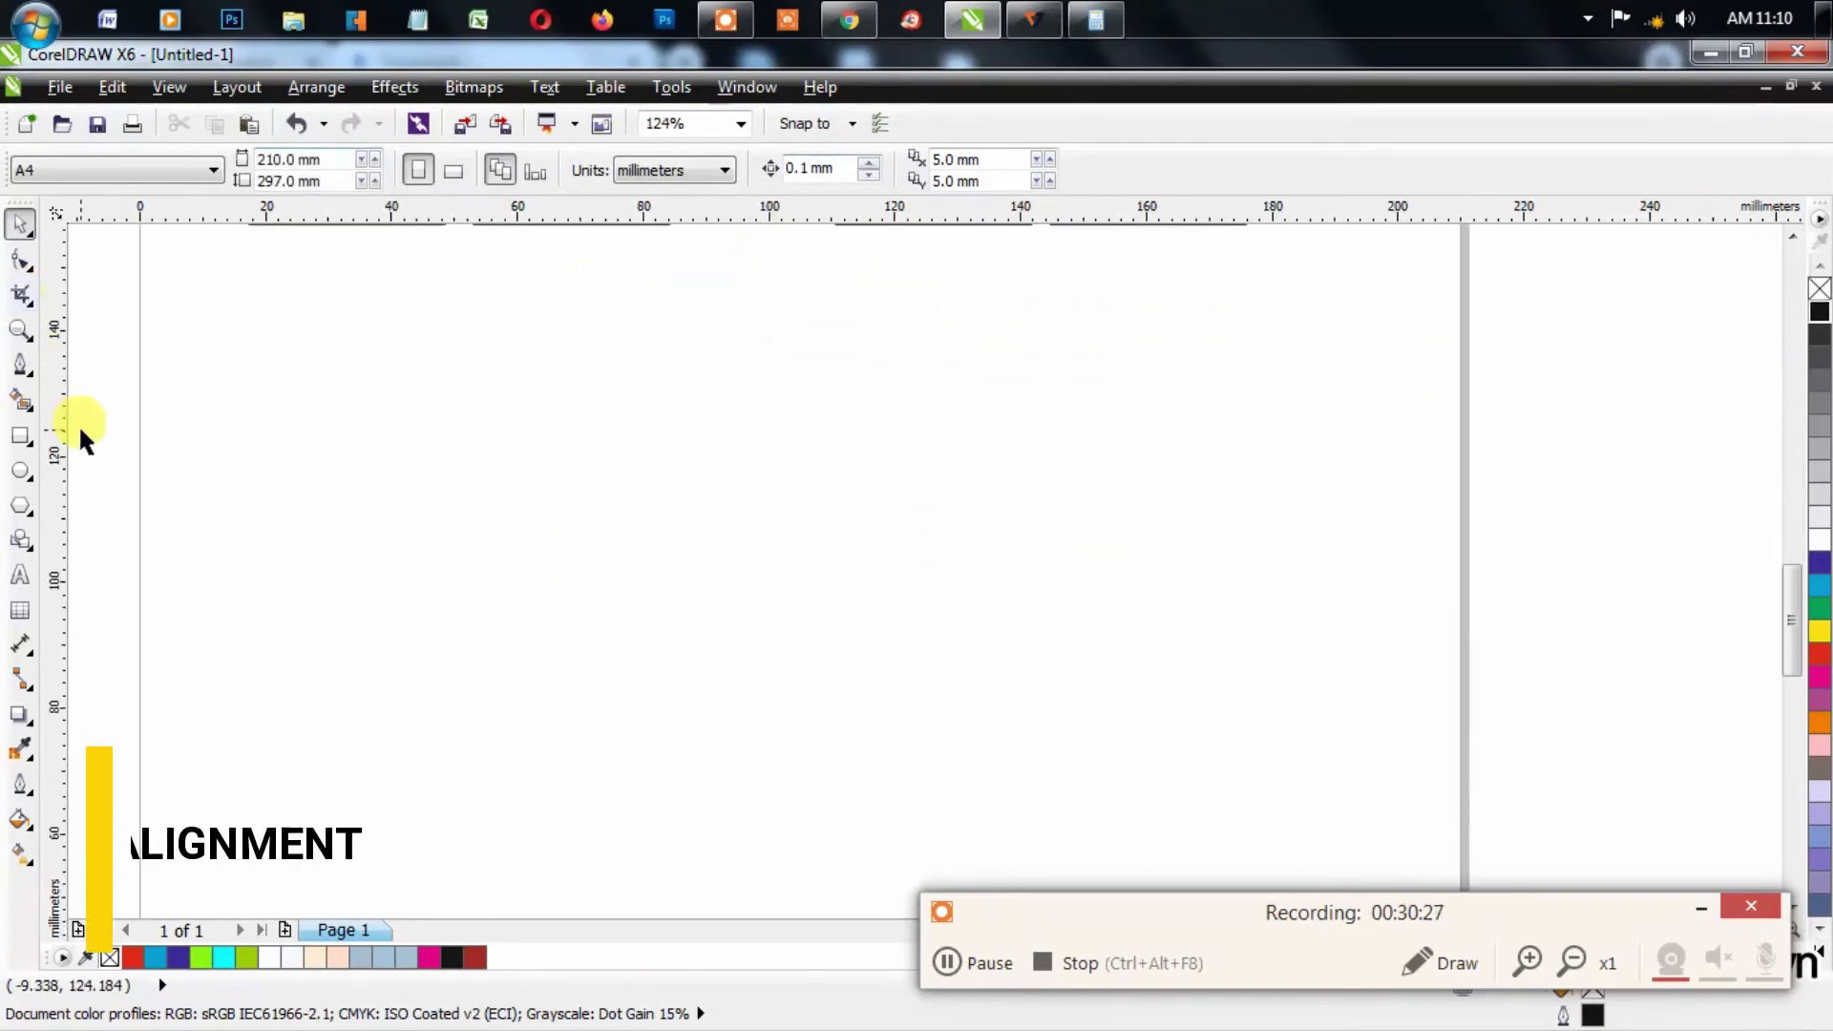
pyautogui.click(20, 435)
pyautogui.moveTo(479, 398); pyautogui.dragTo(763, 614)
pyautogui.moveTo(286, 159); pyautogui.dragTo(29, 177)
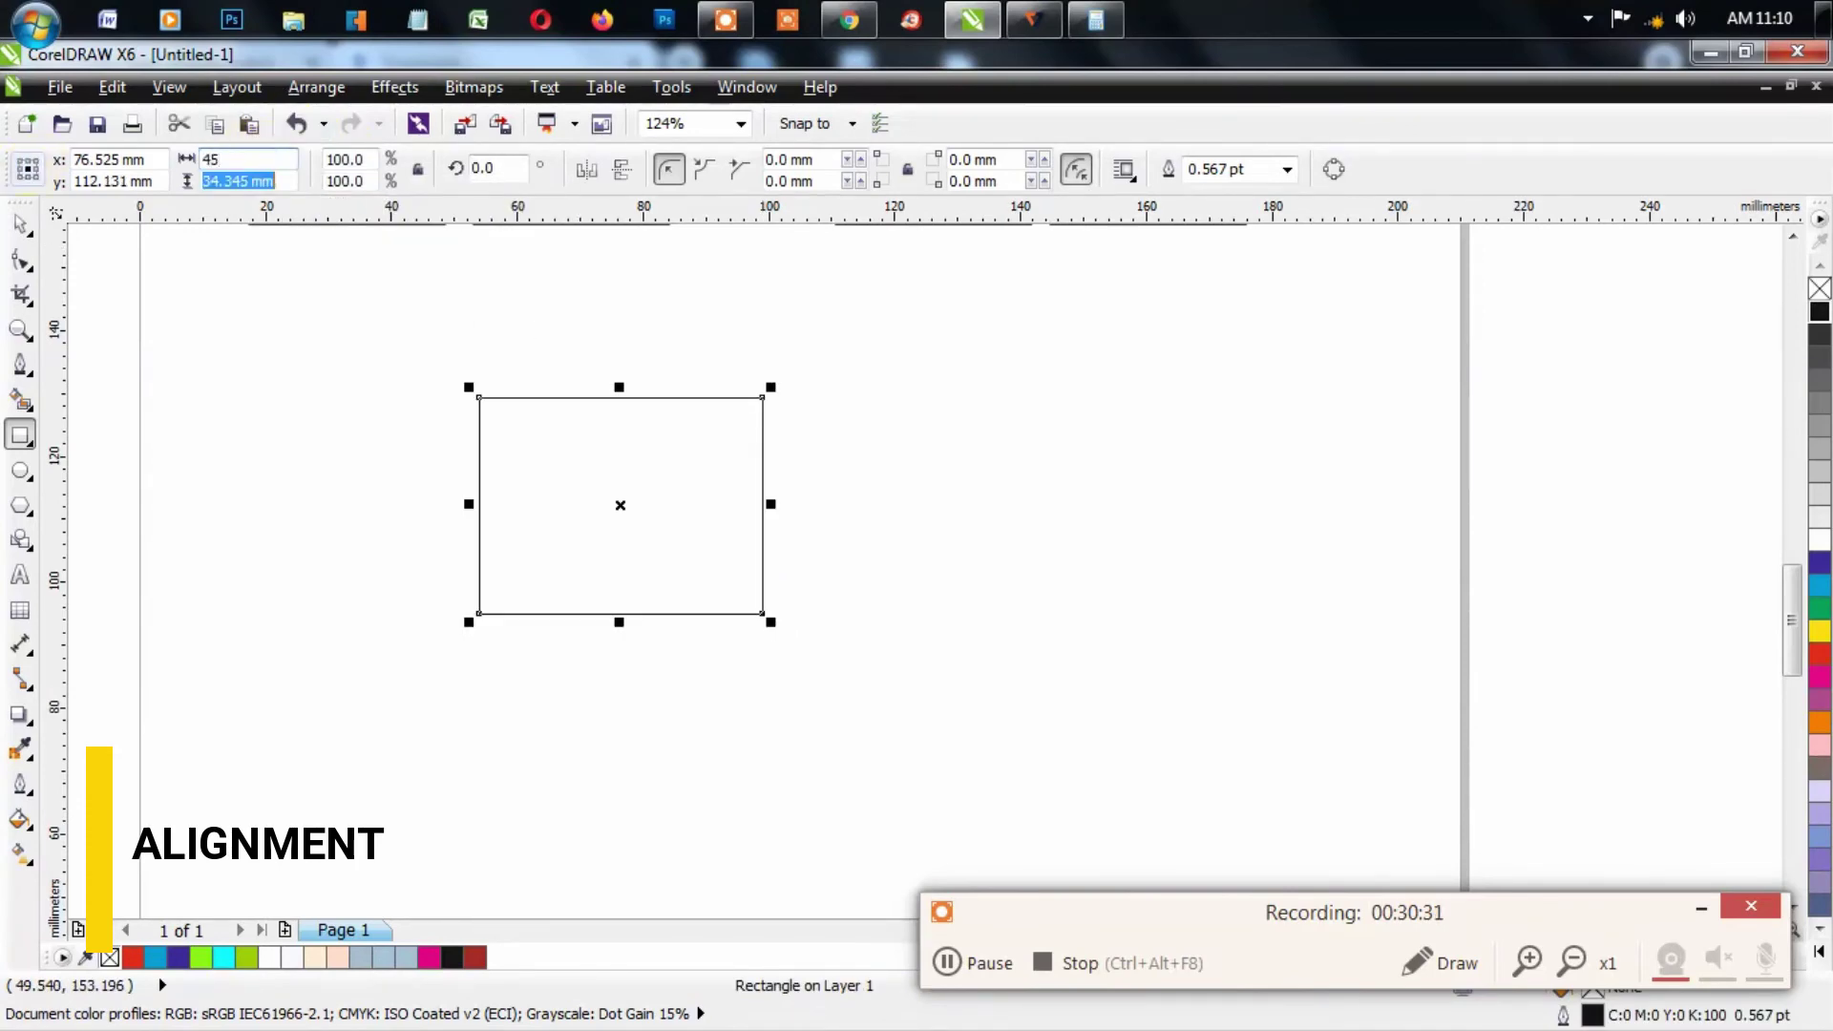
pyautogui.press('Return')
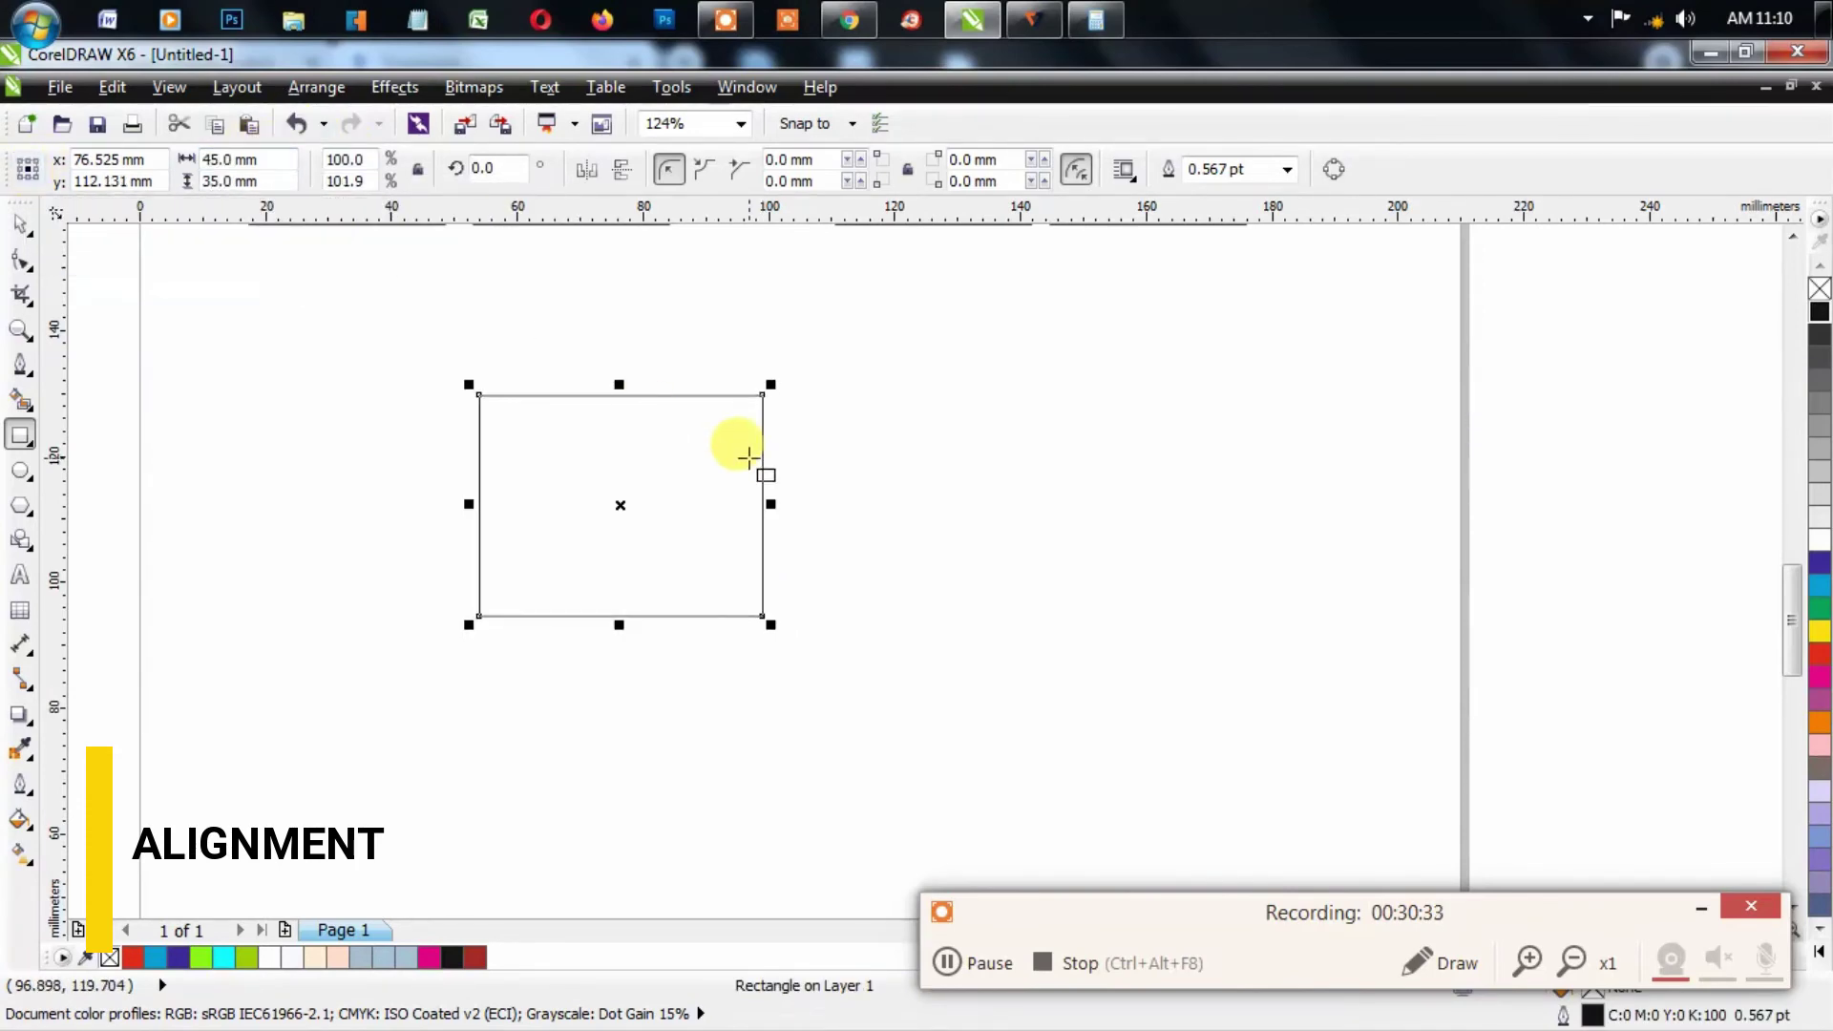
pyautogui.press('space')
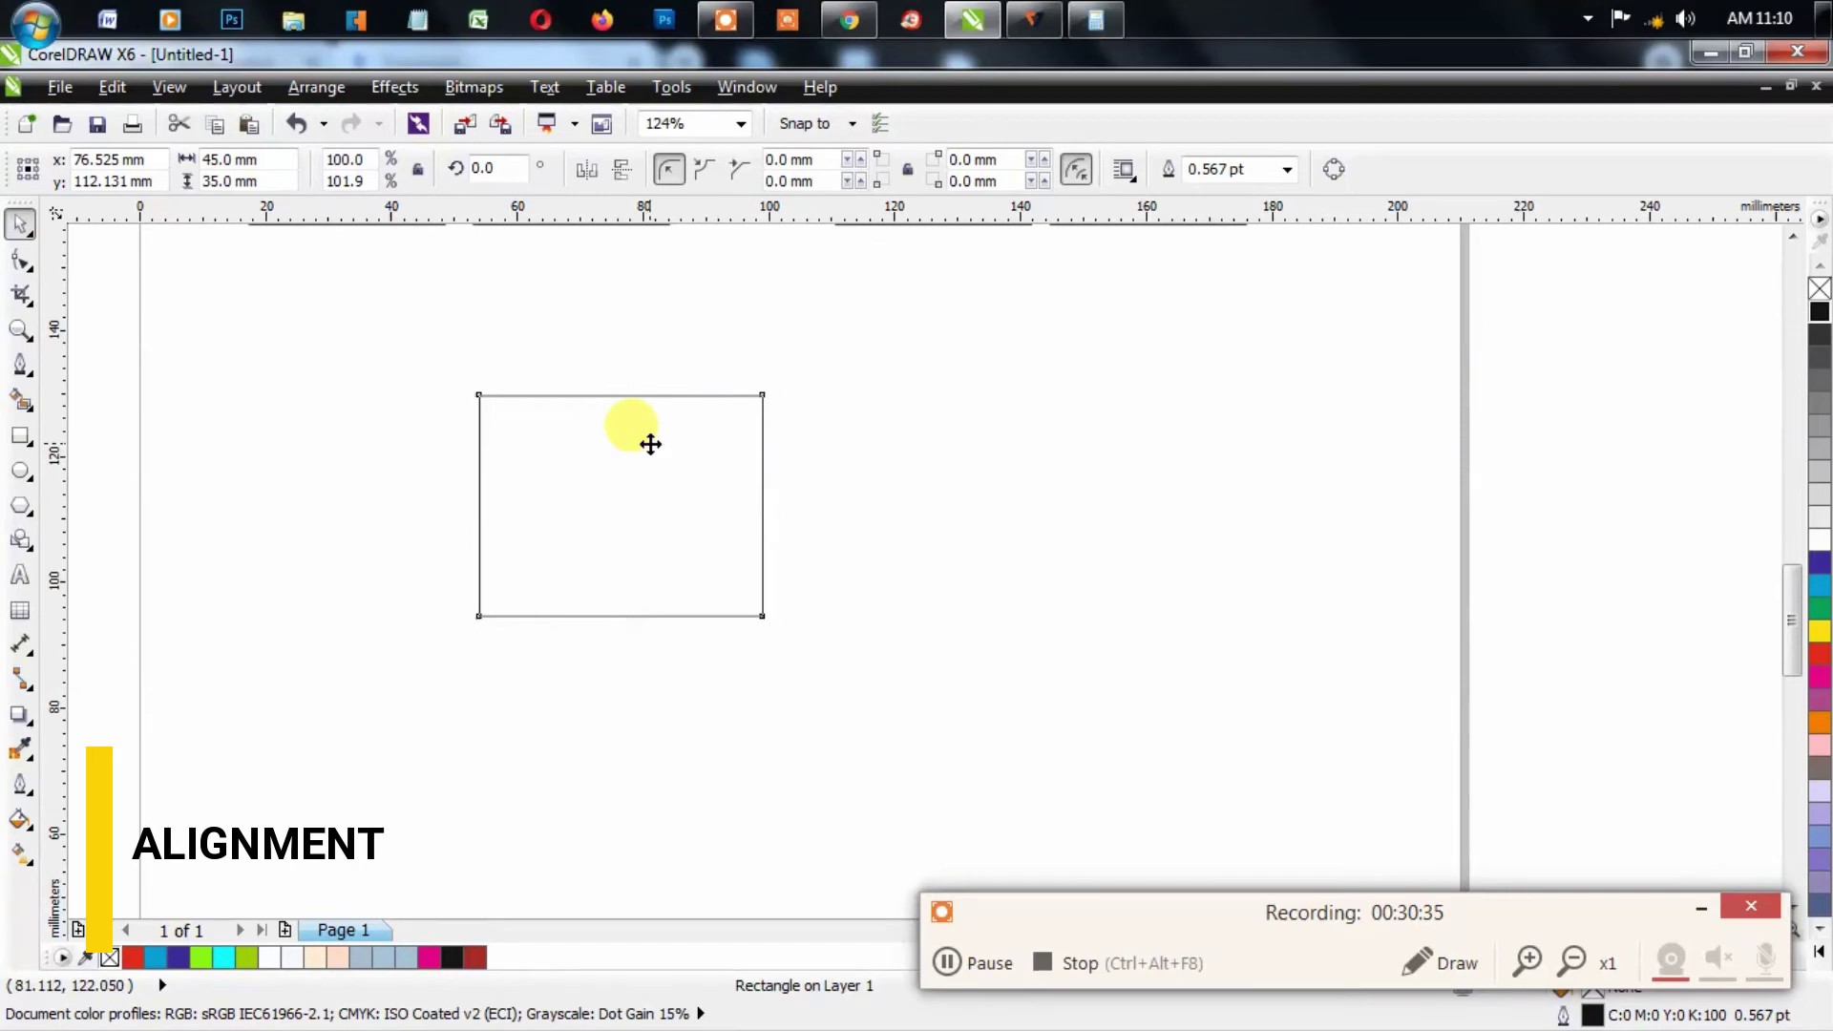
# Step: Place a copy of the rectangle by eye directly below the original and check the size of both together
pyautogui.moveTo(648, 440); pyautogui.dragTo(643, 663)
pyautogui.click(922, 616)
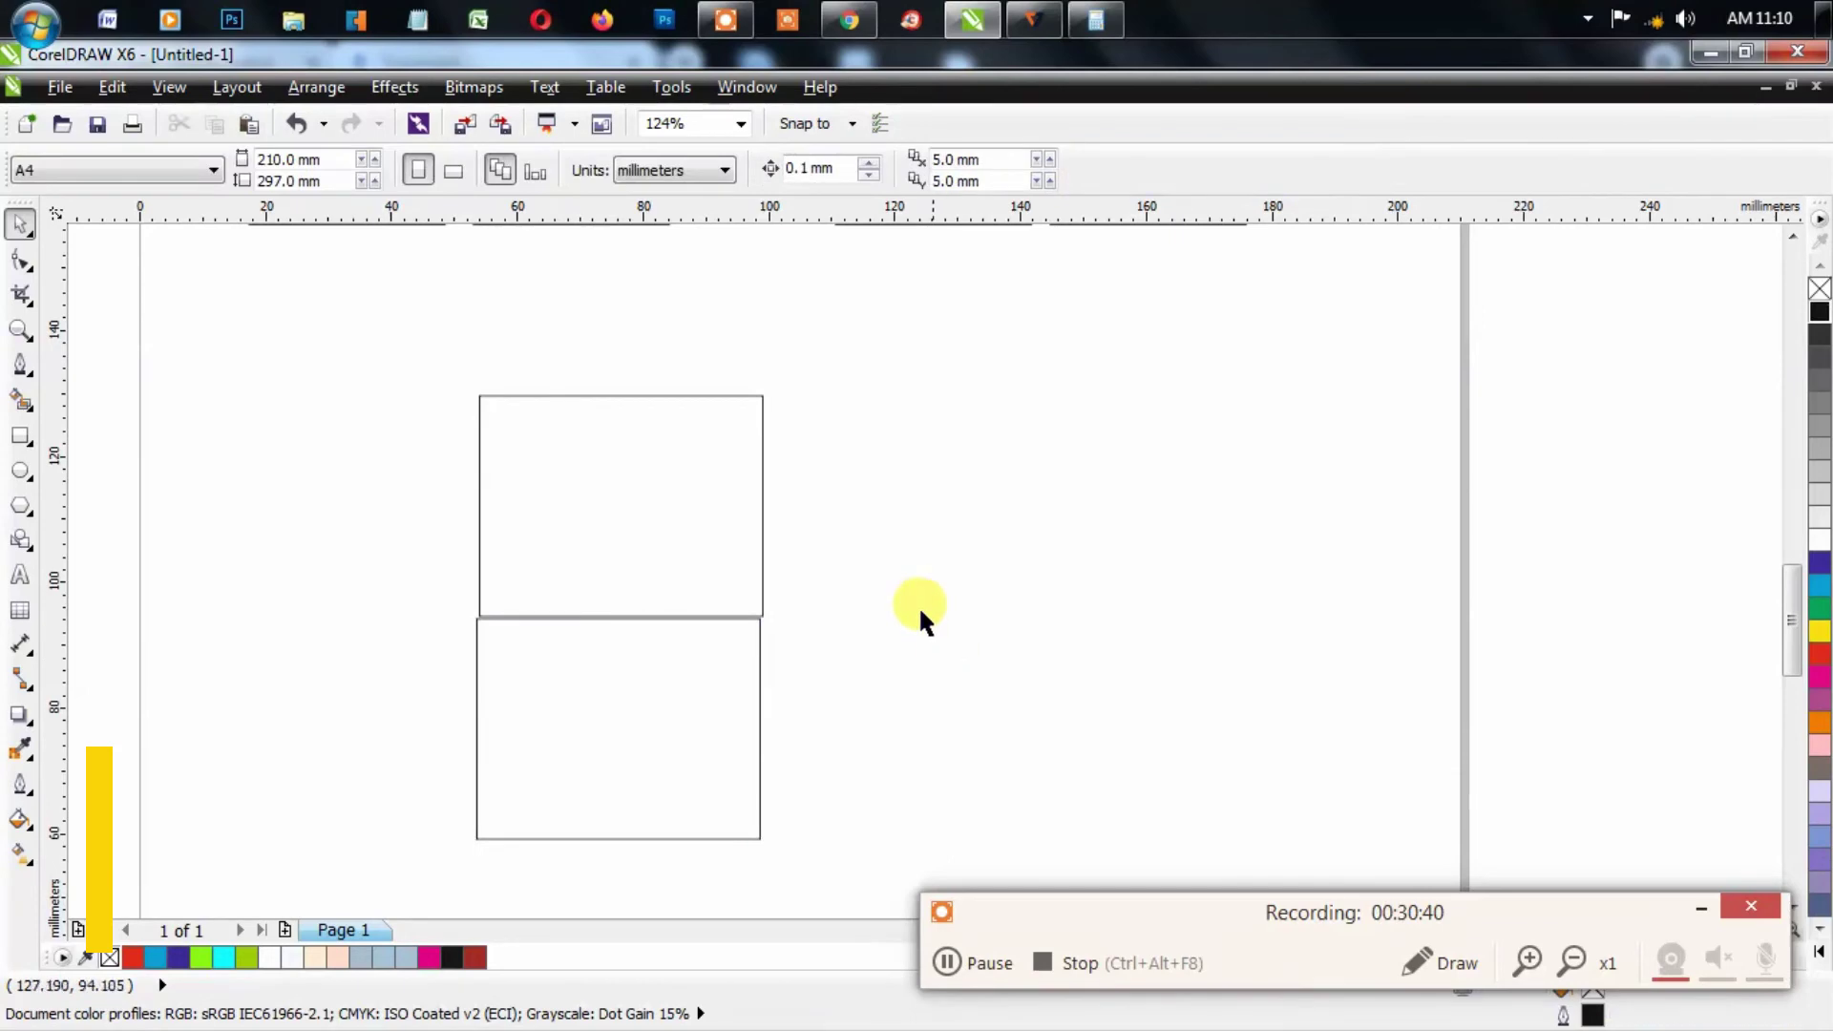
pyautogui.click(684, 667)
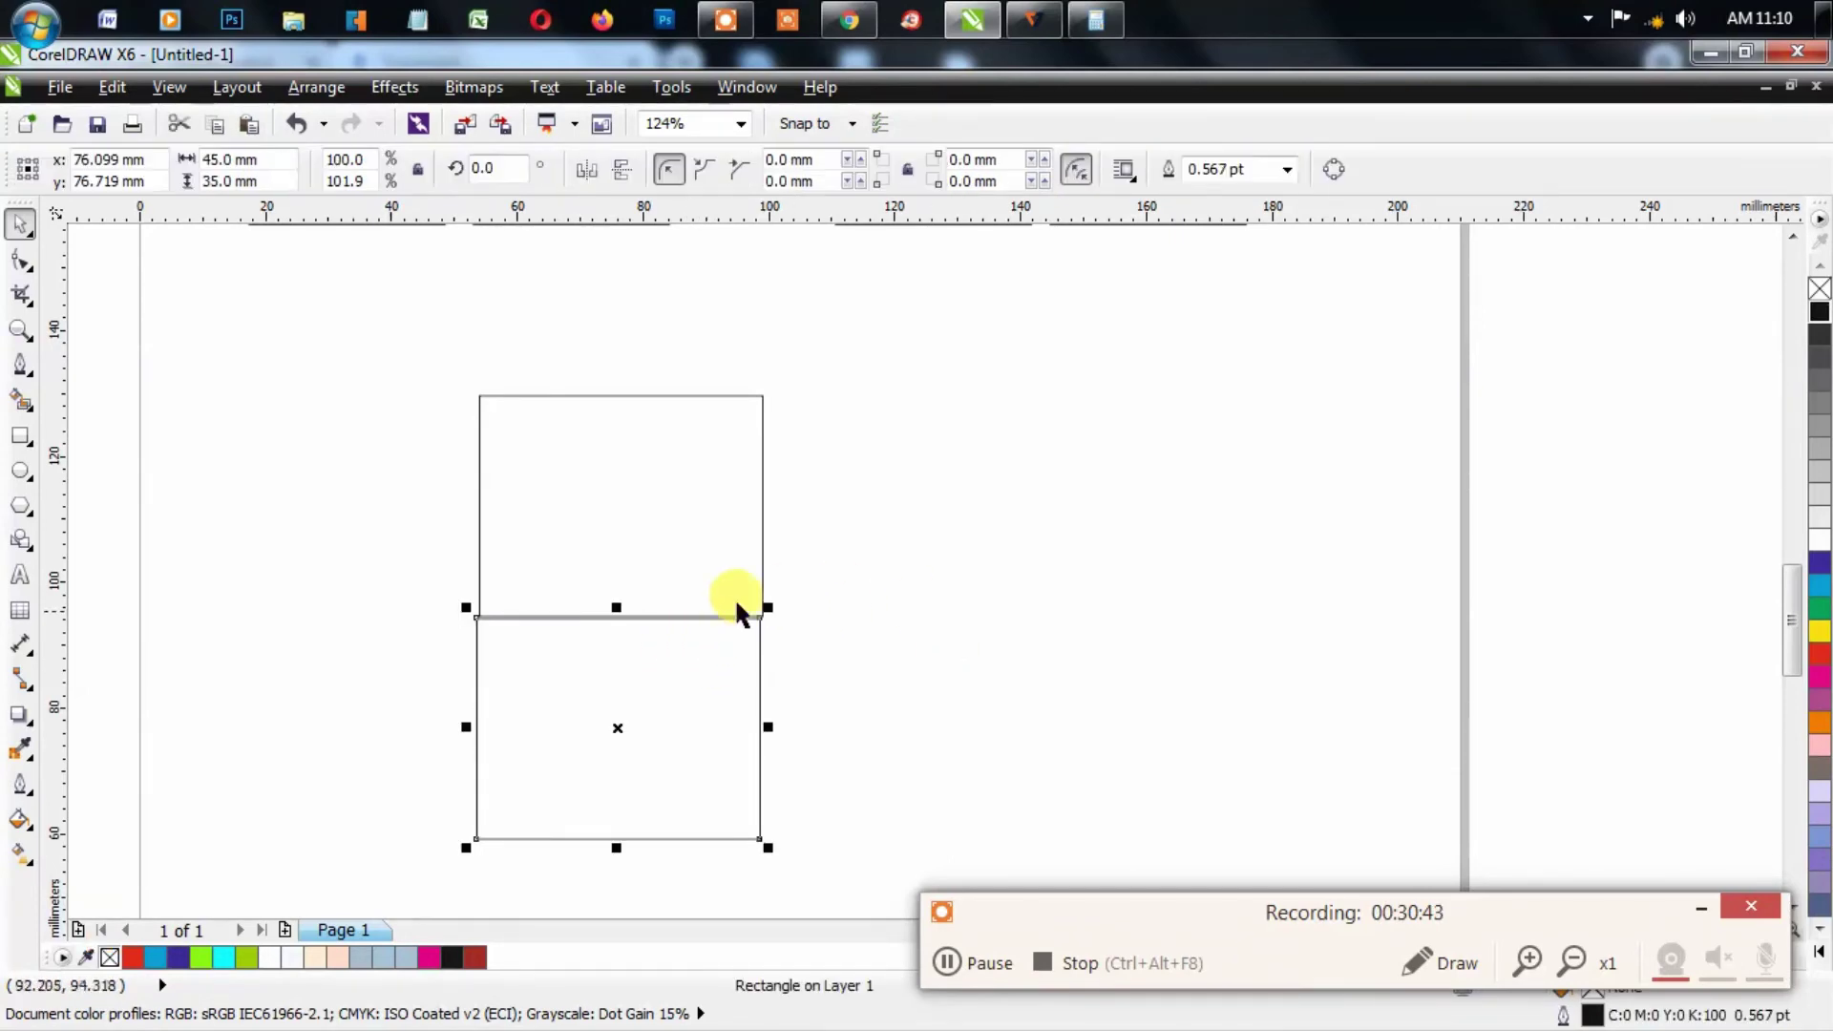
pyautogui.click(740, 506)
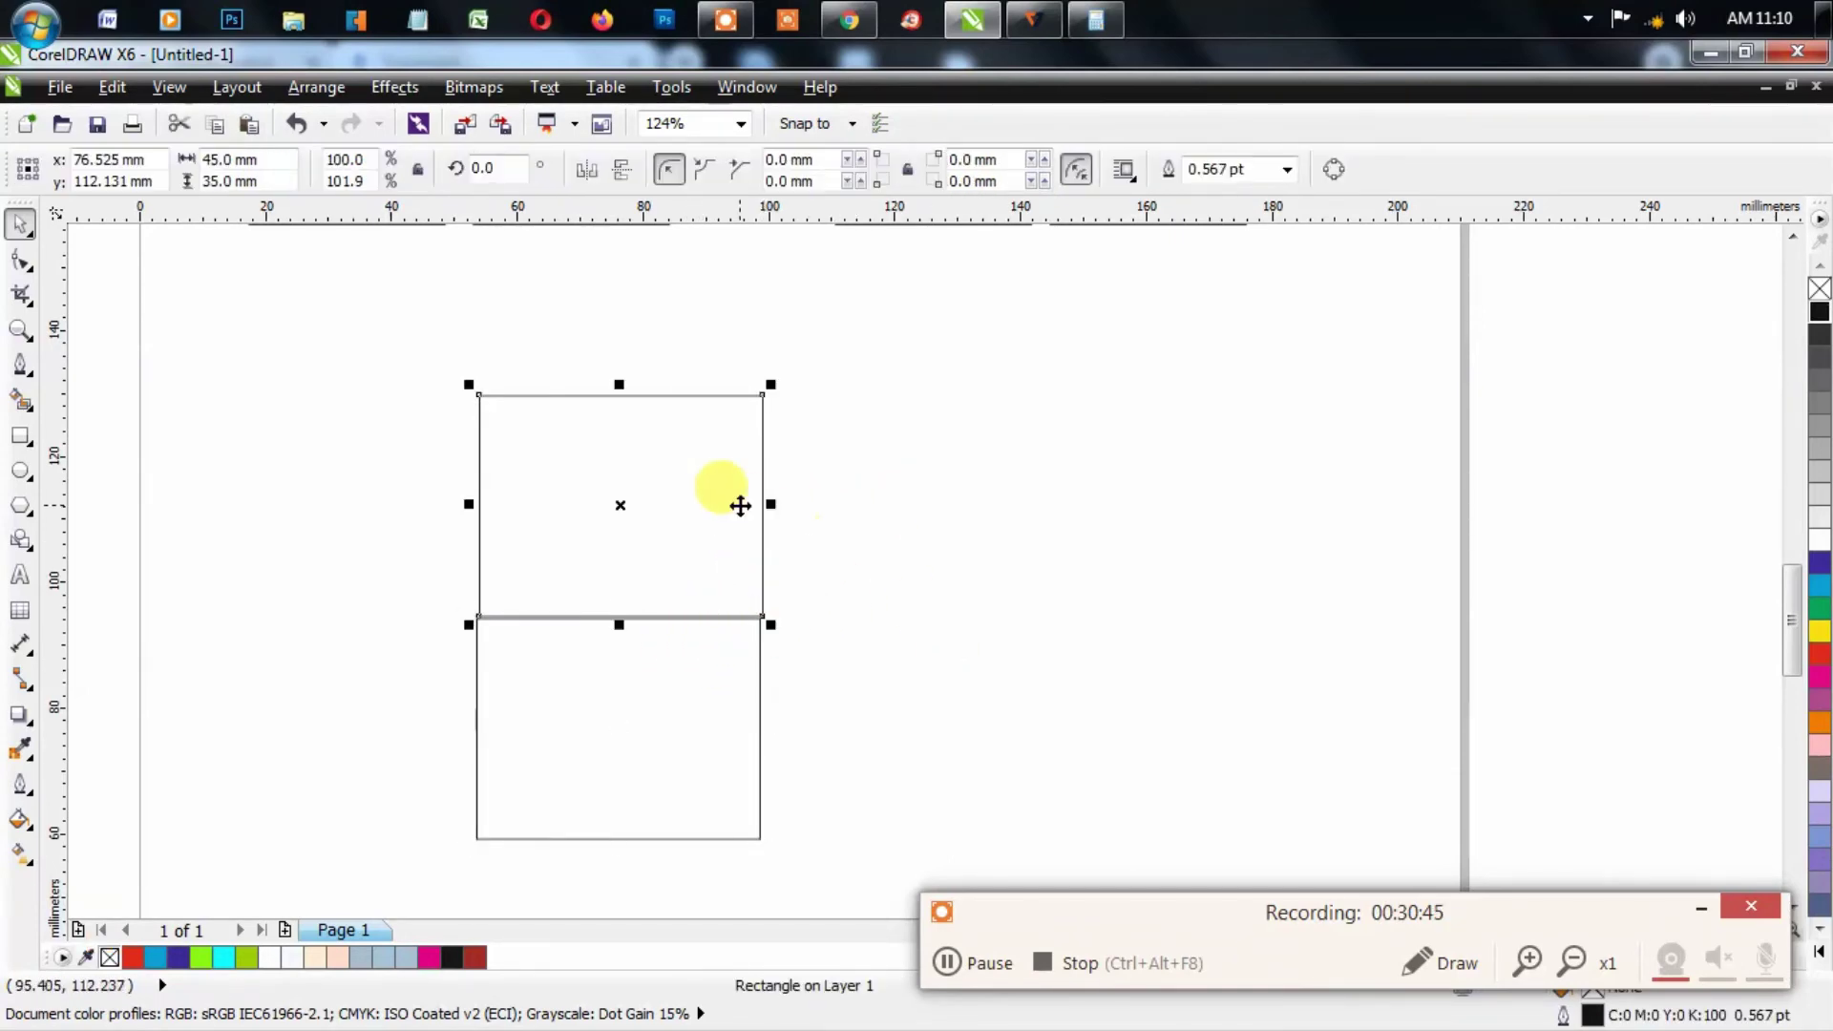
pyautogui.keyDown('shift'); pyautogui.click(726, 690); pyautogui.keyUp('shift')
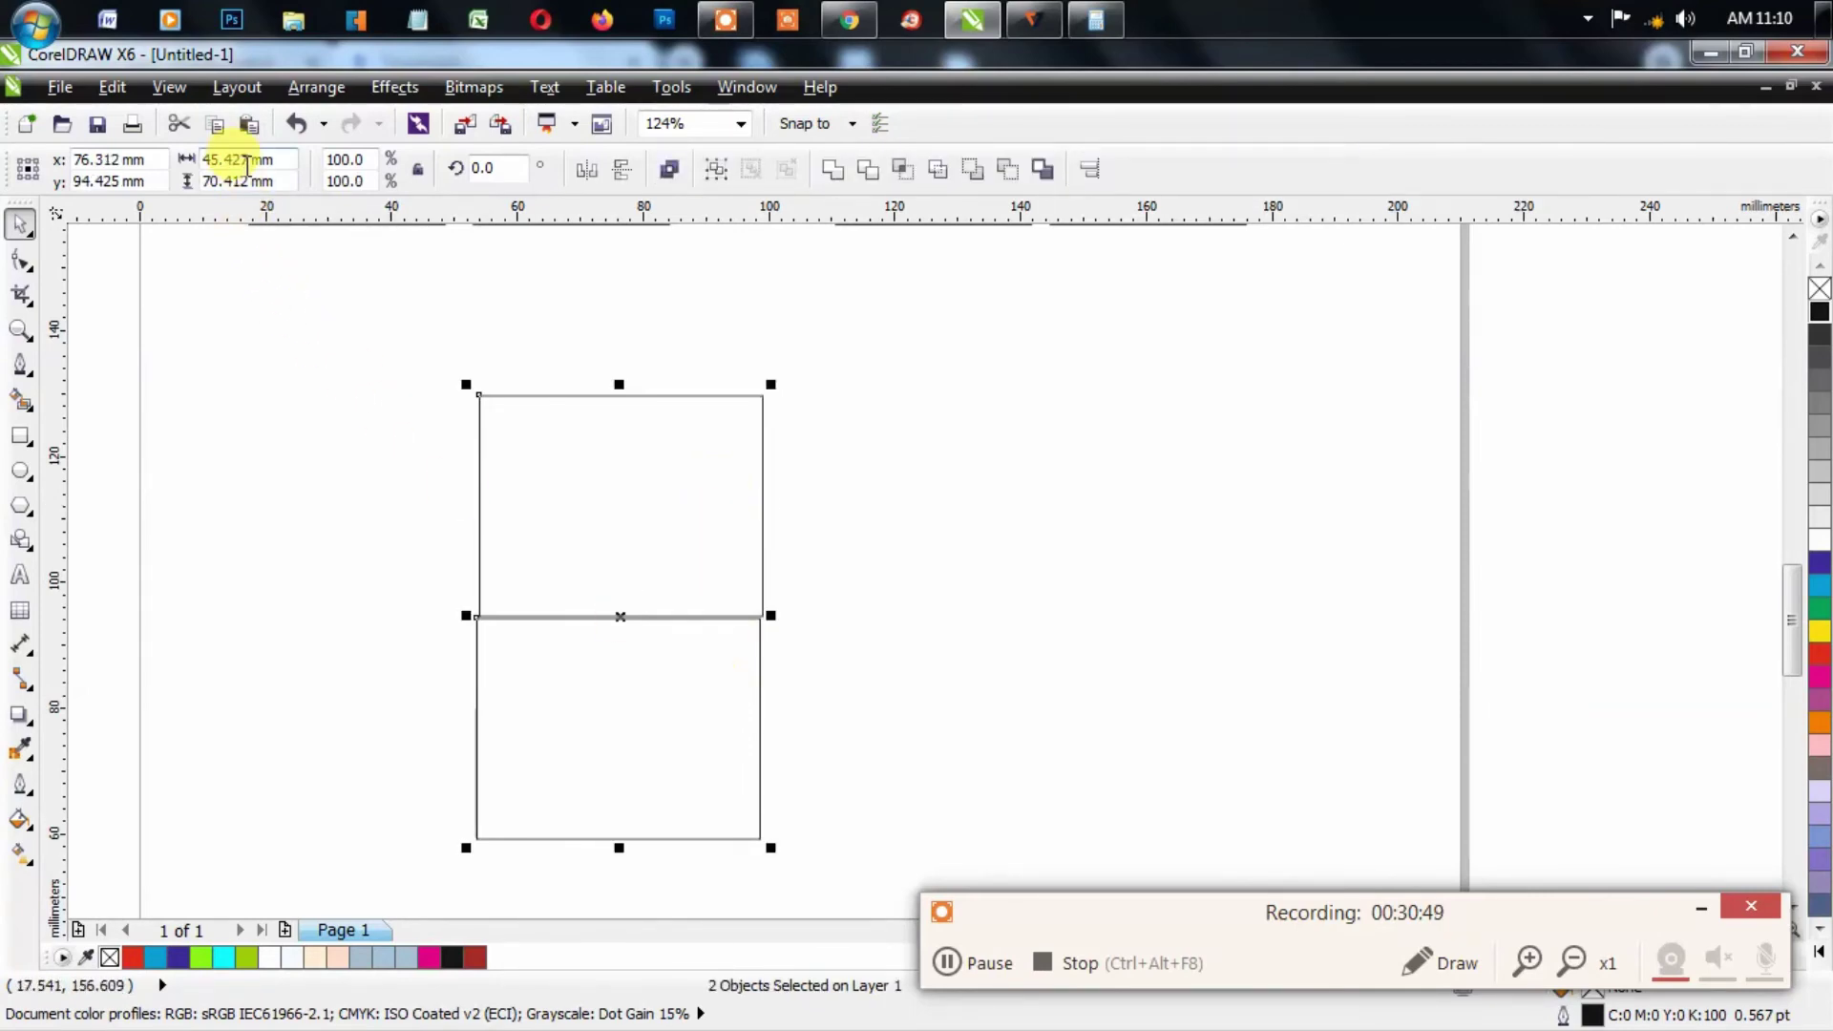
pyautogui.click(941, 634)
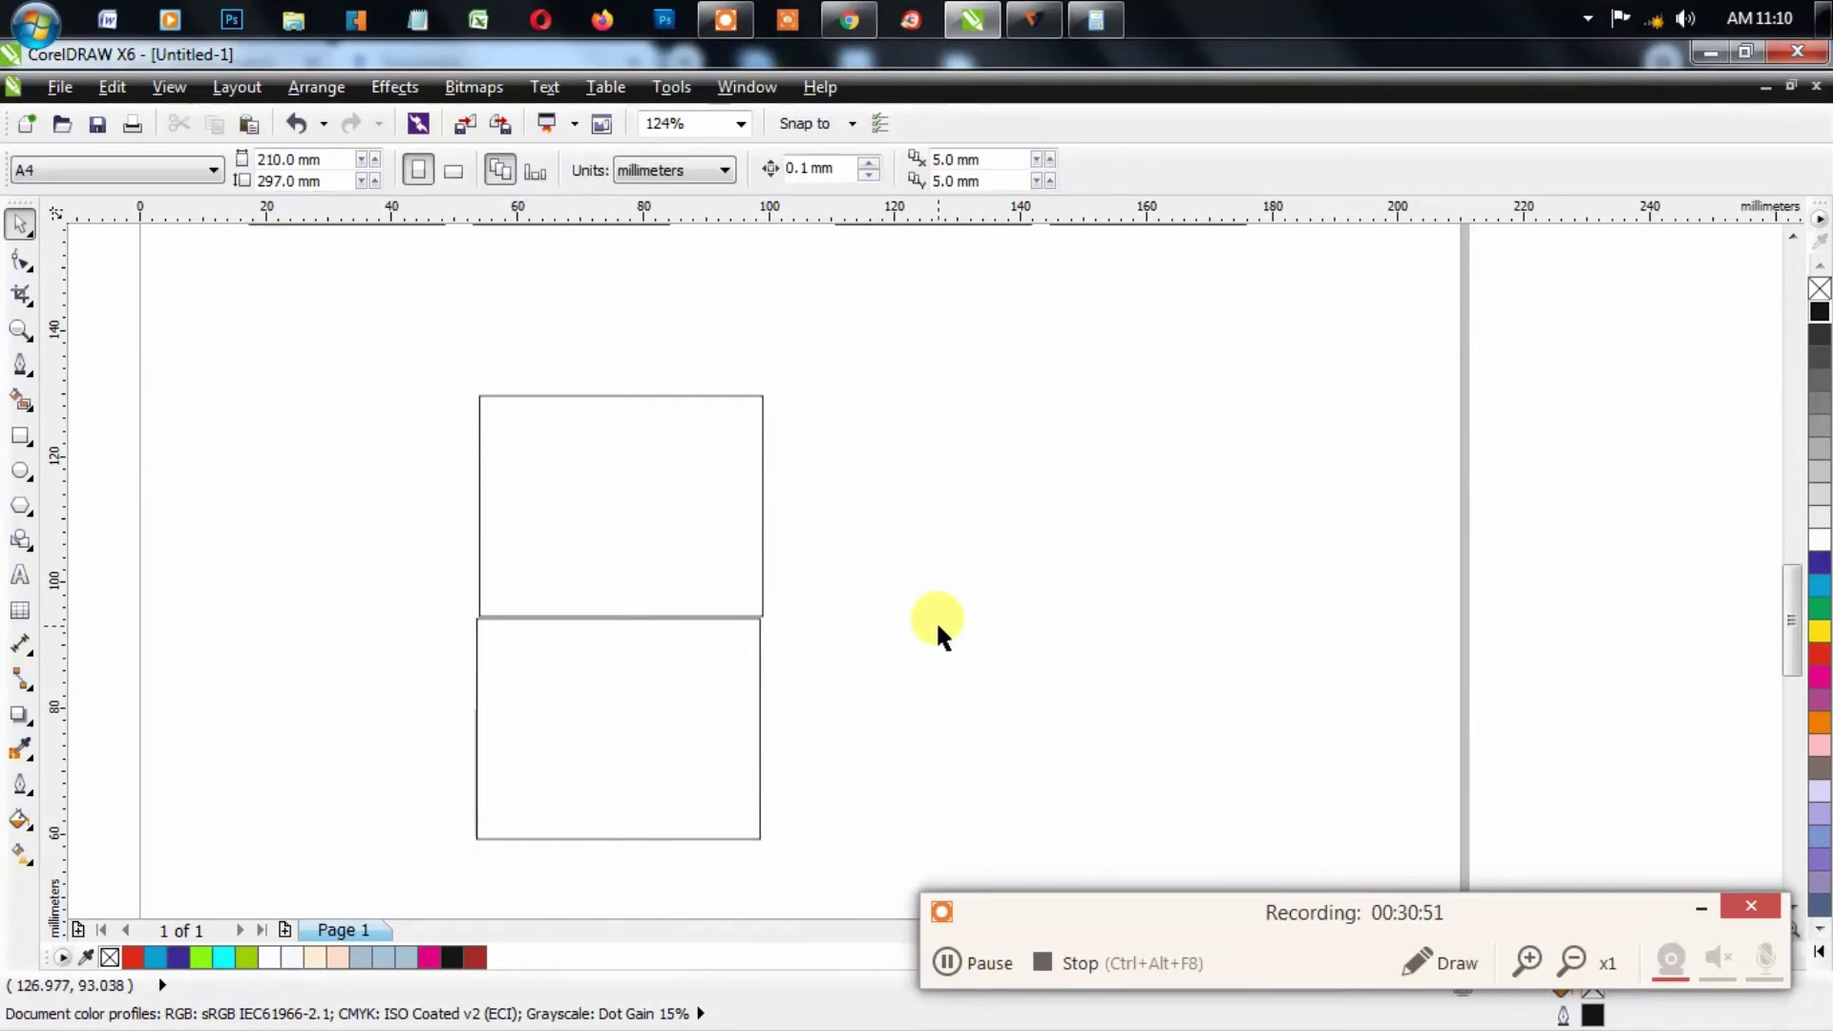
# Step: Try to close the gap between the two rectangles by shifting the lower one up about 0.7 mm
pyautogui.moveTo(438, 571); pyautogui.dragTo(614, 670)
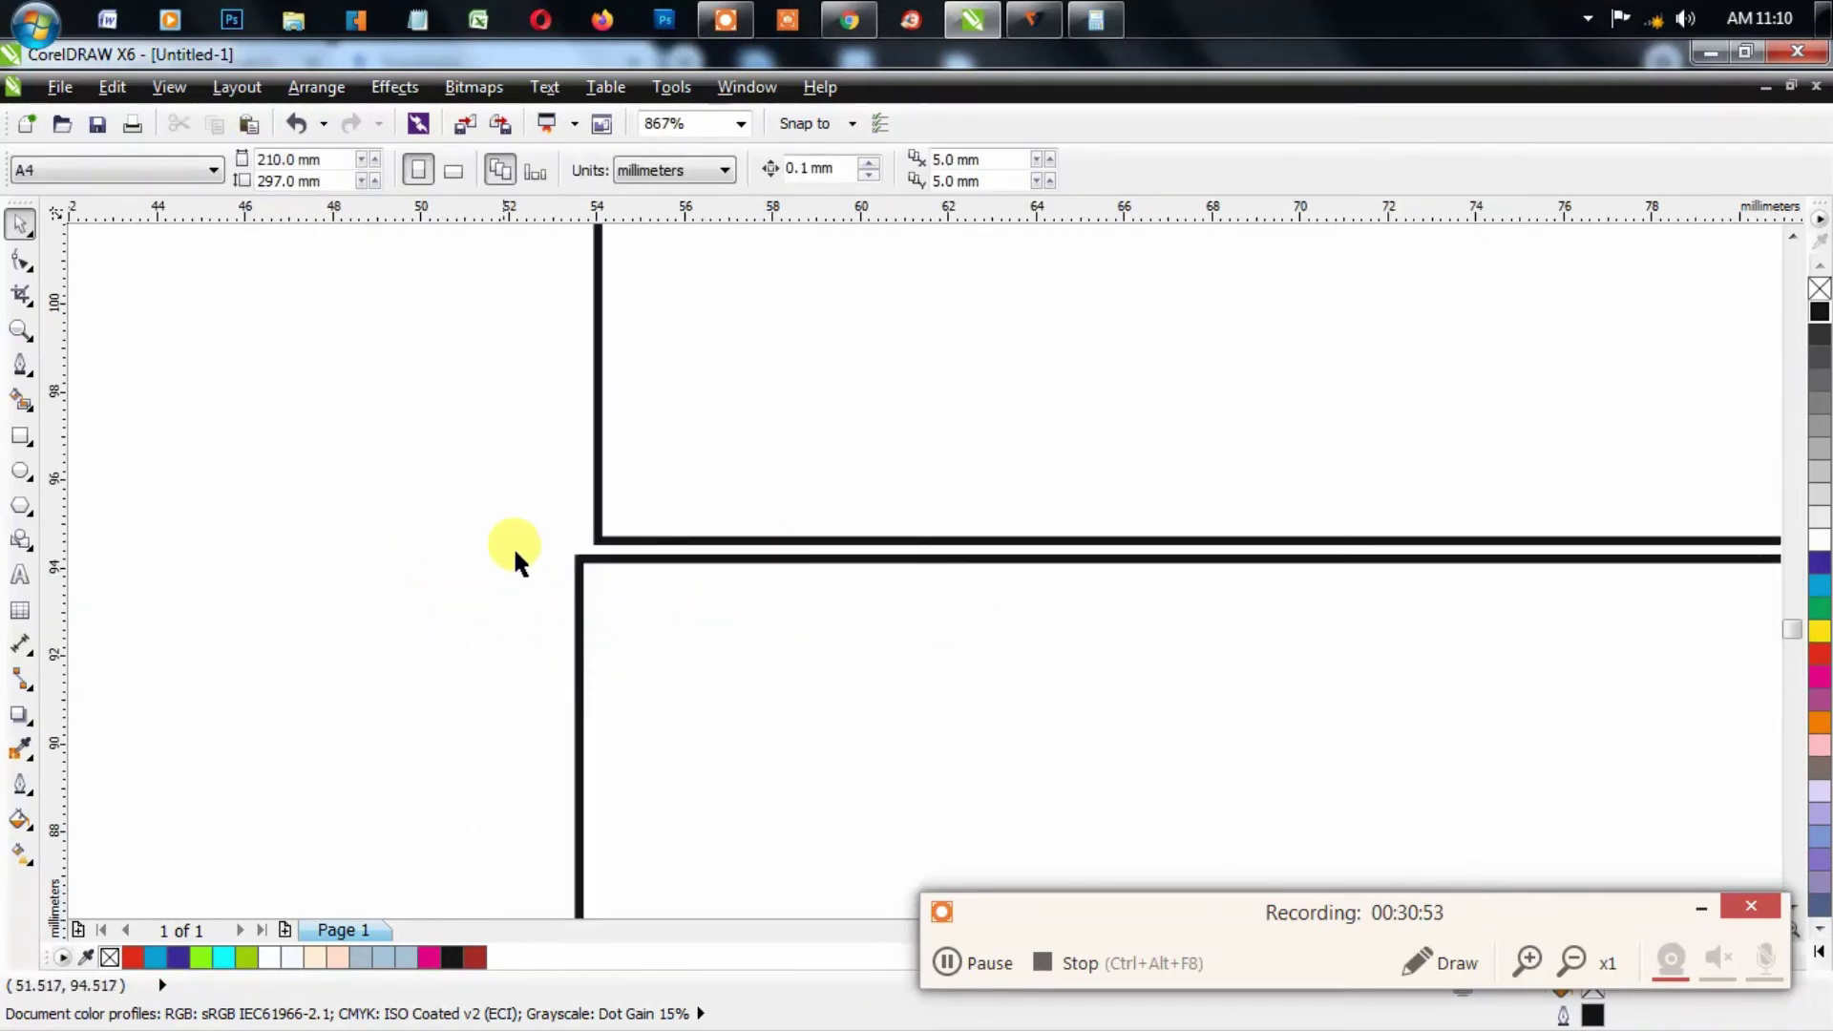
pyautogui.moveTo(645, 560); pyautogui.dragTo(634, 531)
pyautogui.scroll(-10, 846, 675)
pyautogui.scroll(3, 858, 729)
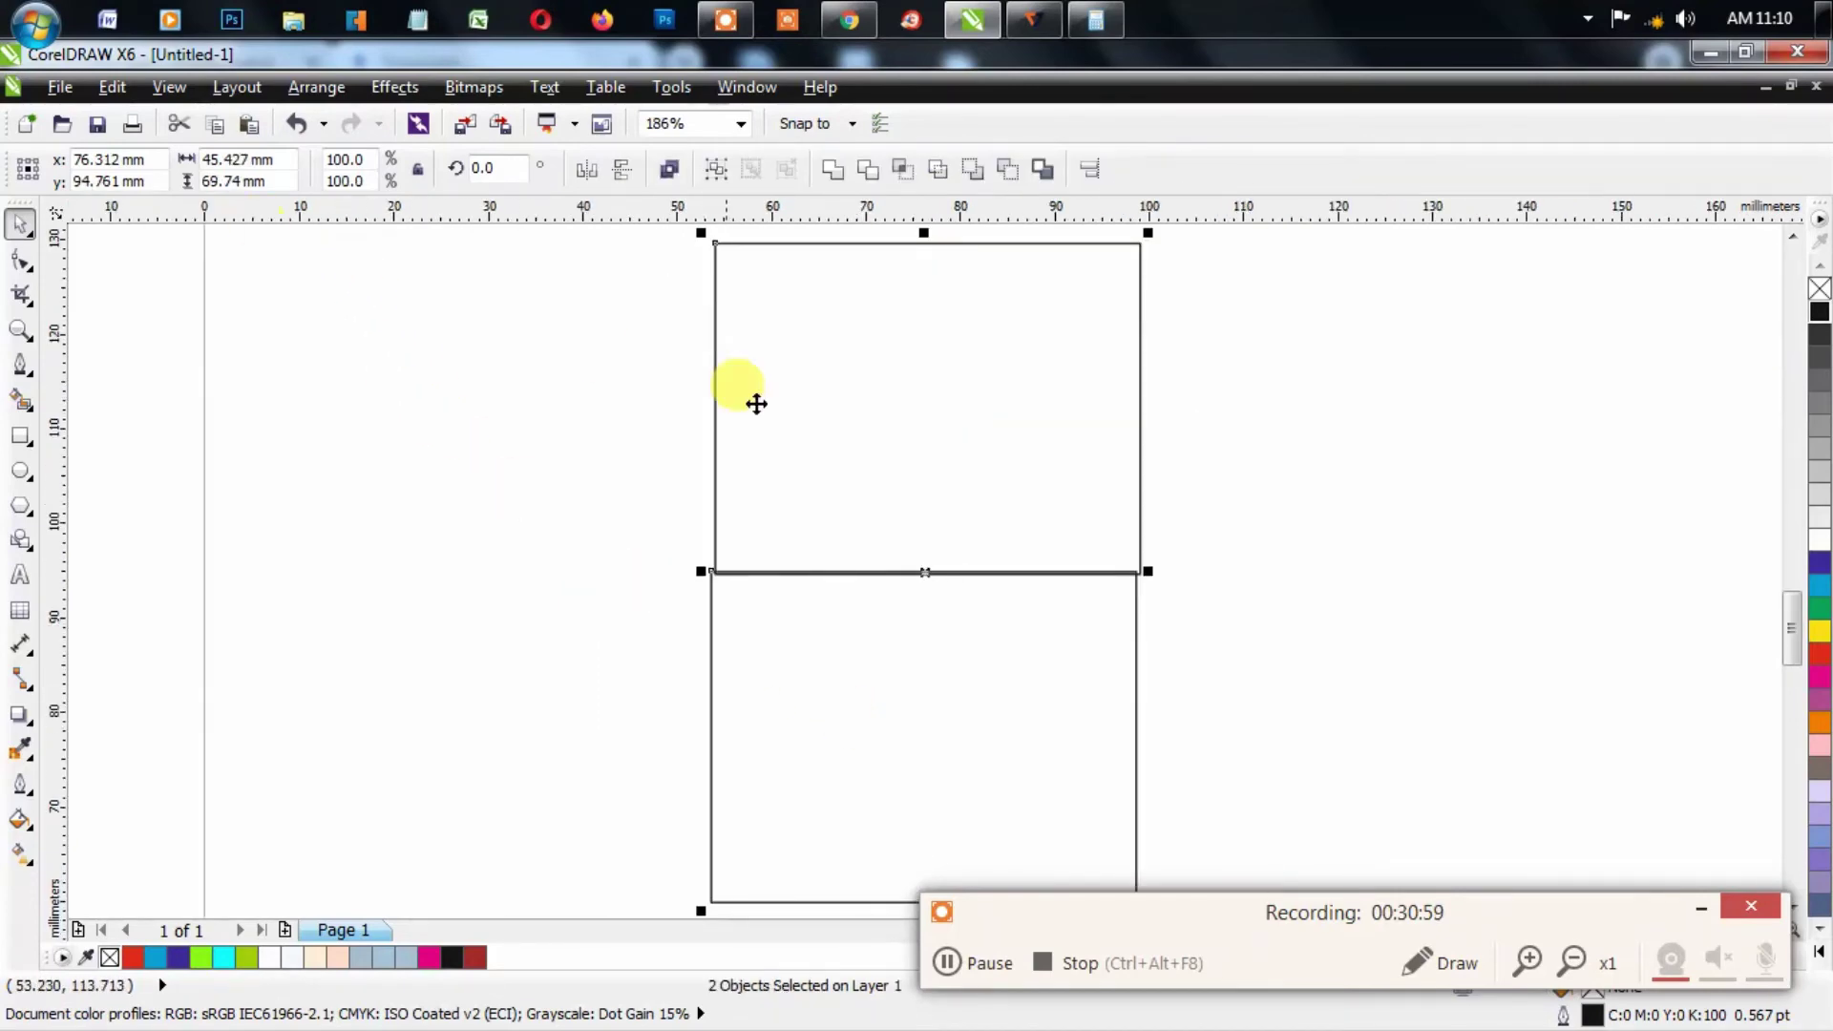
# Step: Check the size of each rectangle individually and then of both rectangles together
pyautogui.click(1308, 452)
pyautogui.click(794, 397)
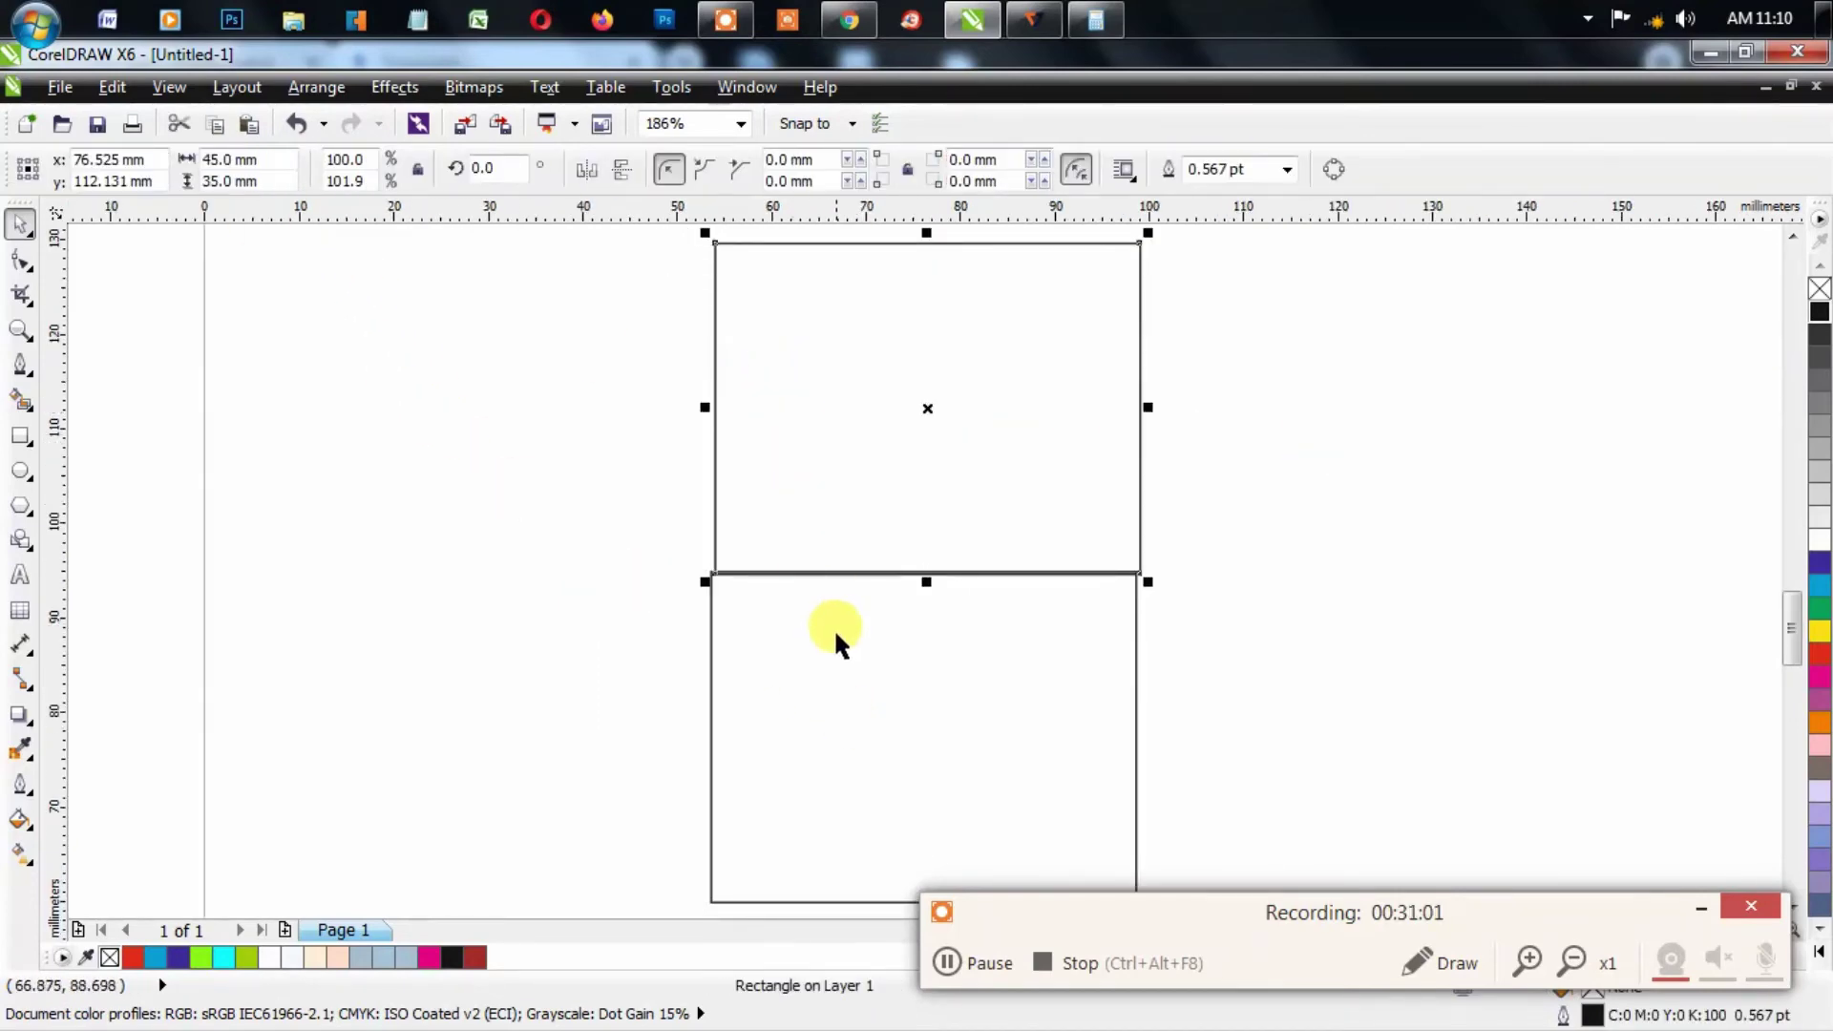
pyautogui.click(836, 669)
pyautogui.click(910, 389)
pyautogui.keyDown('shift'); pyautogui.click(1068, 778); pyautogui.keyUp('shift')
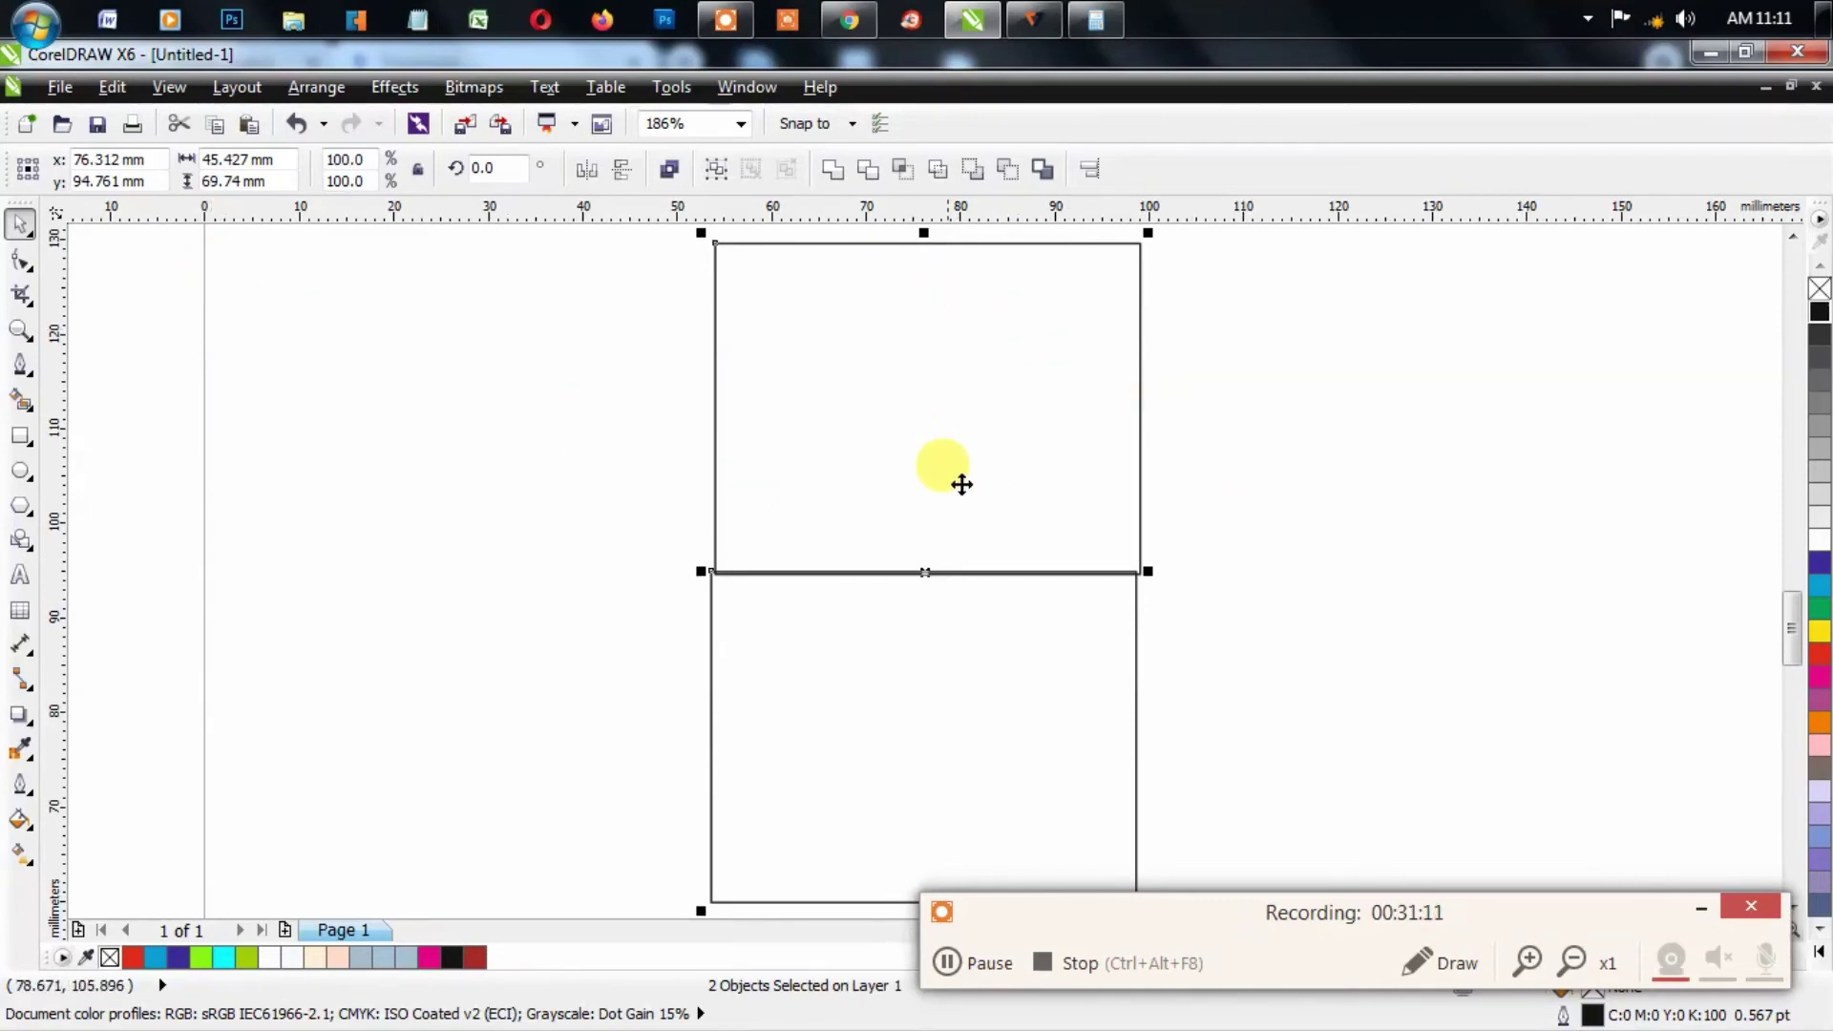
pyautogui.click(1200, 553)
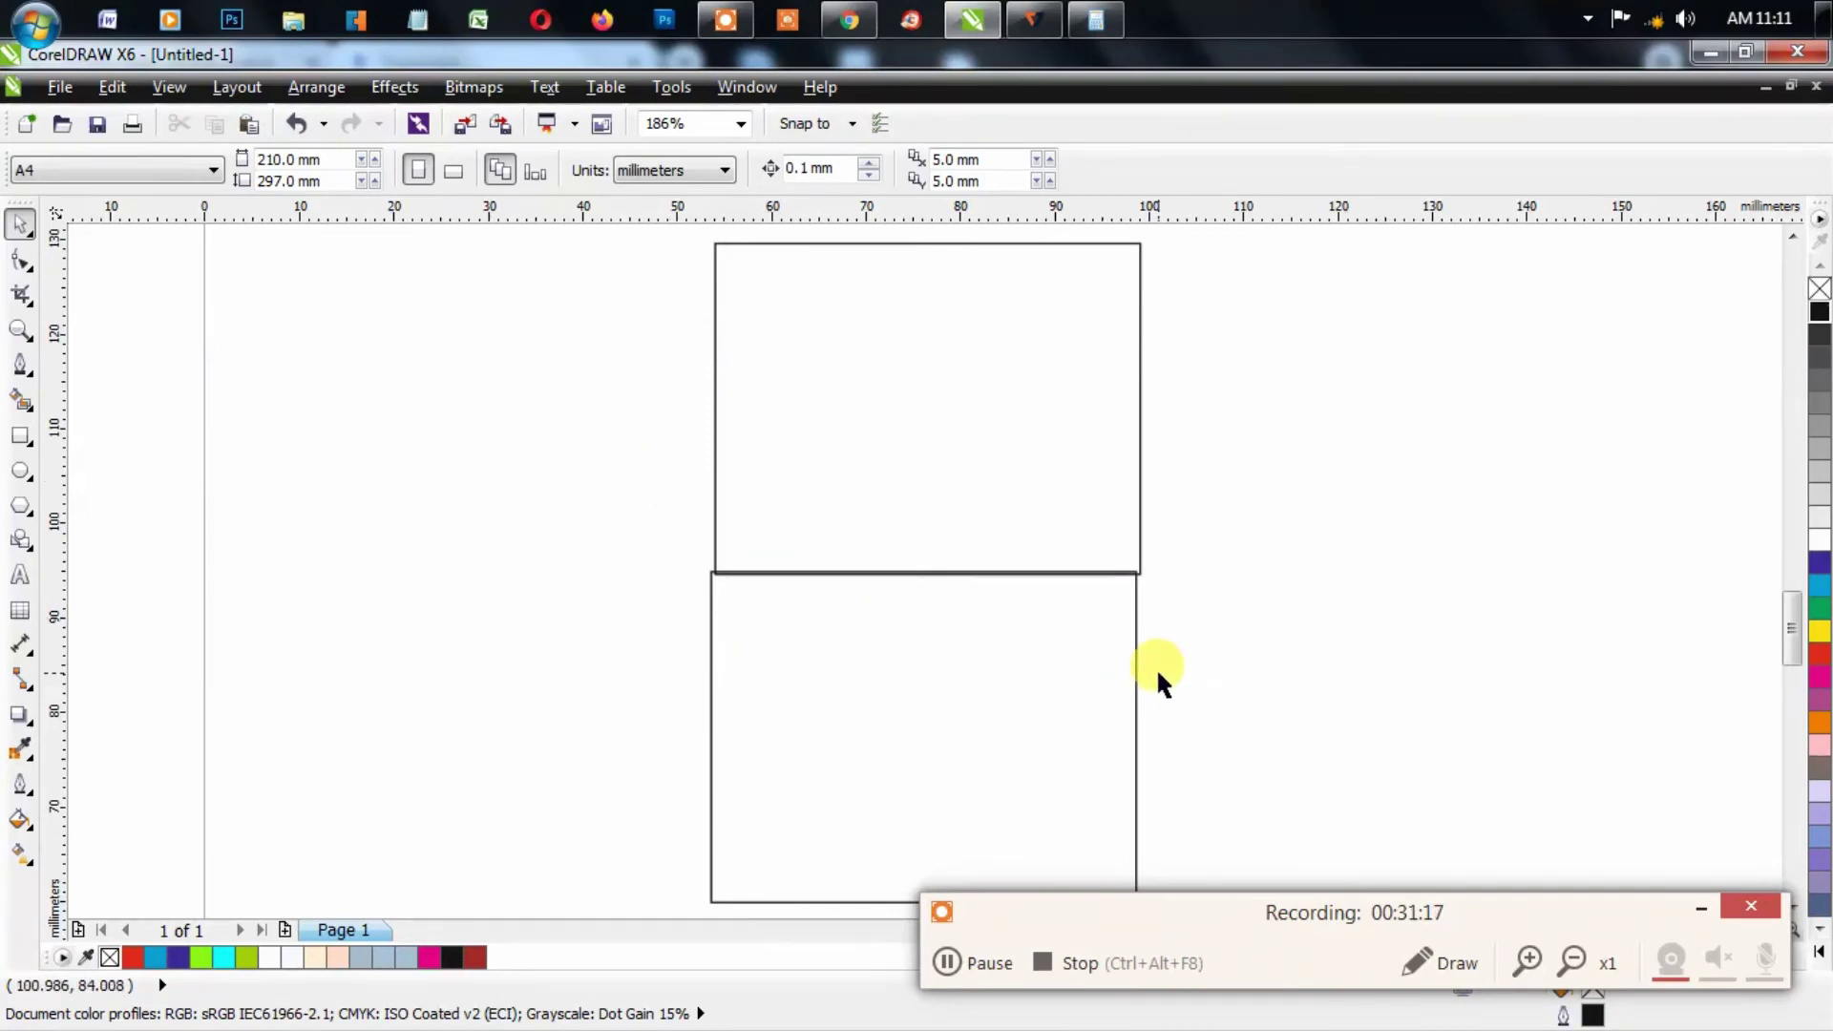
pyautogui.click(1035, 683)
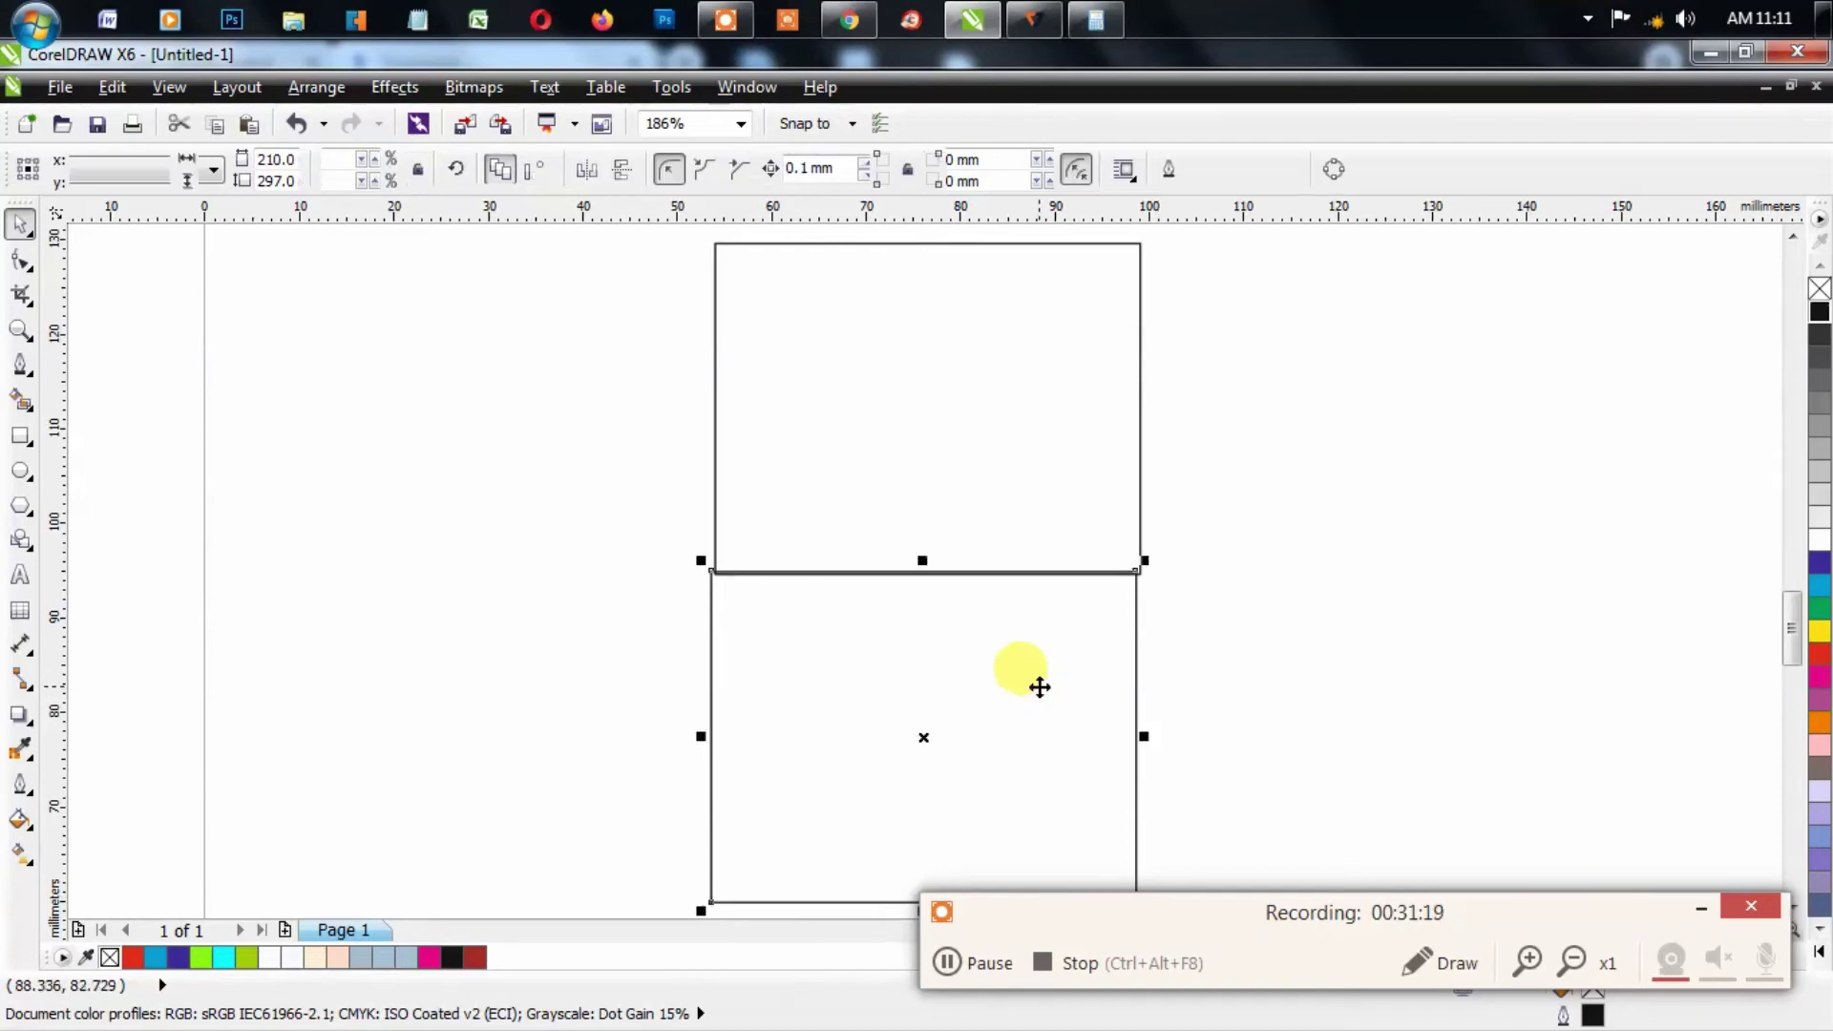
pyautogui.keyDown('shift'); pyautogui.click(1006, 481); pyautogui.keyUp('shift')
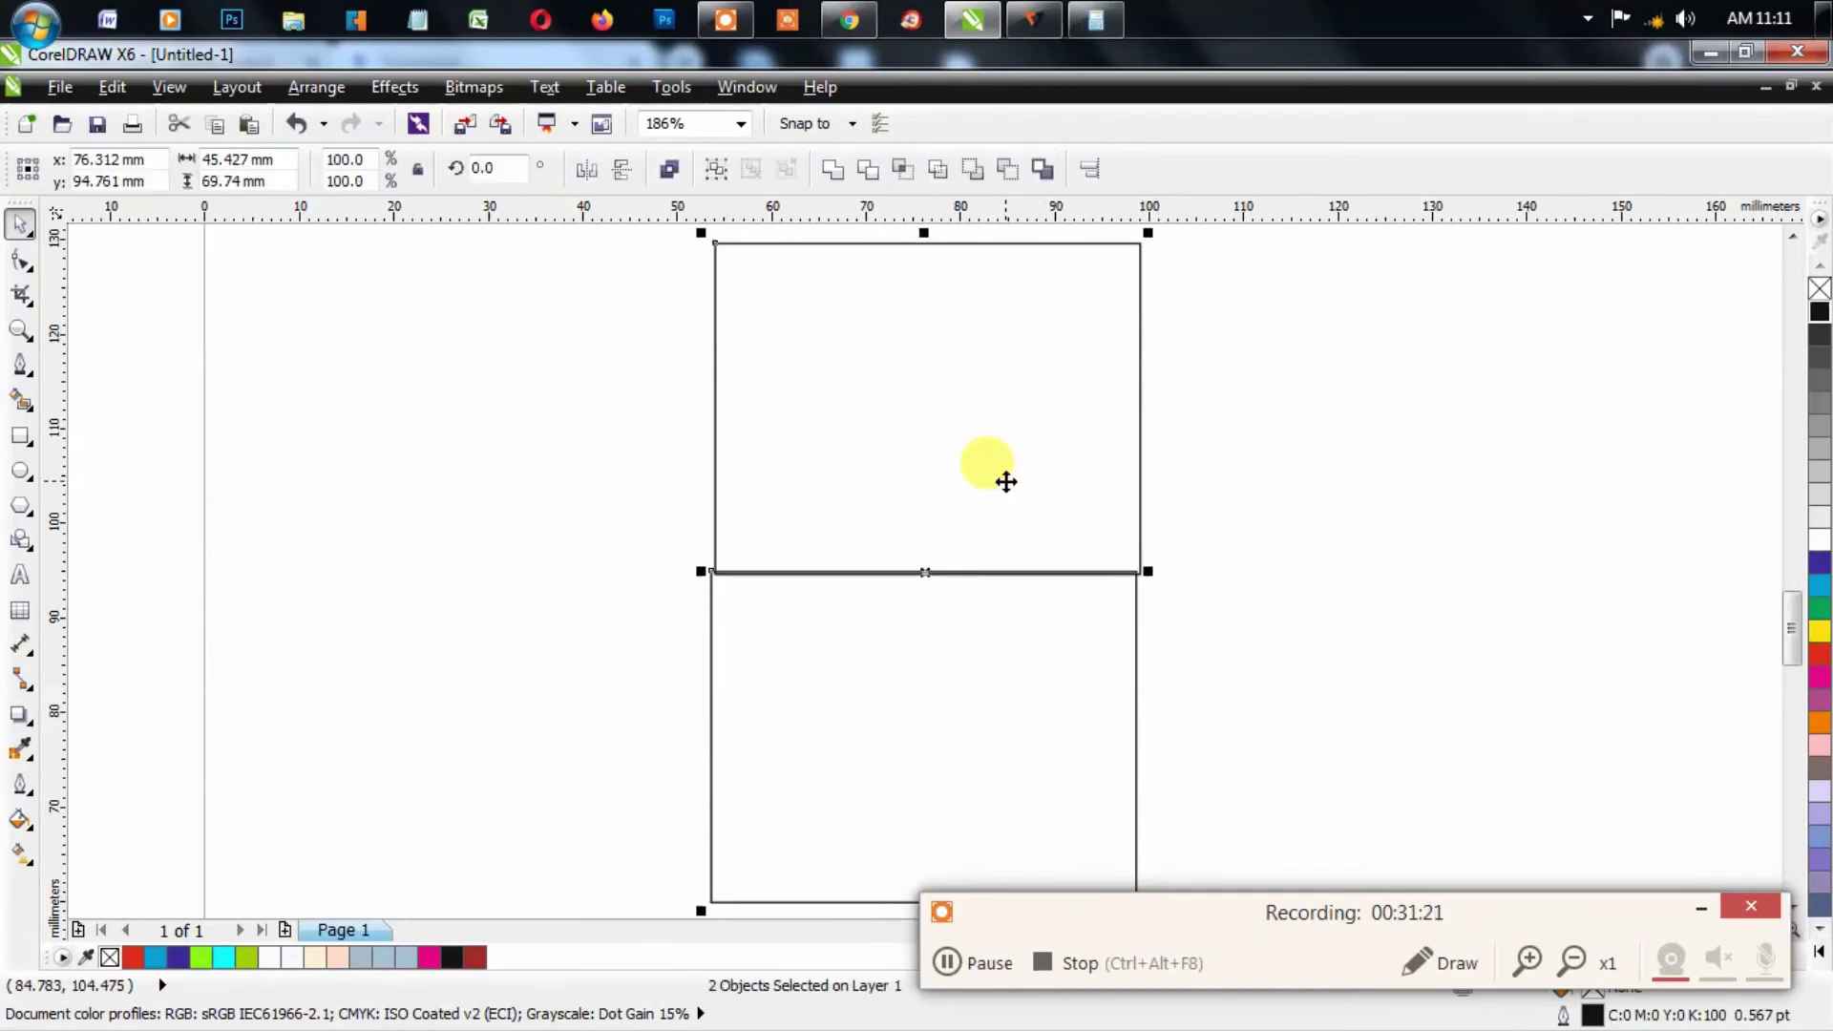
pyautogui.click(1308, 586)
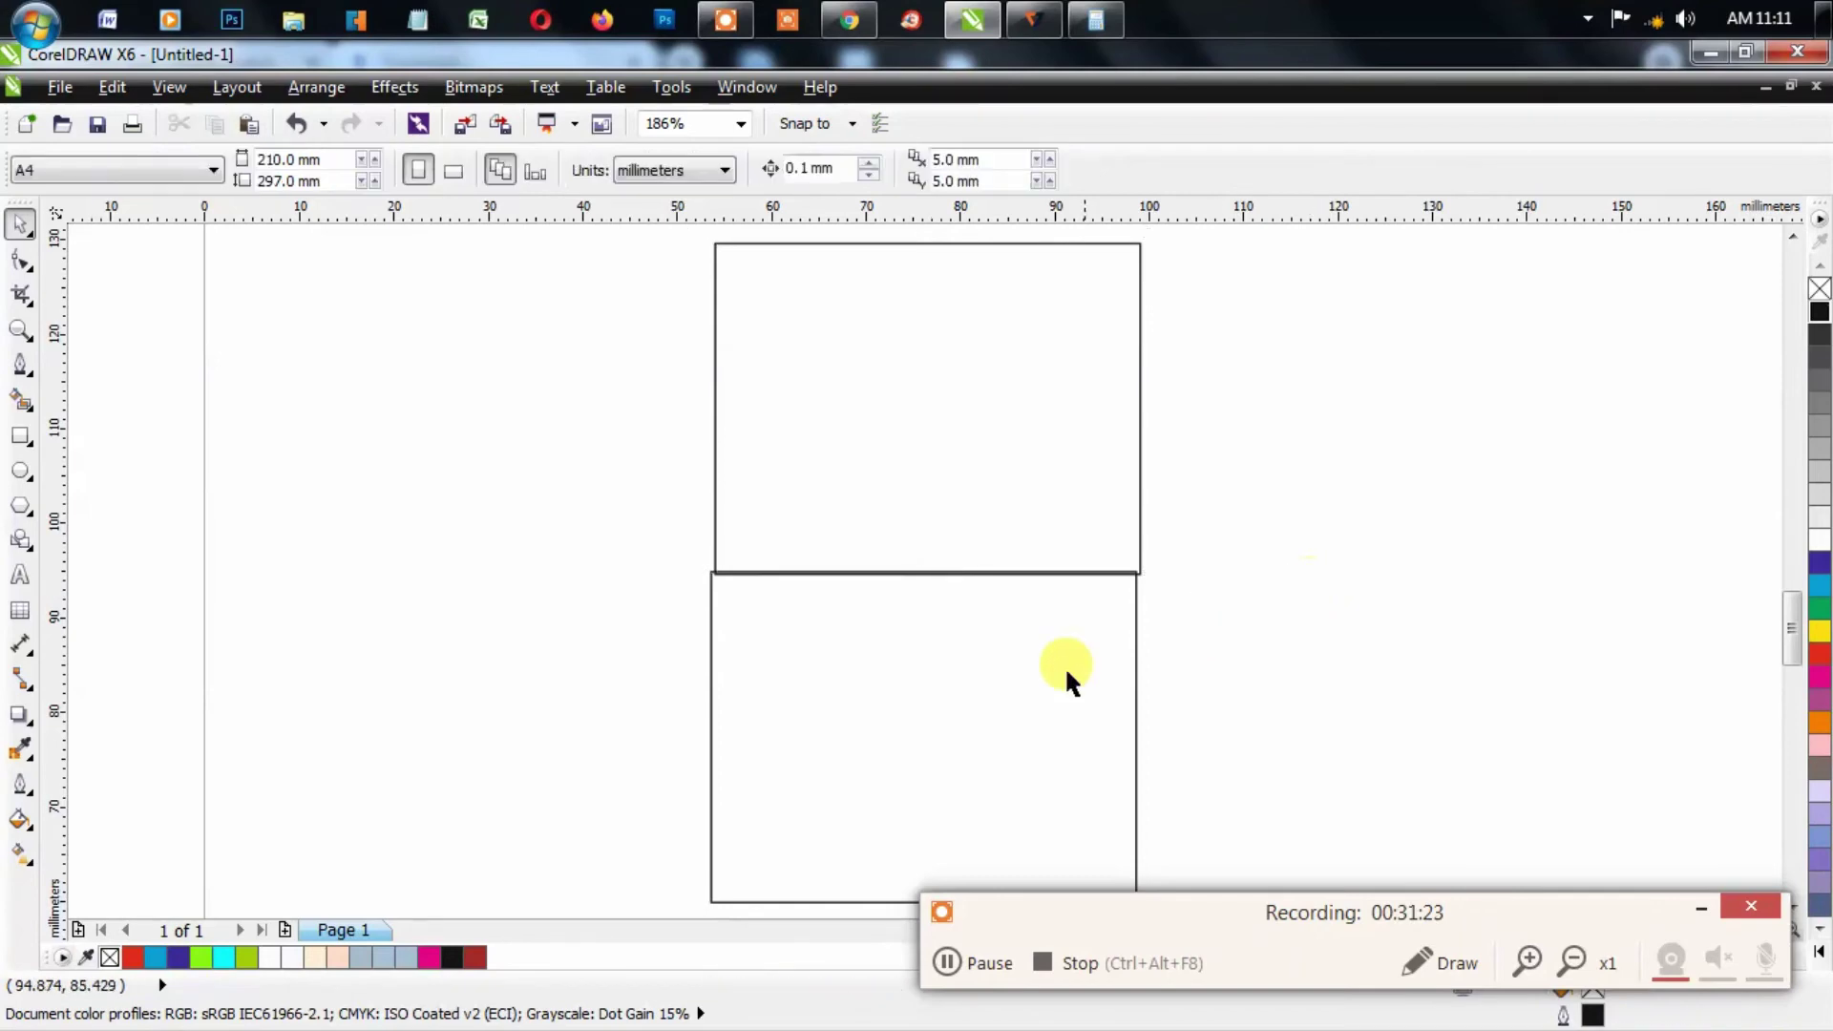
# Step: Align the lower rectangle with the upper one along their vertical centres
pyautogui.click(1063, 666)
pyautogui.keyDown('shift'); pyautogui.click(1084, 510); pyautogui.keyUp('shift')
pyautogui.press('c')
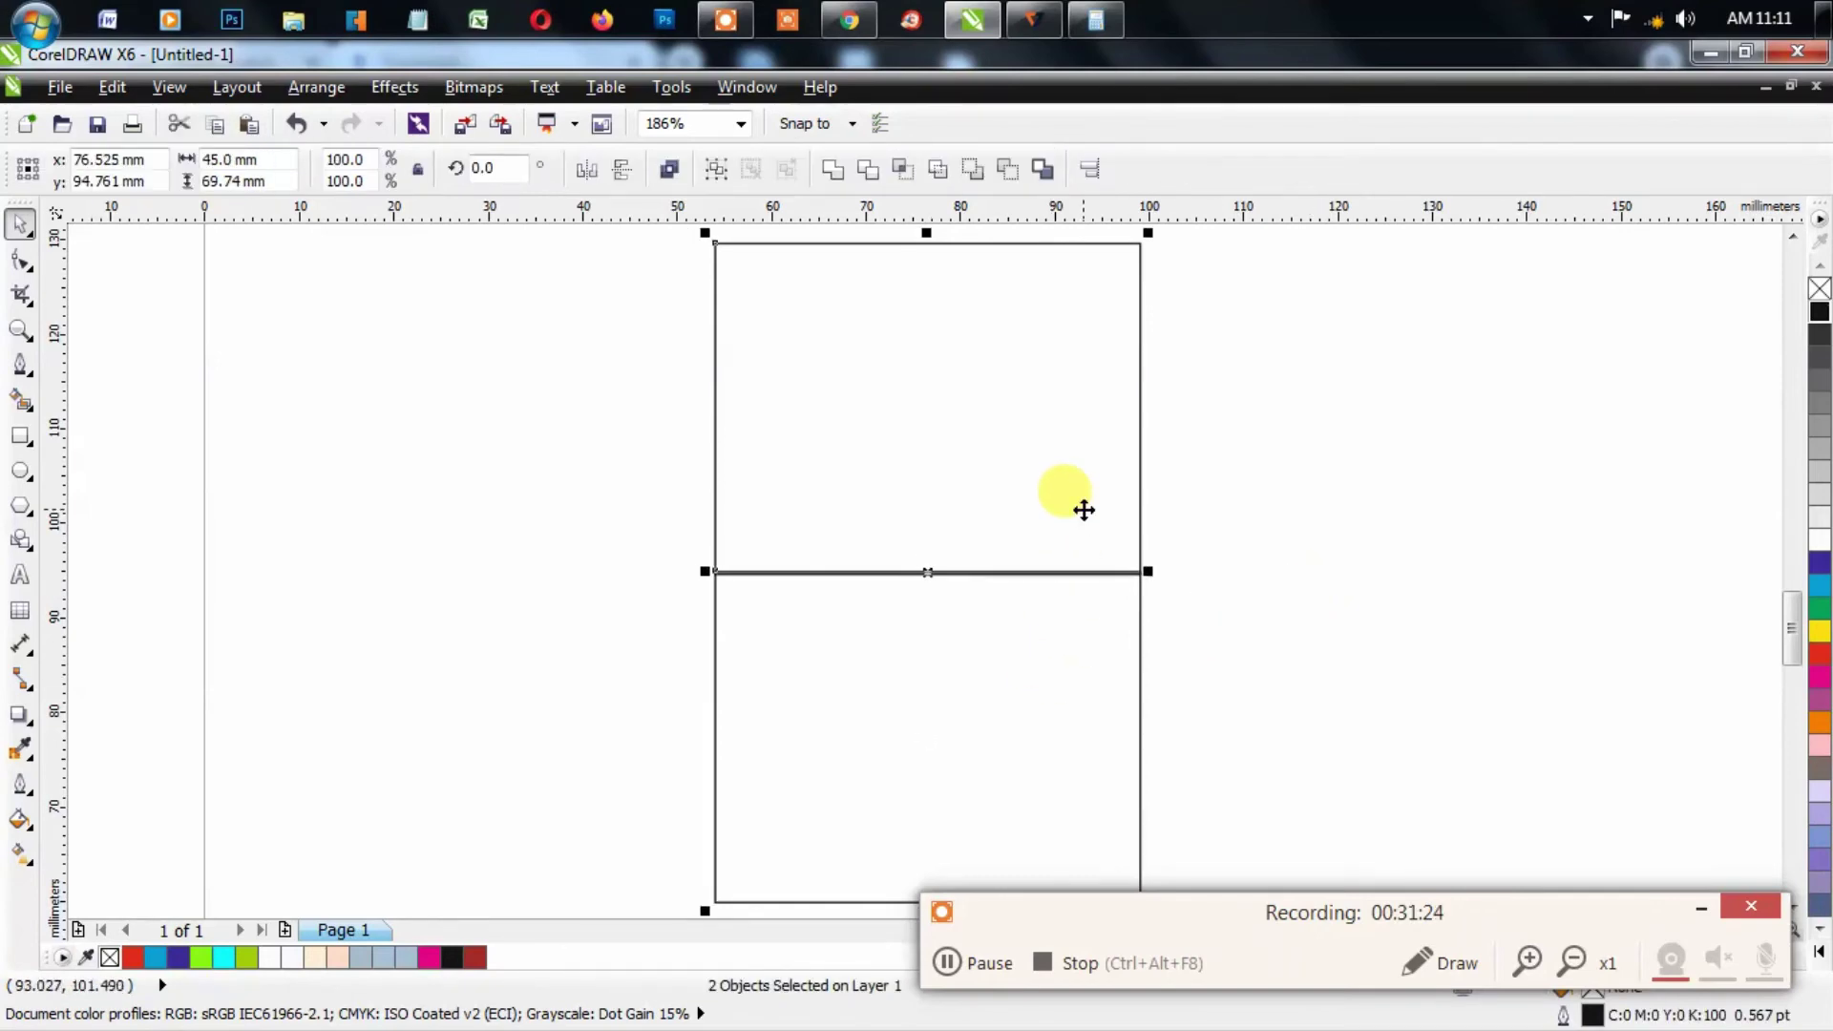
pyautogui.click(1234, 547)
# Step: Inspect the seam between the two rectangles, and align the lower one to the upper one's horizontal centre
pyautogui.click(1113, 655)
pyautogui.scroll(3, 1159, 607)
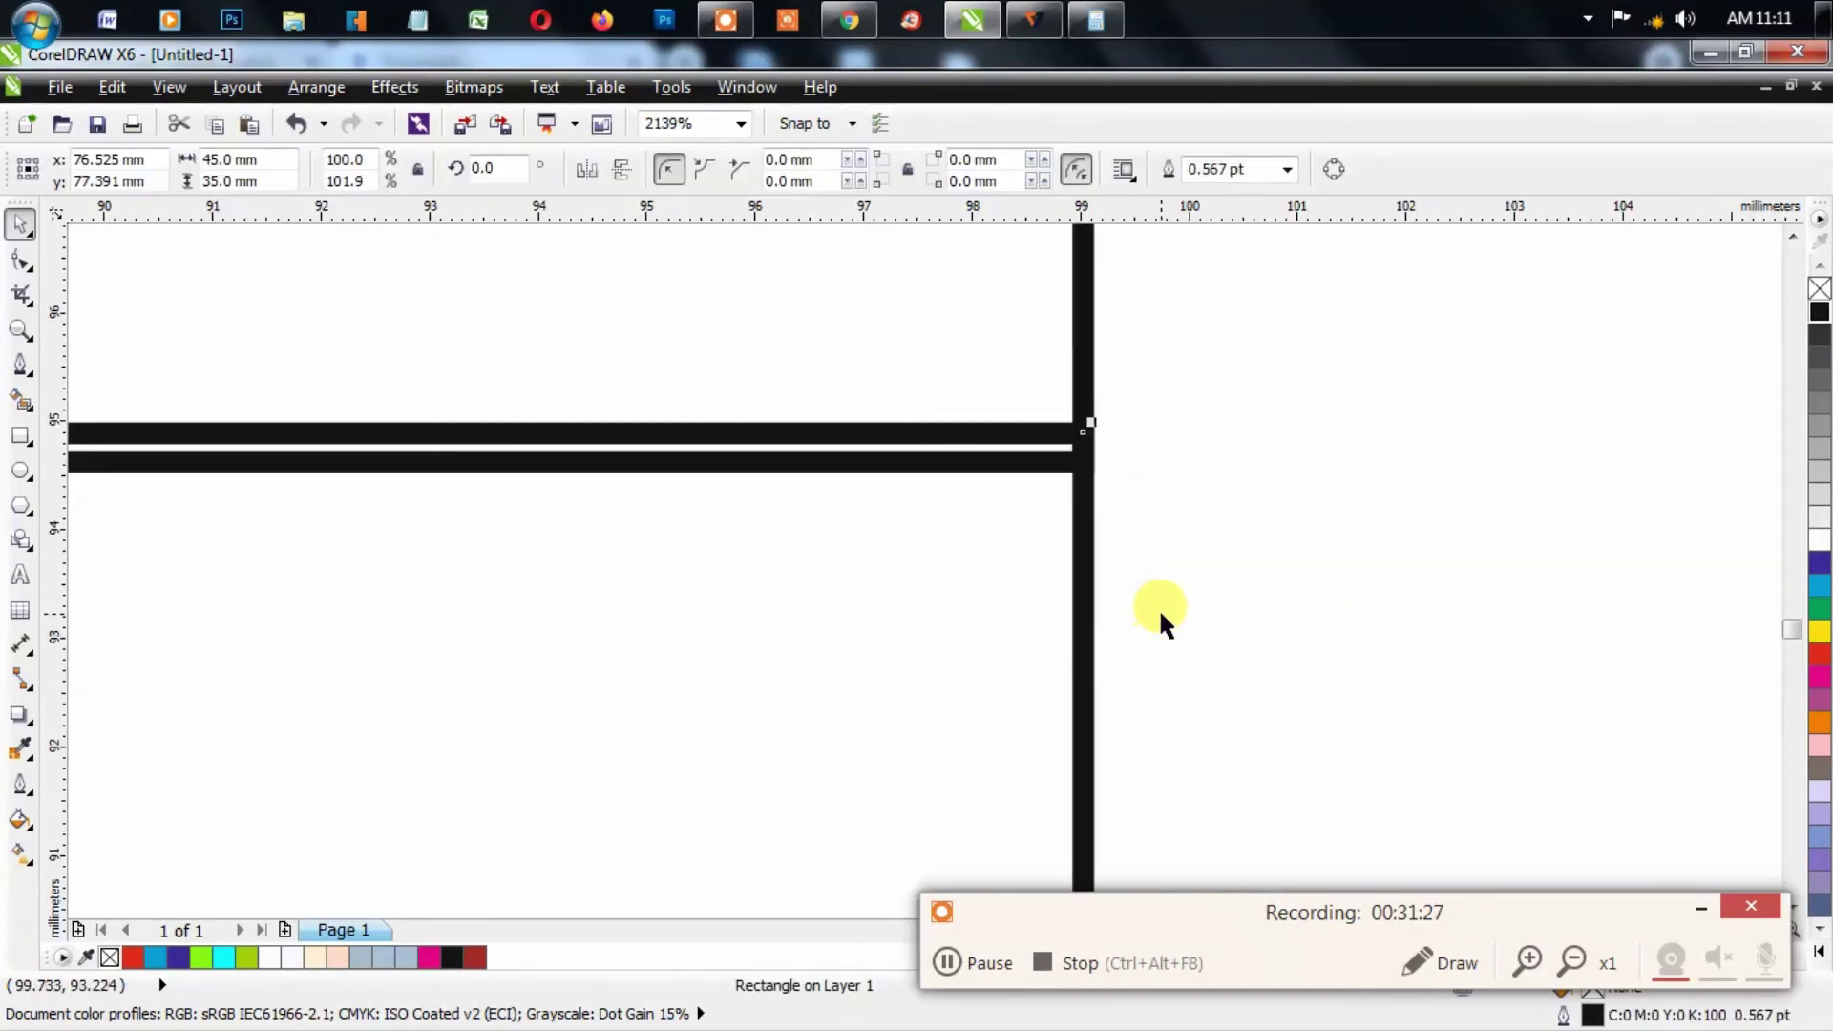
pyautogui.click(1159, 607)
pyautogui.scroll(-2, 1159, 607)
pyautogui.click(1021, 644)
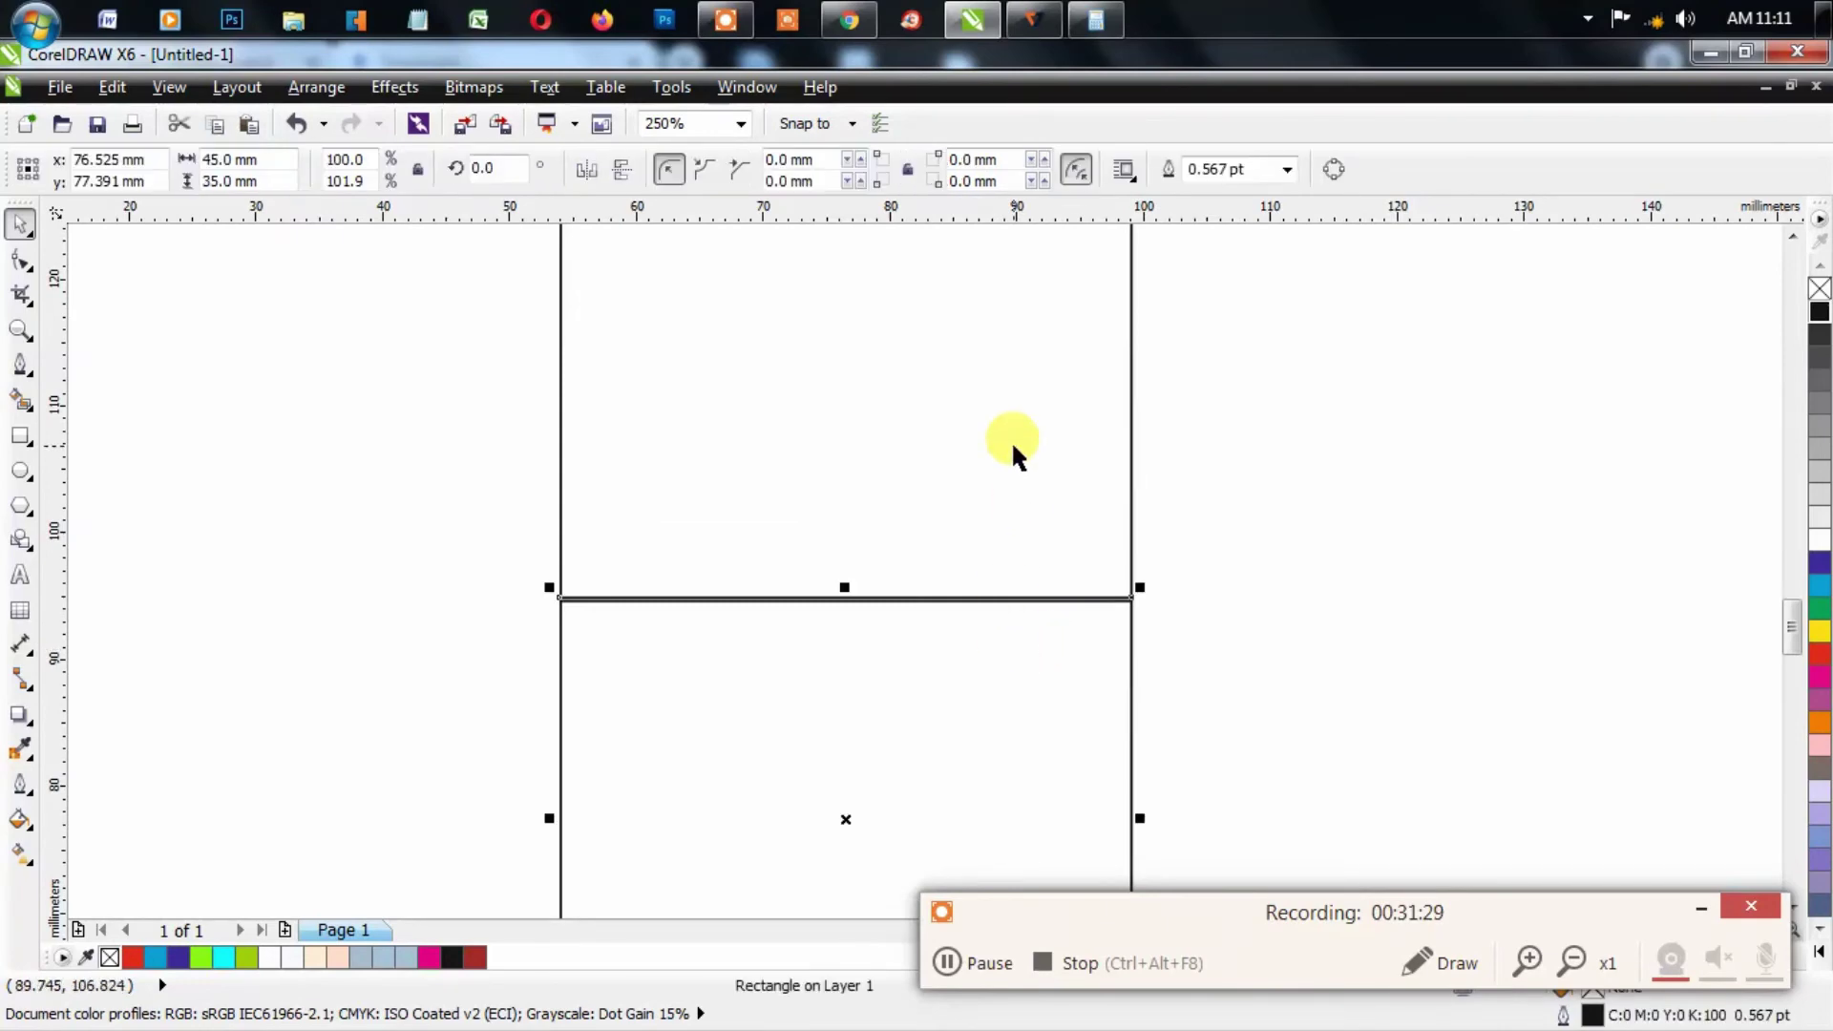
pyautogui.scroll(-1, 1011, 439)
pyautogui.keyDown('shift'); pyautogui.click(937, 417); pyautogui.keyUp('shift')
pyautogui.press('e')
# Step: Mirror a copy of the upper rectangle downward so the two share an edge, and check their combined size
pyautogui.click(941, 299)
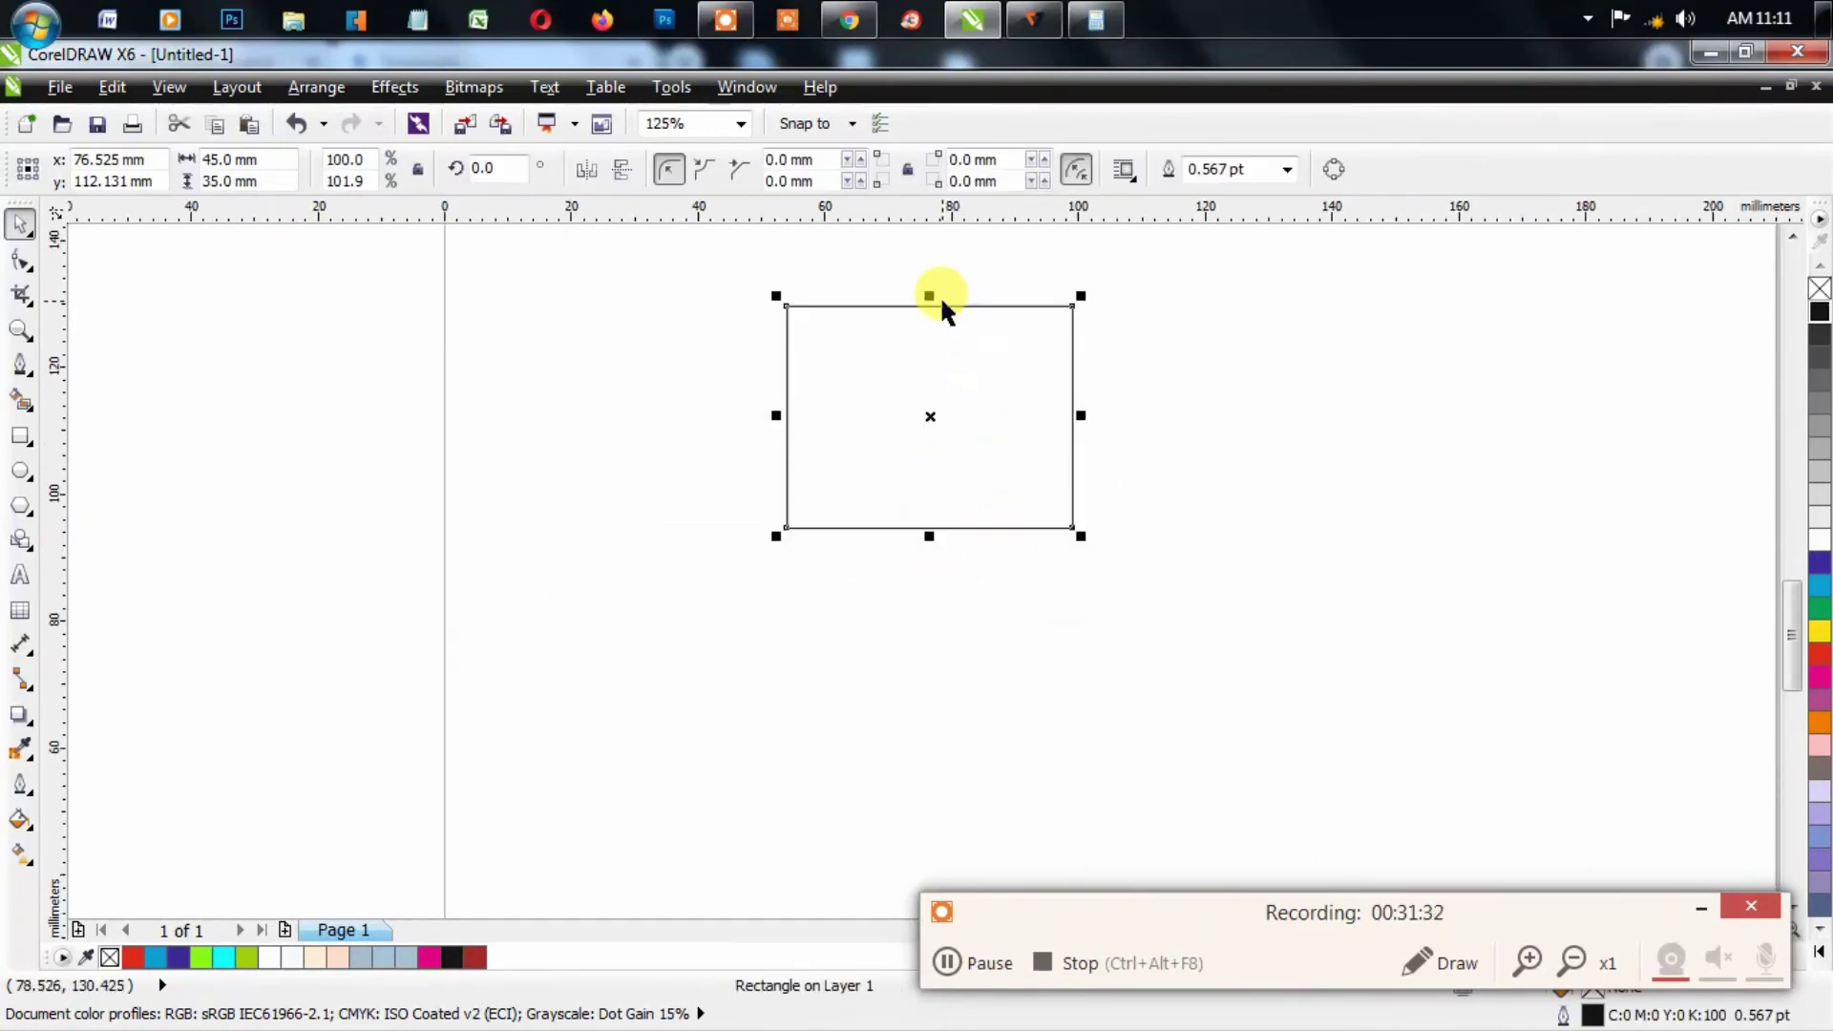
pyautogui.moveTo(940, 299); pyautogui.dragTo(933, 545)
pyautogui.keyDown('shift'); pyautogui.click(937, 421); pyautogui.keyUp('shift')
pyautogui.scroll(1, 940, 435)
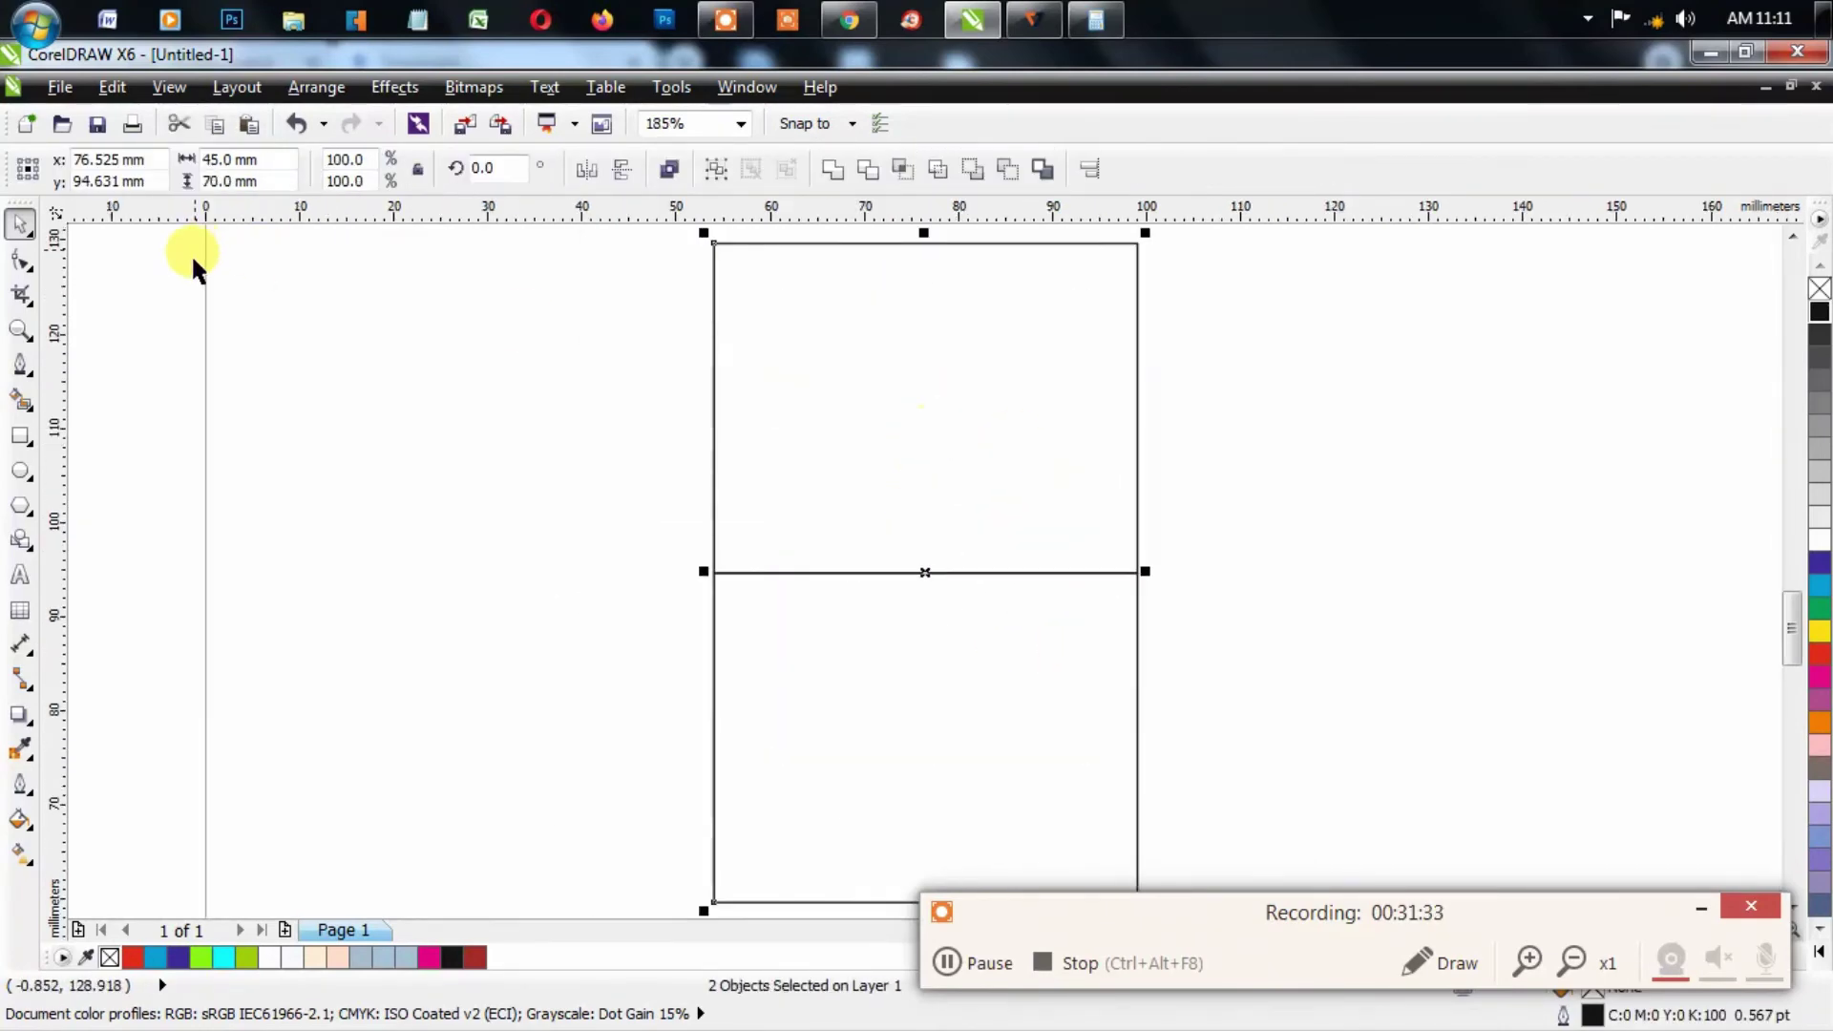
pyautogui.click(940, 535)
pyautogui.click(943, 690)
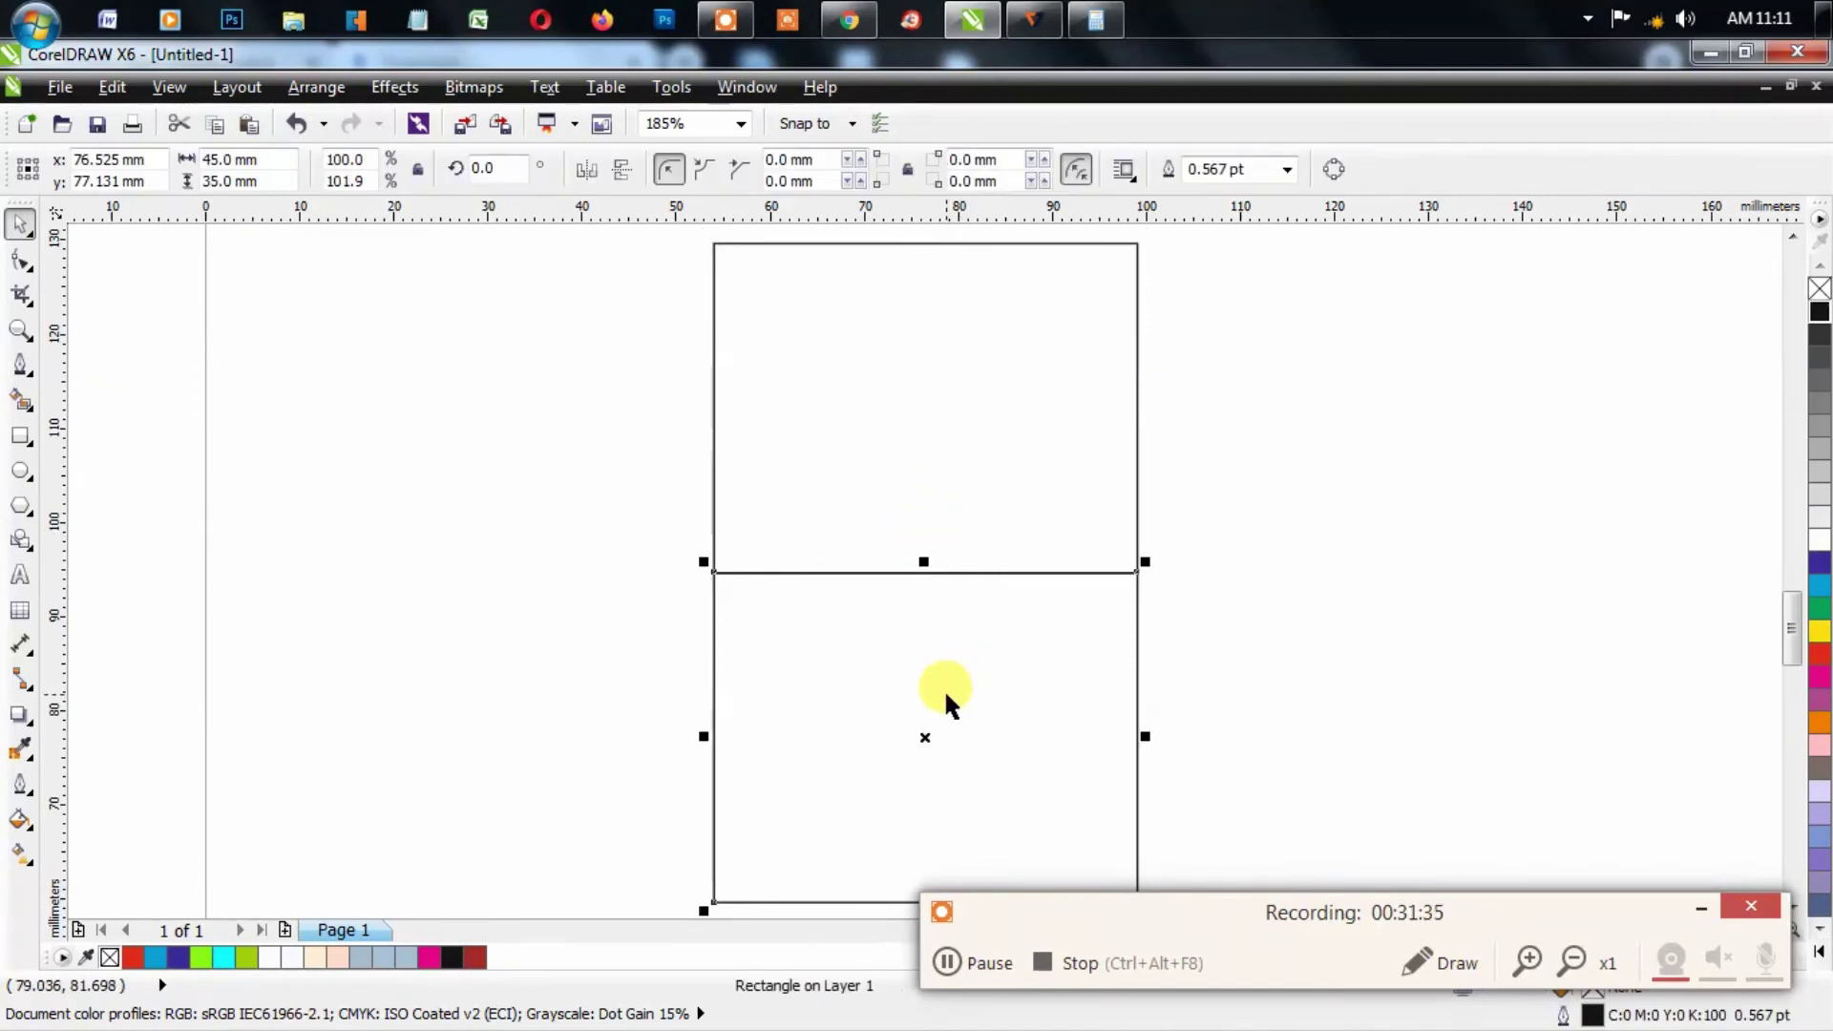
pyautogui.keyDown('shift'); pyautogui.click(965, 401); pyautogui.keyUp('shift')
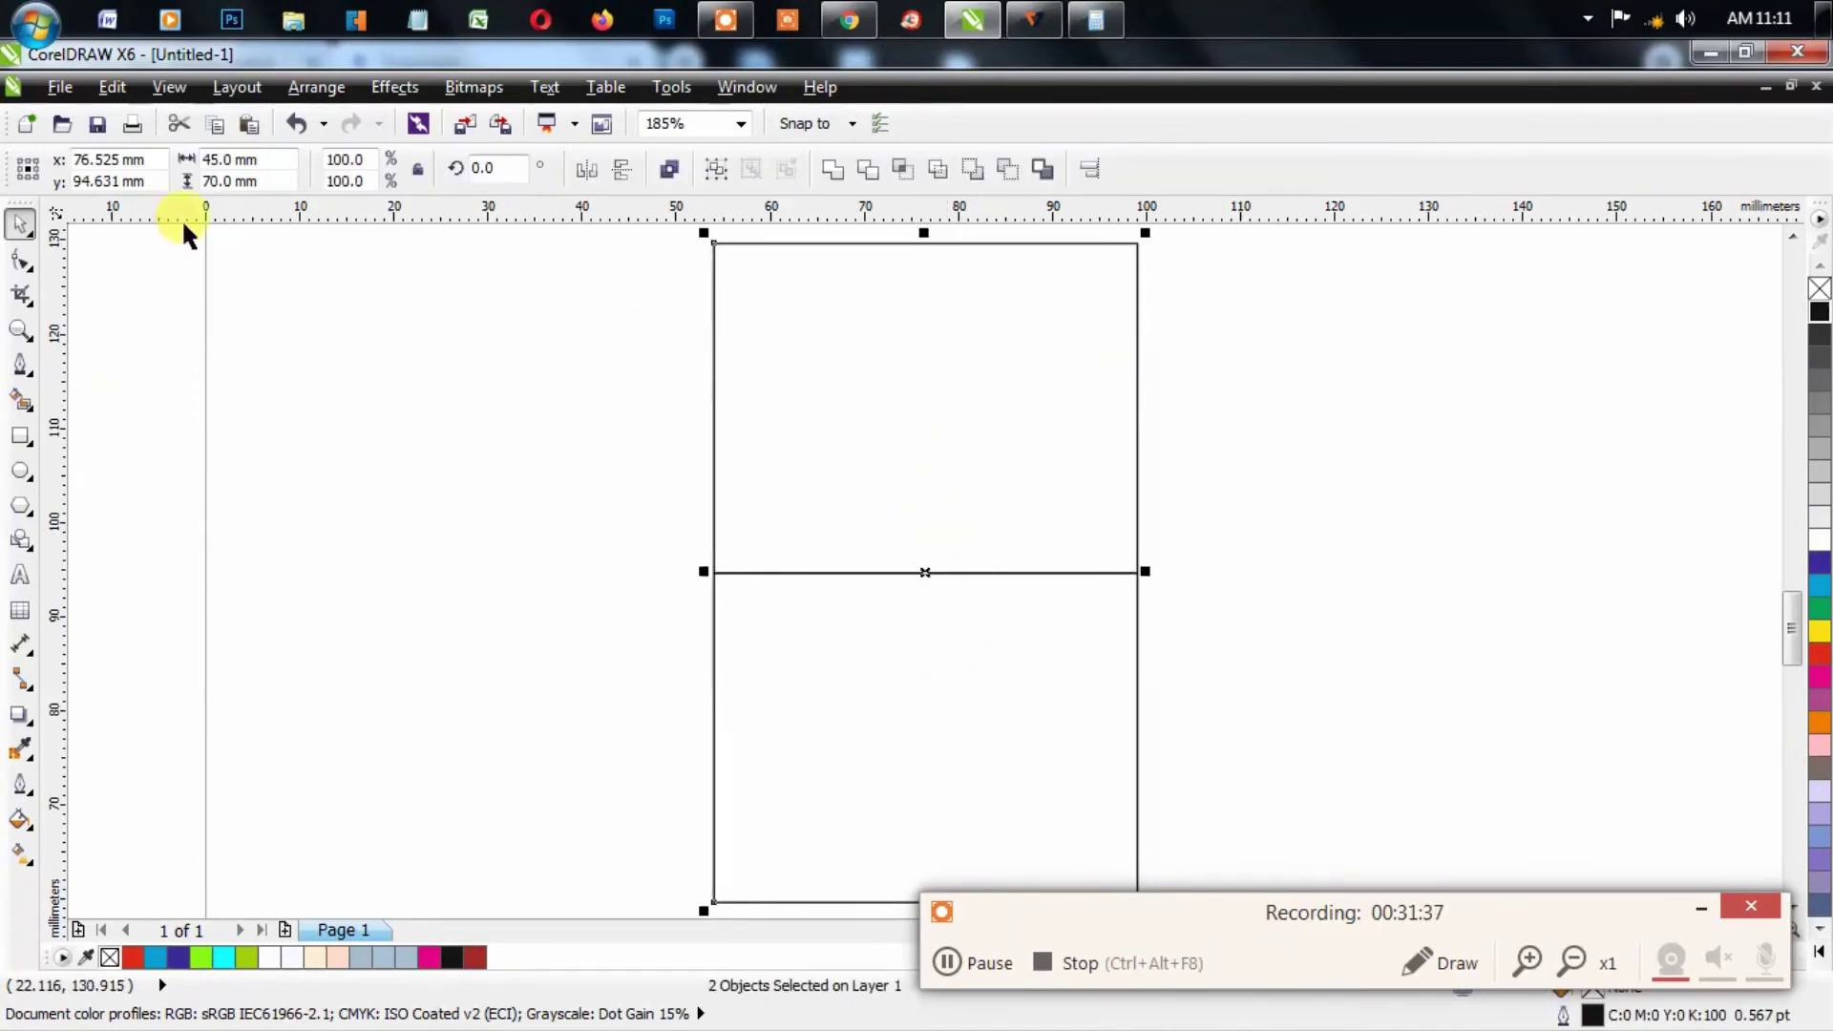
pyautogui.click(1171, 616)
# Step: Try moving the green square without its shadow onto the stacked rectangles, and undo the move
pyautogui.scroll(-5, 608, 416)
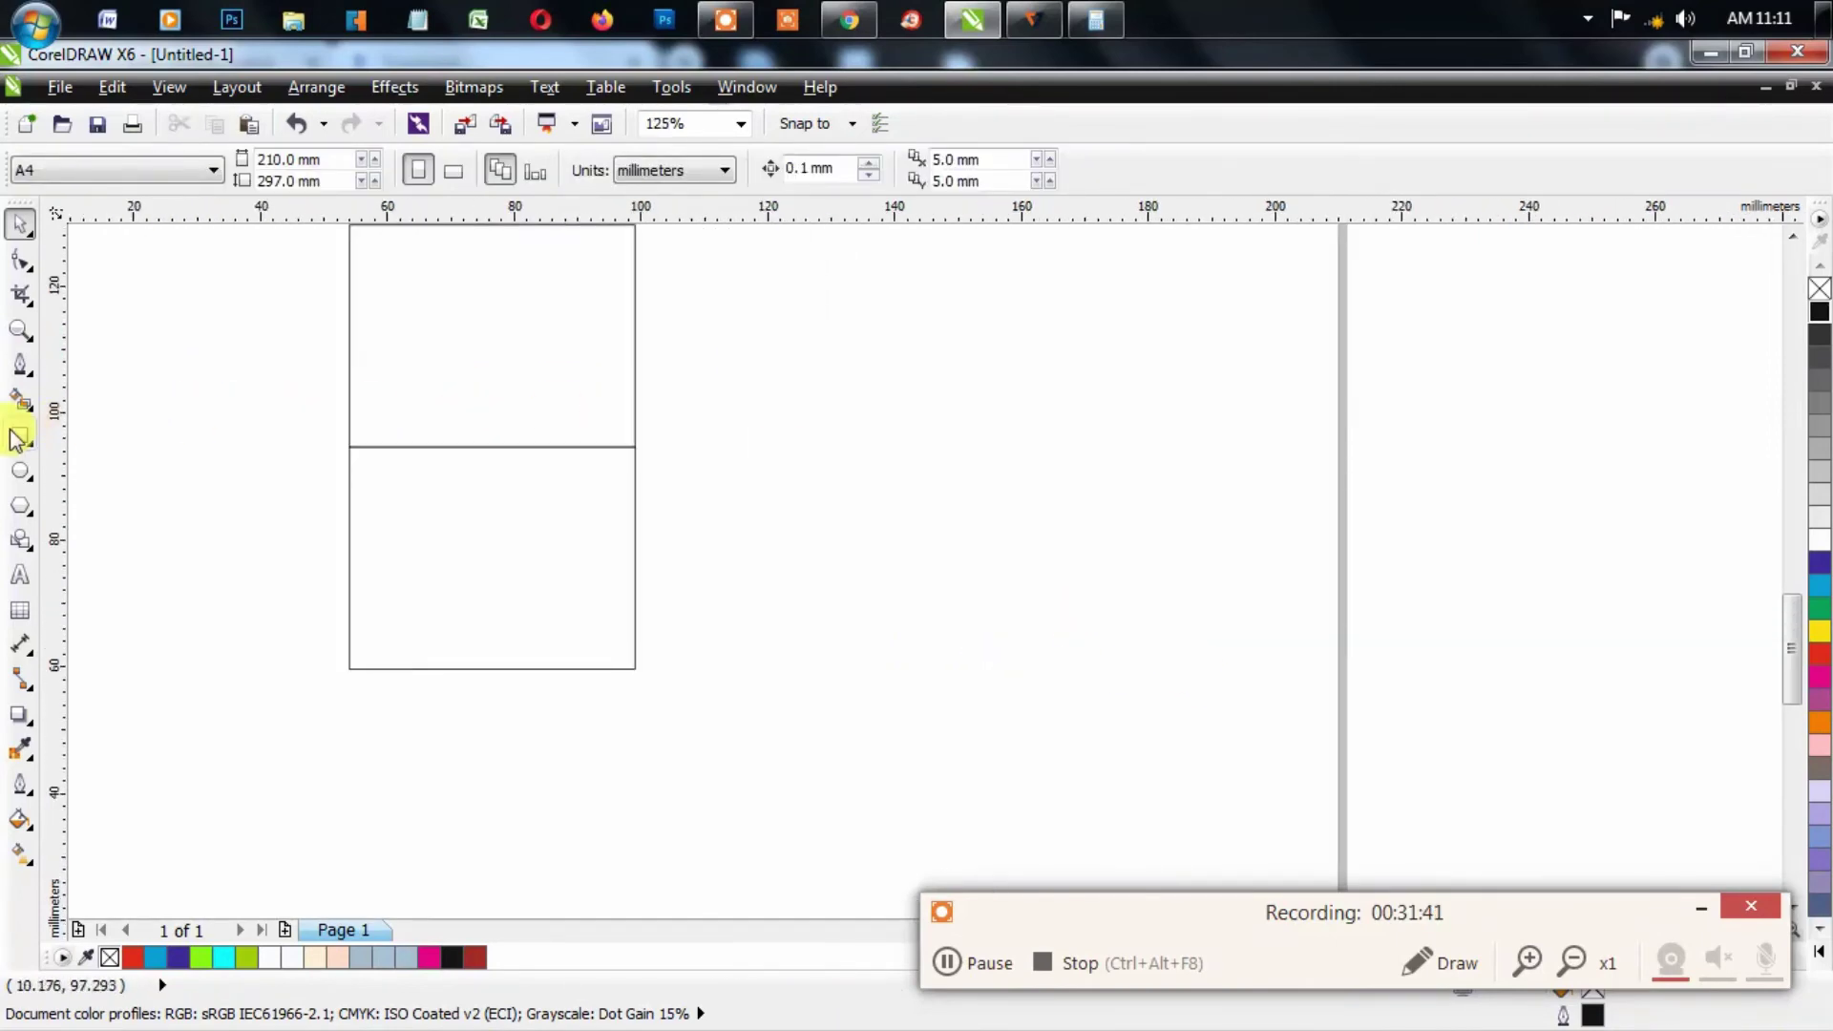
pyautogui.moveTo(775, 420); pyautogui.dragTo(912, 821)
pyautogui.scroll(5, 1078, 626)
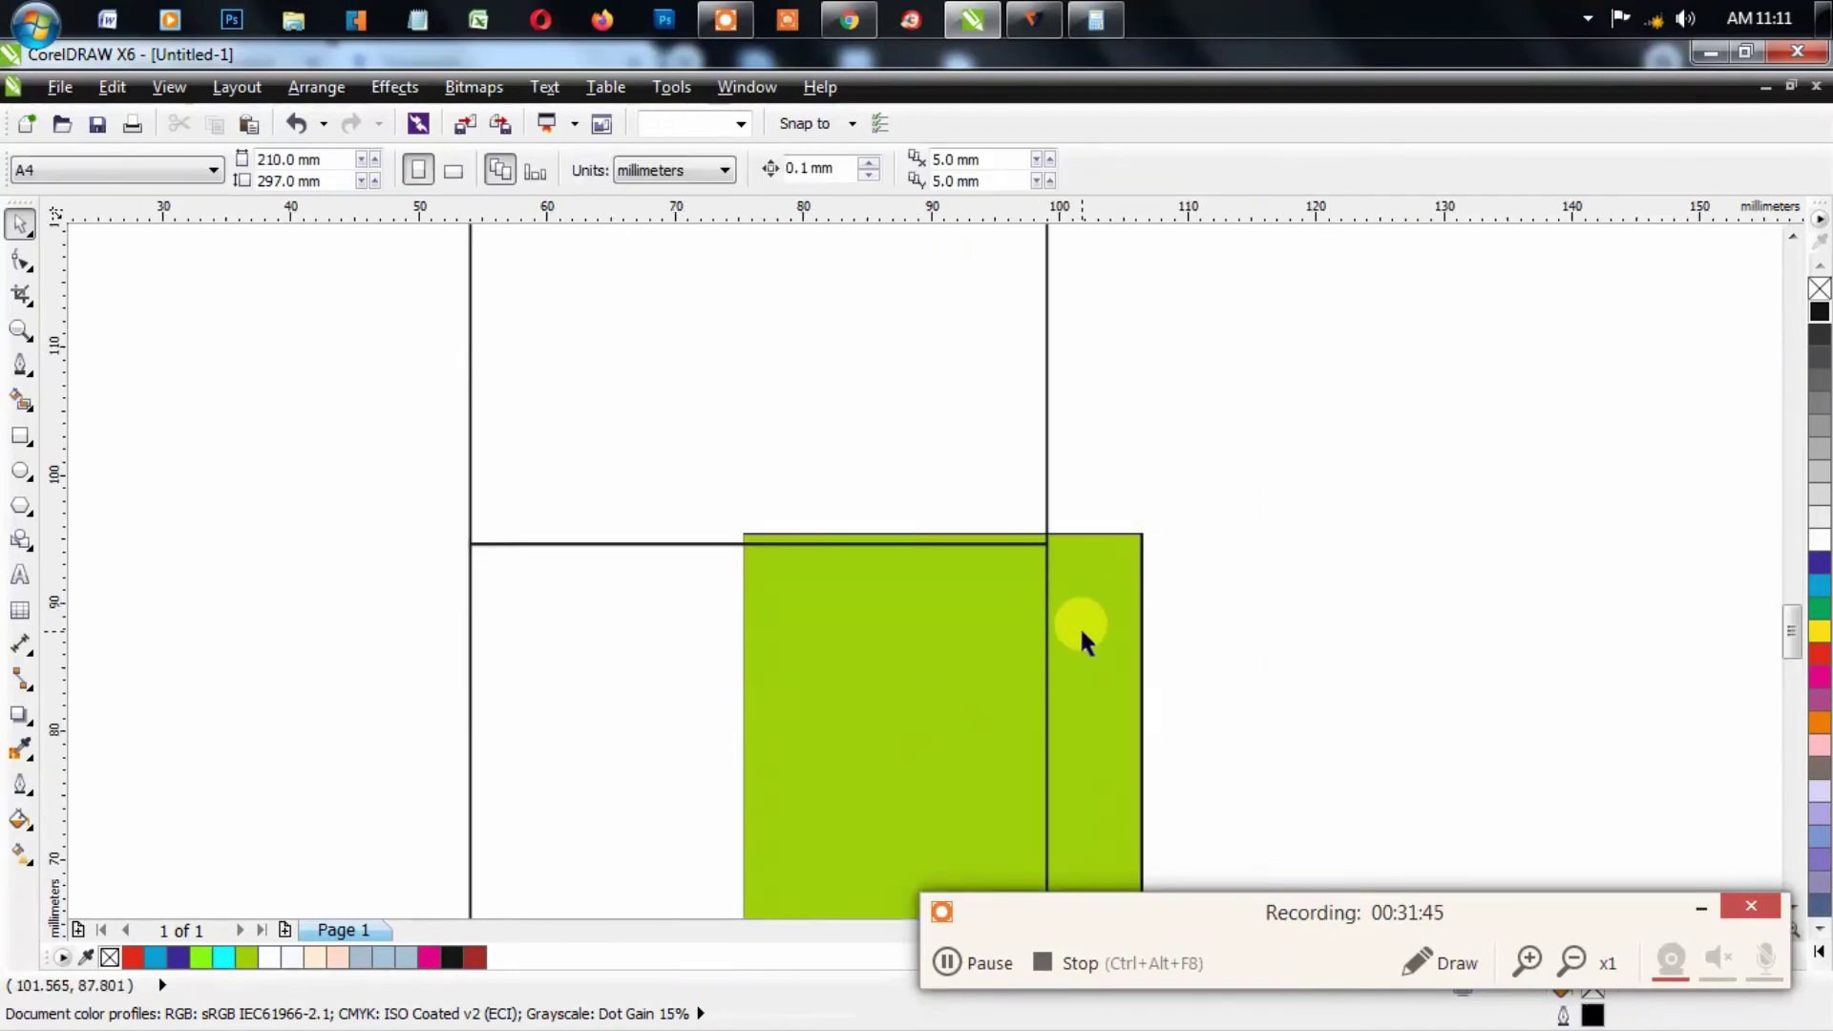
pyautogui.hotkey('ctrl', 'z')
pyautogui.hotkey('ctrl', 'z')
pyautogui.scroll(-5, 979, 679)
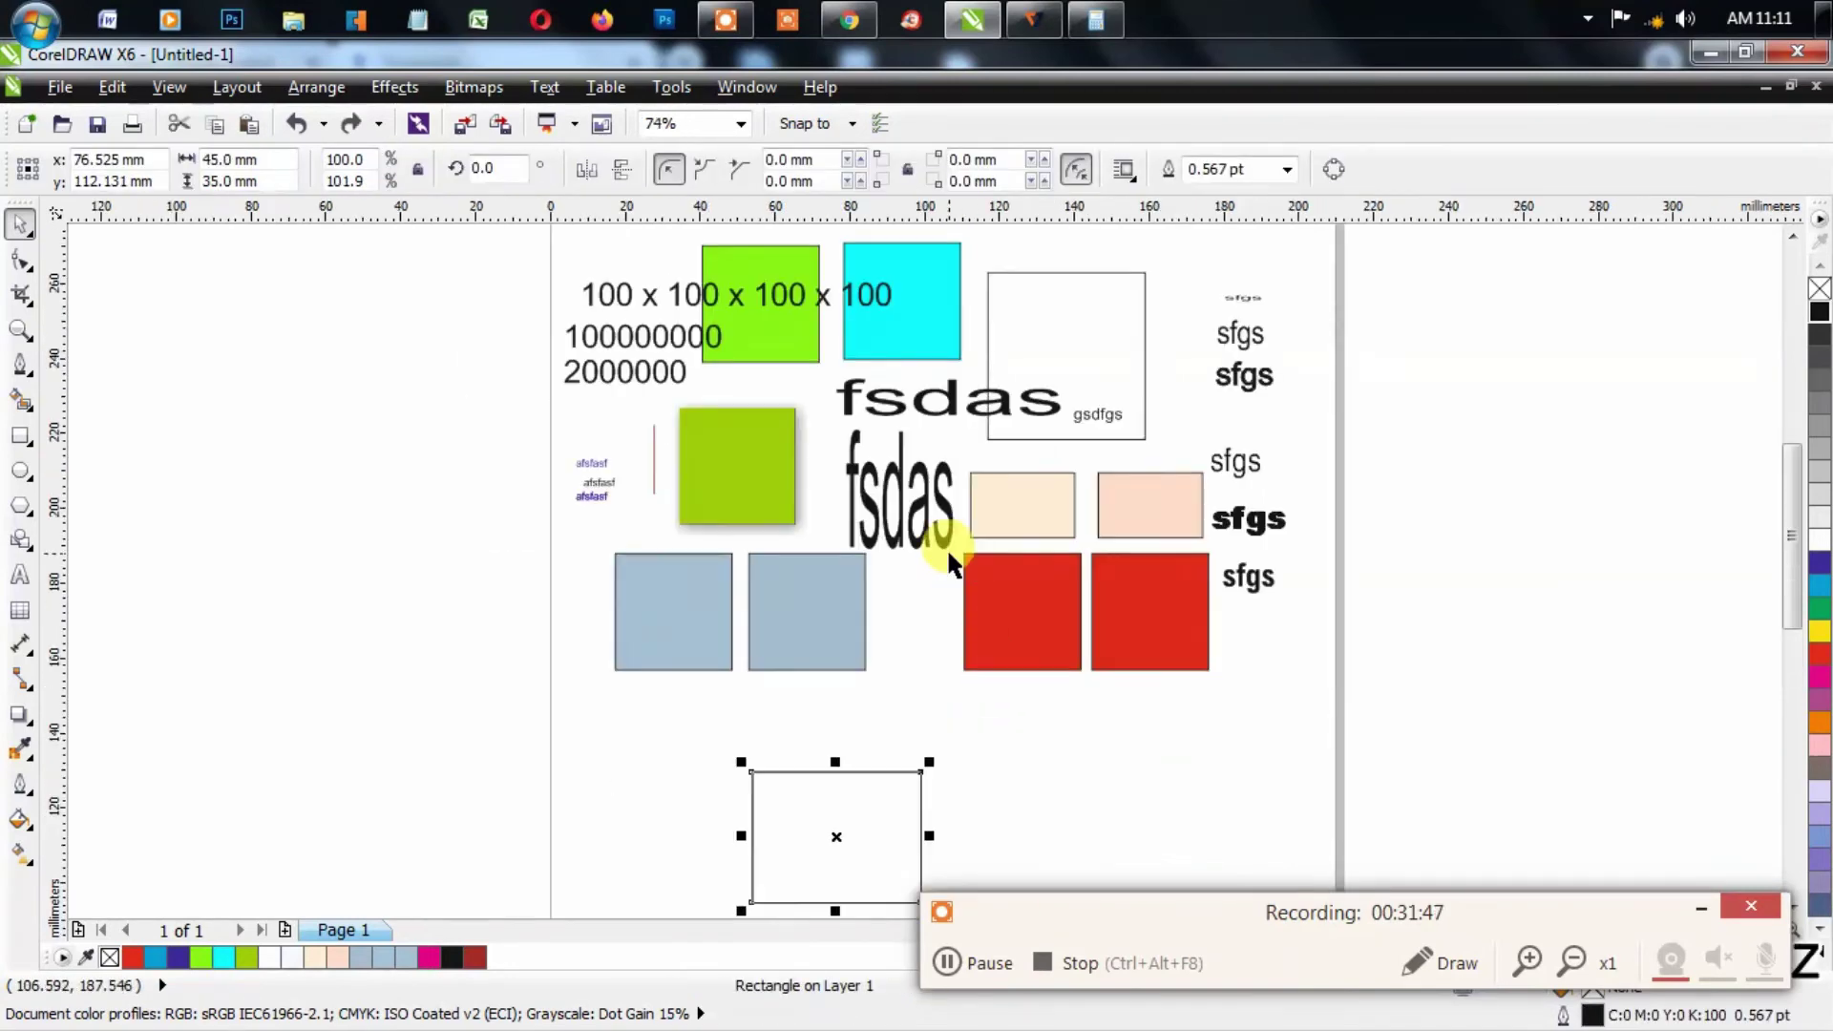
# Step: Move the green square together with its bitmap shadow into the upper 45 × 35 mm rectangle, near the rectangle's right edge
pyautogui.click(815, 438)
pyautogui.click(796, 421)
pyautogui.keyDown('shift'); pyautogui.click(798, 423); pyautogui.keyUp('shift')
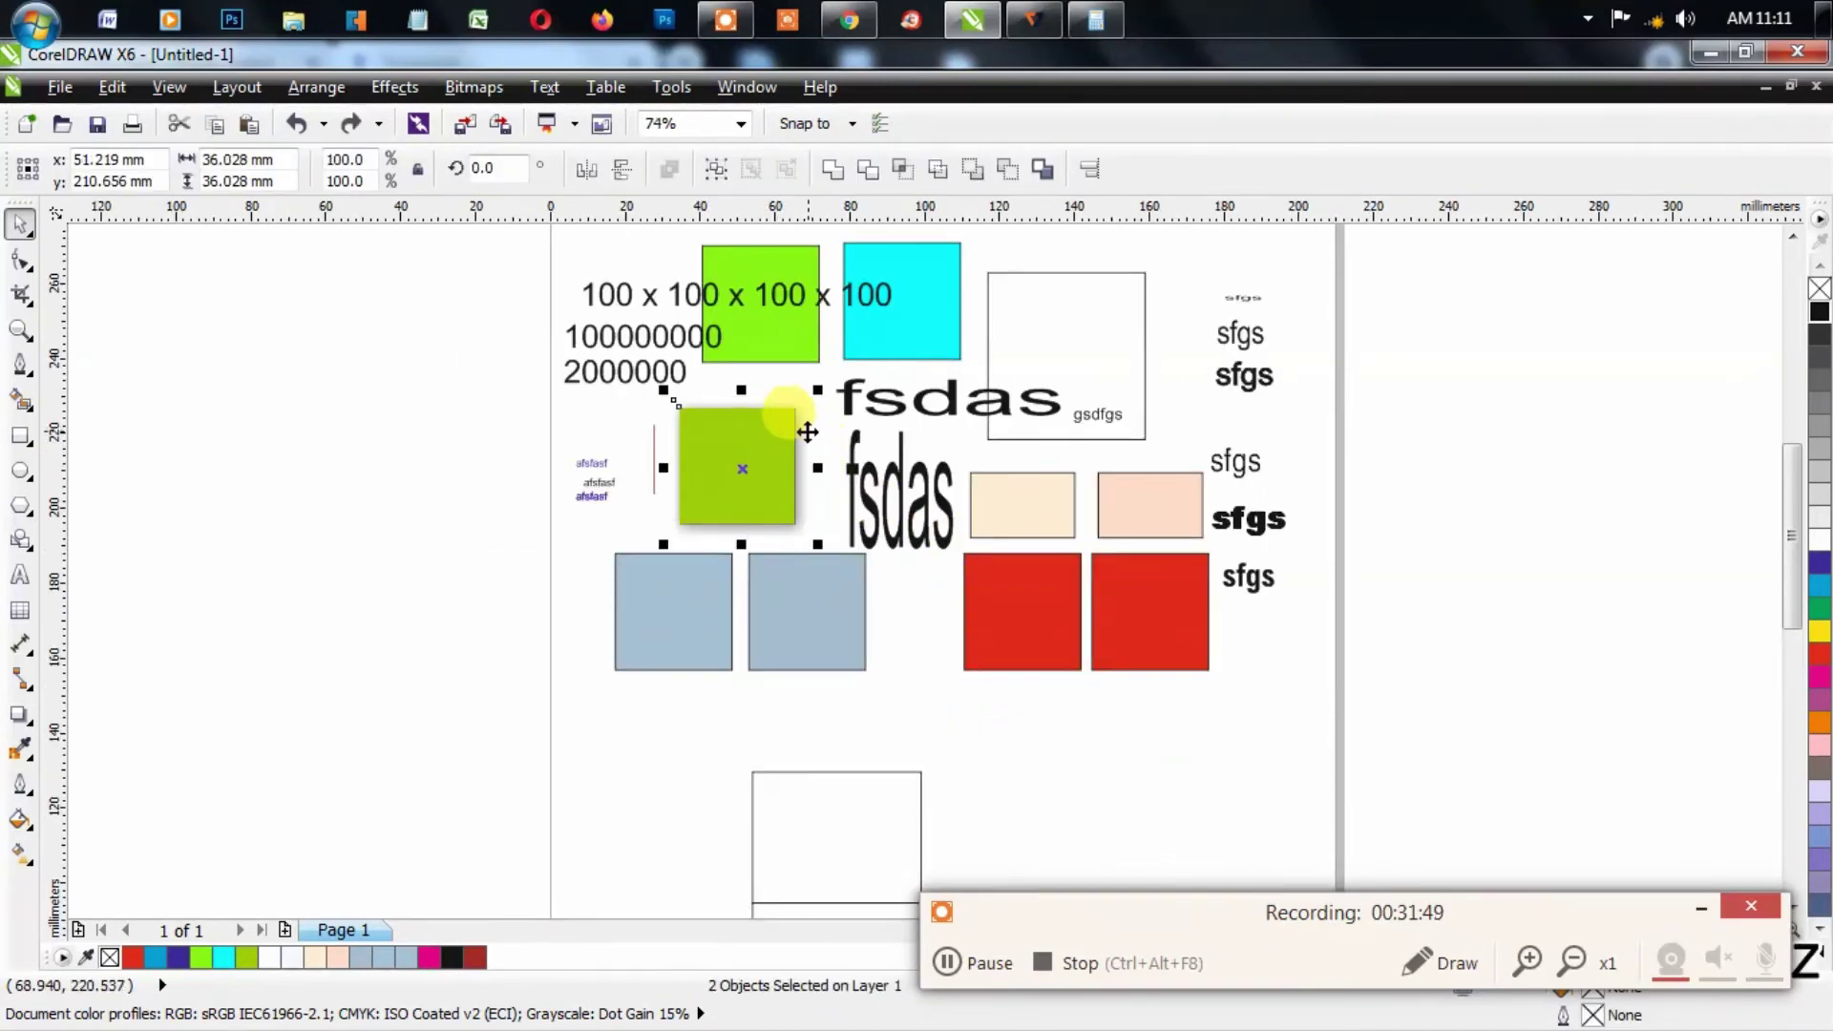
pyautogui.moveTo(798, 423); pyautogui.dragTo(922, 802)
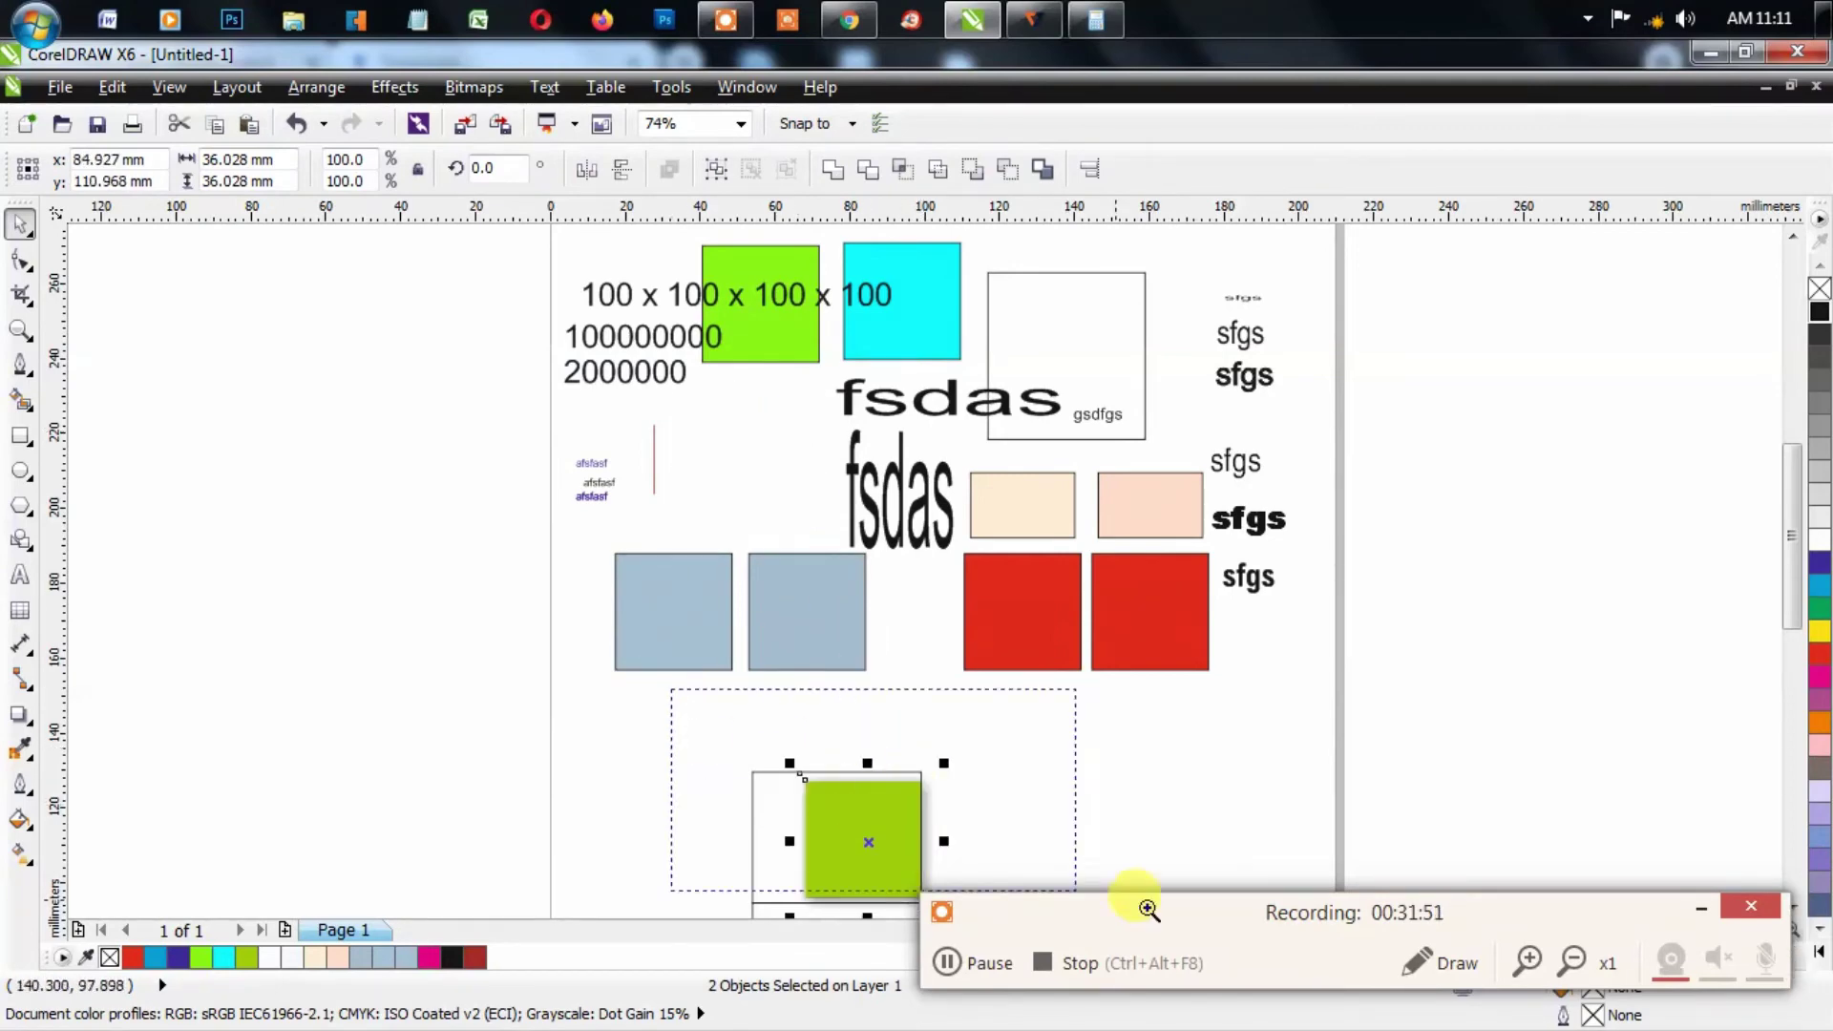
pyautogui.scroll(4, 1047, 650)
pyautogui.moveTo(934, 569); pyautogui.dragTo(921, 571)
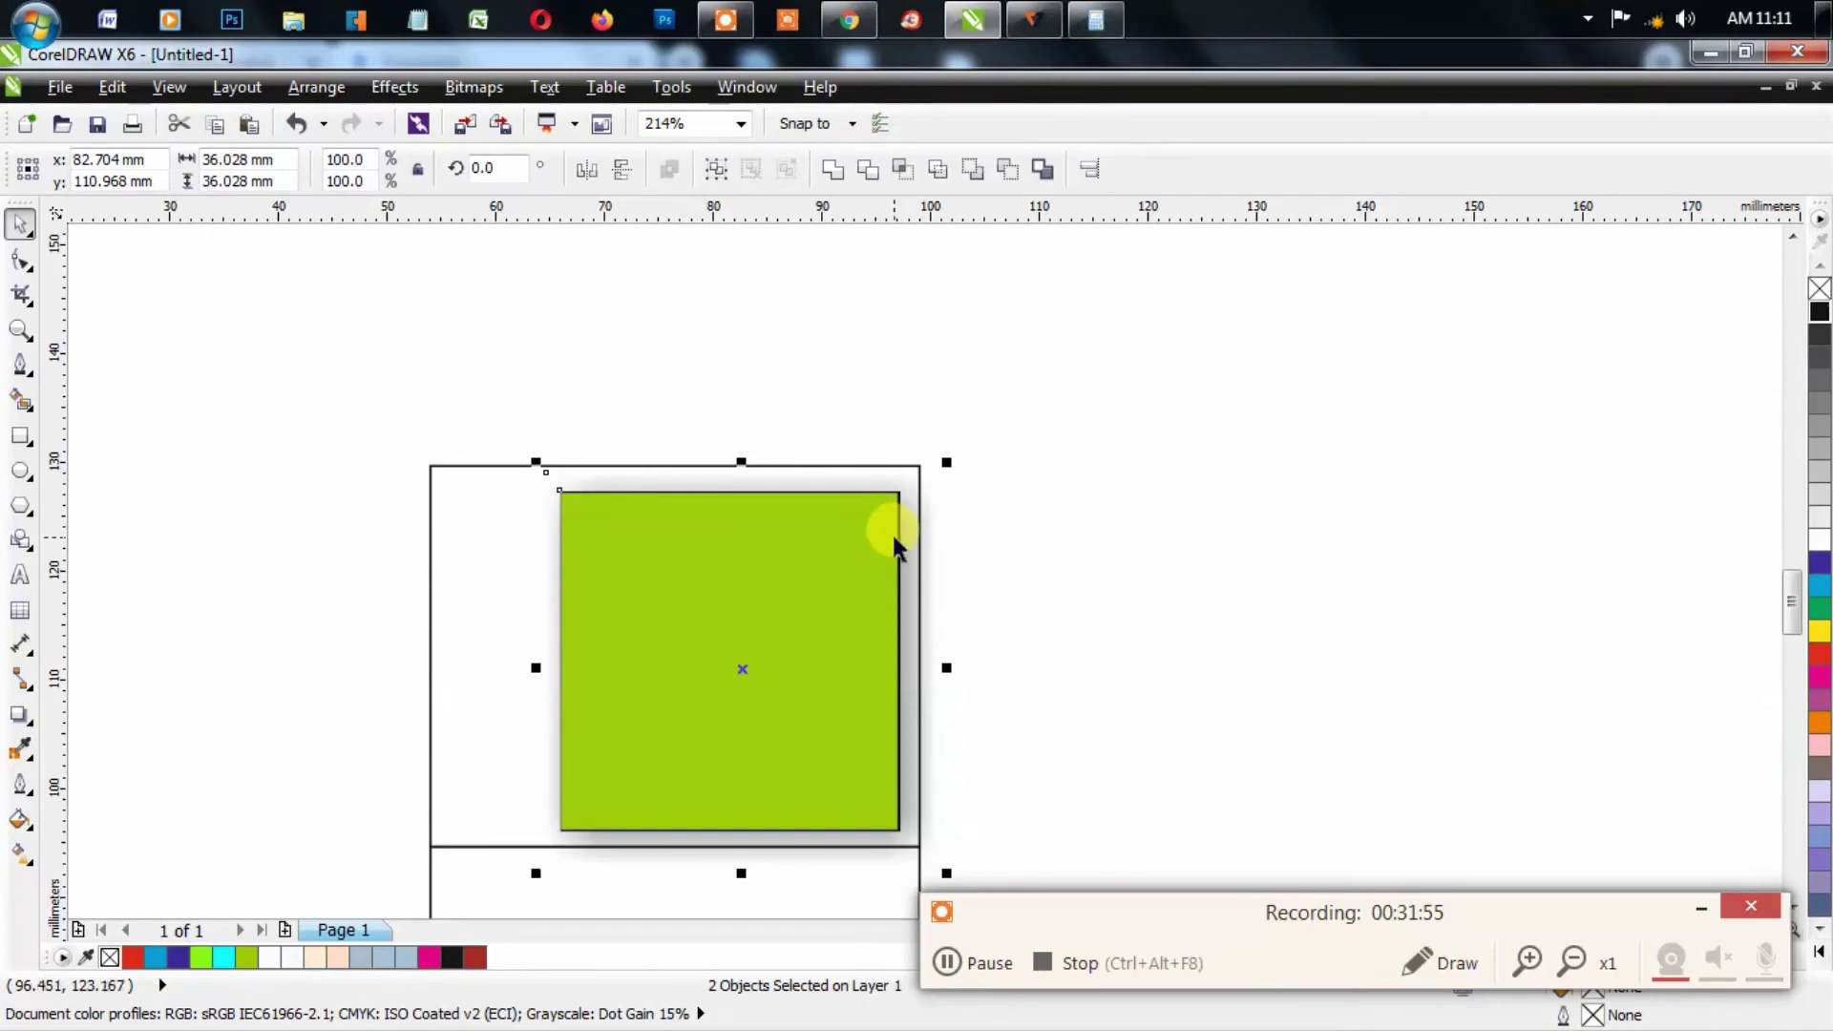
# Step: Shift the green square and its shadow slightly down inside the upper rectangle, and check the combined size of all four objects
pyautogui.moveTo(895, 536); pyautogui.dragTo(893, 549)
pyautogui.click(1015, 546)
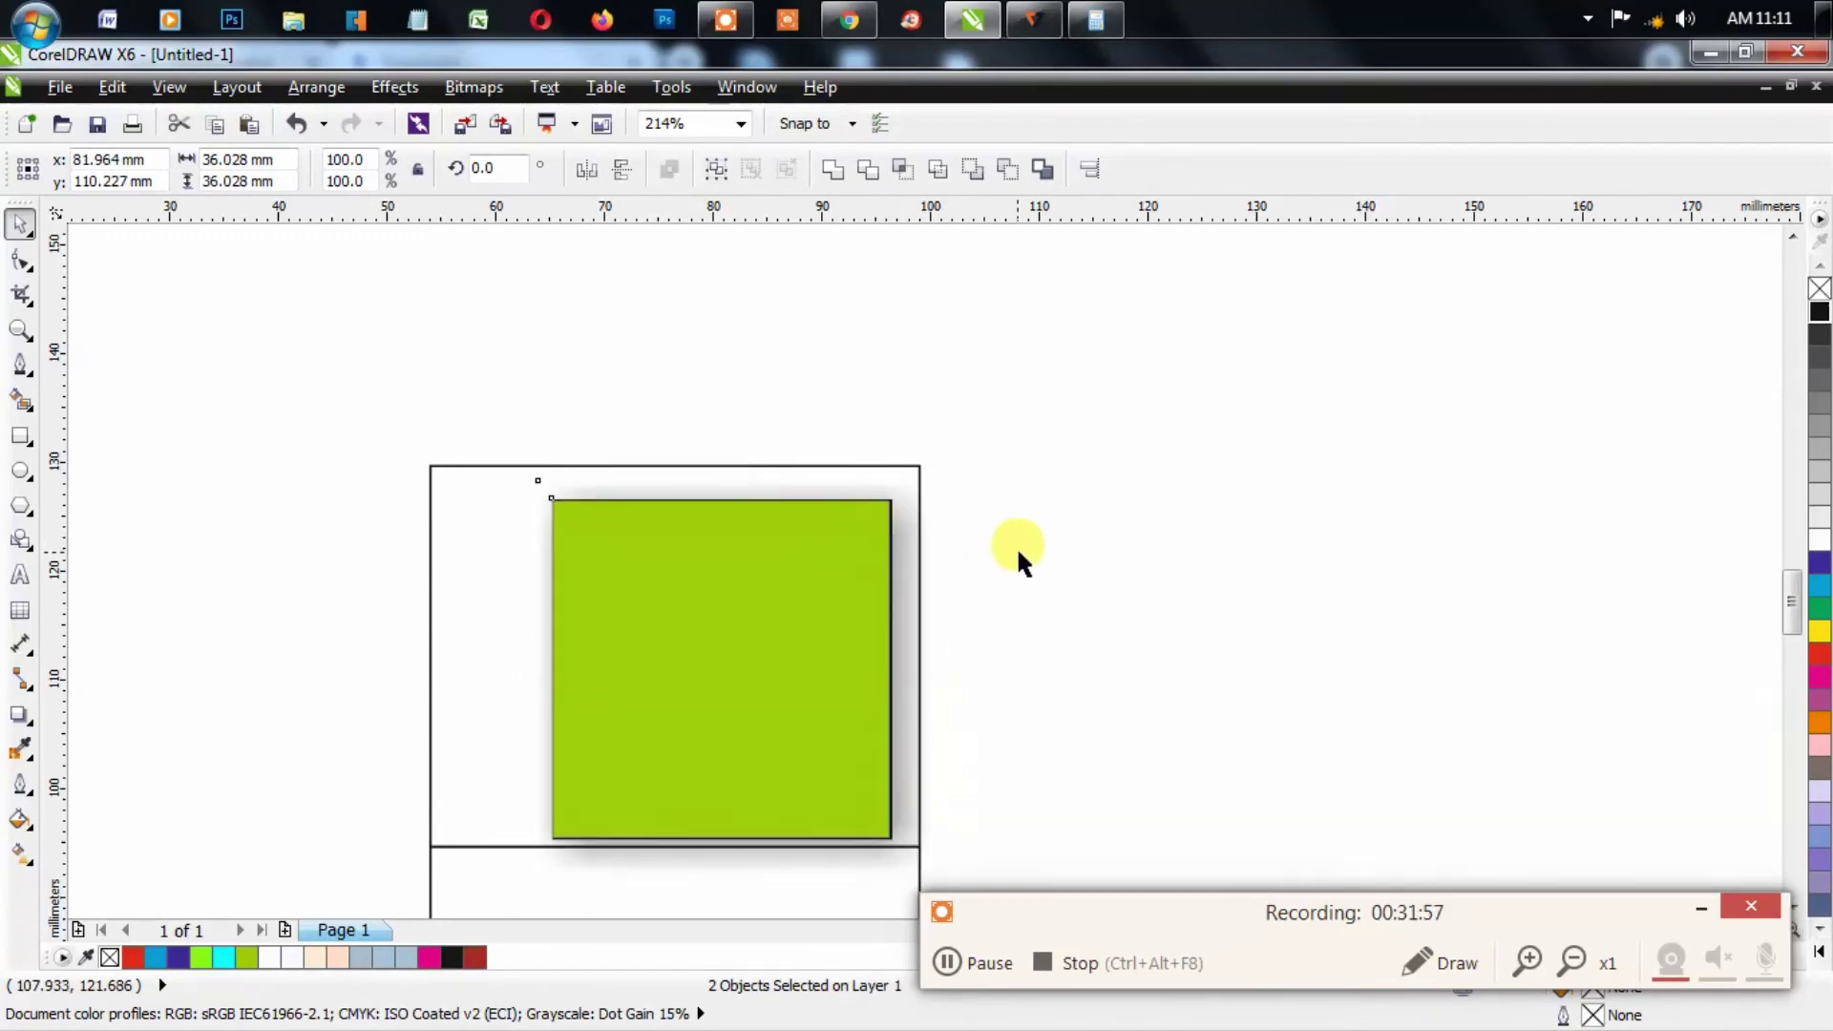
pyautogui.press('F4')
pyautogui.hotkey('ctrl', 'z')
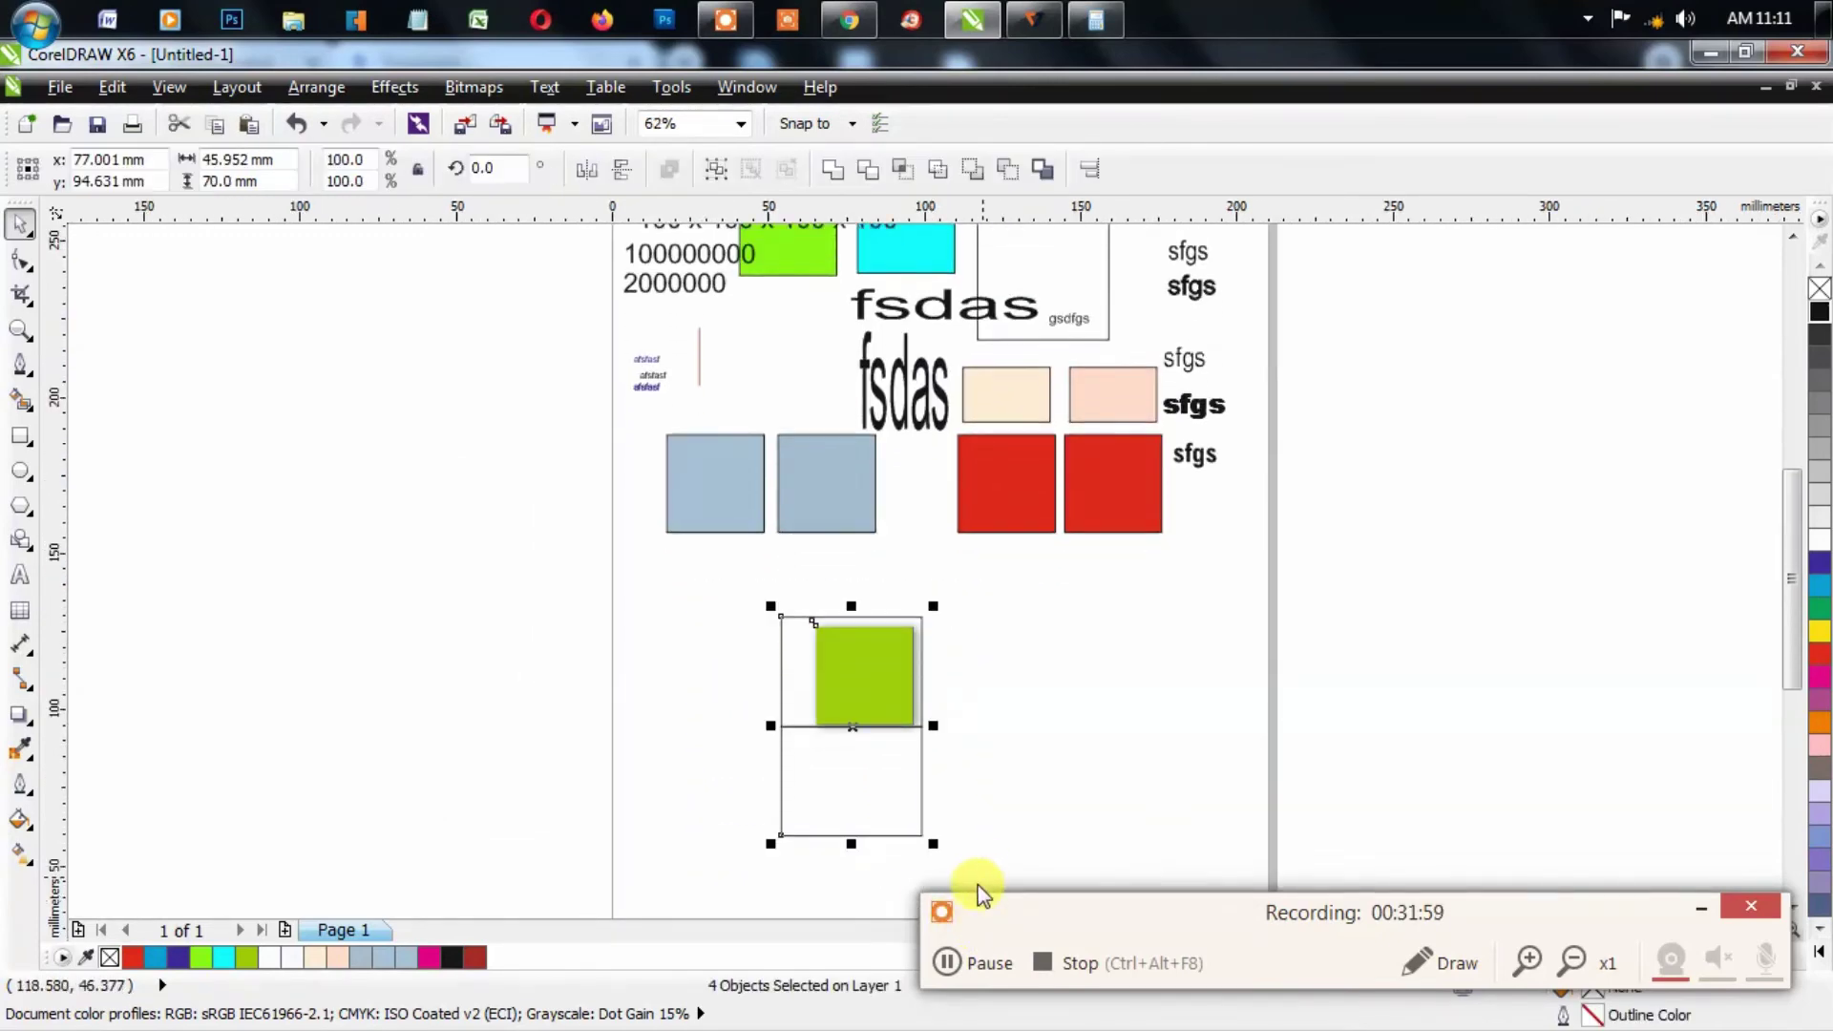
pyautogui.hotkey('shift', 'F2')
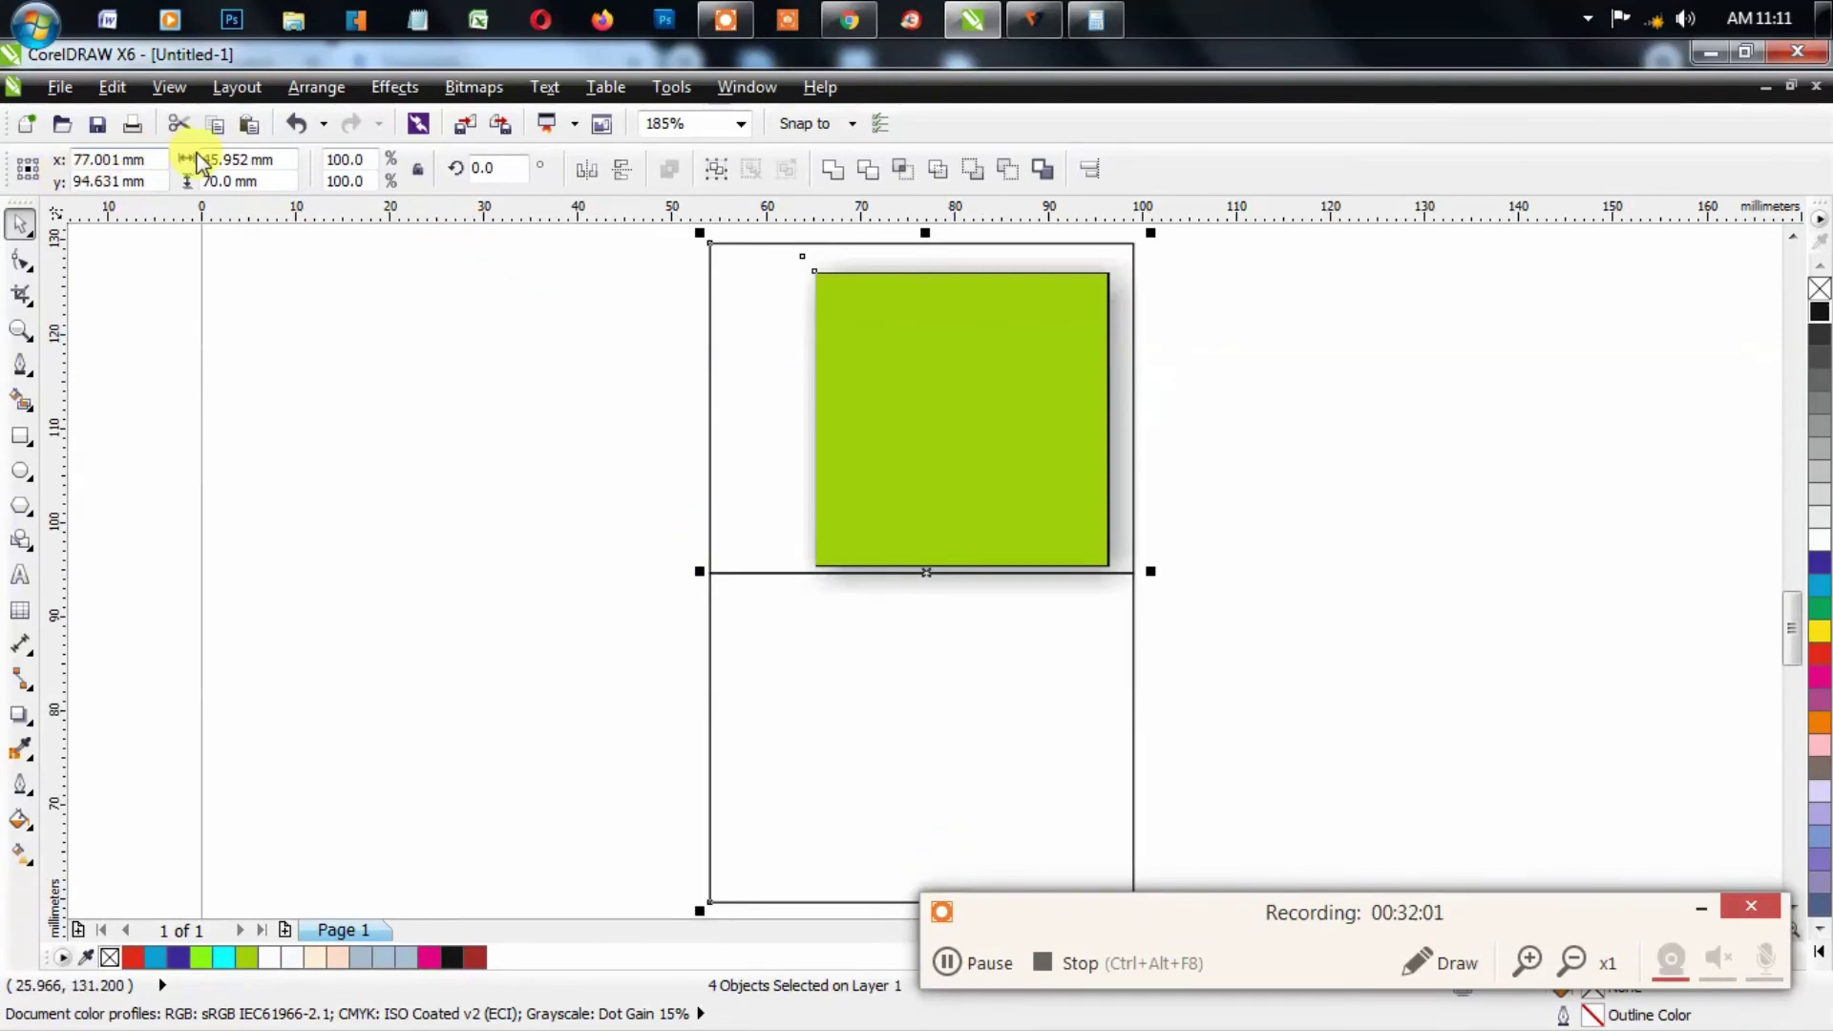
# Step: Switch to Simple Wireframe view and select the shadow bitmap together with the upper rectangle to check their combined size
pyautogui.click(1198, 339)
pyautogui.click(169, 87)
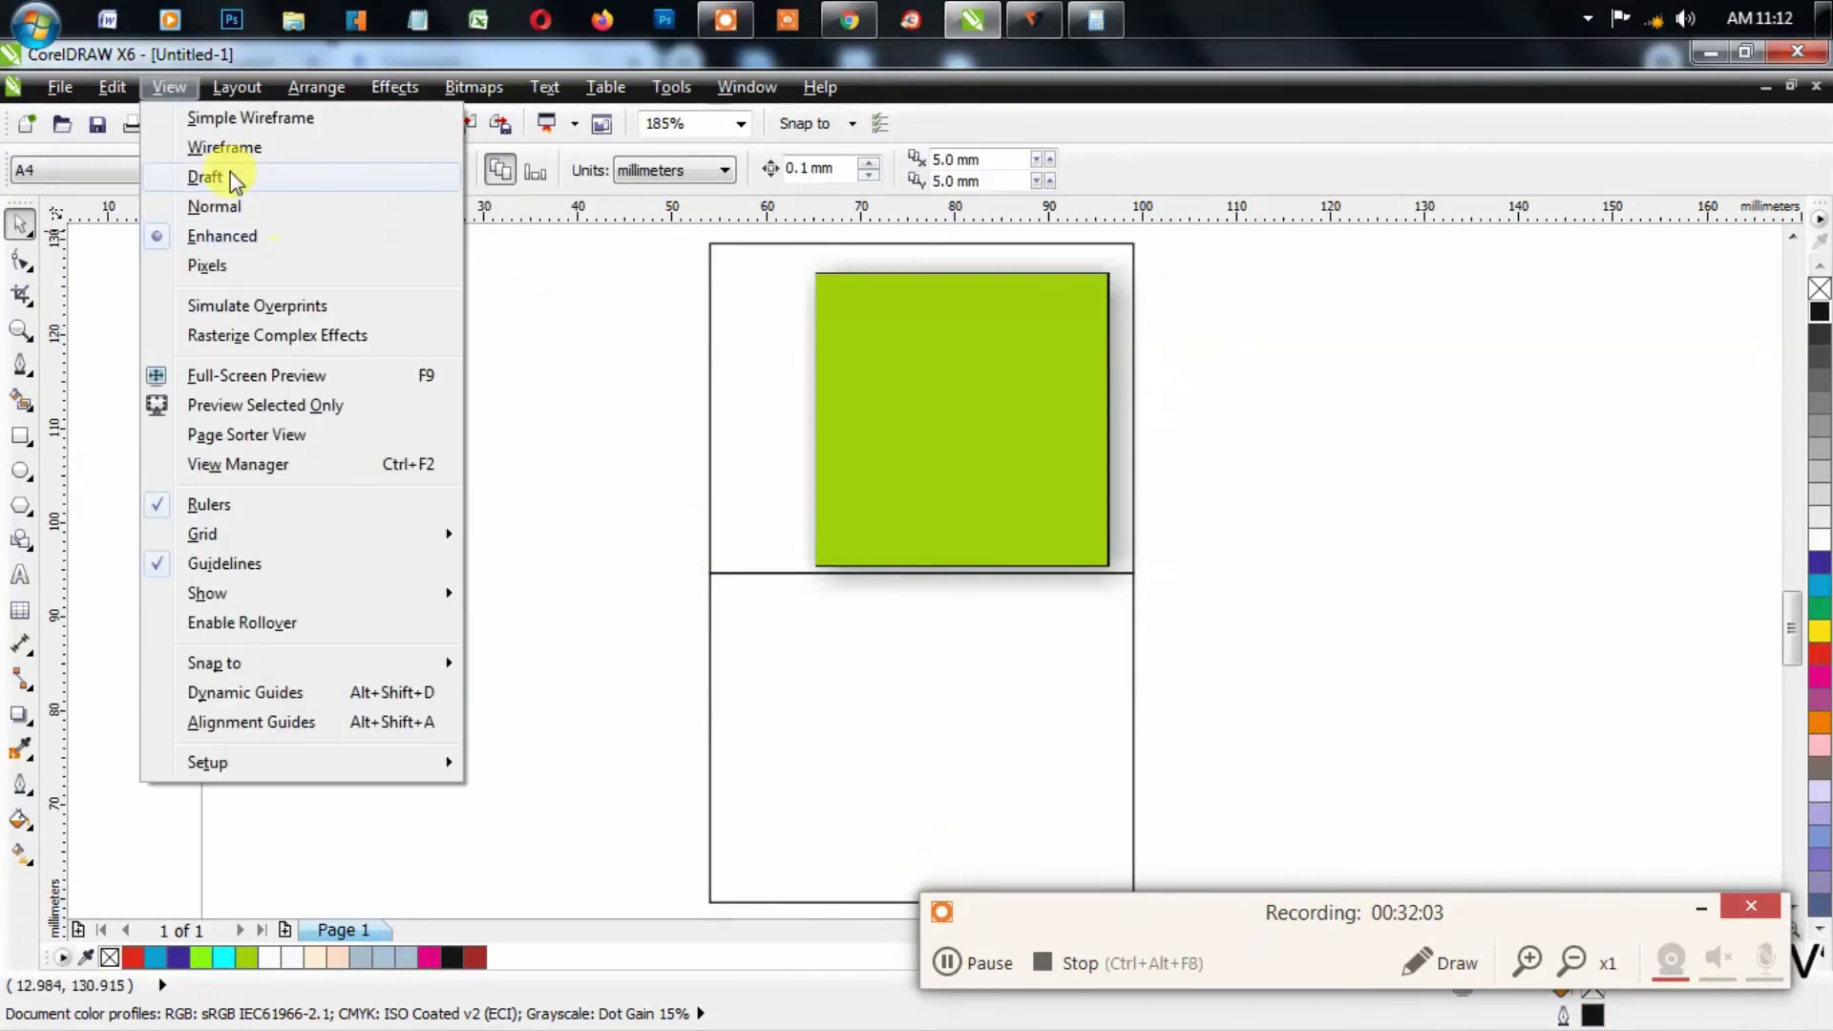
pyautogui.click(220, 120)
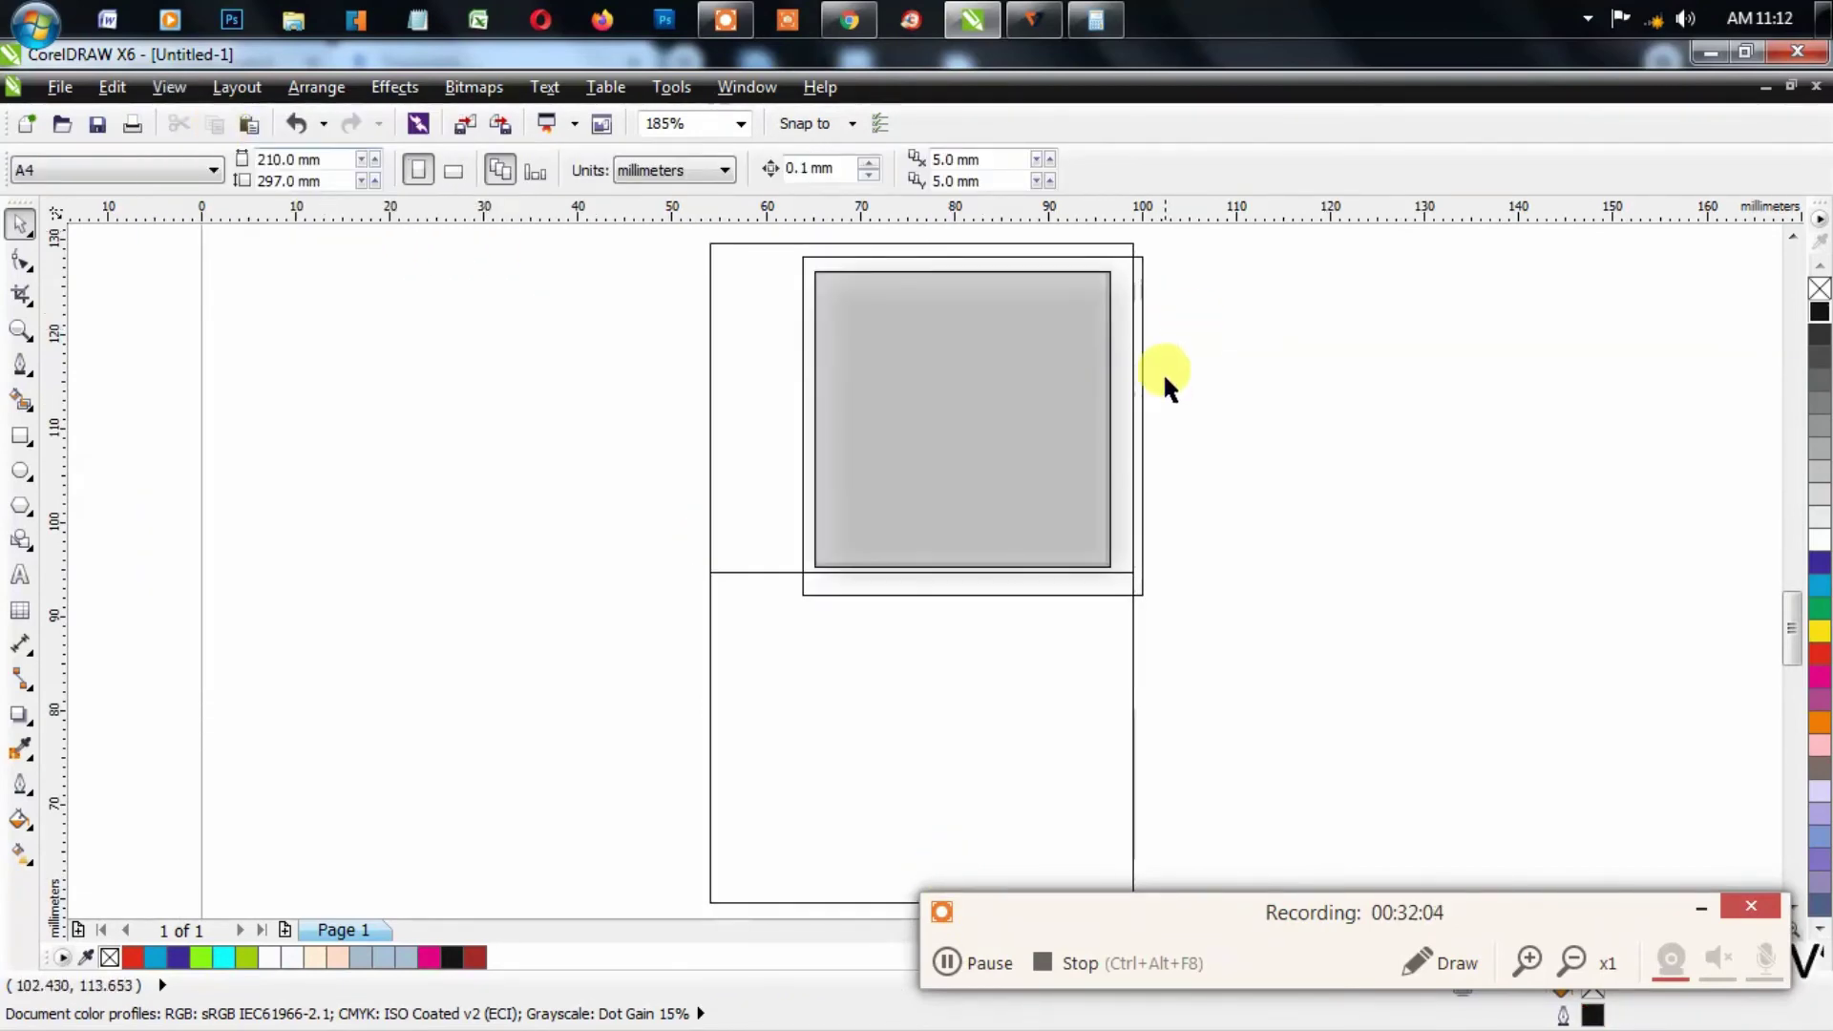
pyautogui.click(1136, 281)
pyautogui.moveTo(1046, 305); pyautogui.dragTo(1136, 232)
pyautogui.click(1109, 330)
pyautogui.hotkey('ctrl', 'a')
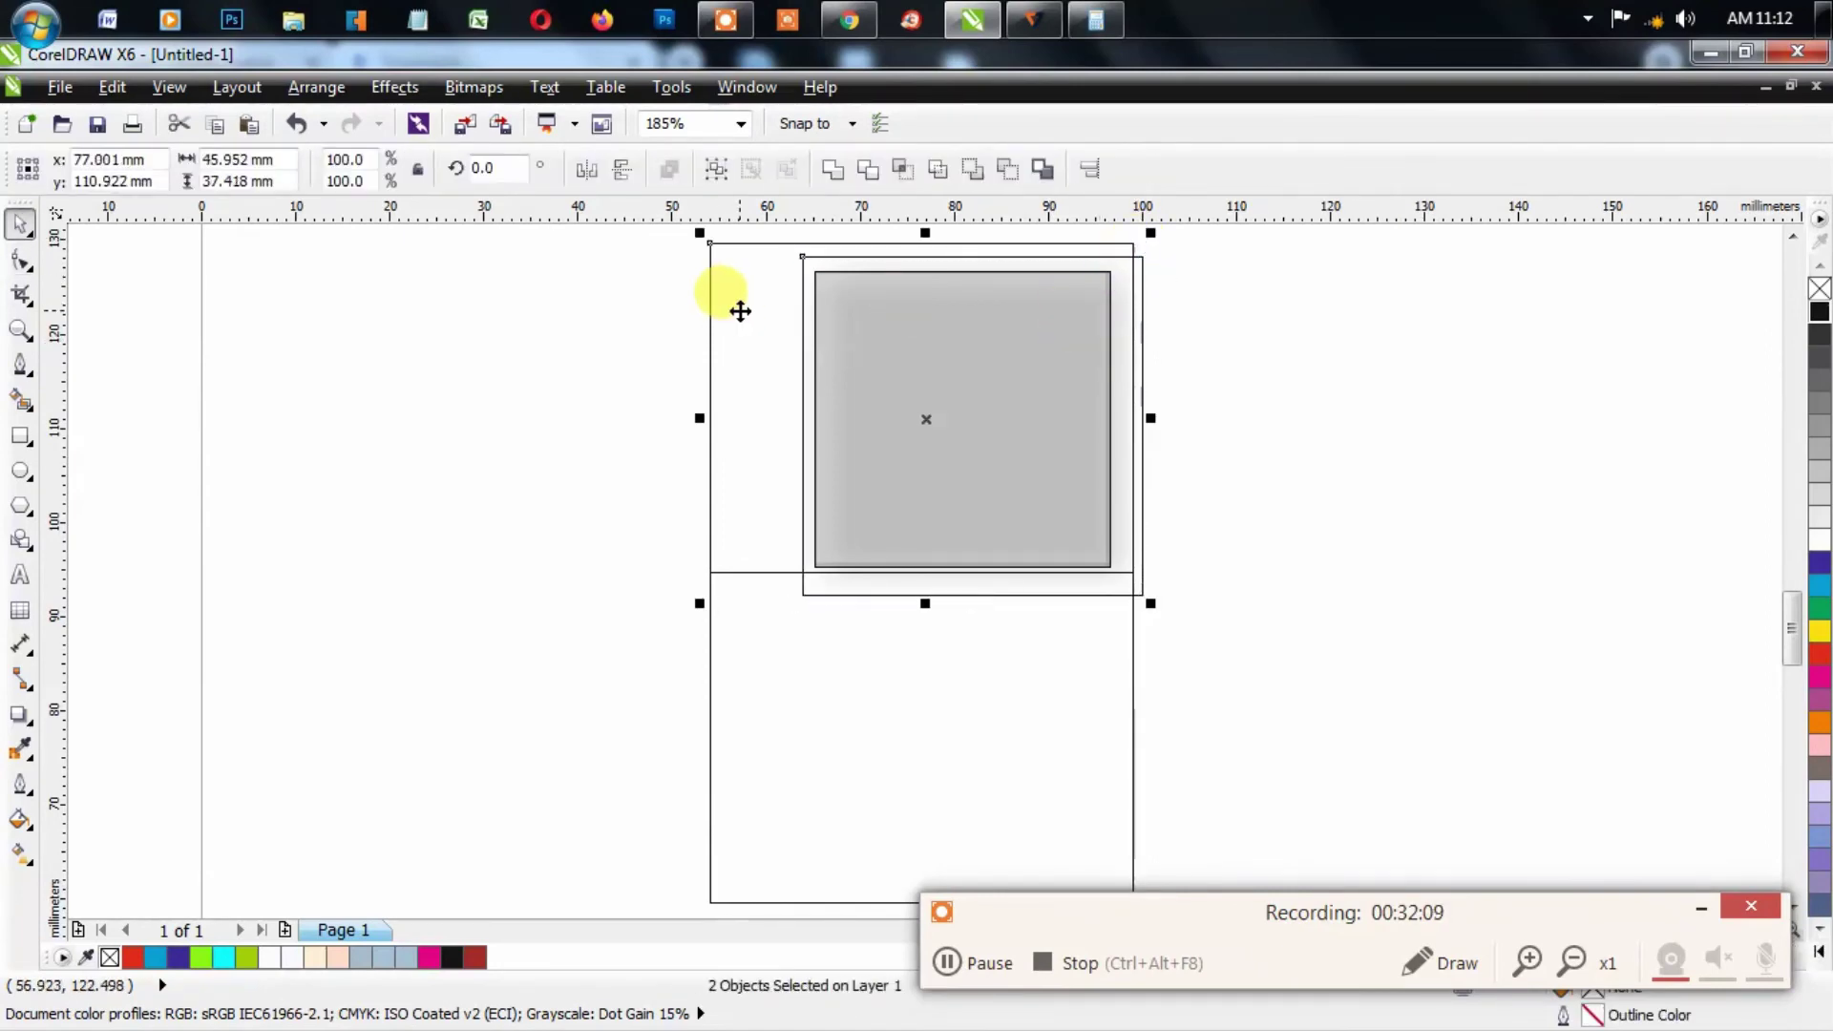
# Step: Crop the shadow bitmap's right edge back to the rectangle's right edge with the Shape tool, and return to the full-colour view
pyautogui.press('Escape')
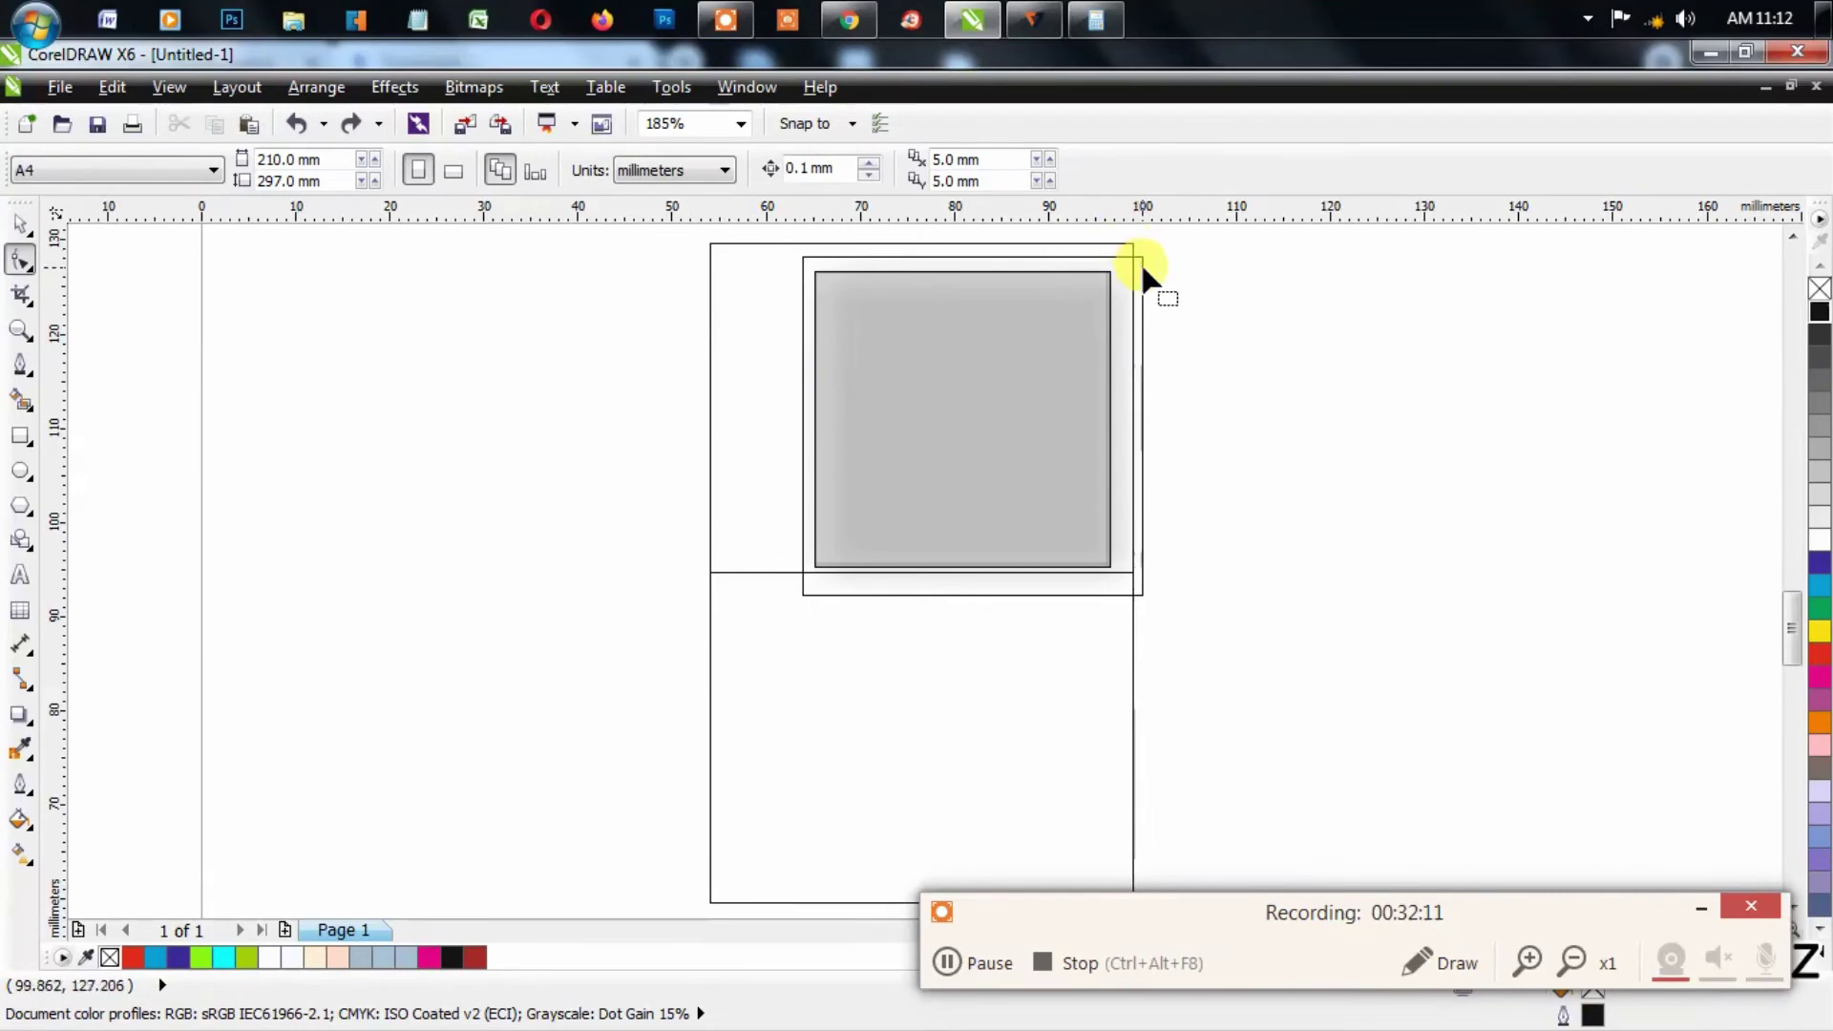
pyautogui.click(1140, 265)
pyautogui.moveTo(1141, 593); pyautogui.dragTo(1133, 596)
pyautogui.press('space')
pyautogui.click(1174, 599)
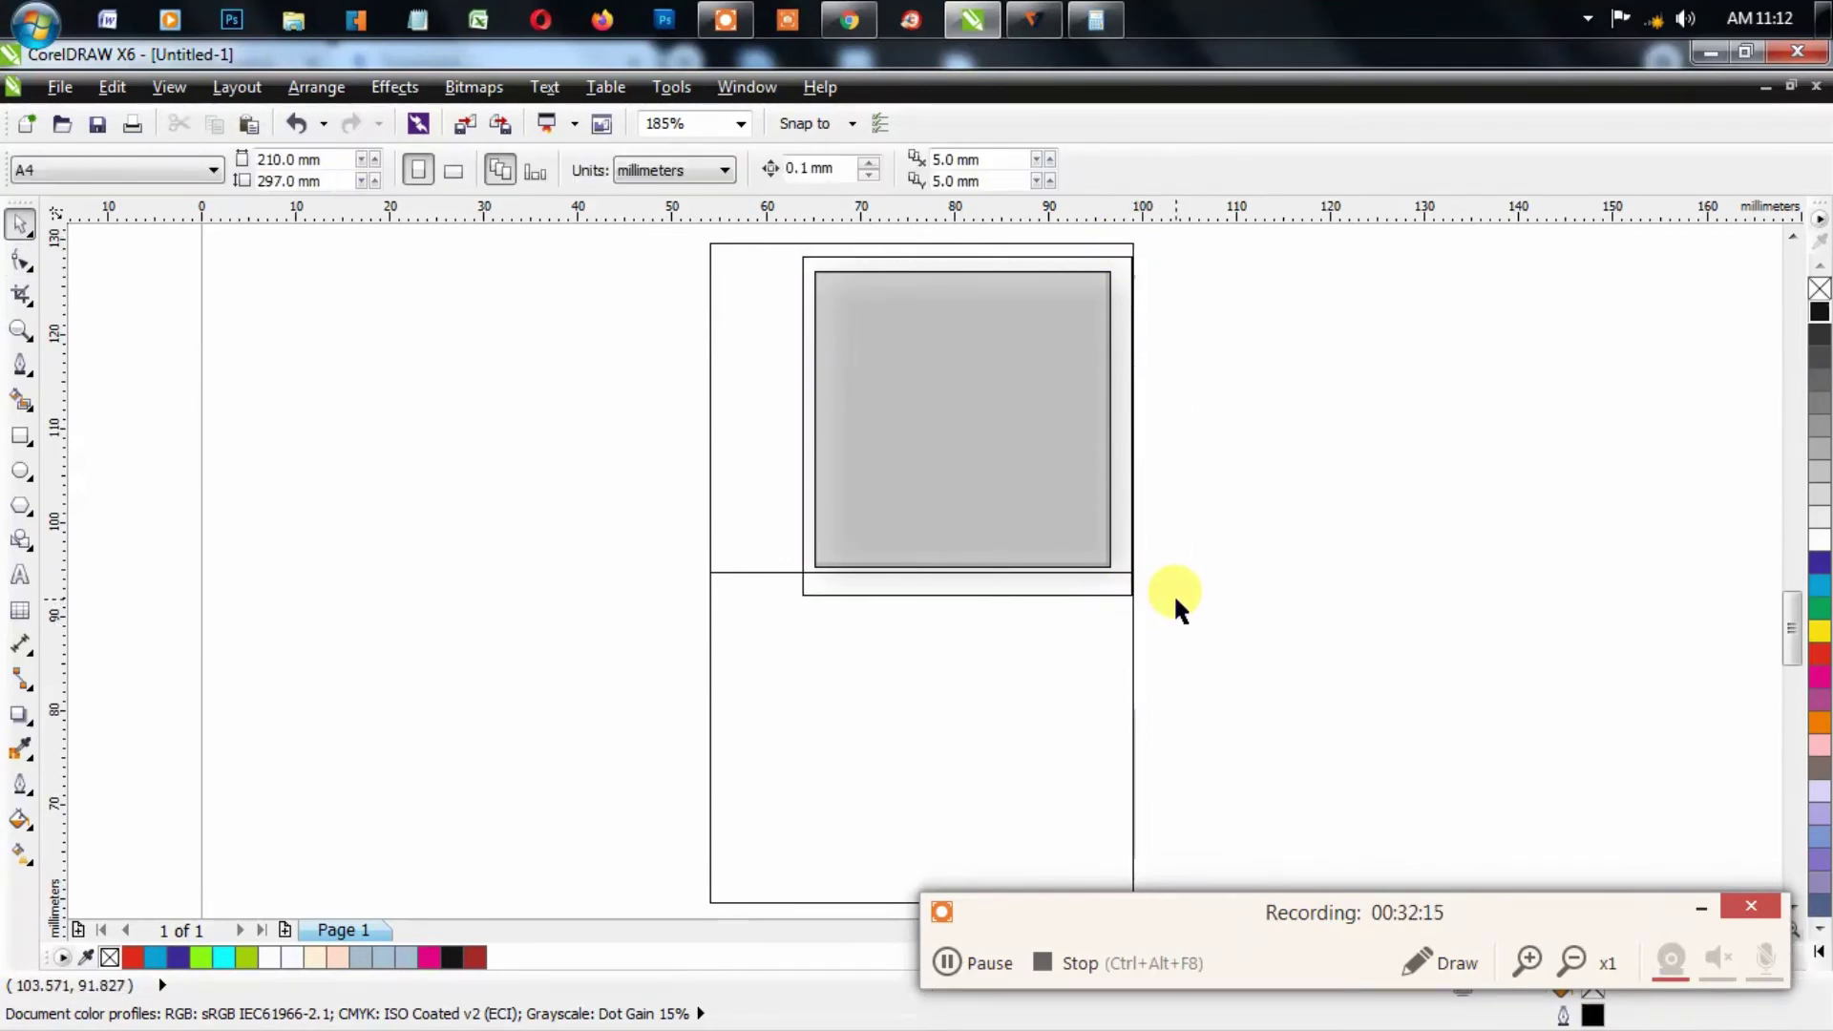
pyautogui.scroll(-2, 1210, 586)
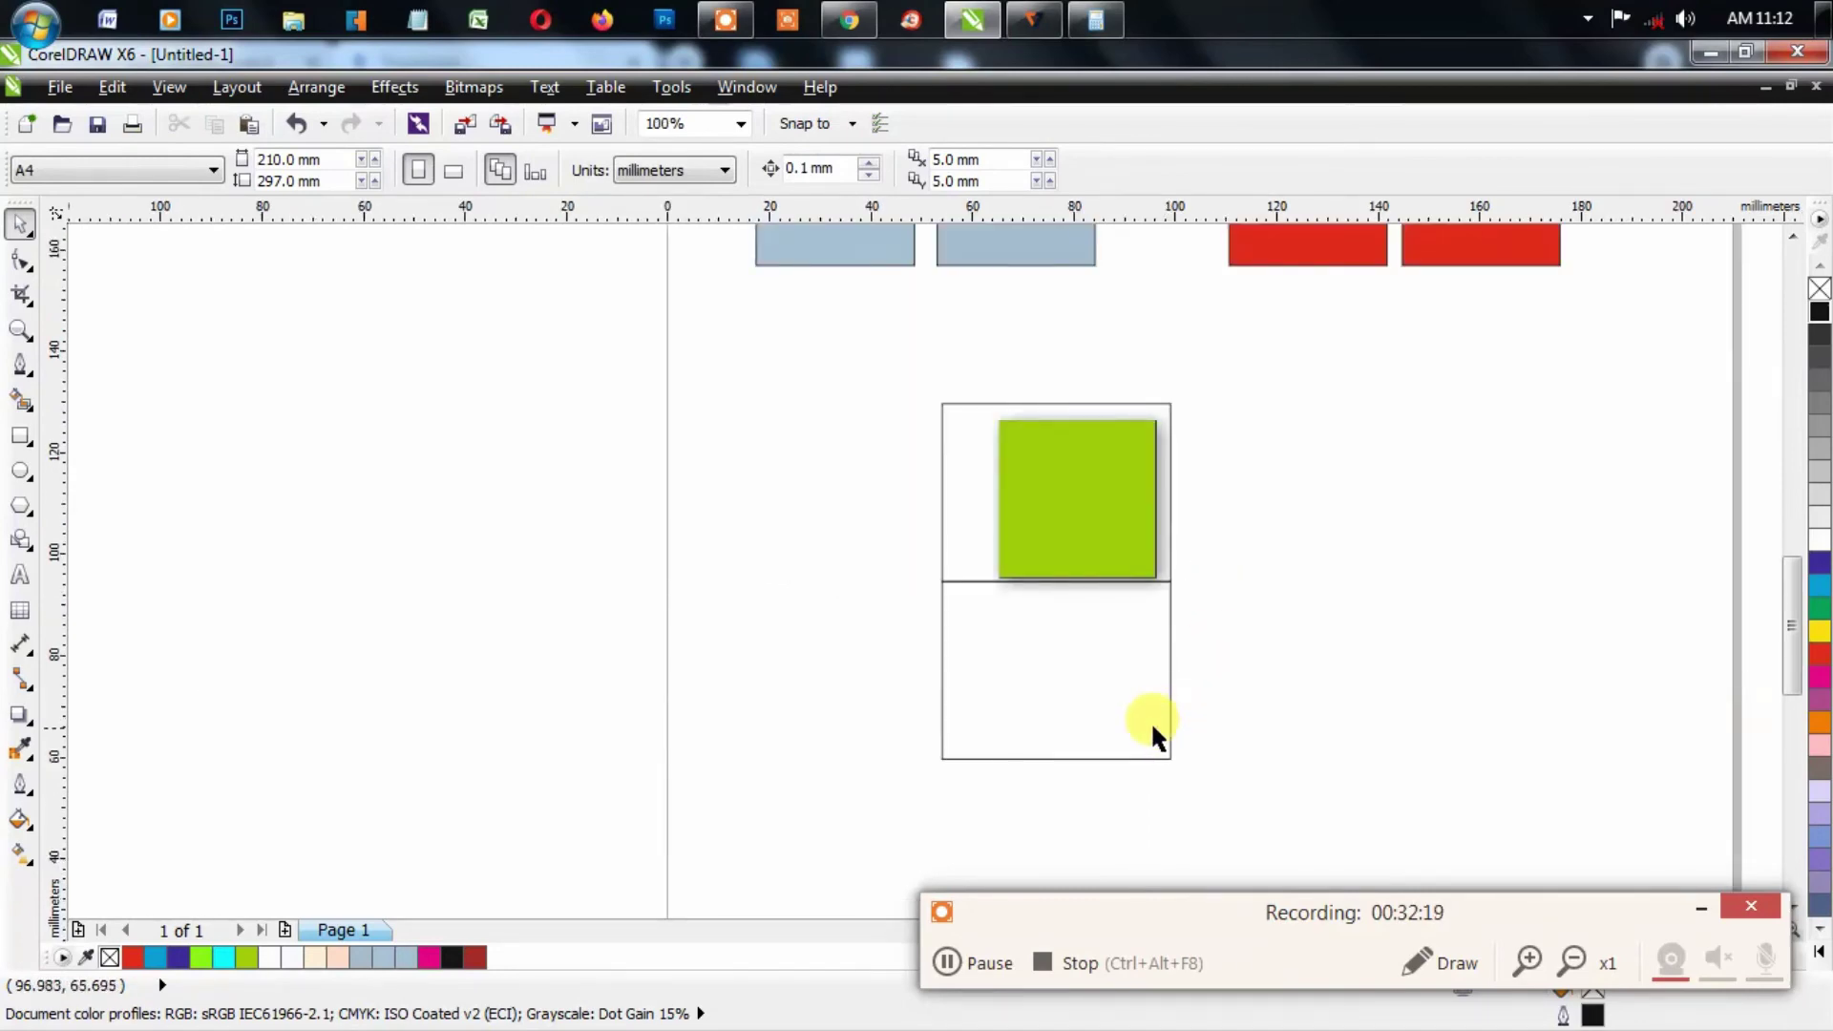
# Step: Move the lower 45 × 35 mm rectangle away from the upper one, and place it and a copy side by side below the green square
pyautogui.click(1057, 679)
pyautogui.moveTo(1056, 679); pyautogui.dragTo(1363, 456)
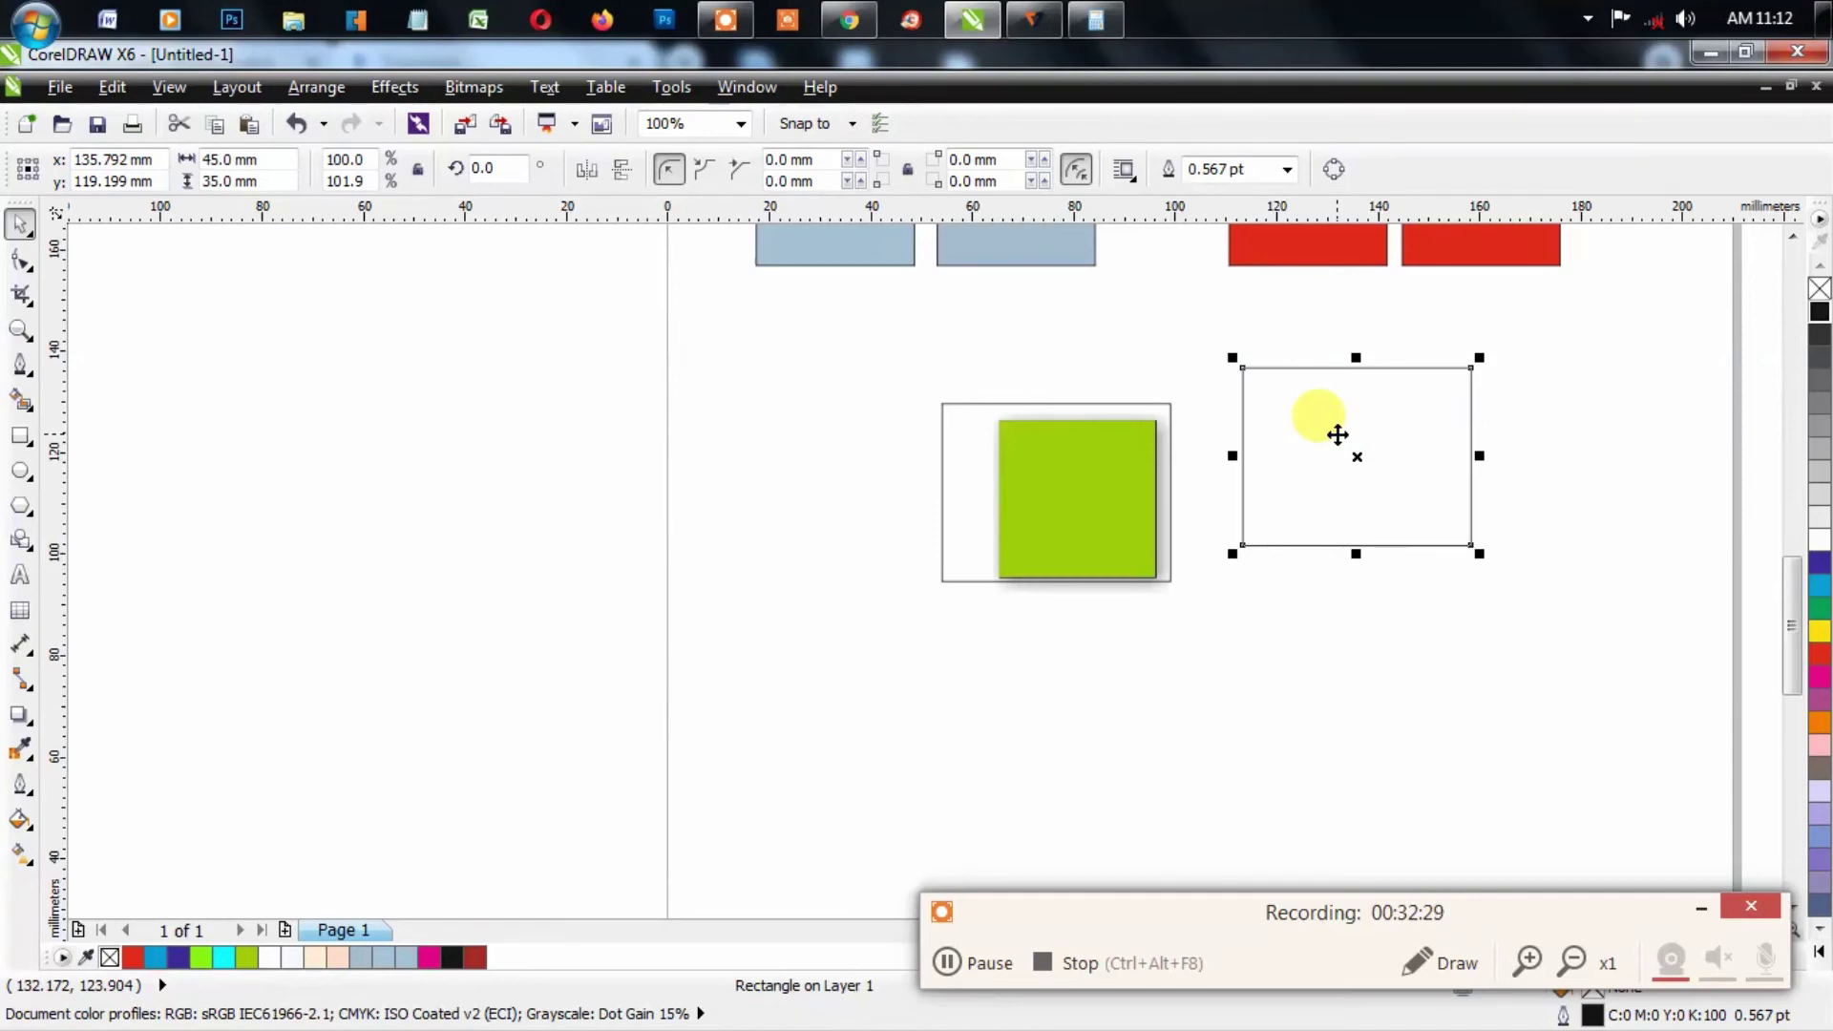
pyautogui.moveTo(1322, 432); pyautogui.dragTo(1309, 461)
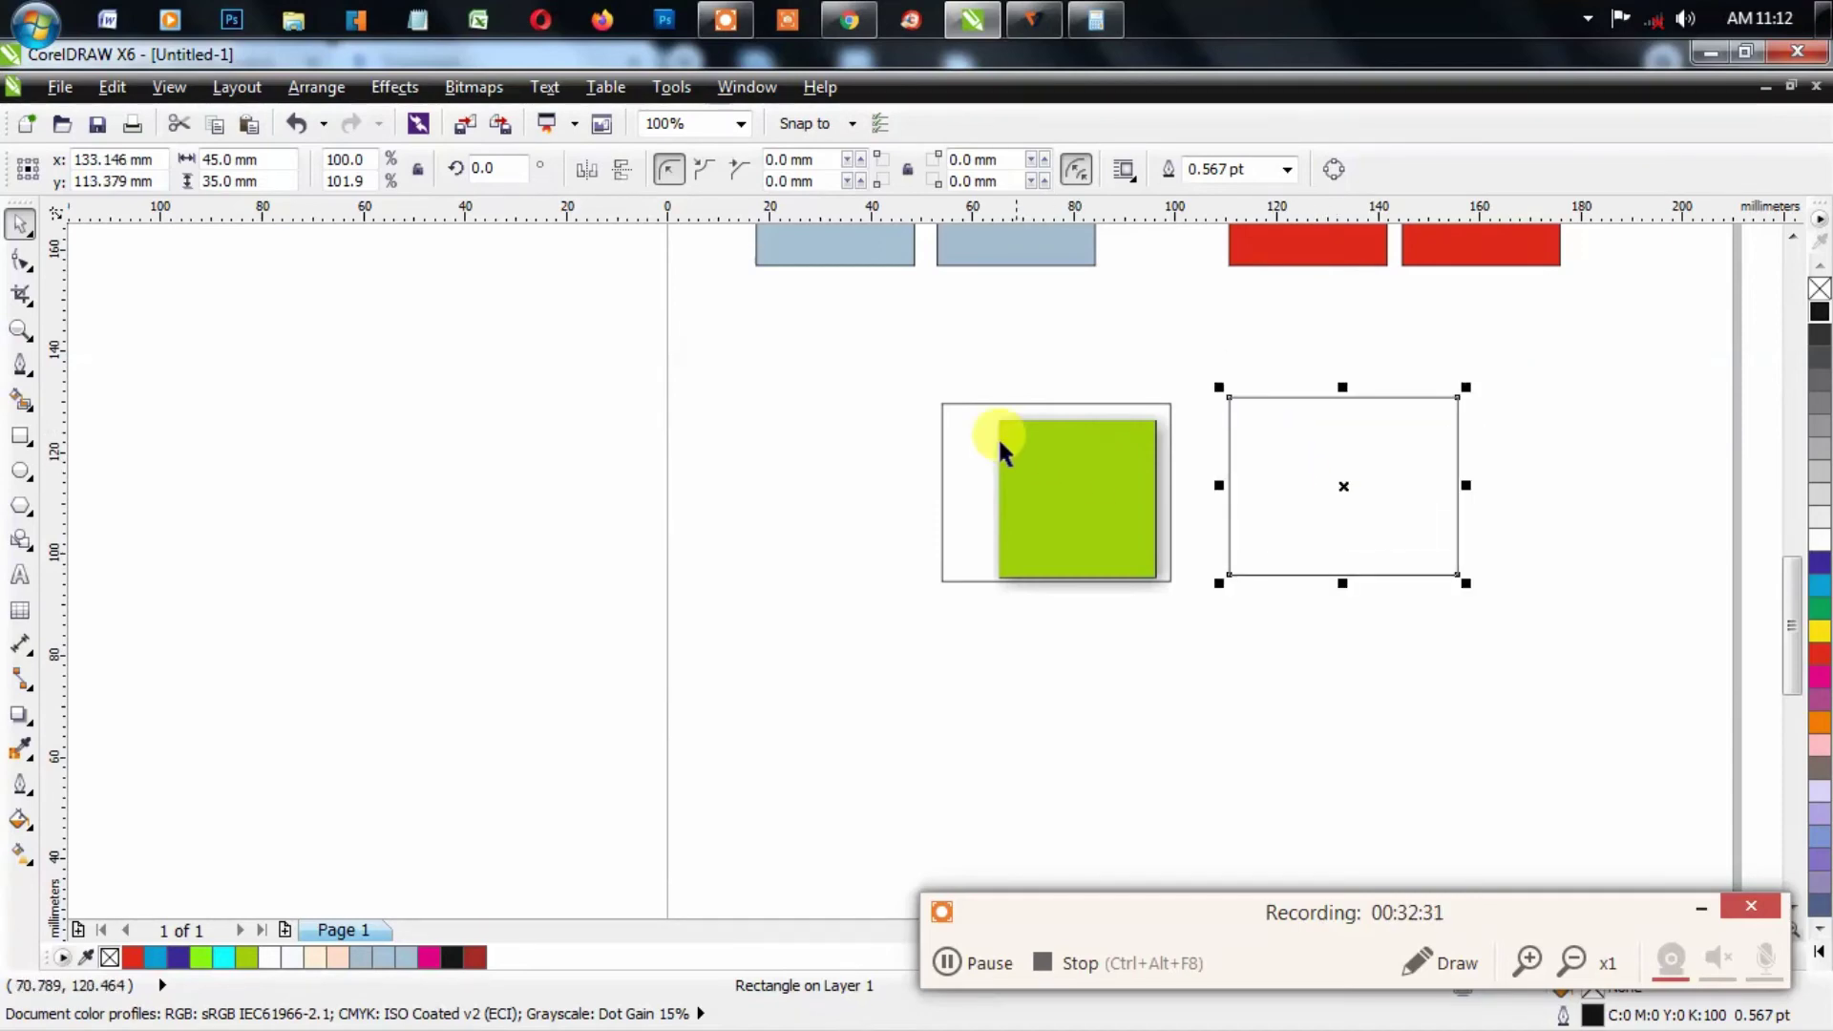
pyautogui.click(1002, 450)
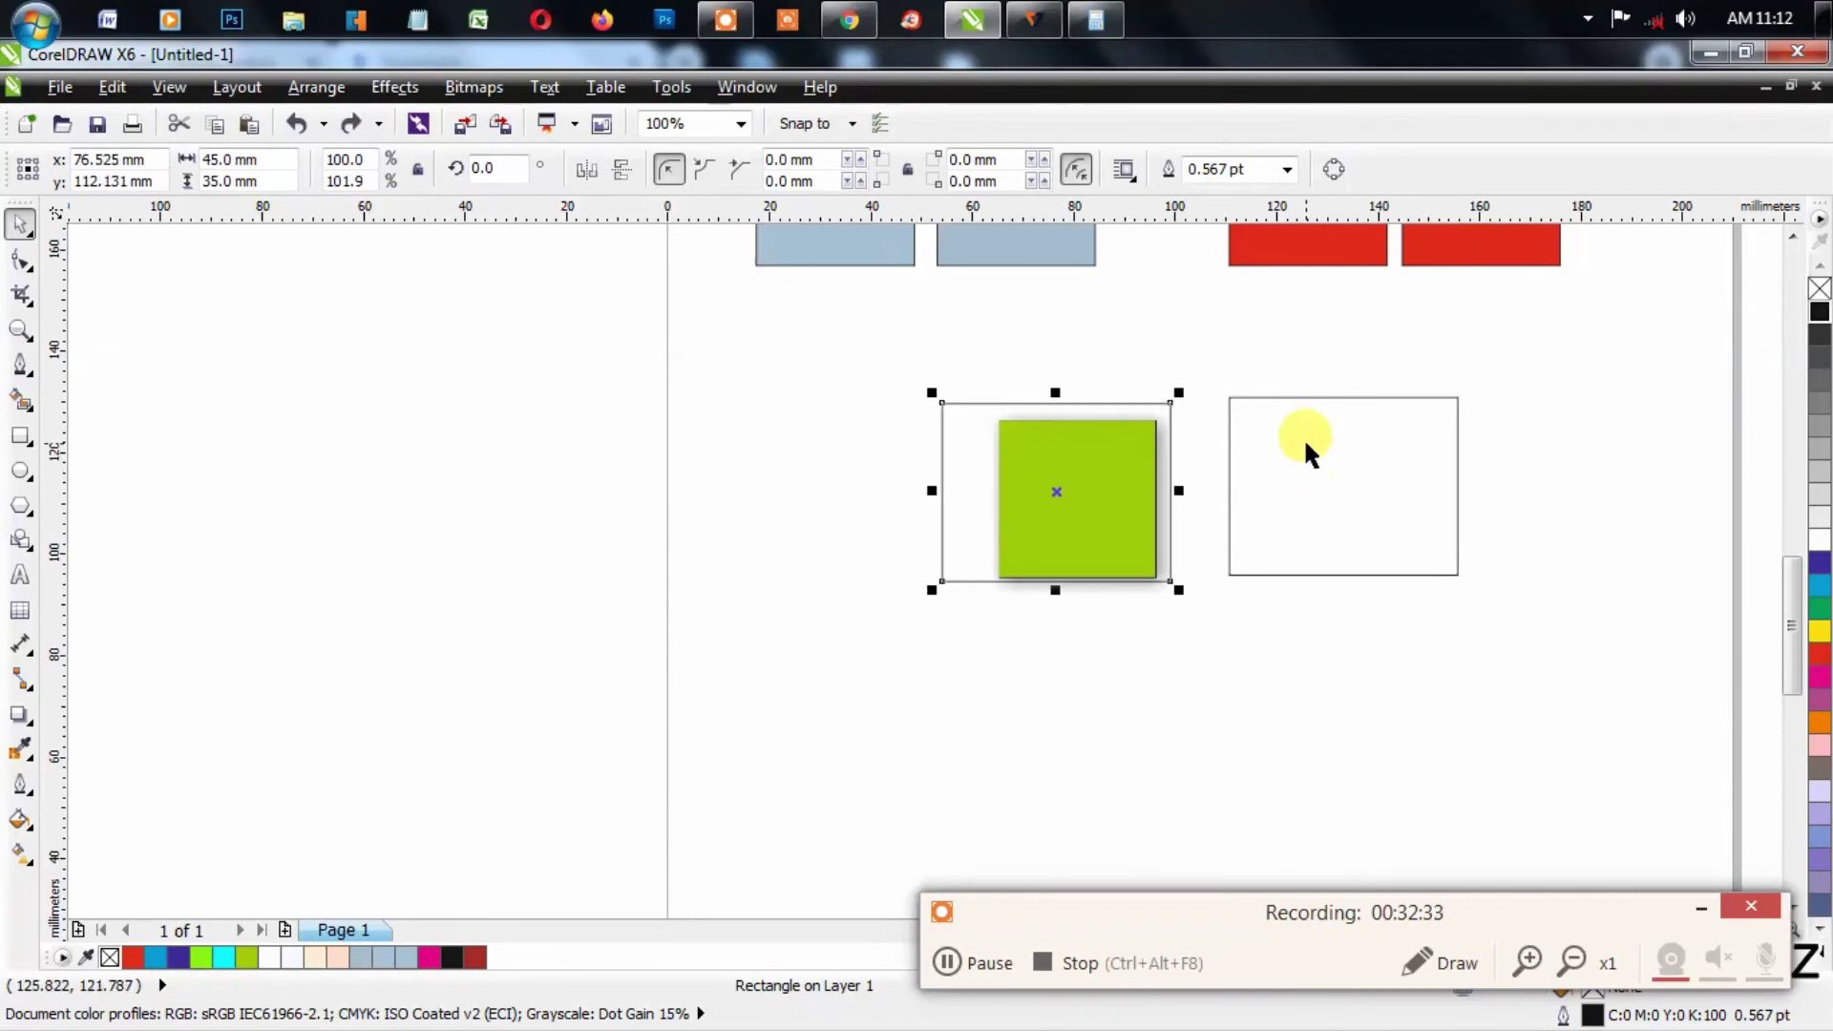
pyautogui.click(1306, 492)
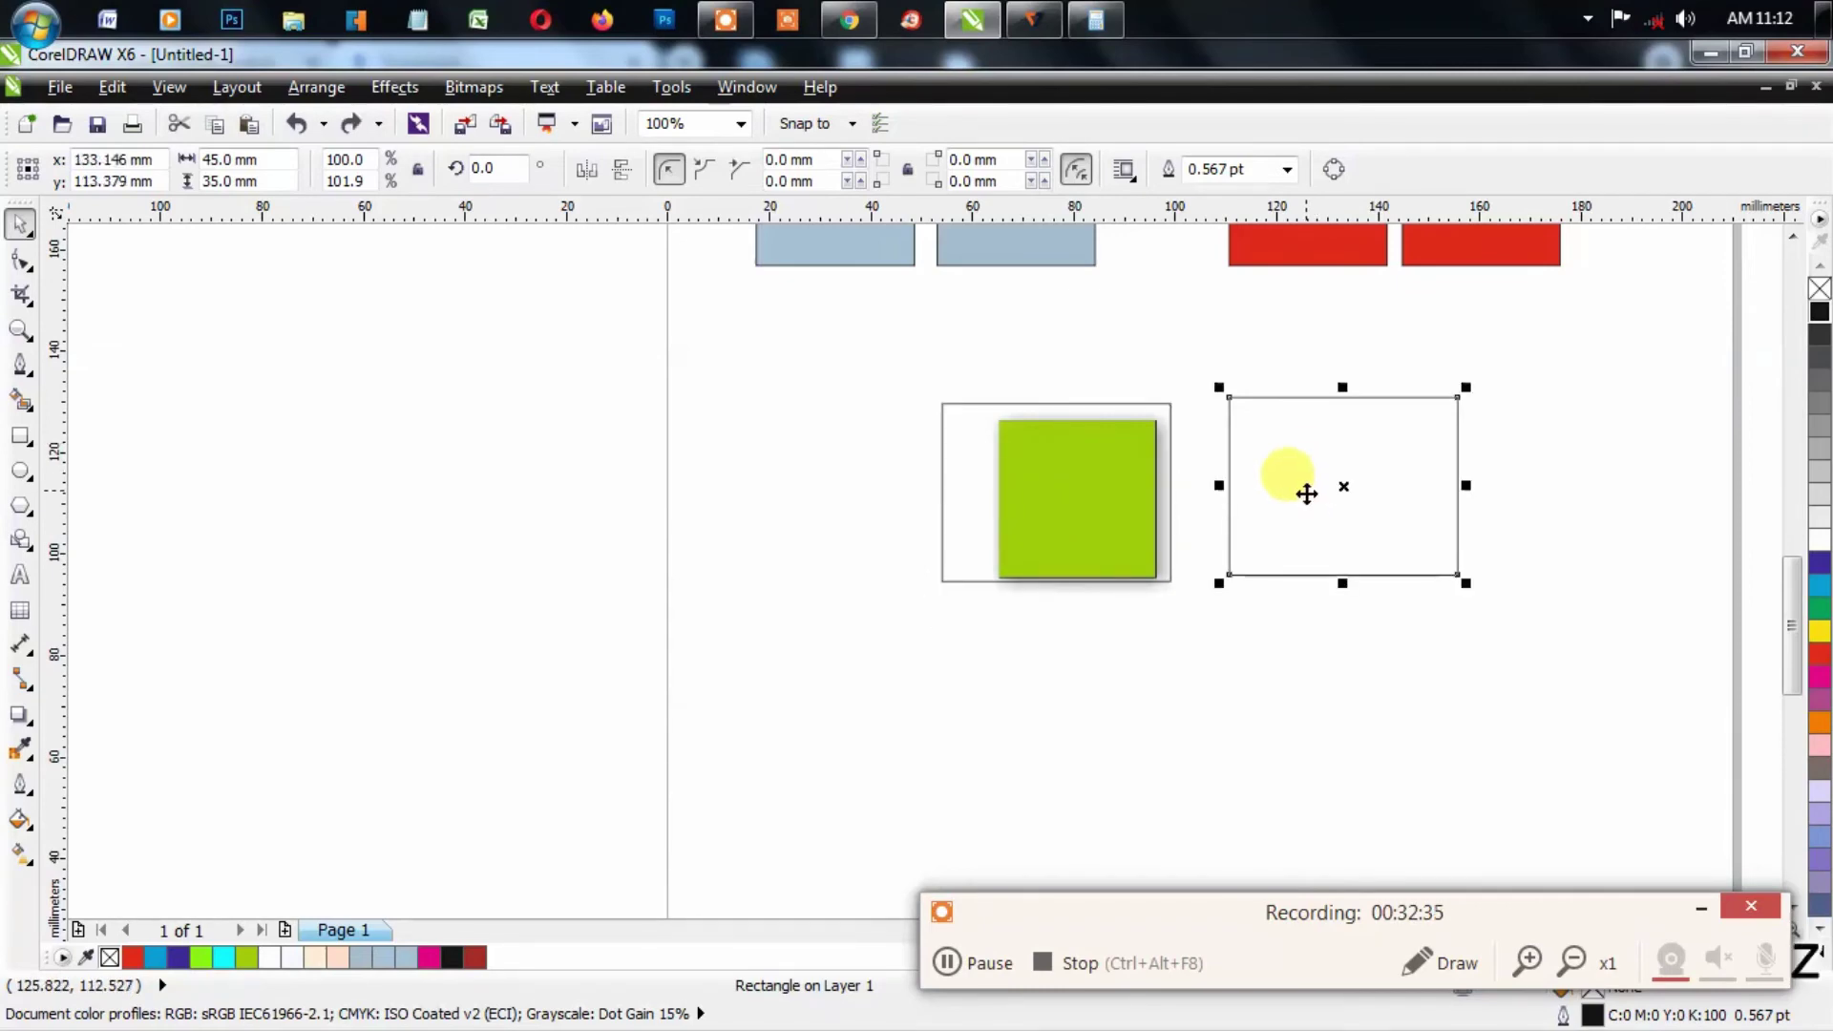
pyautogui.moveTo(1306, 491); pyautogui.dragTo(1052, 731)
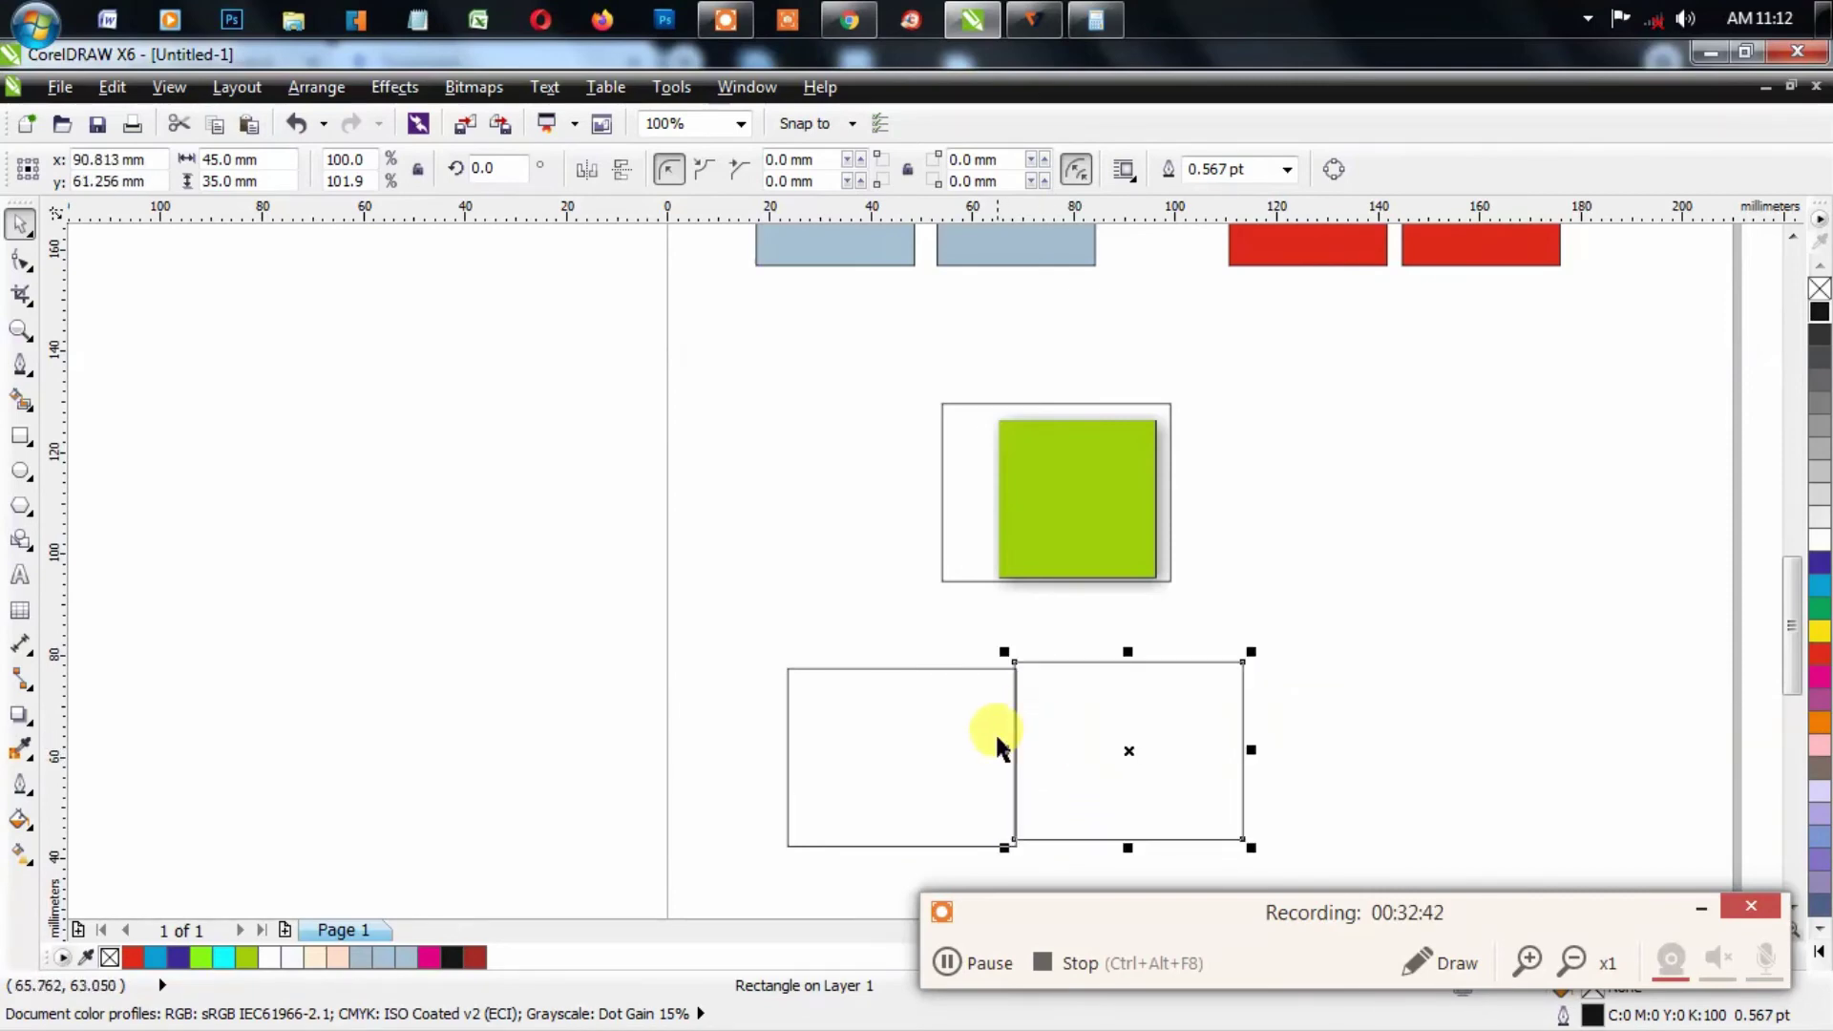
# Step: Extend the row to the right with two narrower rectangles about 22 mm wide, offset vertically with slightly overlapping edges
pyautogui.keyDown('shift'); pyautogui.click(930, 729); pyautogui.keyUp('shift')
pyautogui.moveTo(787, 757); pyautogui.dragTo(1451, 804)
pyautogui.scroll(-2, 1158, 777)
pyautogui.click(908, 720)
pyautogui.scroll(2, 1187, 642)
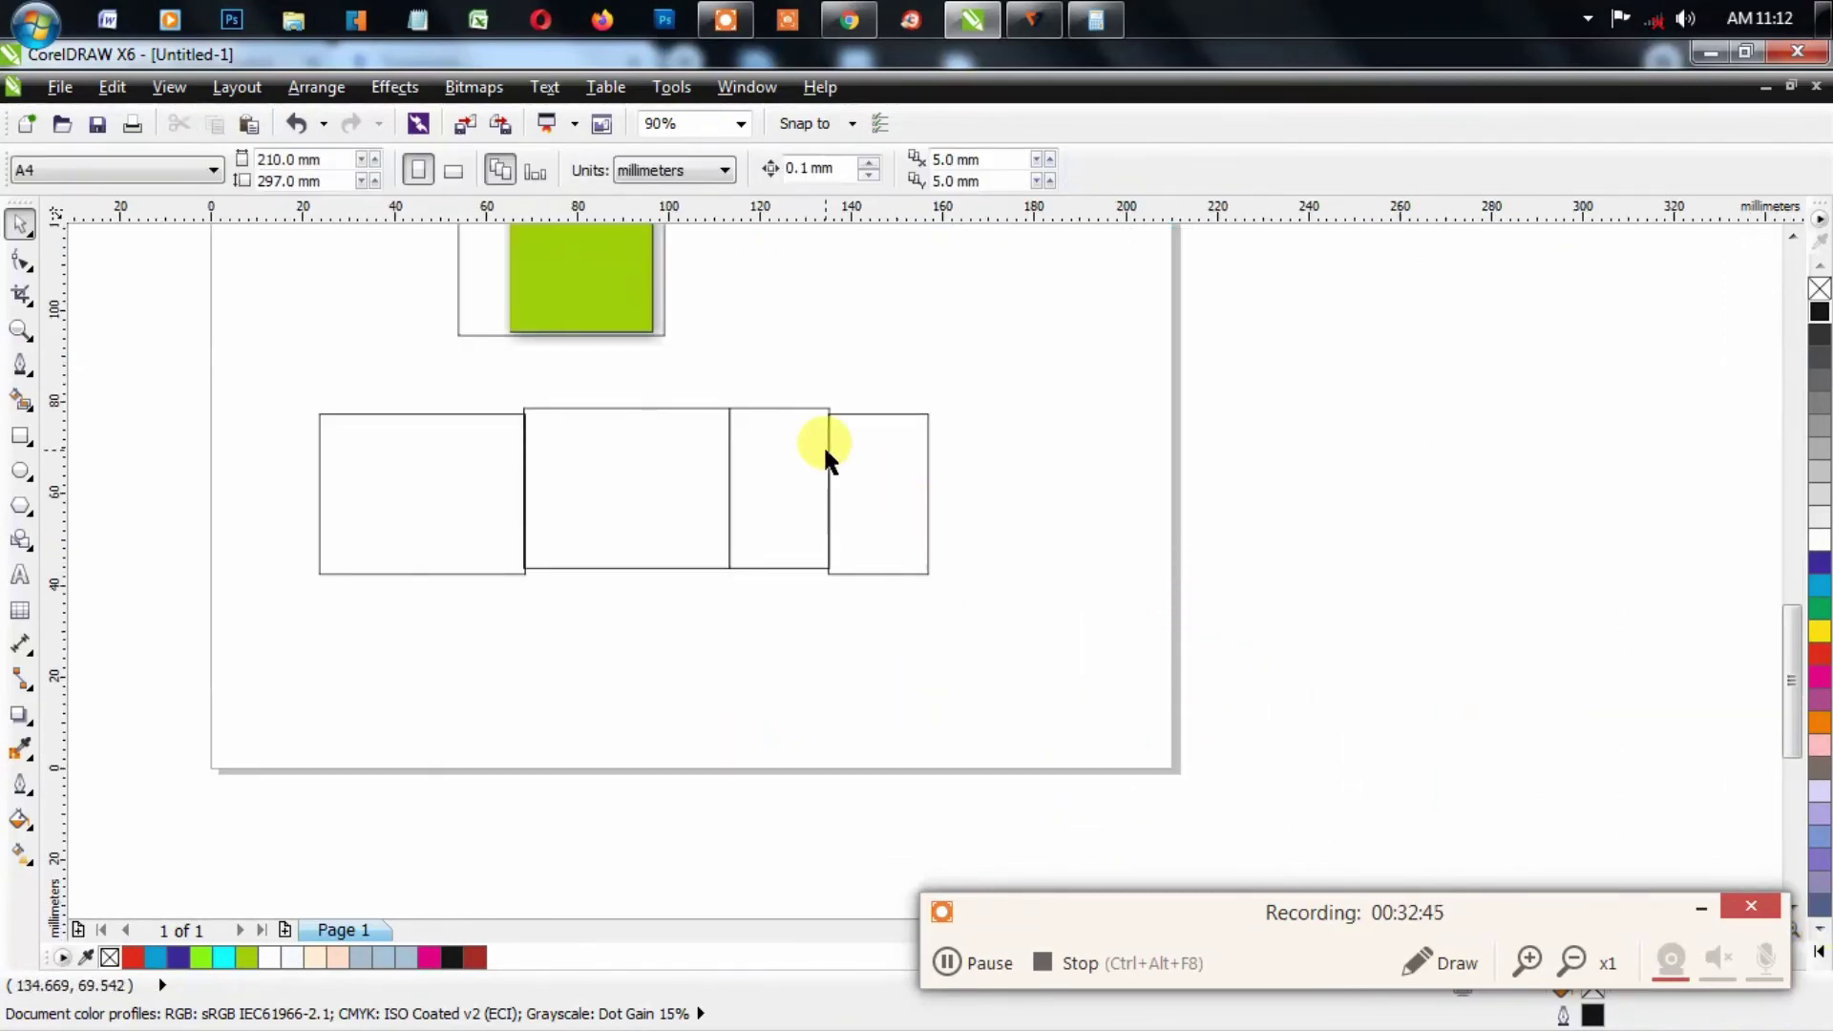
pyautogui.moveTo(826, 442); pyautogui.dragTo(827, 448)
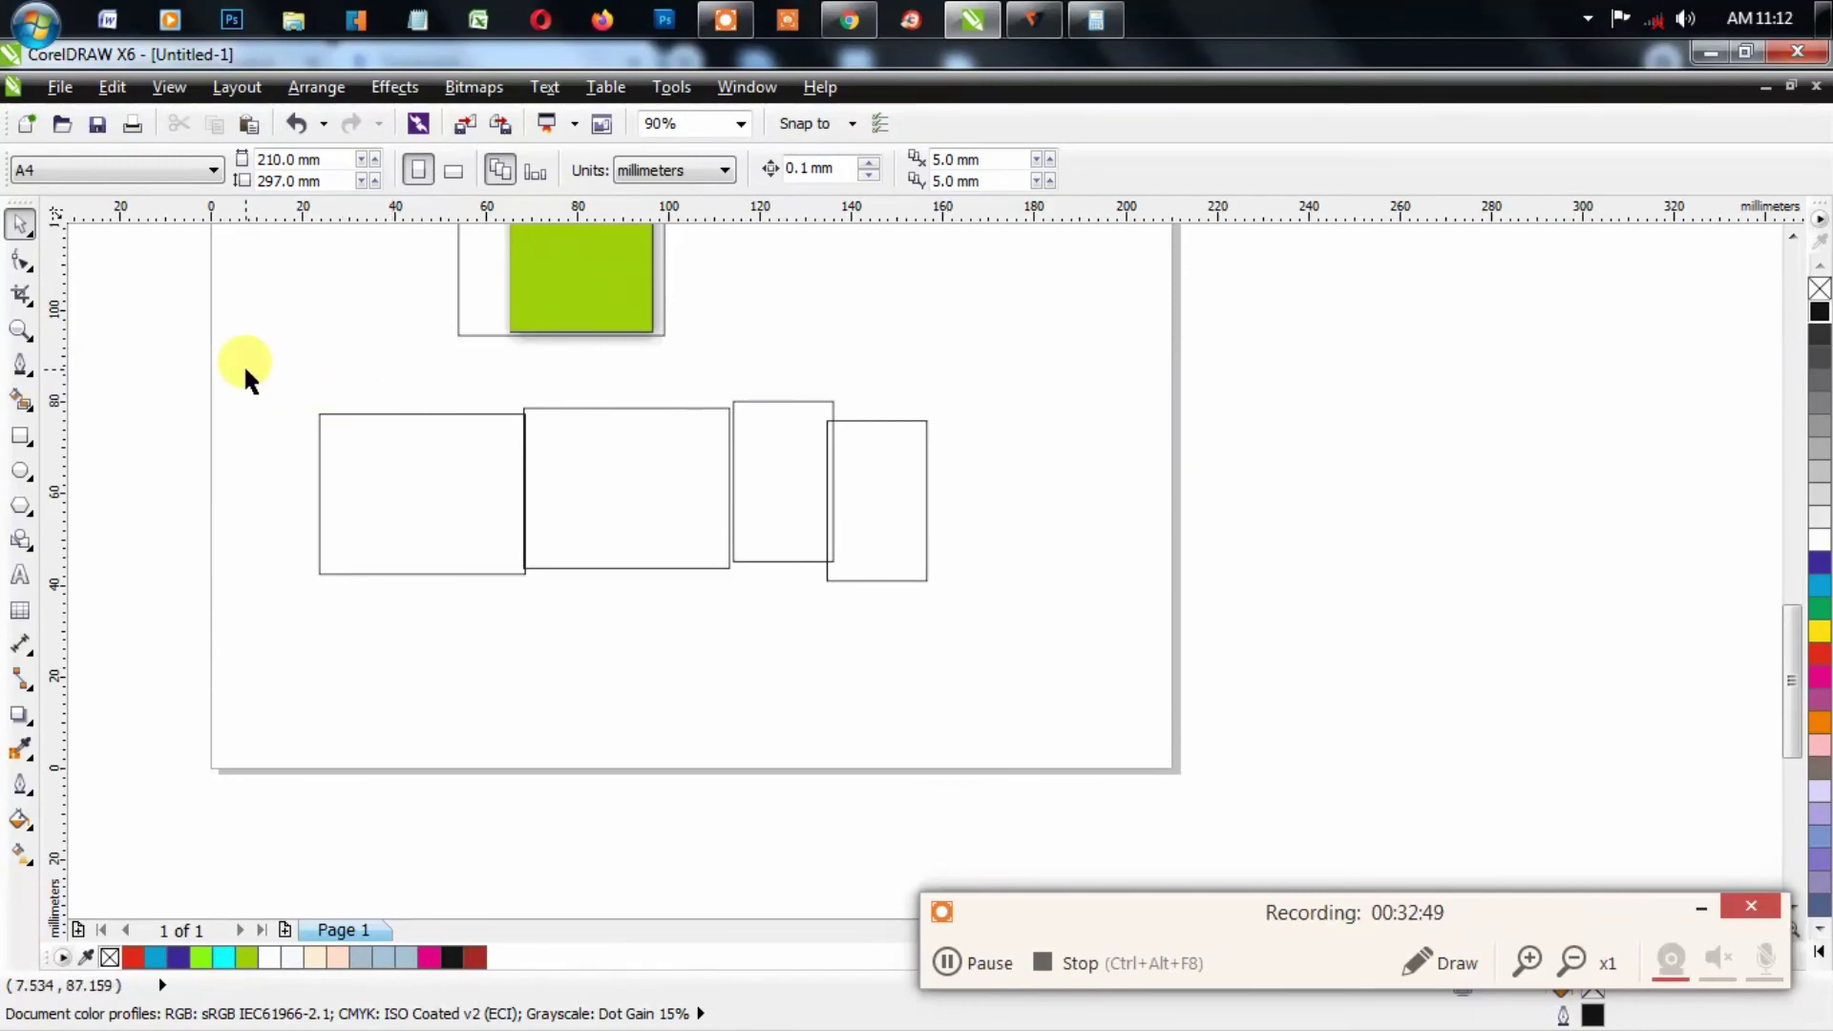
# Step: Try bottom-aligning all four rectangles in the row, and undo the alignment
pyautogui.moveTo(244, 371); pyautogui.dragTo(1075, 661)
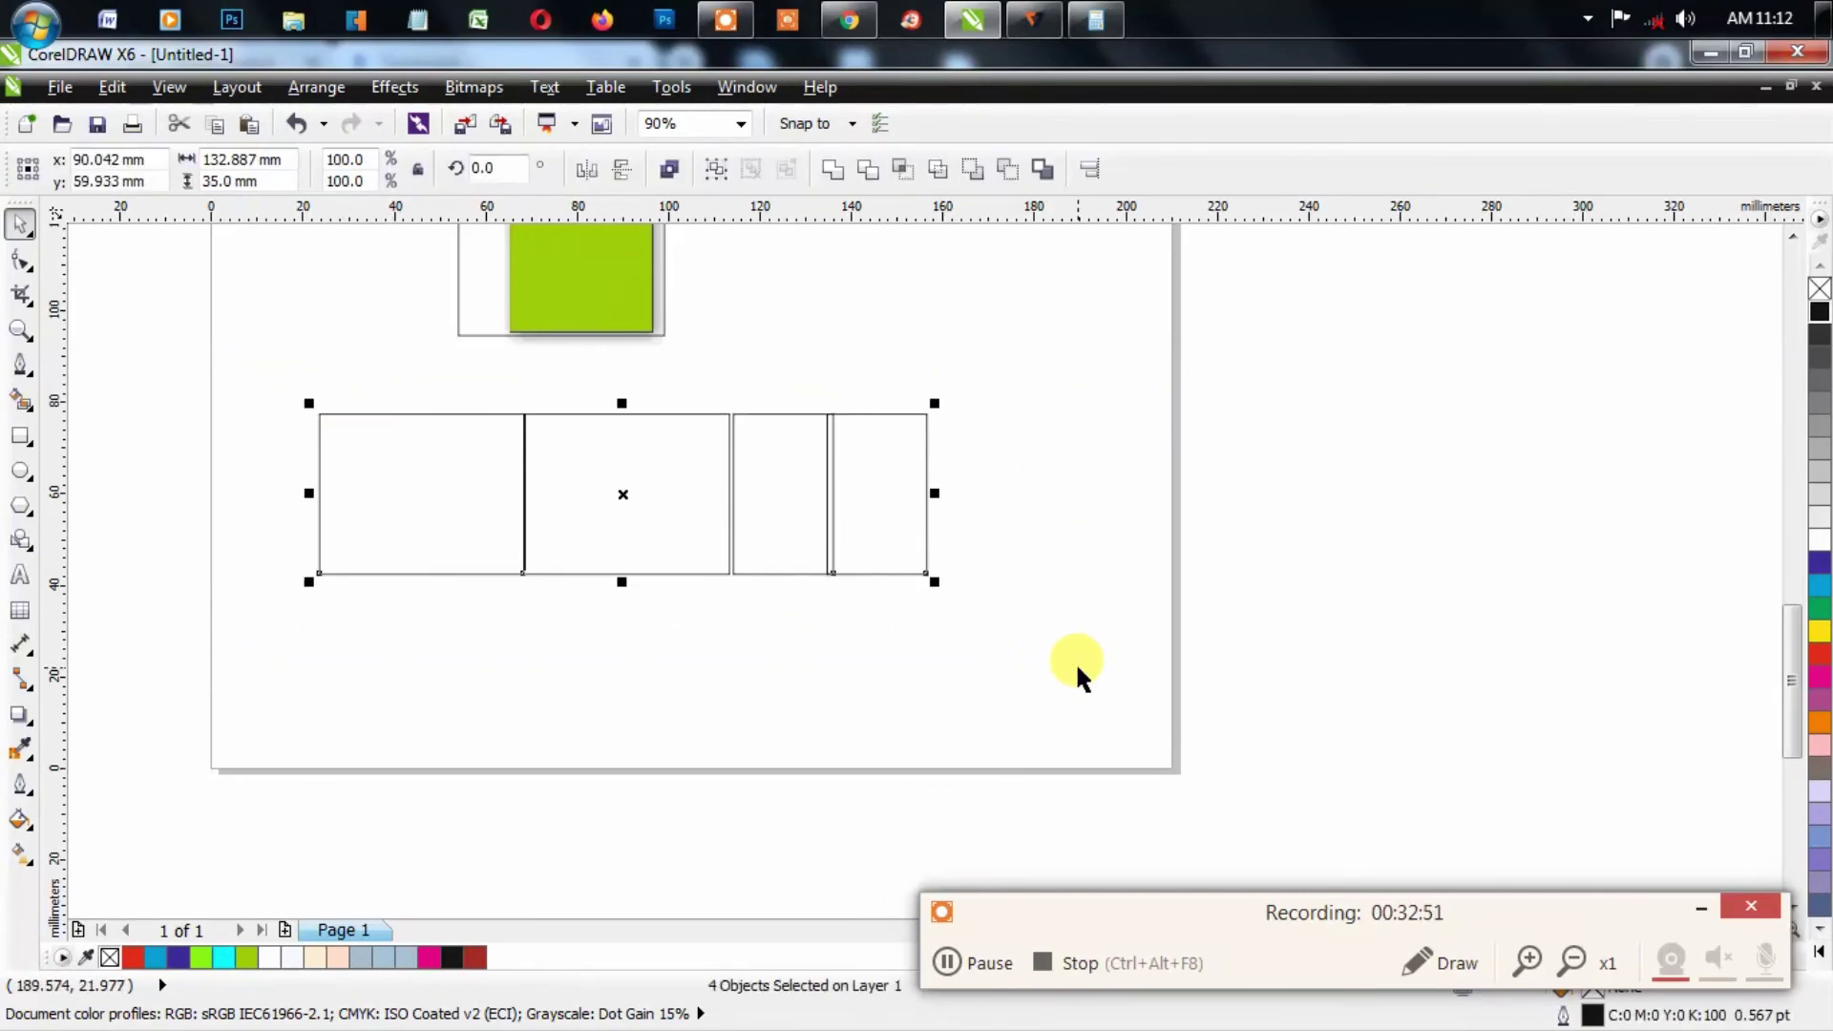
pyautogui.hotkey('ctrl', 'z')
pyautogui.click(1075, 662)
# Step: Inspect how the edges and corners of the first two rectangles in the row overlap and misalign
pyautogui.press('F2')
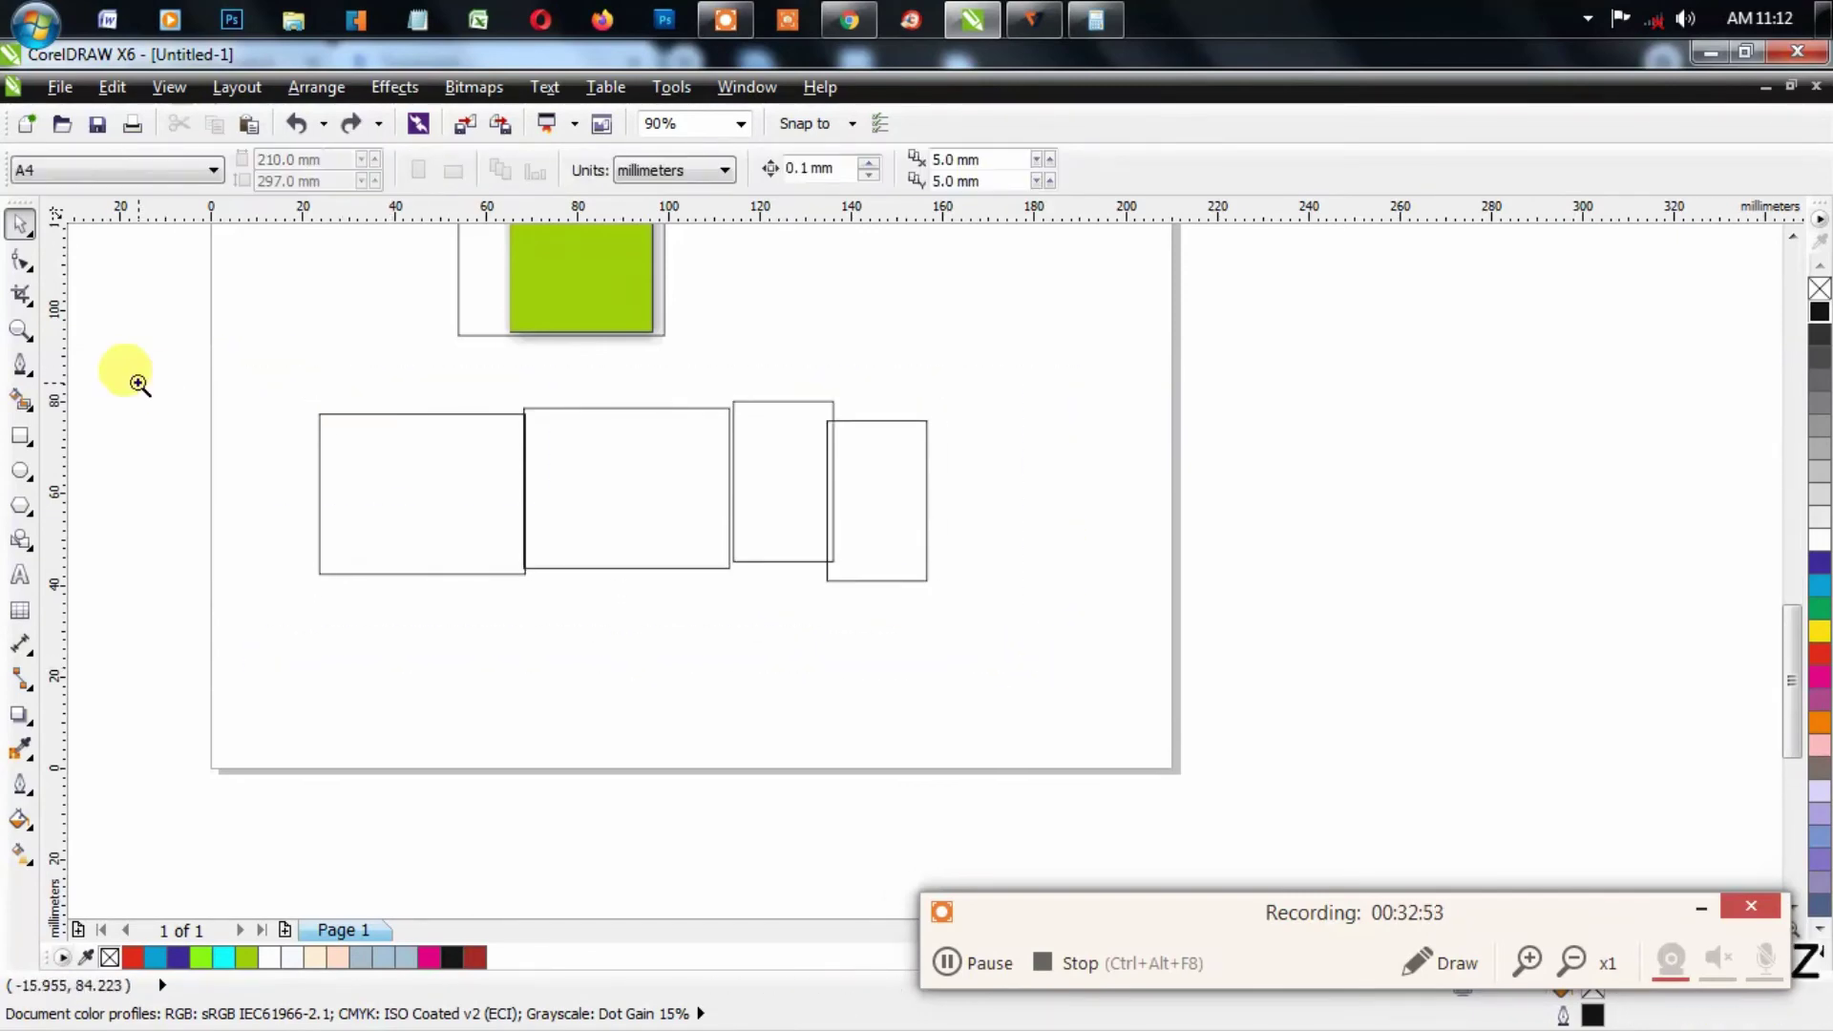
pyautogui.moveTo(188, 356); pyautogui.dragTo(973, 592)
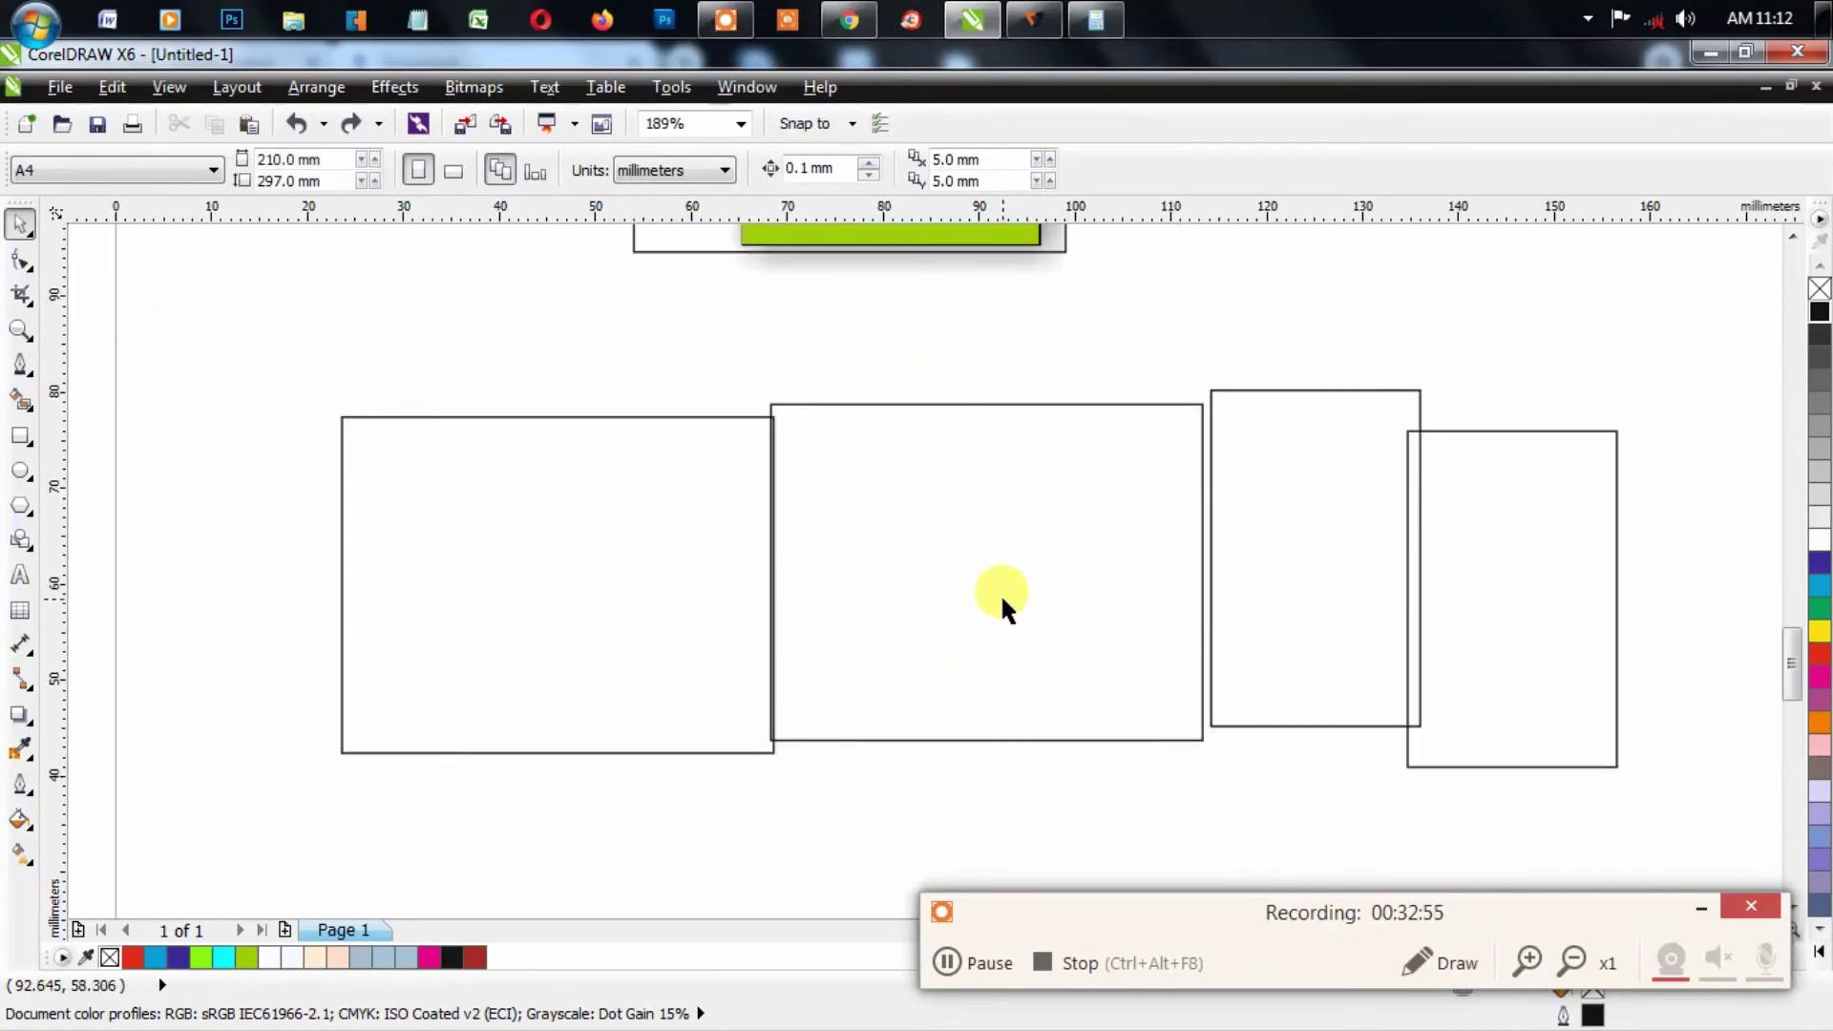
pyautogui.click(1000, 593)
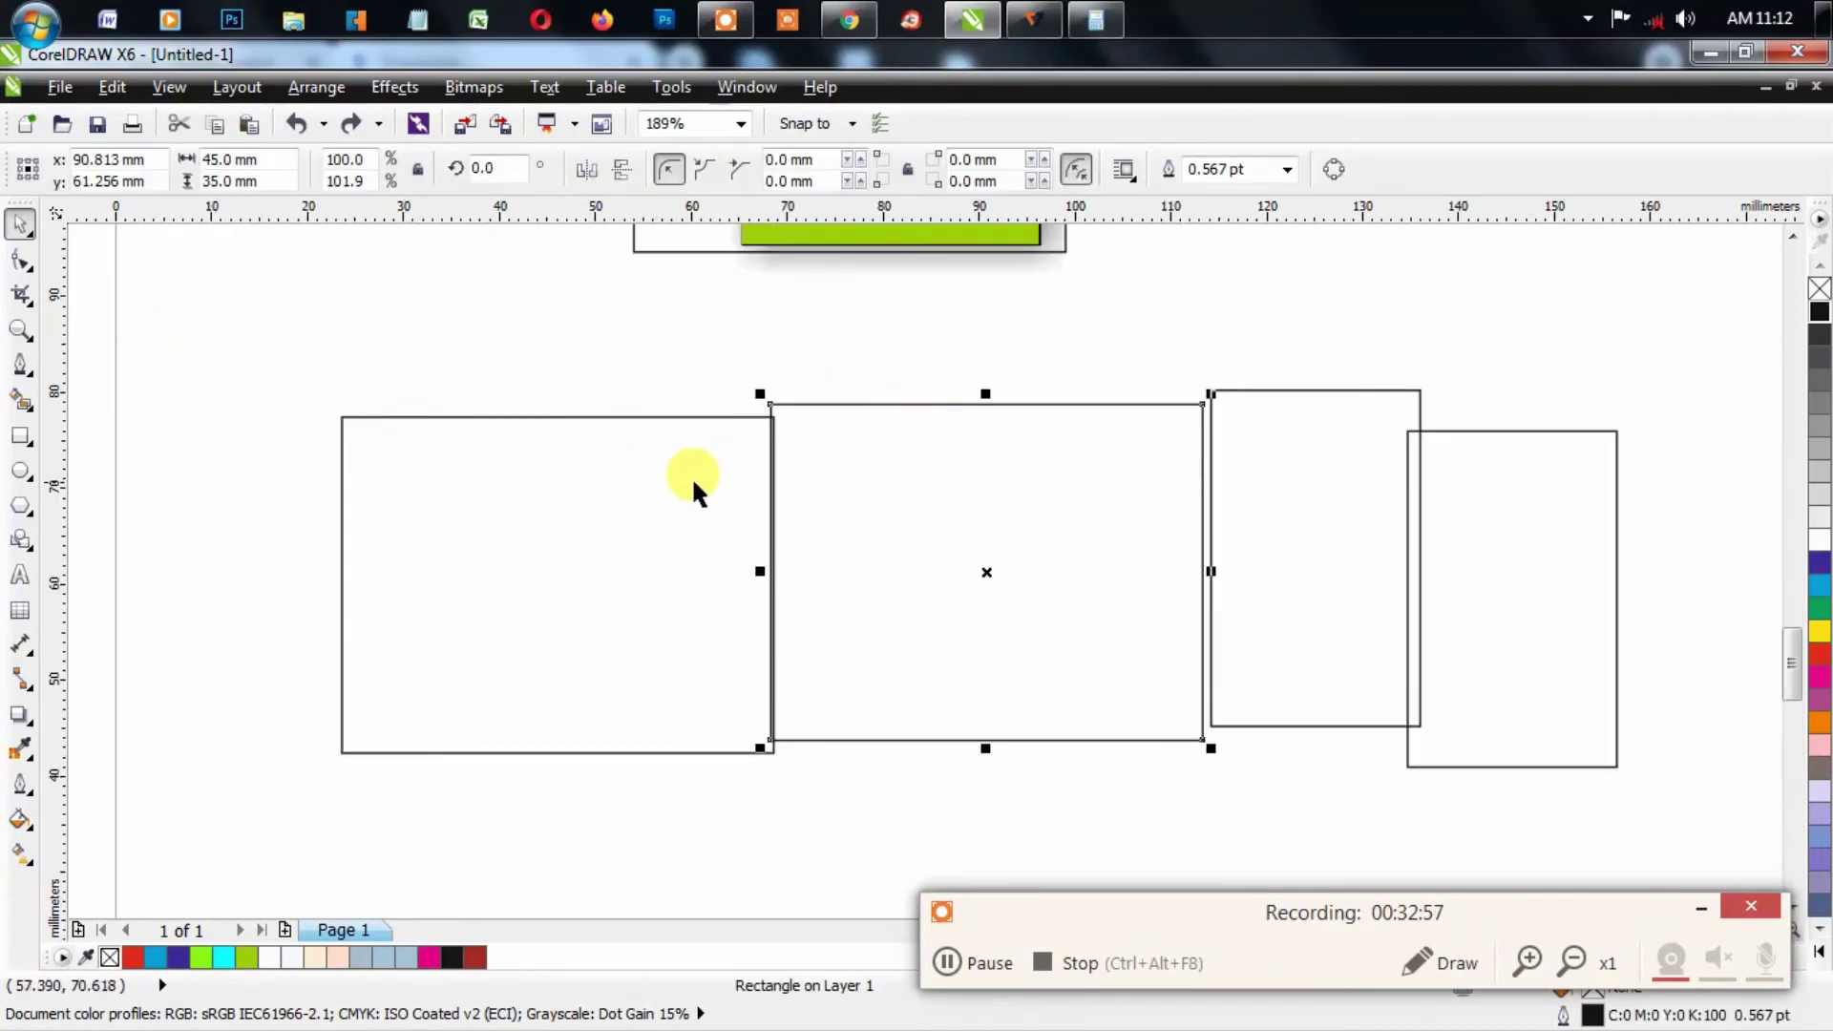
pyautogui.click(751, 419)
pyautogui.press('F2')
pyautogui.moveTo(725, 398); pyautogui.dragTo(811, 464)
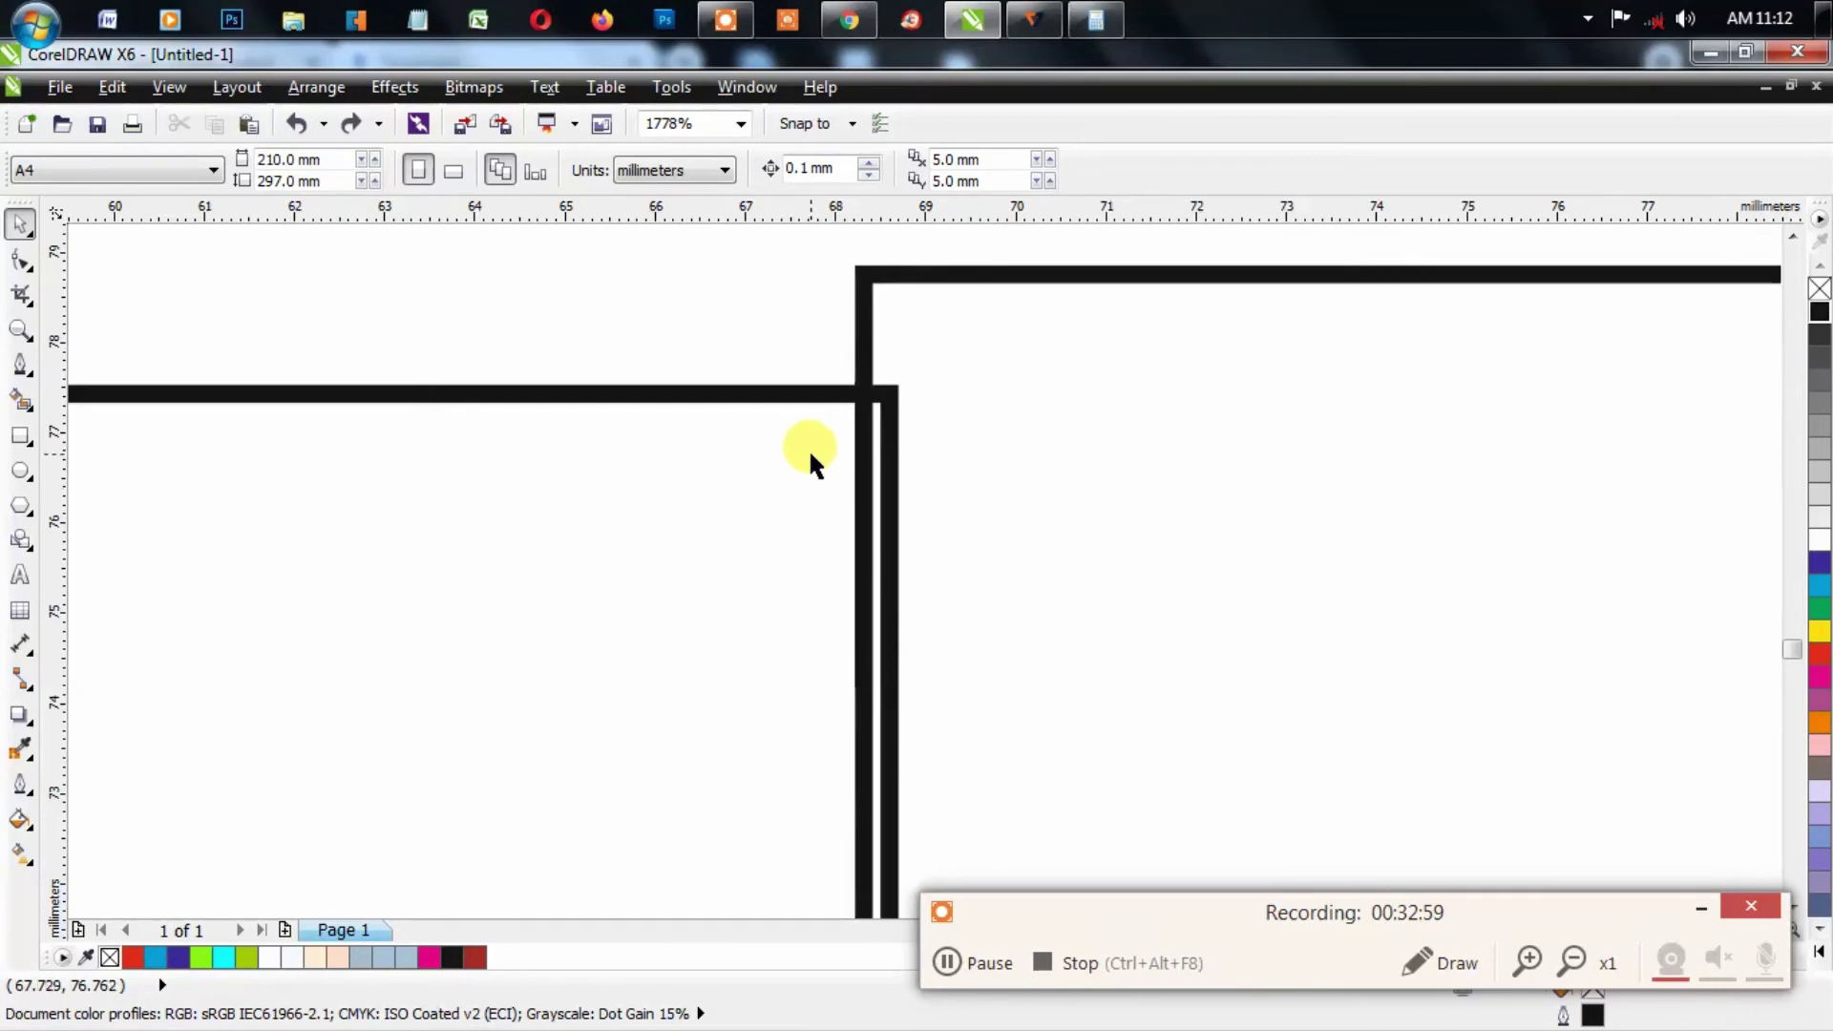
pyautogui.scroll(-4, 853, 438)
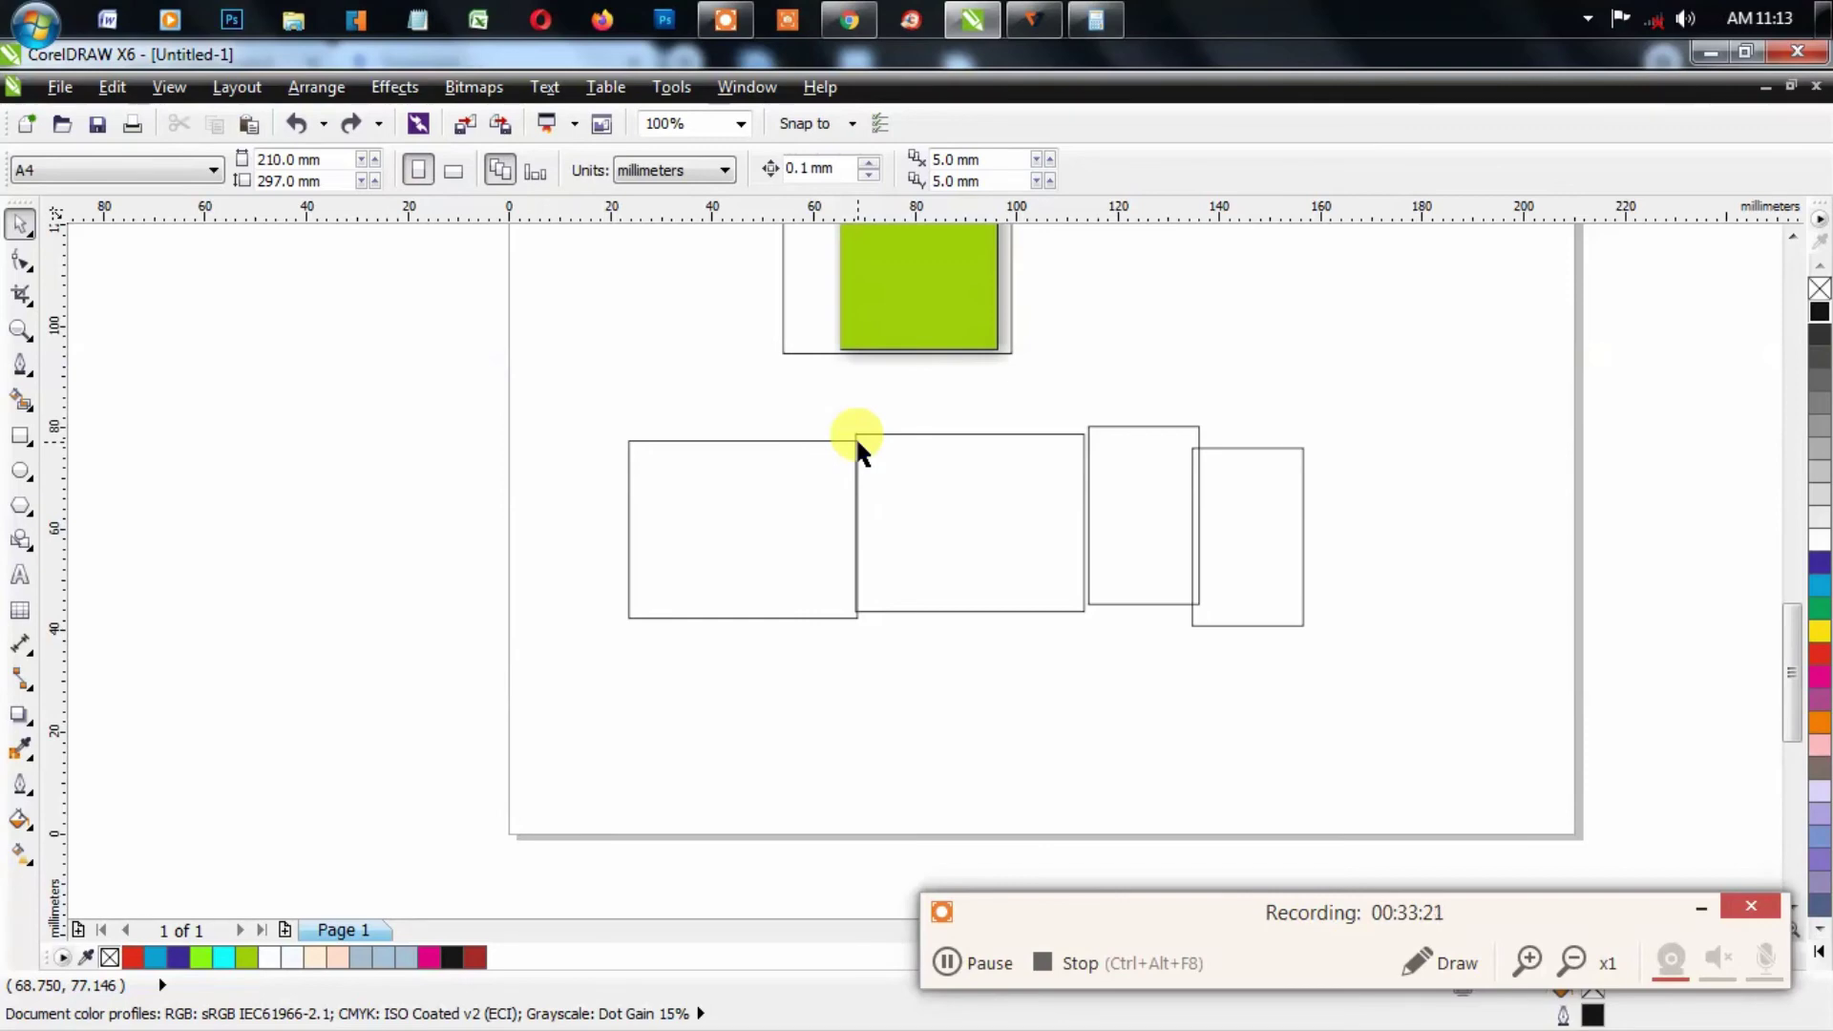
# Step: Place a text dot in Arial left of the row of rectangles and reduce its size to 2 pt
pyautogui.click(19, 574)
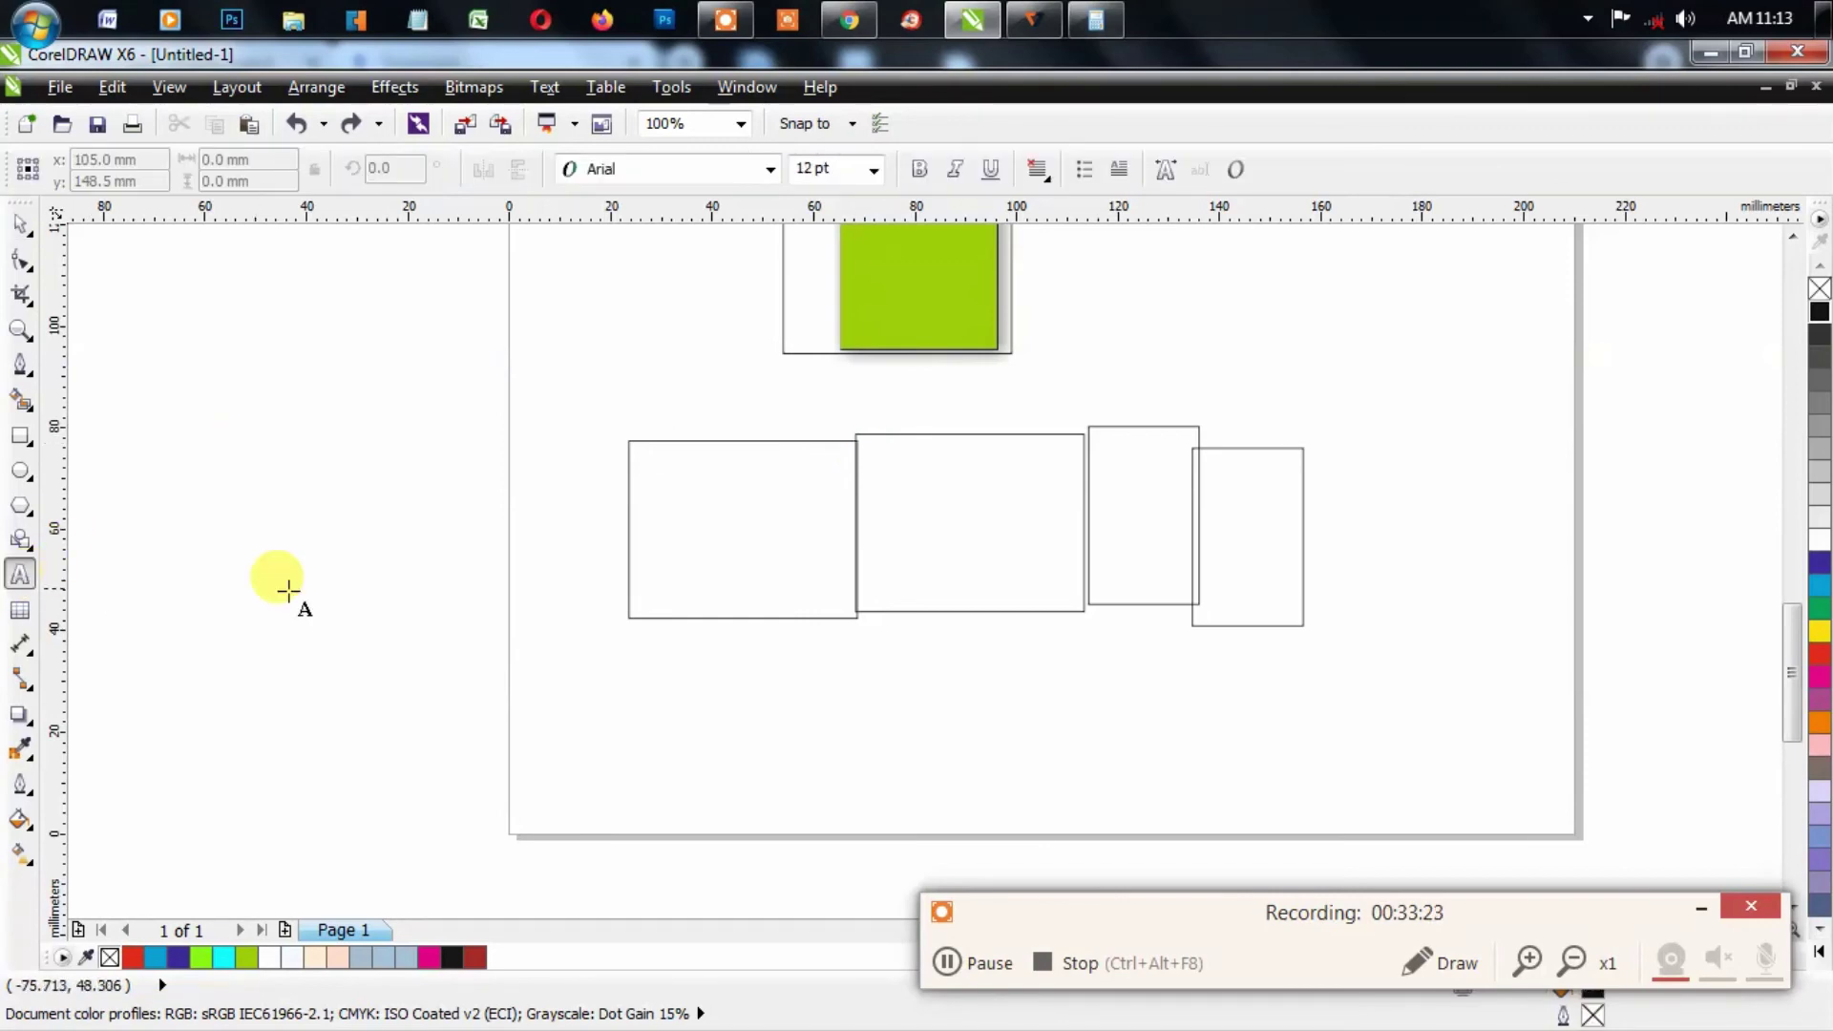
pyautogui.click(561, 613)
pyautogui.press('Escape')
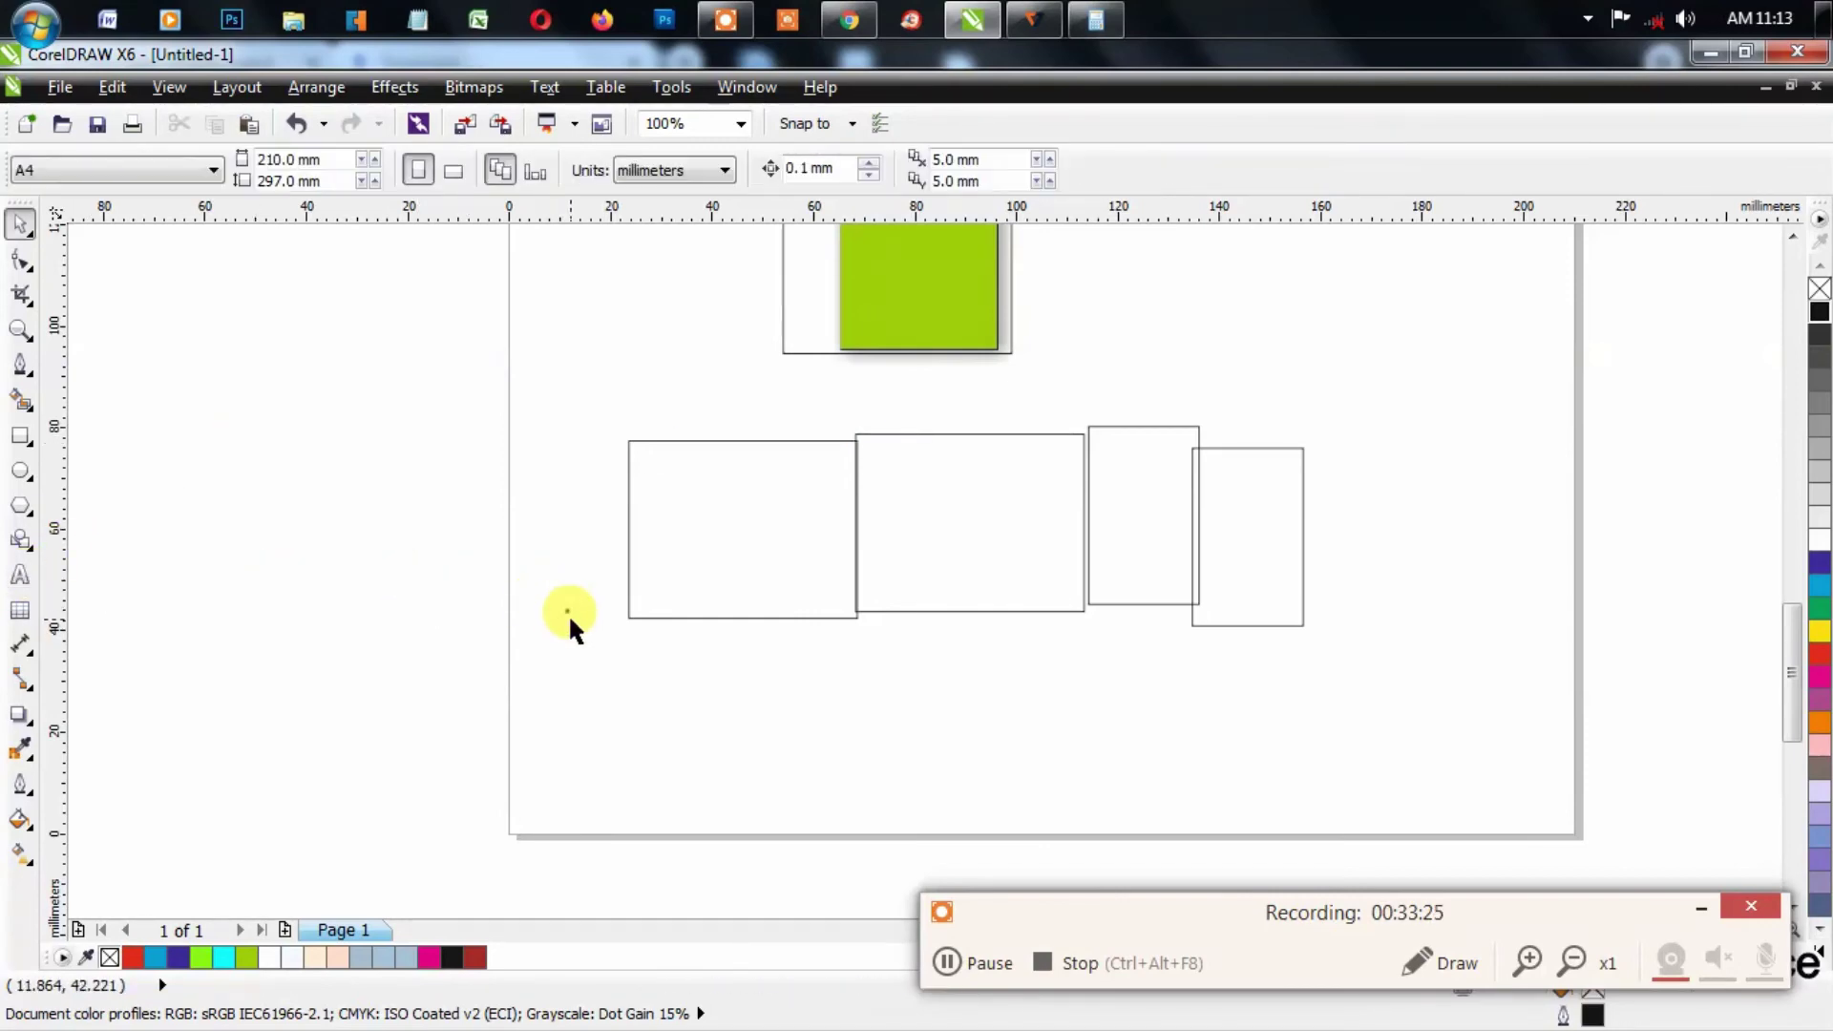
pyautogui.click(569, 605)
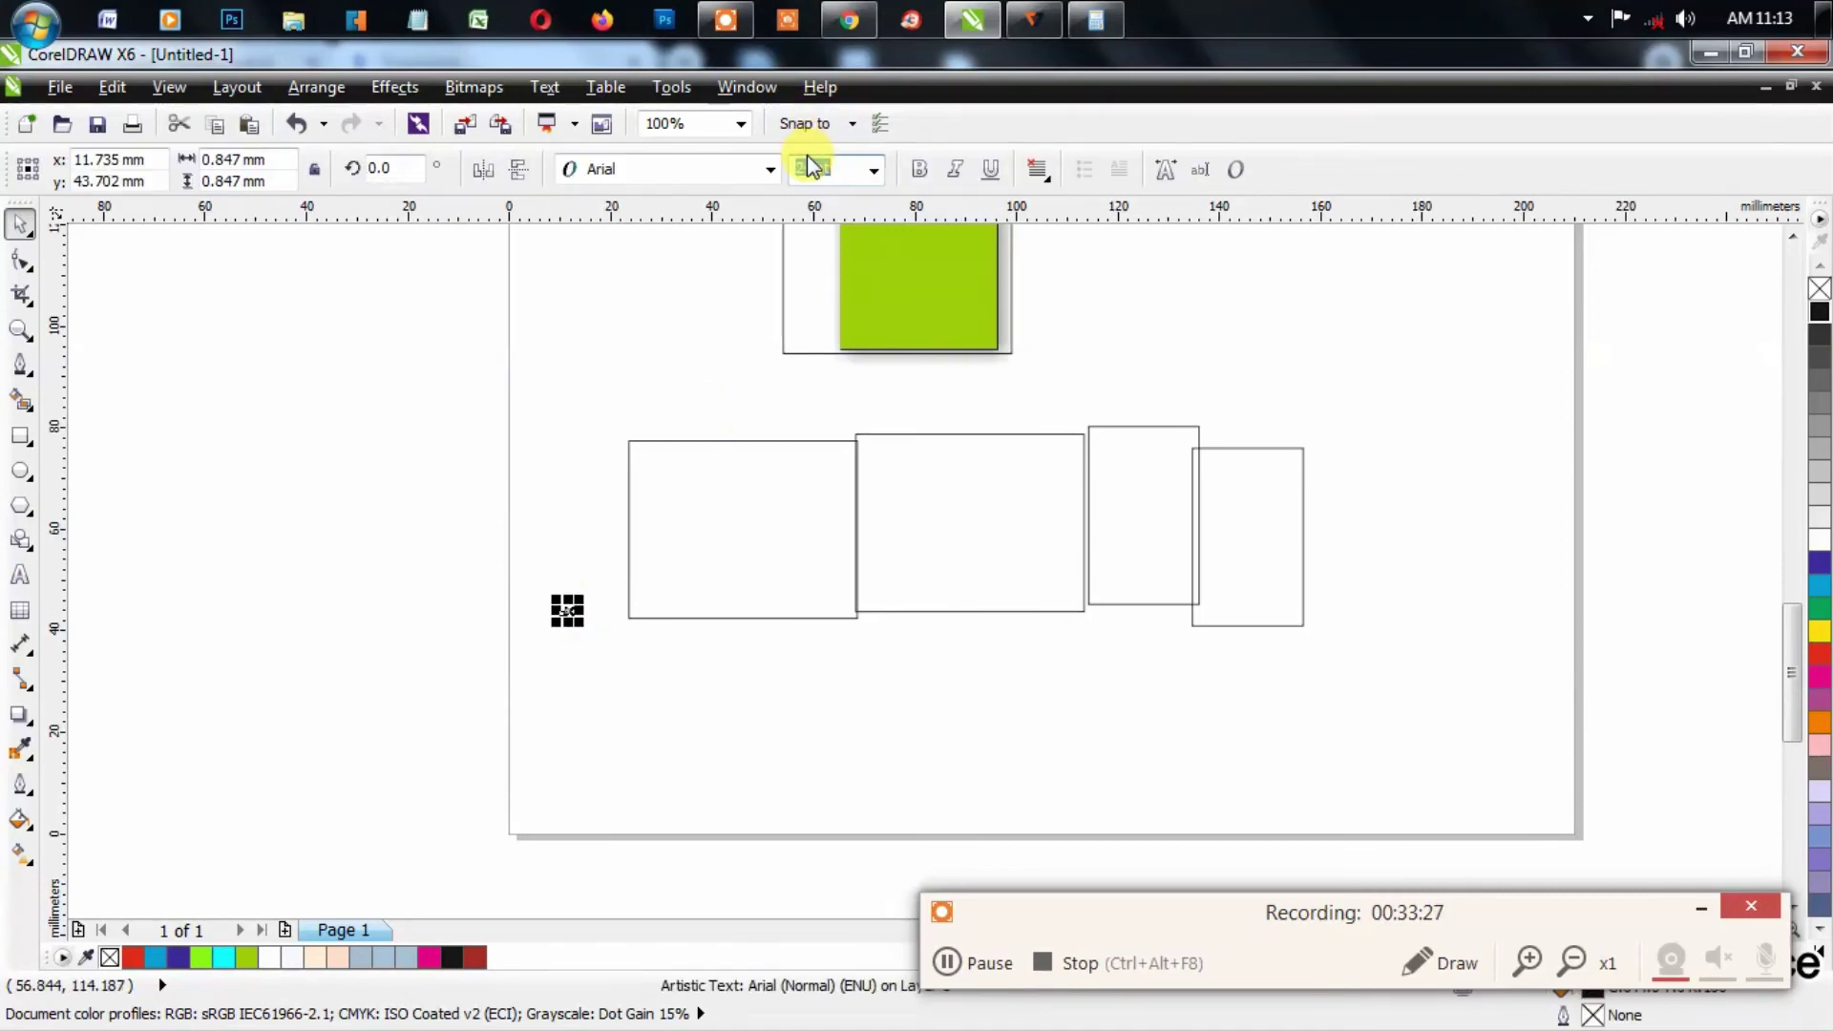
pyautogui.press('Escape')
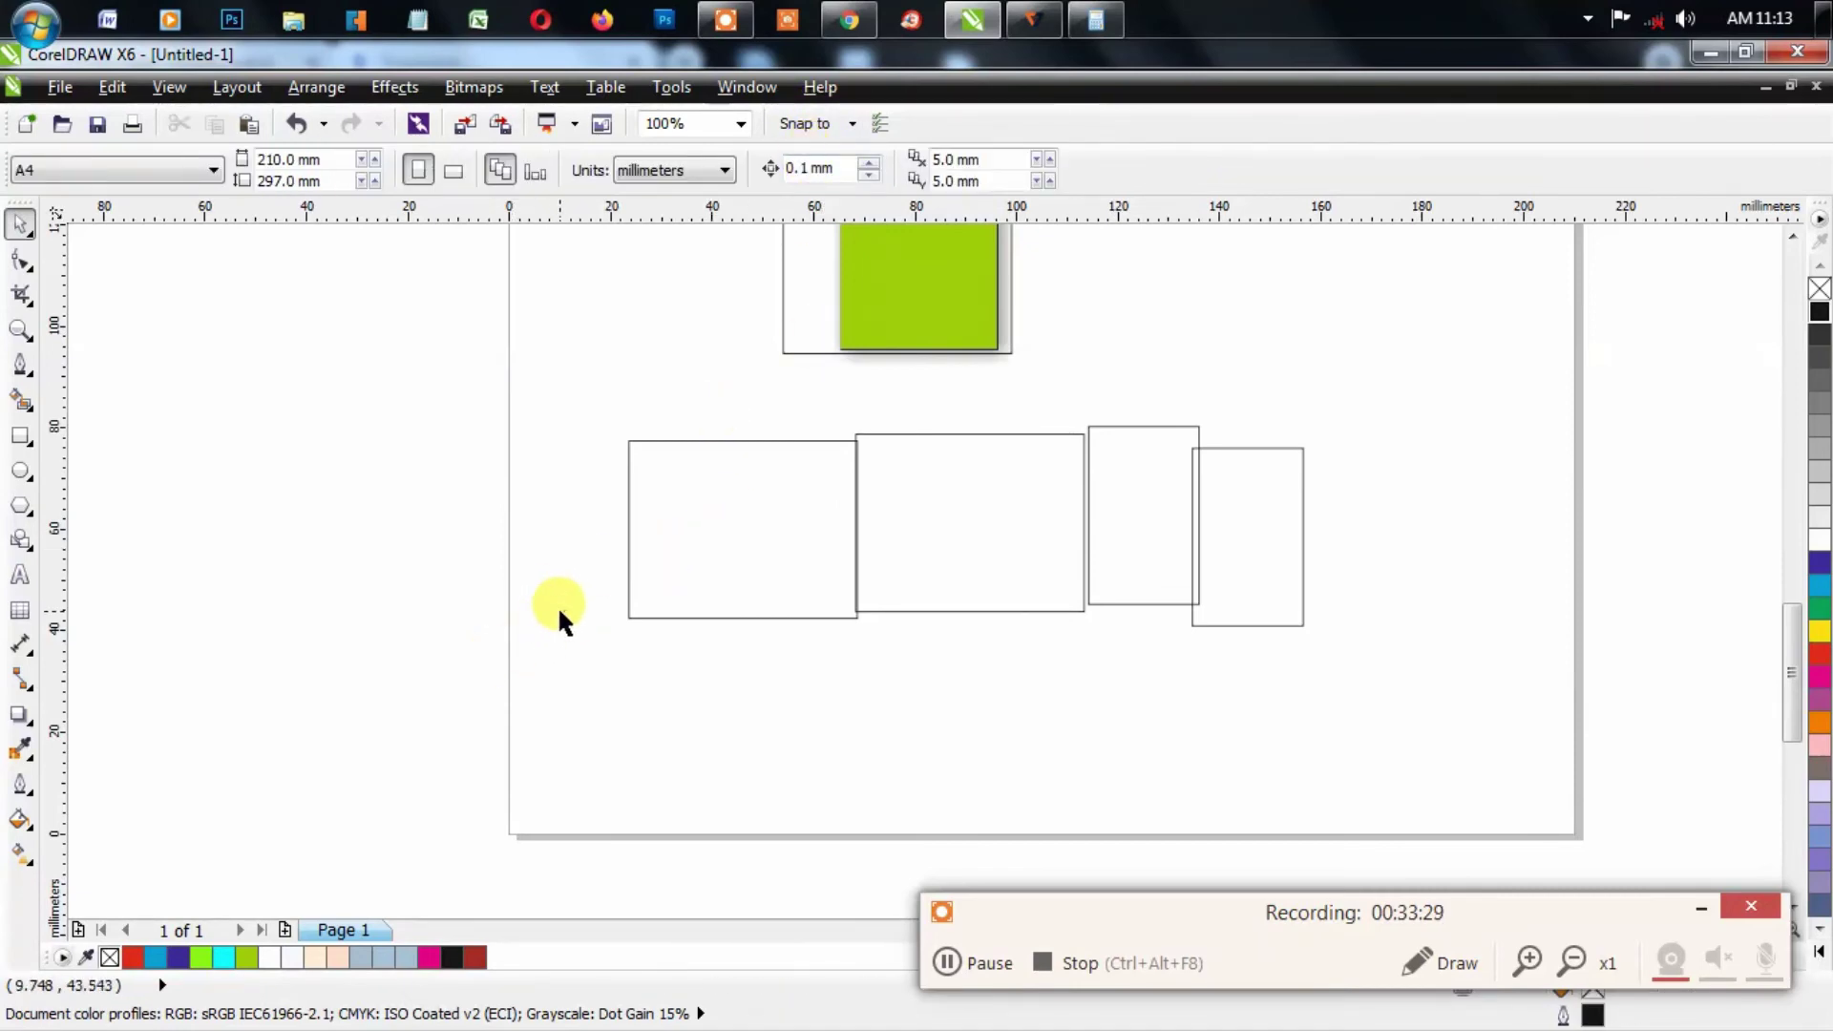
pyautogui.moveTo(560, 605); pyautogui.dragTo(270, 483)
pyautogui.hotkey('shift', 'F4')
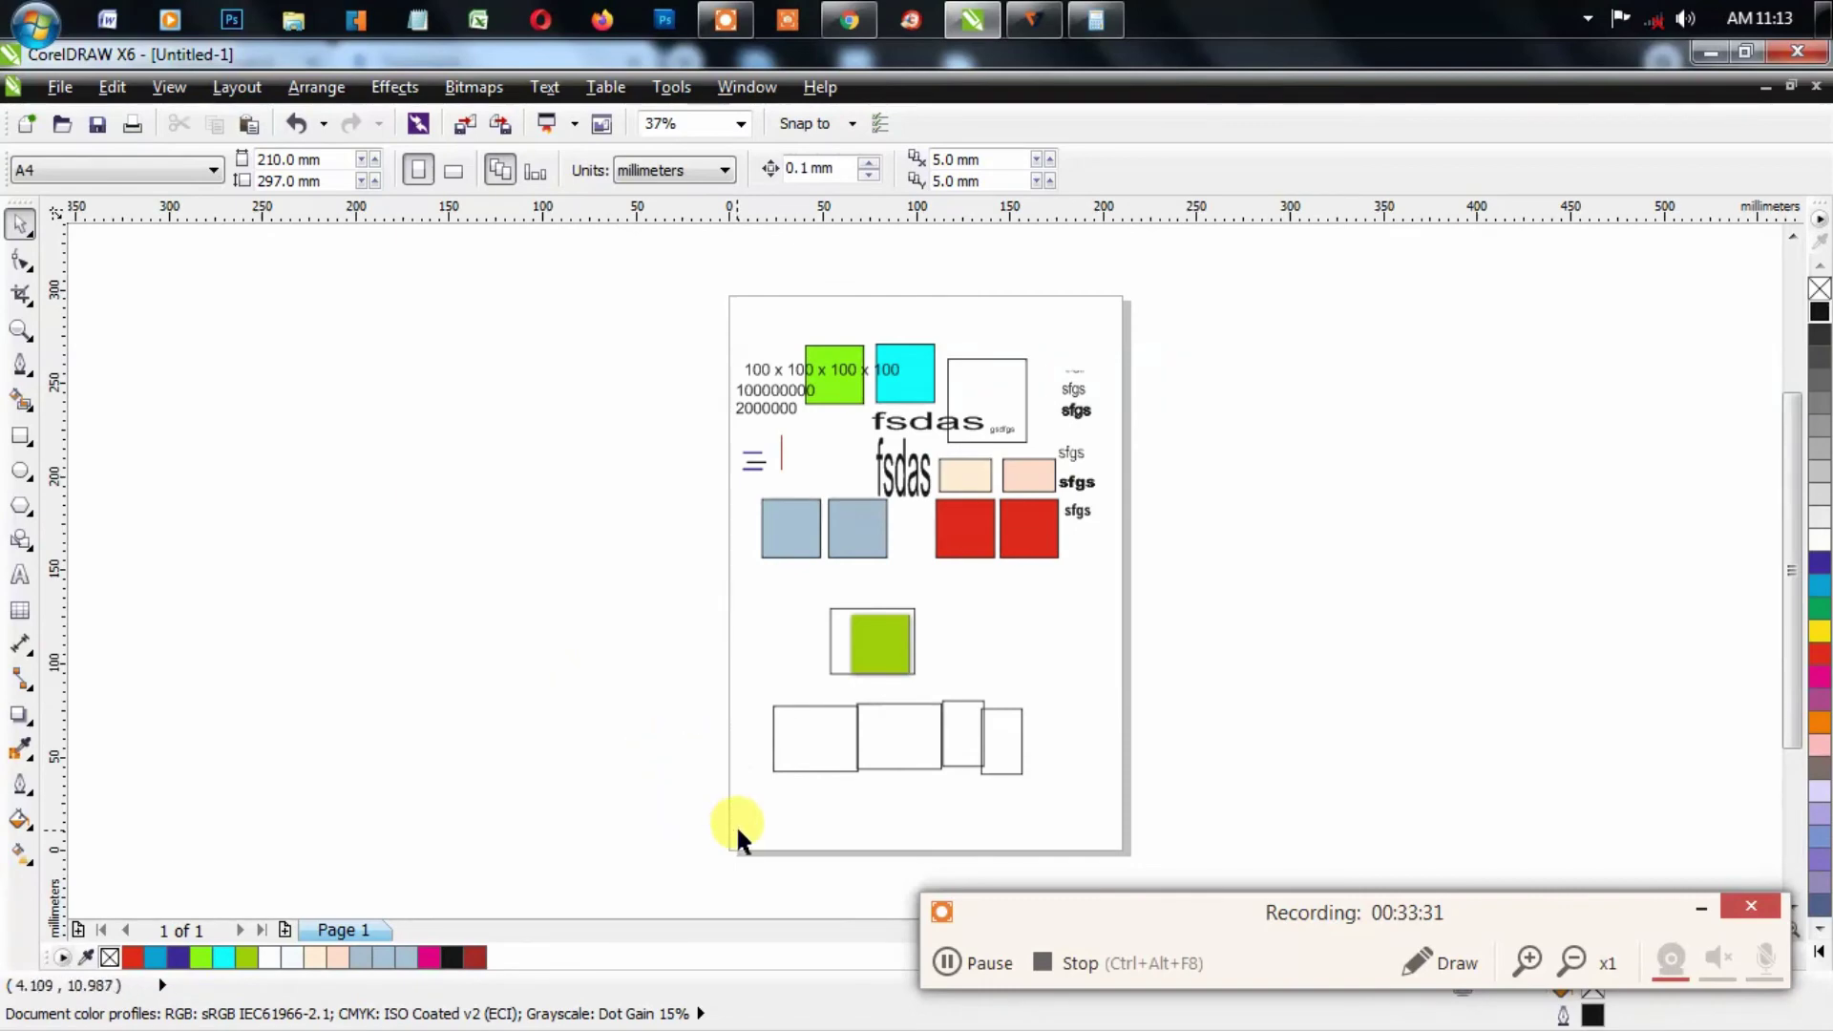
# Step: Replace the two narrow rectangles with one rectangle about 54 × 64 mm, and leave the tiny dot outside its lower right corner
pyautogui.moveTo(713, 731); pyautogui.dragTo(1081, 833)
pyautogui.click(998, 719)
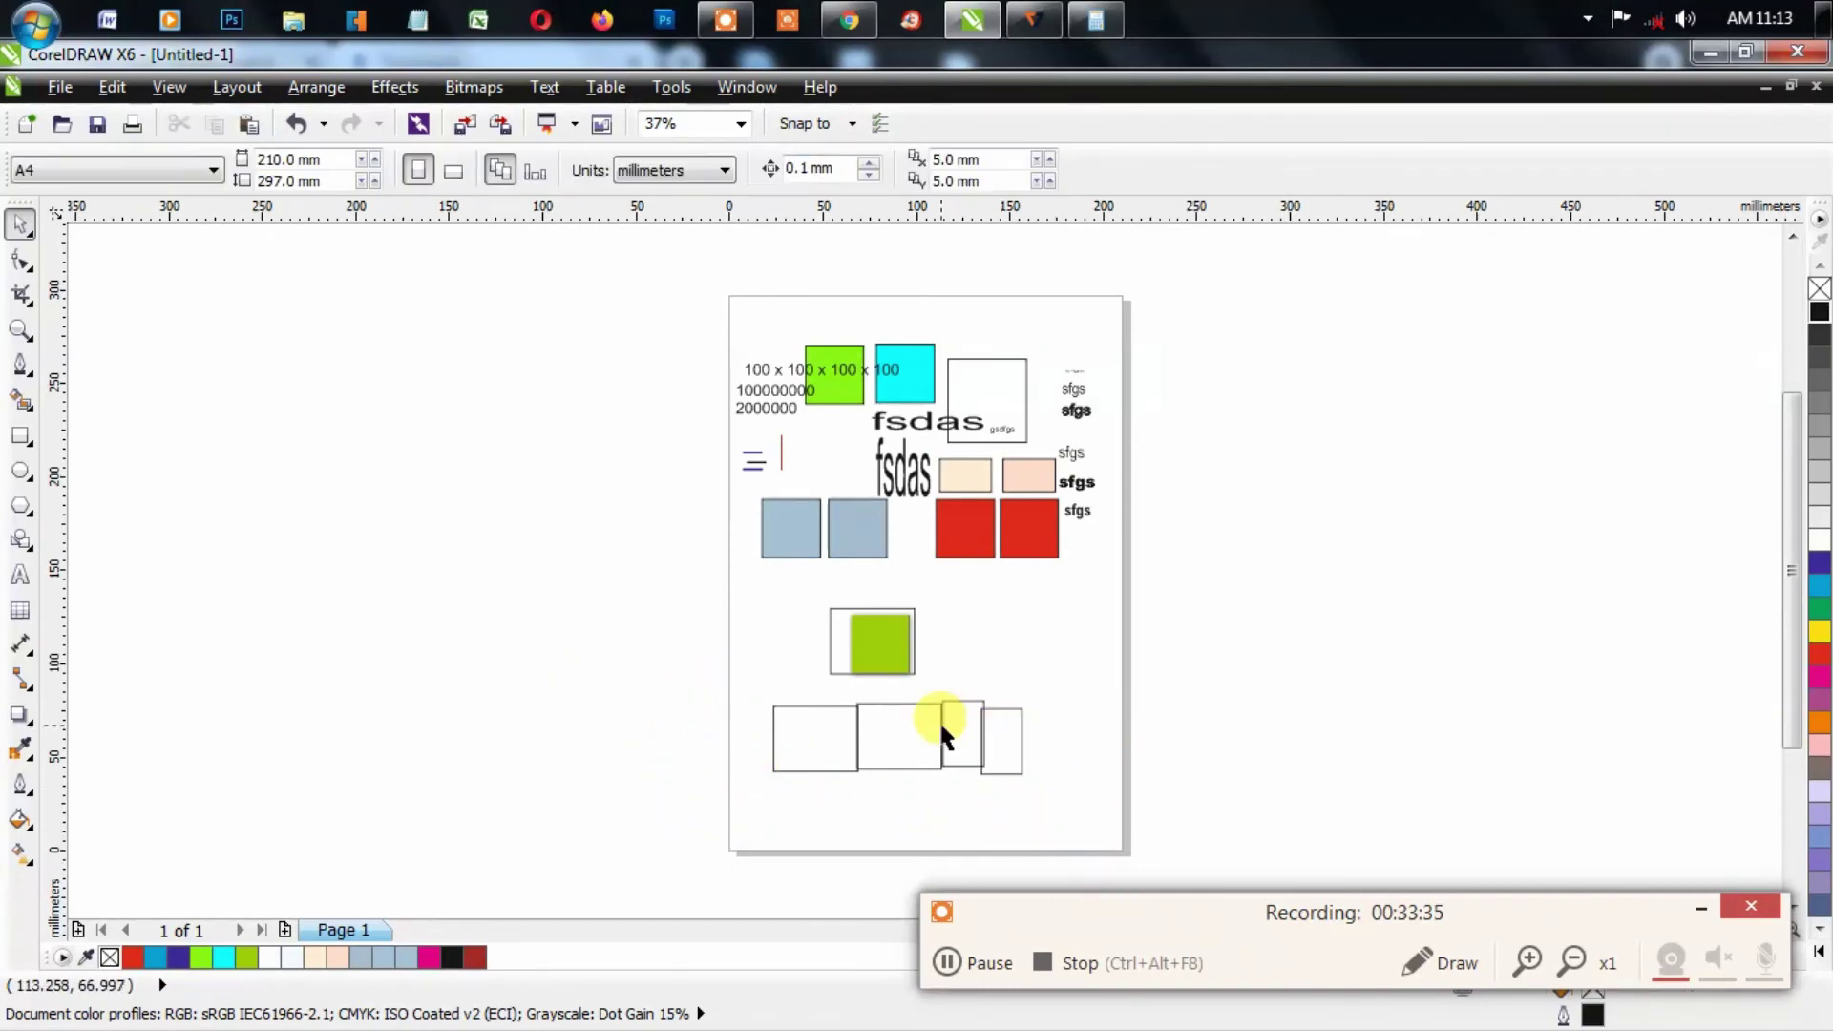
pyautogui.click(938, 720)
pyautogui.click(915, 730)
pyautogui.moveTo(985, 719); pyautogui.dragTo(1011, 816)
pyautogui.click(986, 726)
pyautogui.click(991, 764)
pyautogui.click(947, 646)
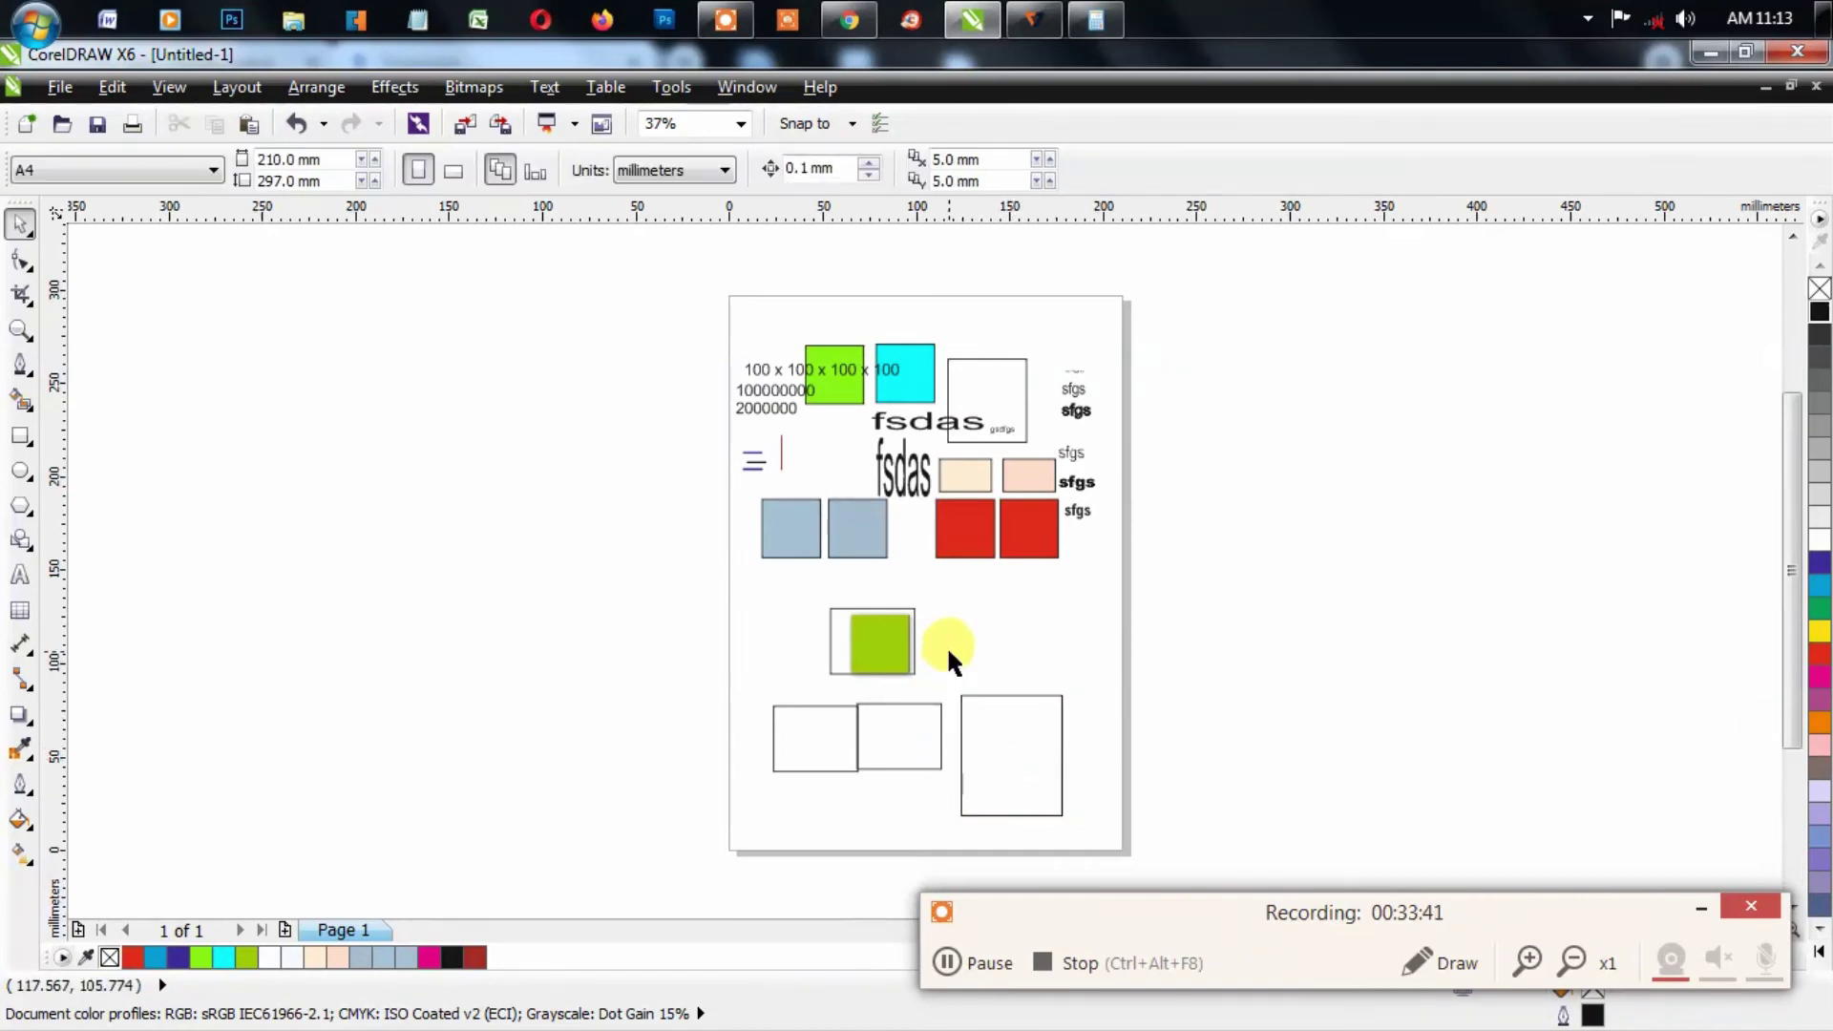
# Step: Select the large rectangle together with the tiny dot to check the size of the selection
pyautogui.moveTo(947, 645); pyautogui.dragTo(1250, 833)
pyautogui.click(1214, 785)
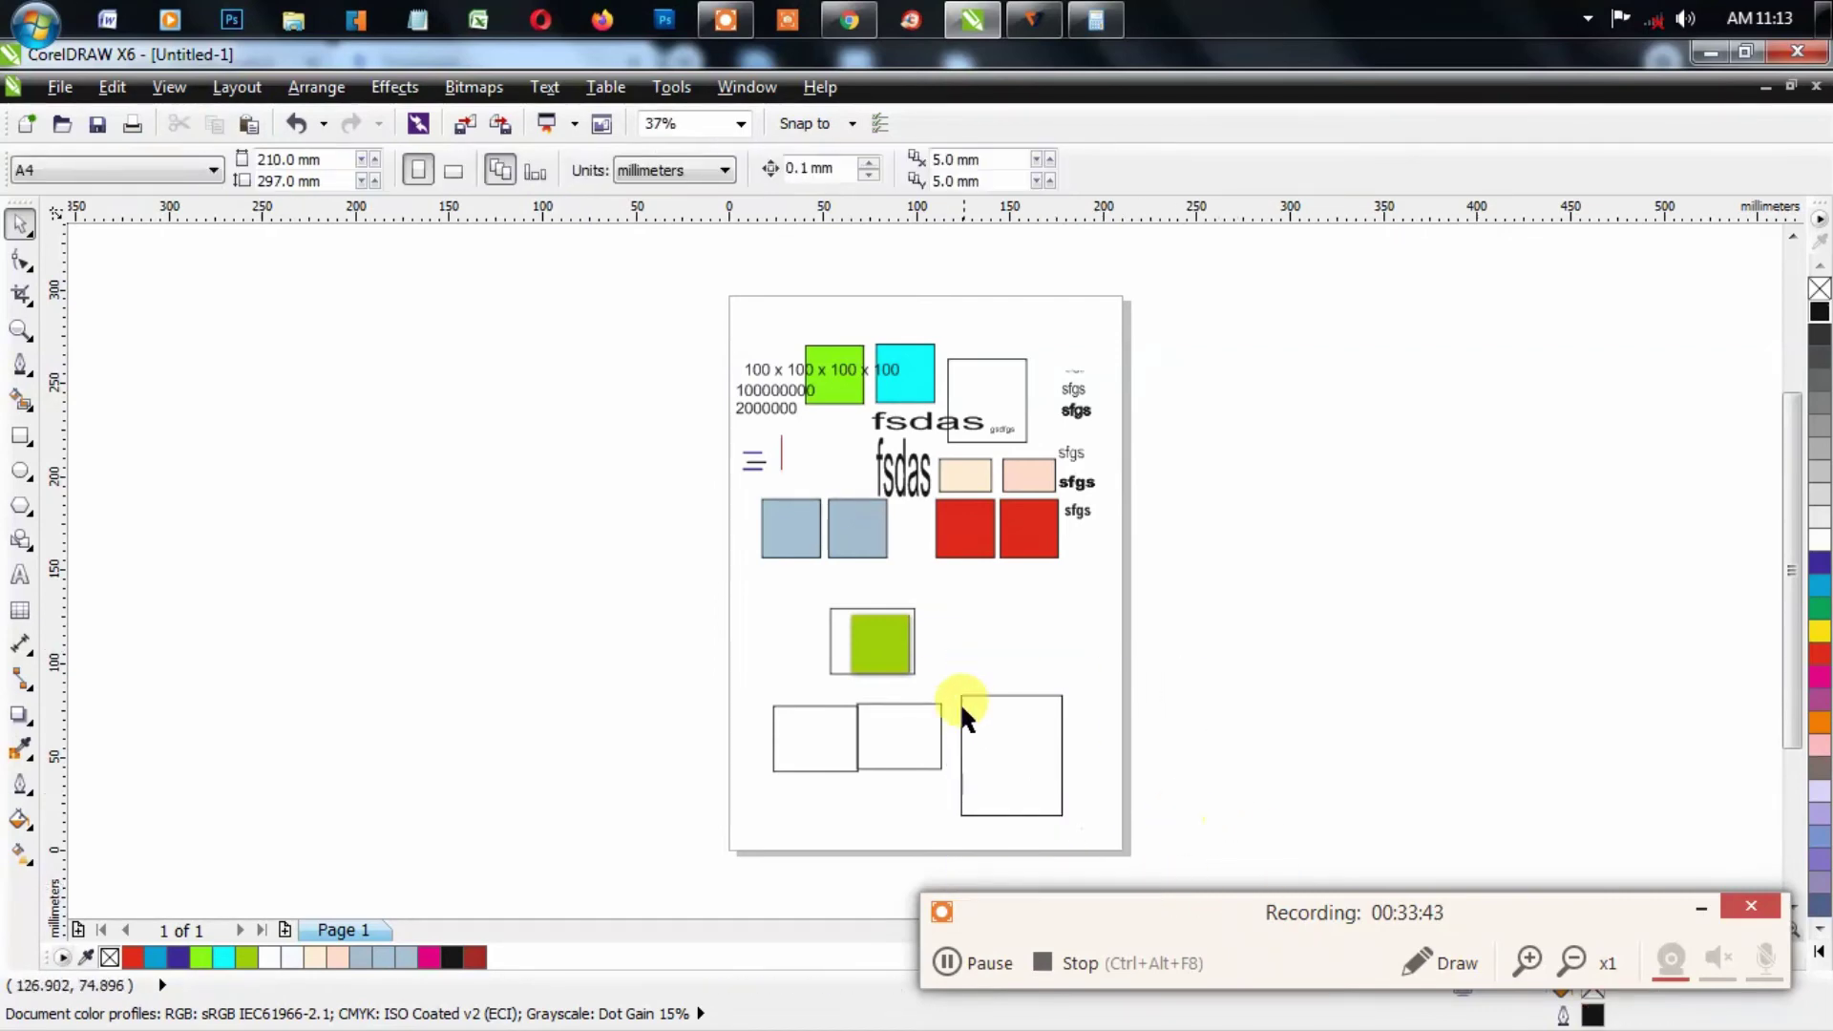
pyautogui.moveTo(951, 669); pyautogui.dragTo(1115, 825)
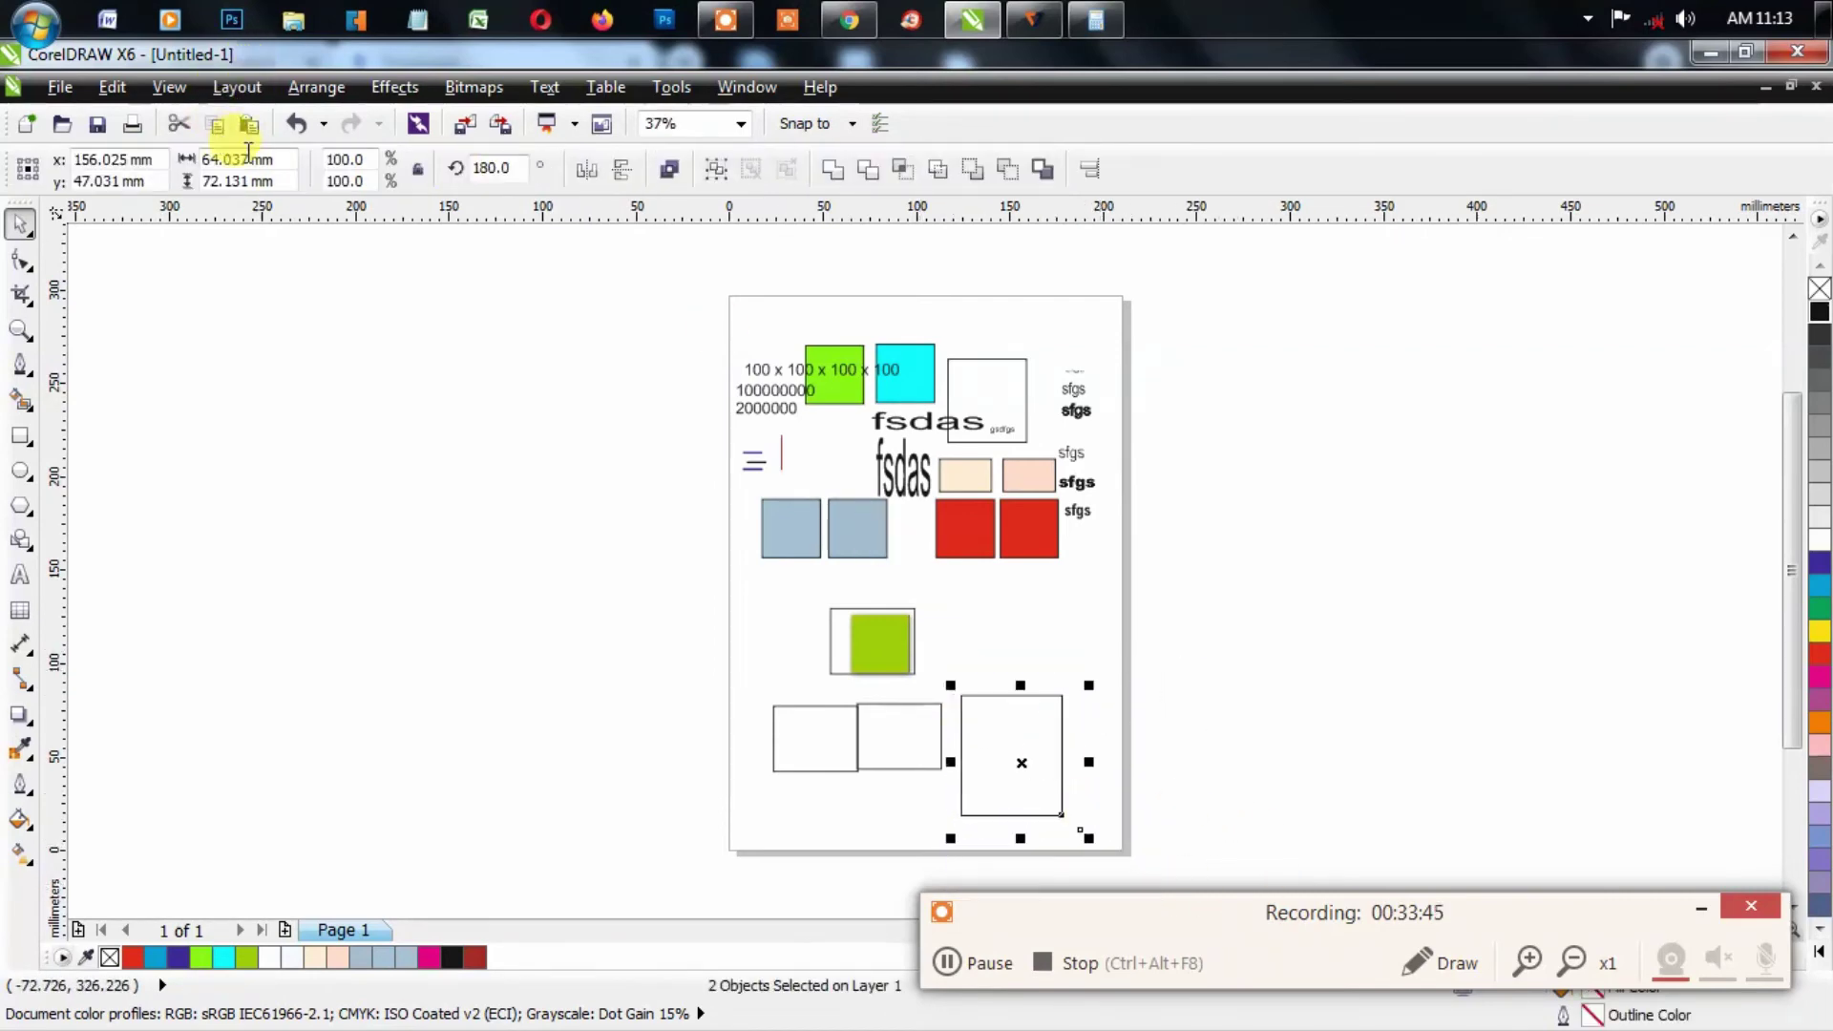
# Step: Locate the stray dot beyond the large rectangle's lower right corner, and select it on its own to identify it
pyautogui.click(1378, 649)
pyautogui.press('z')
pyautogui.moveTo(890, 713); pyautogui.dragTo(1174, 849)
pyautogui.scroll(2, 686, 672)
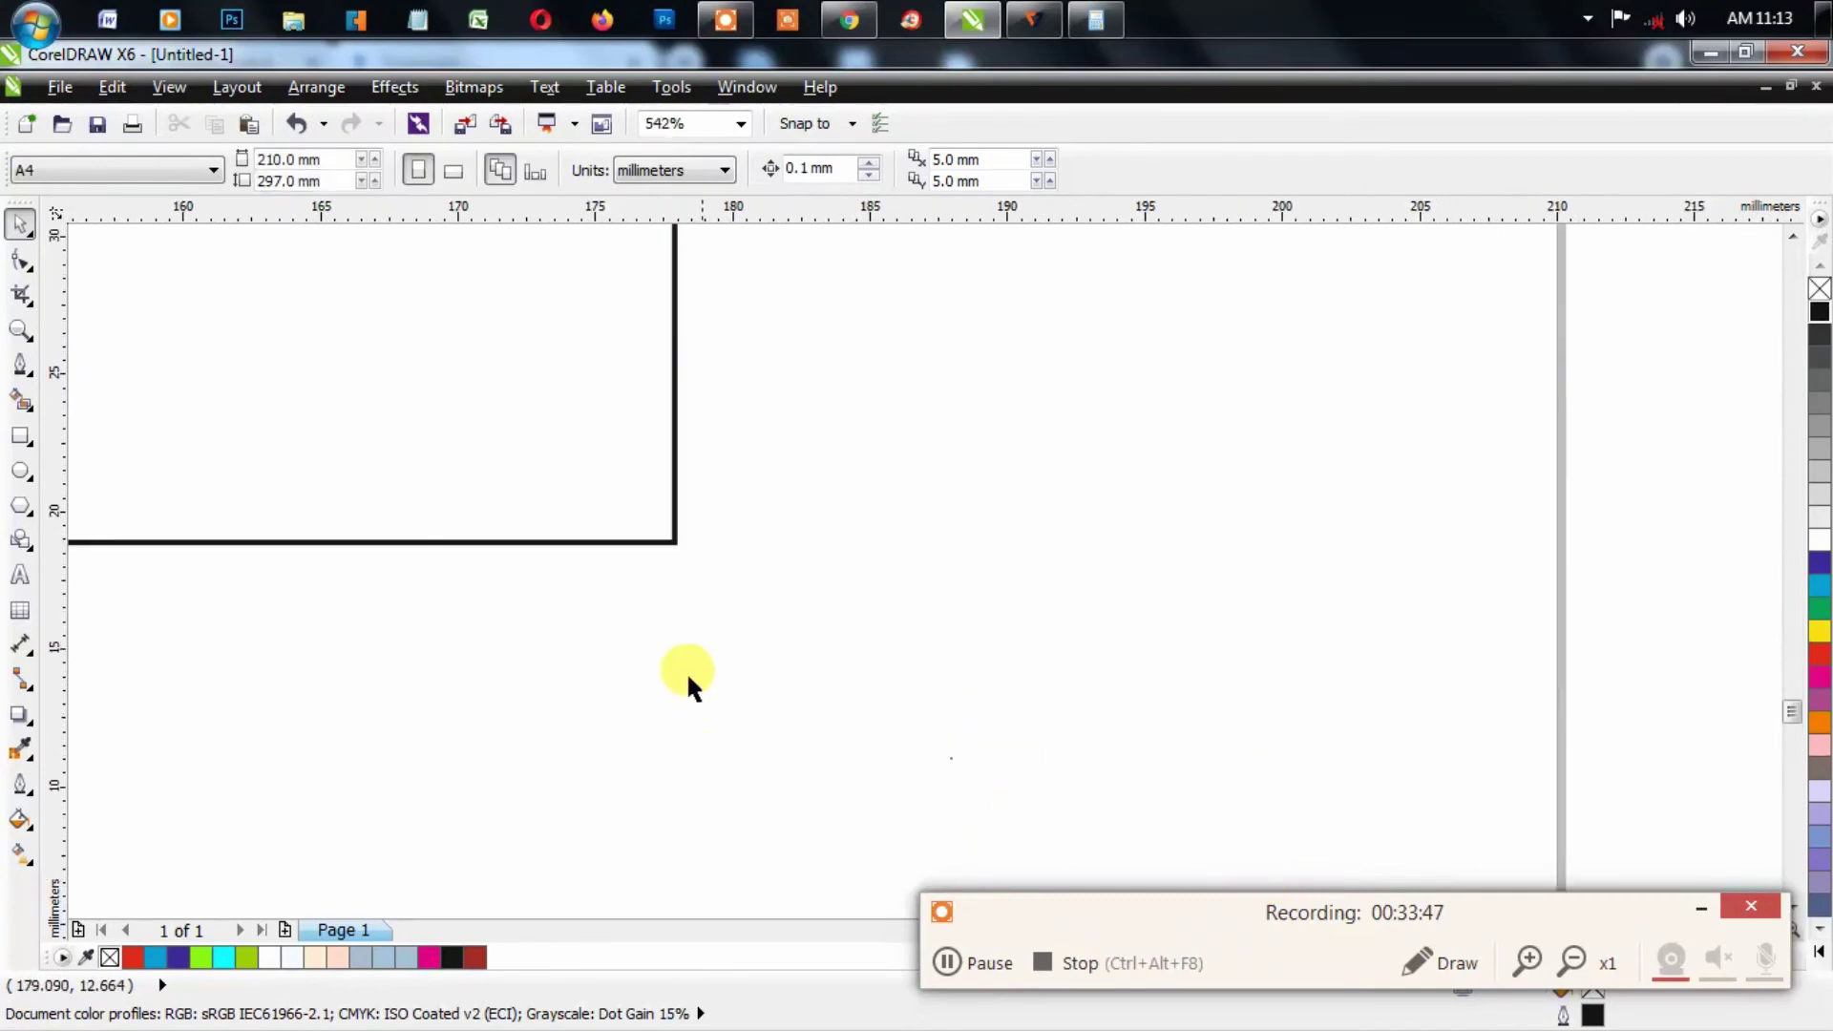
pyautogui.scroll(-2, 685, 672)
pyautogui.press('space')
pyautogui.moveTo(679, 626); pyautogui.dragTo(1188, 891)
pyautogui.scroll(-4, 1188, 891)
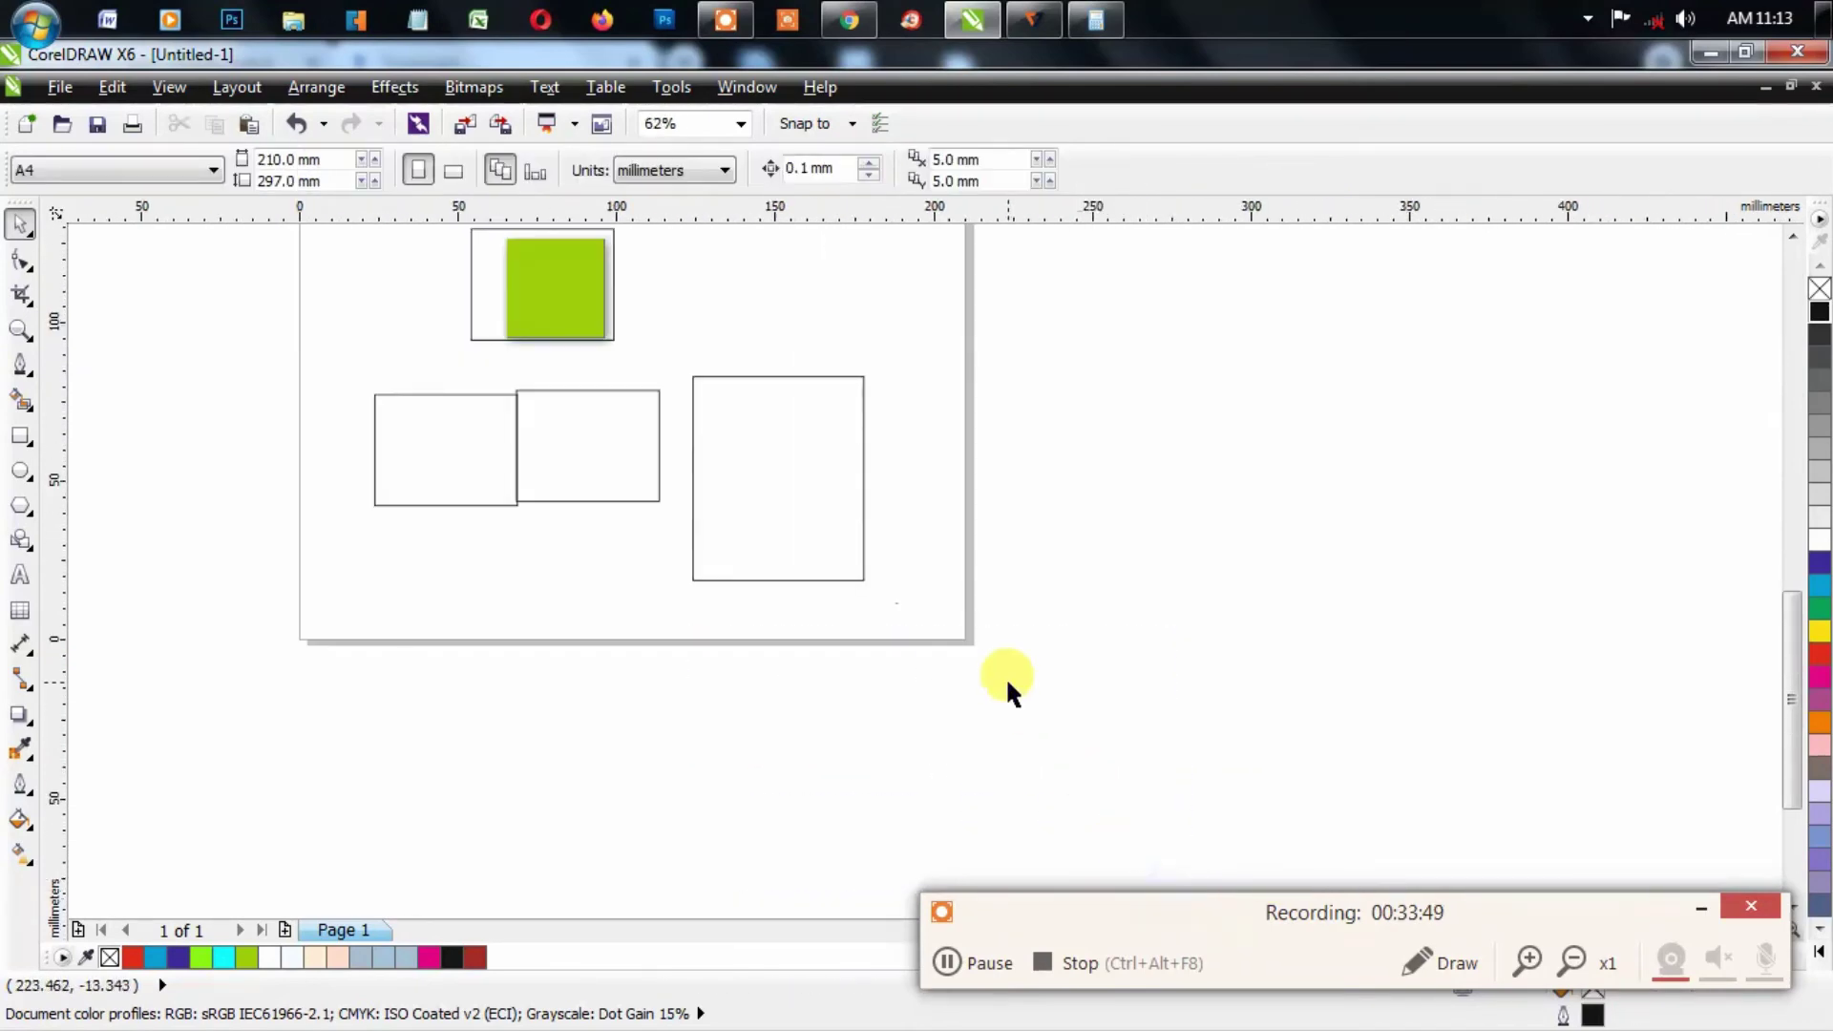
pyautogui.click(863, 482)
pyautogui.moveTo(981, 634); pyautogui.dragTo(912, 637)
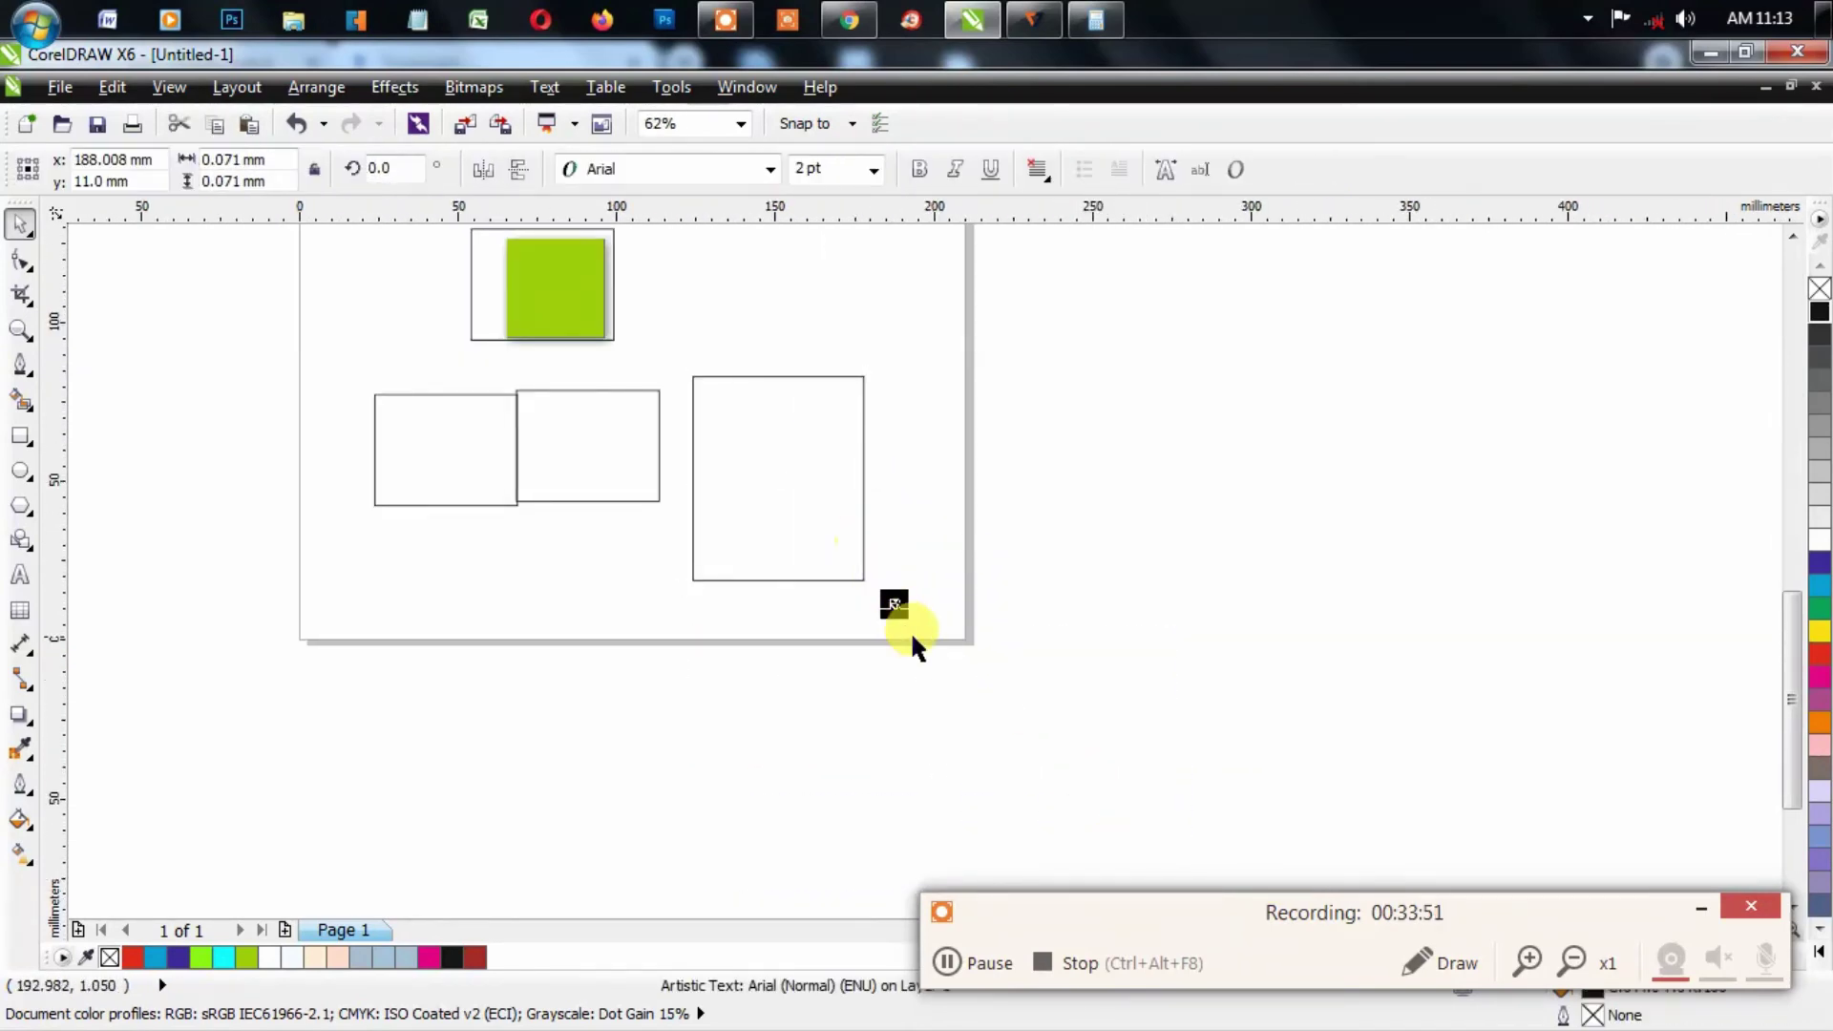
pyautogui.click(912, 637)
pyautogui.scroll(-1, 909, 630)
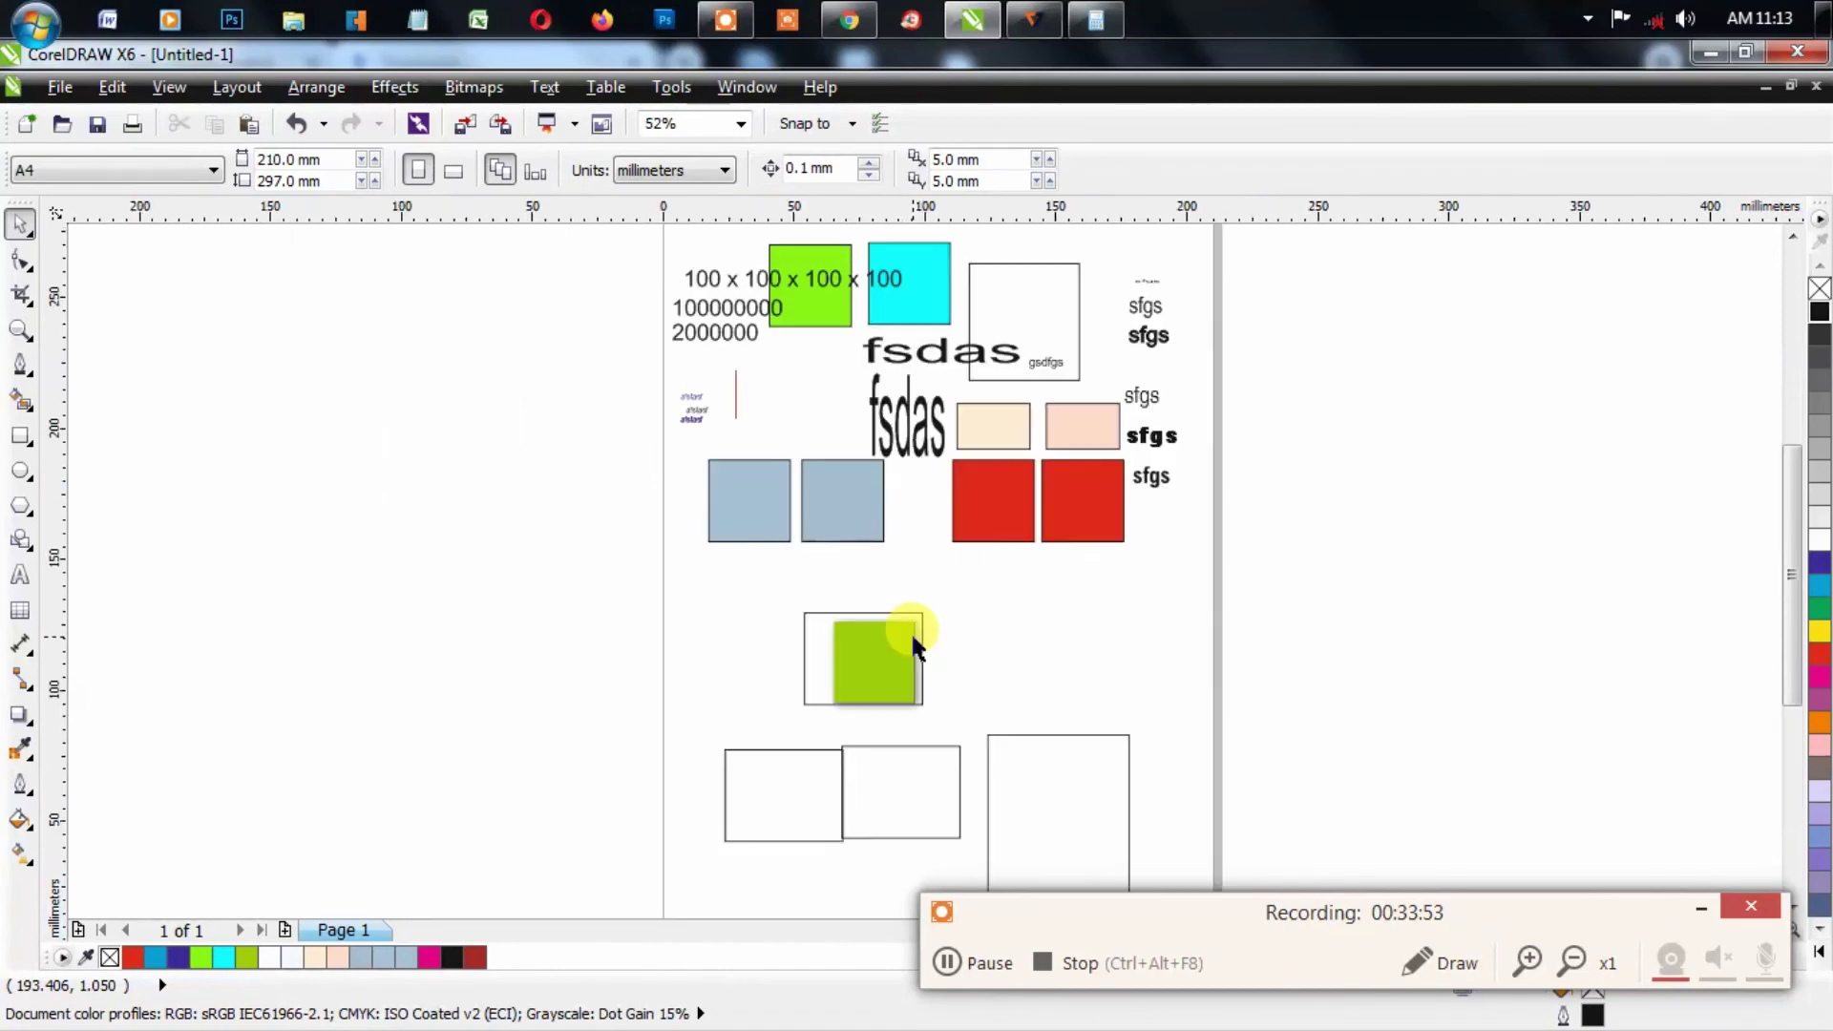
# Step: Resize the large rectangle in the page's lower right area to exactly 54 × 64 mm
pyautogui.click(1036, 743)
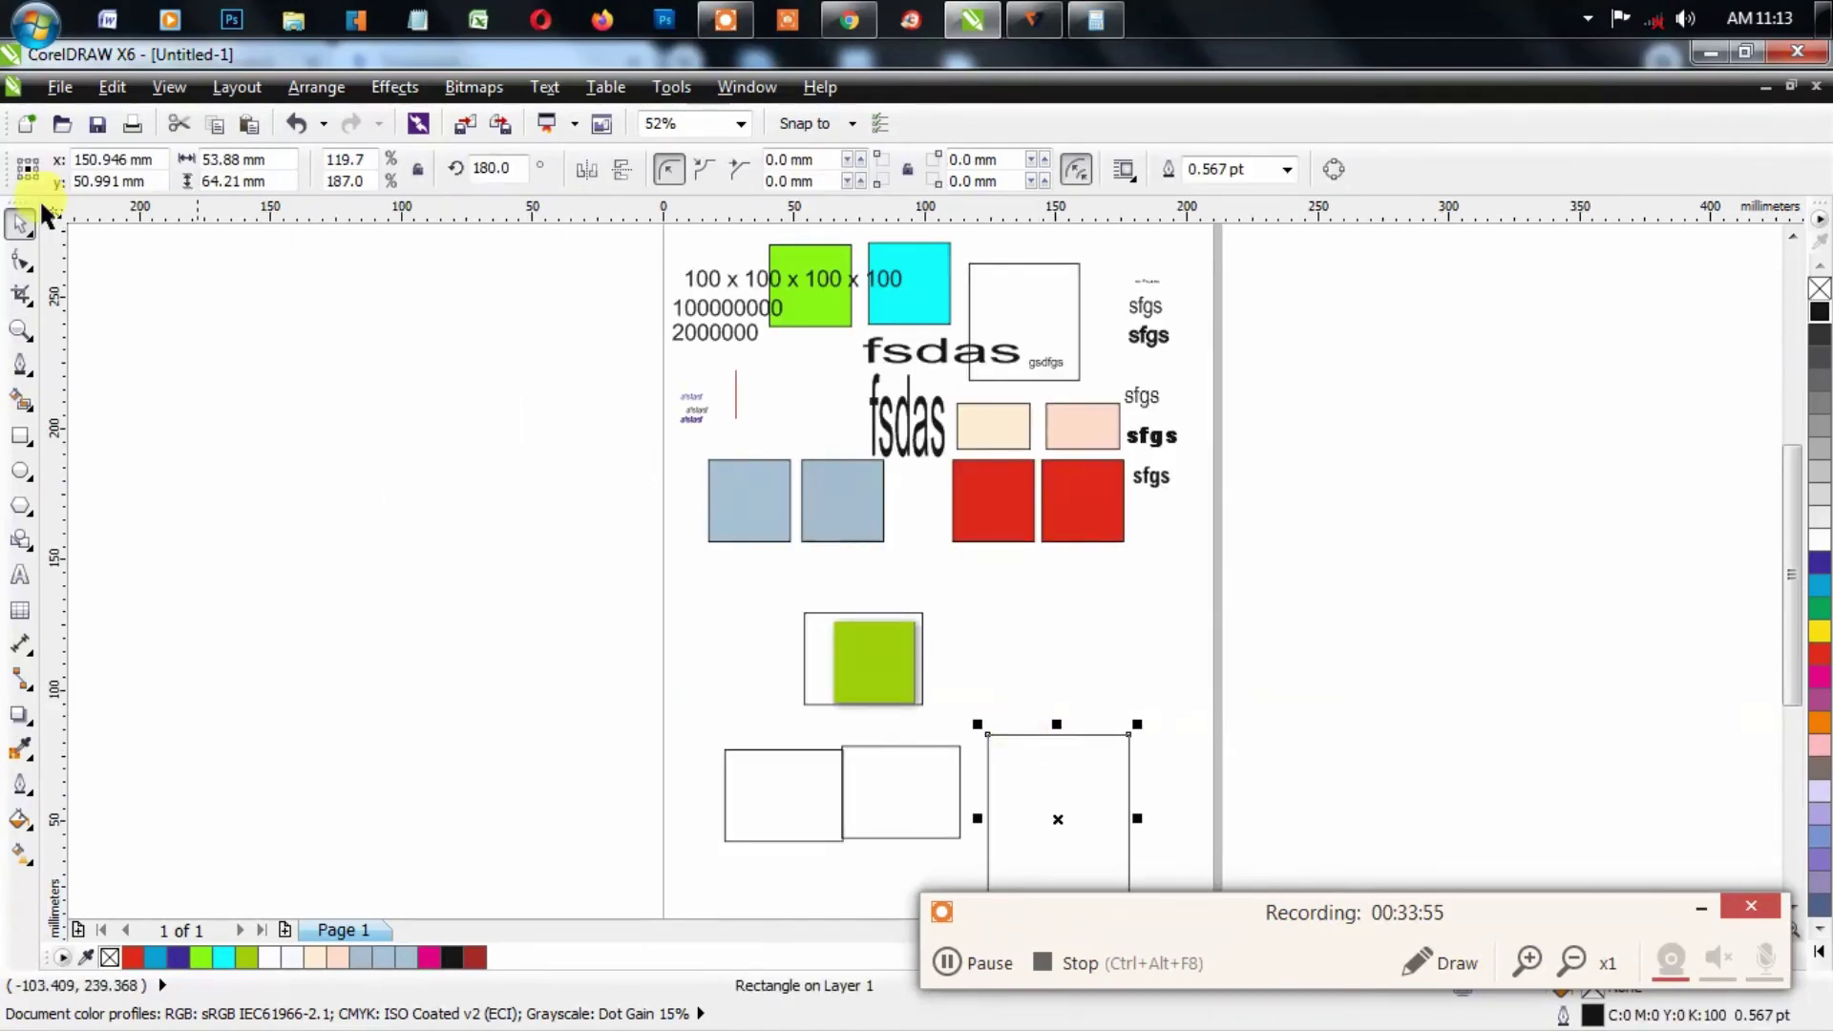
pyautogui.click(287, 163)
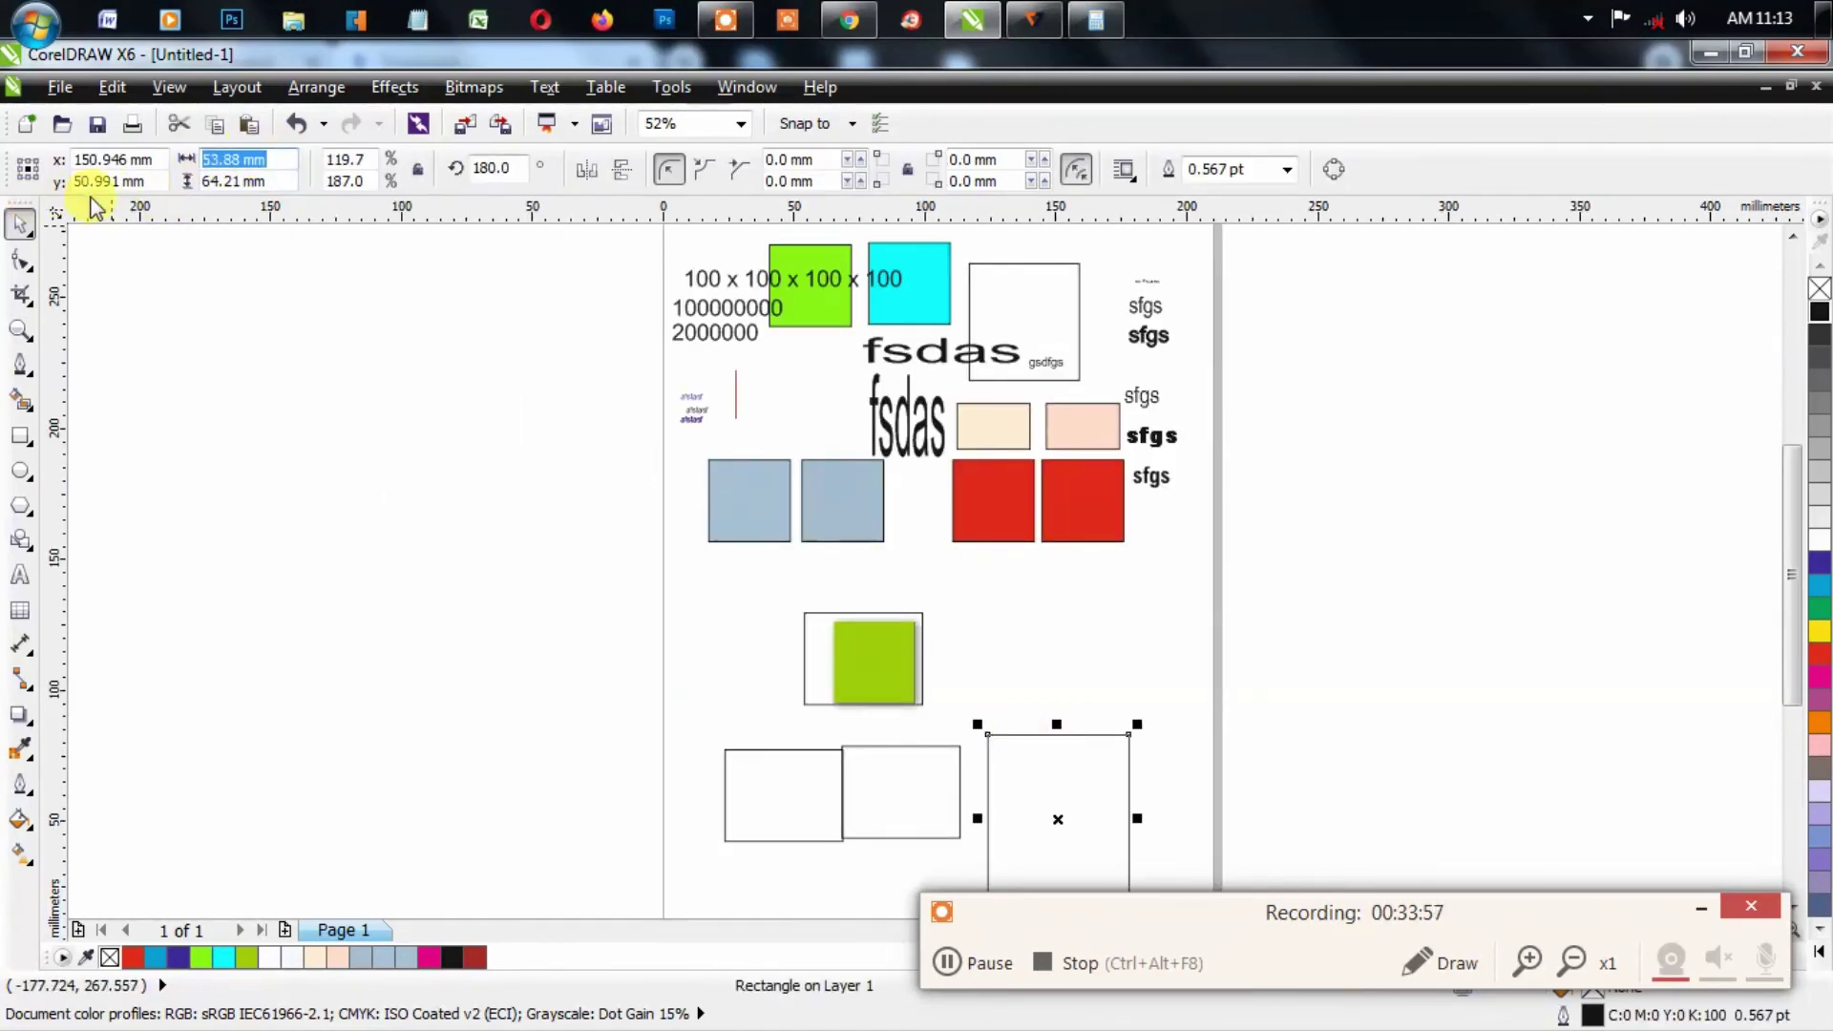
pyautogui.write('54')
pyautogui.press('Tab')
pyautogui.write('64')
pyautogui.press('Return')
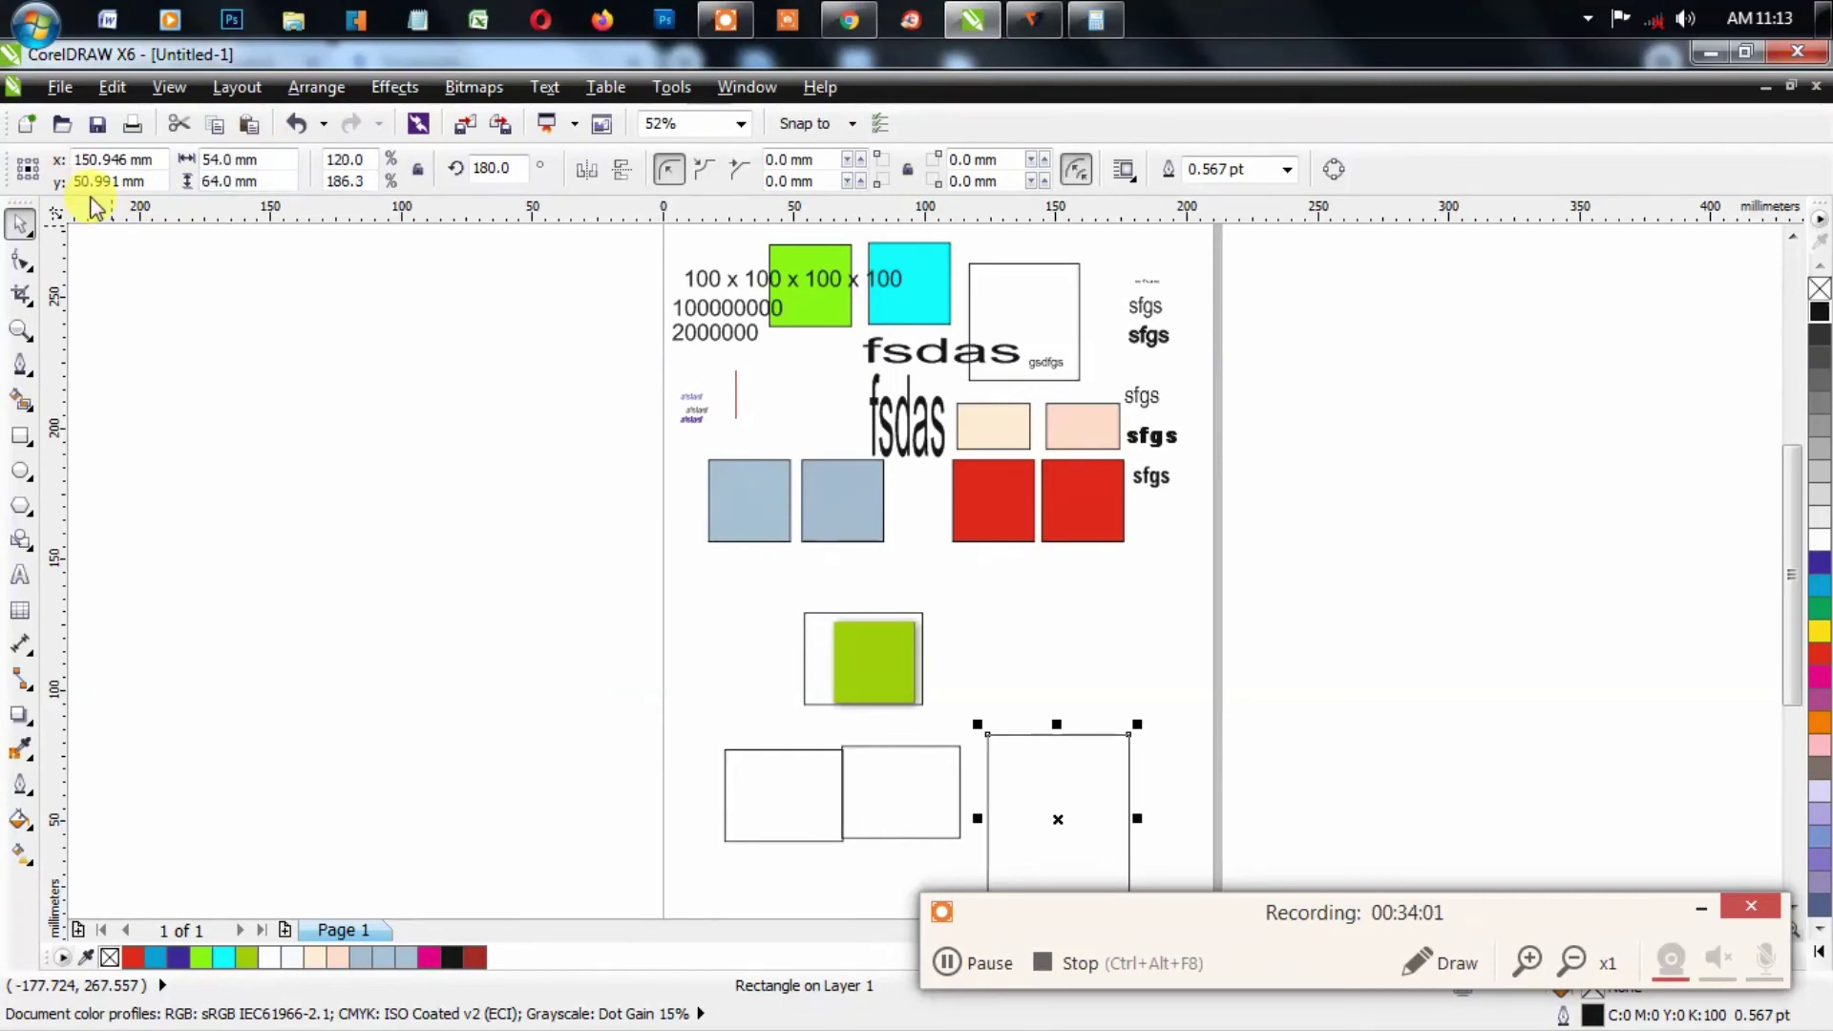
# Step: Copy the 2000000 text into the empty area below the red squares as three stacked, slightly misaligned lines
pyautogui.click(1094, 590)
pyautogui.click(696, 328)
pyautogui.press('Delete')
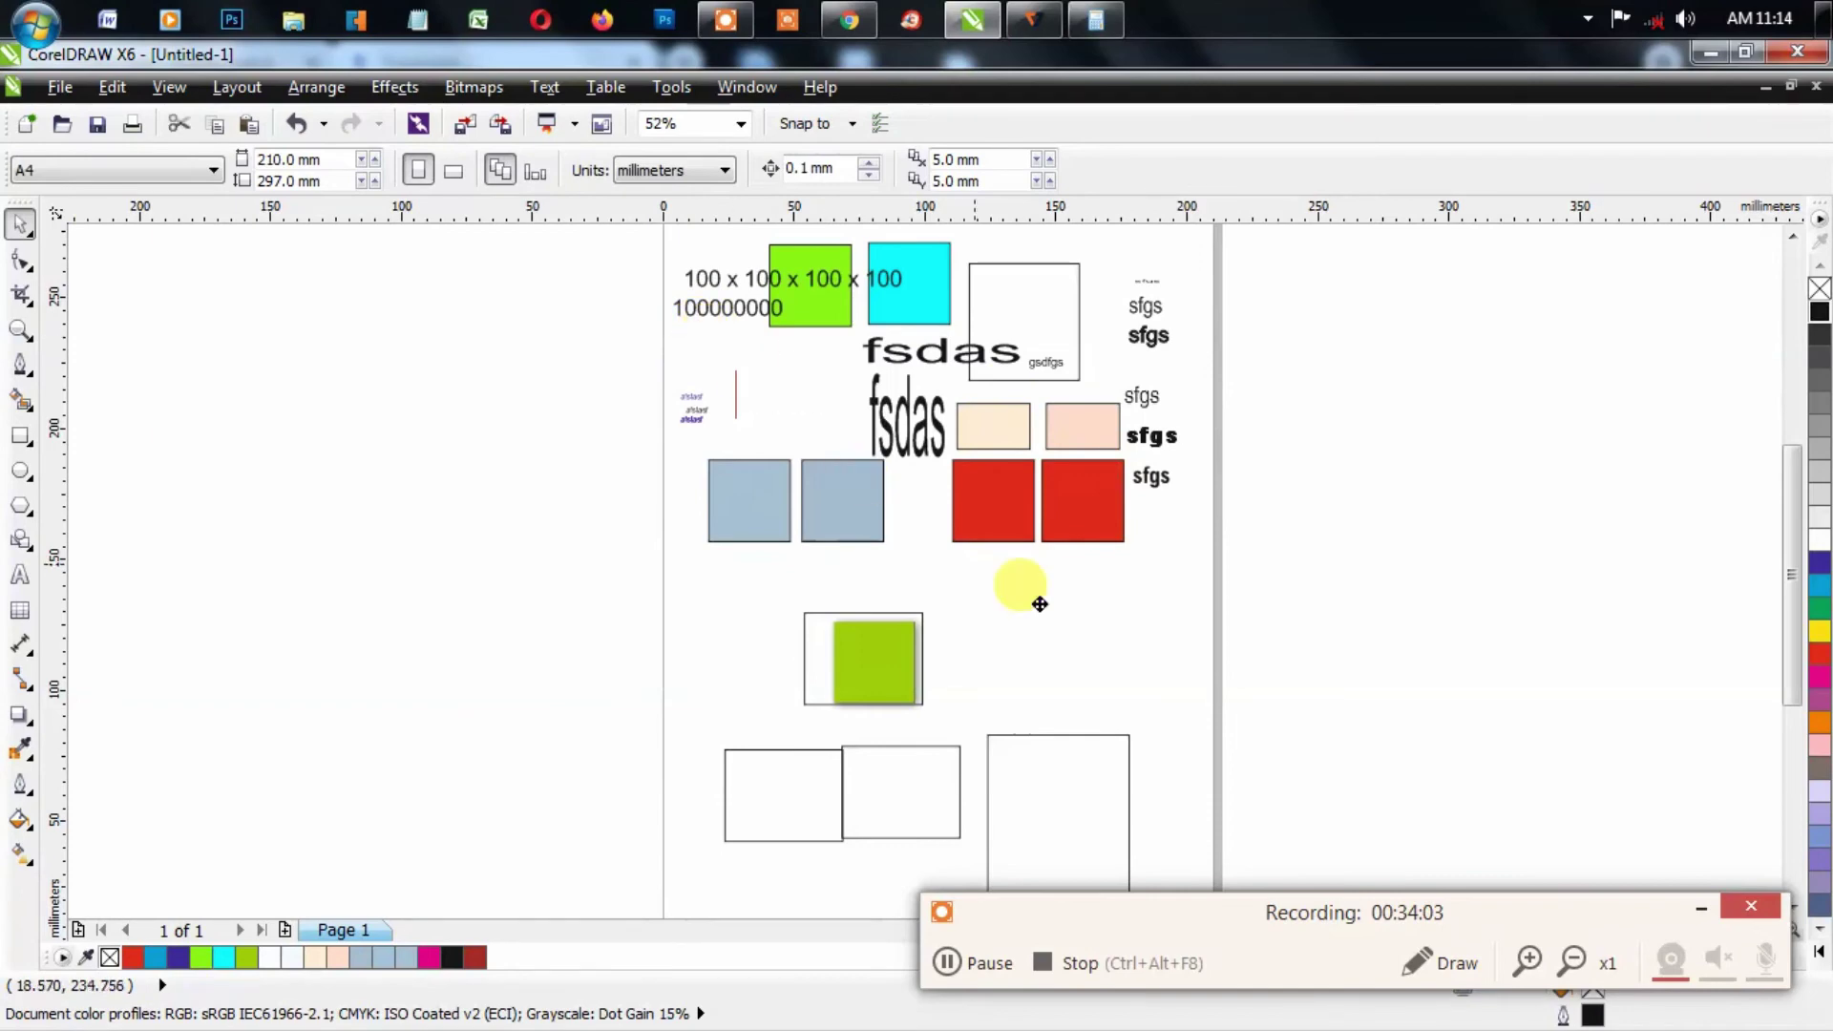
pyautogui.hotkey('ctrl', 'z')
pyautogui.press('F2')
pyautogui.moveTo(839, 410); pyautogui.dragTo(1432, 729)
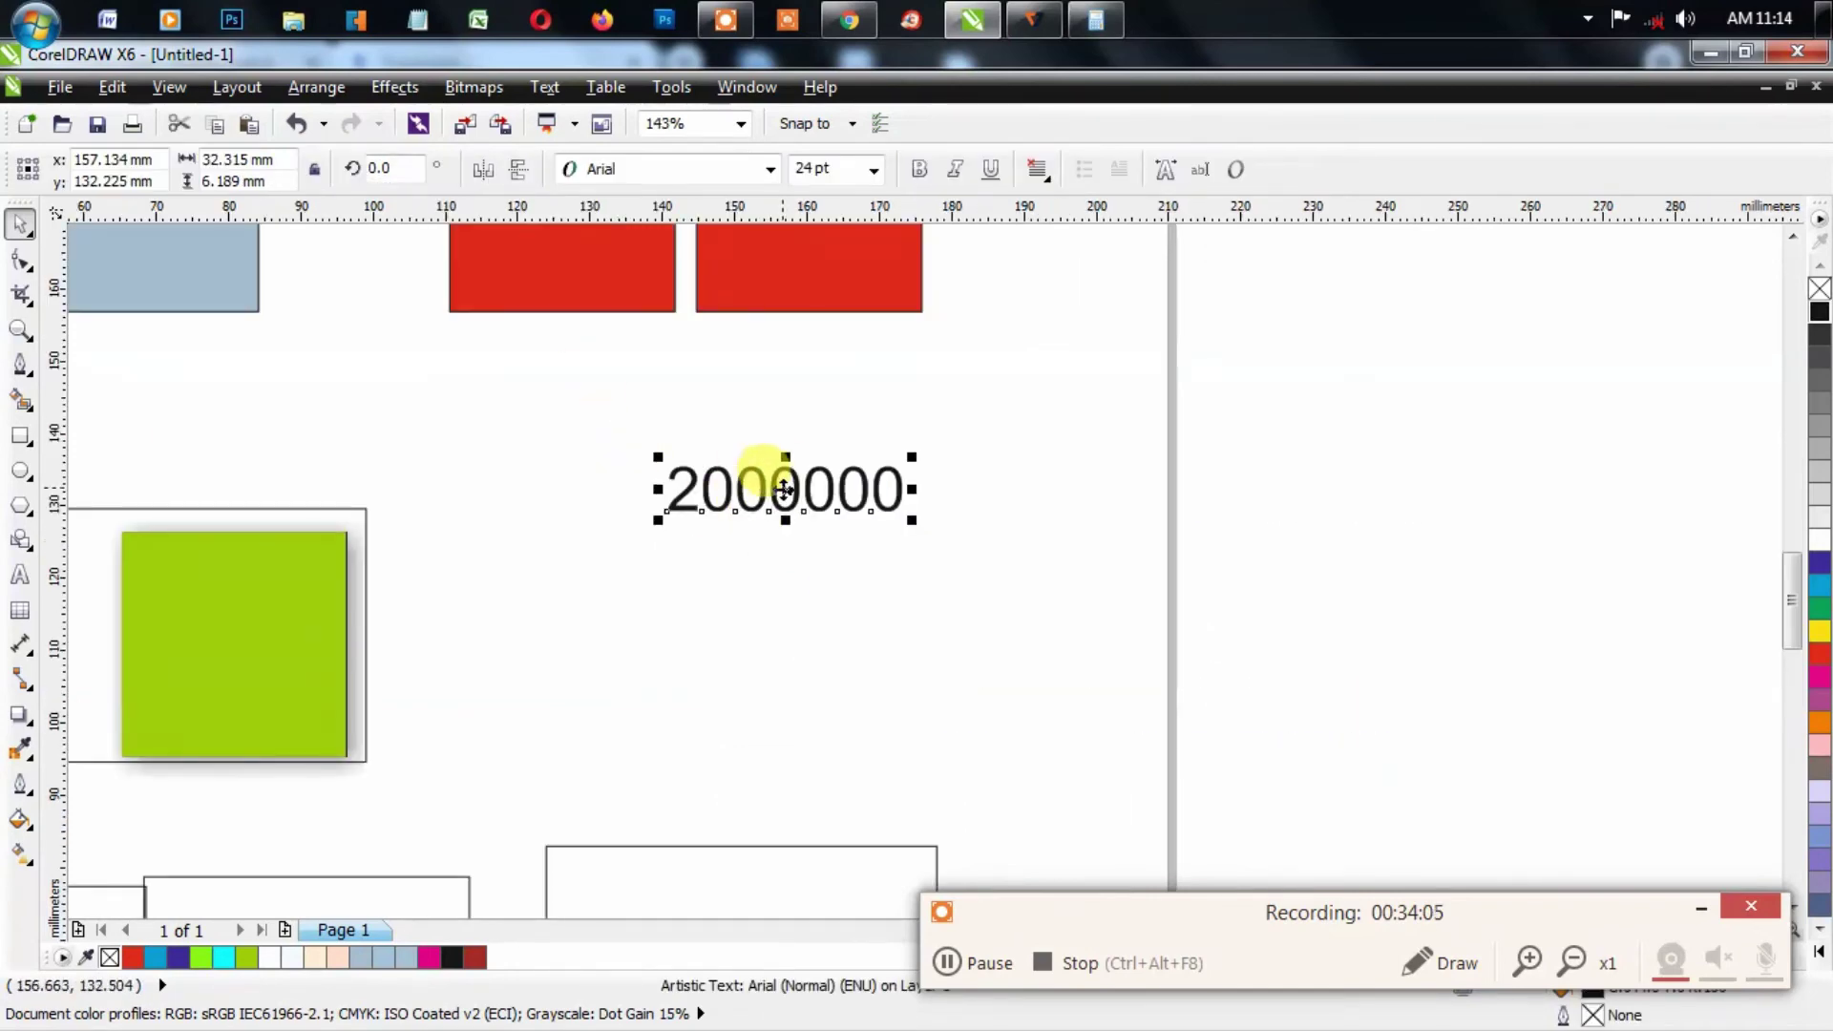
pyautogui.moveTo(783, 489); pyautogui.dragTo(749, 762)
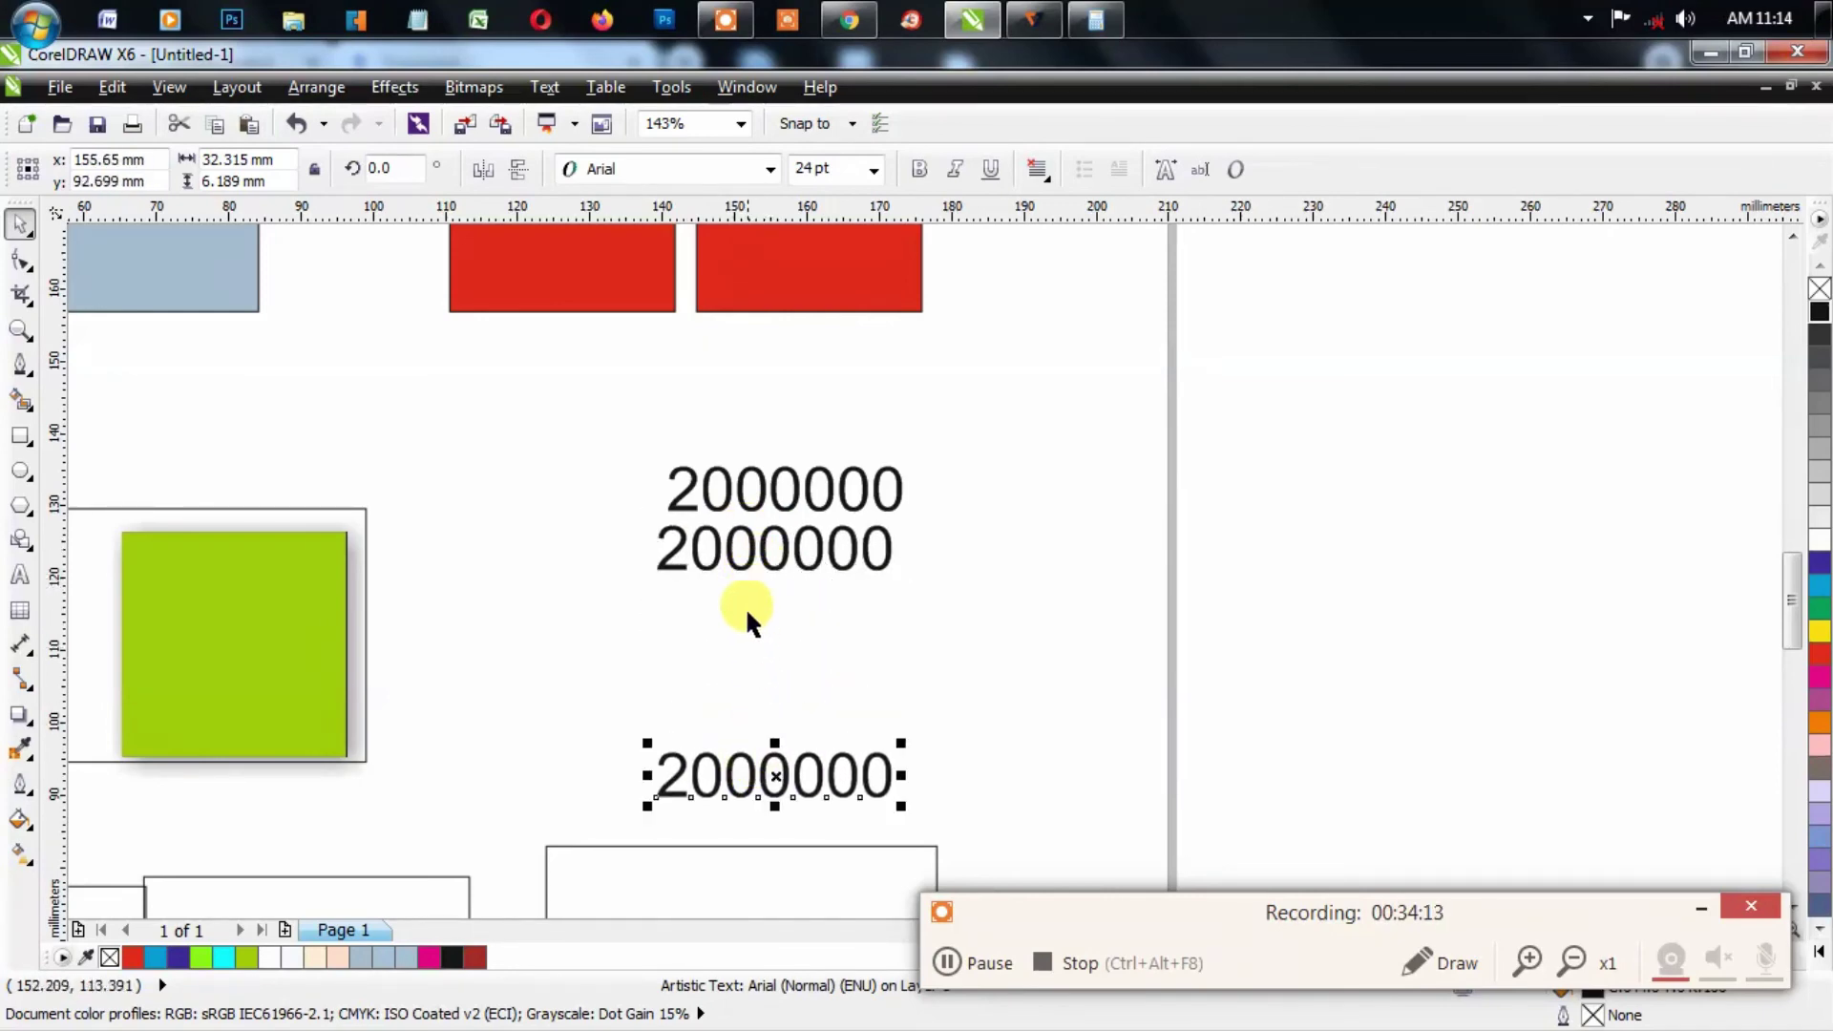
pyautogui.moveTo(746, 560); pyautogui.dragTo(751, 560)
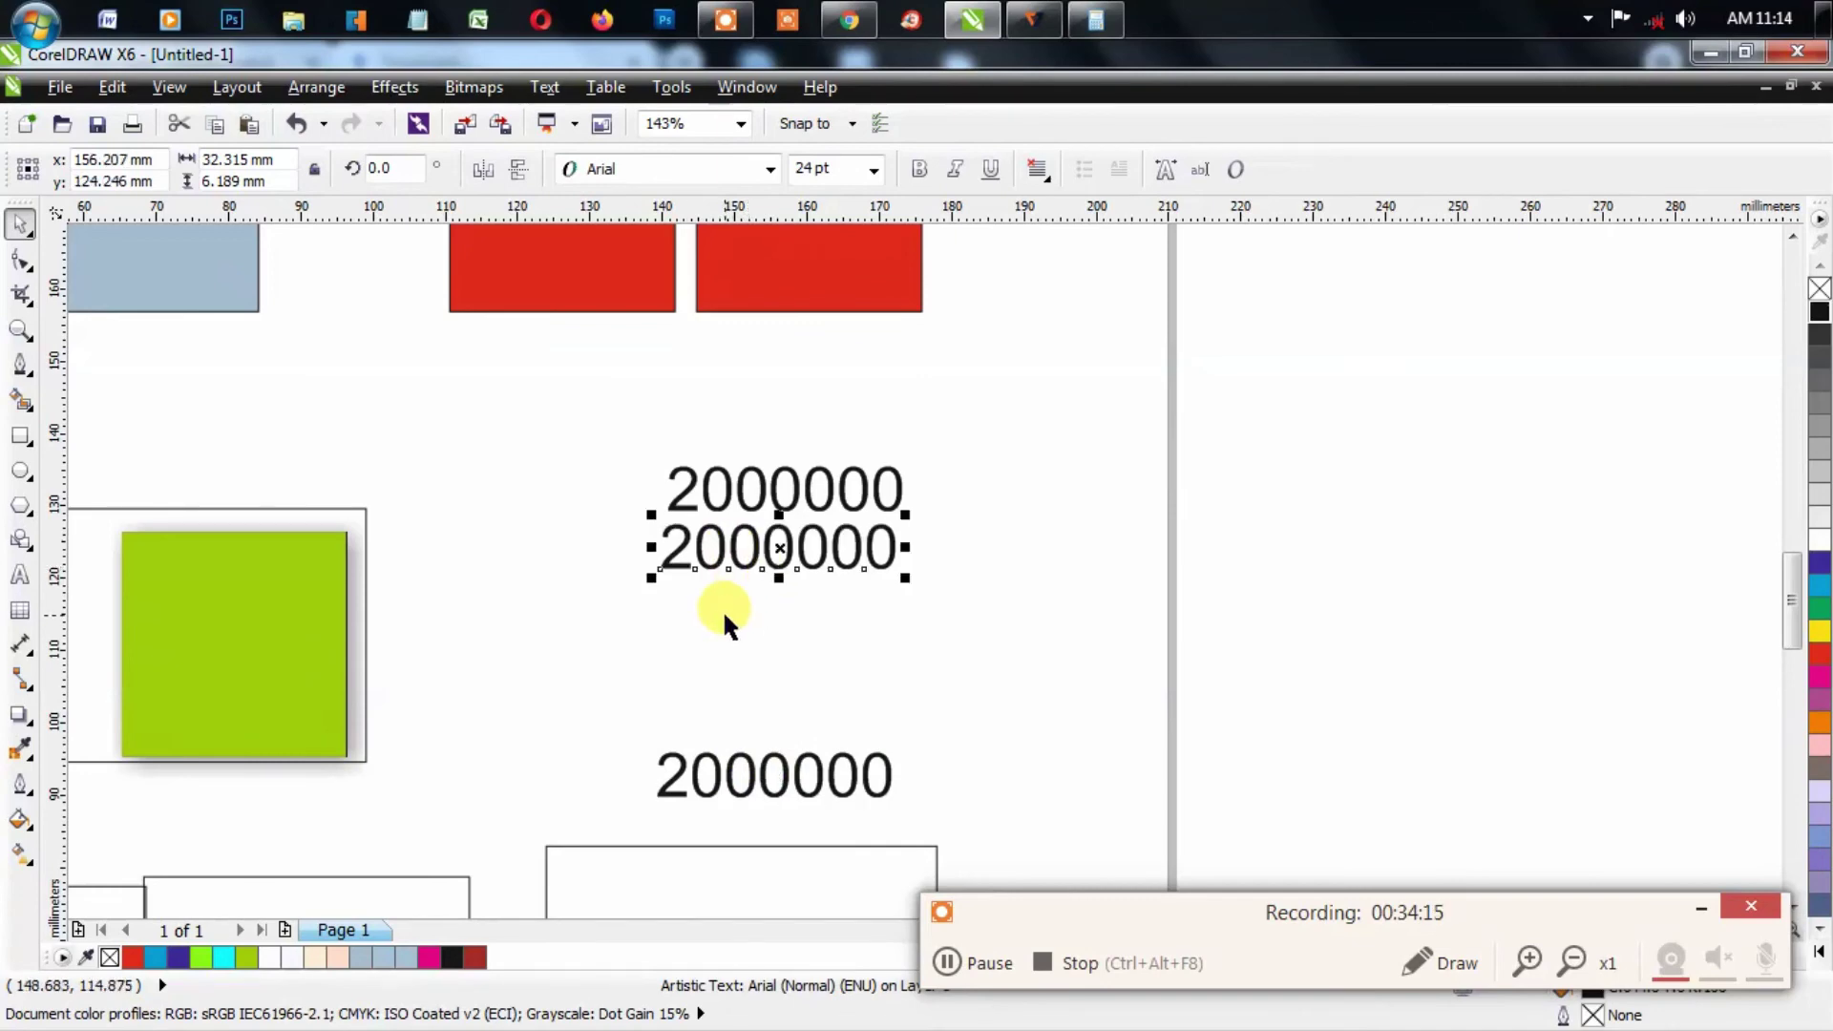
# Step: Left-align the three 2000000 copies with each other and move the top one slightly higher
pyautogui.keyDown('shift'); pyautogui.click(719, 761); pyautogui.keyUp('shift')
pyautogui.keyDown('shift'); pyautogui.click(733, 498); pyautogui.keyUp('shift')
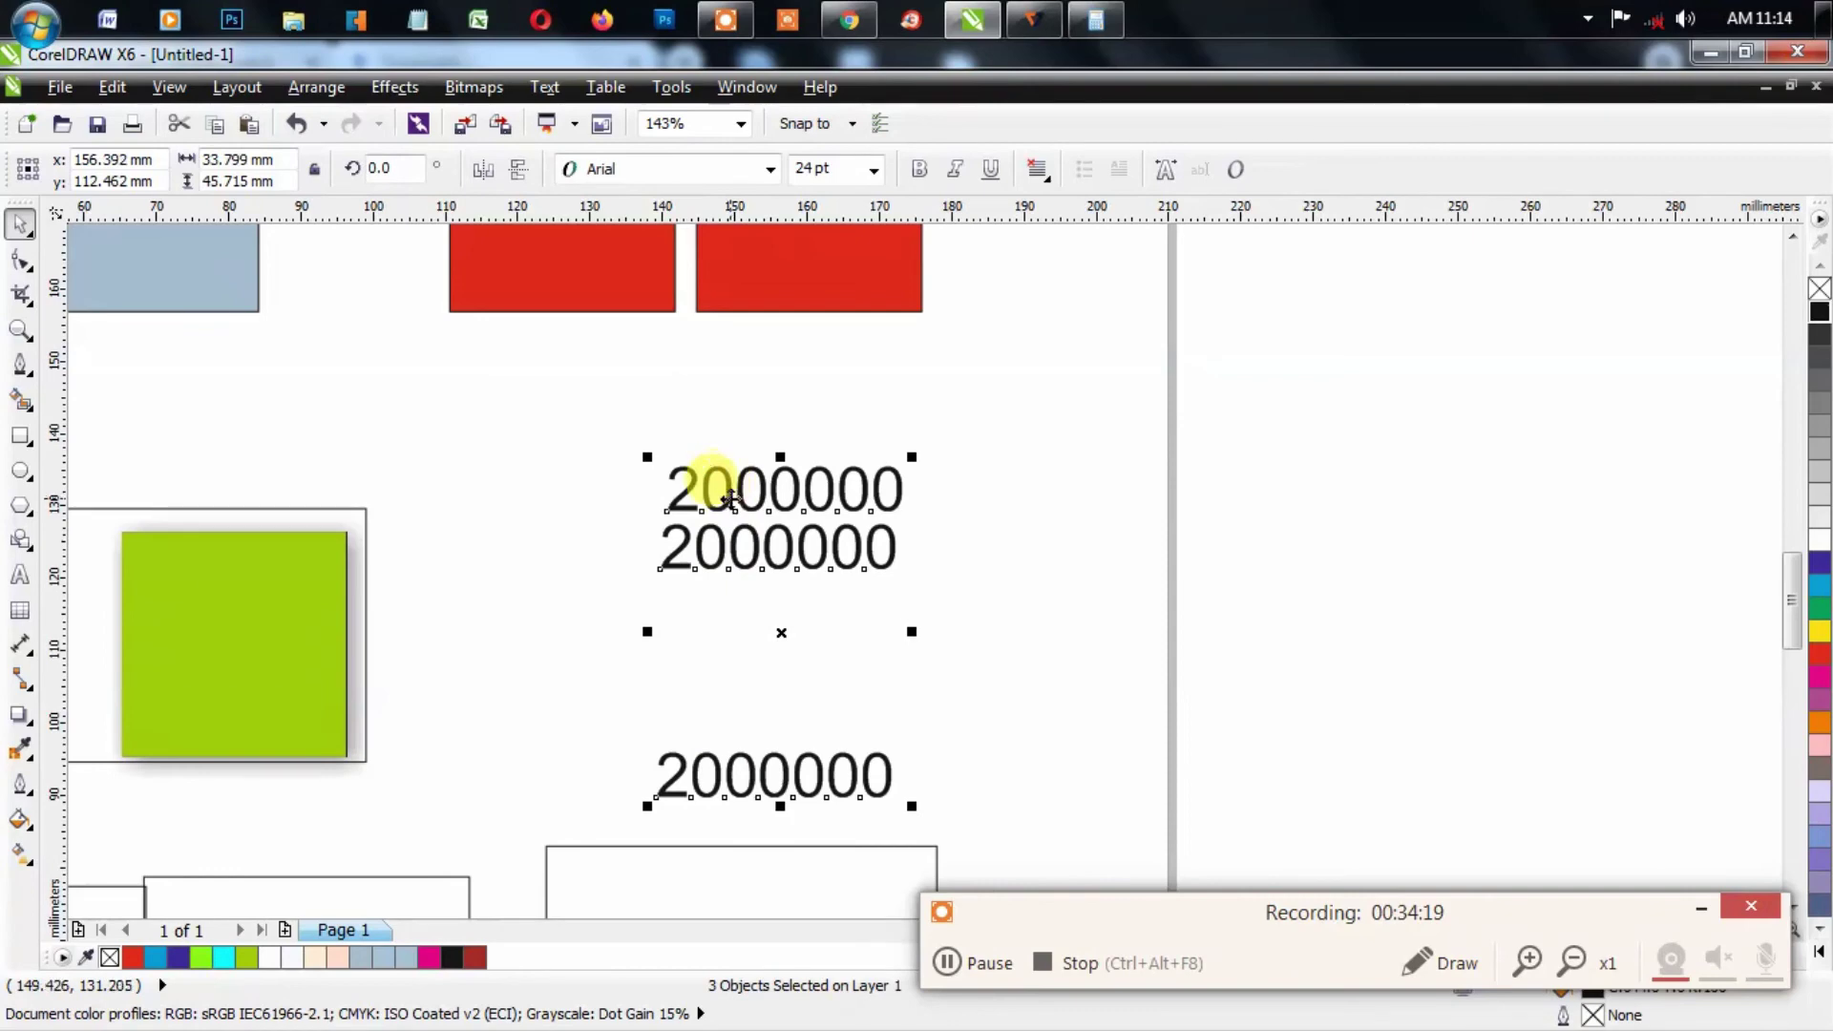
pyautogui.press('l')
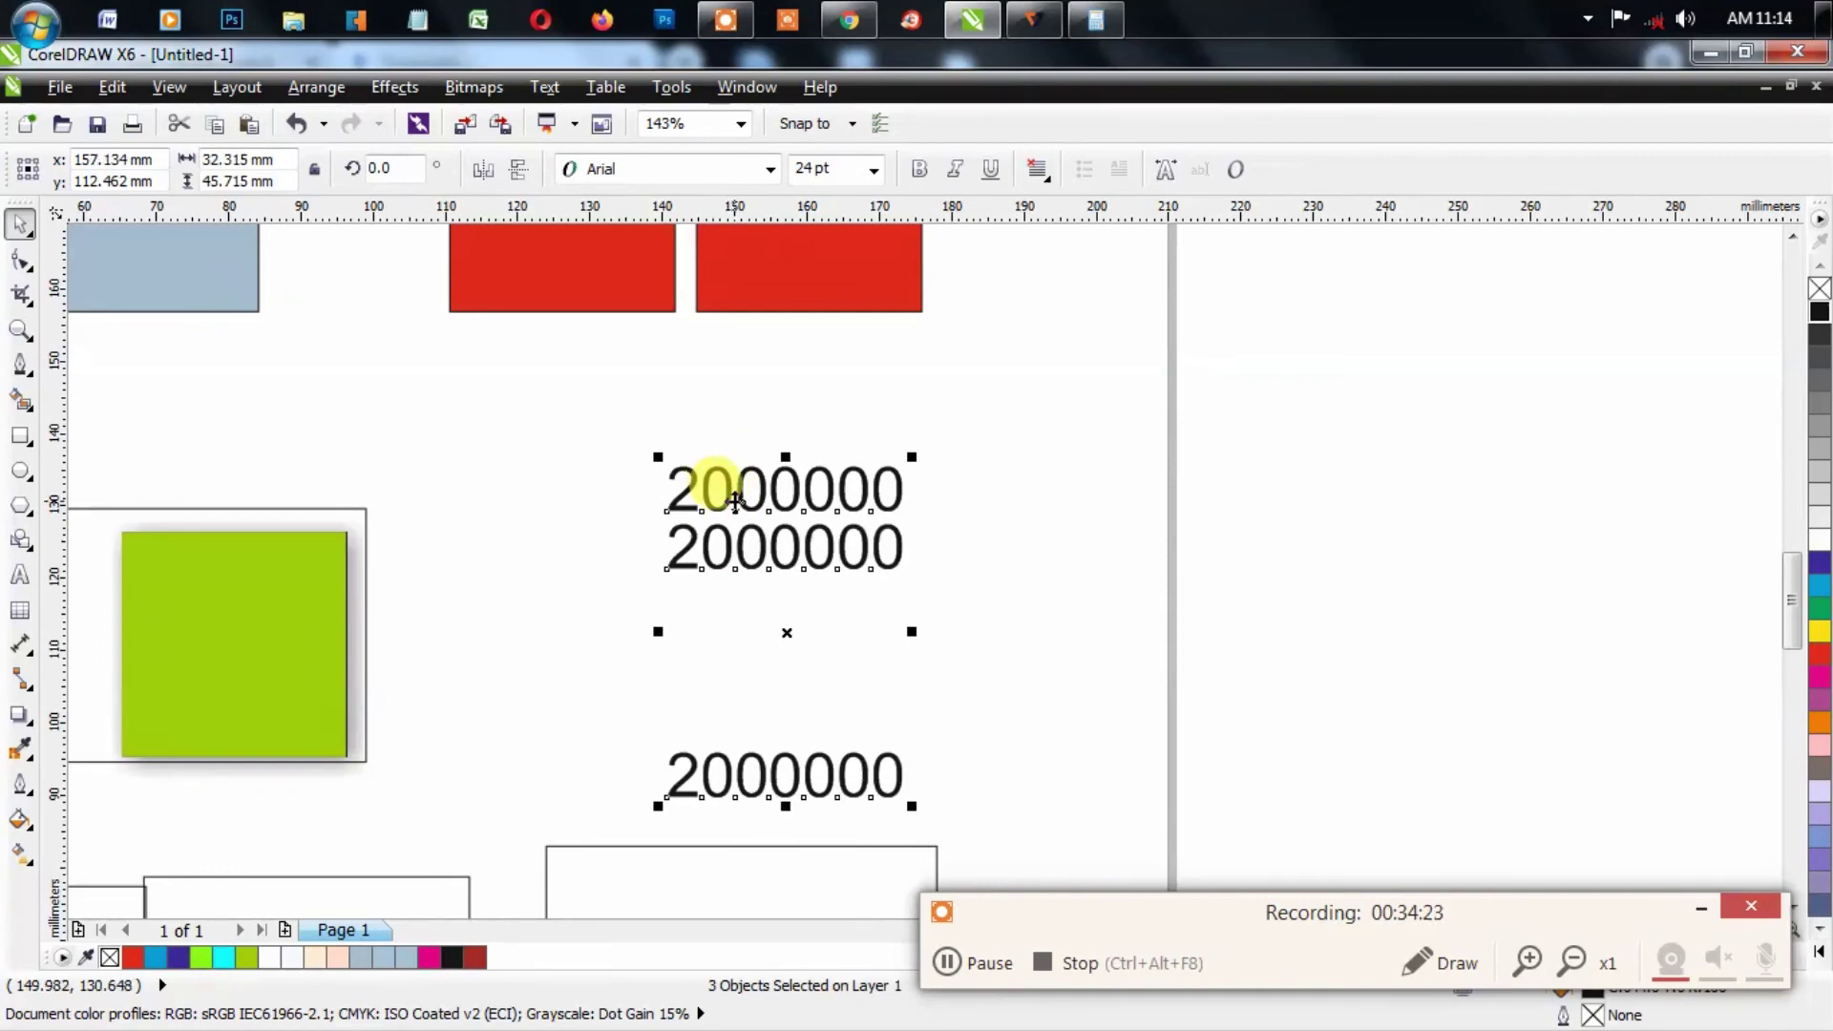
pyautogui.press('Escape')
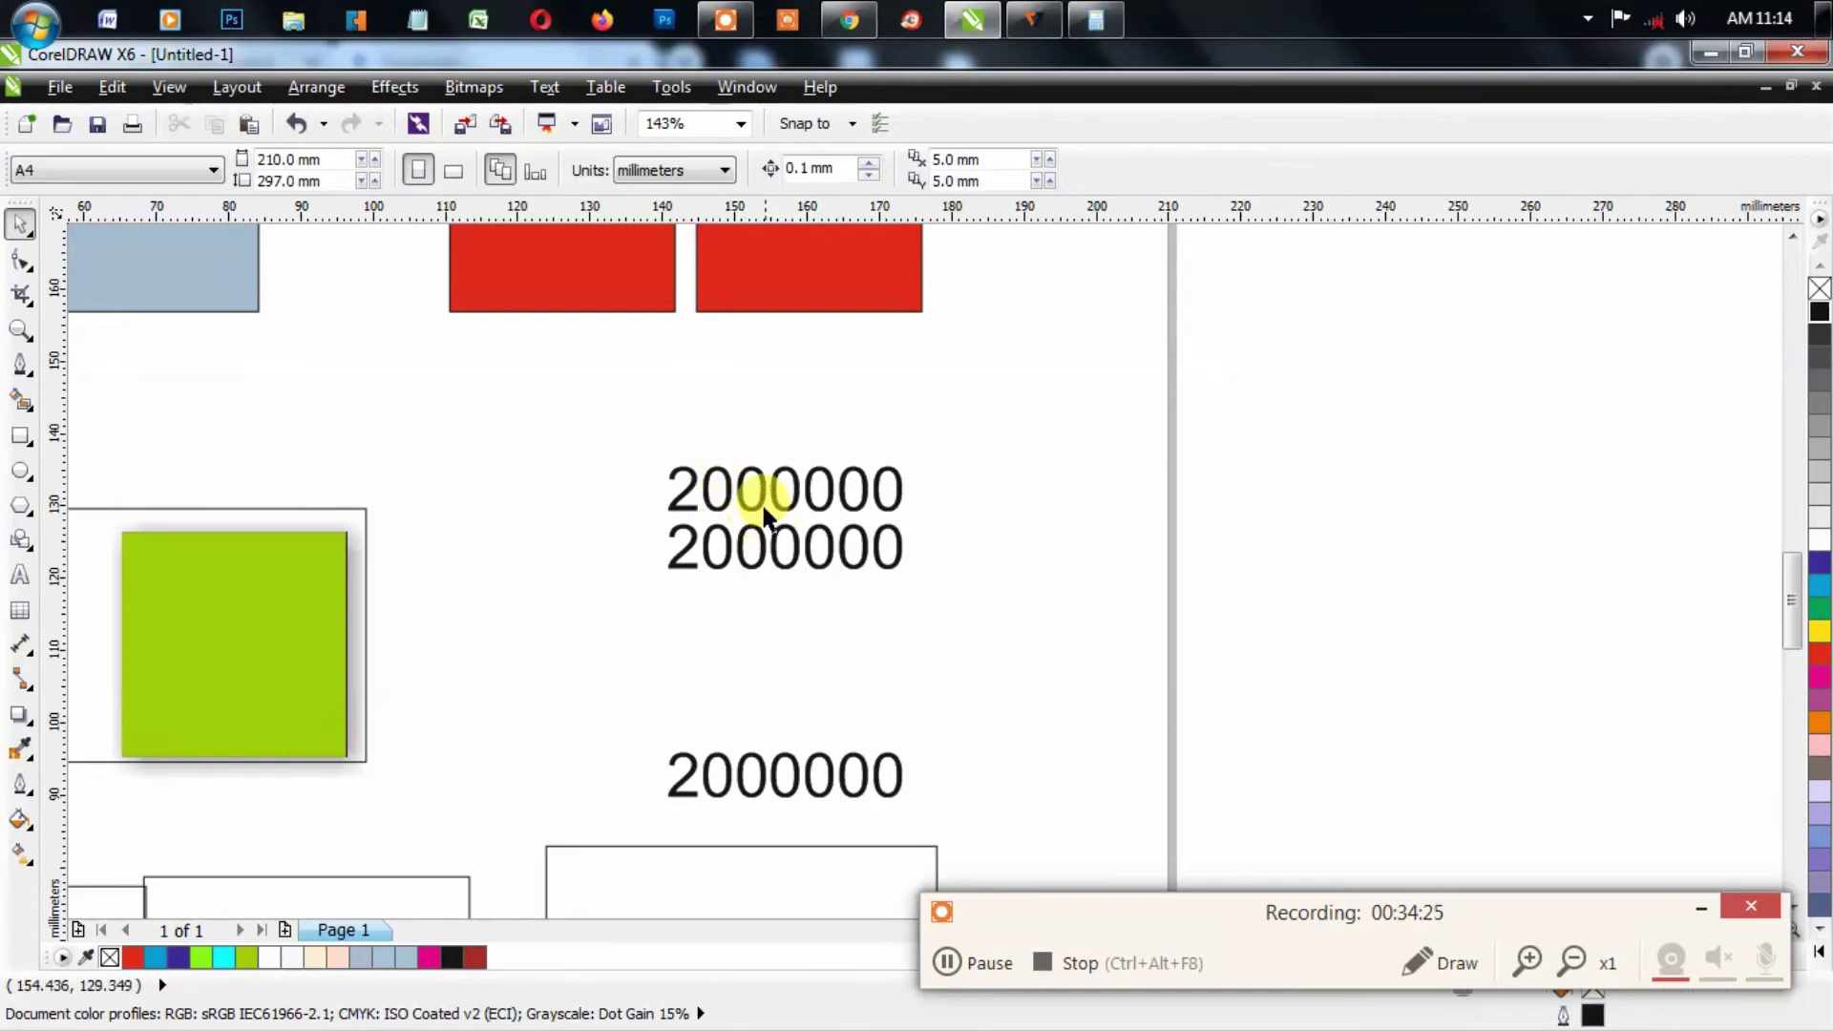
pyautogui.moveTo(757, 496)
pyautogui.mouseDown()
pyautogui.moveTo(745, 474)
pyautogui.moveTo(769, 474)
pyautogui.mouseUp()
pyautogui.press('Escape')
pyautogui.scroll(-2, 767, 473)
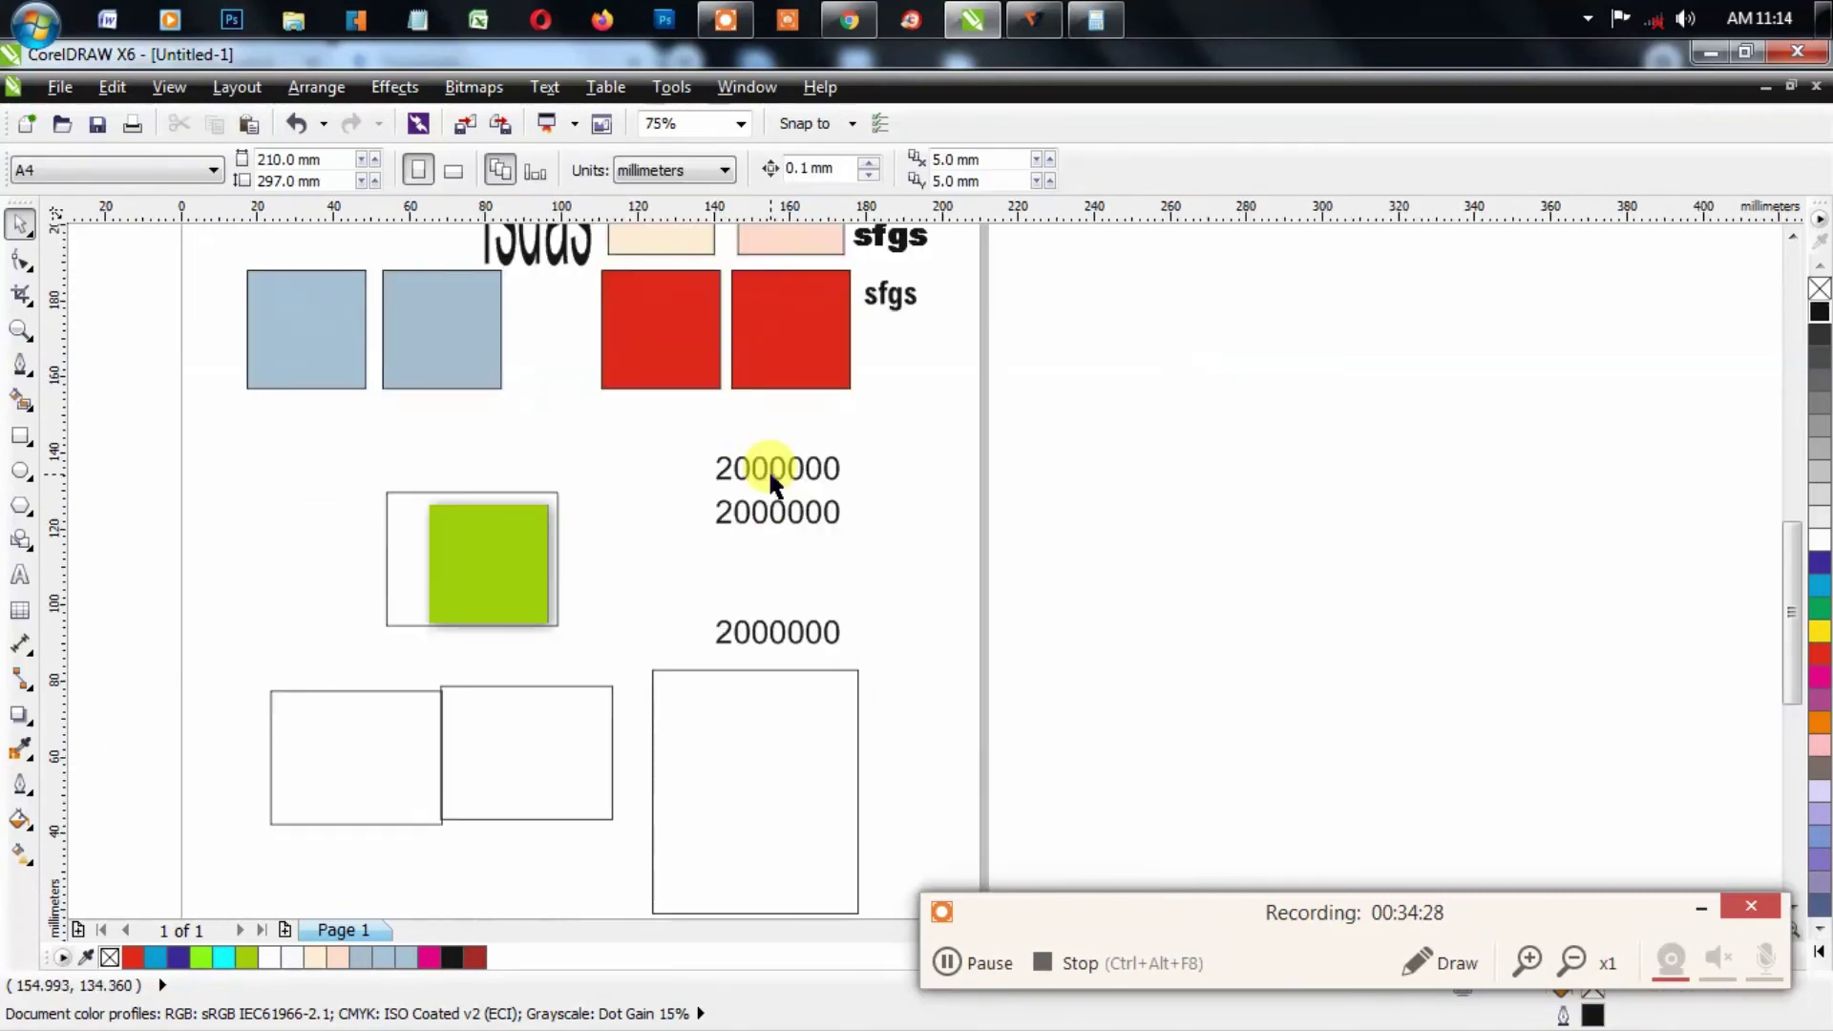
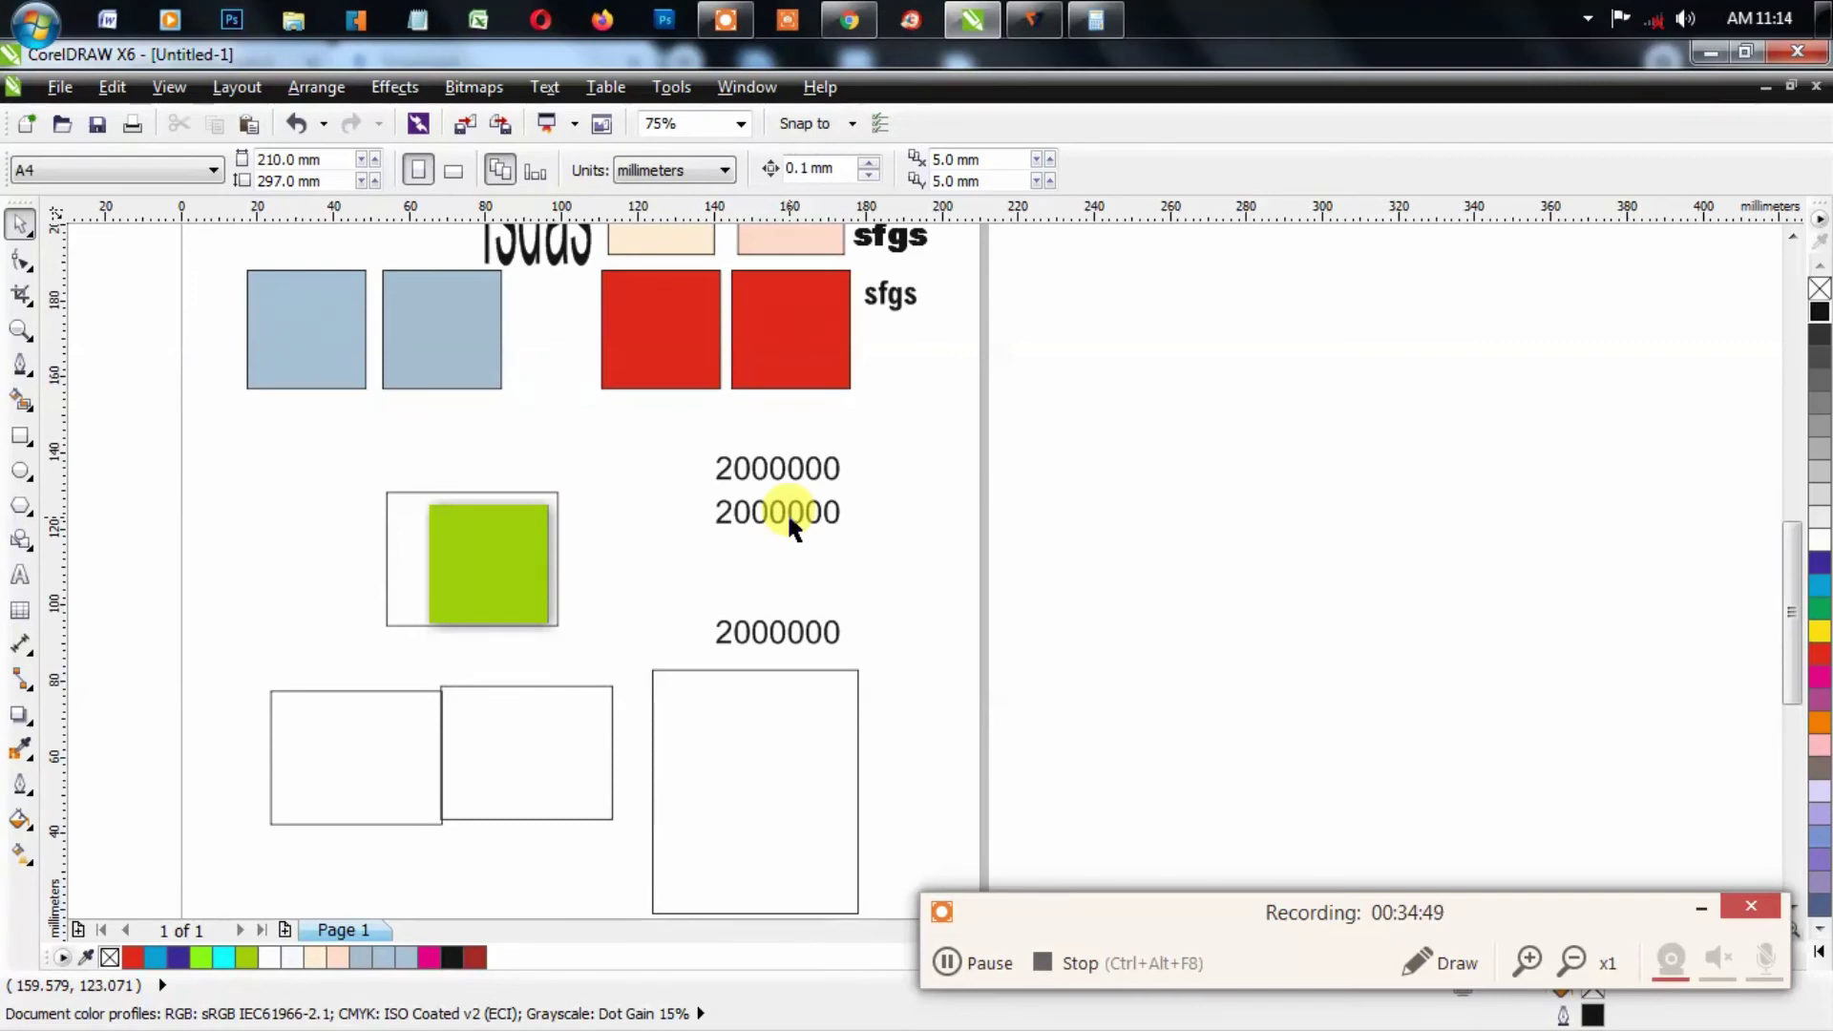
# Step: Add a second page to the document after the current one
pyautogui.hotkey('shift', 'F4')
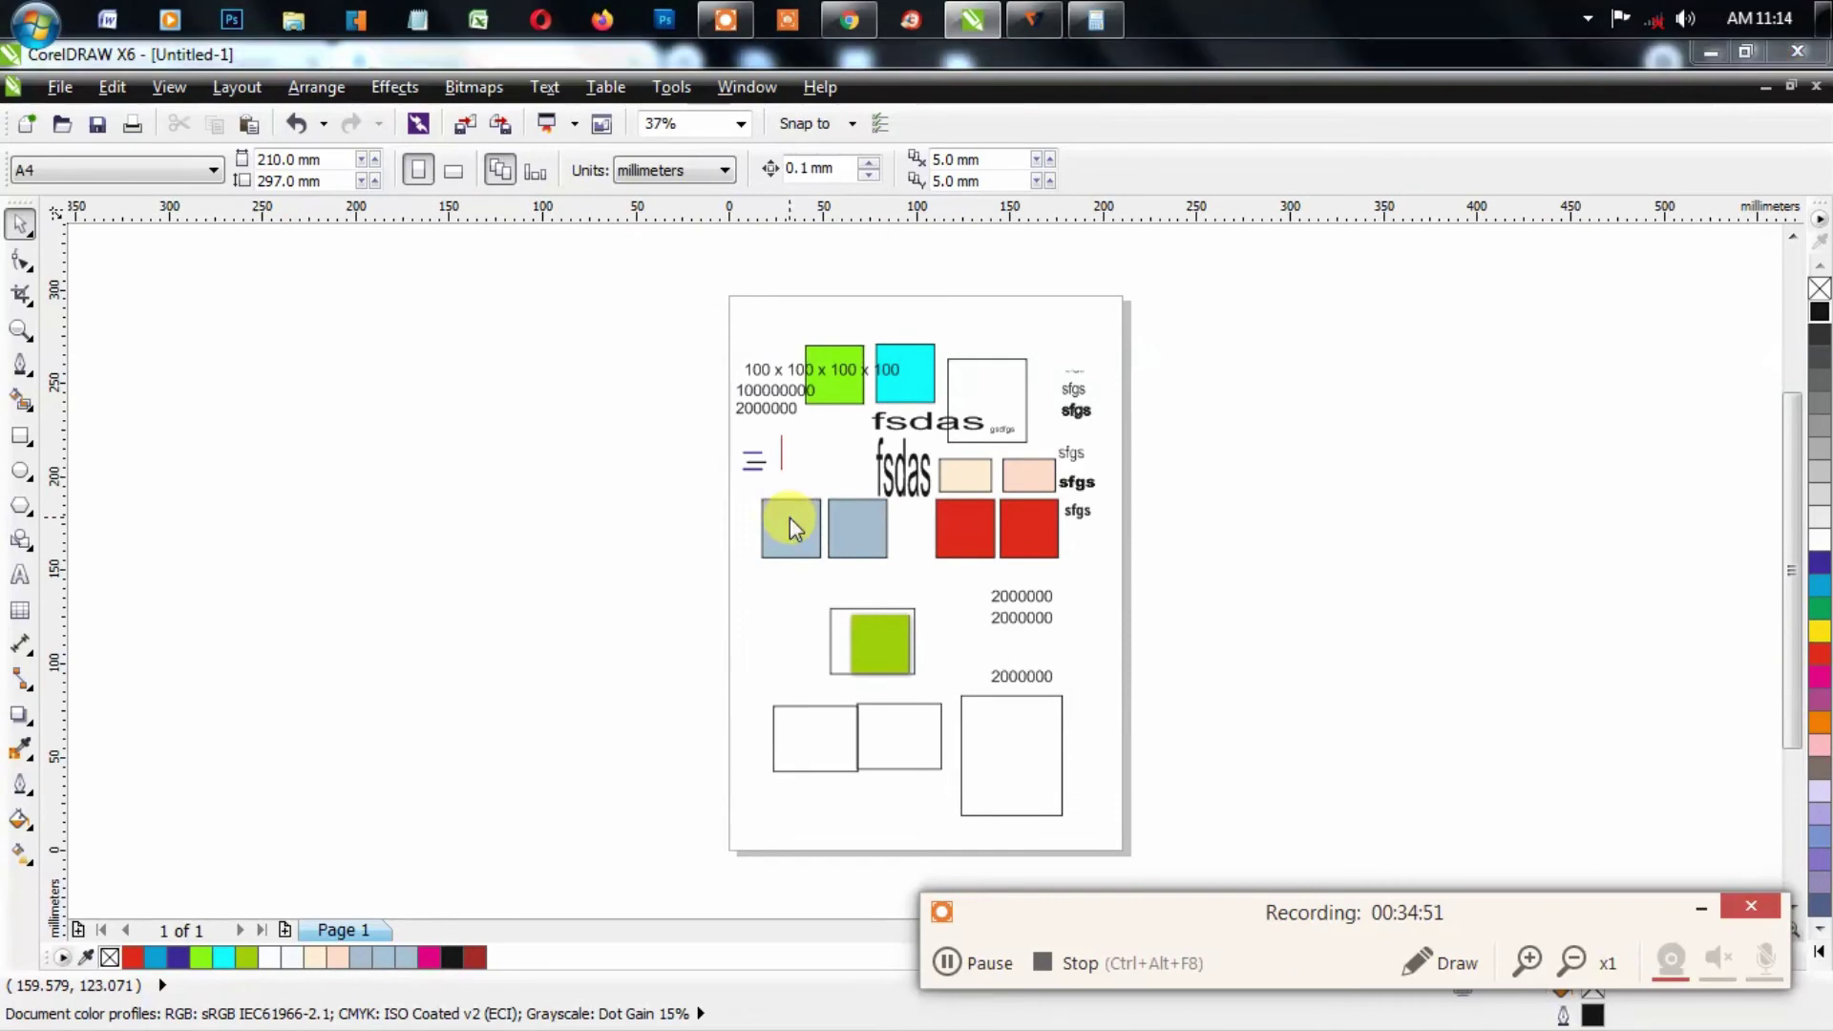
pyautogui.press('pagedown')
pyautogui.press('Return')
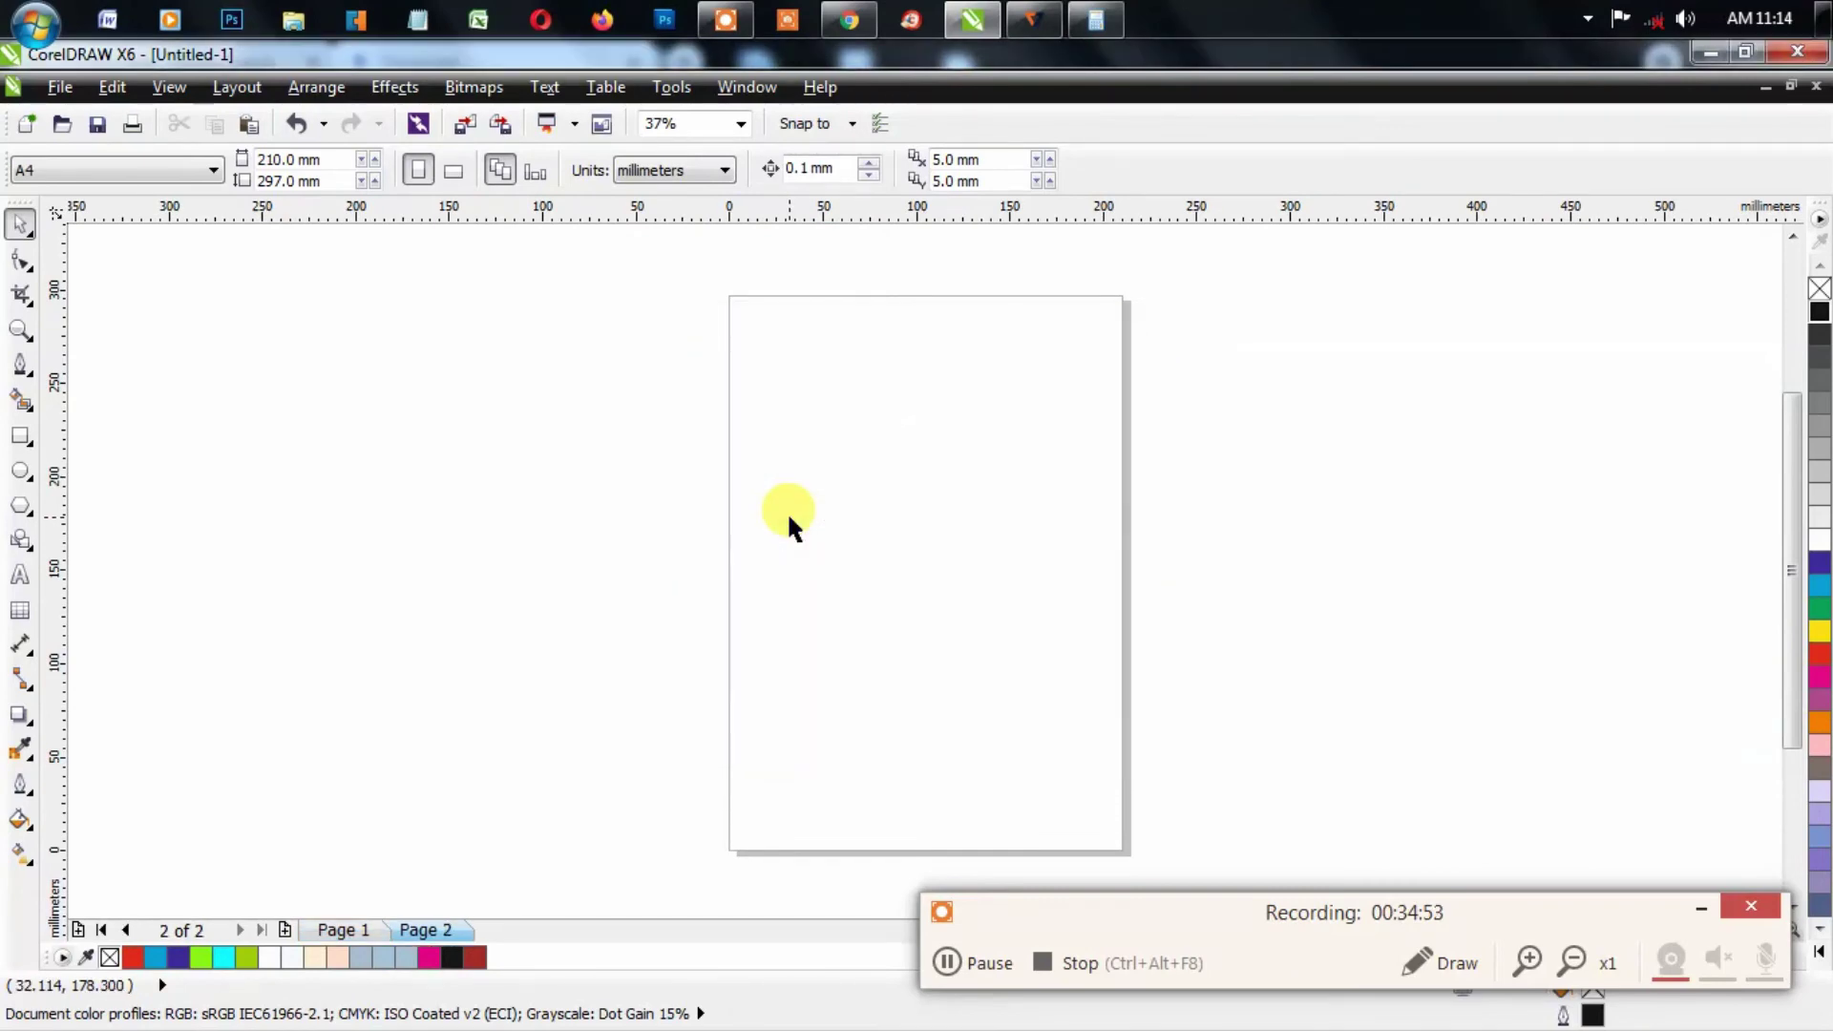
# Step: Draw a square about 2.2 mm wide near the upper left of page 2 and fill it with red
pyautogui.click(20, 436)
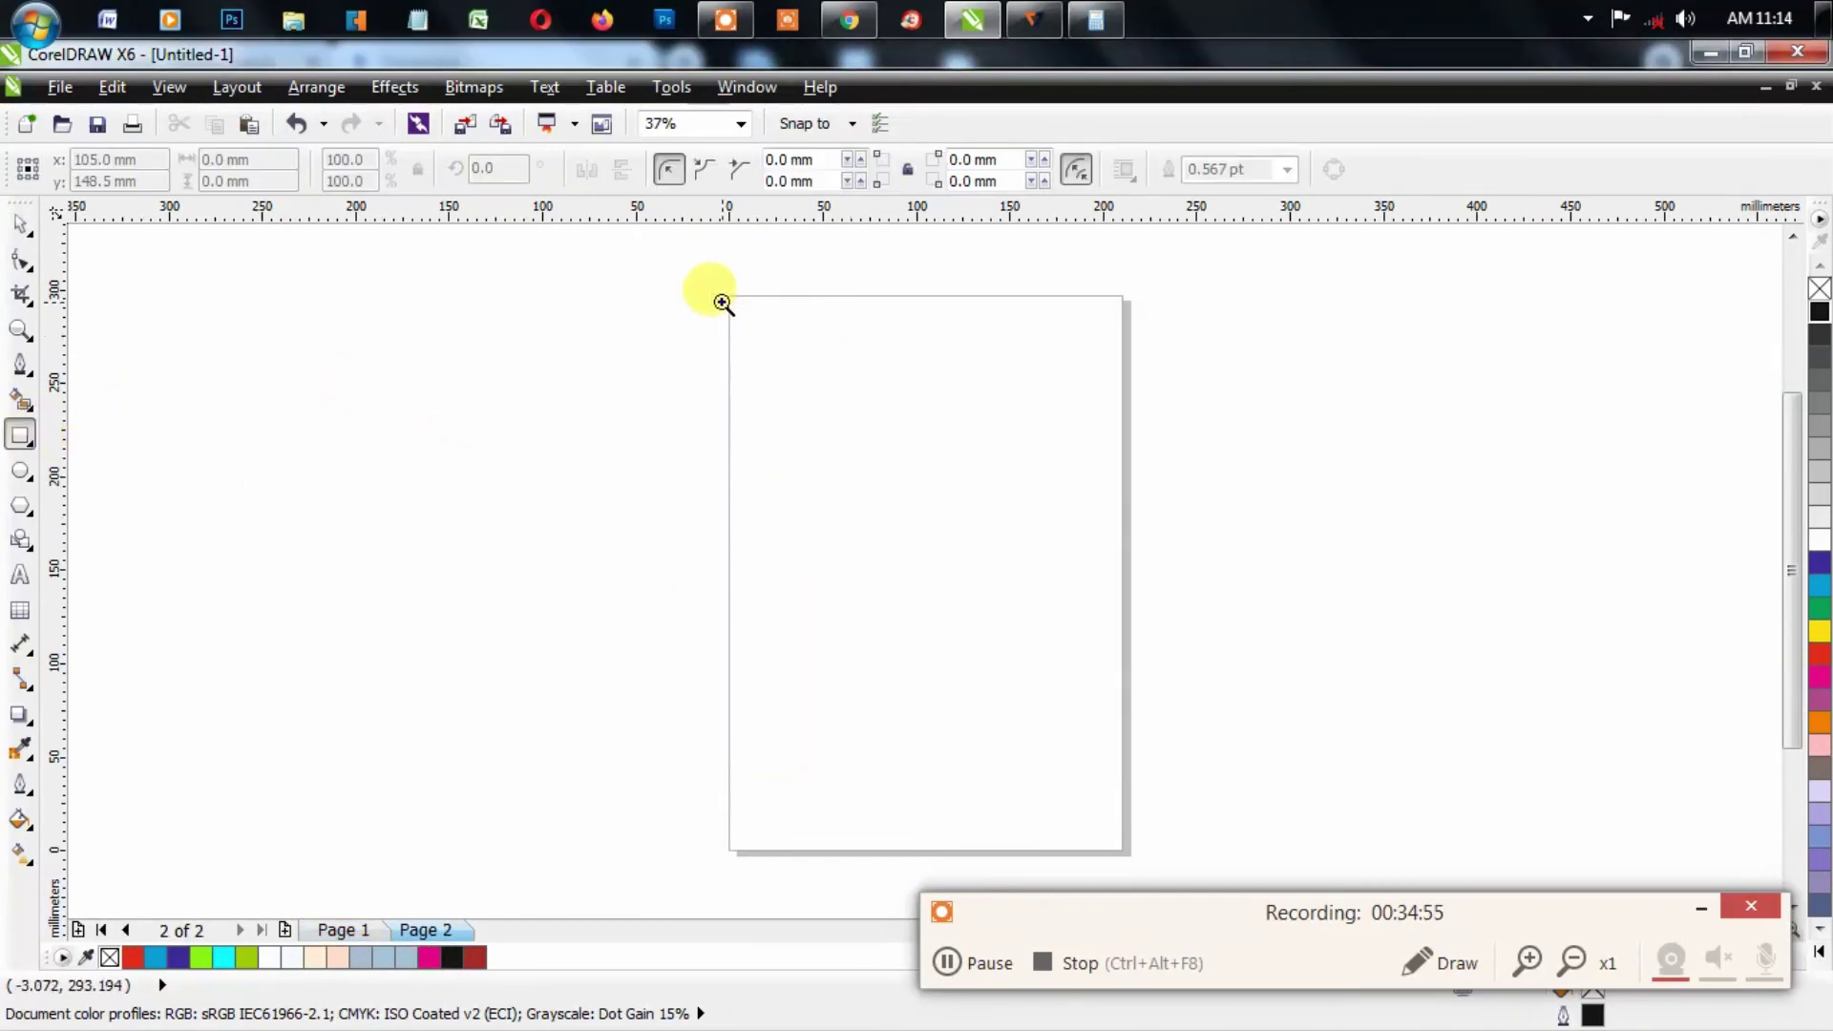
pyautogui.scroll(3, 839, 503)
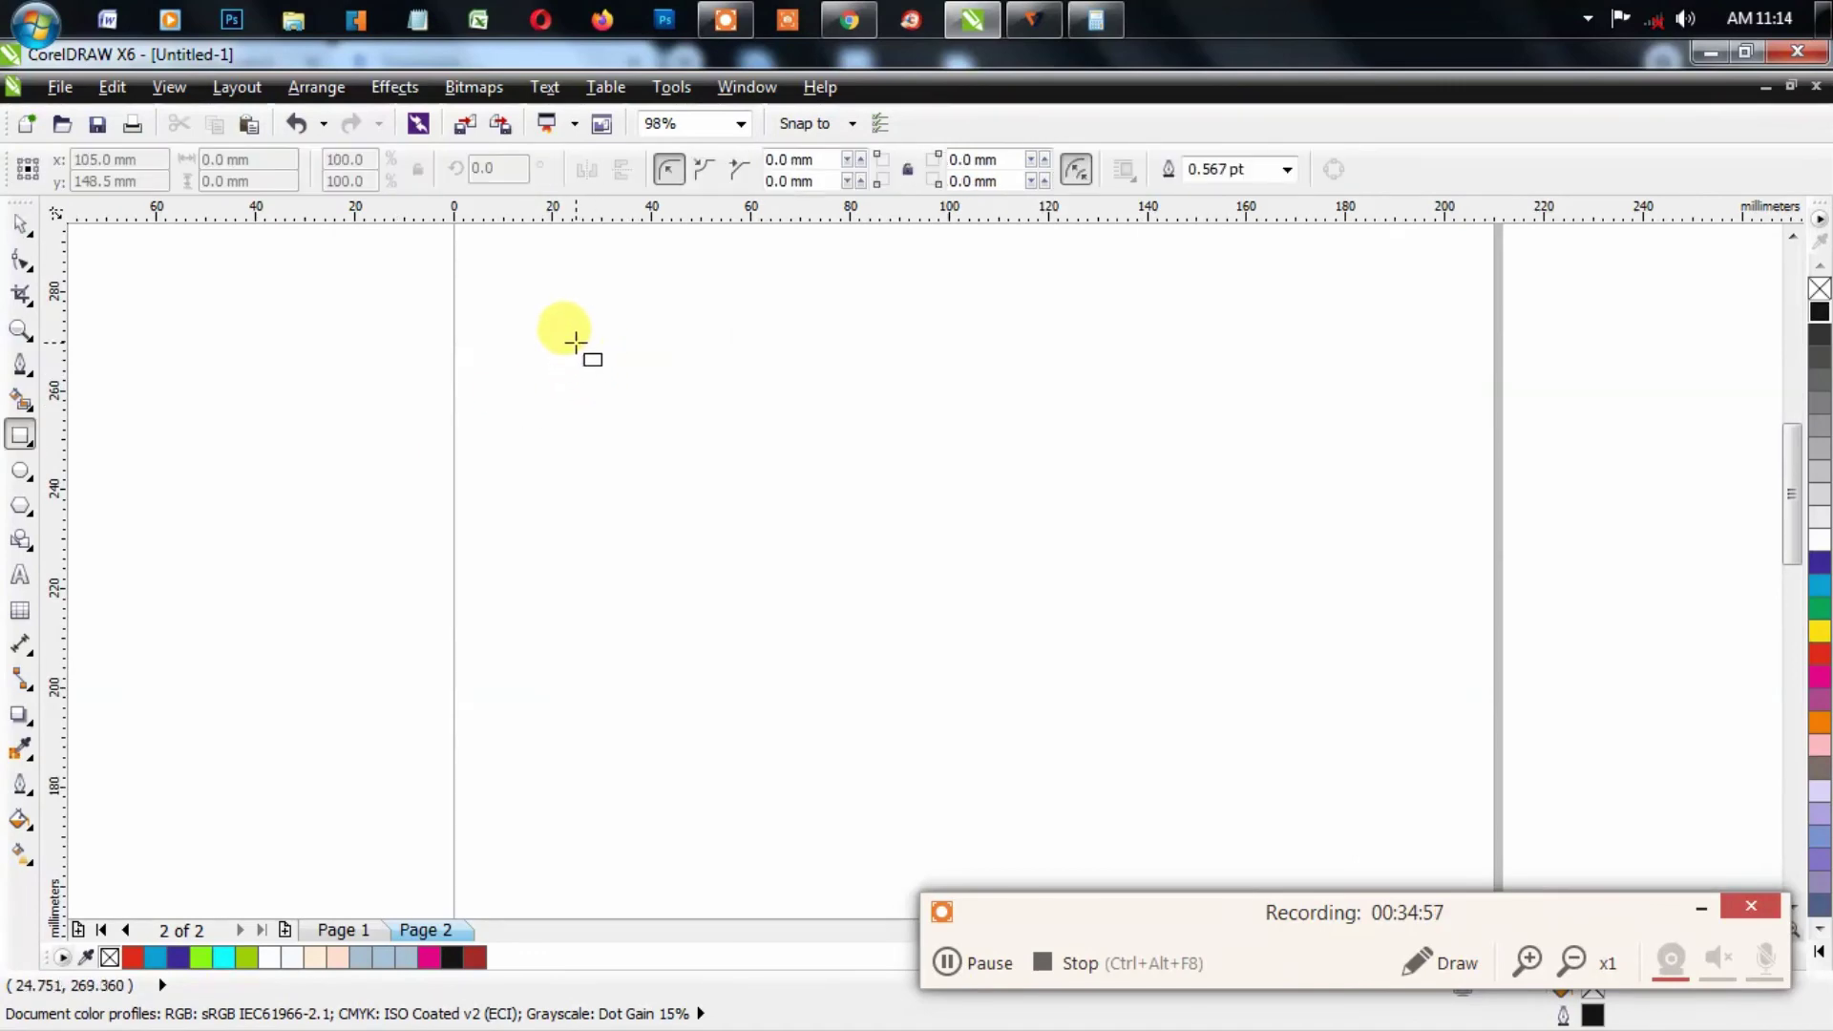
pyautogui.moveTo(570, 337); pyautogui.dragTo(579, 346)
pyautogui.press('space')
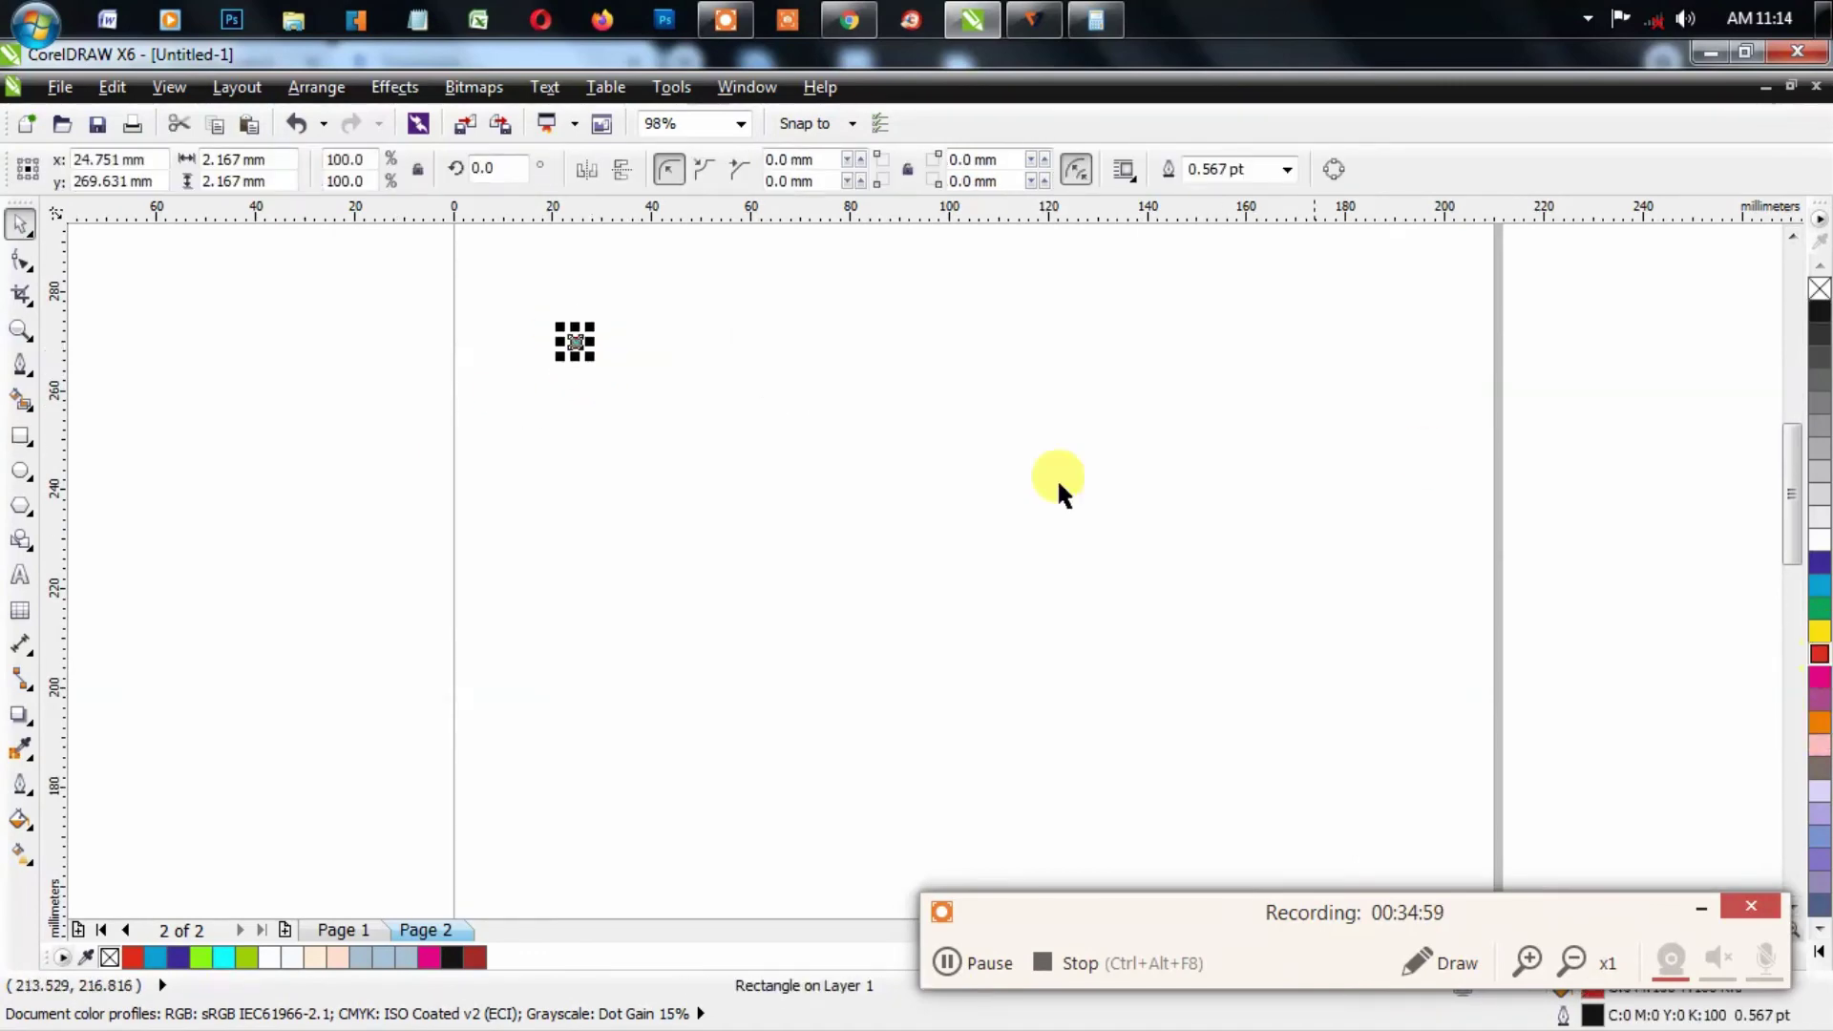
pyautogui.click(601, 367)
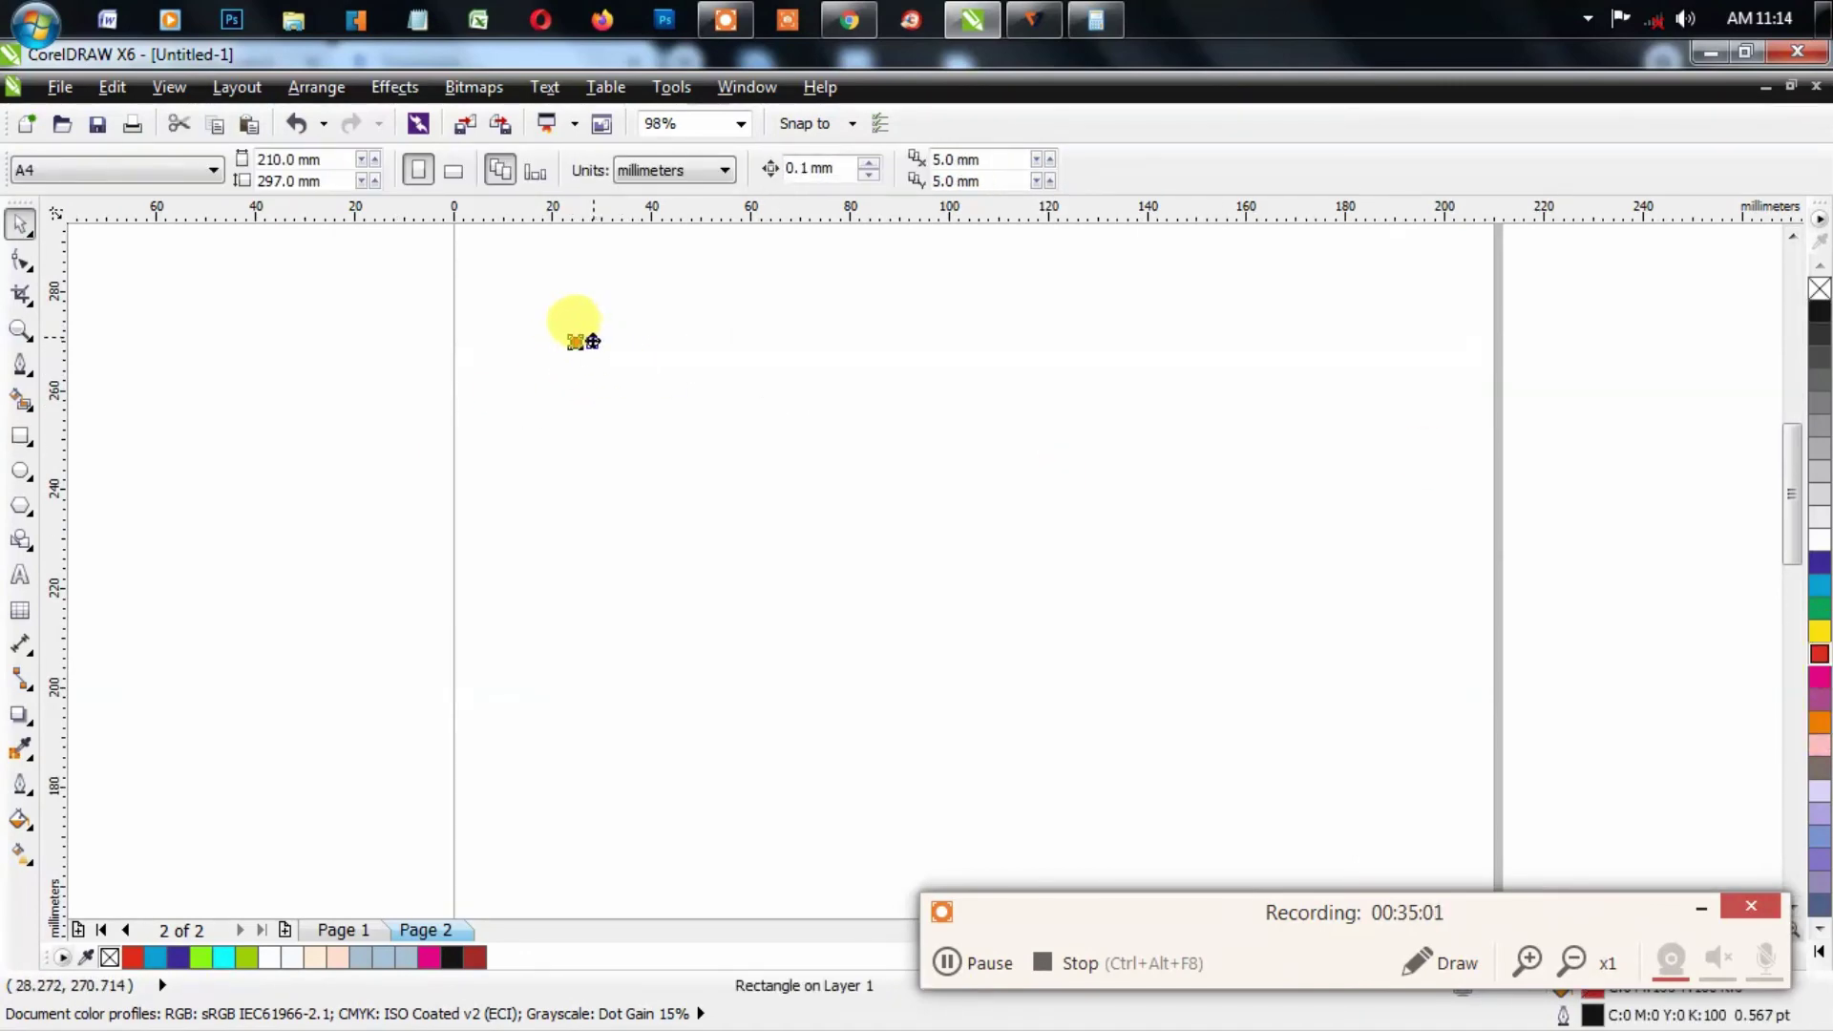
# Step: Duplicate the small red square into a row of eight and copy the row directly below
pyautogui.click(577, 339)
pyautogui.hotkey('ctrl', 'd')
pyautogui.hotkey('ctrl', 'd')
pyautogui.hotkey('ctrl', 'd')
pyautogui.hotkey('ctrl', 'd')
pyautogui.hotkey('ctrl', 'd')
pyautogui.hotkey('ctrl', 'd')
pyautogui.hotkey('ctrl', 'd')
pyautogui.hotkey('ctrl', 'd')
pyautogui.moveTo(523, 288); pyautogui.dragTo(730, 375)
pyautogui.moveTo(626, 344); pyautogui.dragTo(655, 361)
pyautogui.rightClick(647, 363)
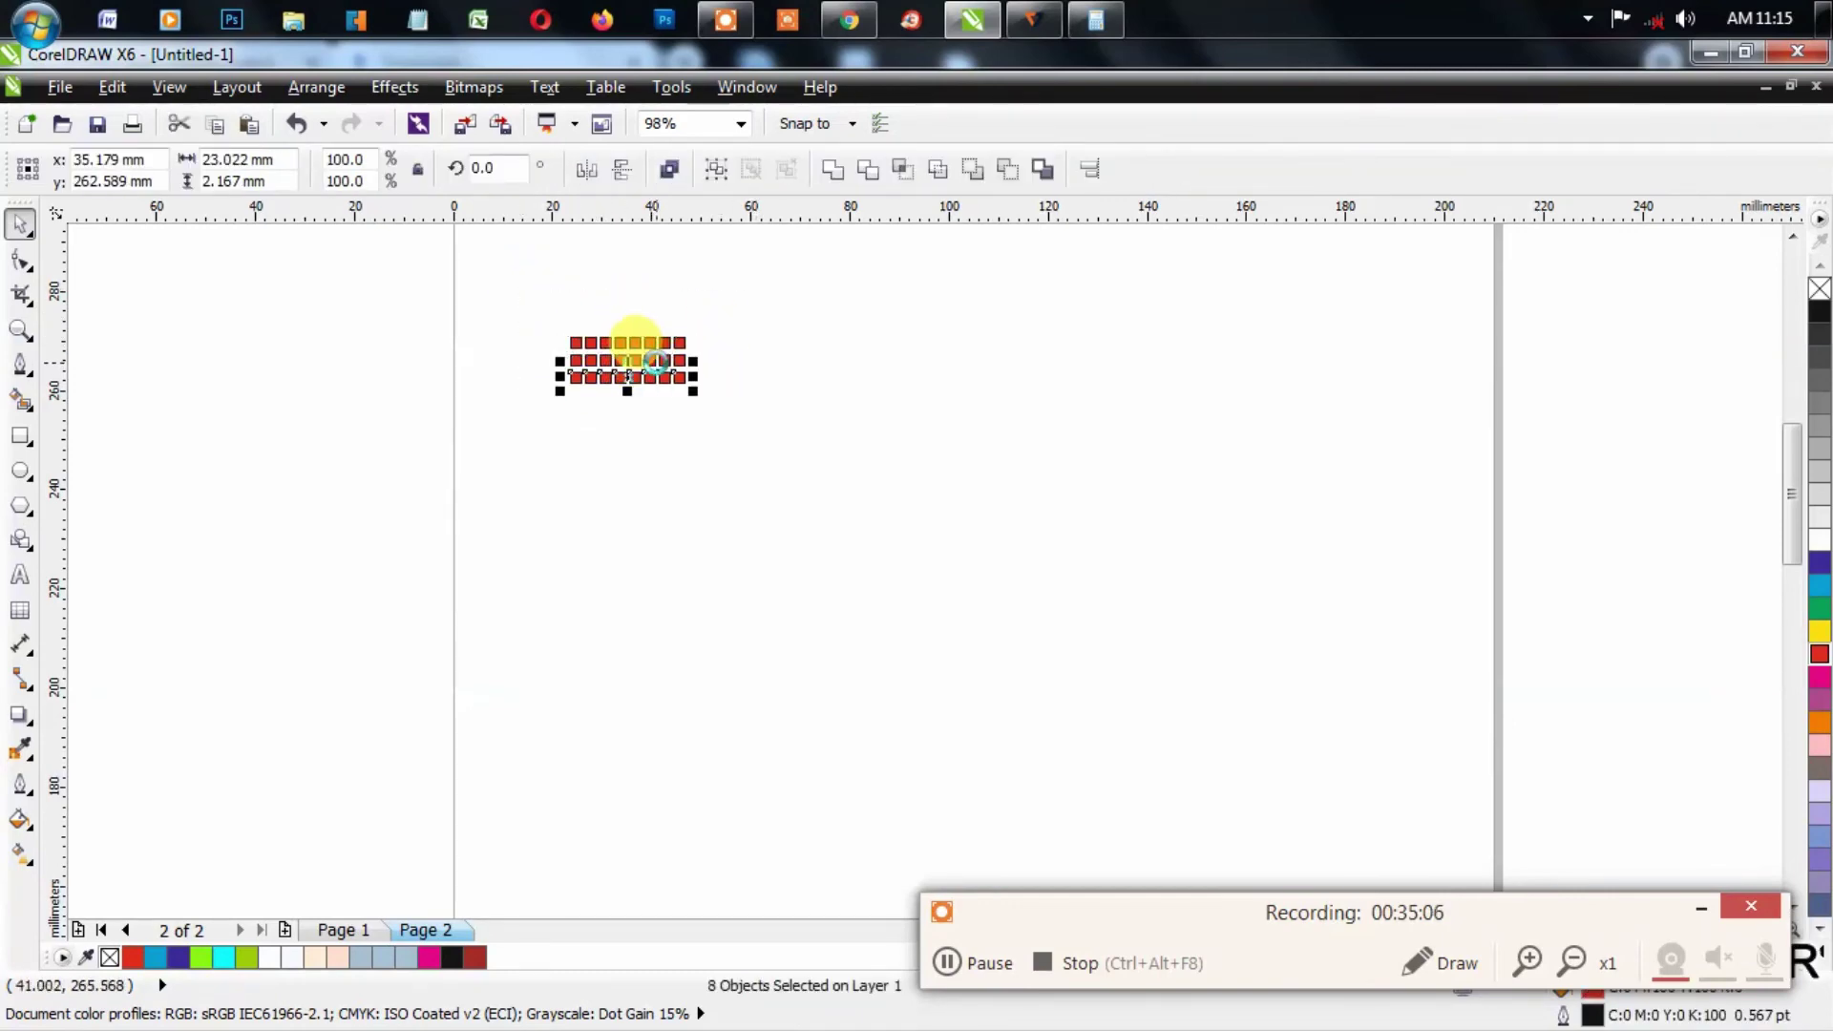
# Step: Repeat the row duplication downward at the same spacing to build a grid of fourteen rows
pyautogui.hotkey('ctrl', 'd')
pyautogui.hotkey('ctrl', 'd')
pyautogui.hotkey('ctrl', 'd')
pyautogui.hotkey('ctrl', 'd')
pyautogui.hotkey('ctrl', 'd')
pyautogui.hotkey('ctrl', 'd')
pyautogui.hotkey('ctrl', 'd')
pyautogui.hotkey('ctrl', 'd')
pyautogui.hotkey('ctrl', 'd')
pyautogui.hotkey('ctrl', 'd')
pyautogui.hotkey('ctrl', 'd')
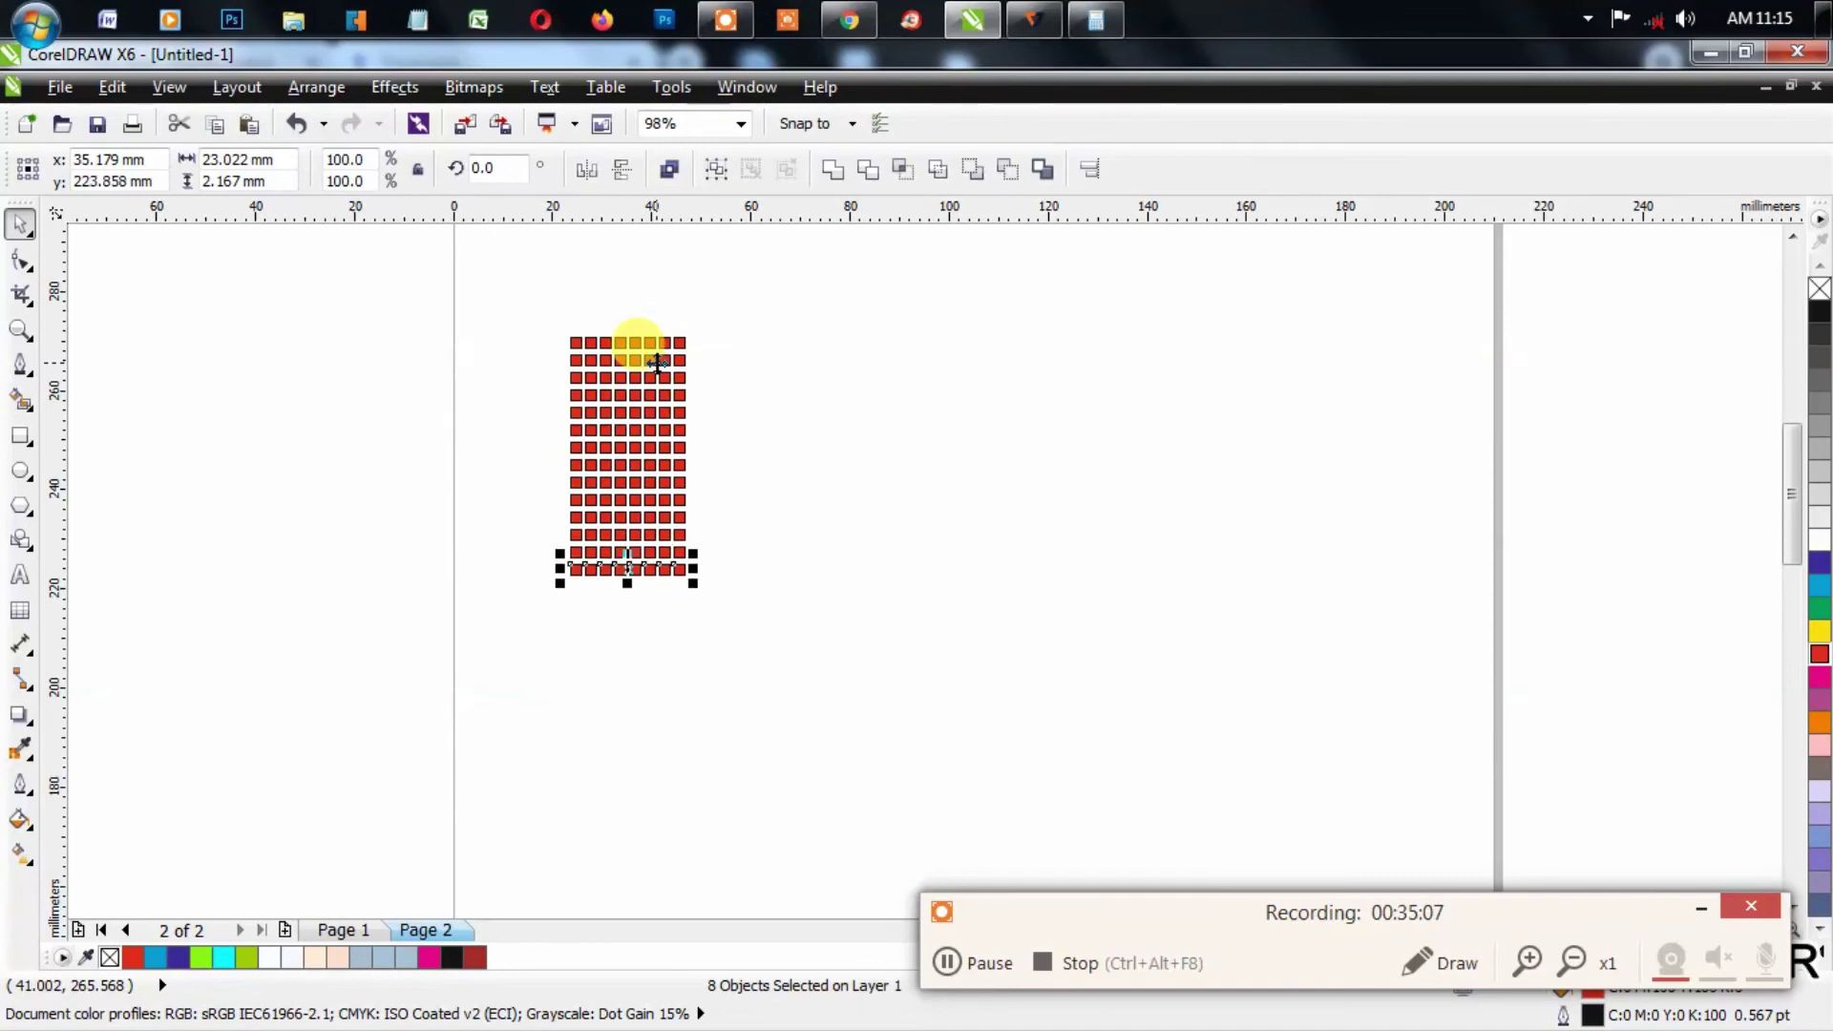
pyautogui.press('Escape')
# Step: Draw a rectangle about 82 × 13 mm over the grid's lowest rows and fill it with blue
pyautogui.click(20, 435)
pyautogui.moveTo(547, 518); pyautogui.dragTo(957, 582)
pyautogui.press('space')
pyautogui.click(1819, 586)
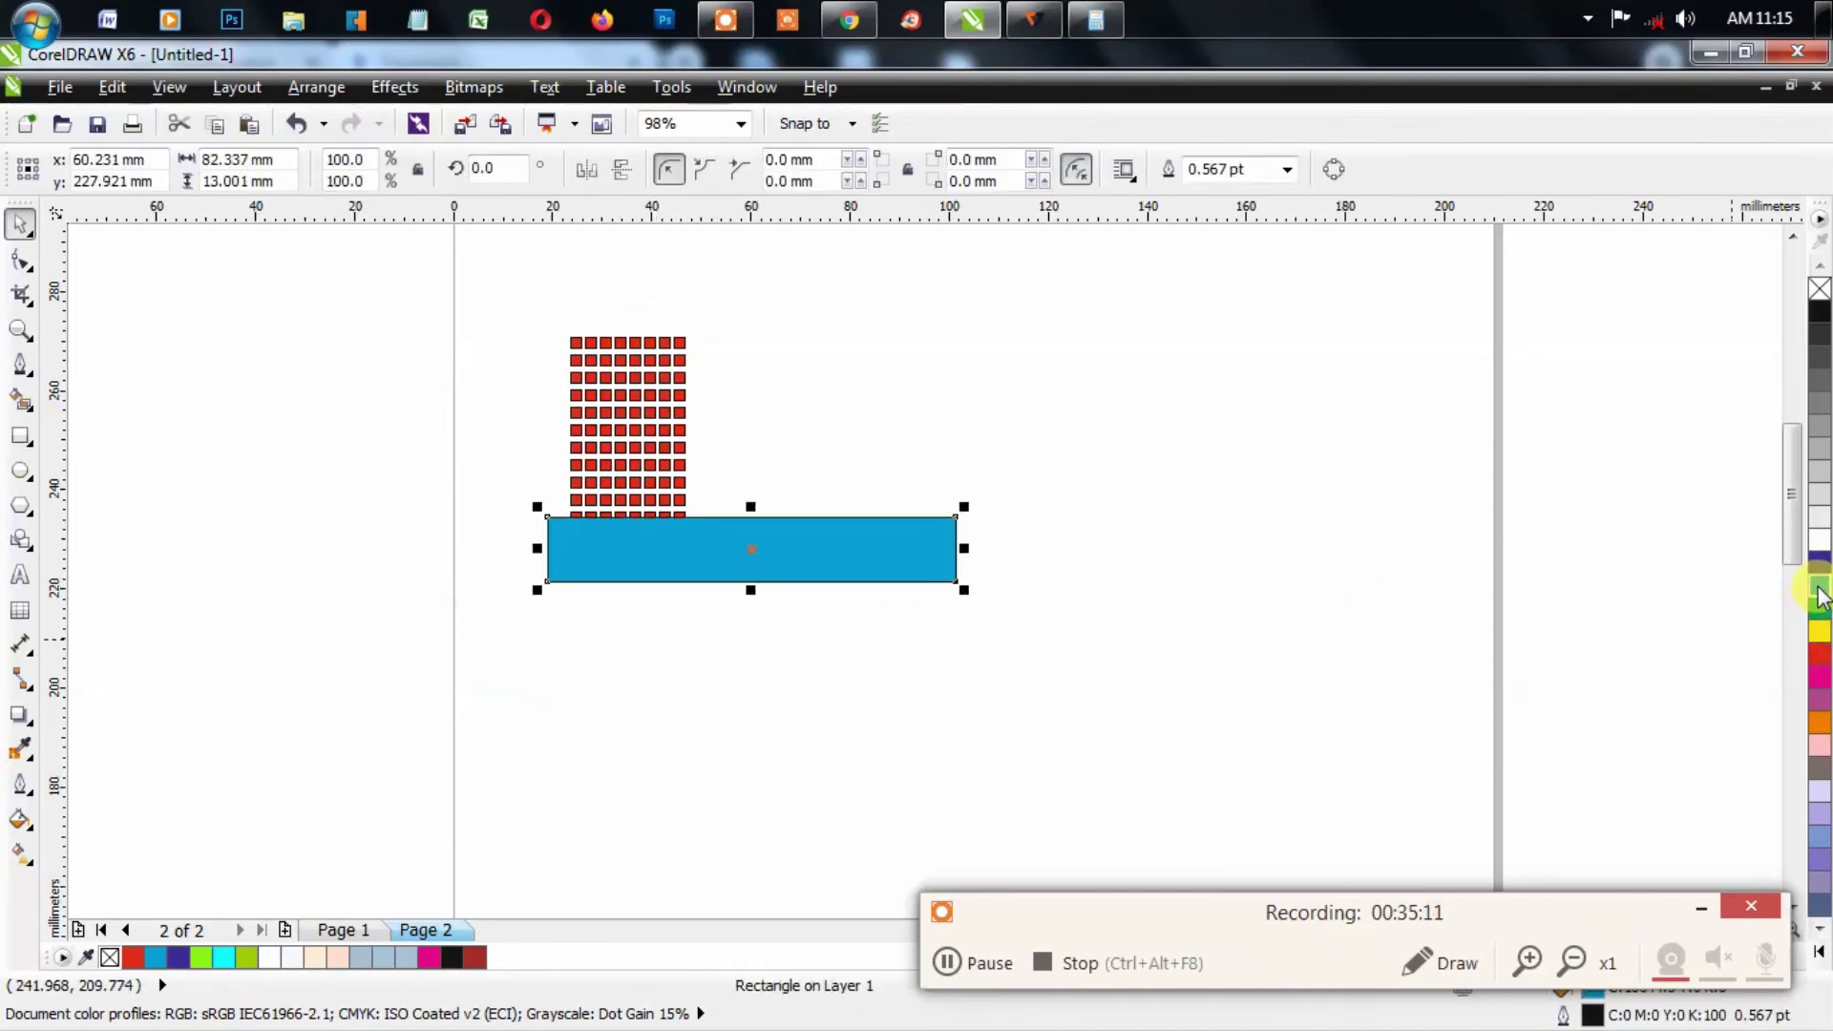
pyautogui.click(973, 491)
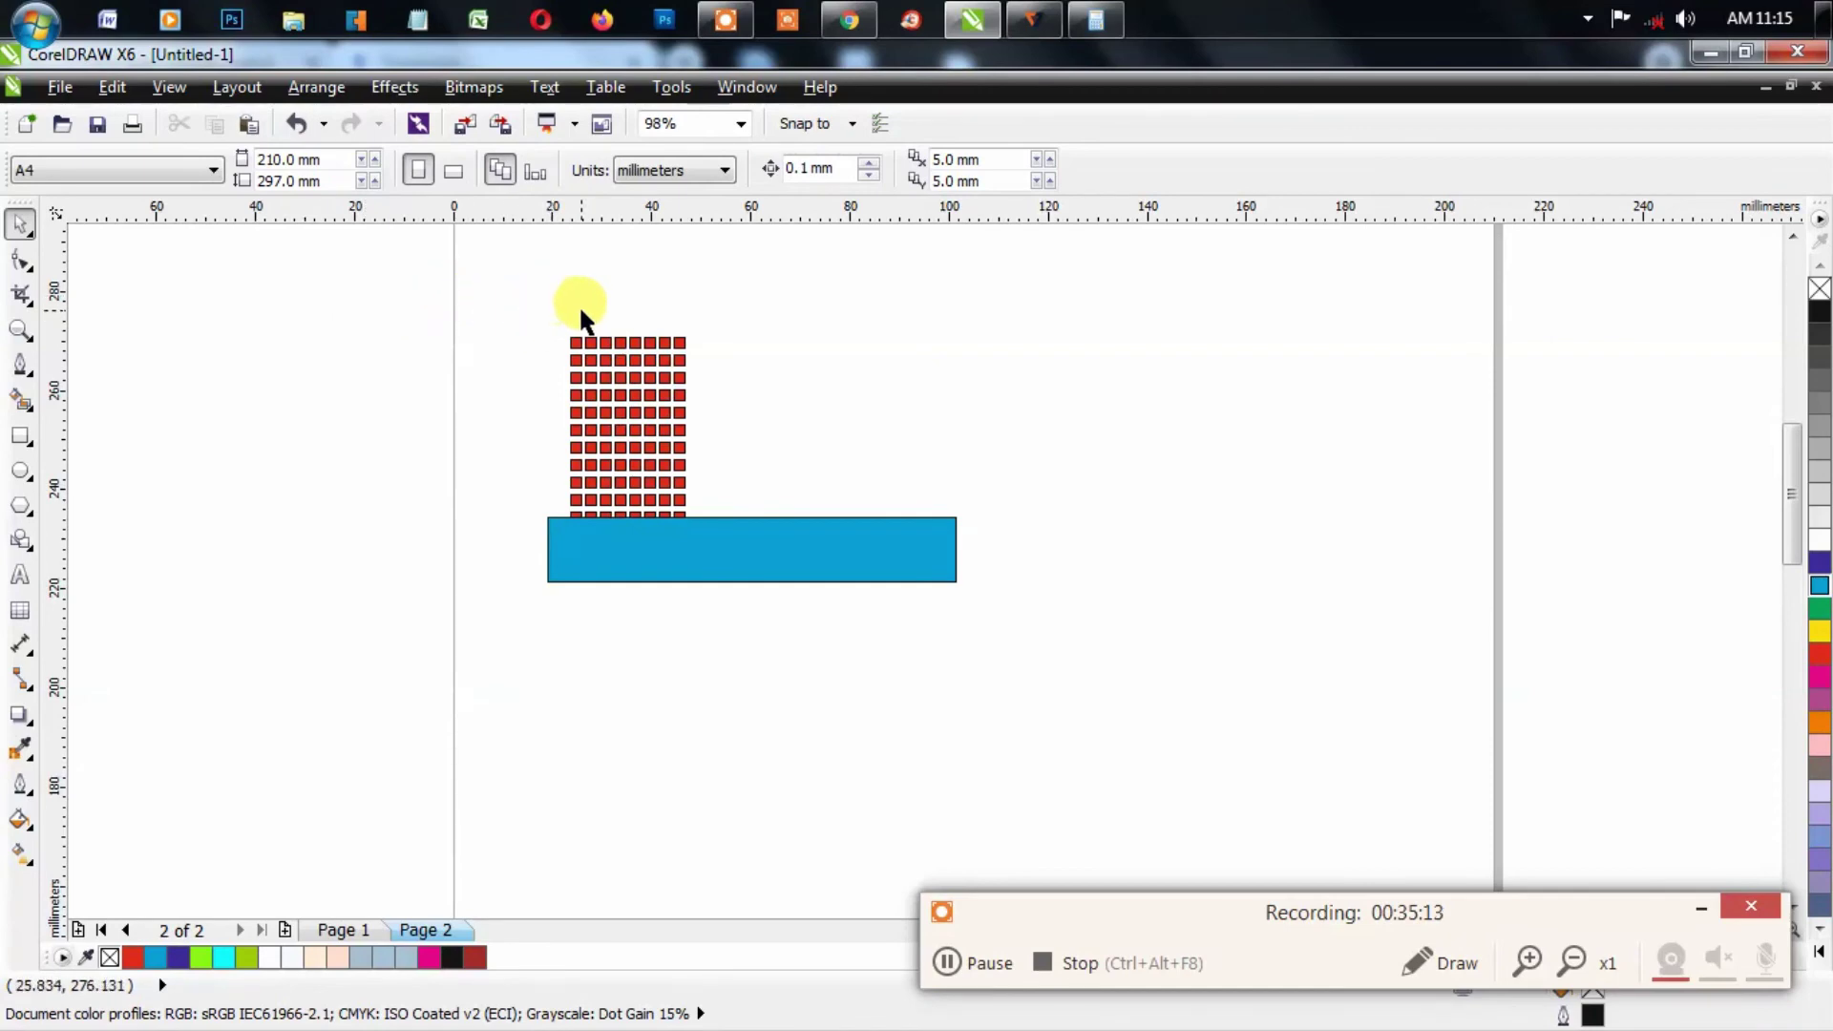
# Step: Select the grid's inner squares without the outer columns and shift them down by about one row
pyautogui.moveTo(582, 309); pyautogui.dragTo(669, 510)
pyautogui.moveTo(668, 324); pyautogui.dragTo(655, 347)
pyautogui.click(918, 426)
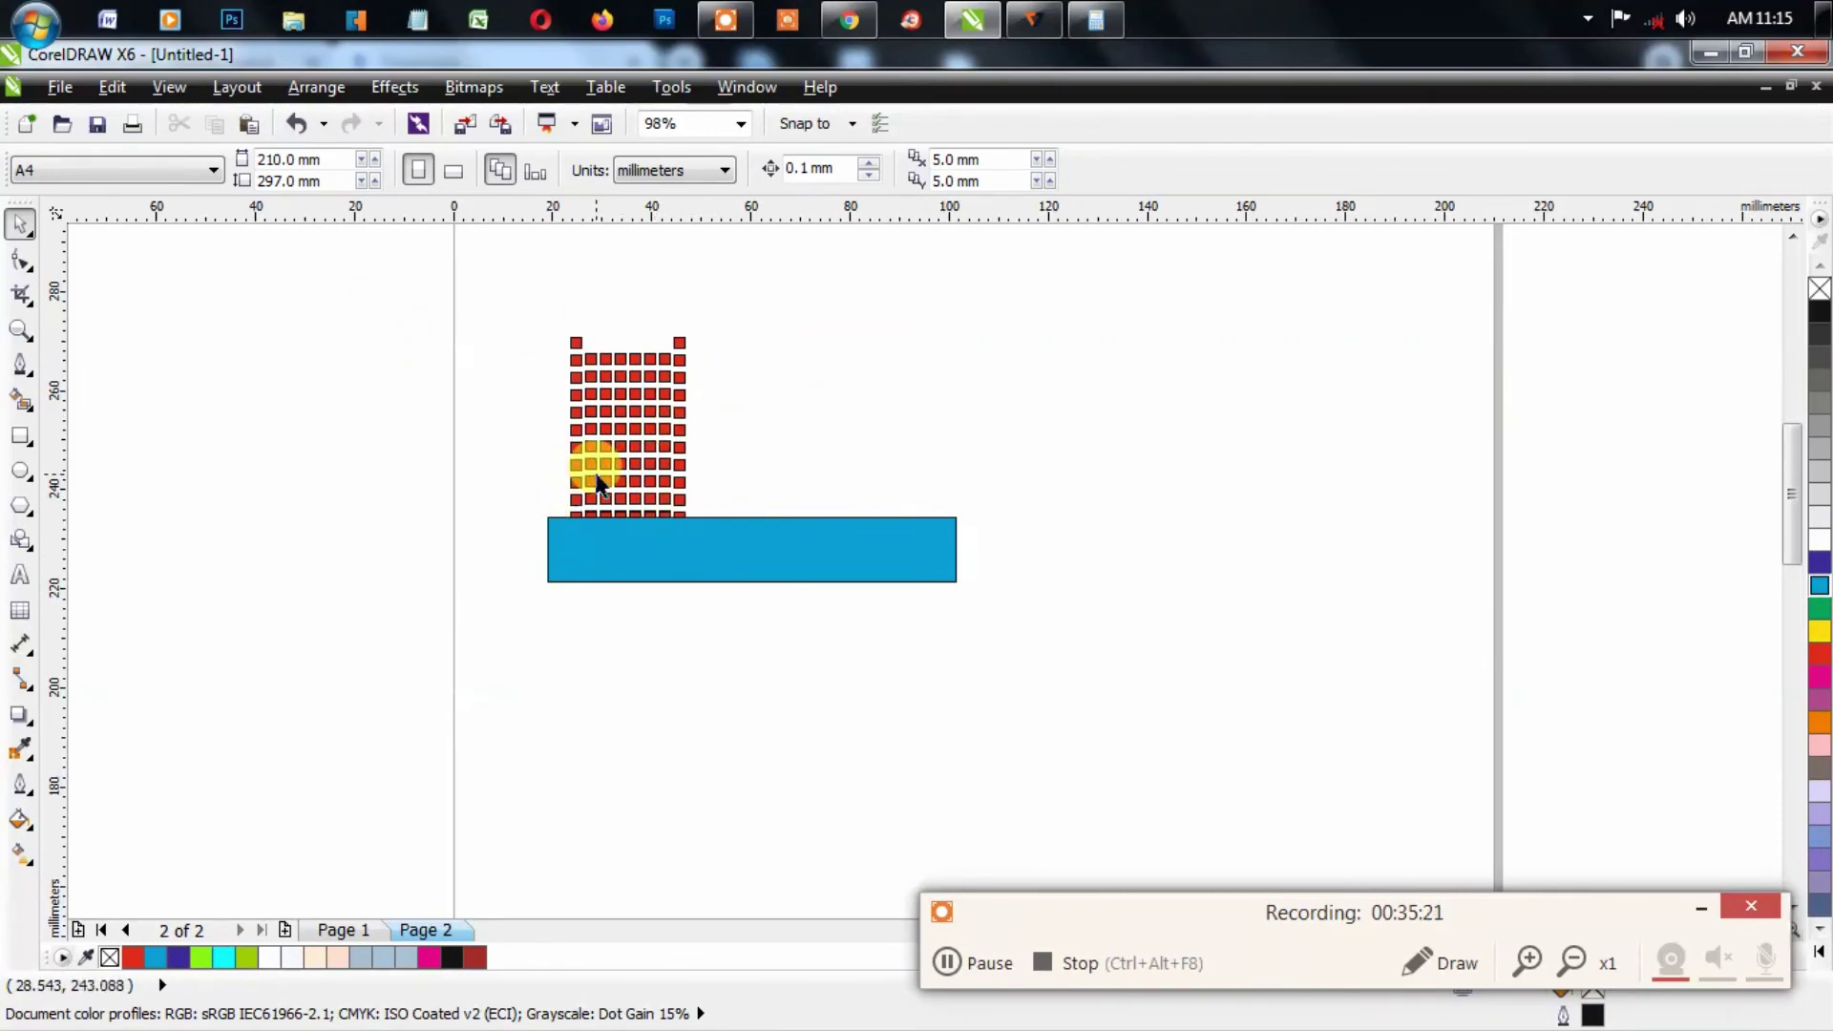
# Step: Add the text fasdfasf in Arial 24 pt and position it on the right part of the blue bar
pyautogui.click(20, 573)
pyautogui.click(838, 529)
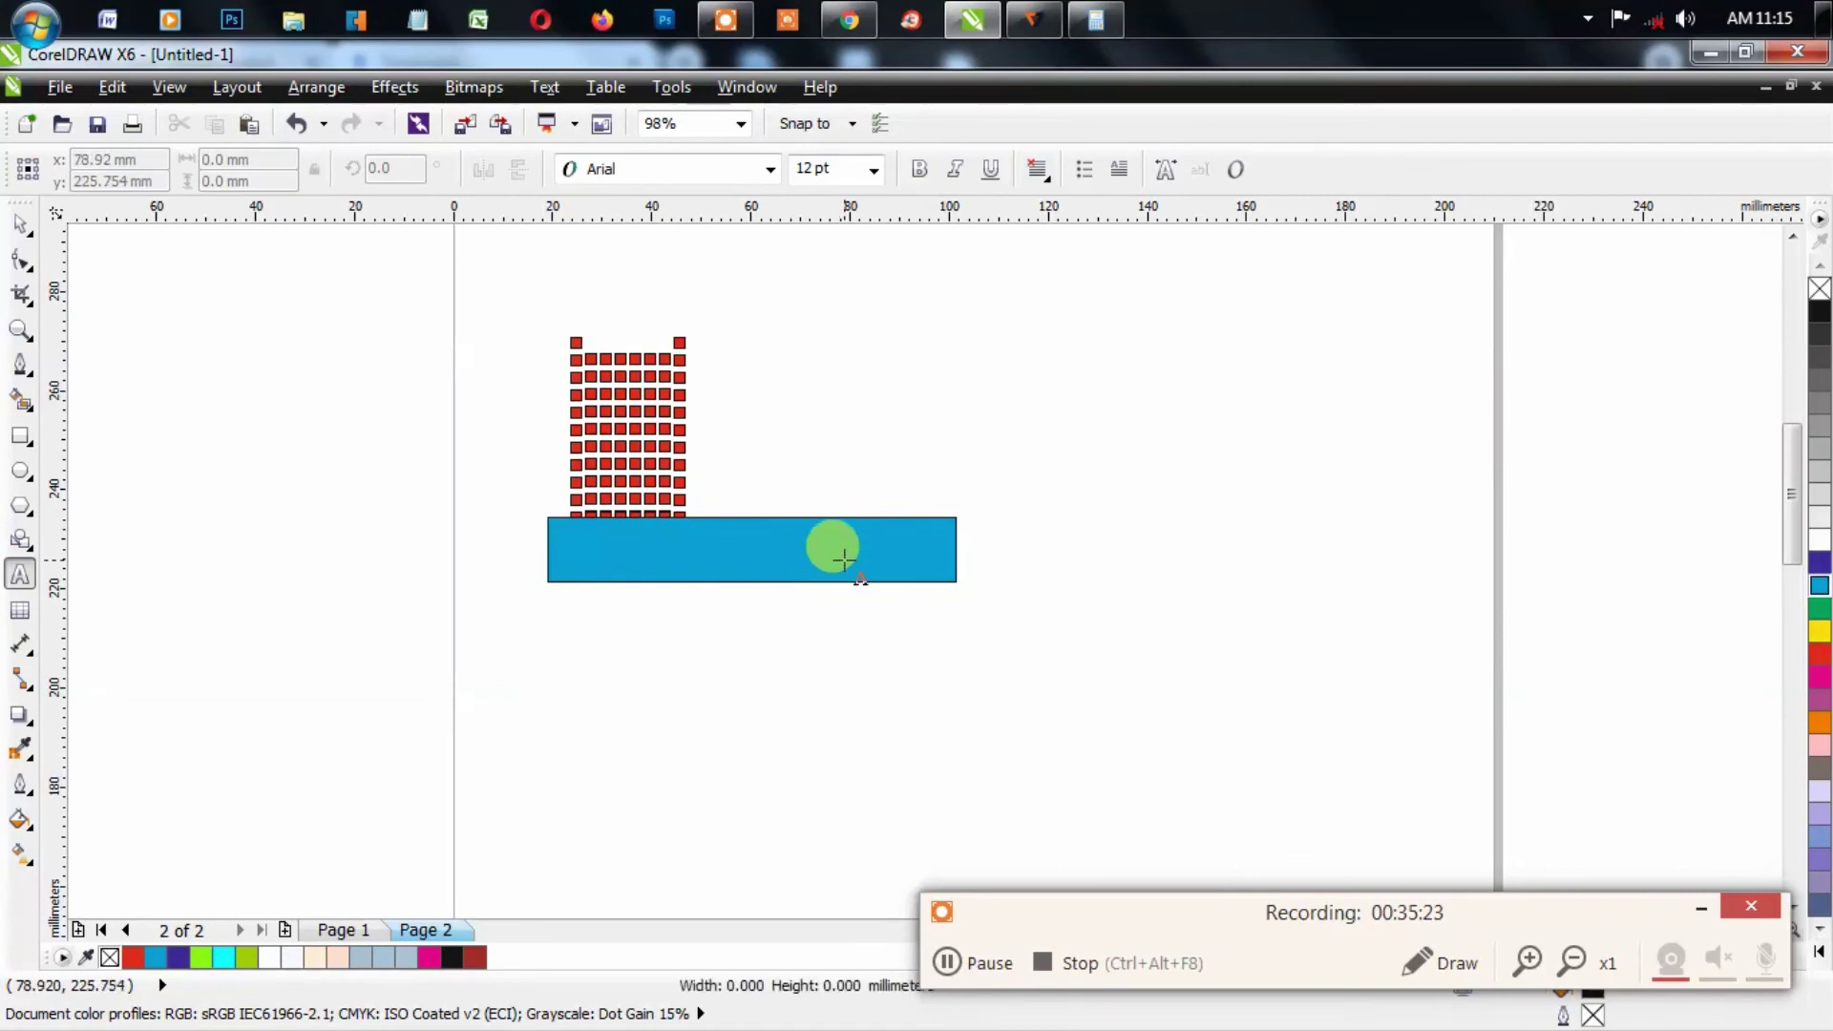
pyautogui.write('fasdfasf')
pyautogui.hotkey('ctrl', 'space')
pyautogui.moveTo(907, 539); pyautogui.dragTo(857, 560)
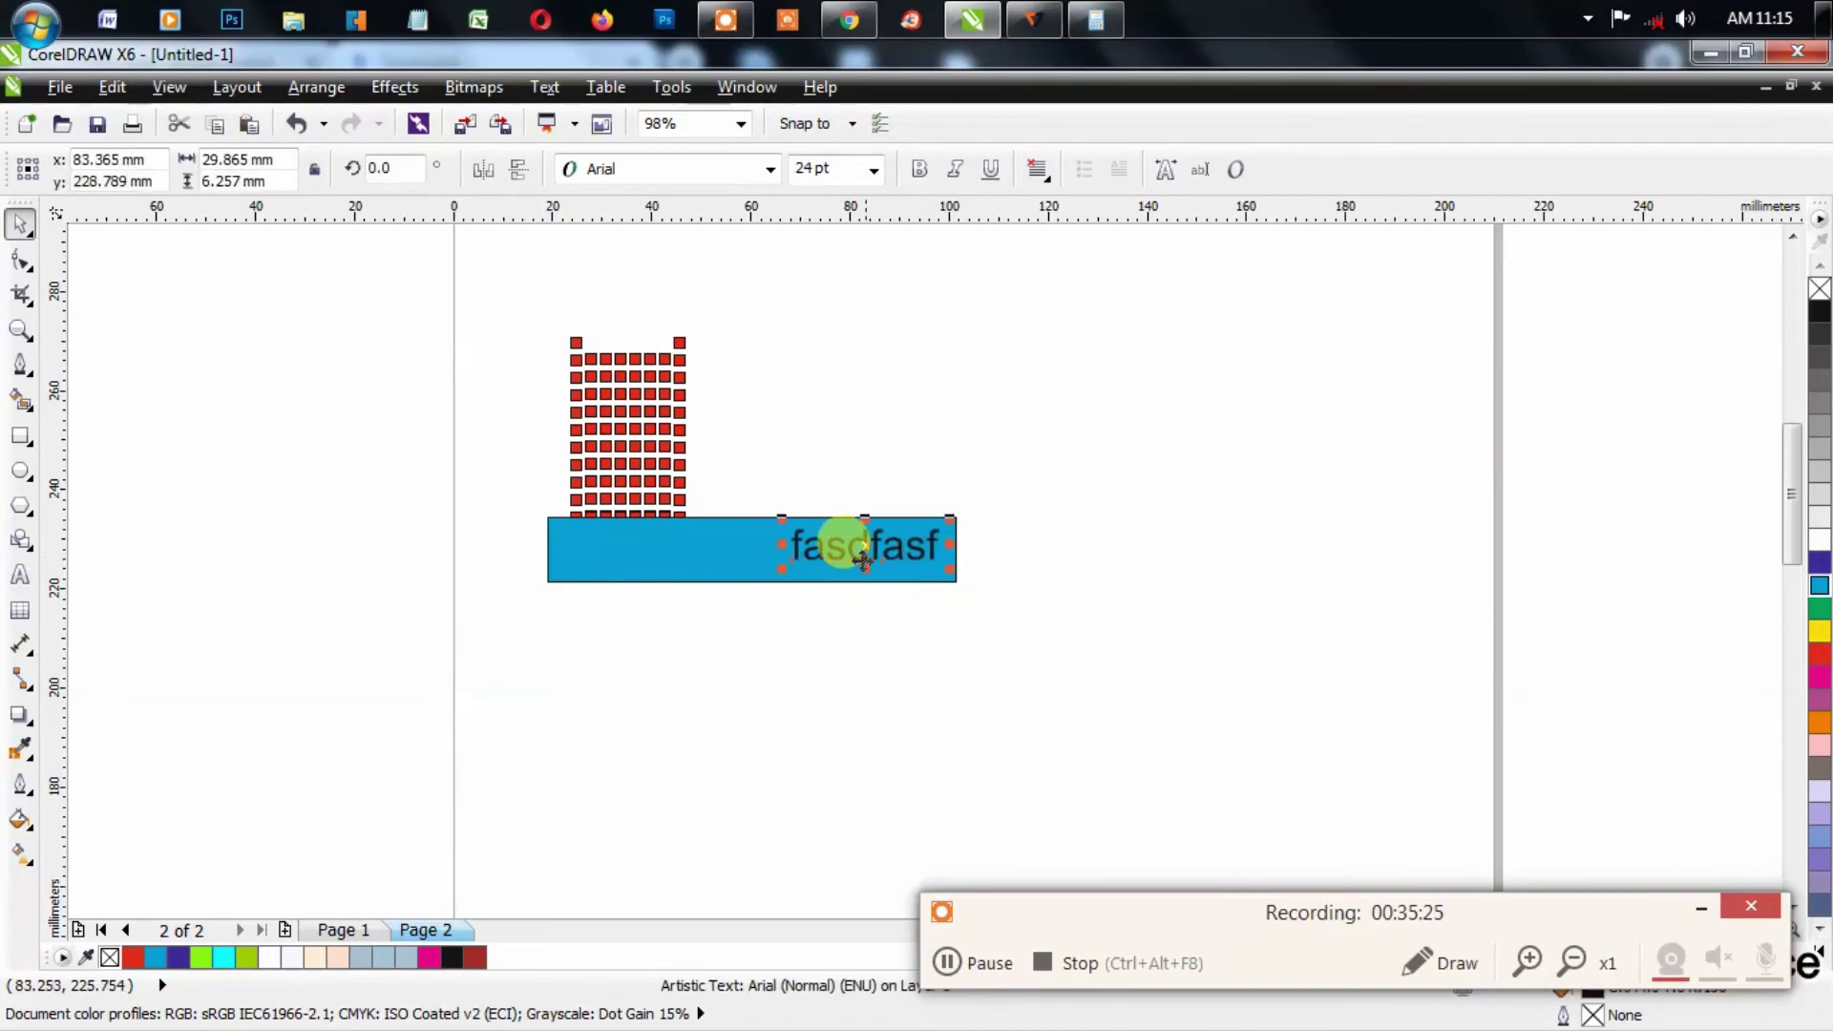
pyautogui.click(726, 439)
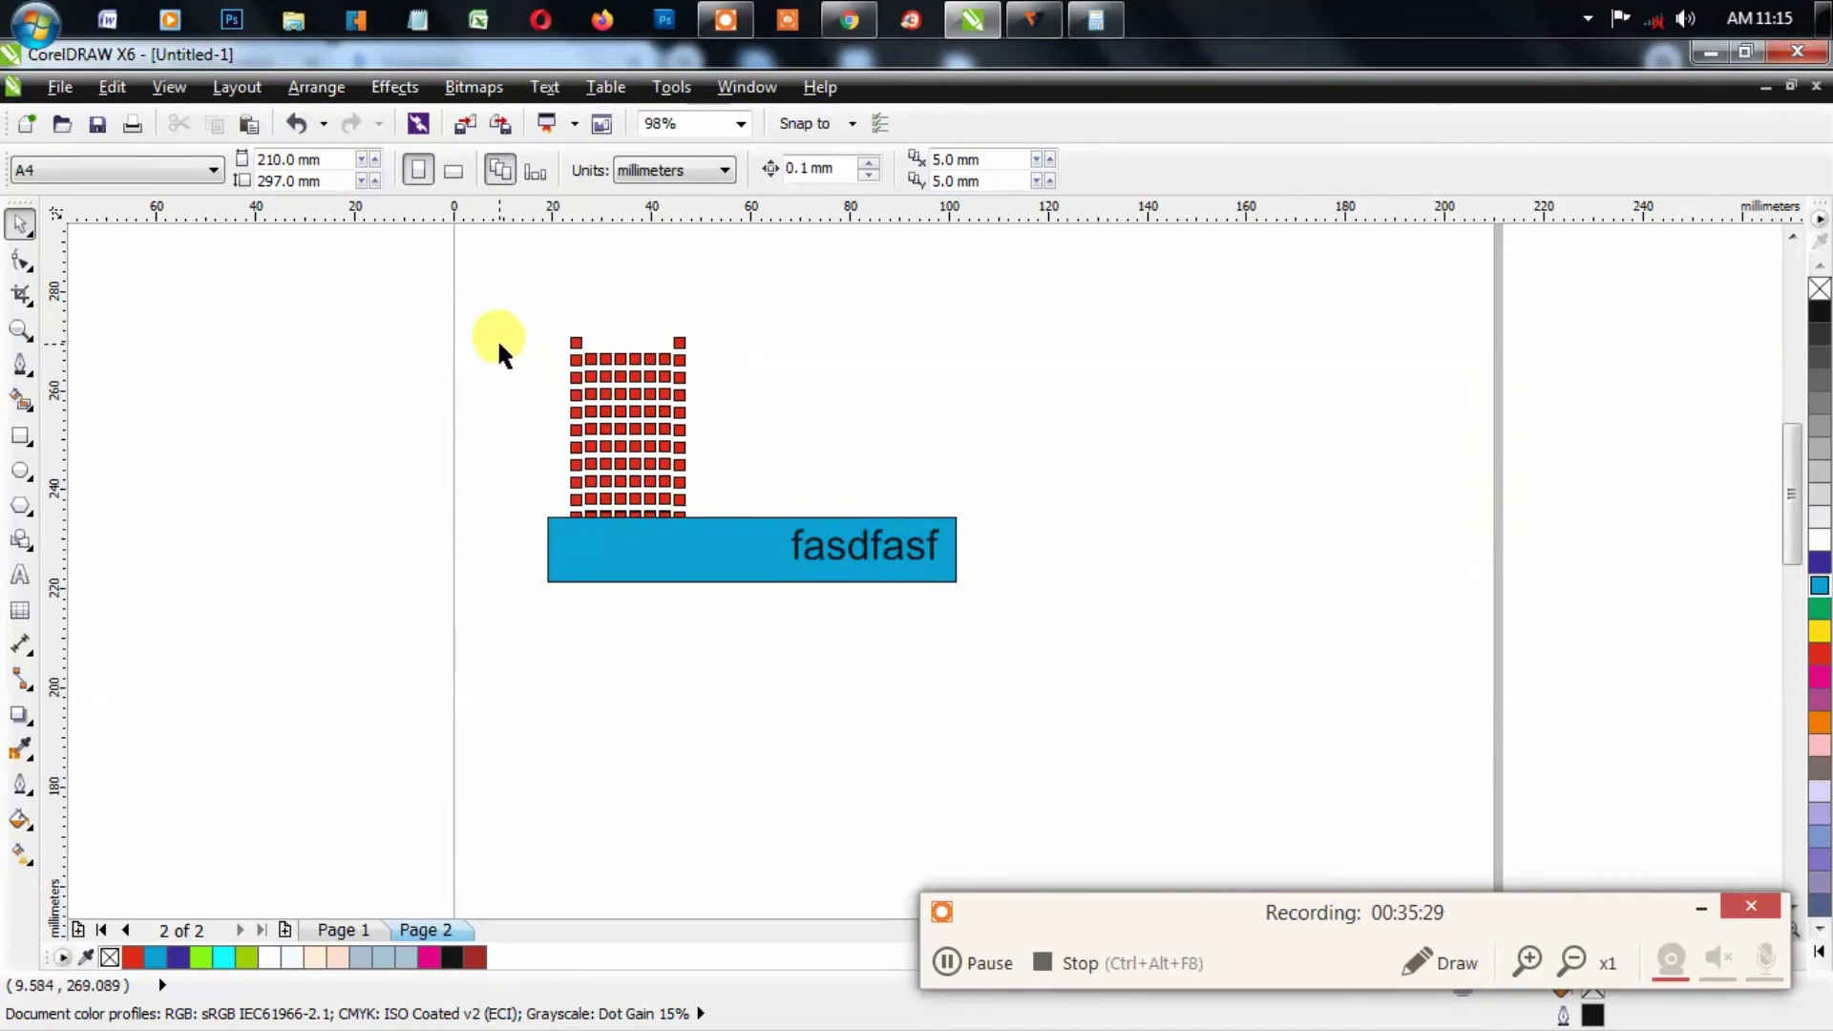
# Step: Try to move the red squares selected above the blue bar to the right, and undo the move
pyautogui.moveTo(515, 292); pyautogui.dragTo(749, 525)
pyautogui.moveTo(678, 466); pyautogui.dragTo(723, 466)
pyautogui.hotkey('ctrl', 'z')
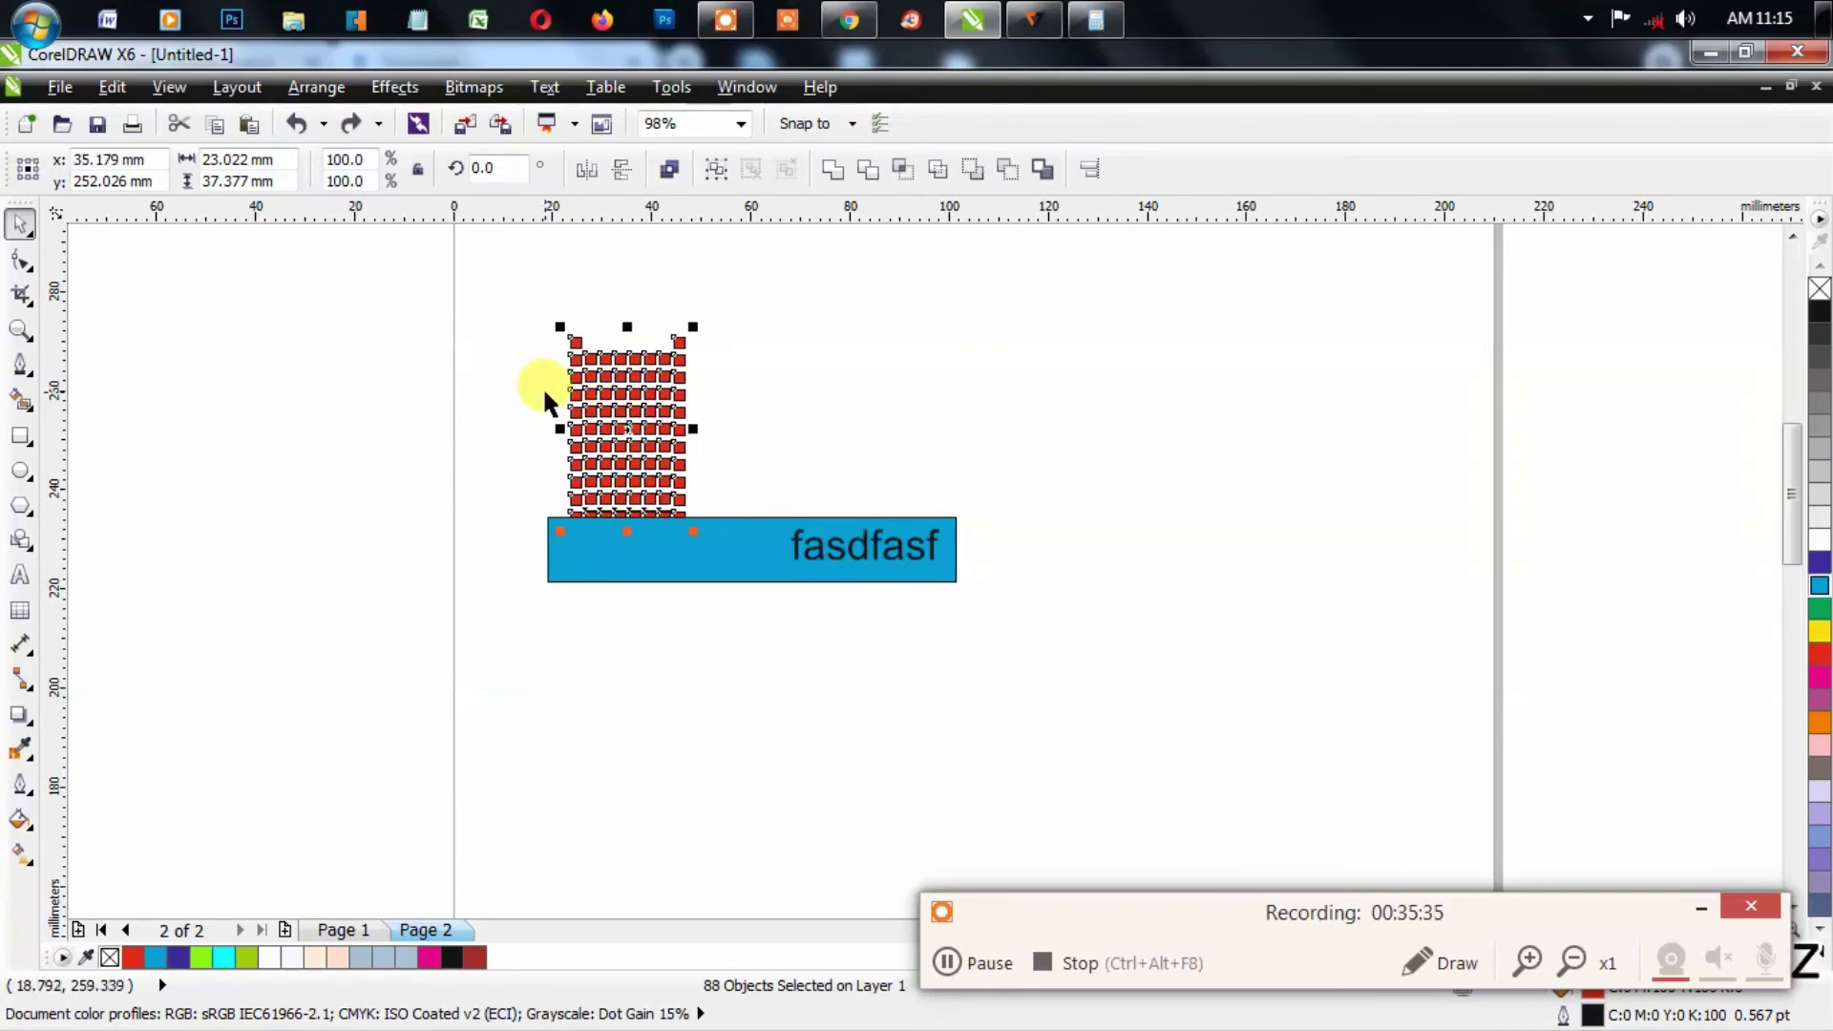
pyautogui.click(542, 386)
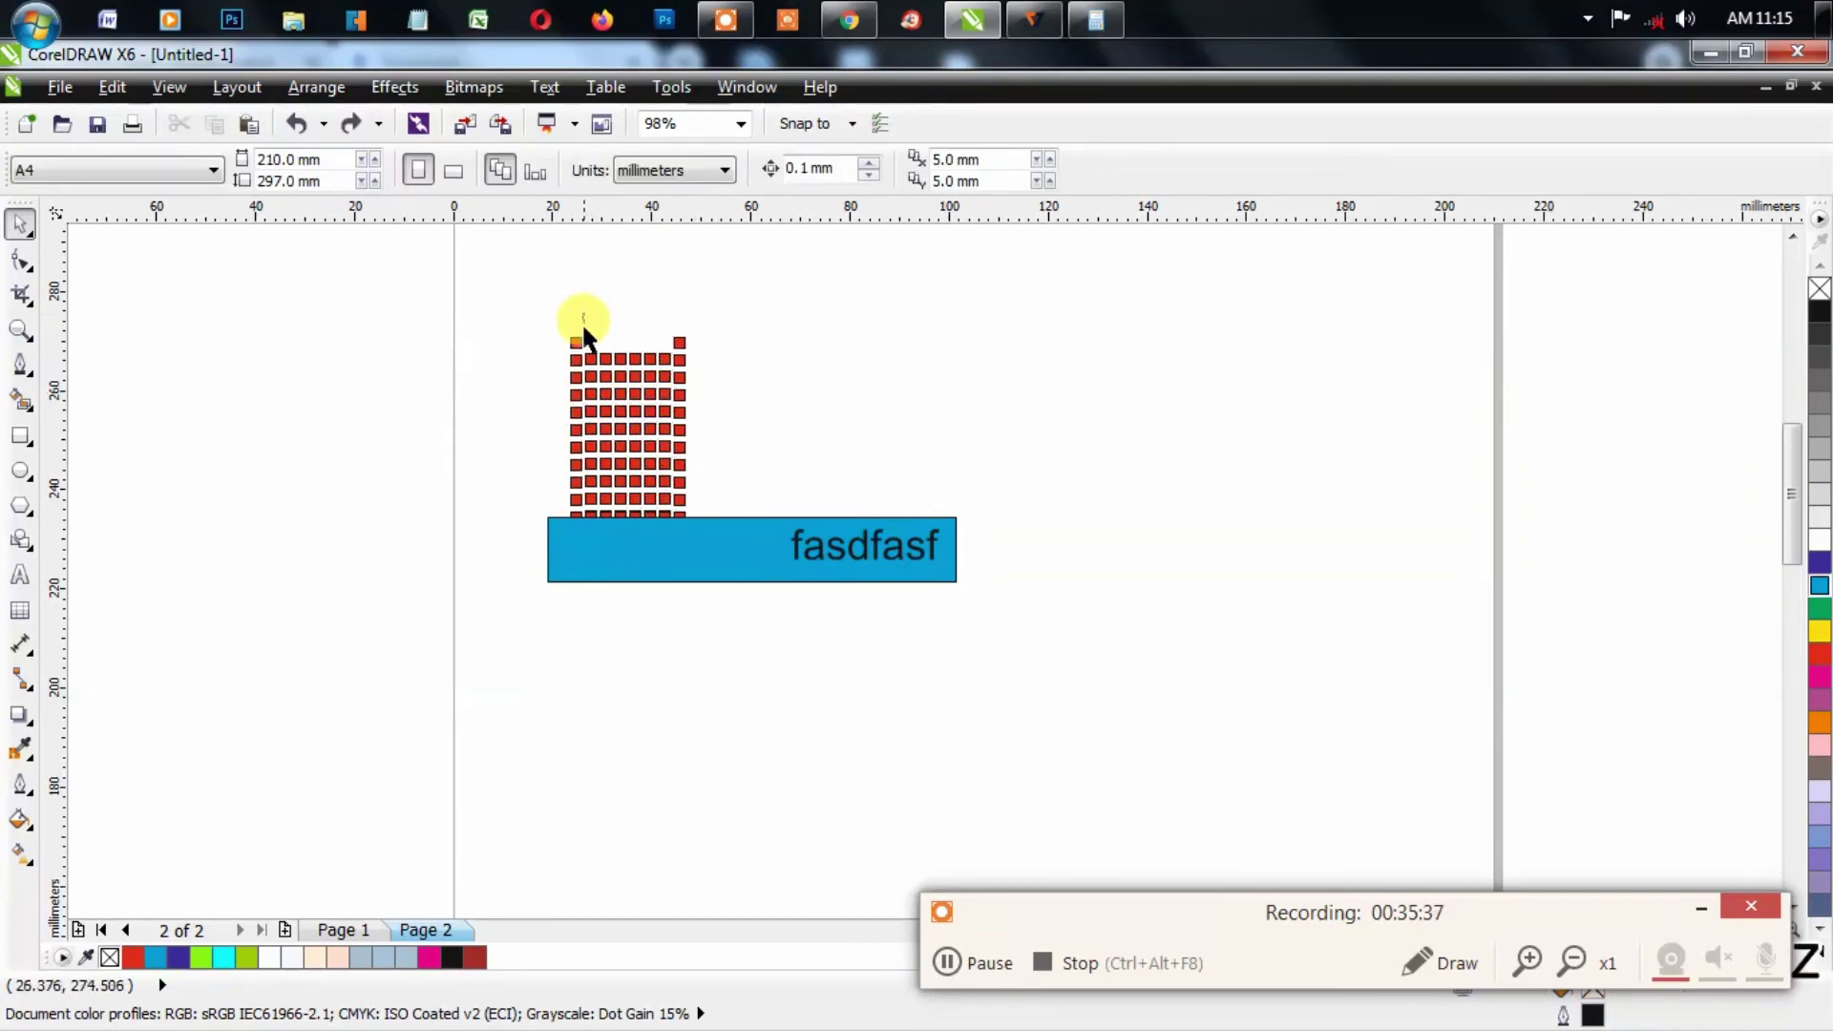
# Step: Select the grid's inner columns without the outer ones and shift them slightly to the right
pyautogui.moveTo(576, 311); pyautogui.dragTo(669, 518)
pyautogui.moveTo(657, 369); pyautogui.dragTo(661, 360)
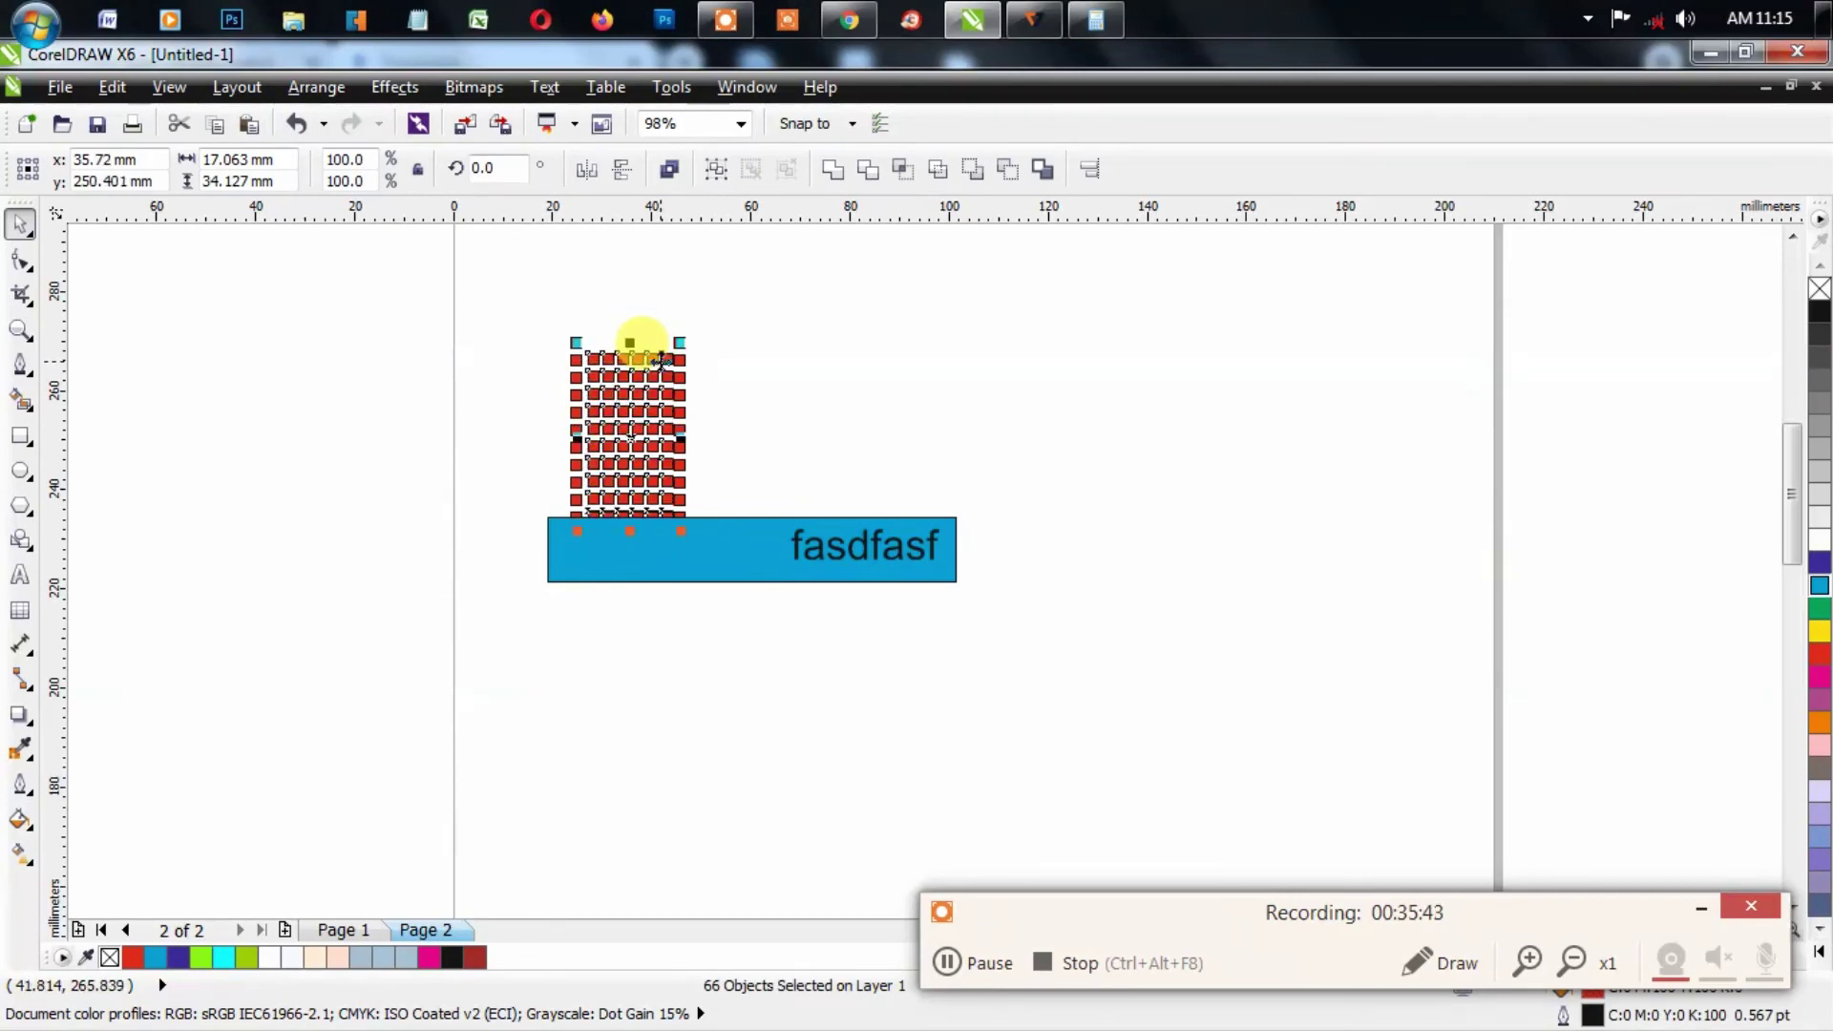
pyautogui.click(532, 360)
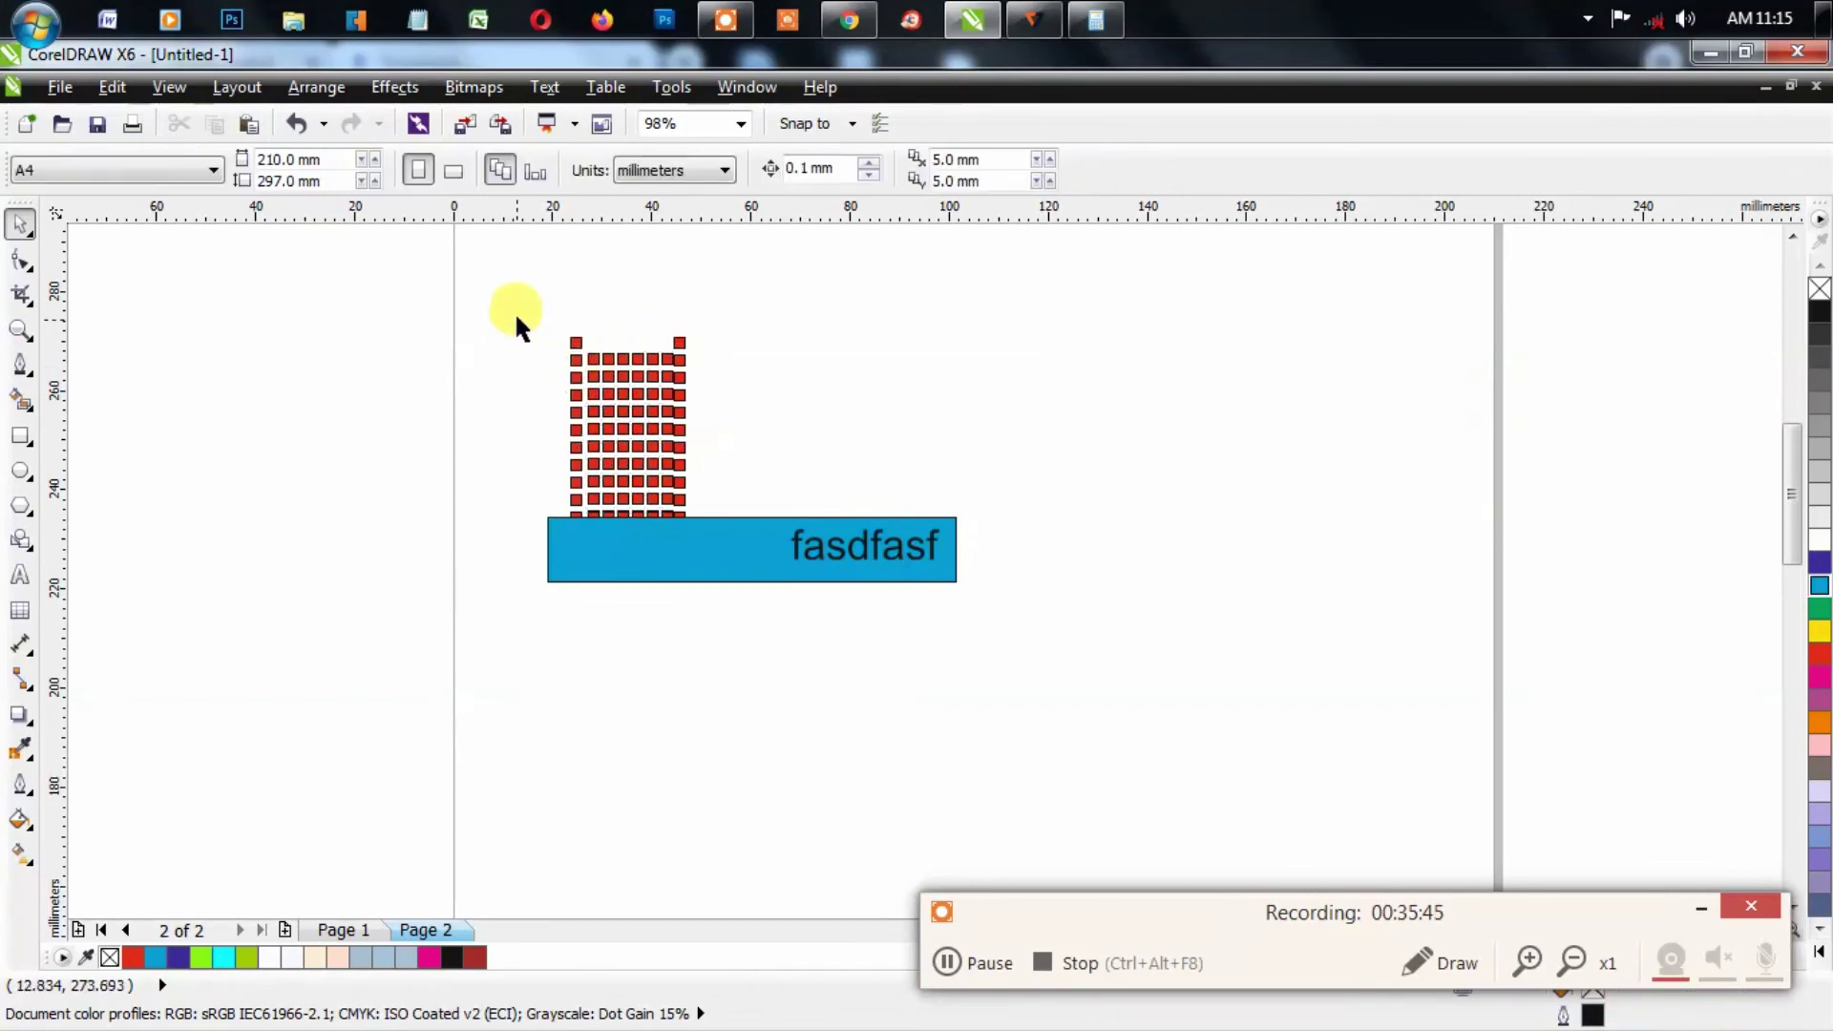
# Step: Try moving only the squares fully above the blue bar to the right, and undo the move
pyautogui.moveTo(519, 296); pyautogui.dragTo(724, 512)
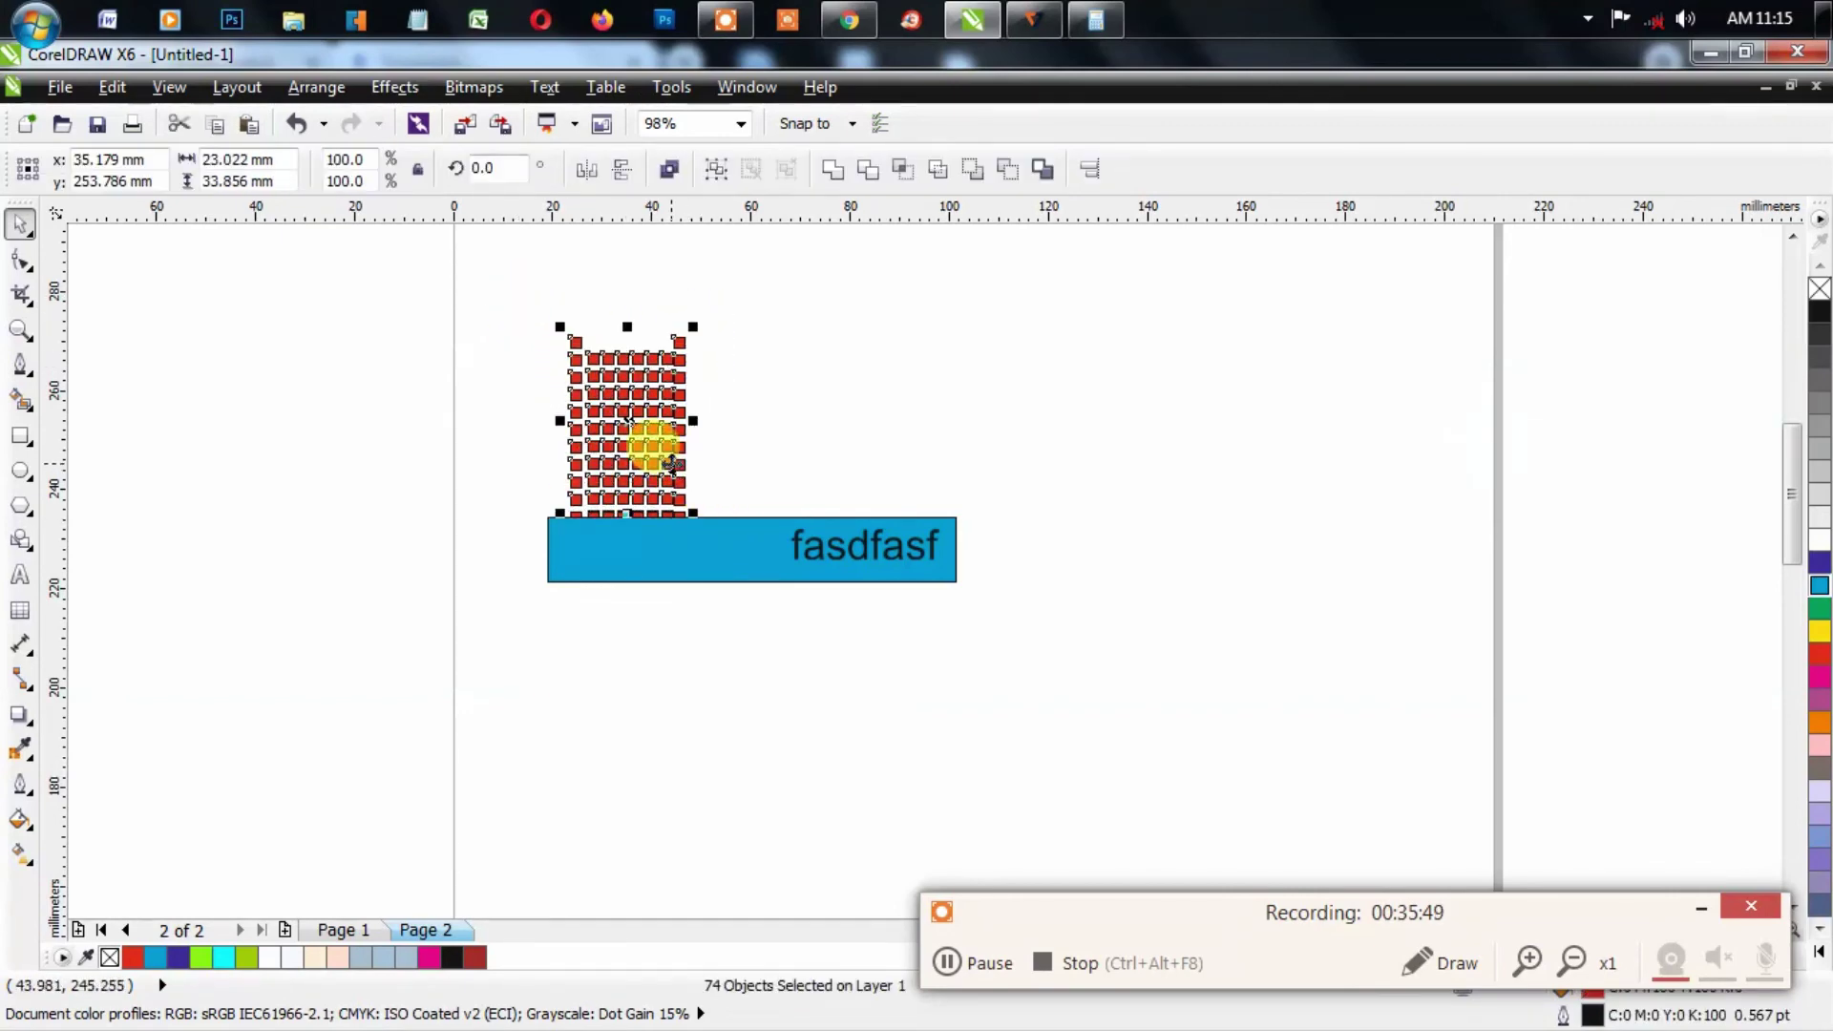
pyautogui.moveTo(661, 437); pyautogui.dragTo(756, 465)
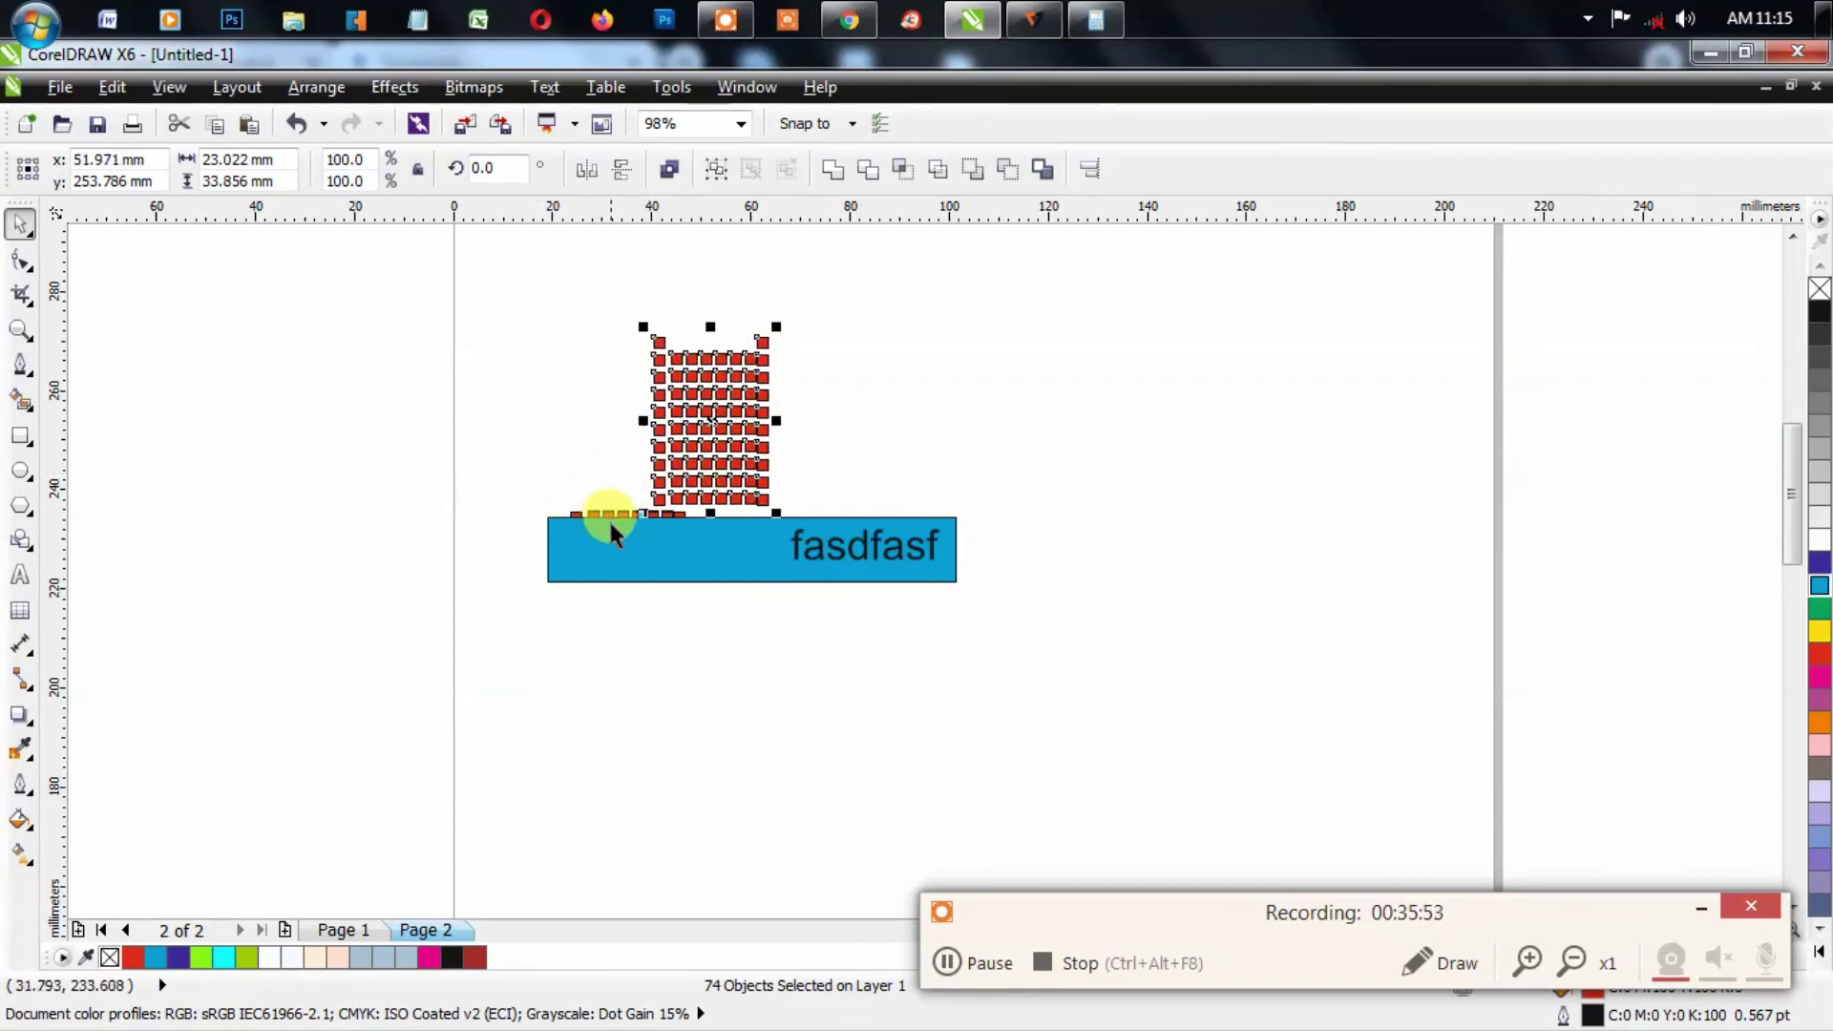
pyautogui.hotkey('ctrl', 'z')
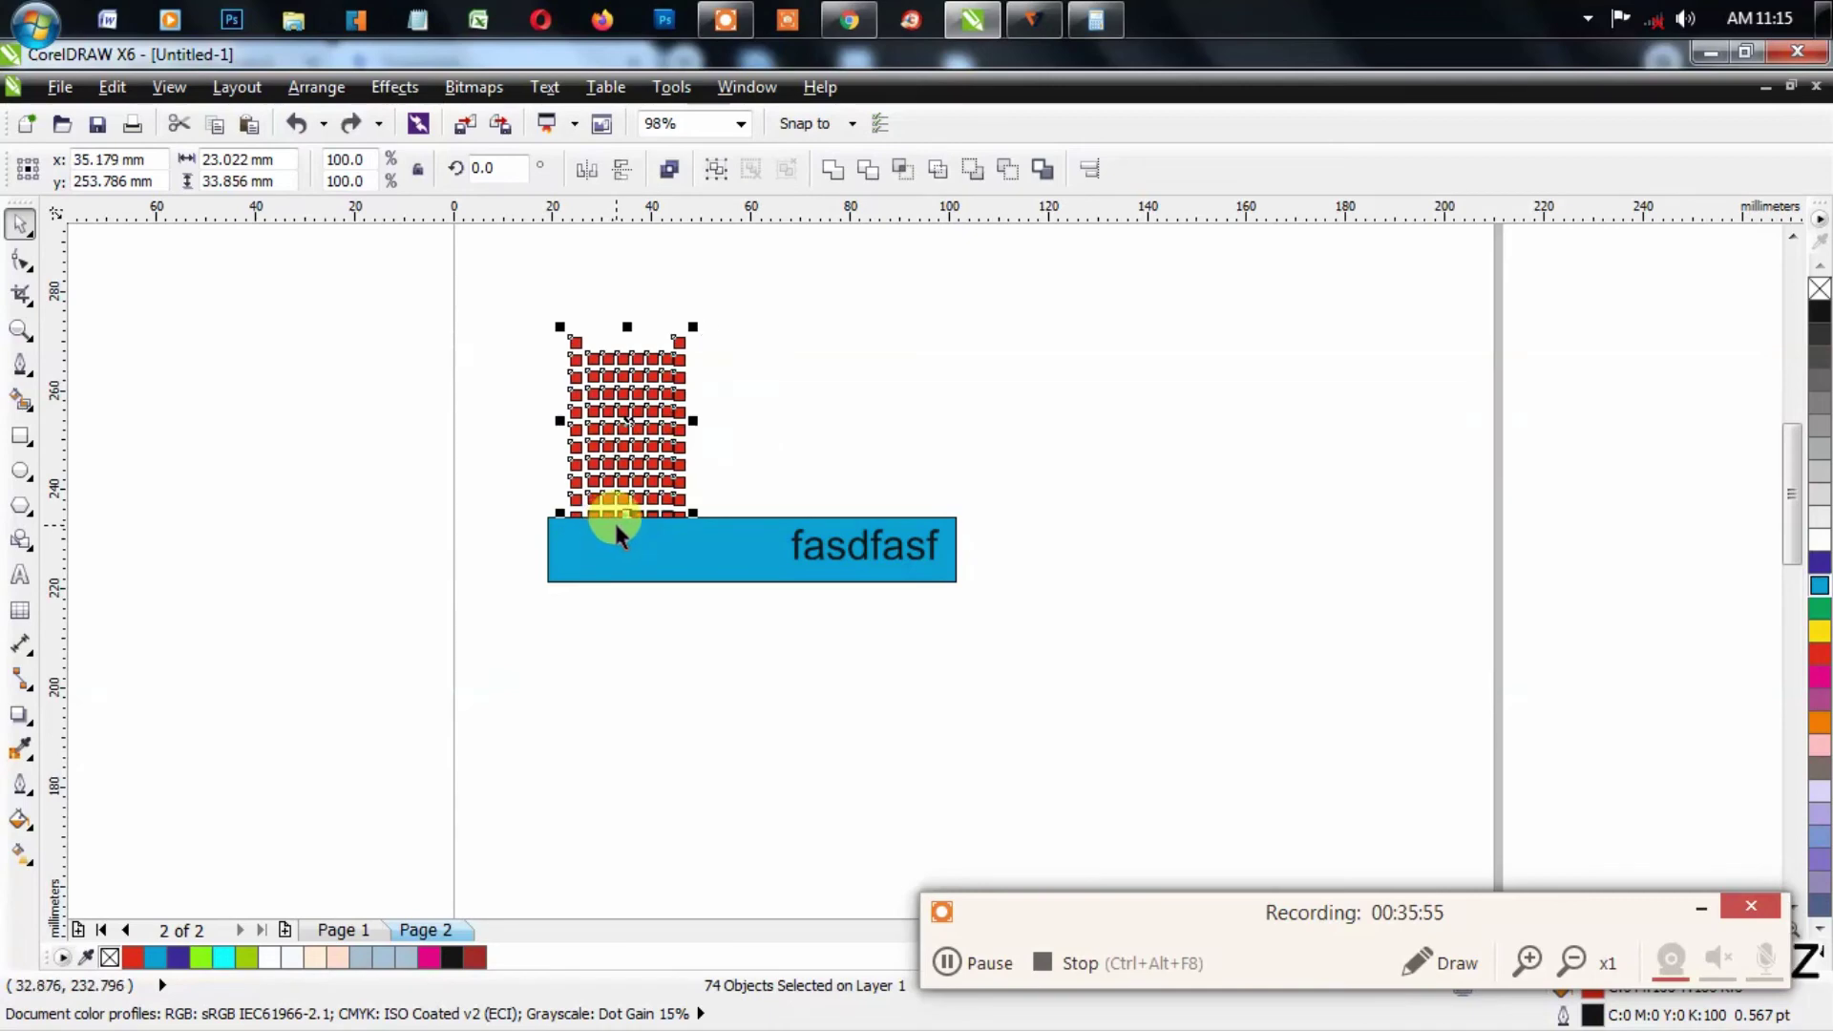
# Step: Select the red squares including rows hidden behind the blue bar and move them about 12 mm right
pyautogui.moveTo(482, 290); pyautogui.dragTo(712, 554)
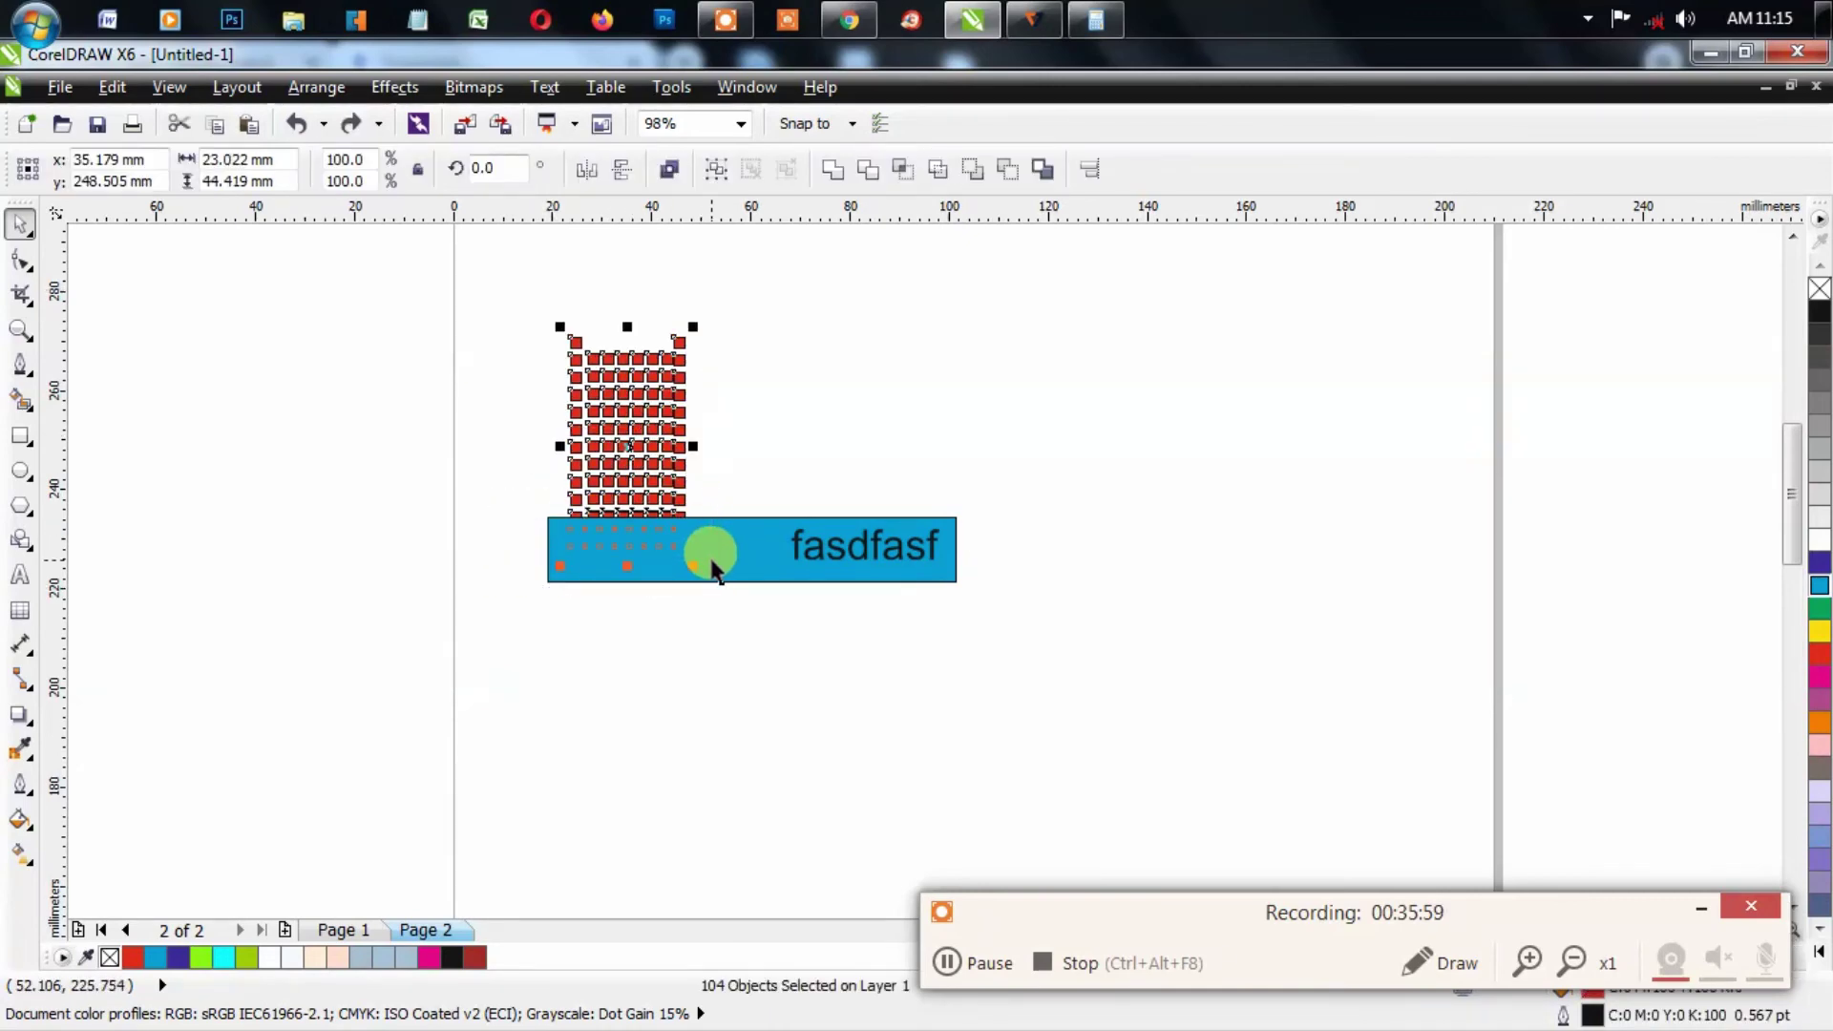
pyautogui.moveTo(621, 445); pyautogui.dragTo(673, 446)
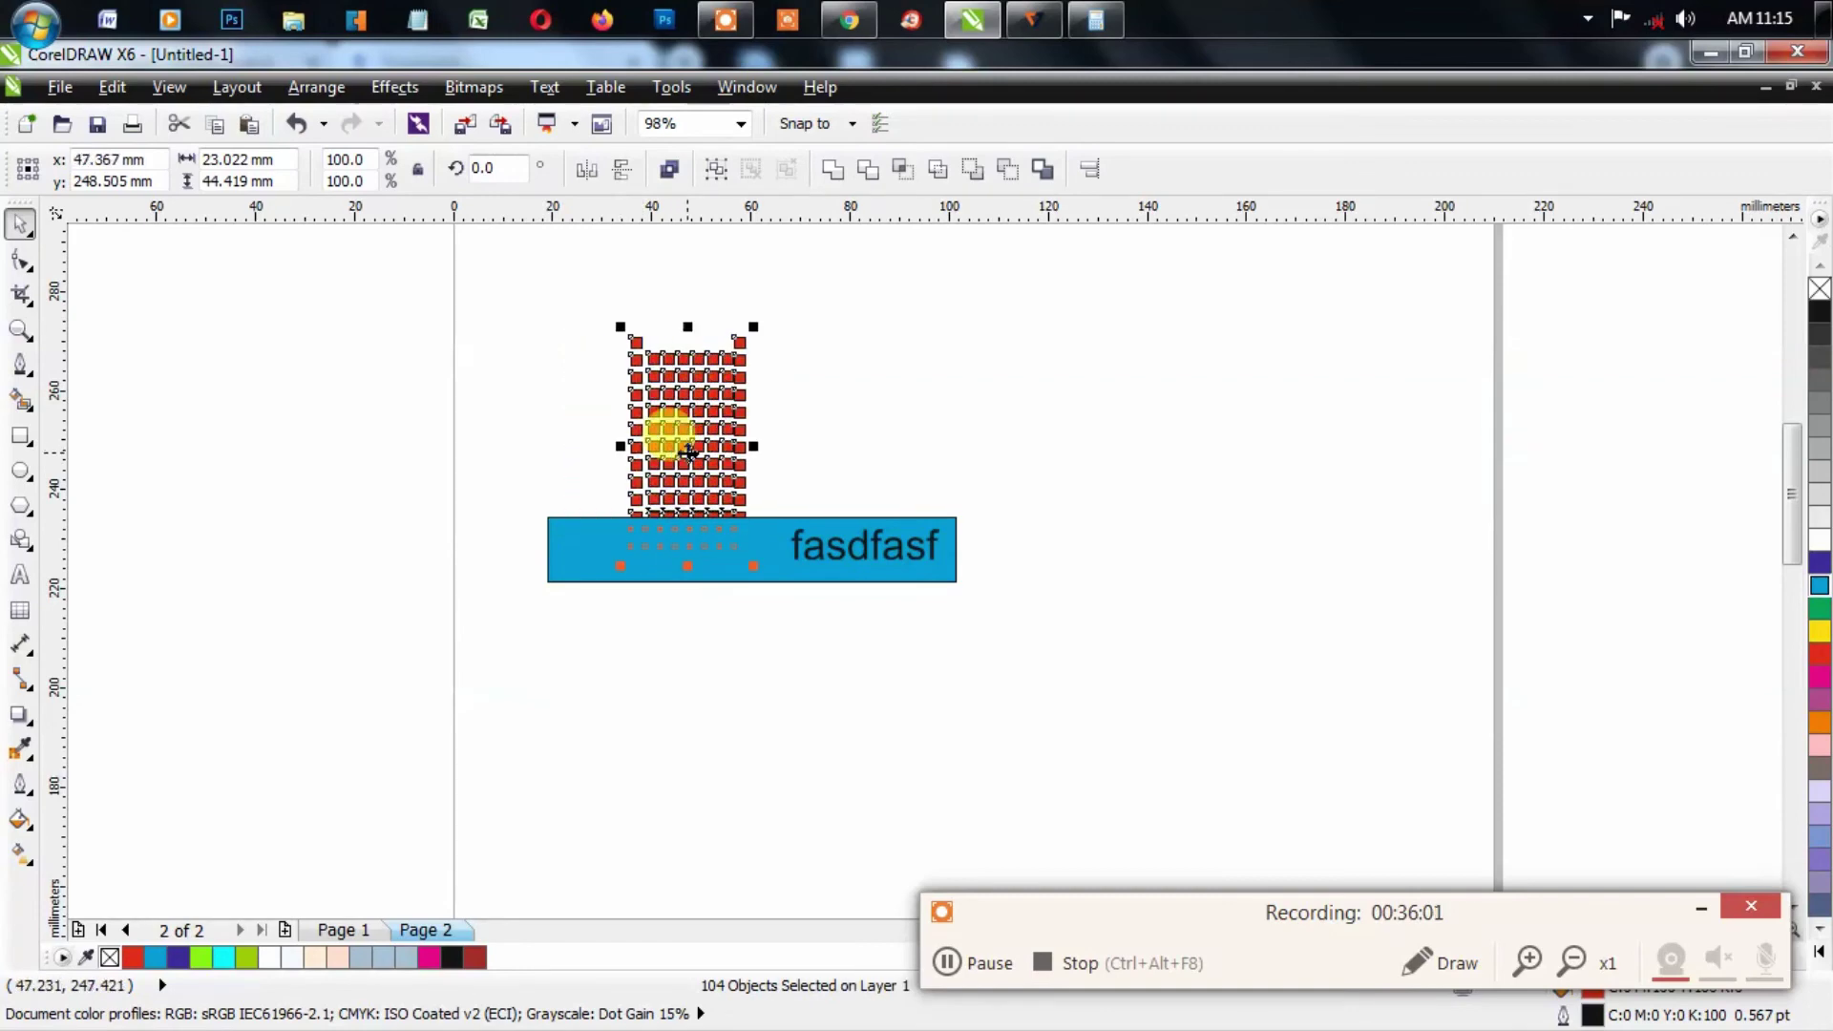
# Step: Undo the last move, try moving the selected red squares slightly right as one group, and undo the grouping and move
pyautogui.hotkey('ctrl', 'z')
pyautogui.hotkey('ctrl', 'g')
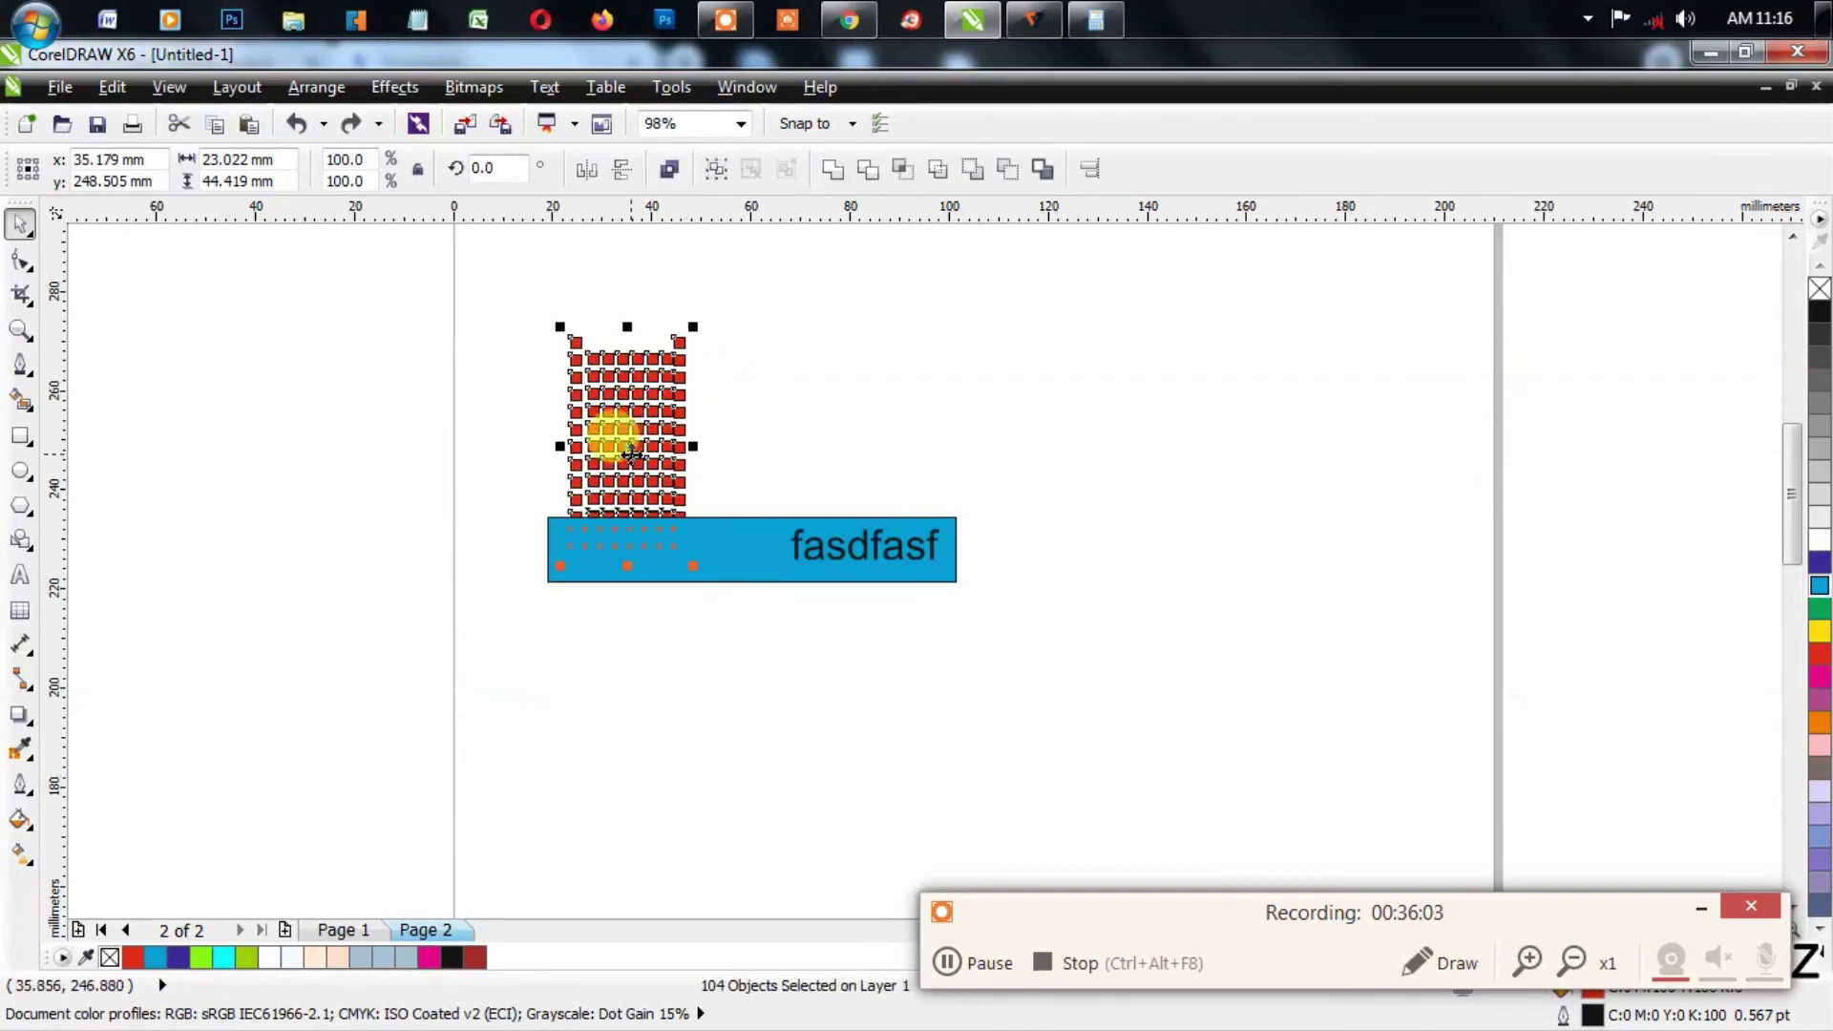
pyautogui.moveTo(629, 447); pyautogui.dragTo(660, 447)
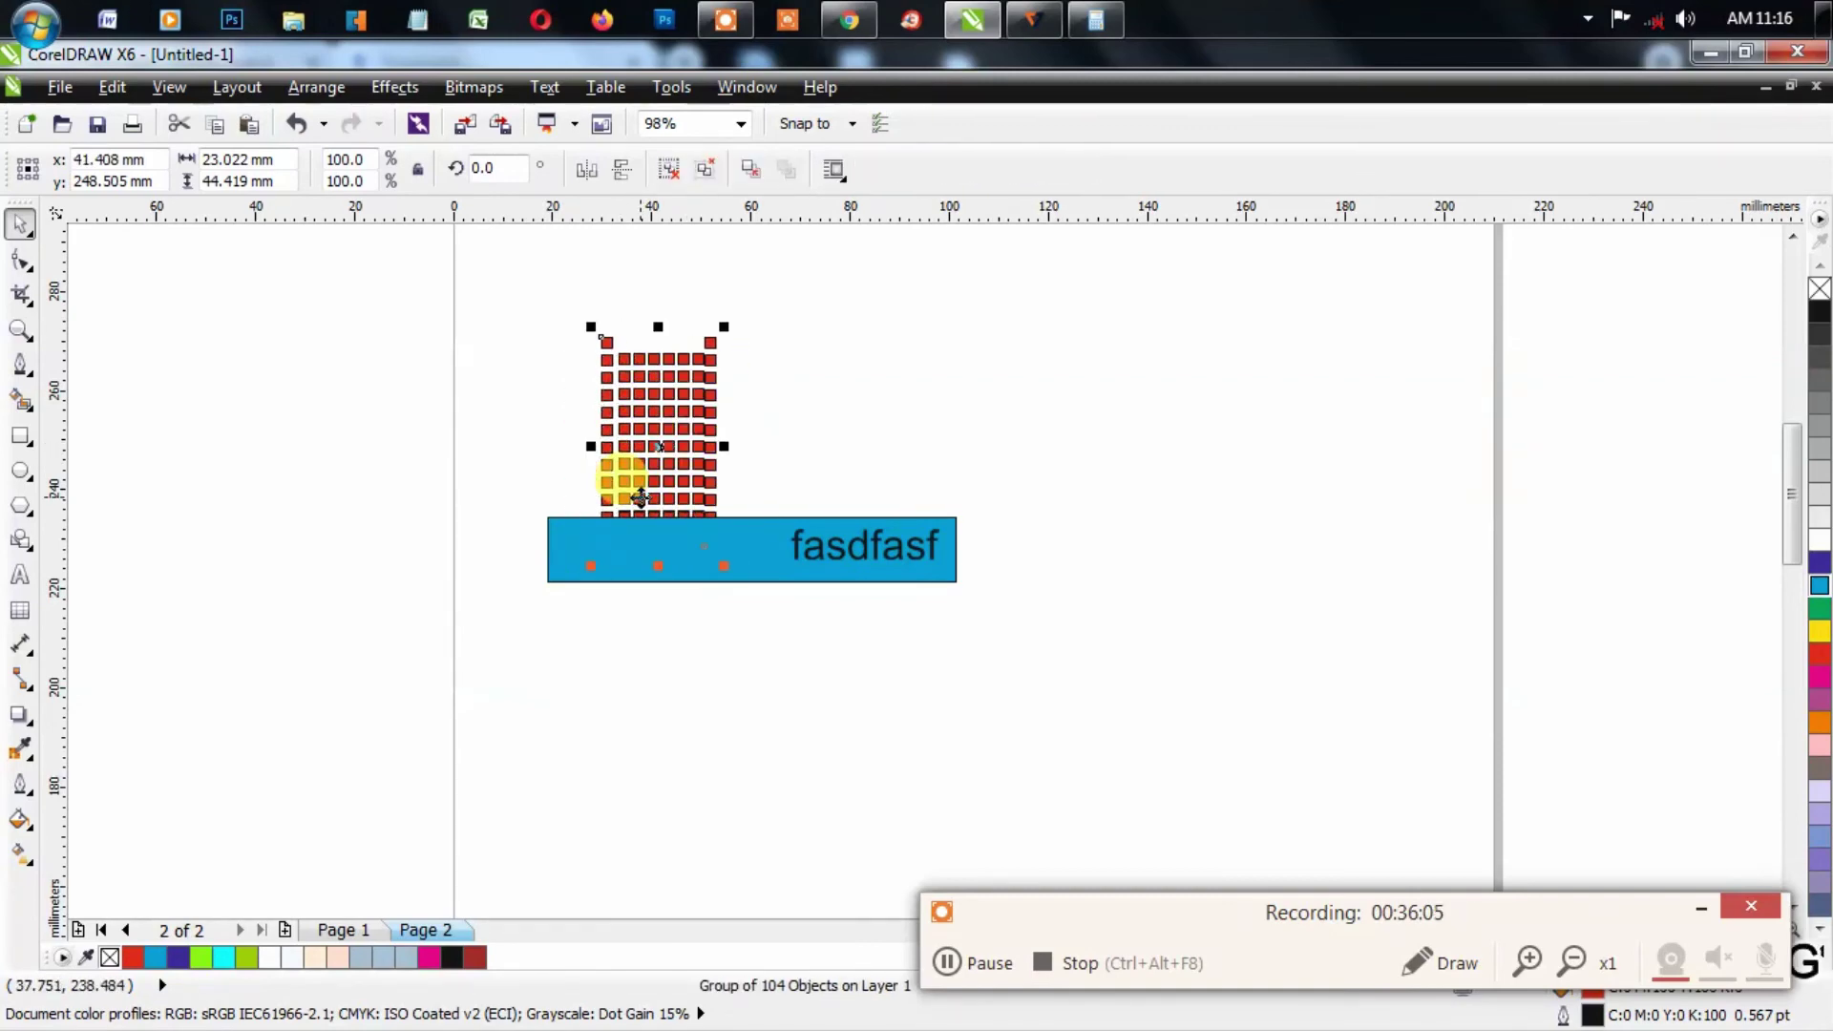
pyautogui.hotkey('ctrl', 'z')
pyautogui.hotkey('ctrl', 'z')
pyautogui.hotkey('ctrl', 'z')
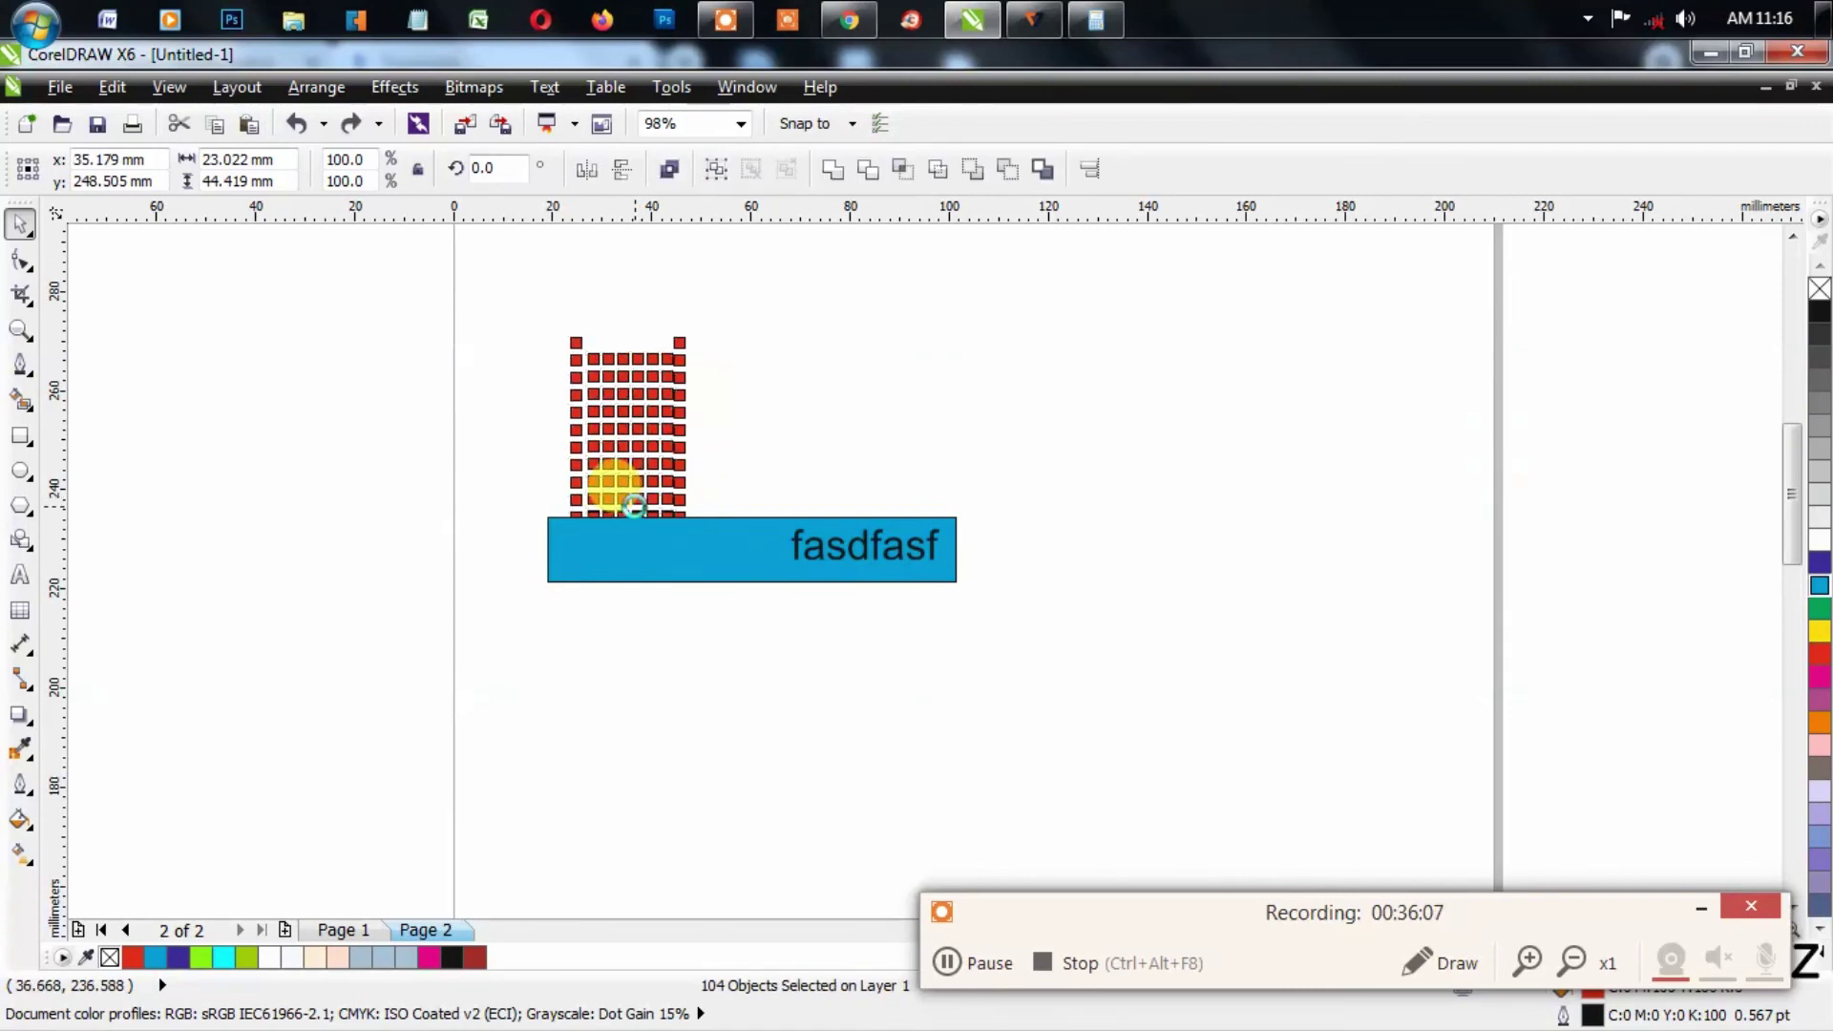
pyautogui.click(521, 411)
pyautogui.hotkey('ctrl', 'z')
pyautogui.click(408, 363)
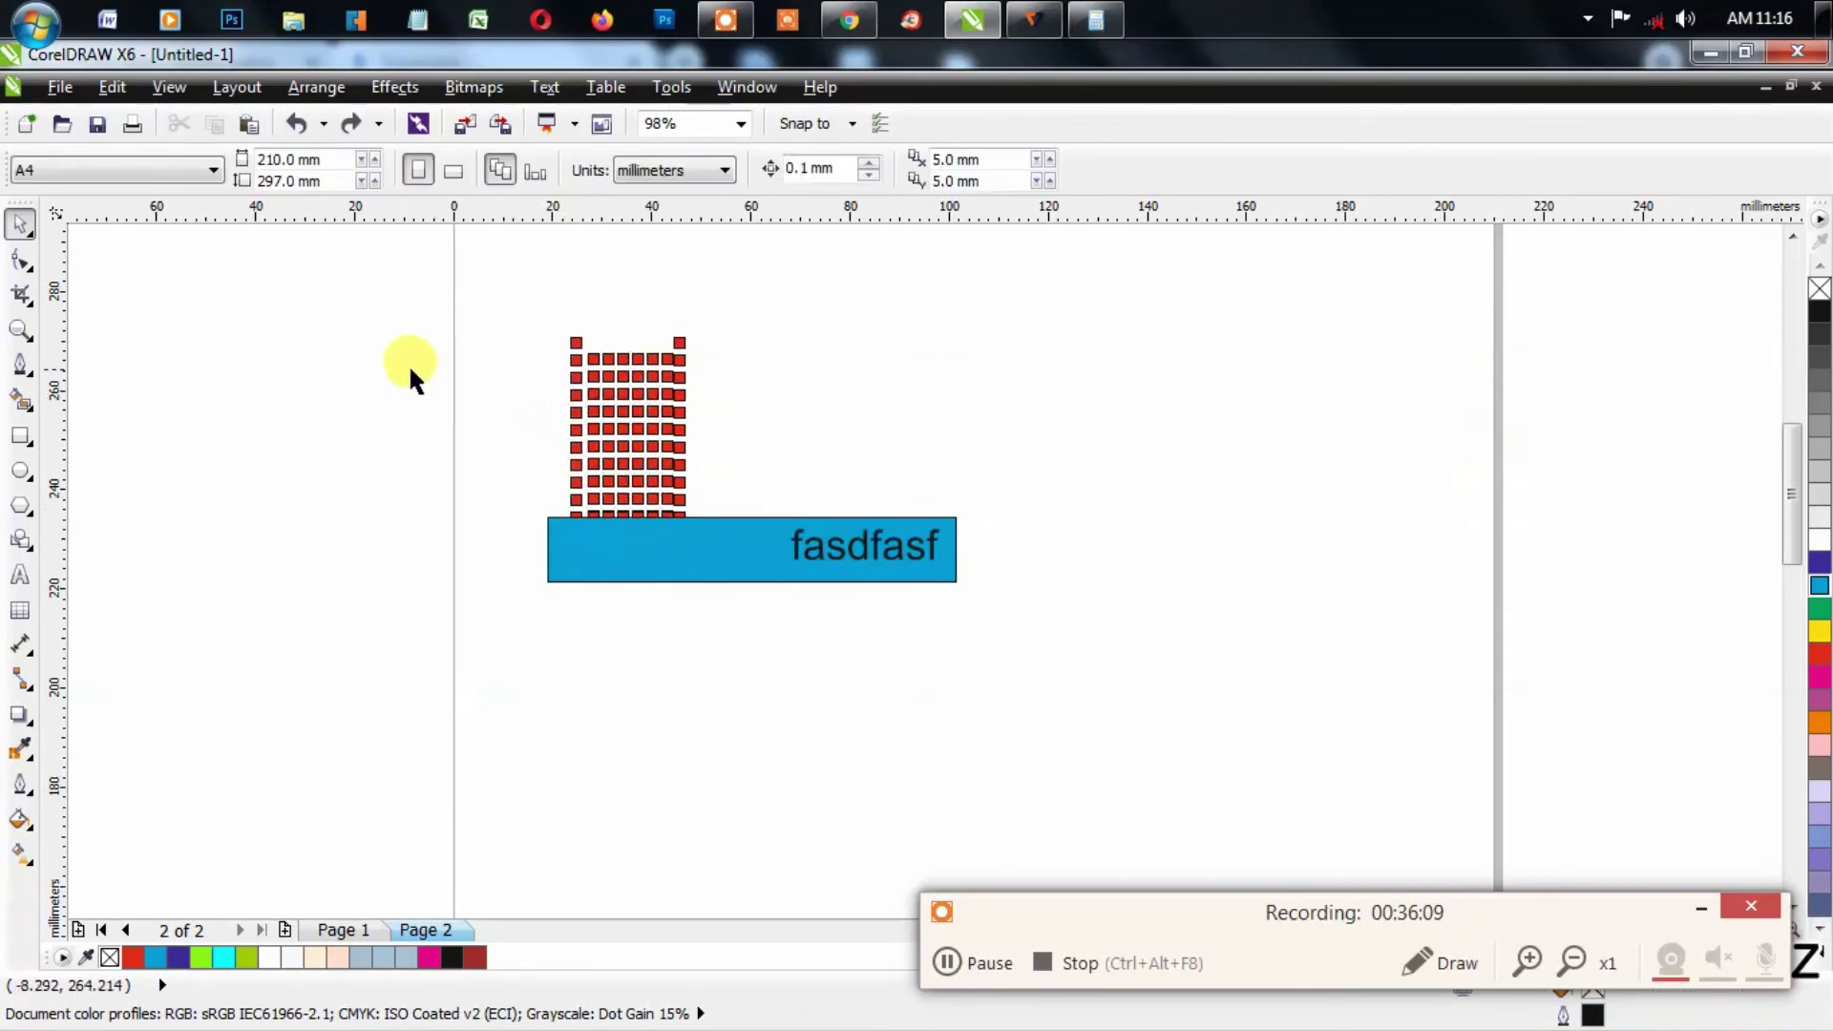
# Step: Draw an empty rectangle about 47 × 85 mm beside the red grid and place copies above and below the blue bar
pyautogui.moveTo(303, 271); pyautogui.dragTo(539, 690)
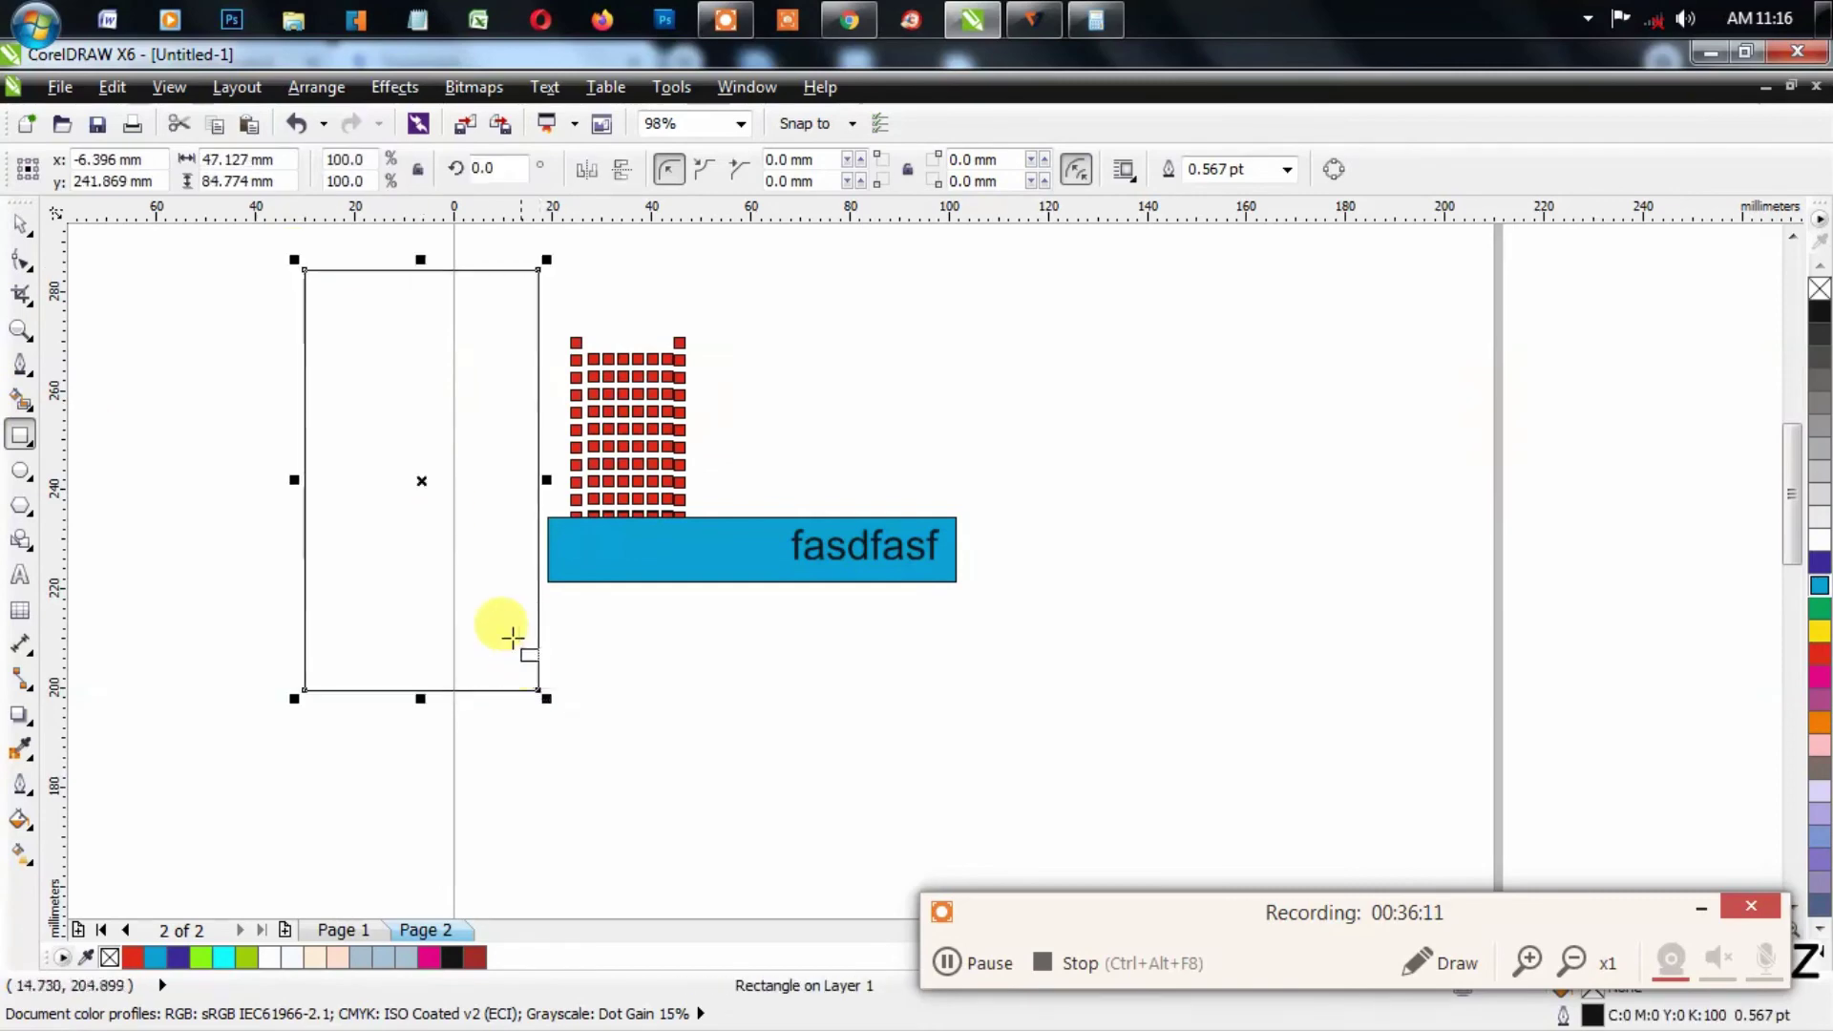
pyautogui.press('space')
pyautogui.moveTo(499, 626)
pyautogui.mouseDown()
pyautogui.moveTo(678, 357)
pyautogui.moveTo(928, 340)
pyautogui.mouseUp()
pyautogui.moveTo(927, 340)
pyautogui.mouseDown()
pyautogui.moveTo(781, 585)
pyautogui.moveTo(667, 851)
pyautogui.moveTo(724, 883)
pyautogui.mouseUp()
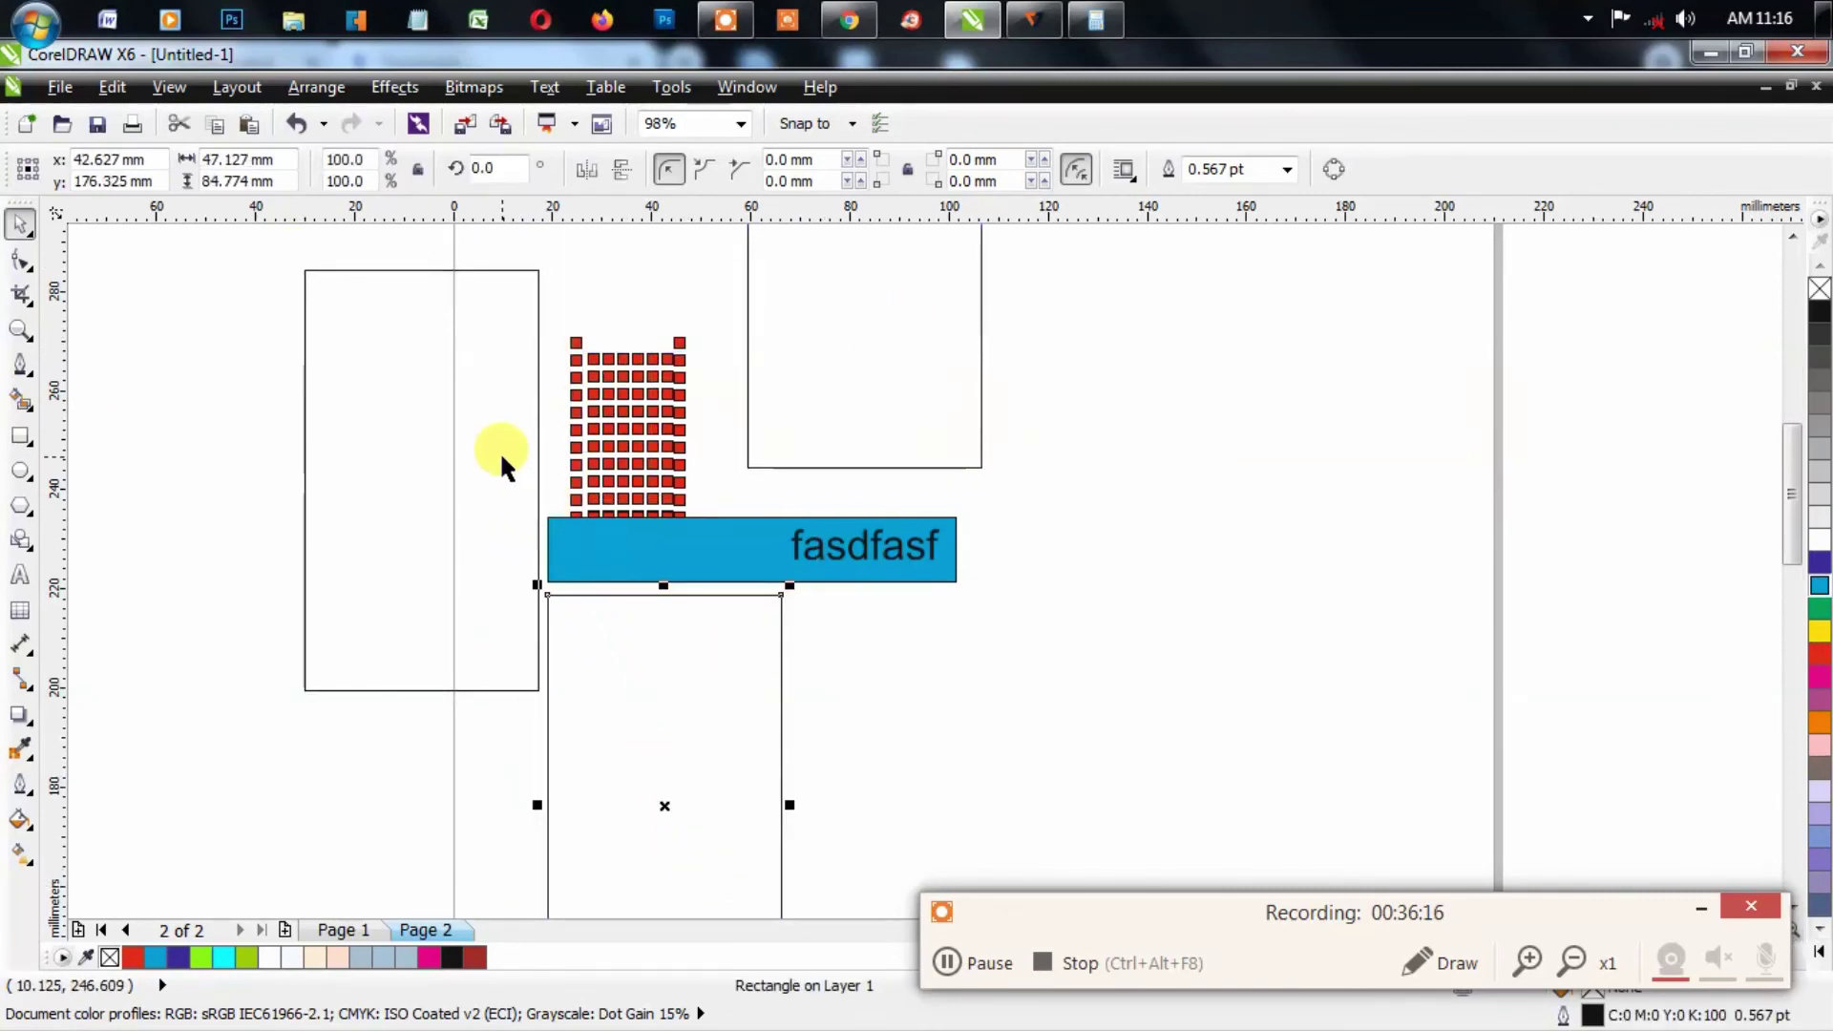
# Step: Shift three red squares in the row just above the blue bar slightly left and select the large rectangle beside the grid
pyautogui.click(585, 490)
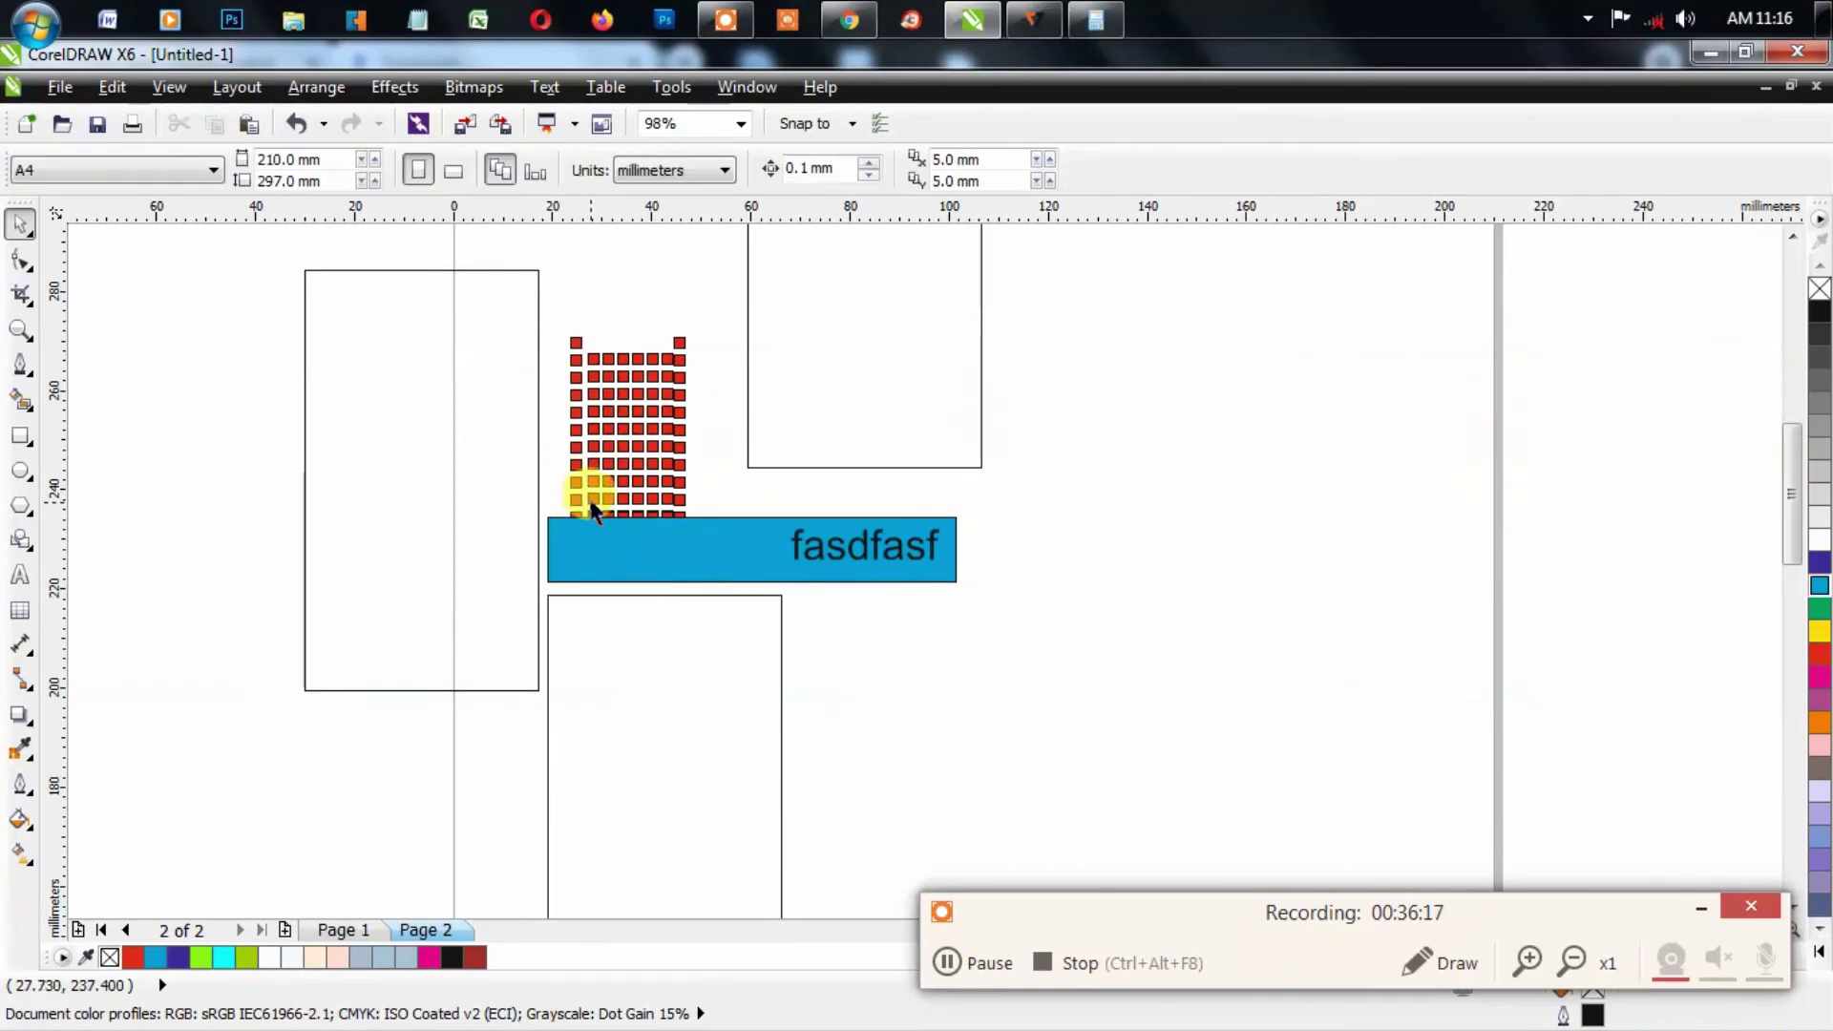
pyautogui.click(605, 491)
pyautogui.keyDown('shift'); pyautogui.click(630, 489); pyautogui.keyUp('shift')
pyautogui.keyDown('shift'); pyautogui.click(655, 487); pyautogui.keyUp('shift')
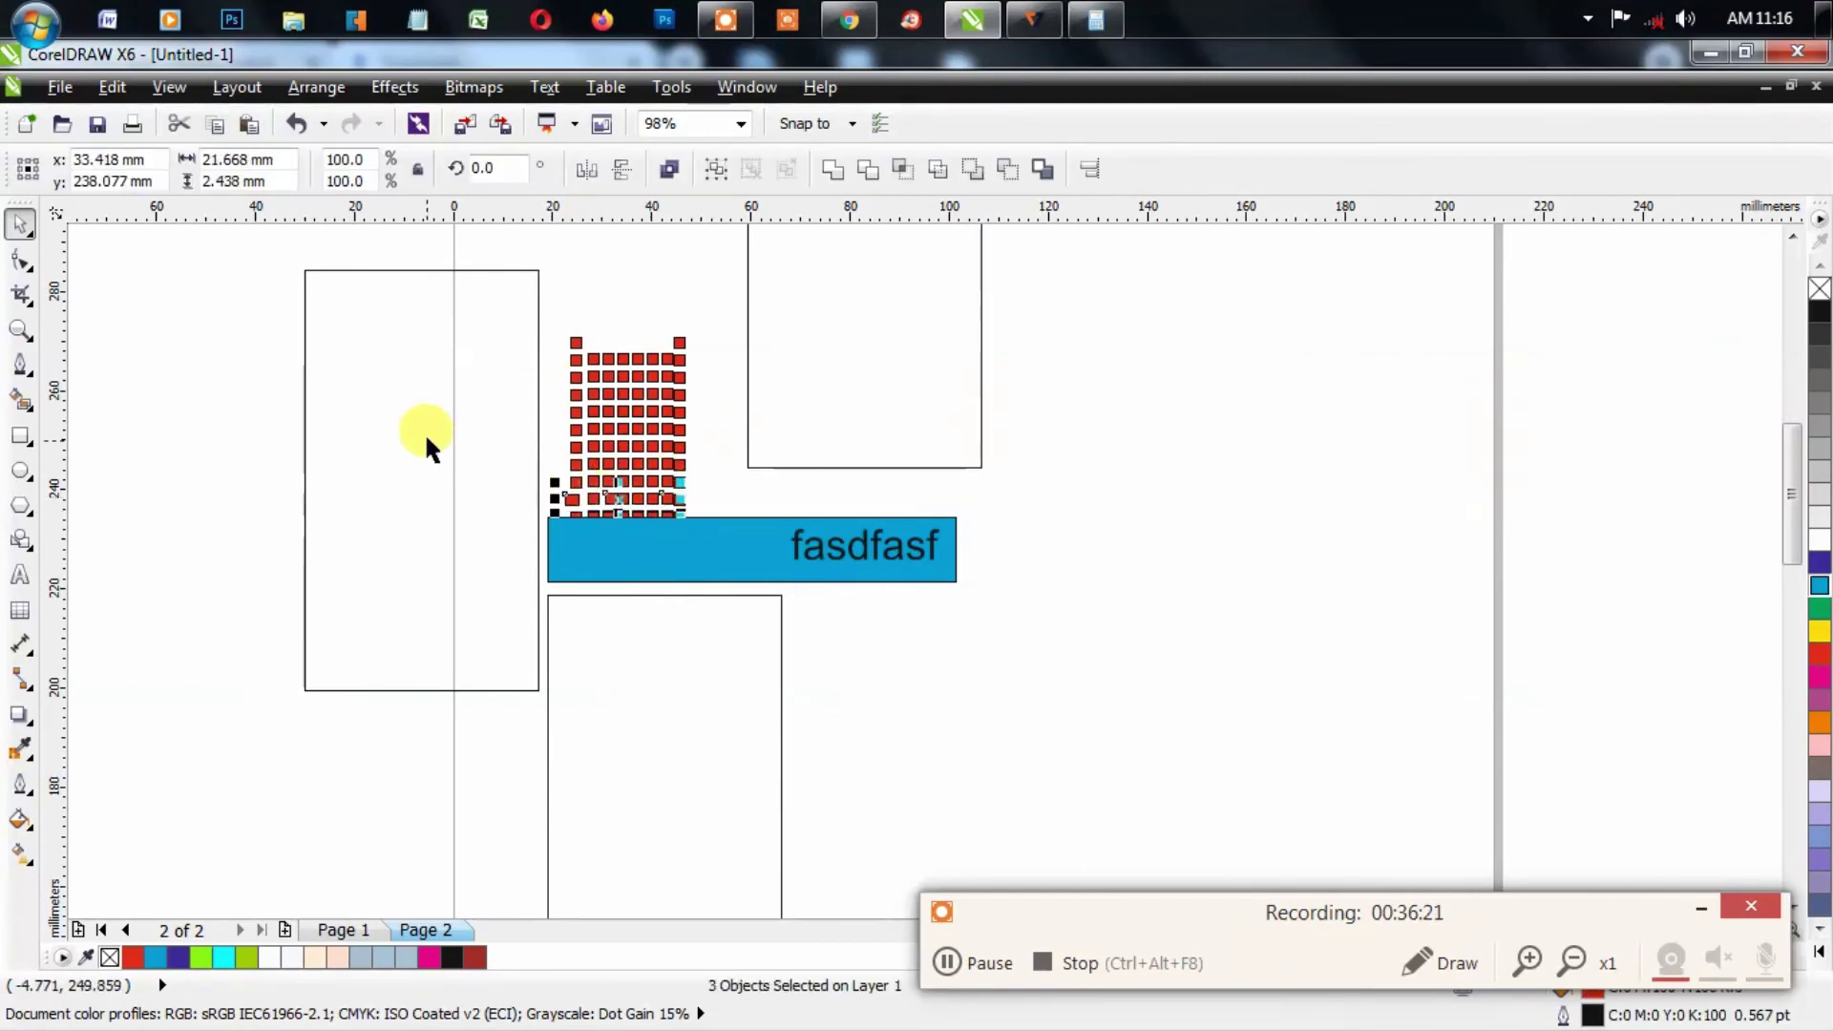
pyautogui.click(398, 414)
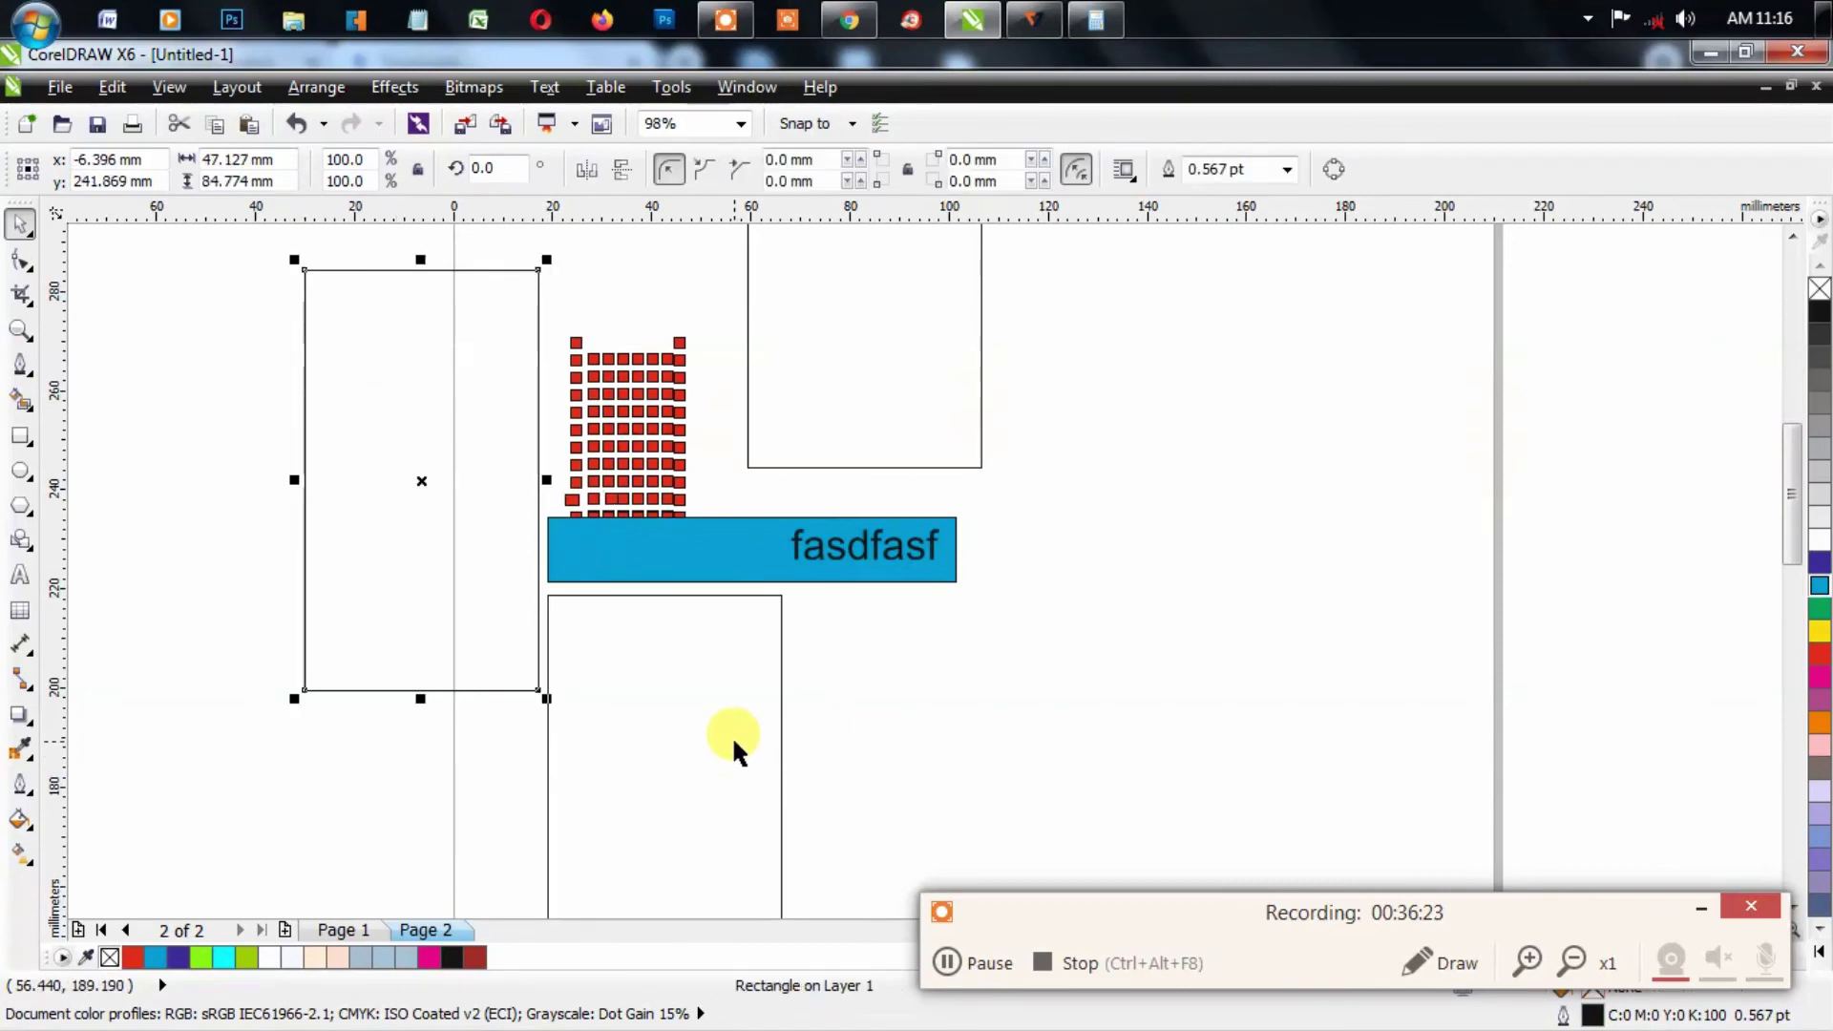
# Step: Remove the three large empty rectangles and group all the red squares, including the rows hidden behind the blue bar
pyautogui.hotkey('ctrl', 'z')
pyautogui.hotkey('ctrl', 'z')
pyautogui.hotkey('ctrl', 'z')
pyautogui.moveTo(497, 269); pyautogui.dragTo(720, 665)
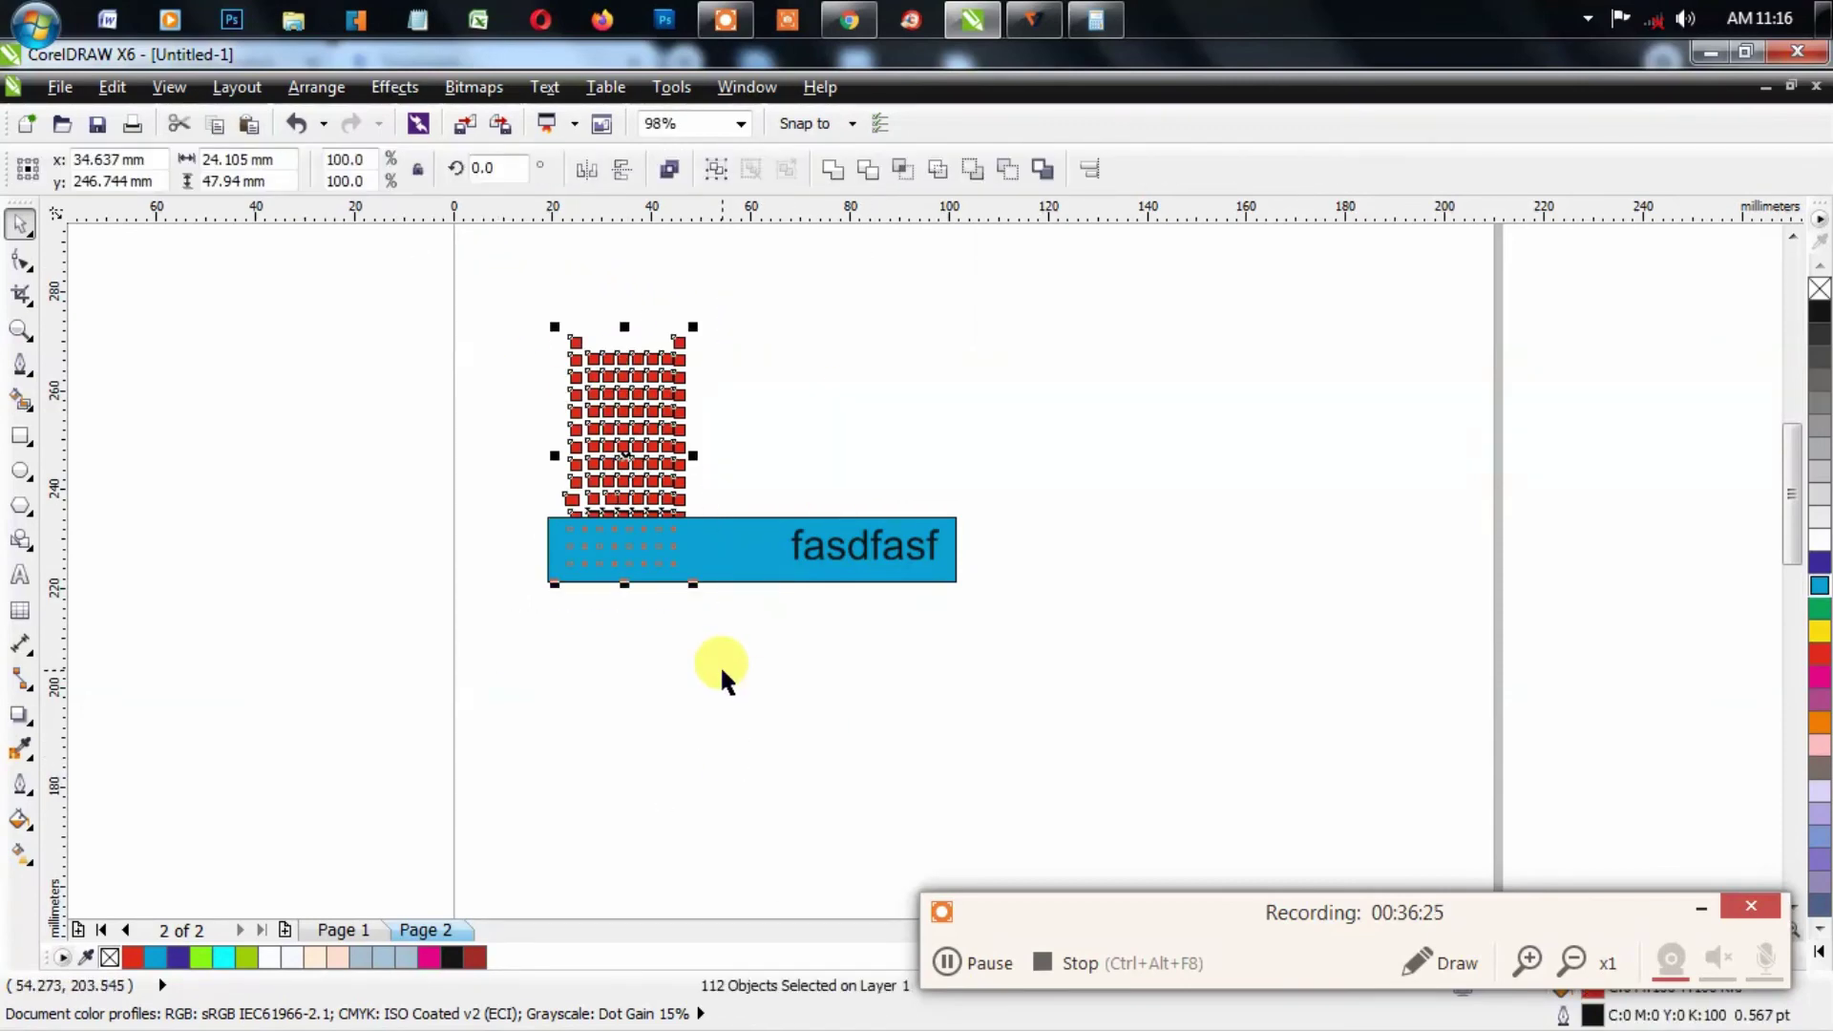
pyautogui.click(720, 664)
# Step: Add the text "fadf" beneath "fasdfasf" on the blue bar and scale it down to 13.83 pt
pyautogui.click(856, 543)
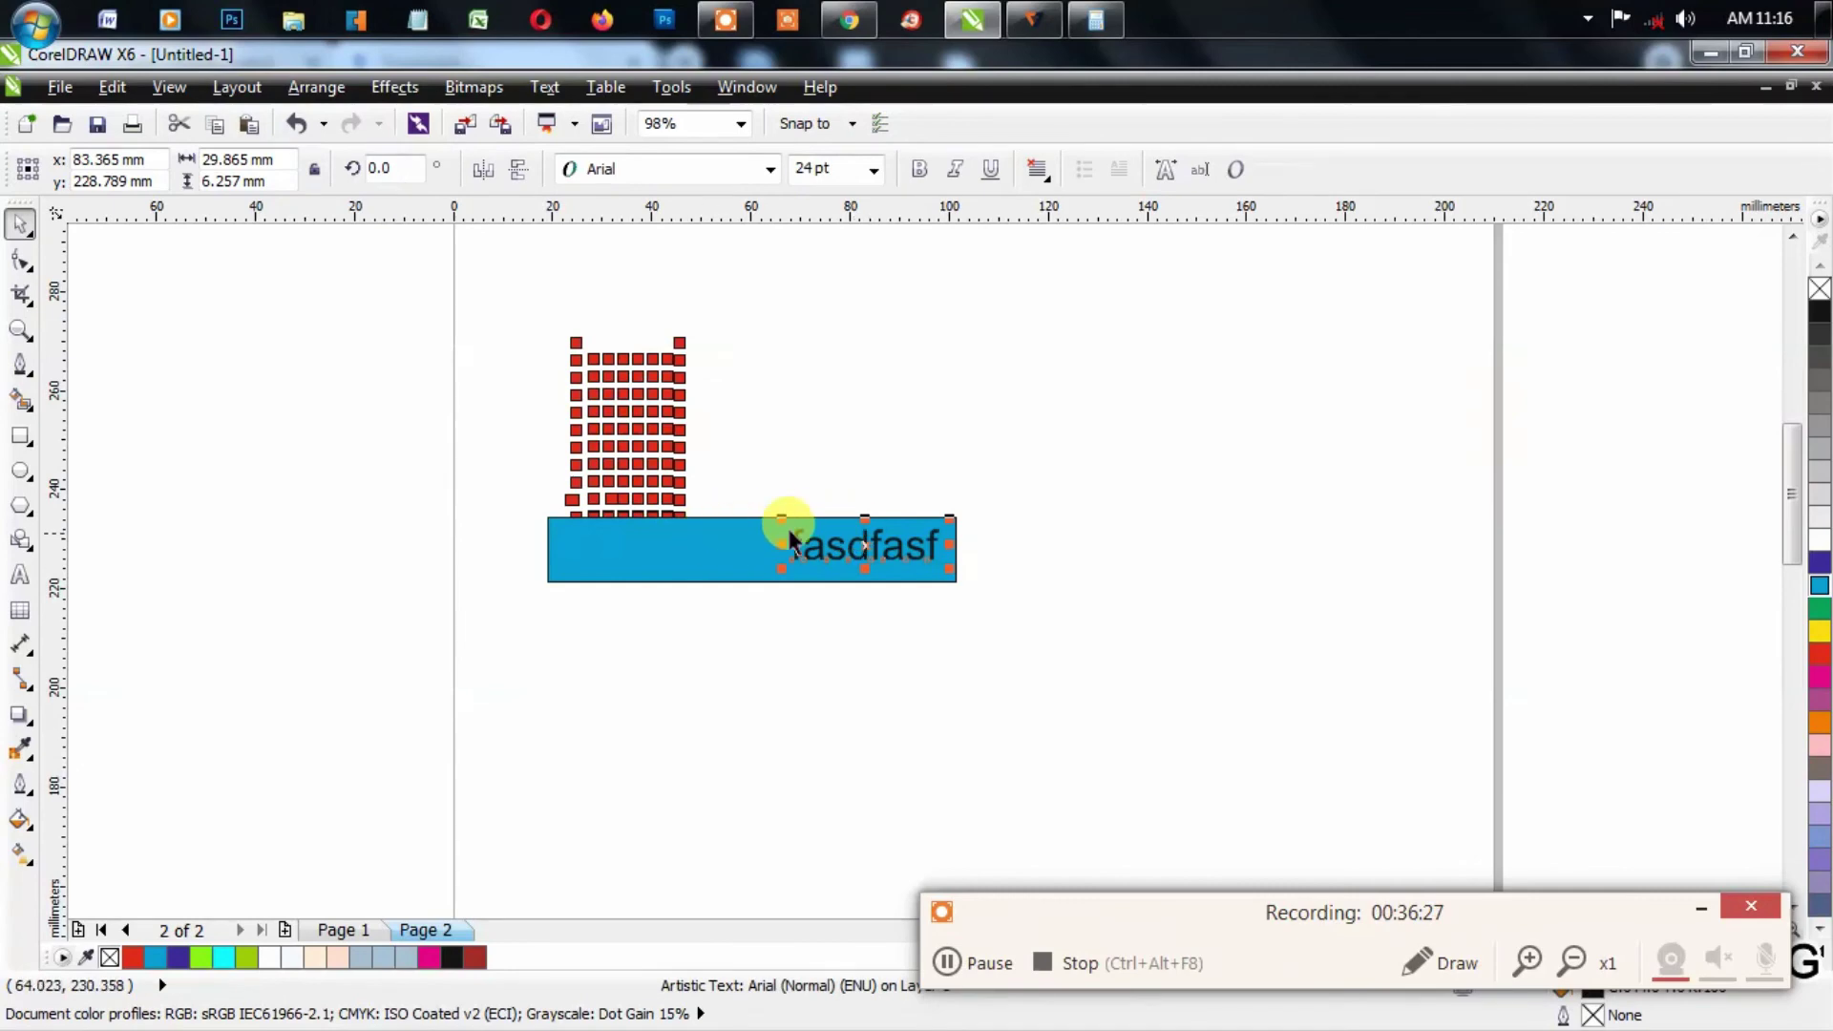
pyautogui.moveTo(811, 540); pyautogui.dragTo(842, 579)
pyautogui.click(818, 563)
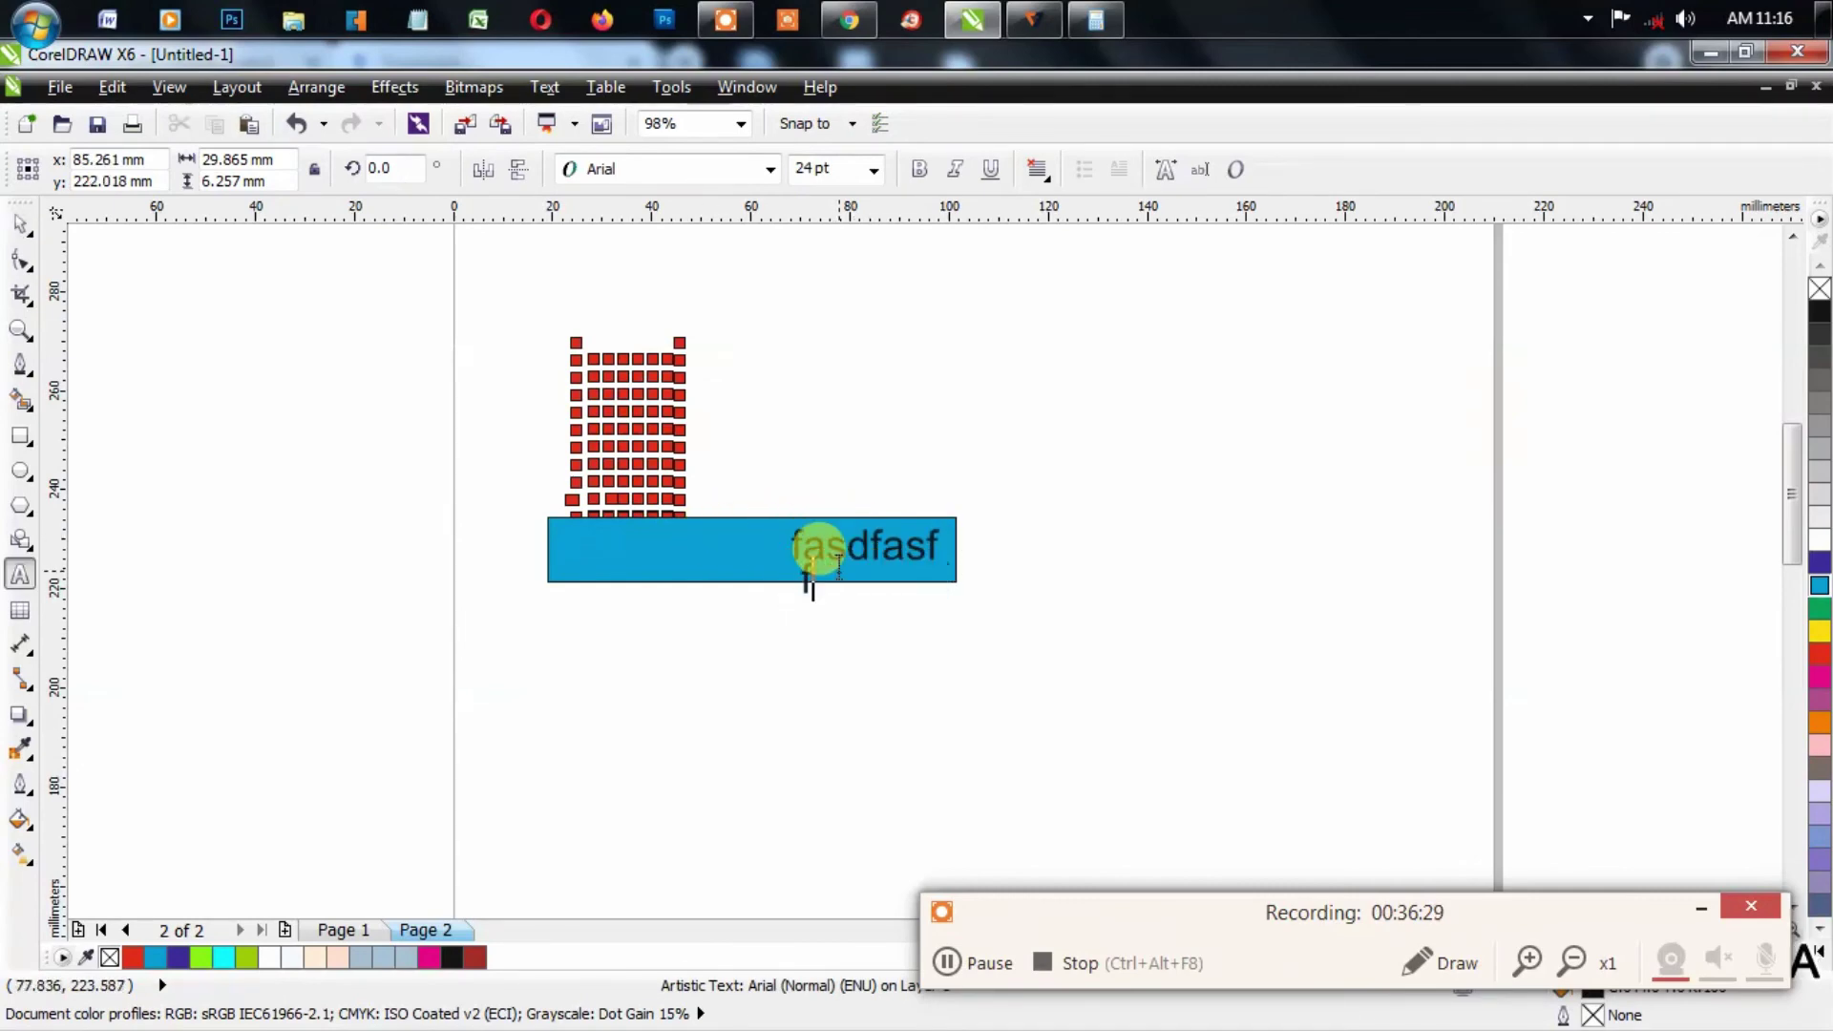
pyautogui.click(867, 532)
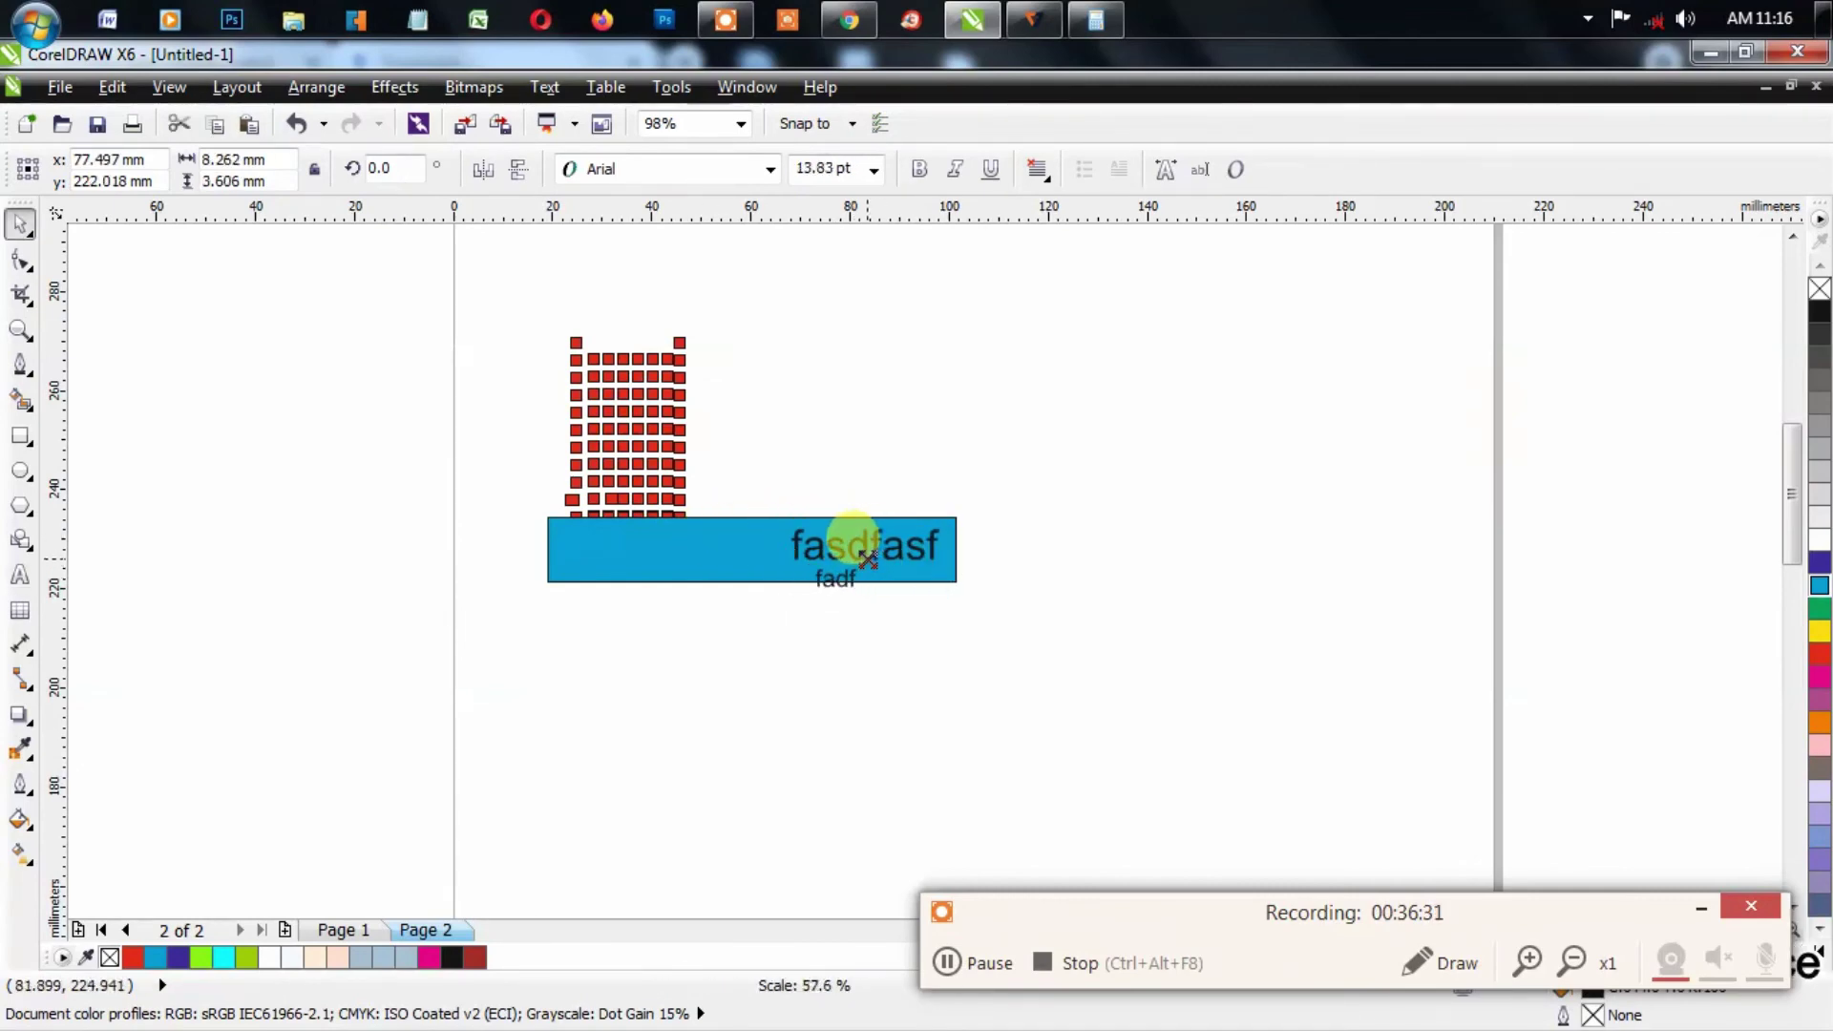
# Step: Right-align "fadf" with "fasdfasf", group both texts, and center the group on the blue bar
pyautogui.keyDown('shift'); pyautogui.click(836, 527); pyautogui.keyUp('shift')
pyautogui.press('r')
pyautogui.hotkey('ctrl', 'g')
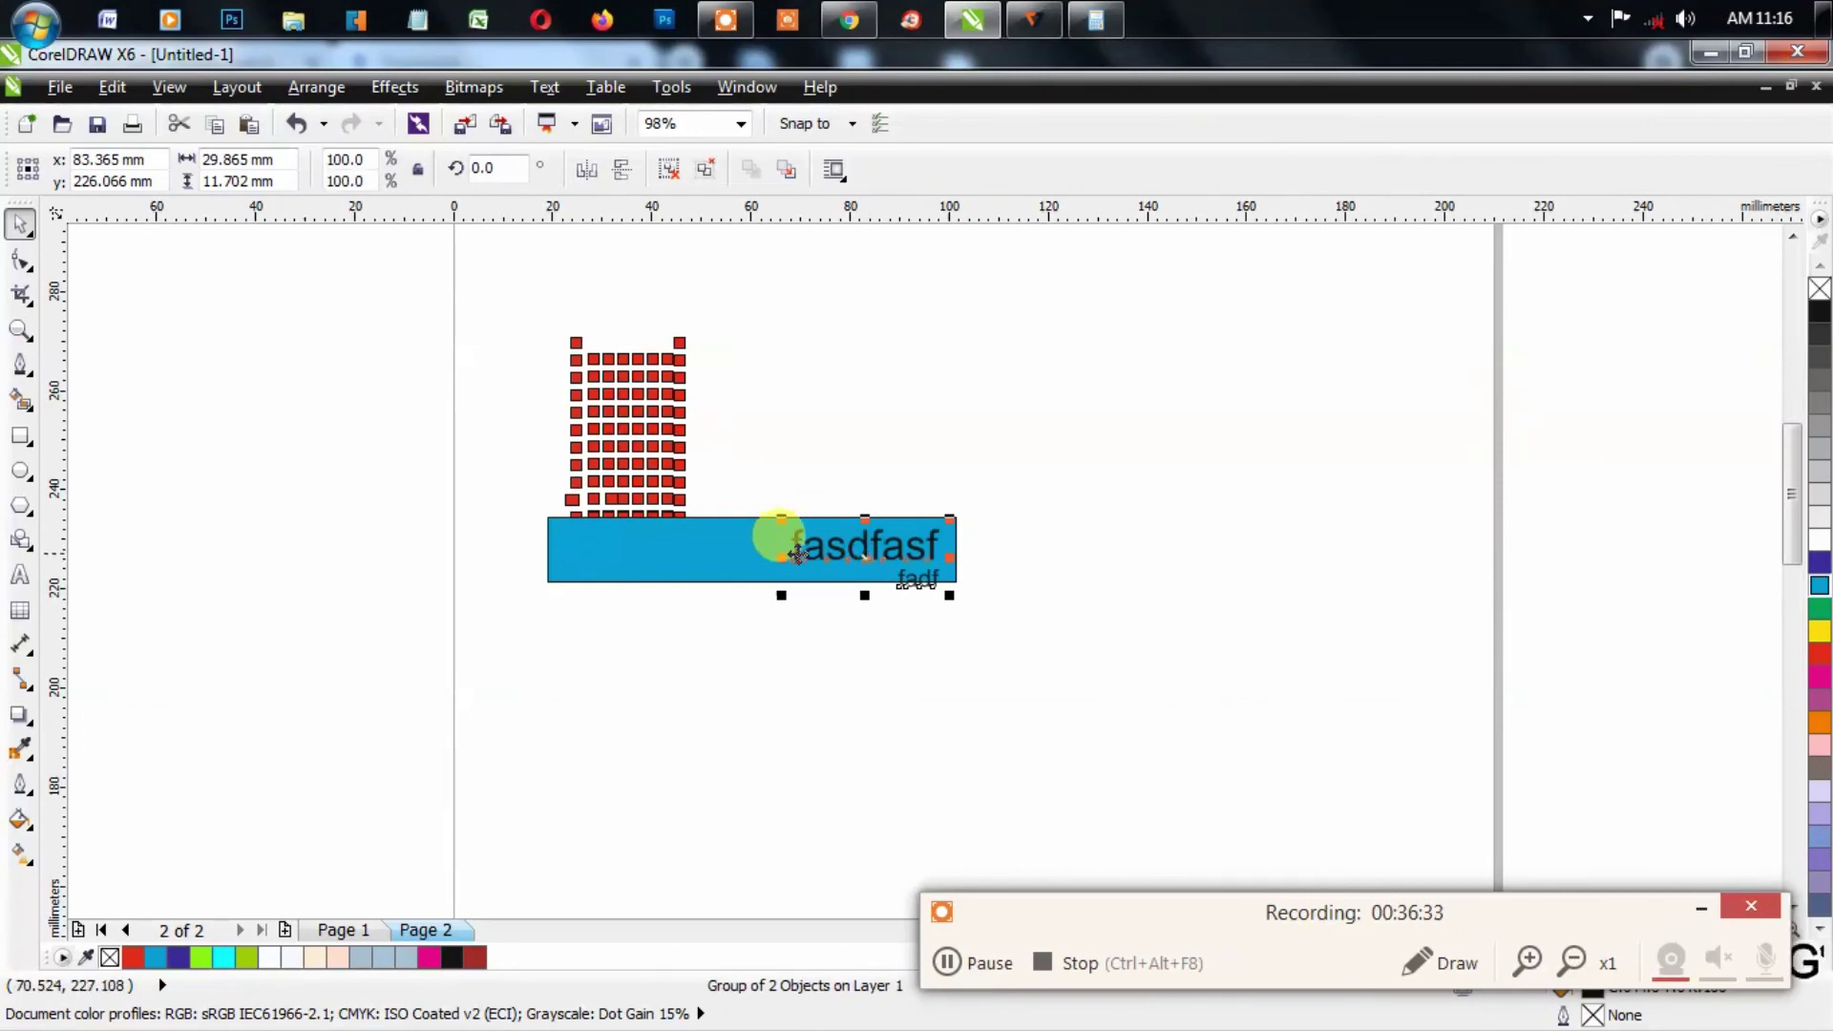
pyautogui.keyDown('shift'); pyautogui.click(757, 532); pyautogui.keyUp('shift')
pyautogui.press('c')
pyautogui.press('e')
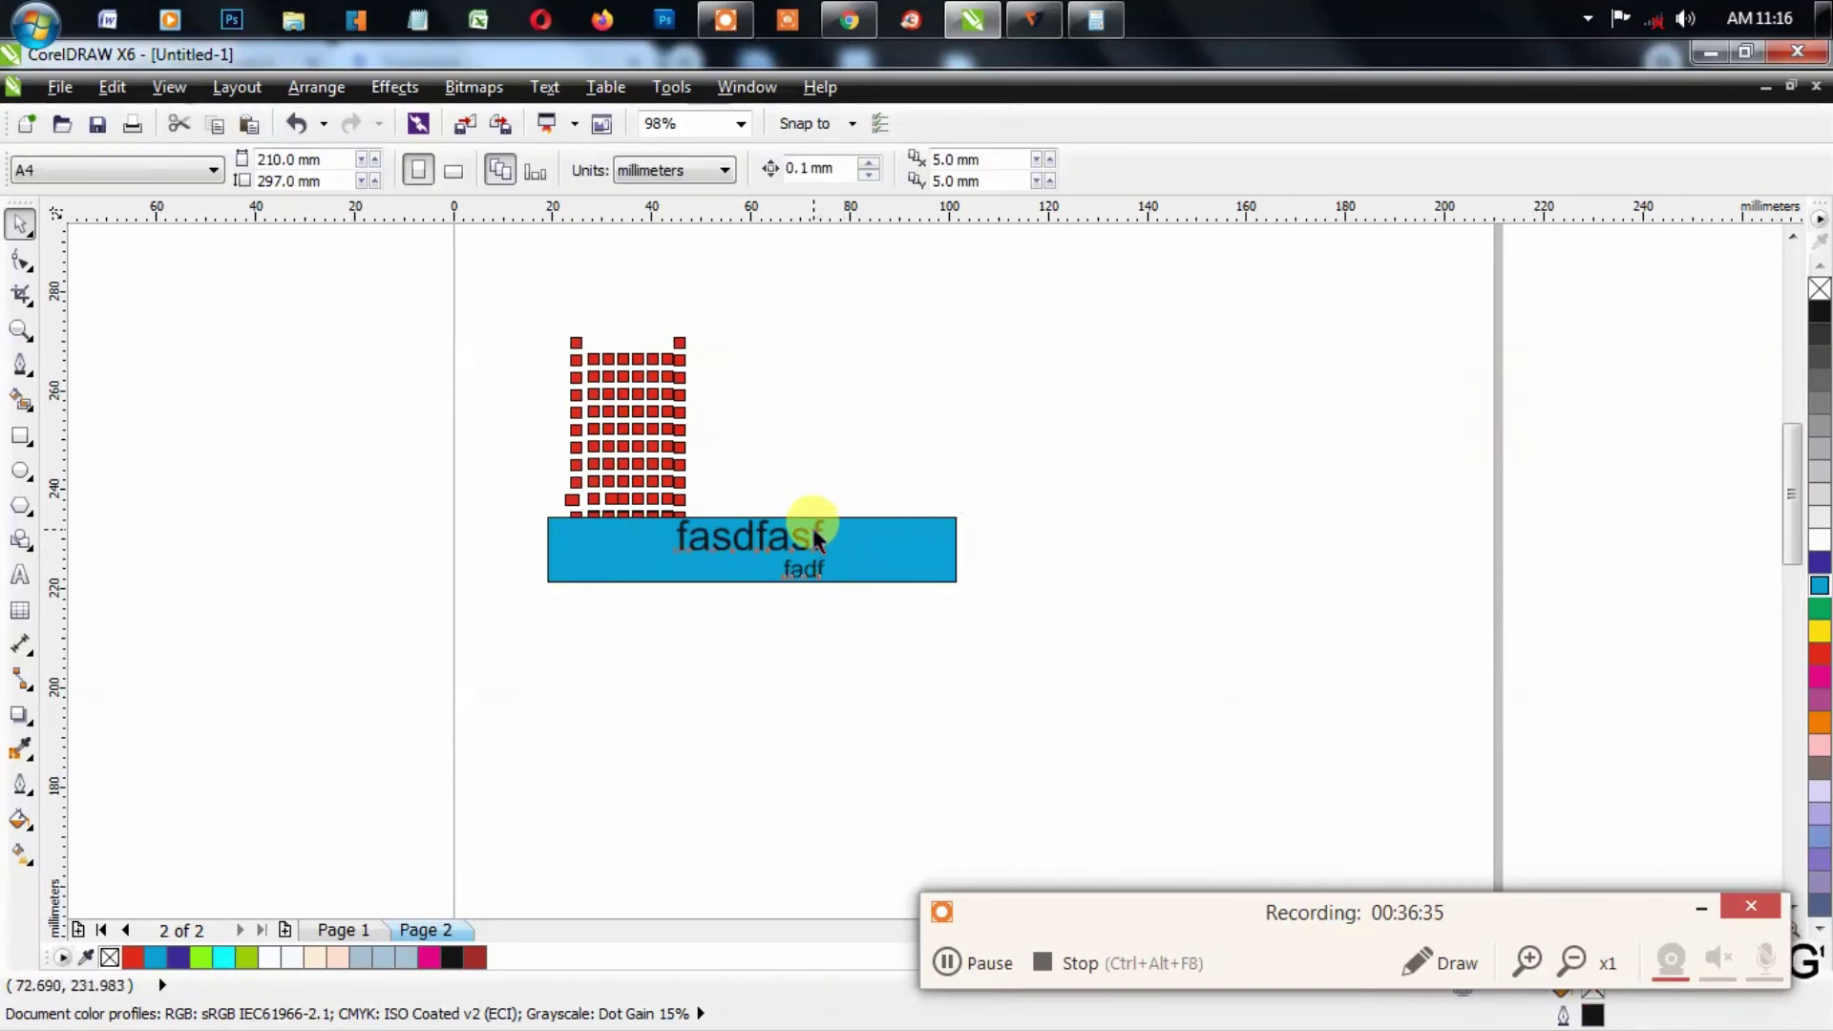
# Step: Move the grouped red squares about 3 mm right, and try moving the text group off the blue bar
pyautogui.click(616, 406)
pyautogui.press('Escape')
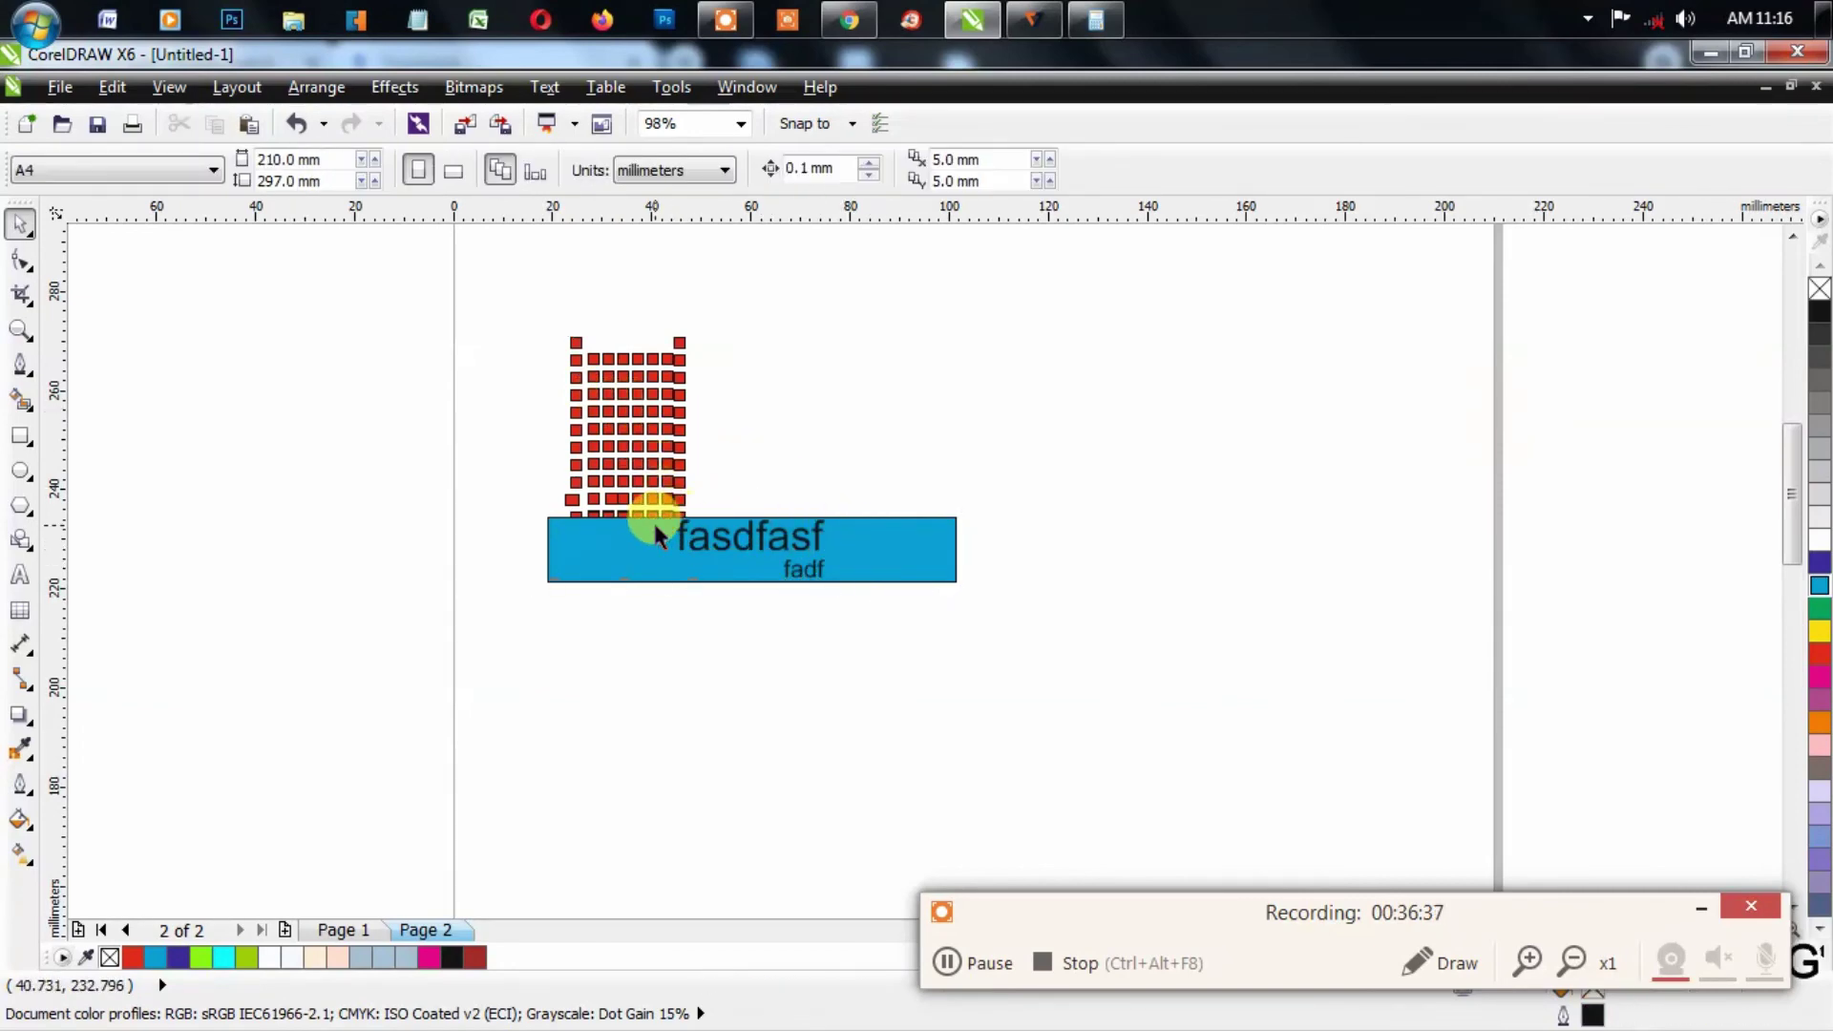
pyautogui.moveTo(626, 422); pyautogui.dragTo(642, 425)
pyautogui.press('Escape')
pyautogui.moveTo(730, 536); pyautogui.dragTo(808, 643)
pyautogui.hotkey('ctrl', 'z')
# Step: Try moving the text group, the blue bar and the red squares group apart, and undo the moves
pyautogui.moveTo(750, 556); pyautogui.dragTo(1088, 457)
pyautogui.moveTo(867, 503); pyautogui.dragTo(1248, 716)
pyautogui.moveTo(711, 563); pyautogui.dragTo(1157, 705)
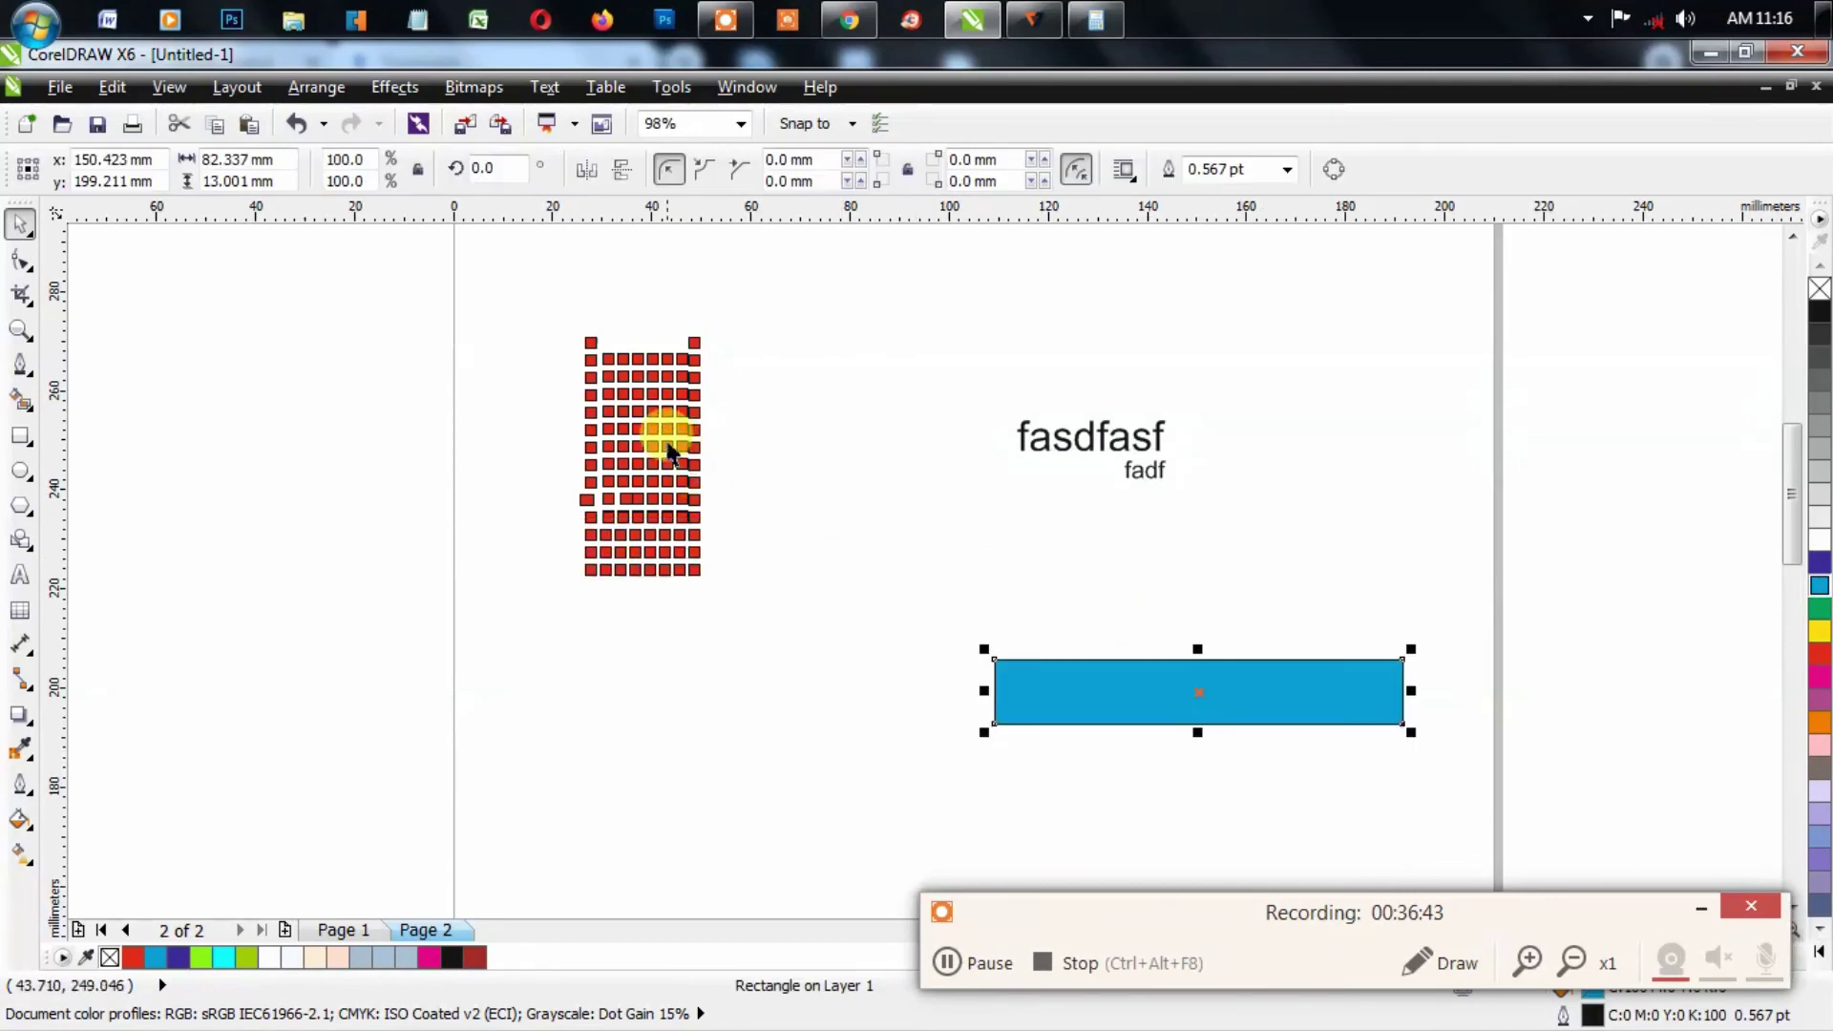
pyautogui.moveTo(666, 409); pyautogui.dragTo(491, 579)
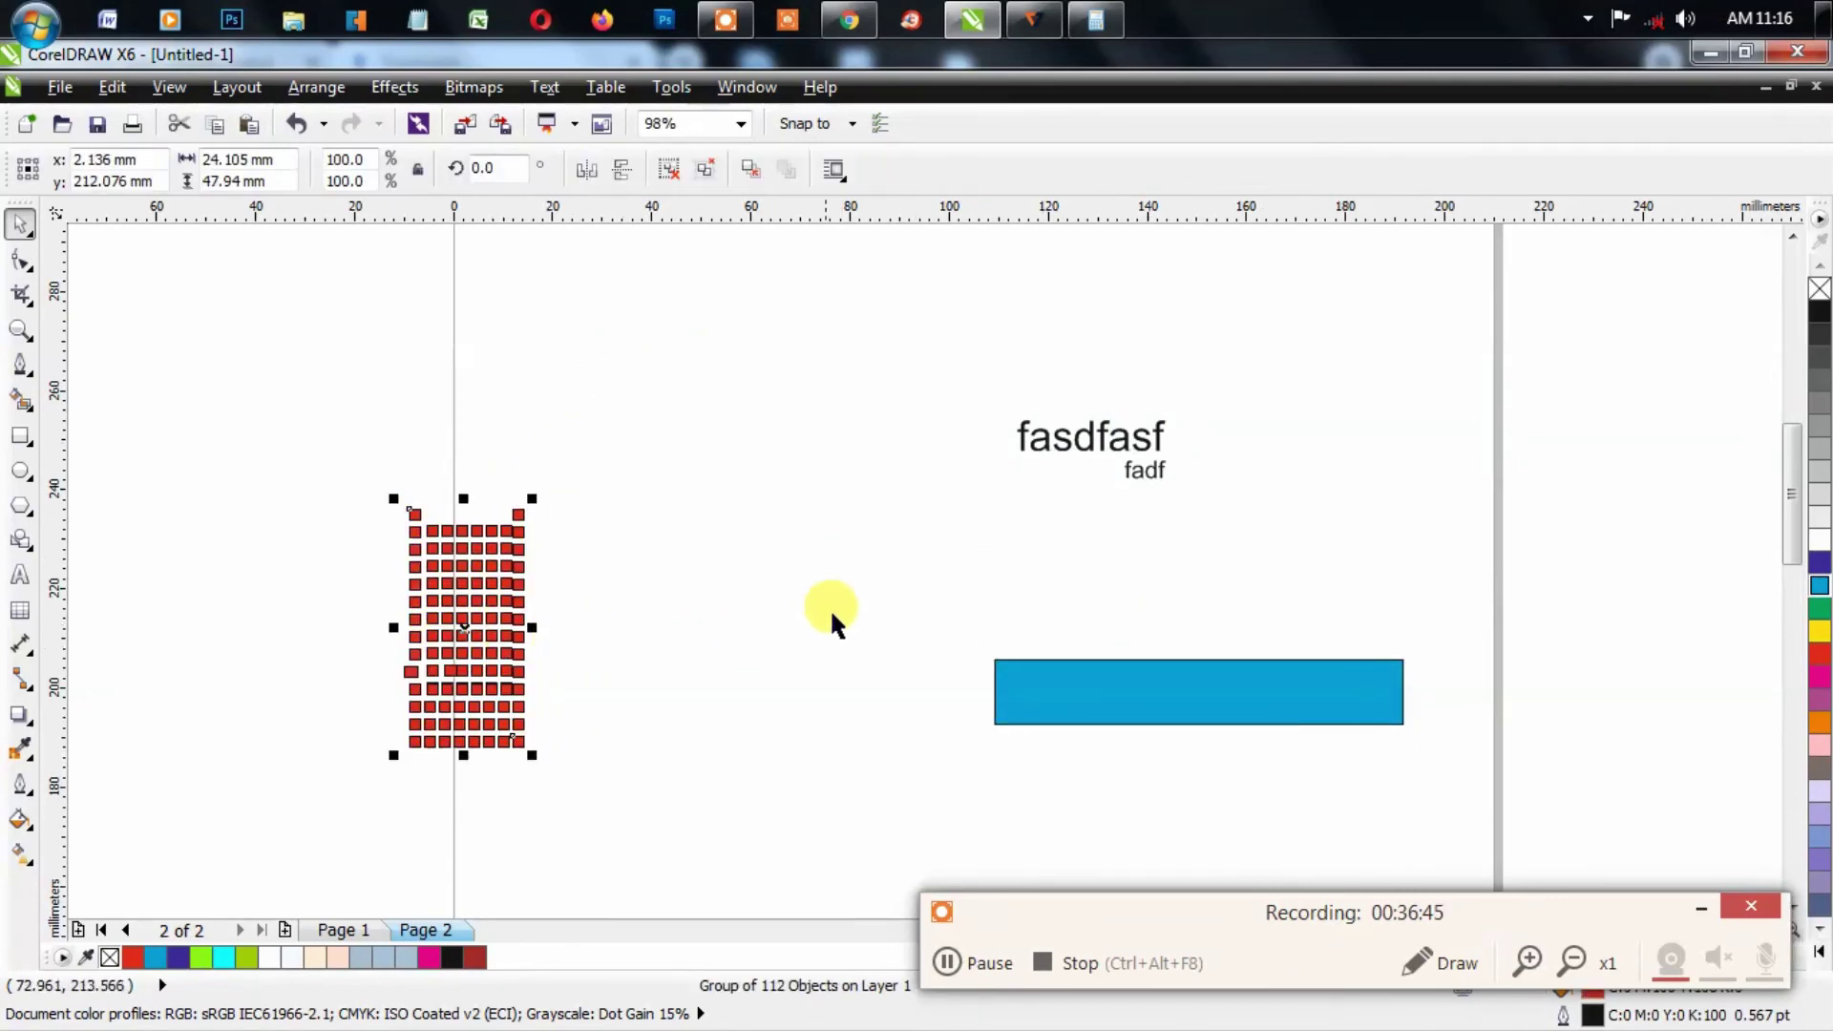
pyautogui.hotkey('ctrl', 'z')
pyautogui.hotkey('ctrl', 'z')
pyautogui.hotkey('ctrl', 'z')
pyautogui.click(454, 288)
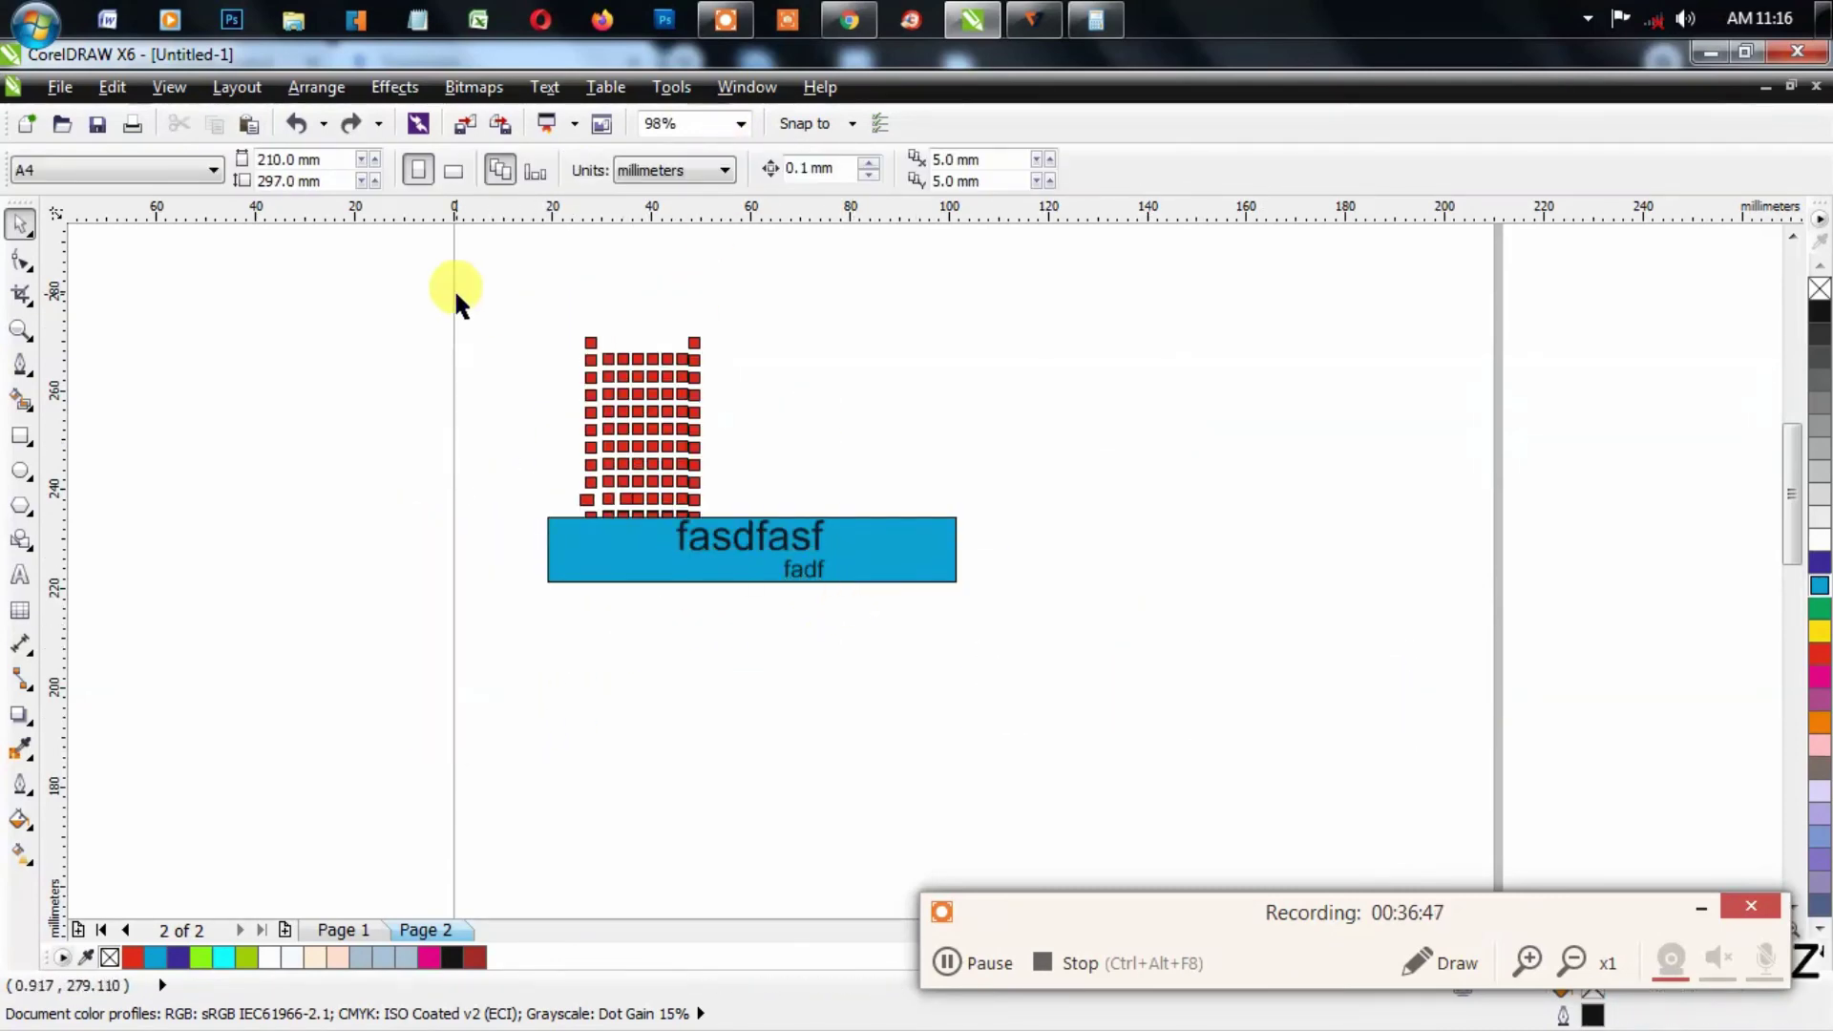
# Step: Select the red squares group, the blue bar and the text group, and ungroup everything completely
pyautogui.moveTo(455, 288); pyautogui.dragTo(867, 531)
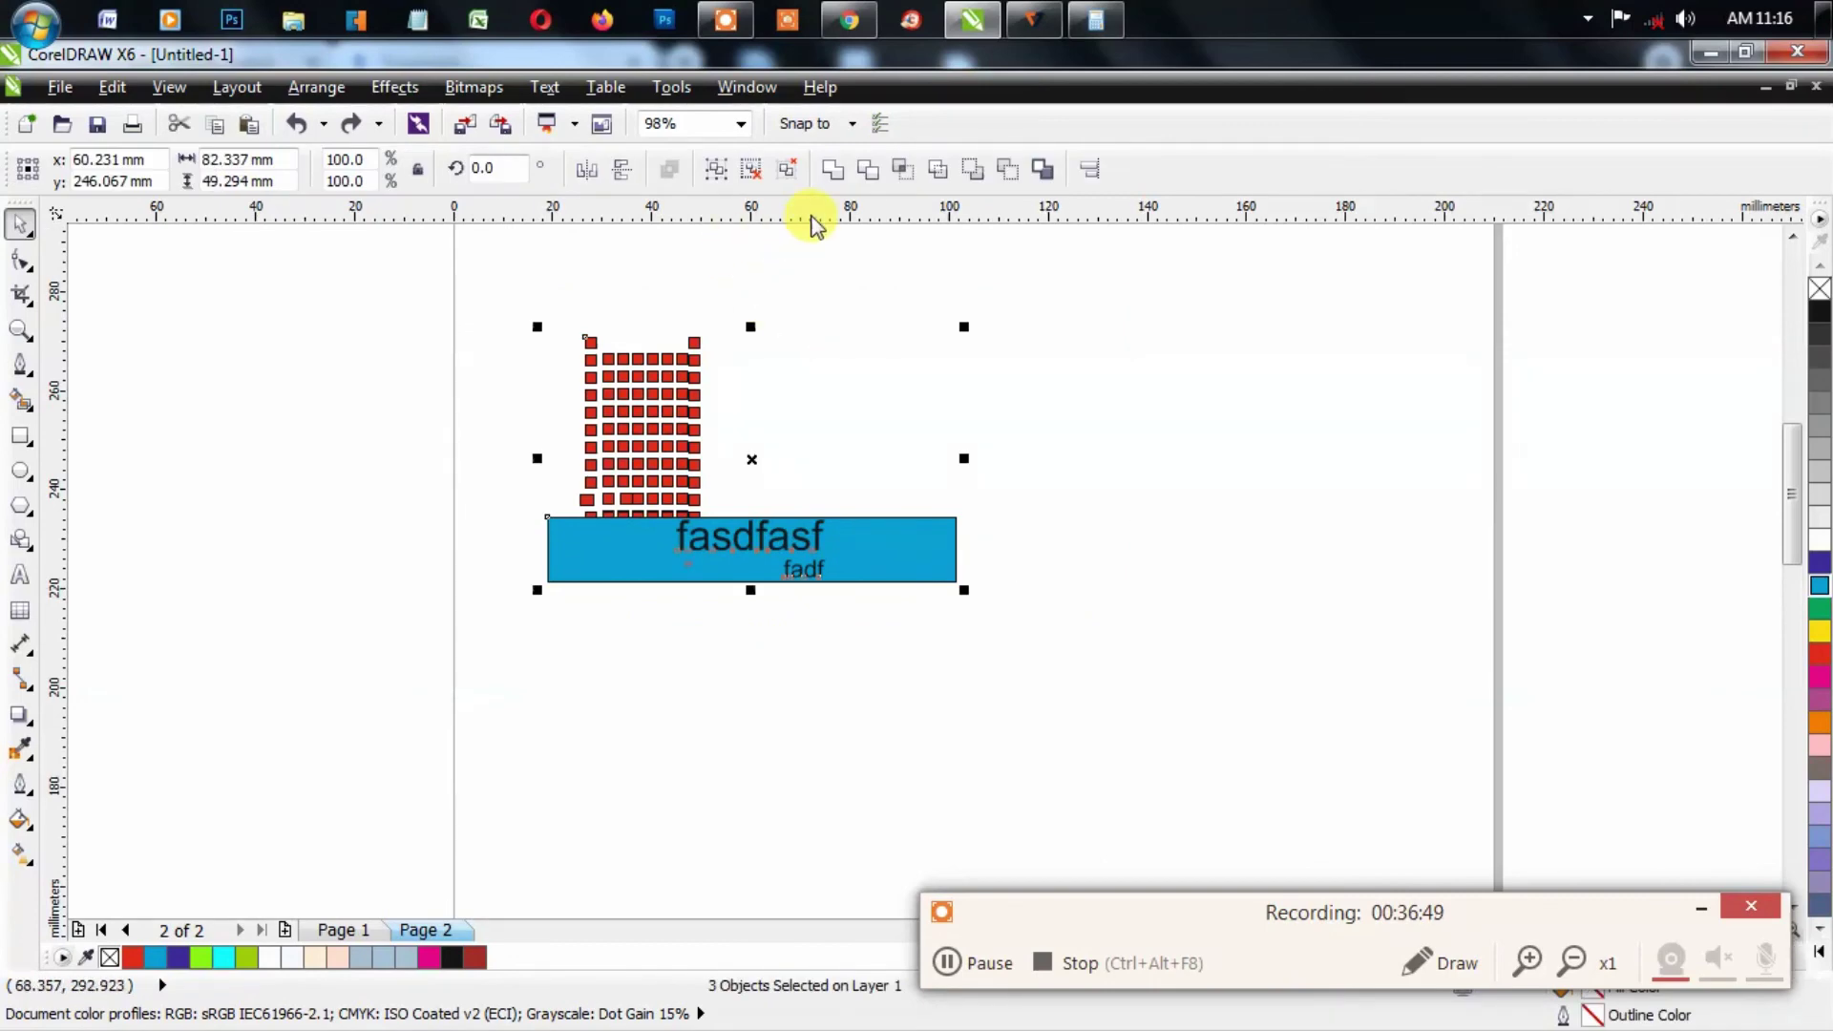
pyautogui.click(787, 169)
pyautogui.click(1049, 515)
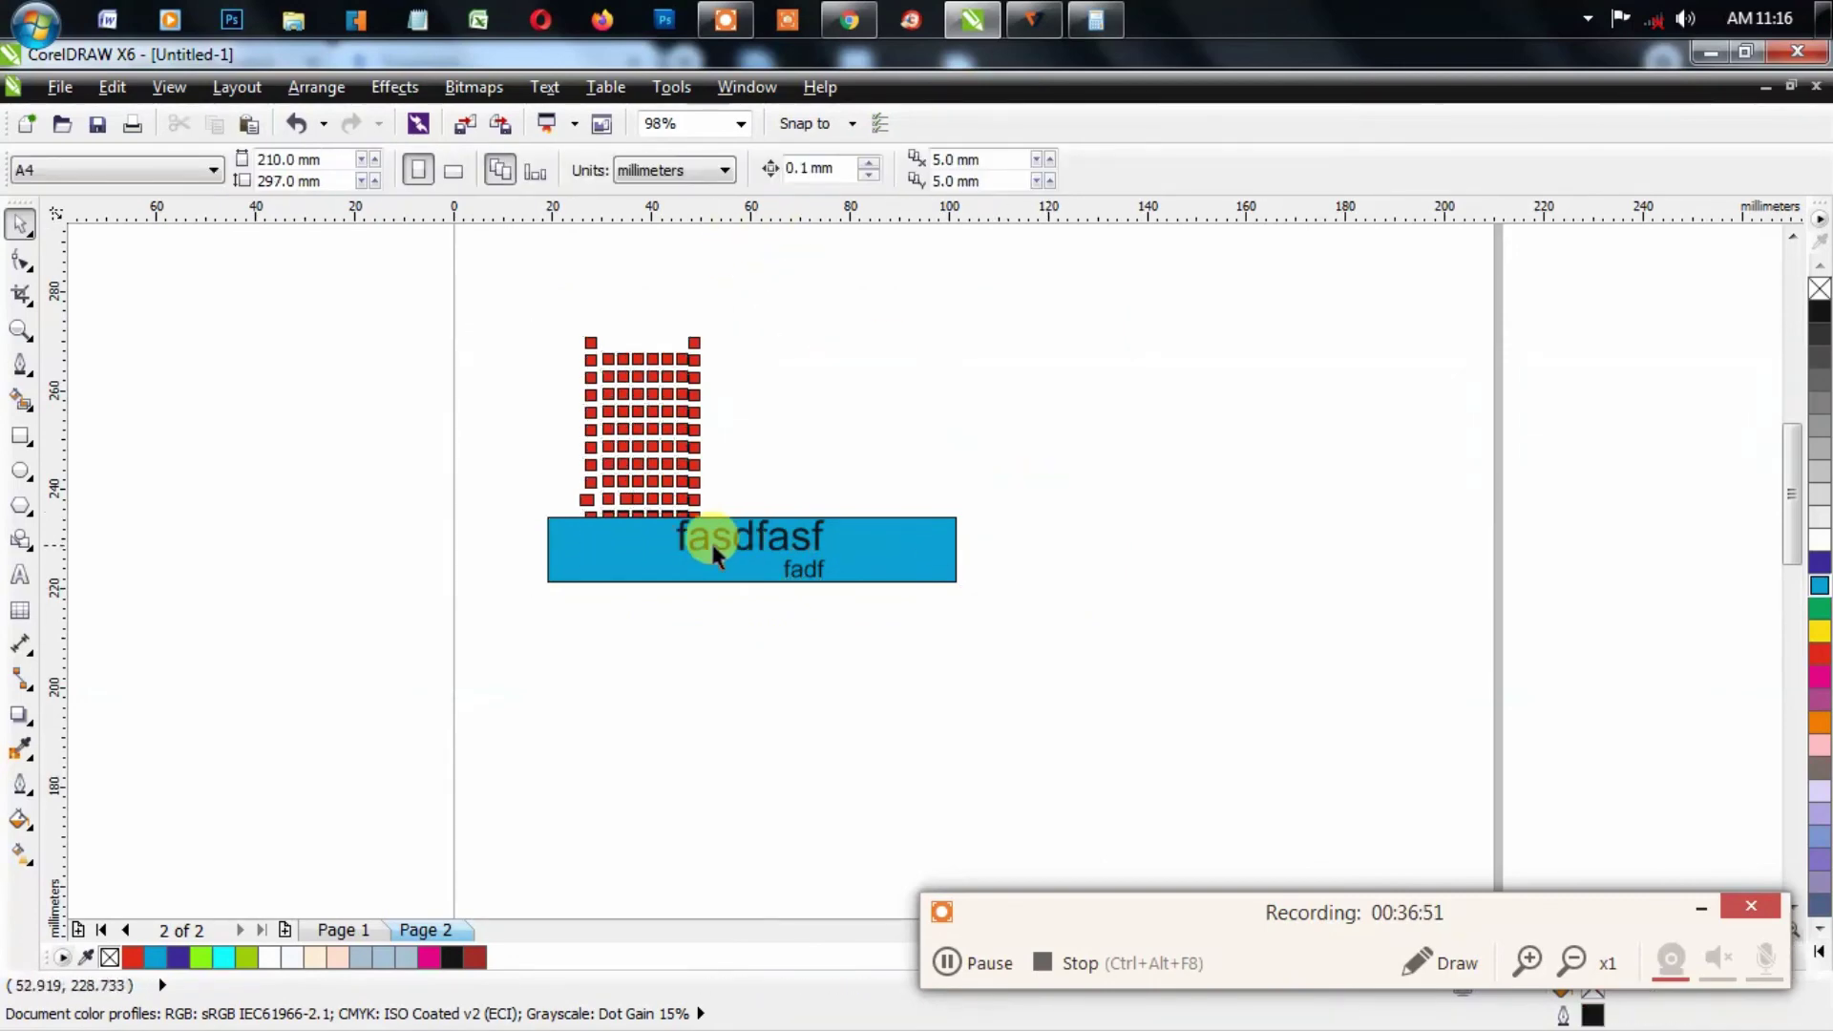
# Step: Try moving "fasdfasf", "fadf" and a single red square separately, and undo the moves
pyautogui.moveTo(696, 541); pyautogui.dragTo(880, 424)
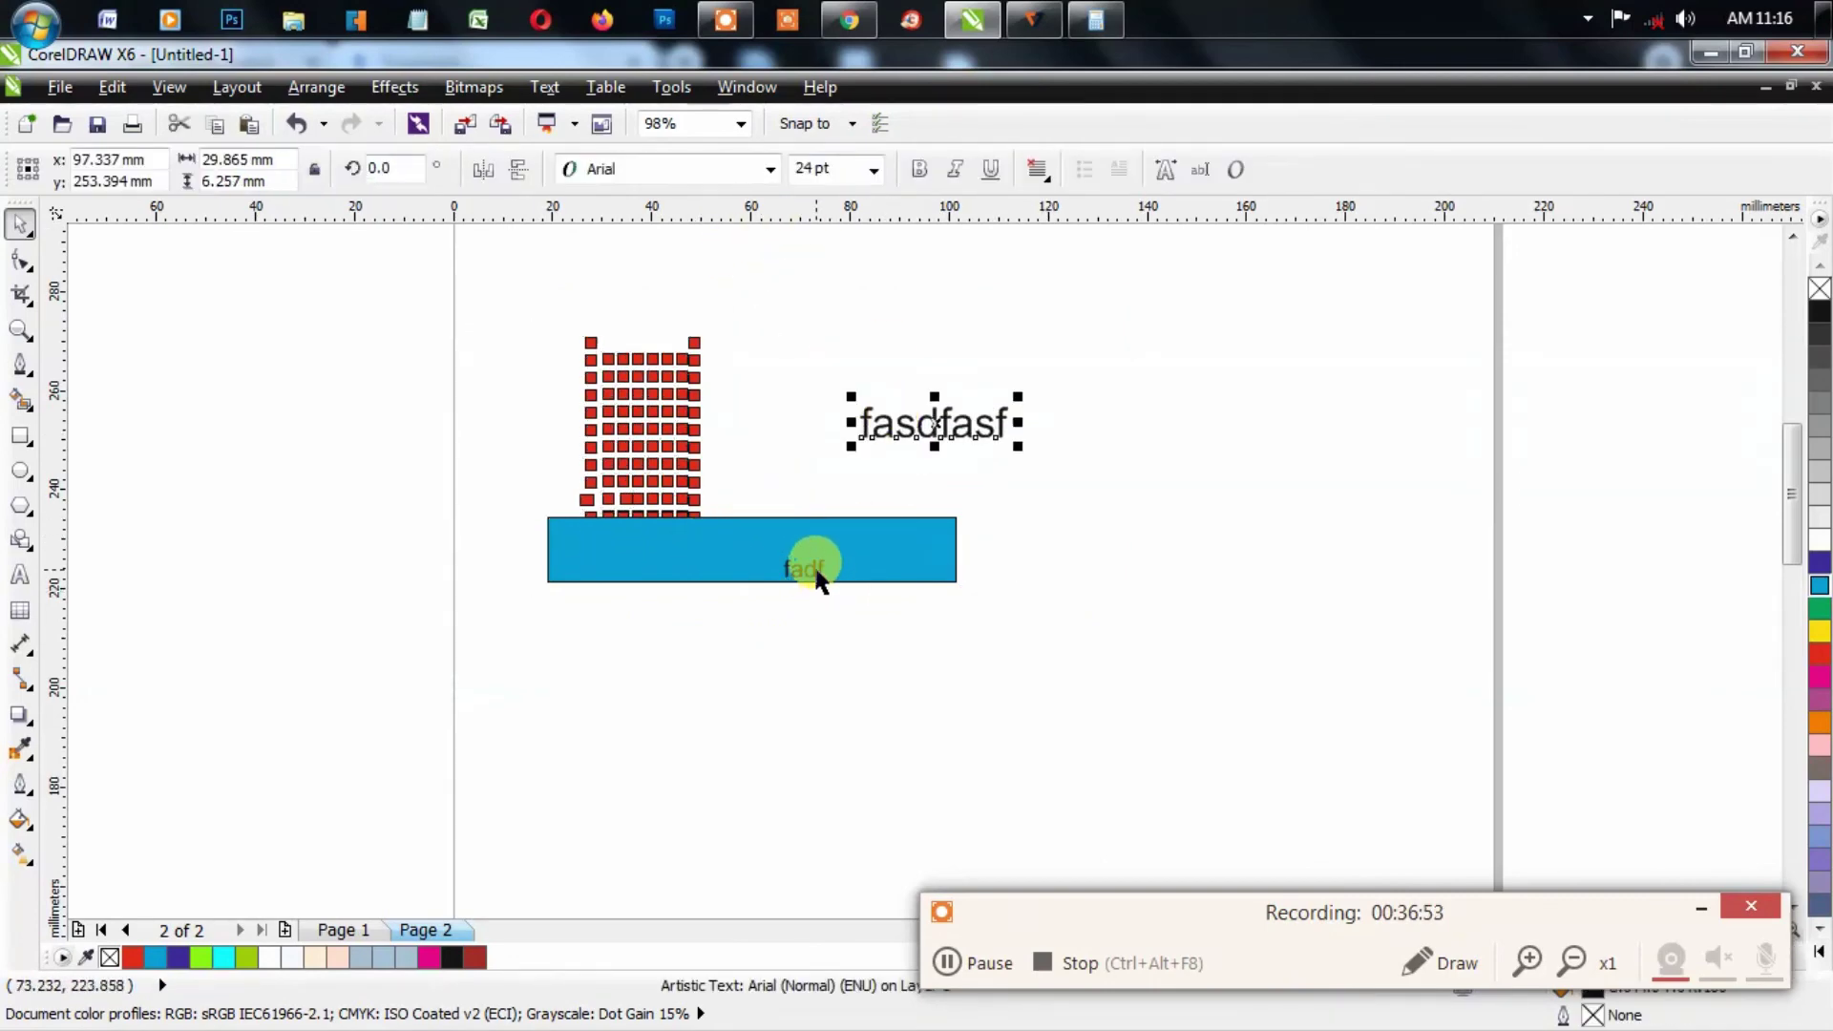
pyautogui.moveTo(818, 579); pyautogui.dragTo(1034, 462)
pyautogui.moveTo(684, 517); pyautogui.dragTo(756, 511)
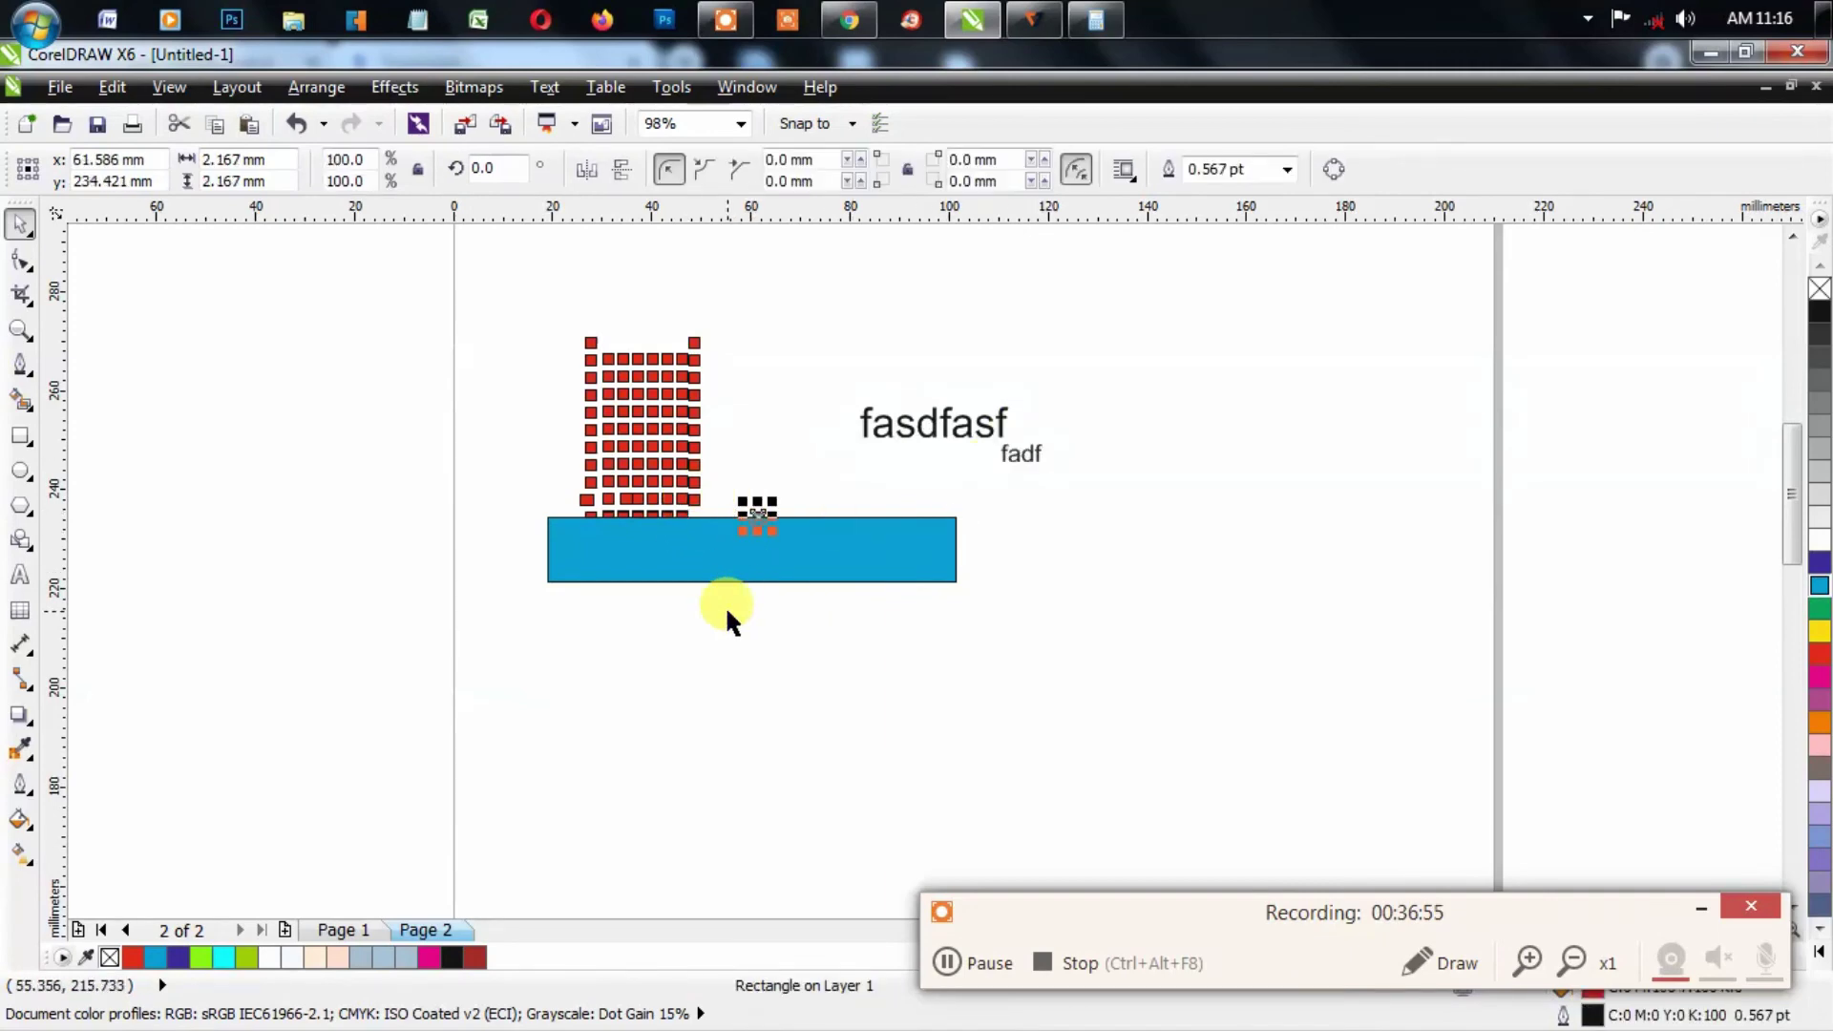
pyautogui.hotkey('ctrl', 'z')
pyautogui.hotkey('ctrl', 'z')
pyautogui.hotkey('ctrl', 'z')
pyautogui.click(546, 284)
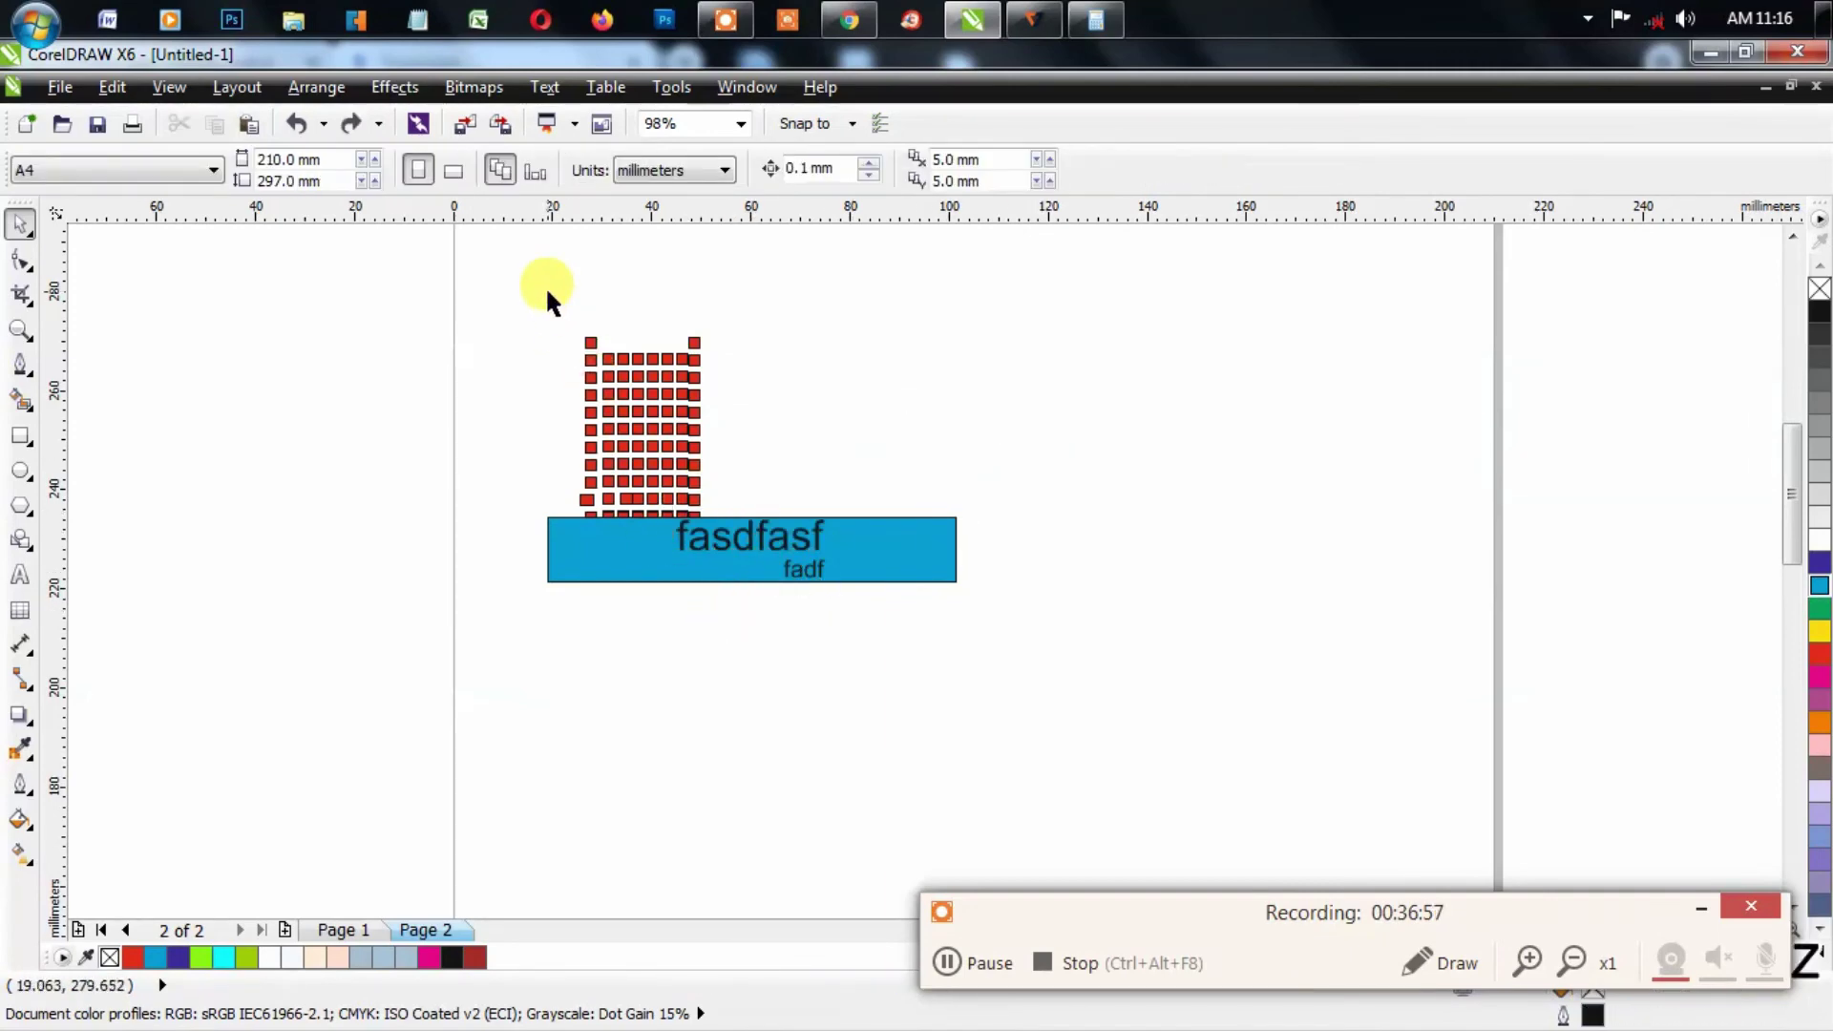
# Step: Delete all objects from the page and fit the whole page in view
pyautogui.moveTo(706, 551); pyautogui.dragTo(720, 627)
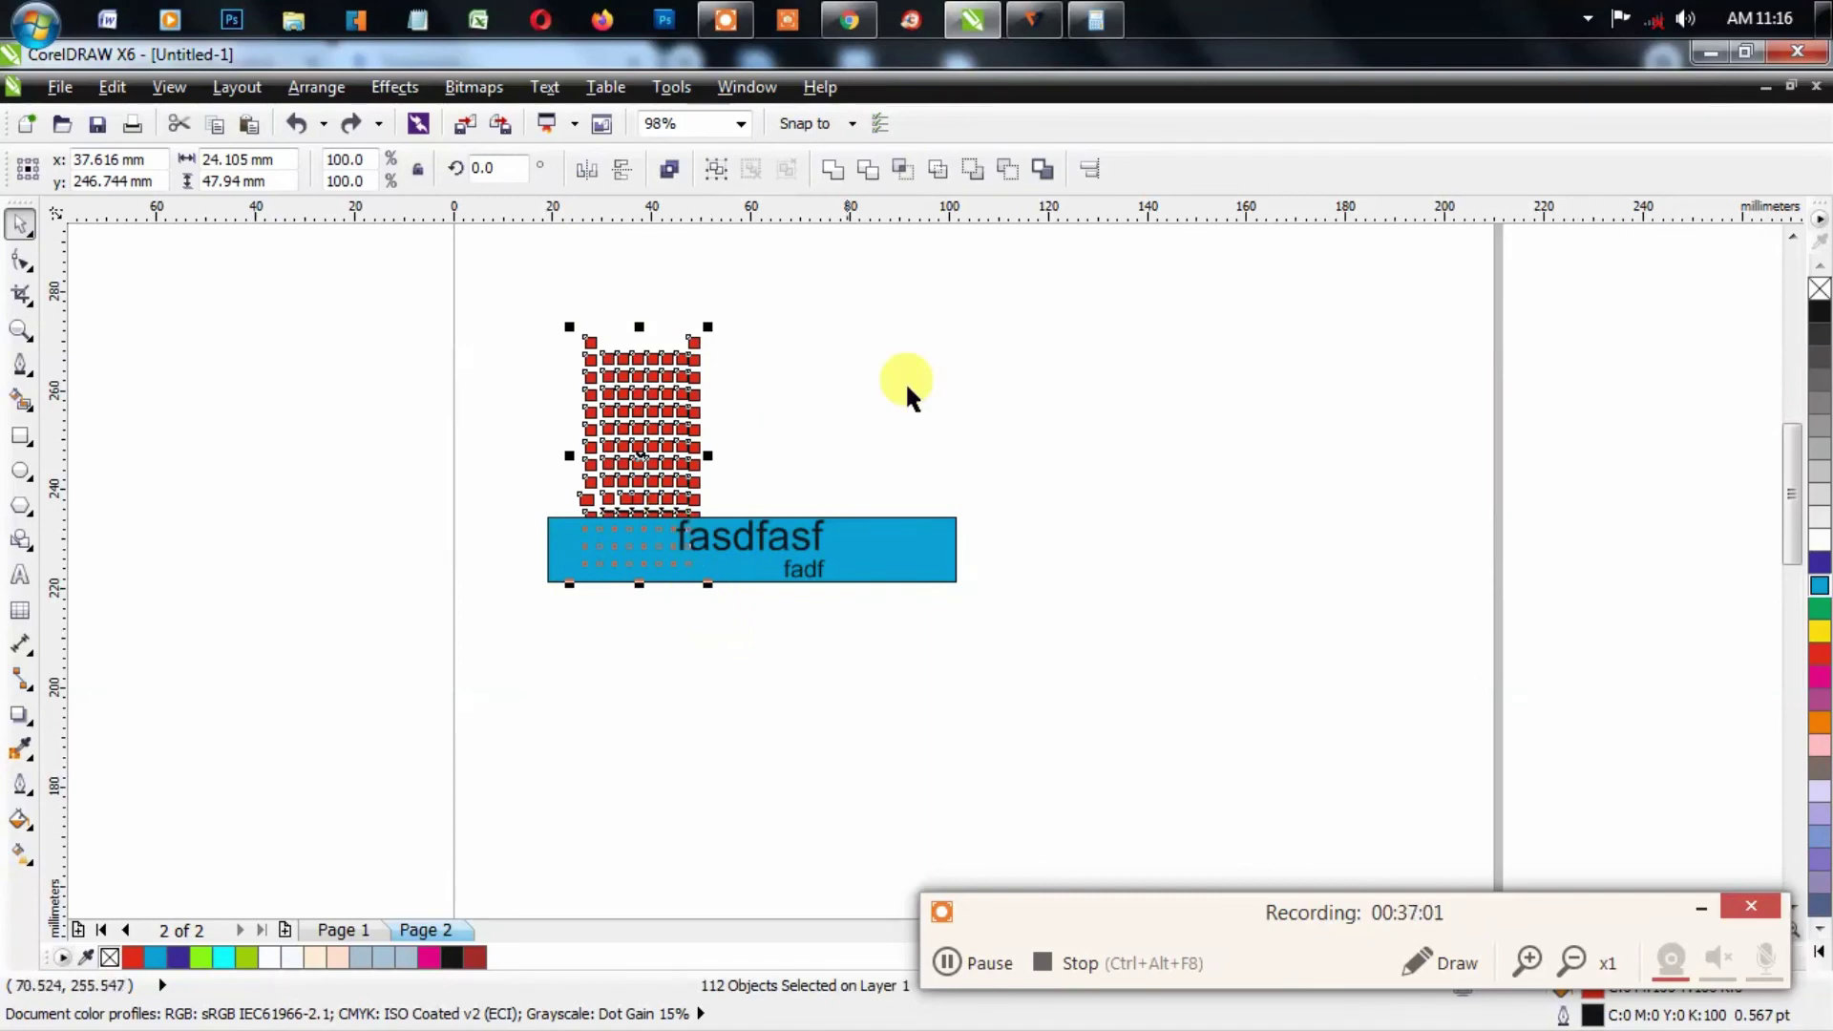
pyautogui.hotkey('ctrl', 'a')
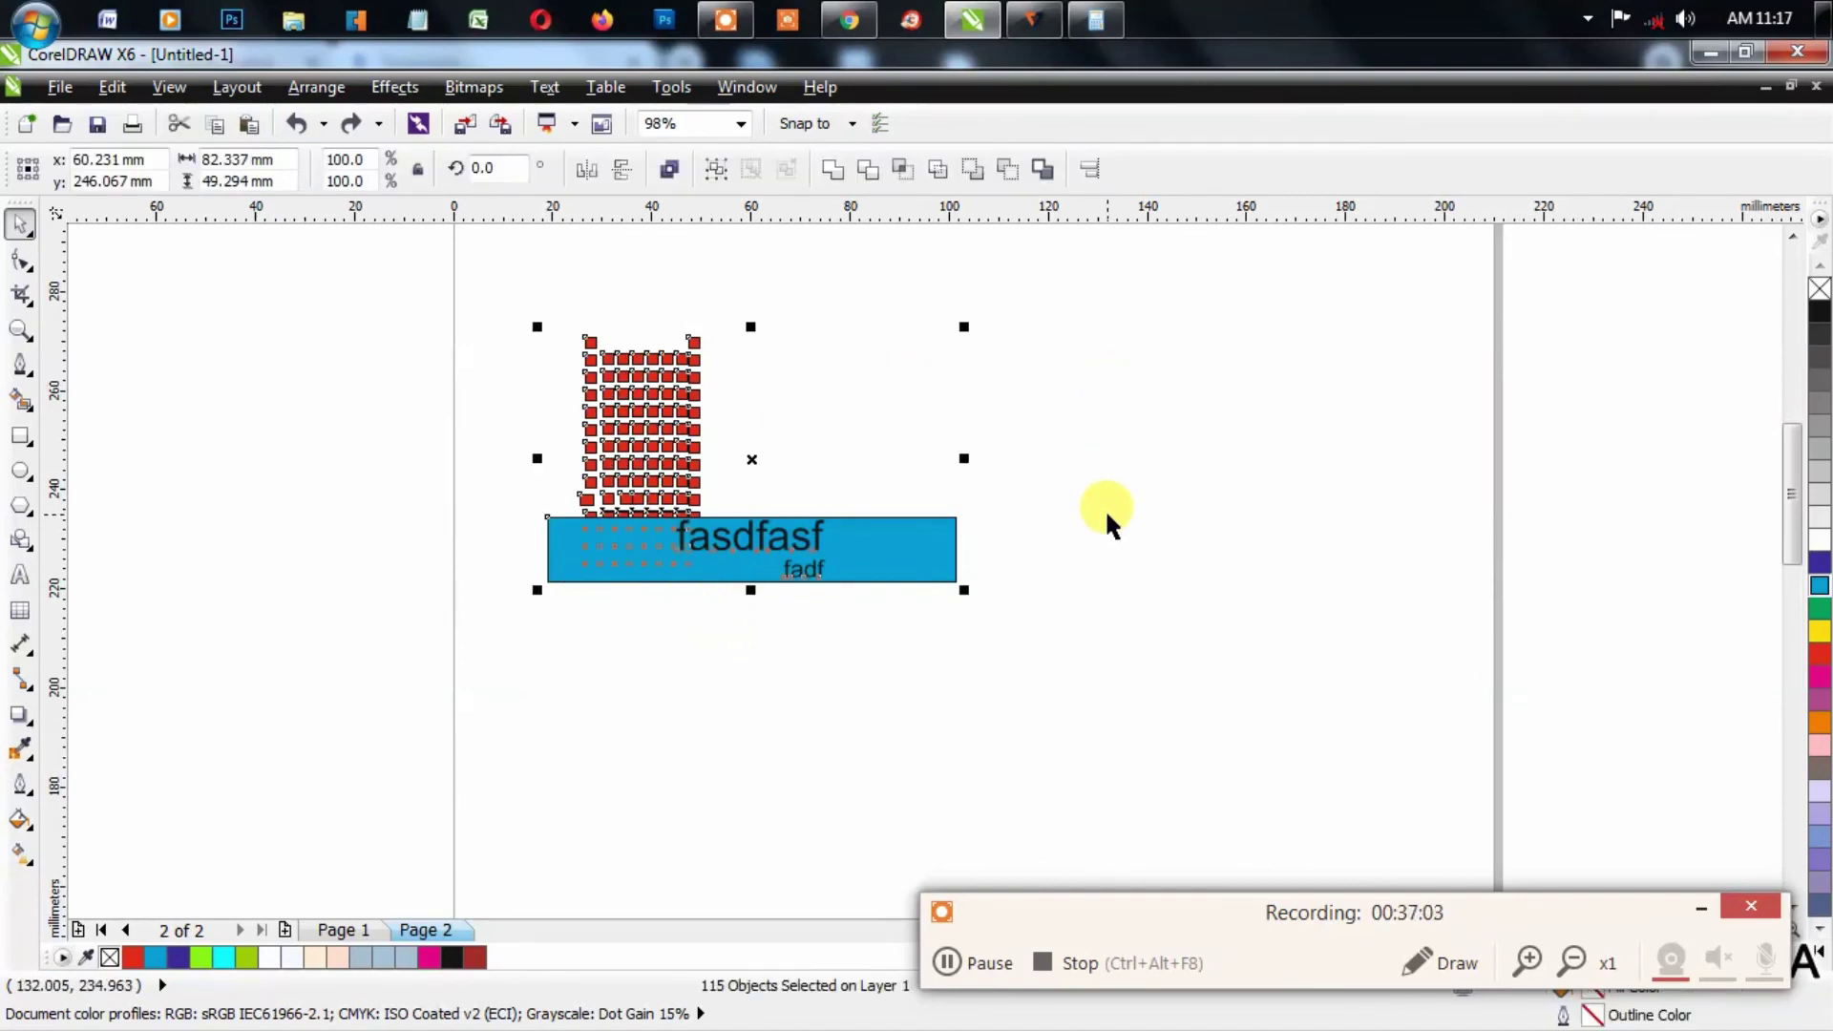
pyautogui.press('Delete')
pyautogui.hotkey('shift', 'F4')
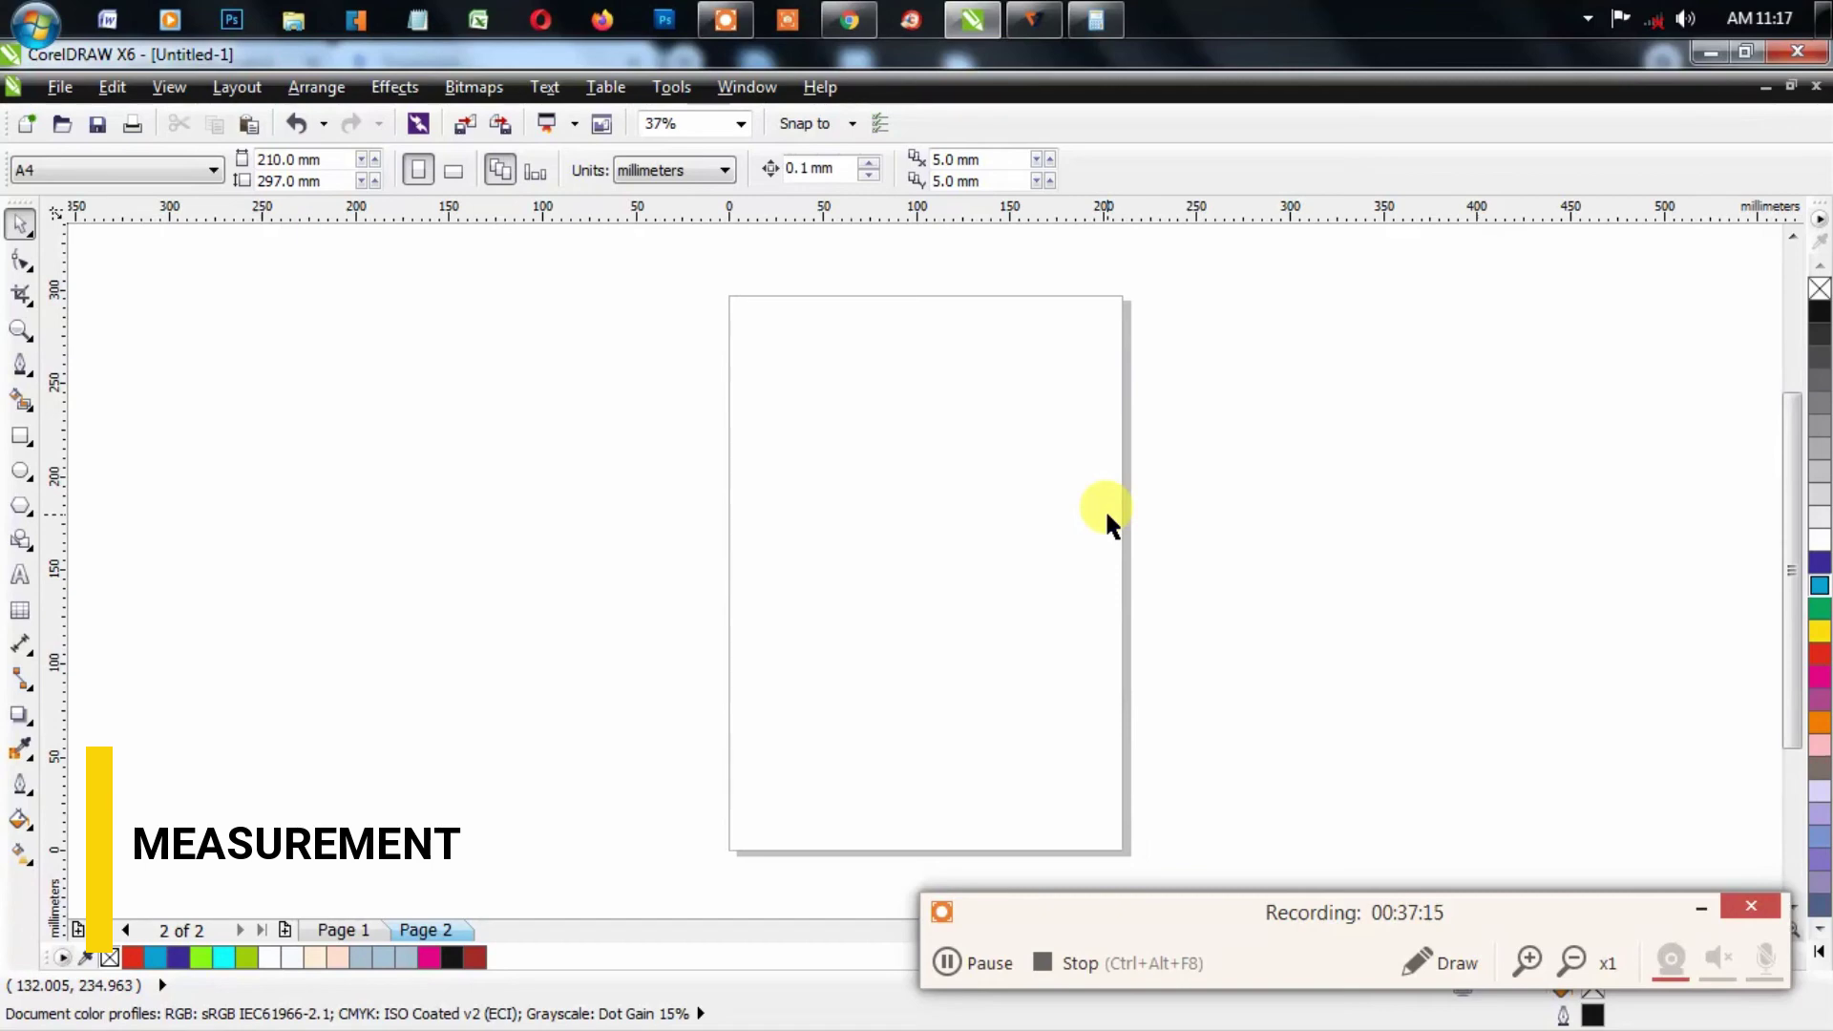
# Step: Draw a square about 64.6 mm wide and place it inside the upper left part of the page
pyautogui.click(20, 437)
pyautogui.moveTo(709, 370); pyautogui.dragTo(828, 487)
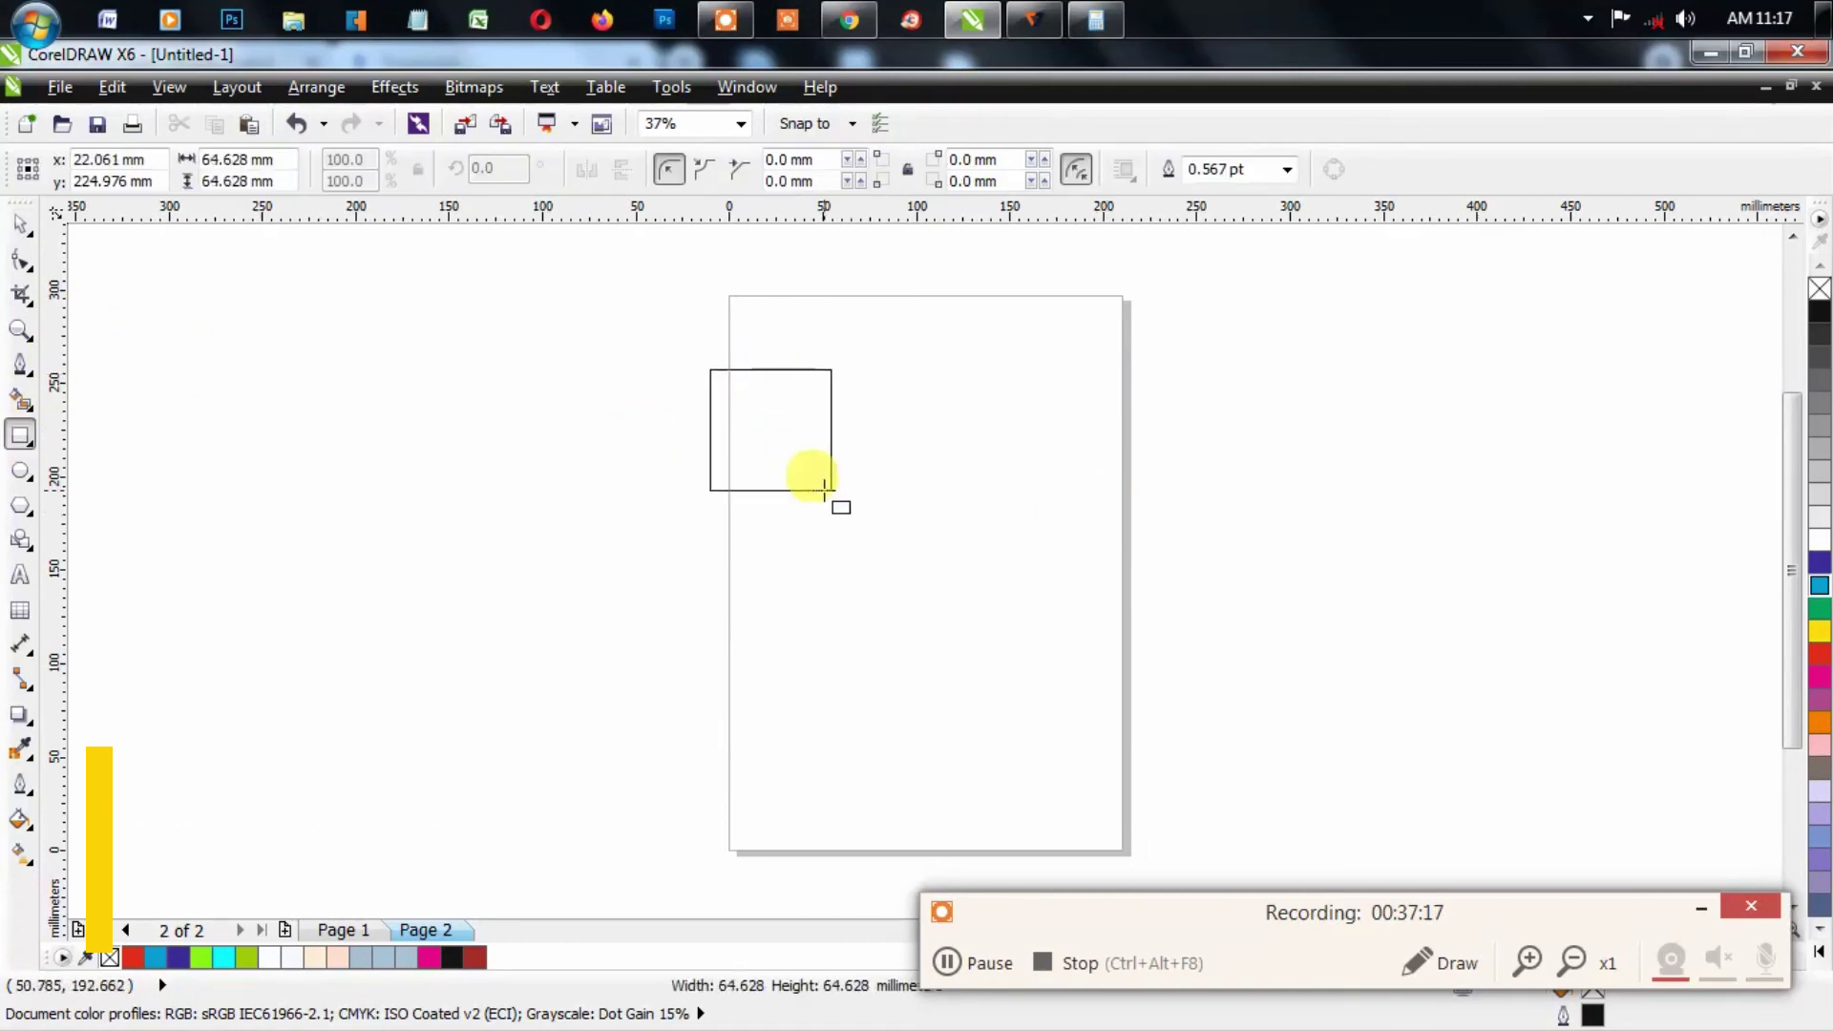
pyautogui.press('space')
pyautogui.moveTo(714, 381); pyautogui.dragTo(821, 425)
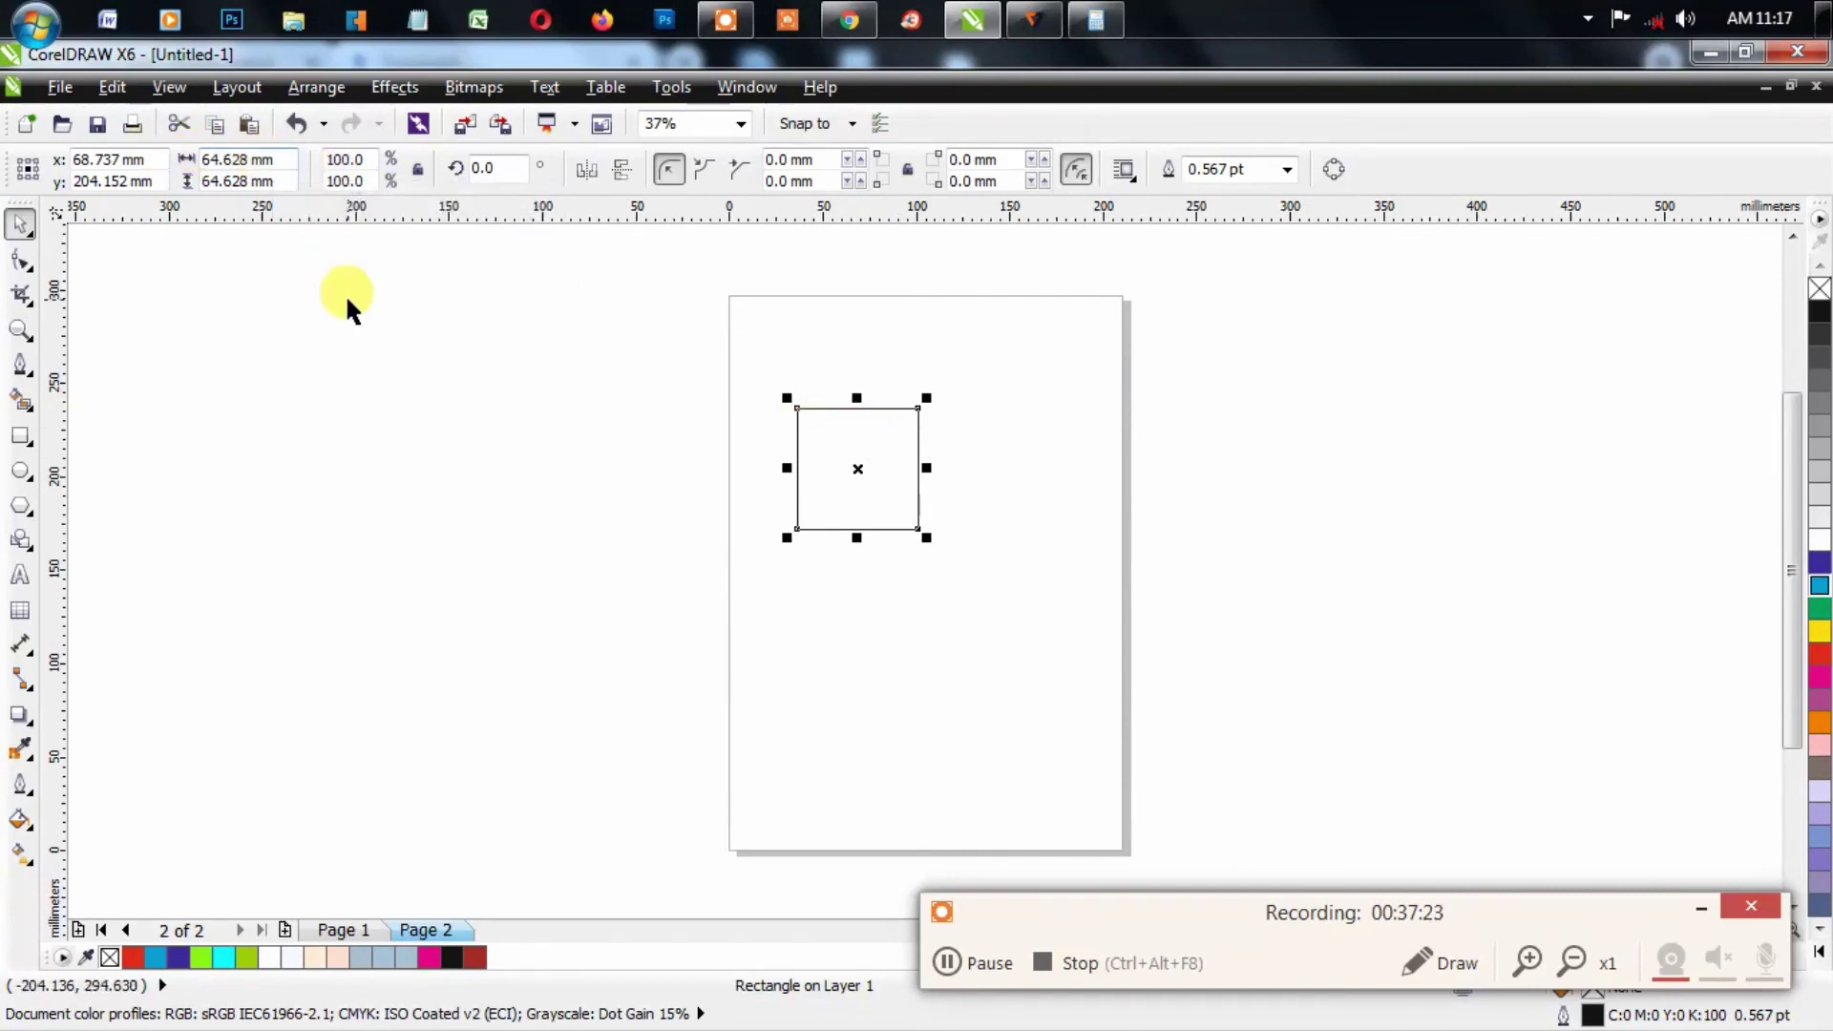
# Step: Set the drawing units to picas, points and select the square to check its dimensions
pyautogui.click(473, 368)
pyautogui.click(669, 170)
pyautogui.click(649, 222)
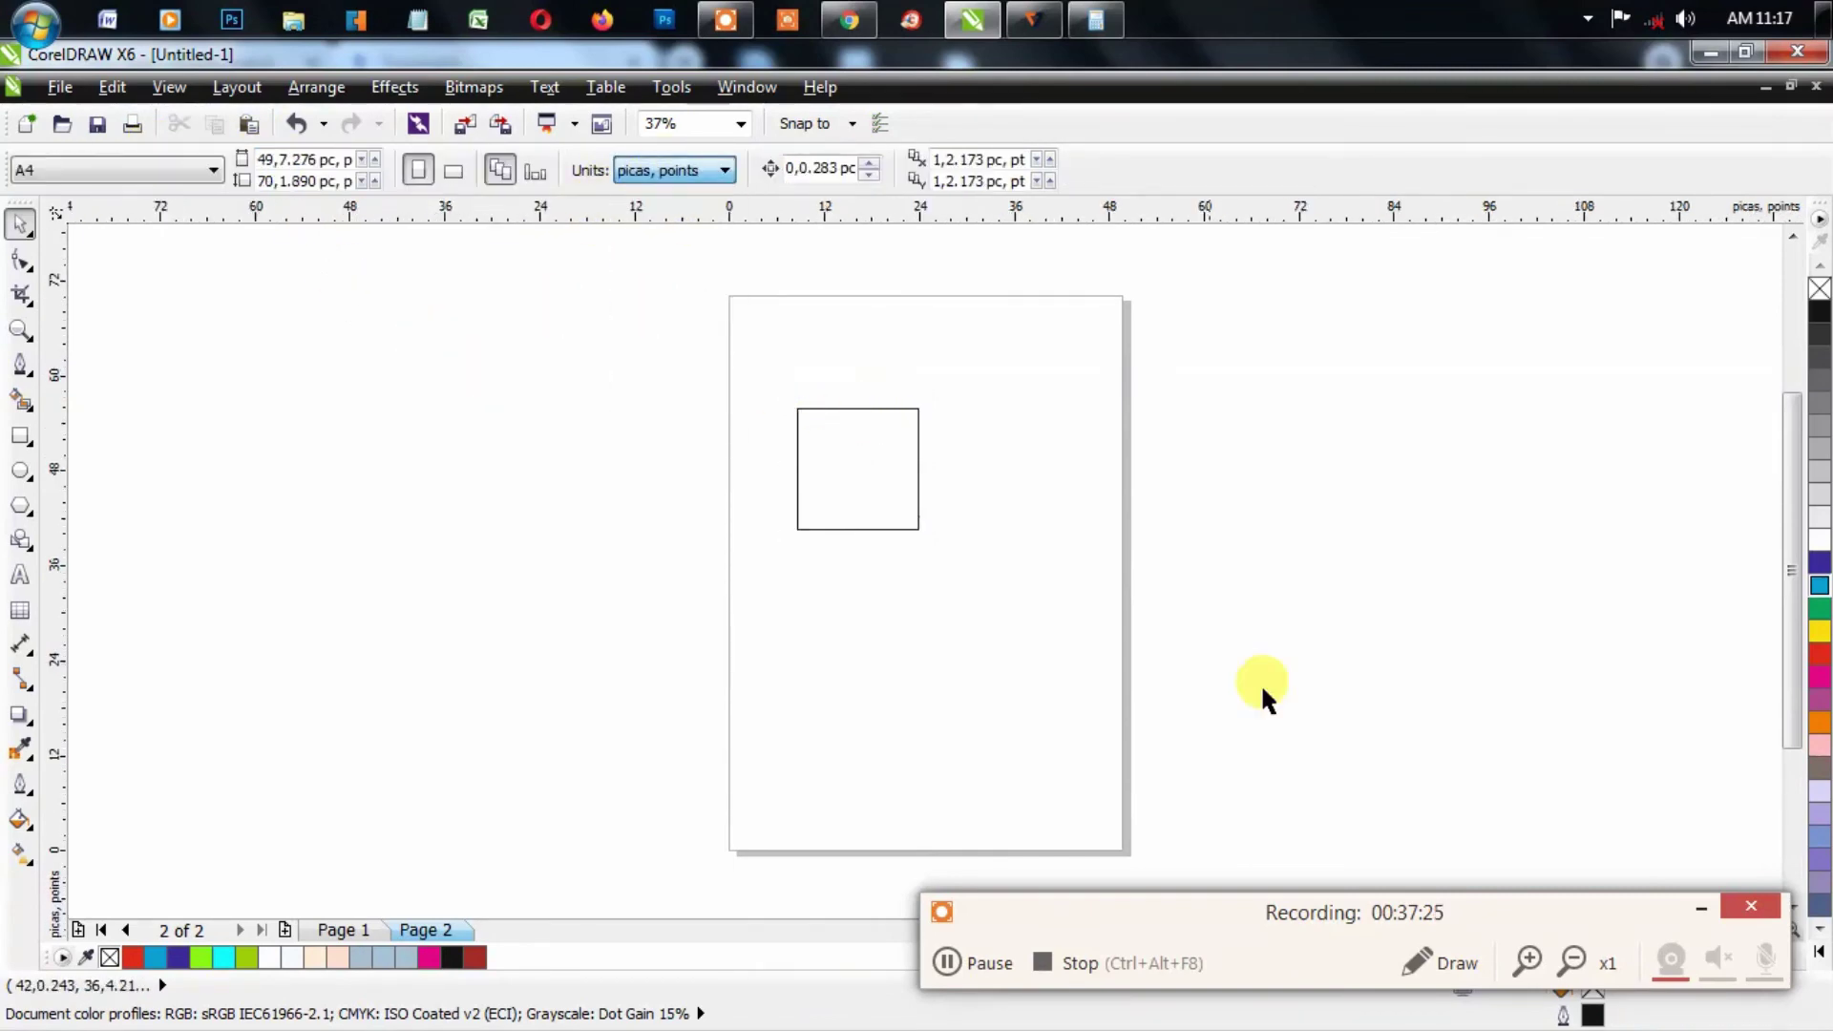
pyautogui.click(840, 411)
pyautogui.click(465, 346)
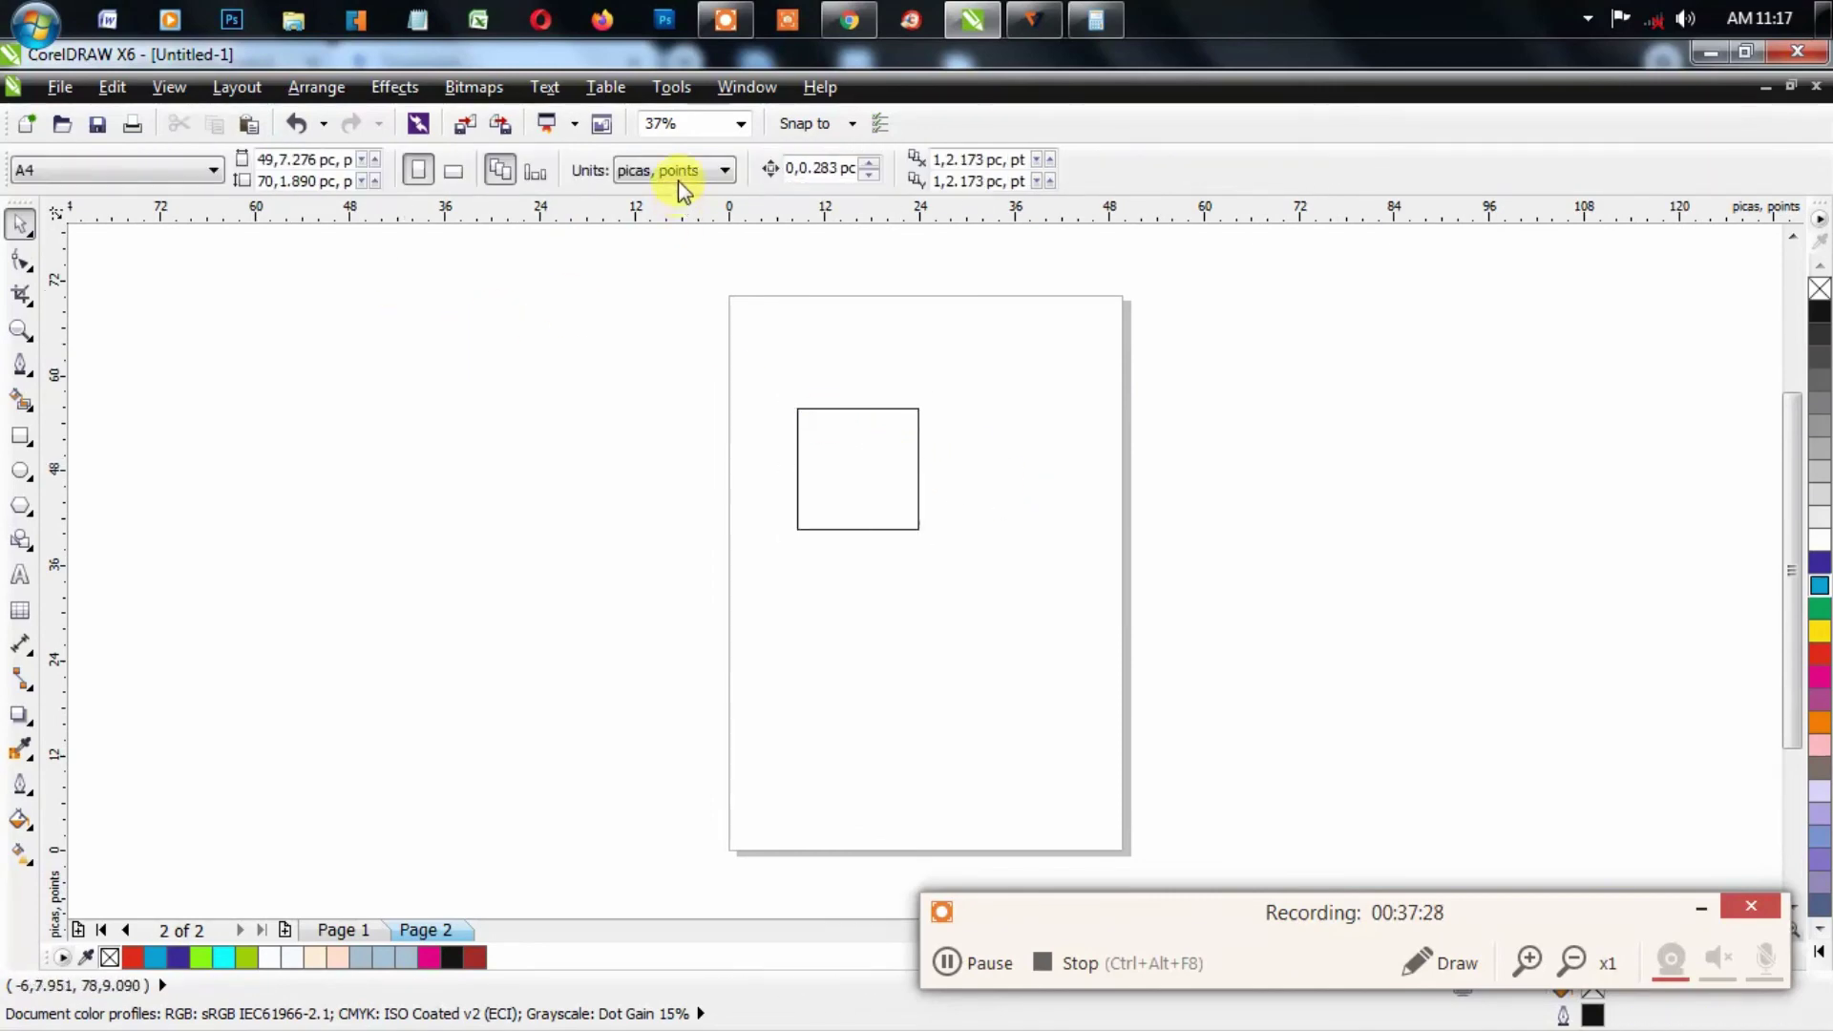
# Step: Set the drawing units to inches and select the square to check its dimensions
pyautogui.click(668, 170)
pyautogui.click(649, 191)
pyautogui.click(797, 454)
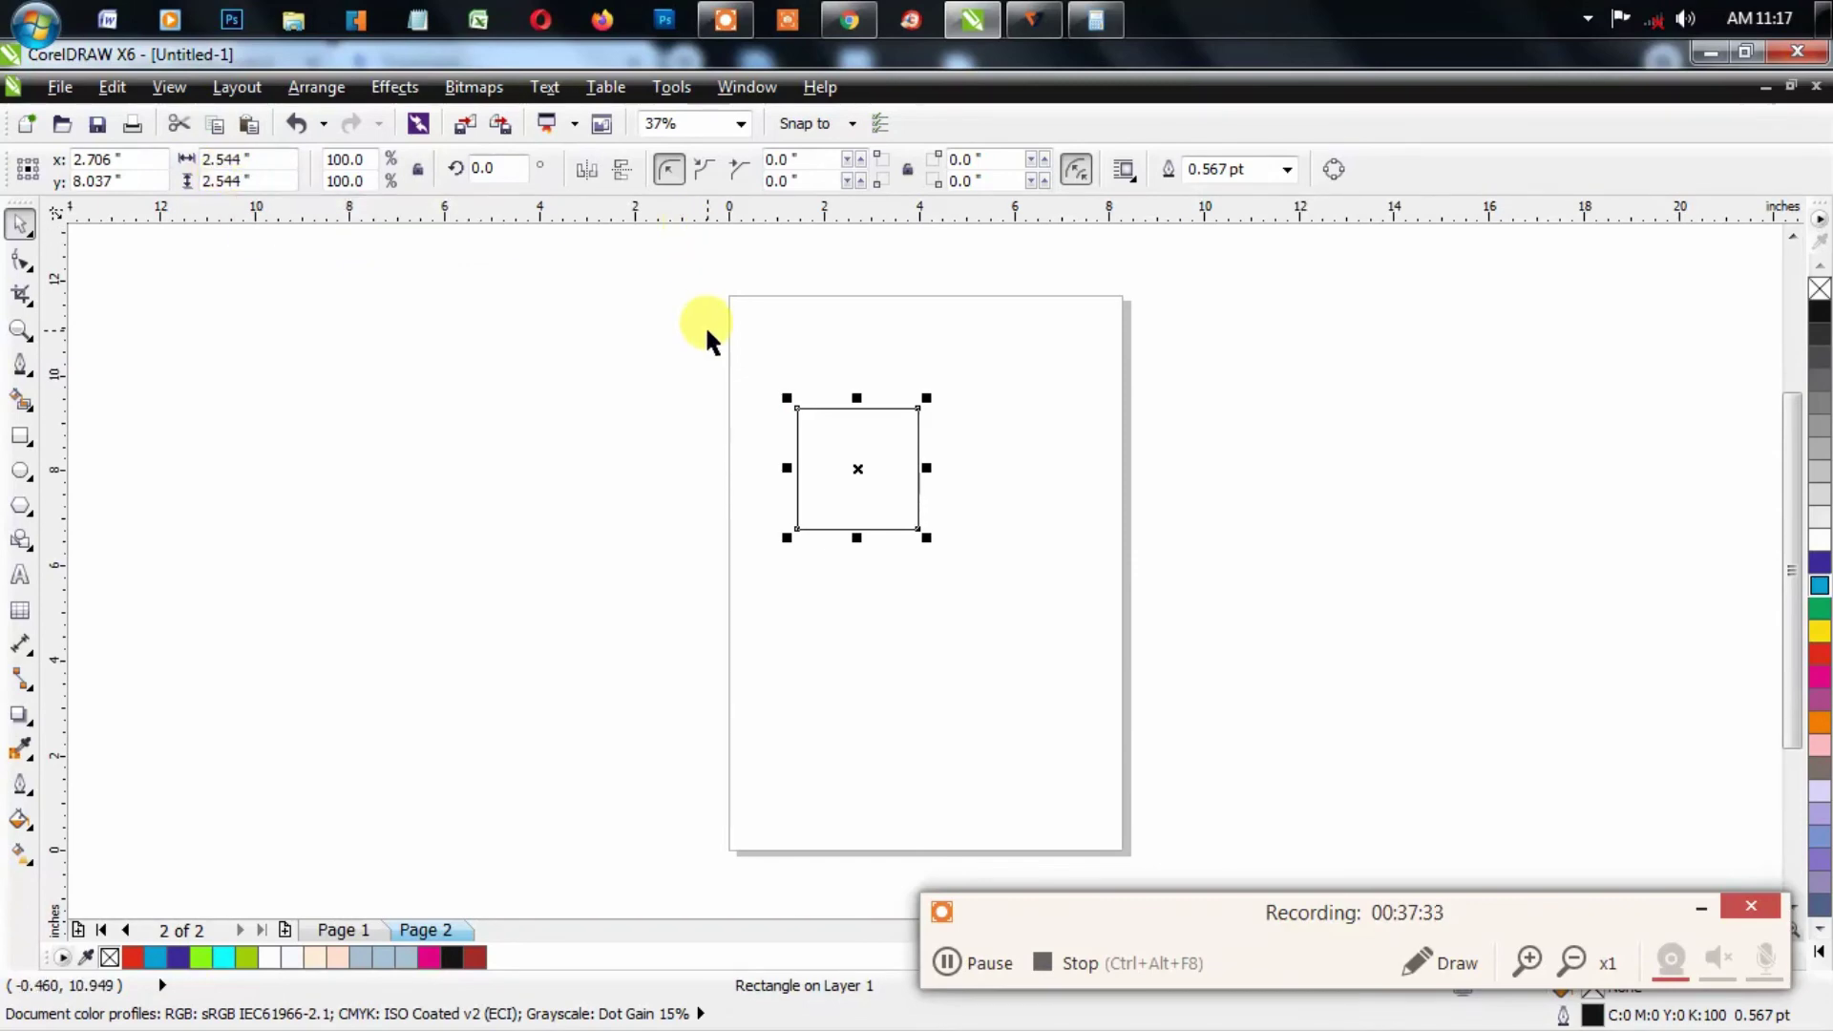
# Step: Deselect the square and set the drawing units back to millimetres
pyautogui.click(693, 271)
pyautogui.click(695, 170)
pyautogui.click(687, 224)
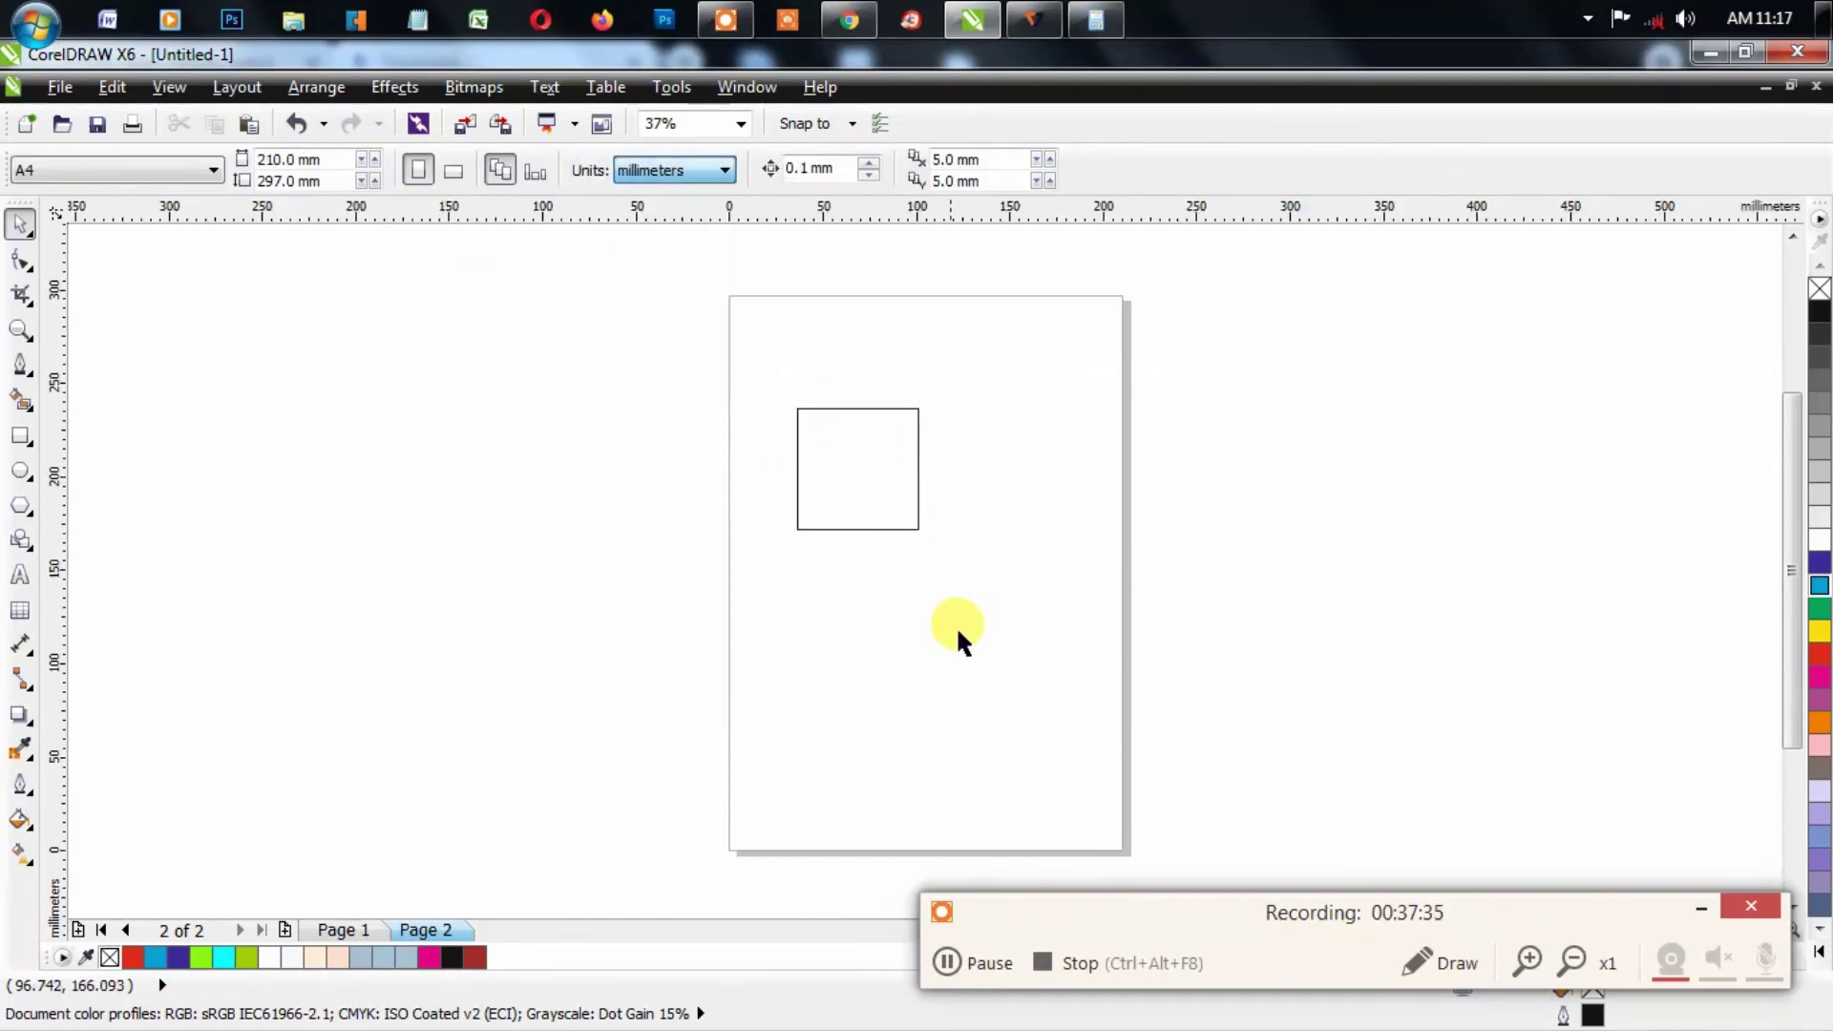
# Step: Select the square and set its width and height to 65 mm
pyautogui.moveTo(955, 626); pyautogui.dragTo(660, 380)
pyautogui.click(239, 159)
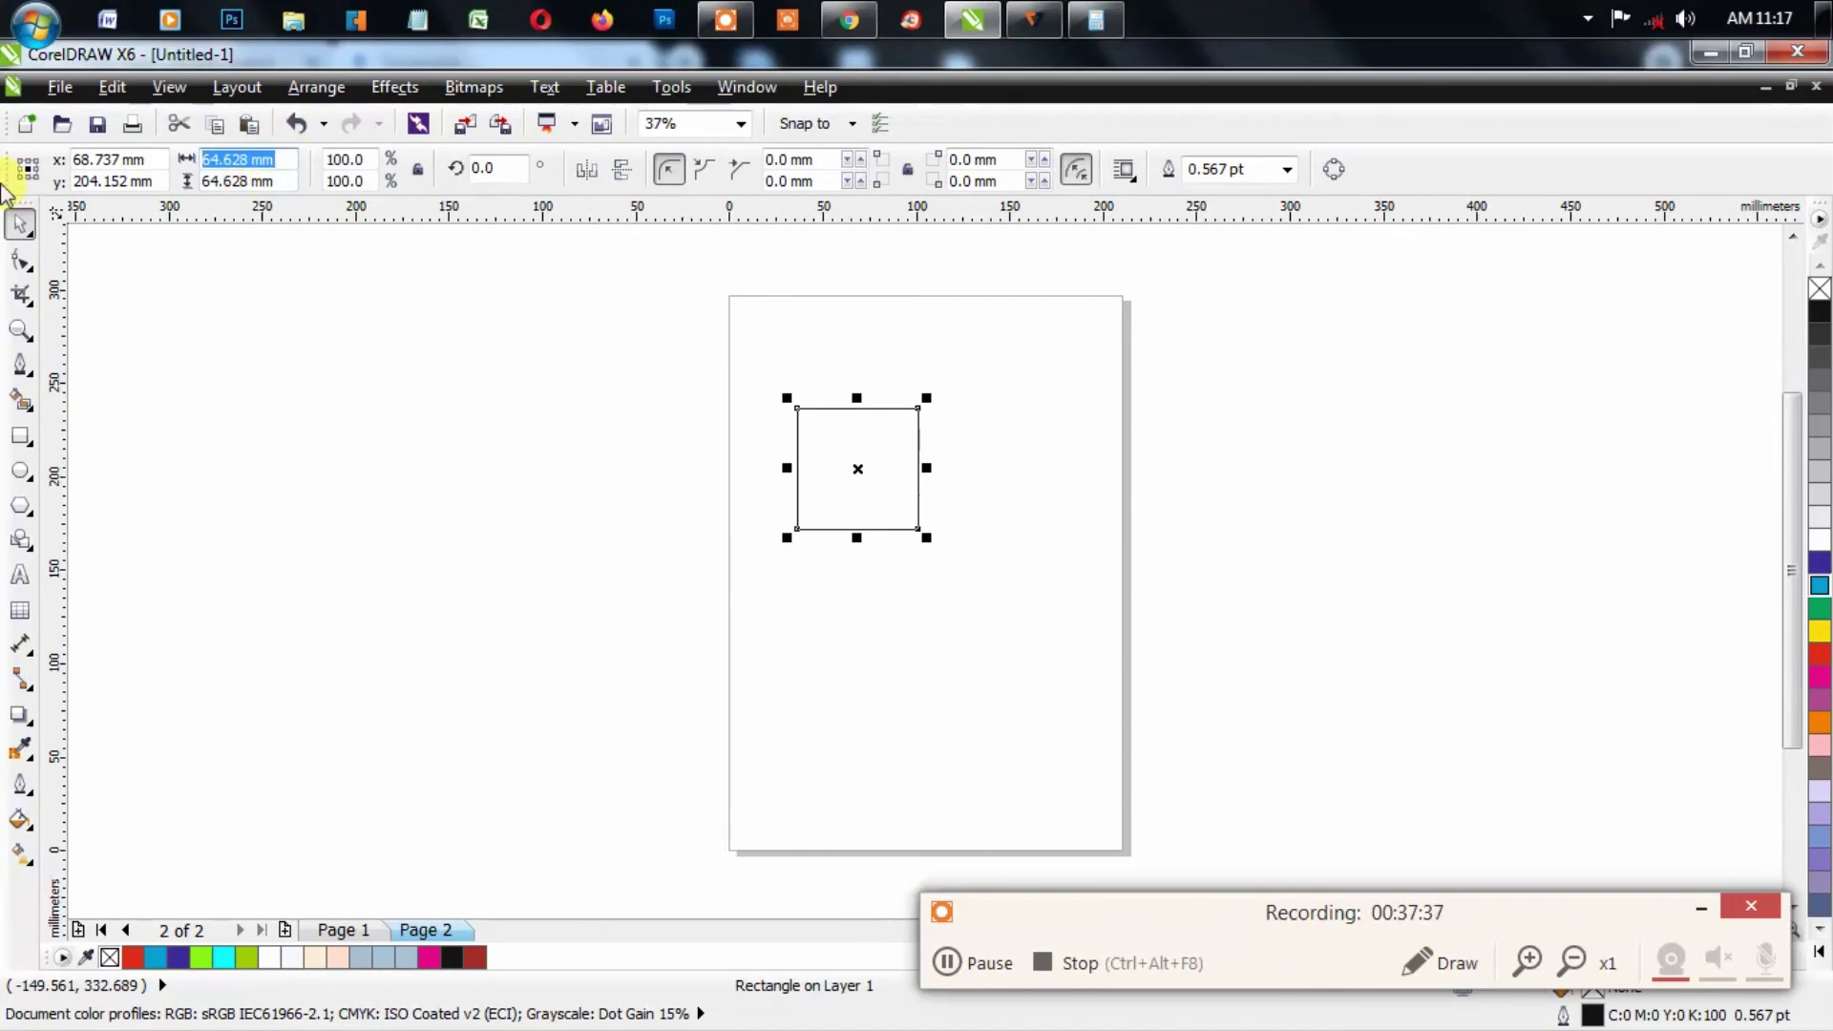
pyautogui.write('65')
pyautogui.press('Return')
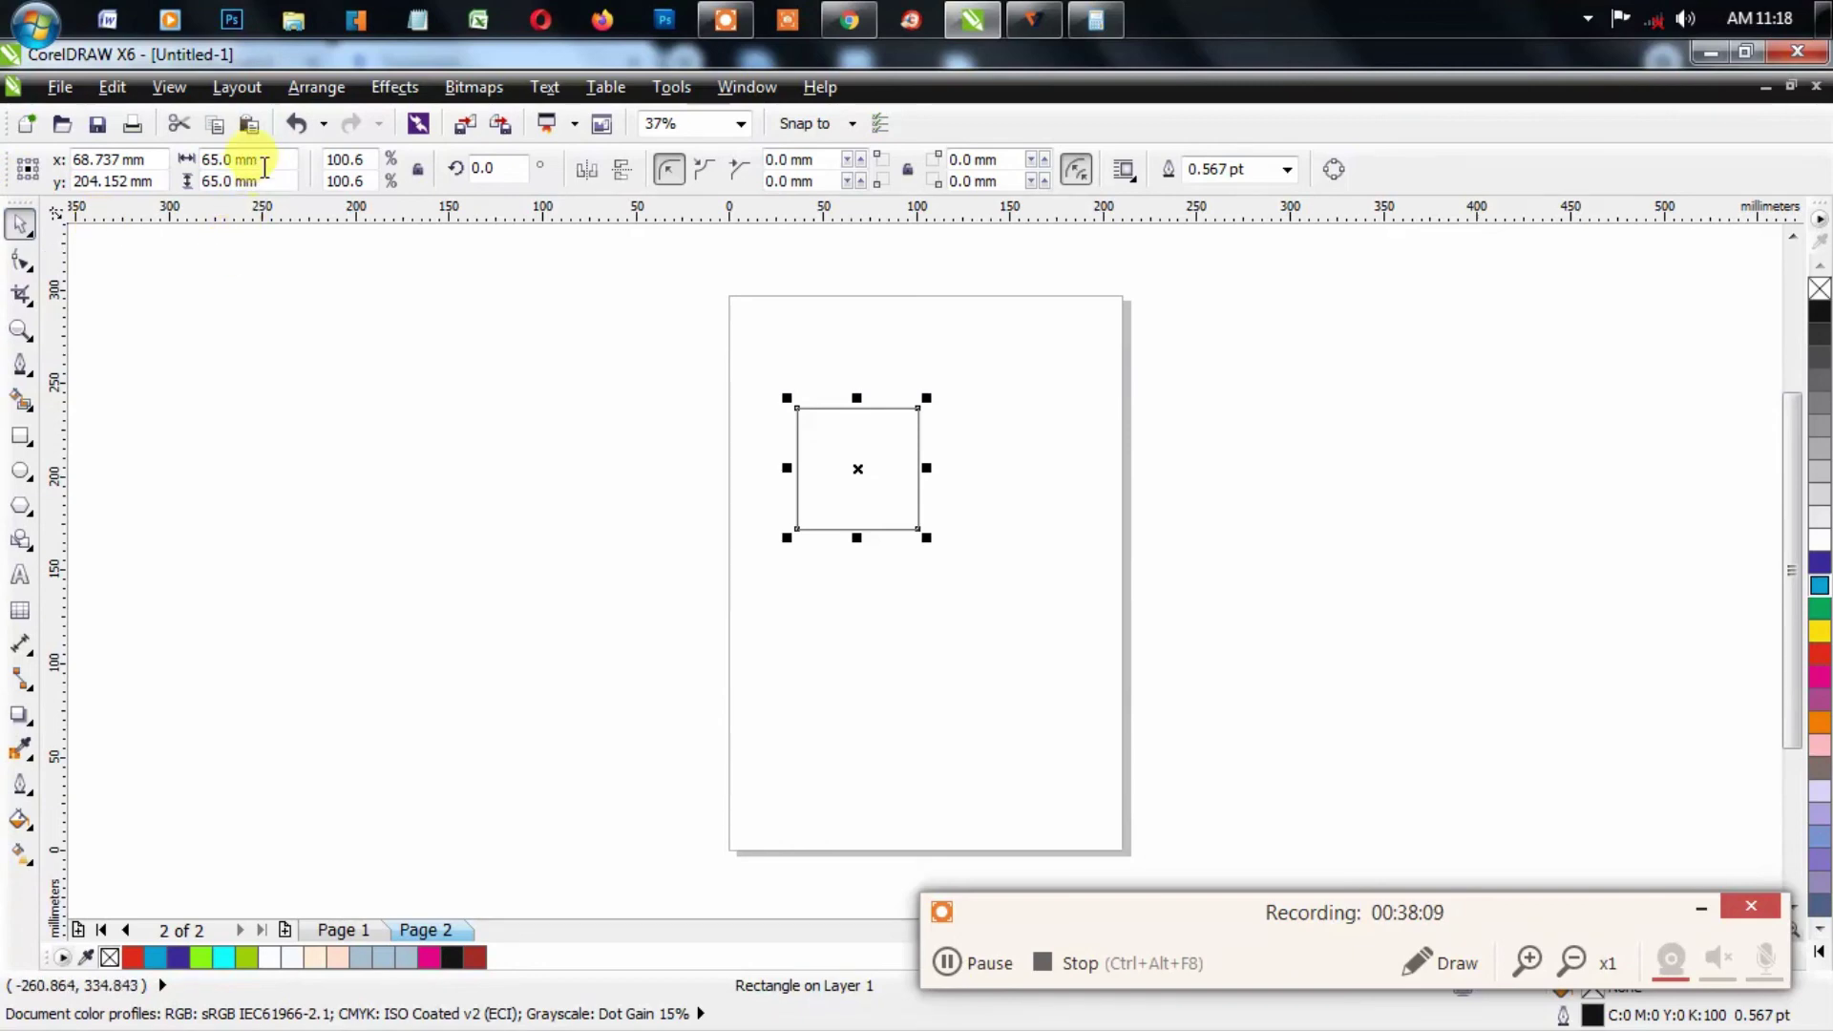
# Step: Set the square's width to 62.454 mm and reselect the shape to check its dimensions
pyautogui.click(229, 159)
pyautogui.write('62.454')
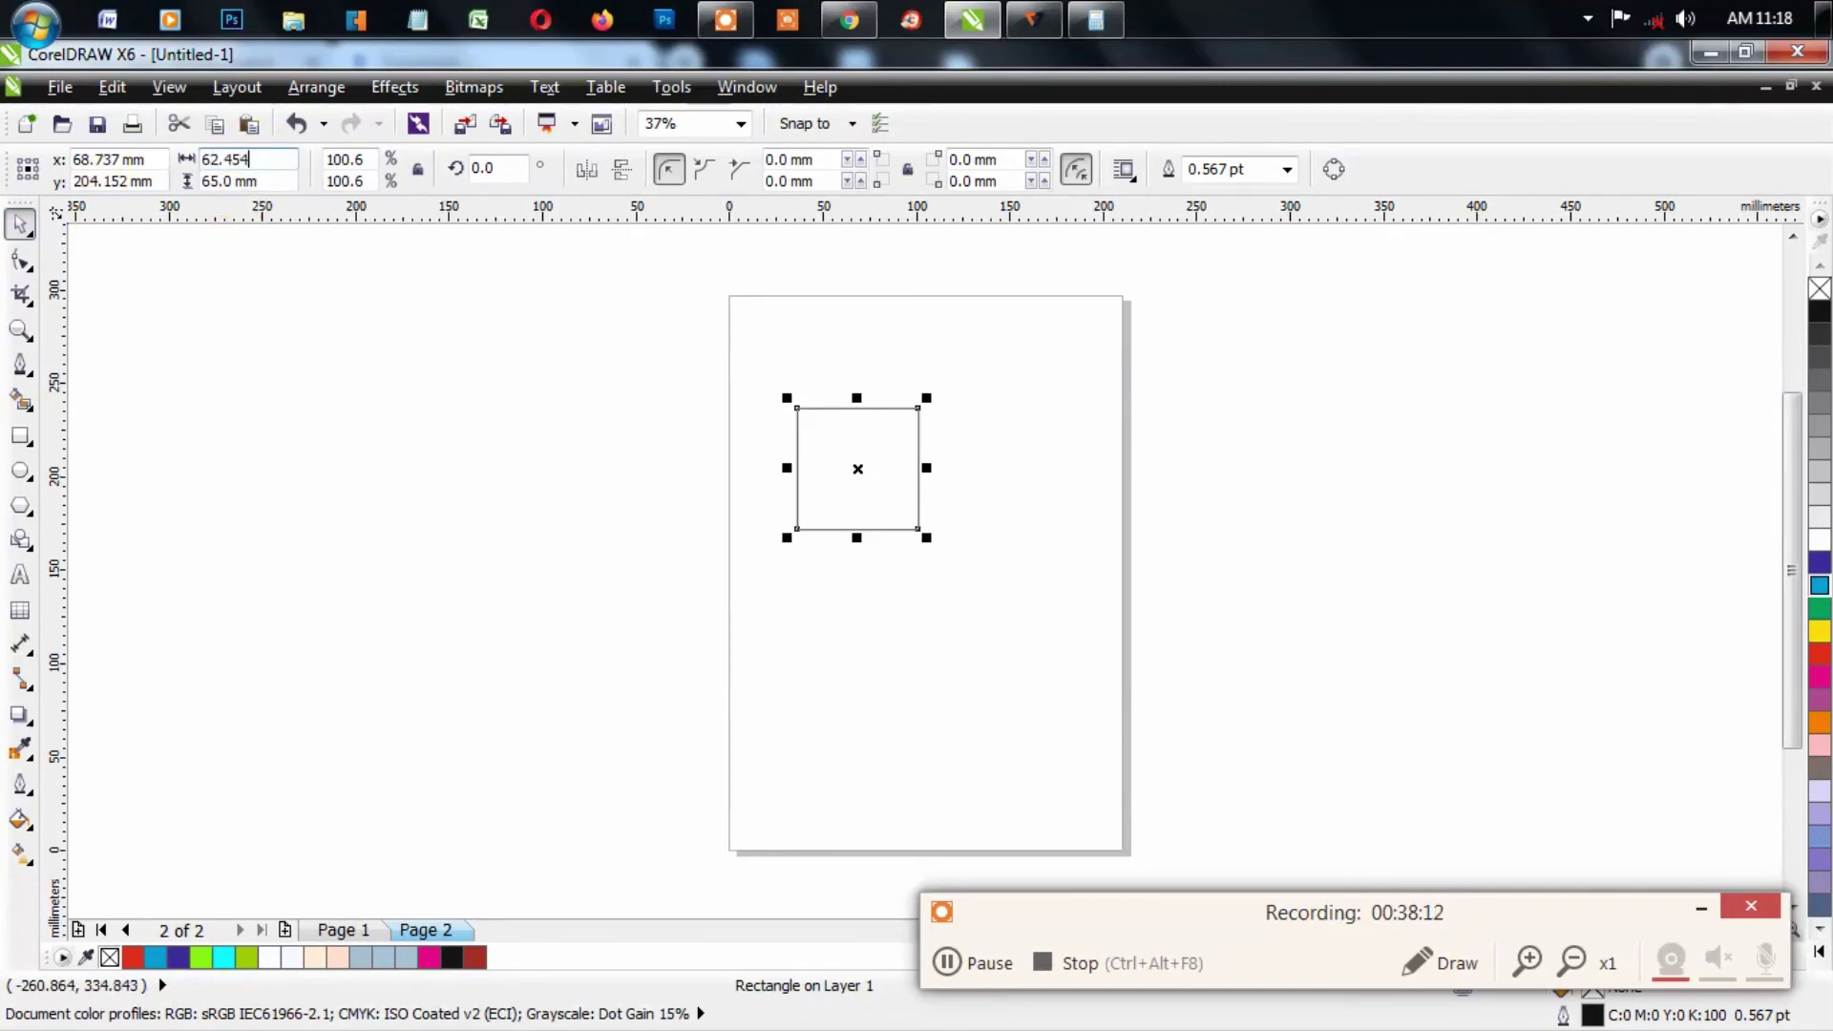
pyautogui.press('Return')
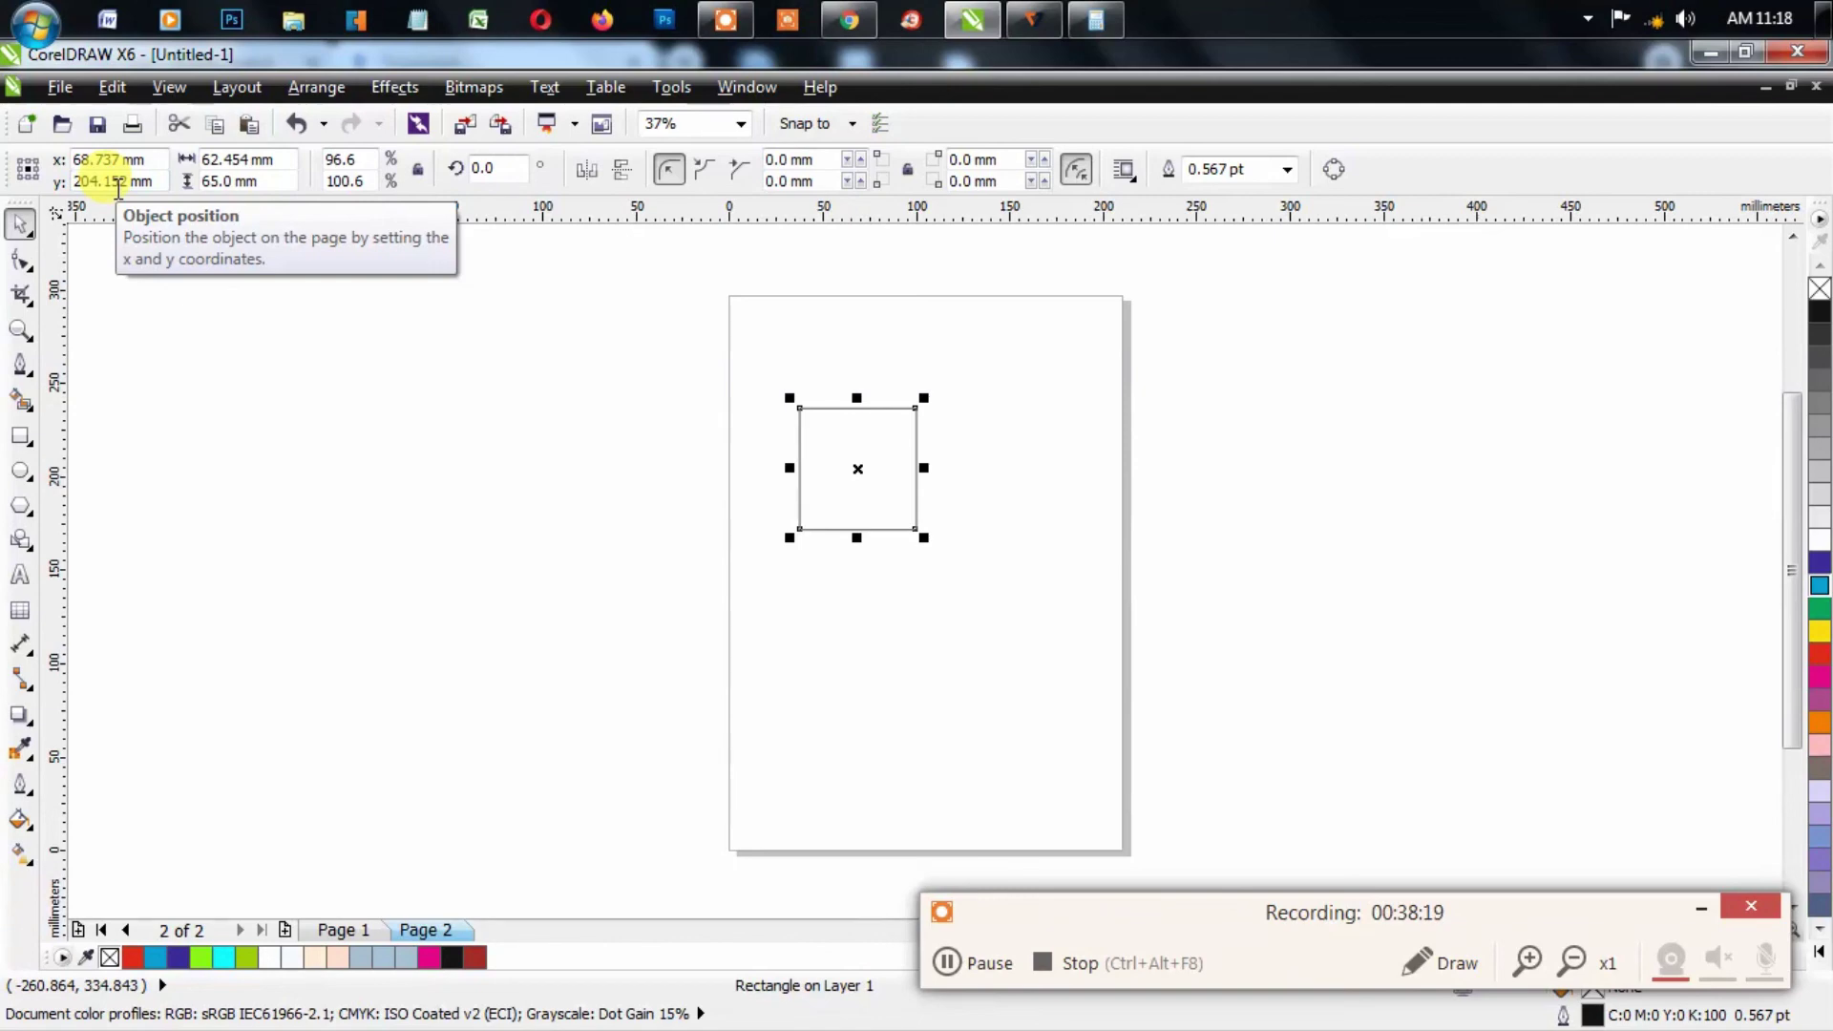
pyautogui.click(425, 304)
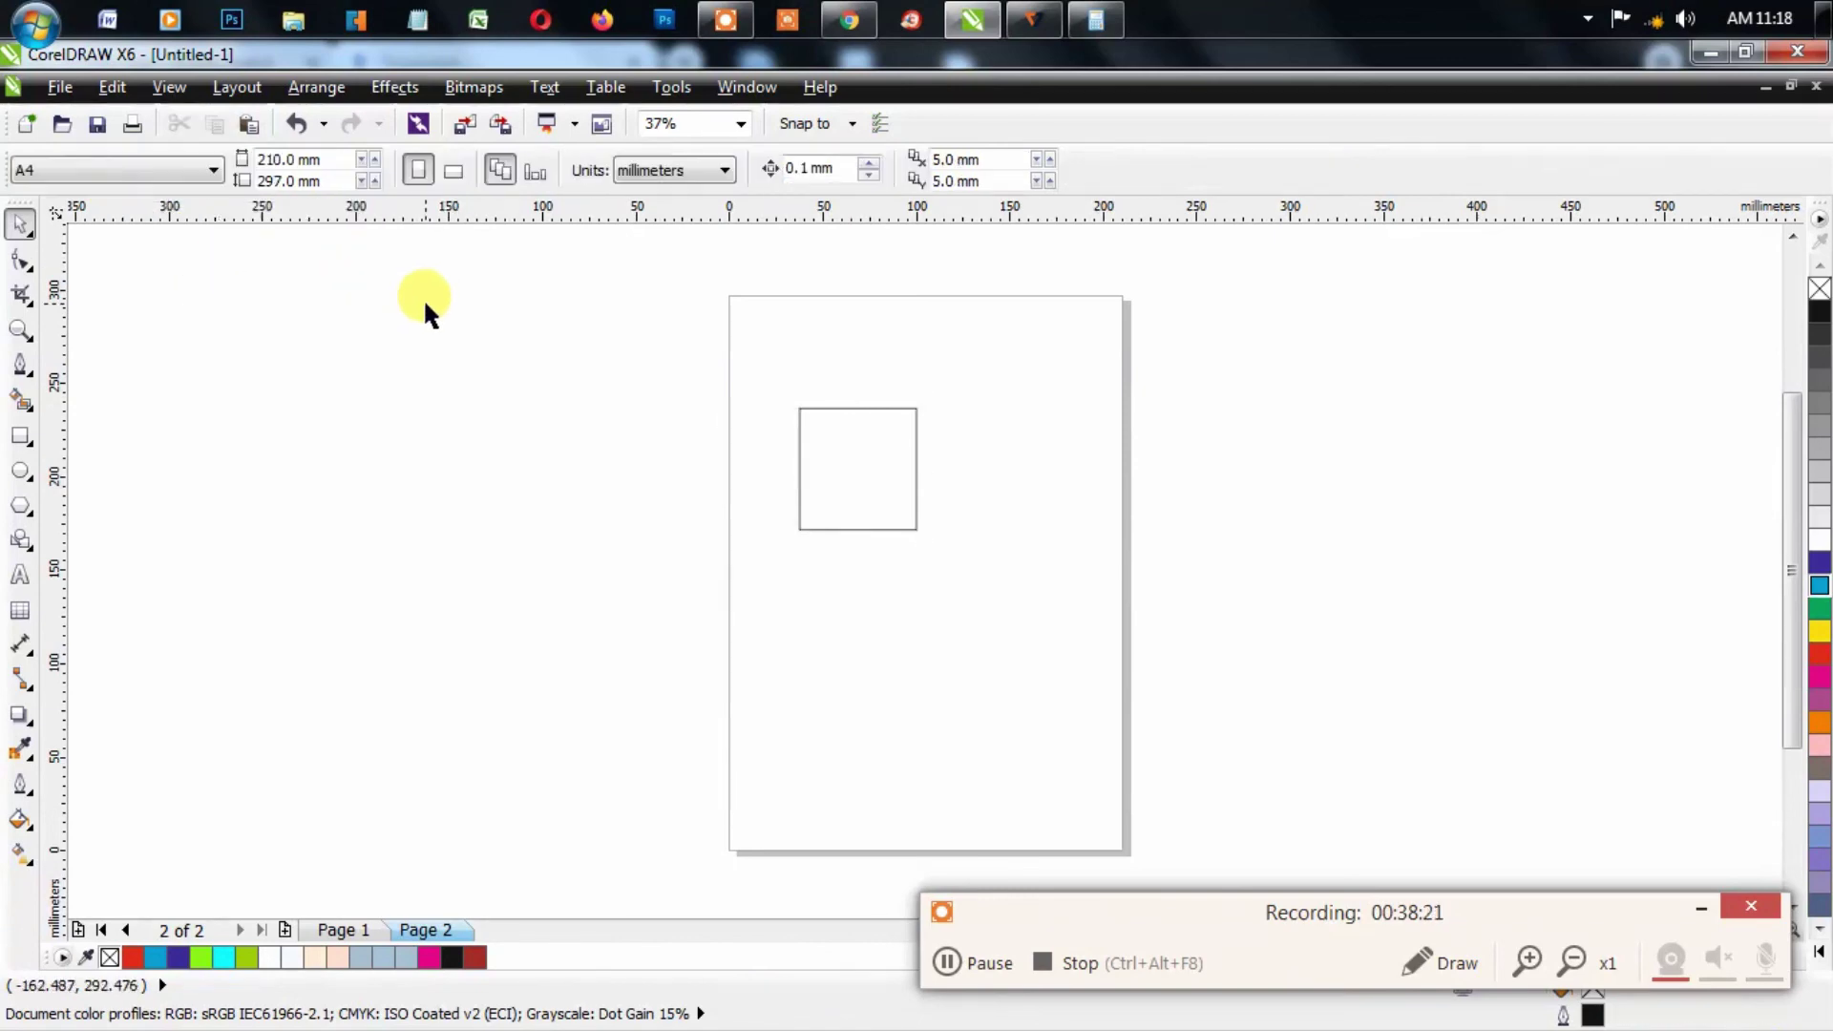
pyautogui.click(844, 521)
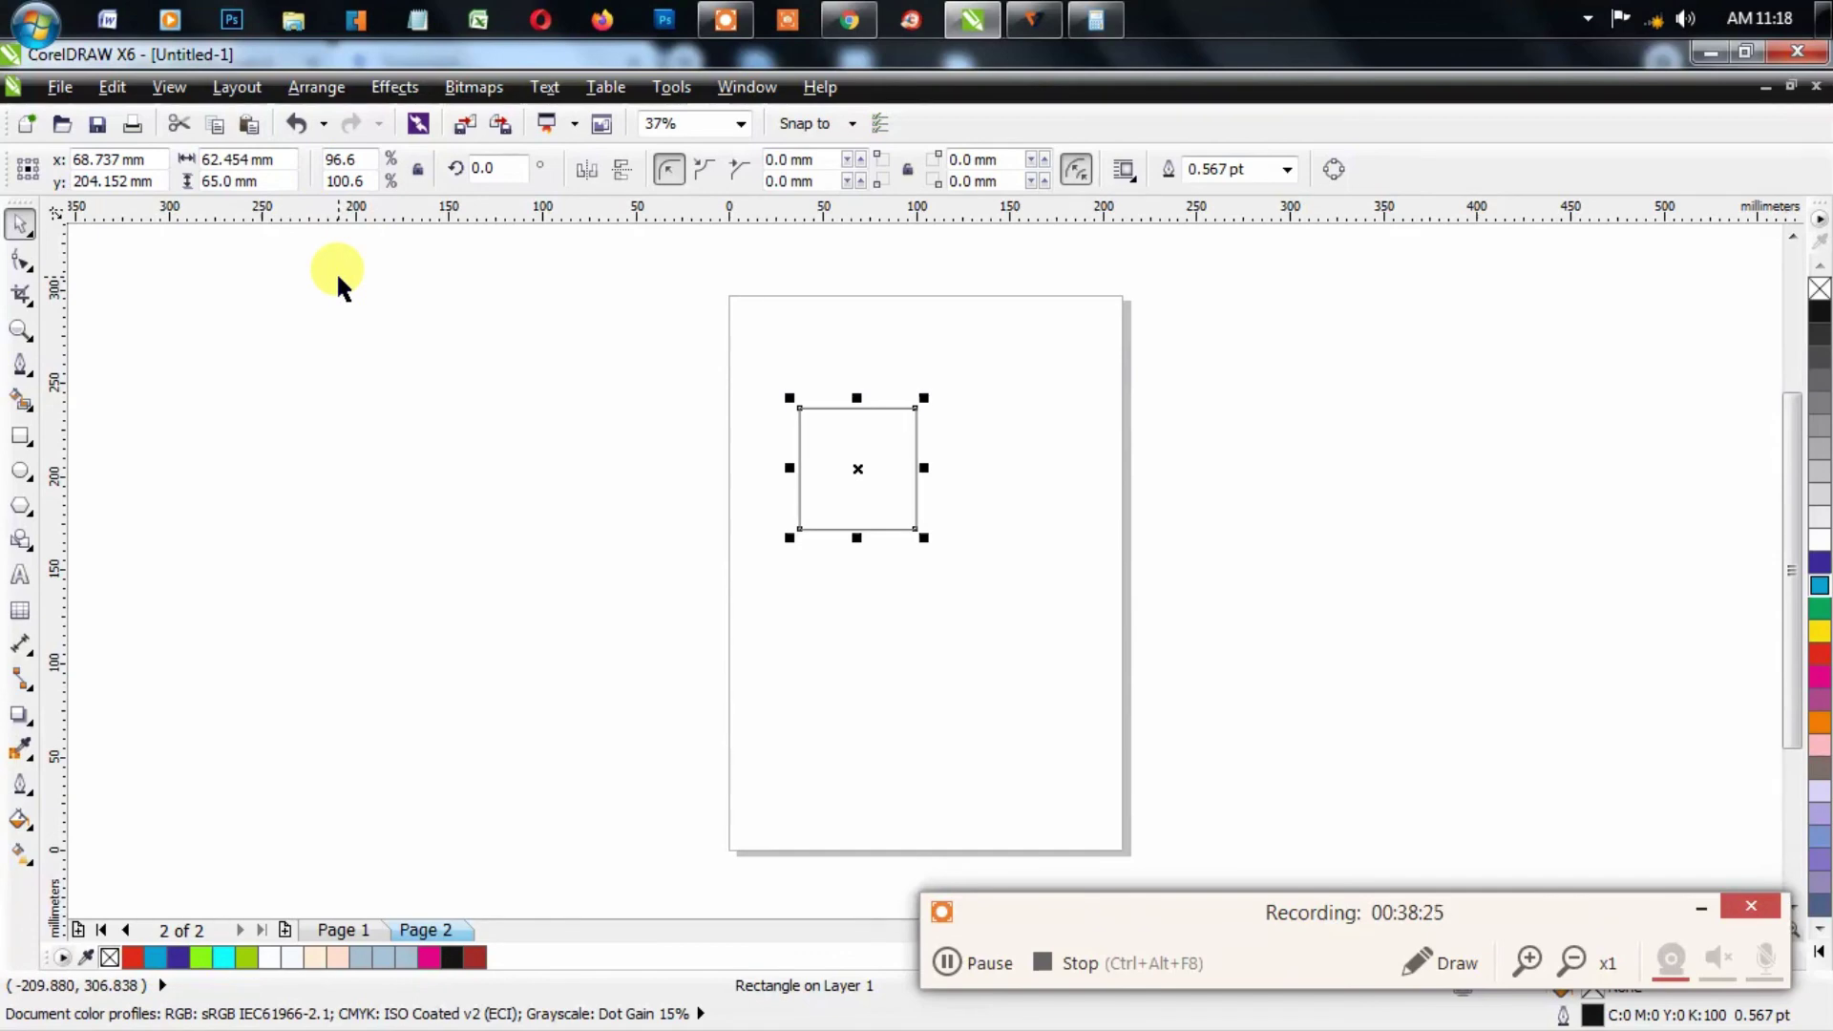
# Step: Set the selected shape's width to 63 mm
pyautogui.click(244, 159)
pyautogui.write('63')
pyautogui.press('Return')
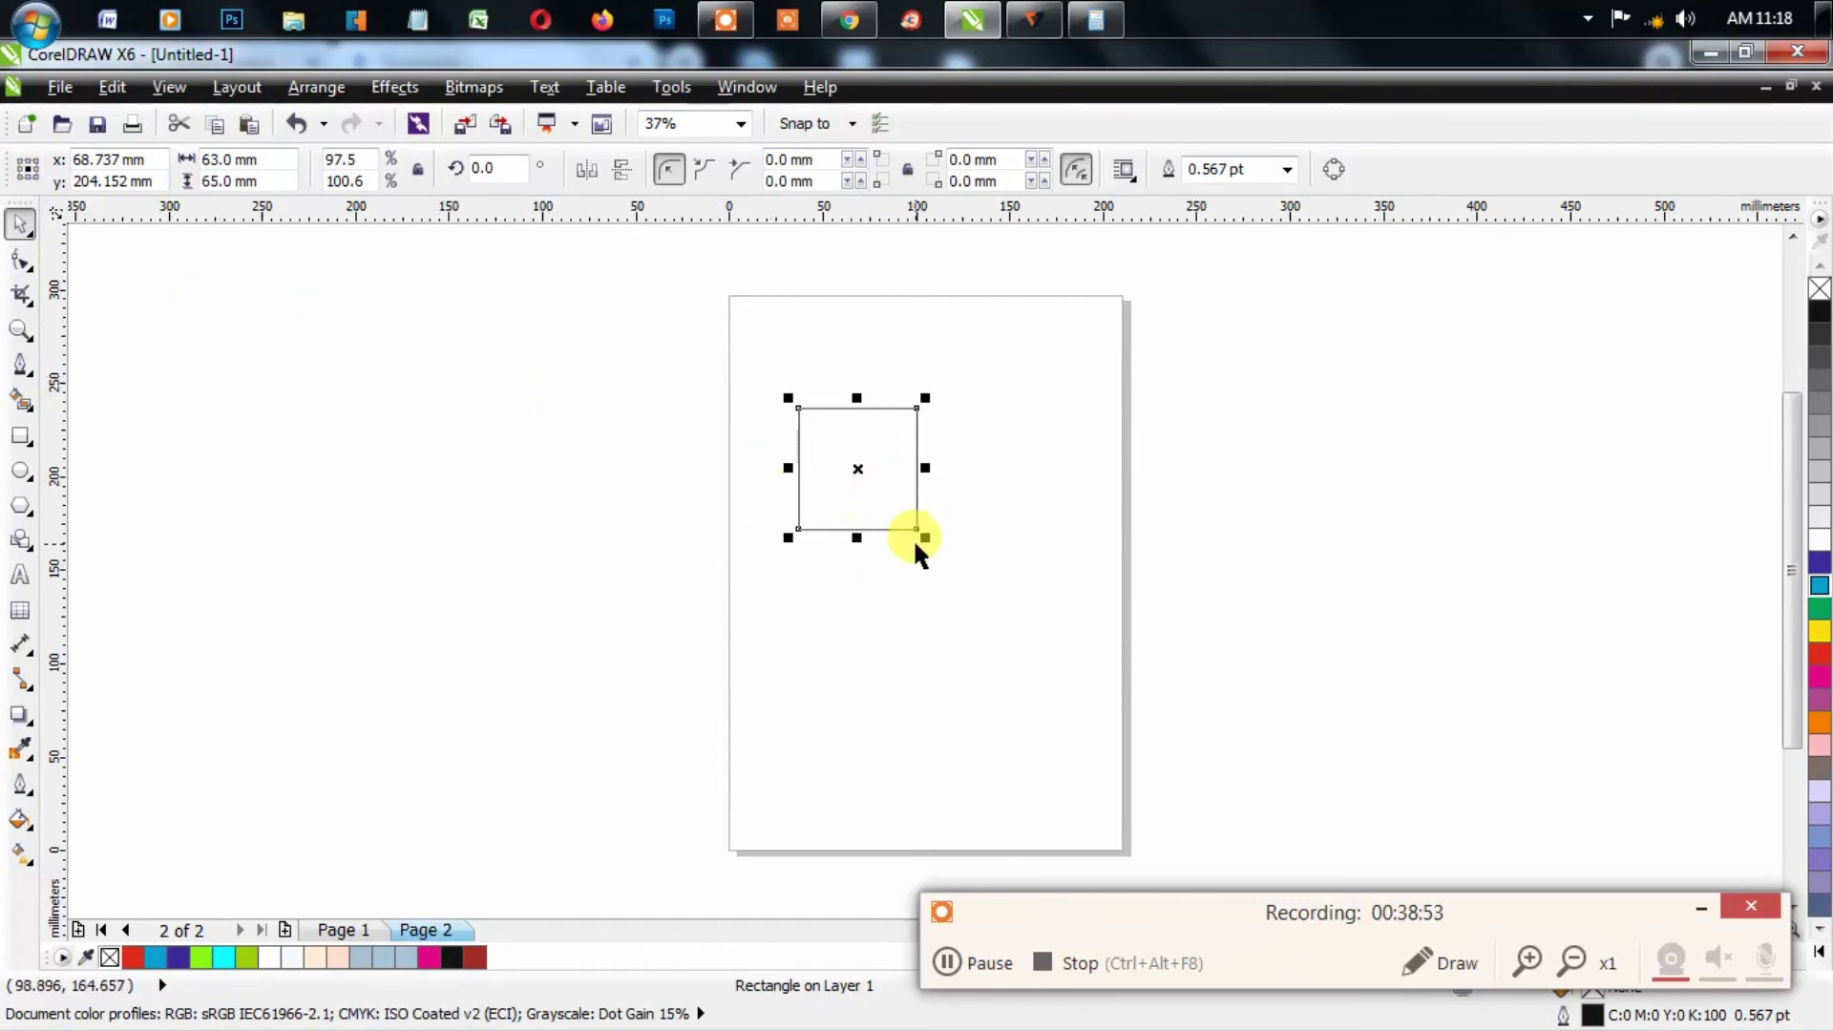
# Step: Enlarge the rectangle proportionally to about 173 by 178 mm and move it near the middle of the page
pyautogui.moveTo(915, 543); pyautogui.dragTo(1117, 826)
pyautogui.moveTo(1031, 655); pyautogui.dragTo(987, 668)
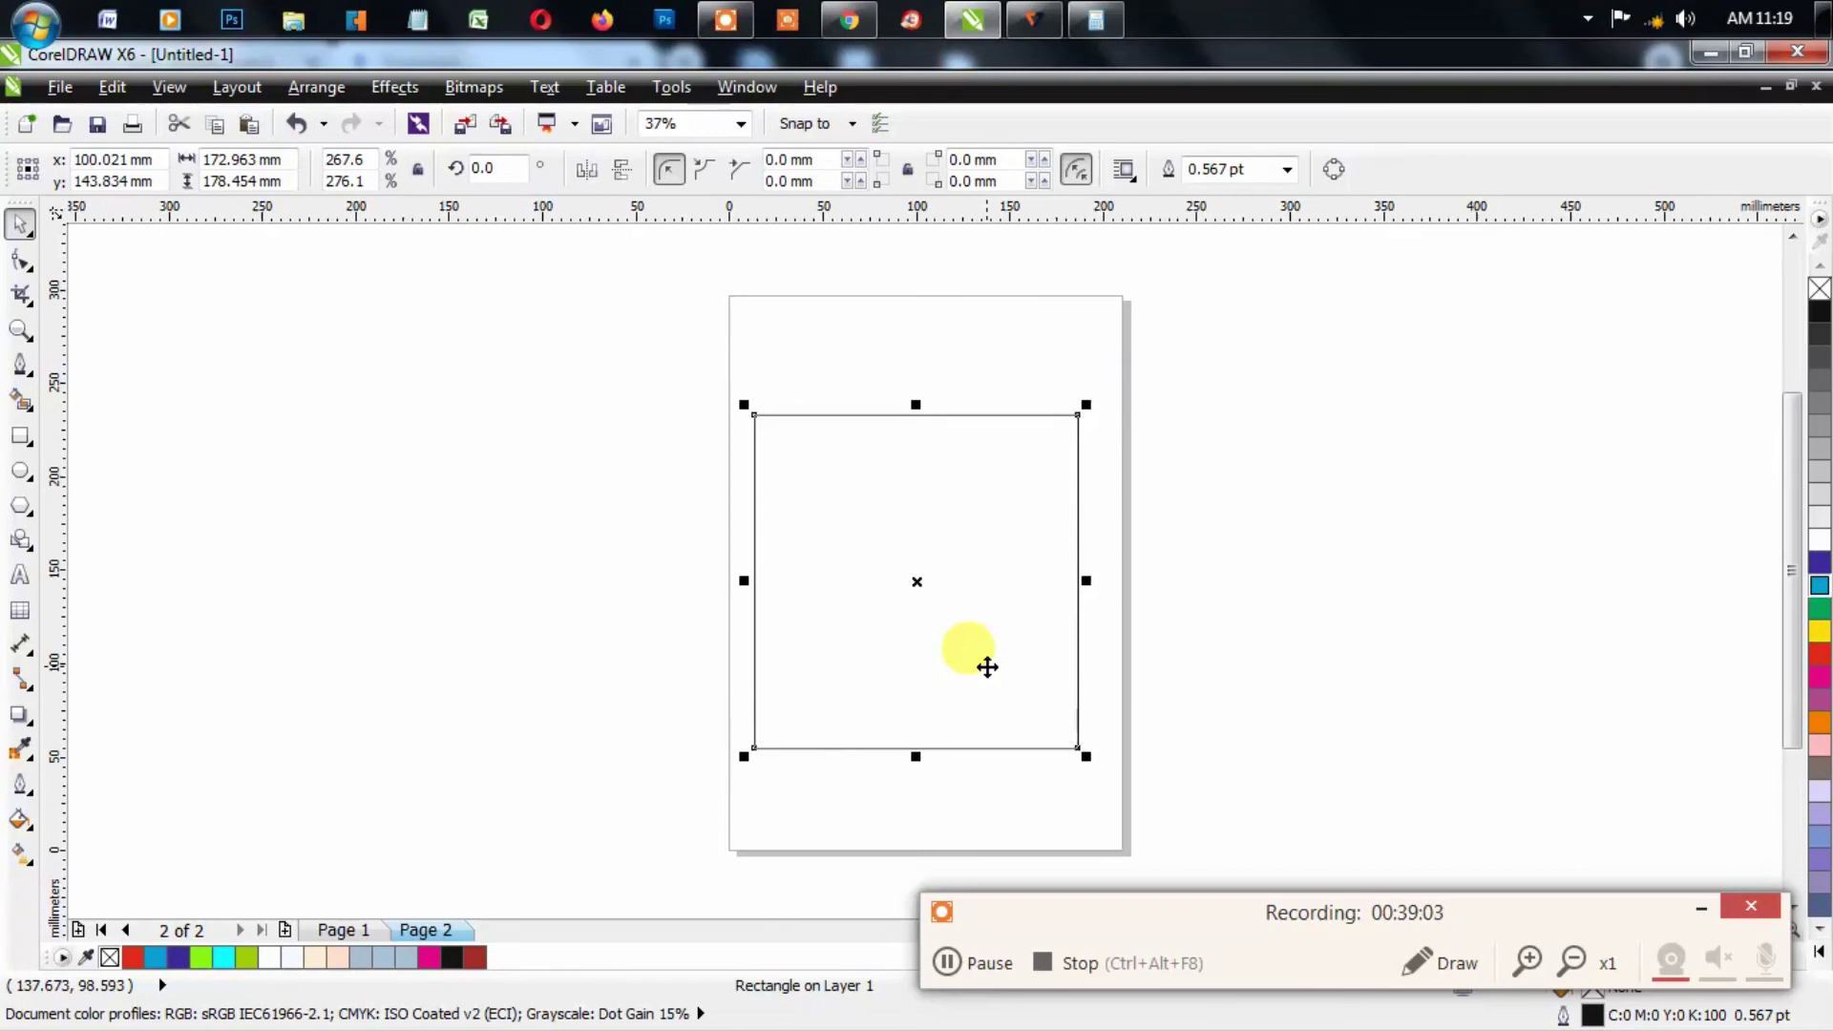
pyautogui.click(1159, 564)
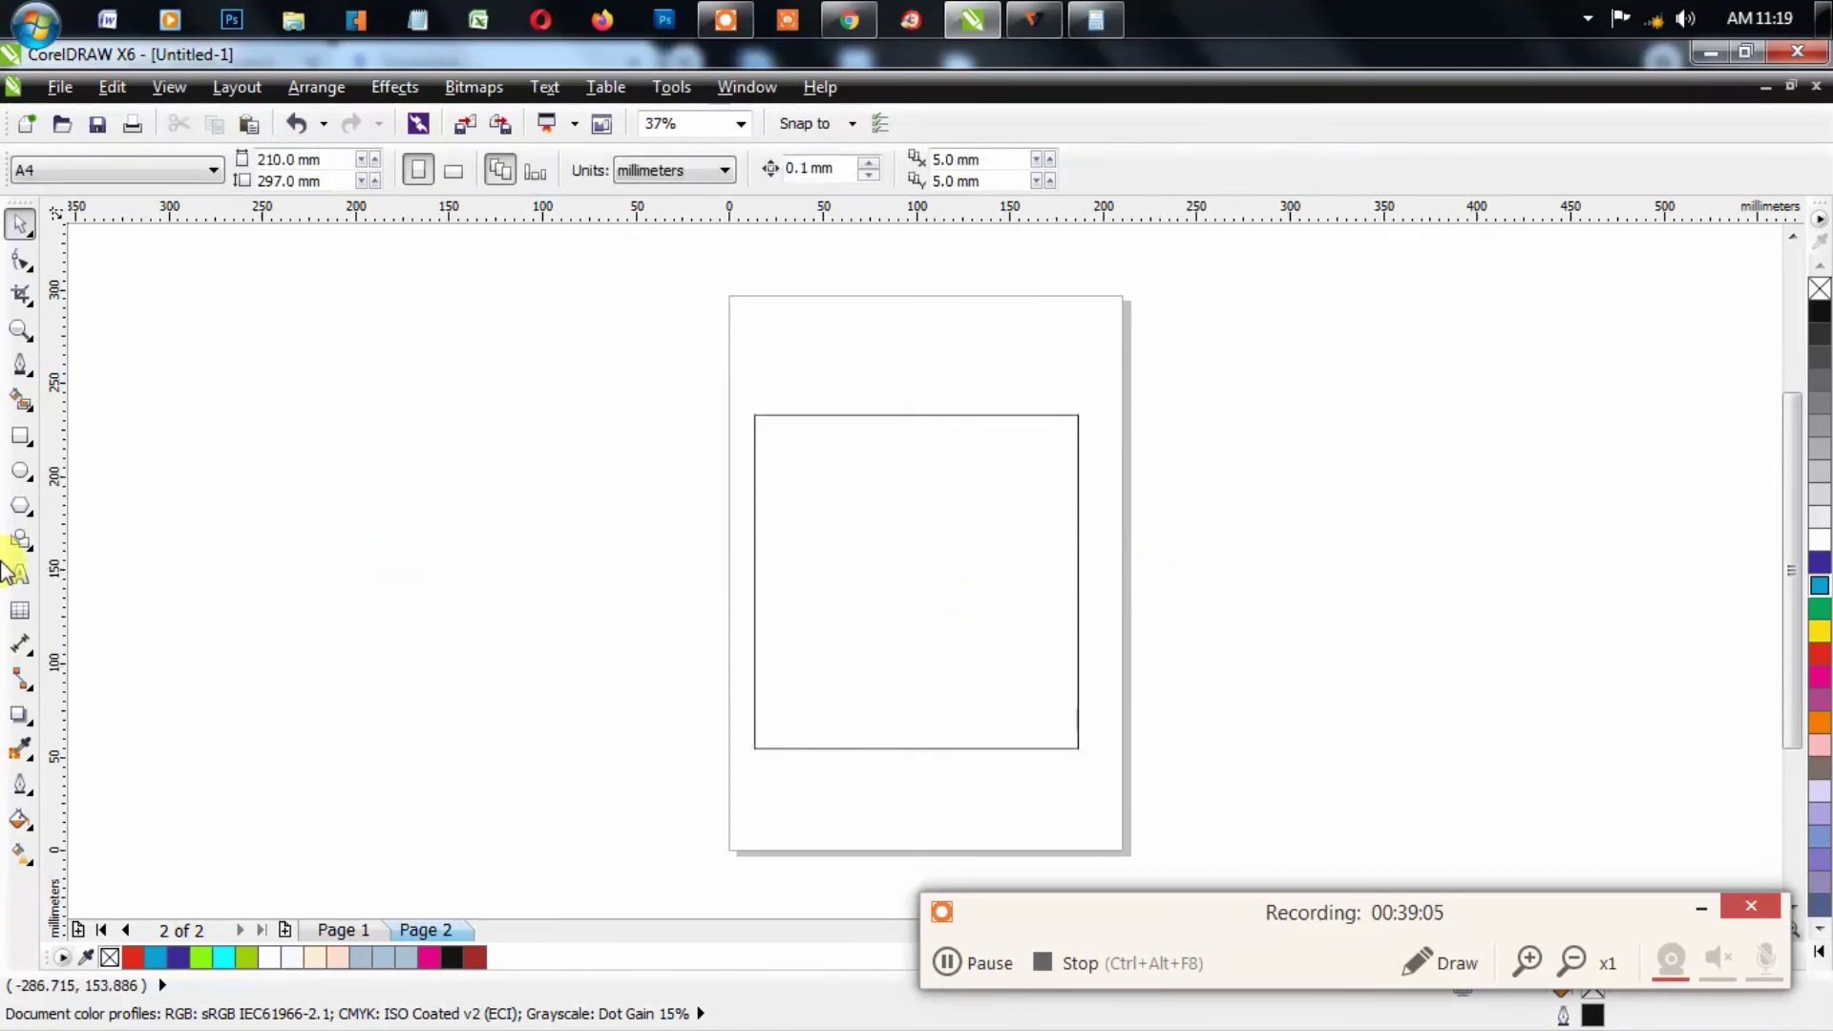
# Step: Add the artistic text "afdfds" in the empty area beside the page
pyautogui.click(20, 573)
pyautogui.click(401, 625)
pyautogui.write('details')
pyautogui.hotkey('ctrl', 'space')
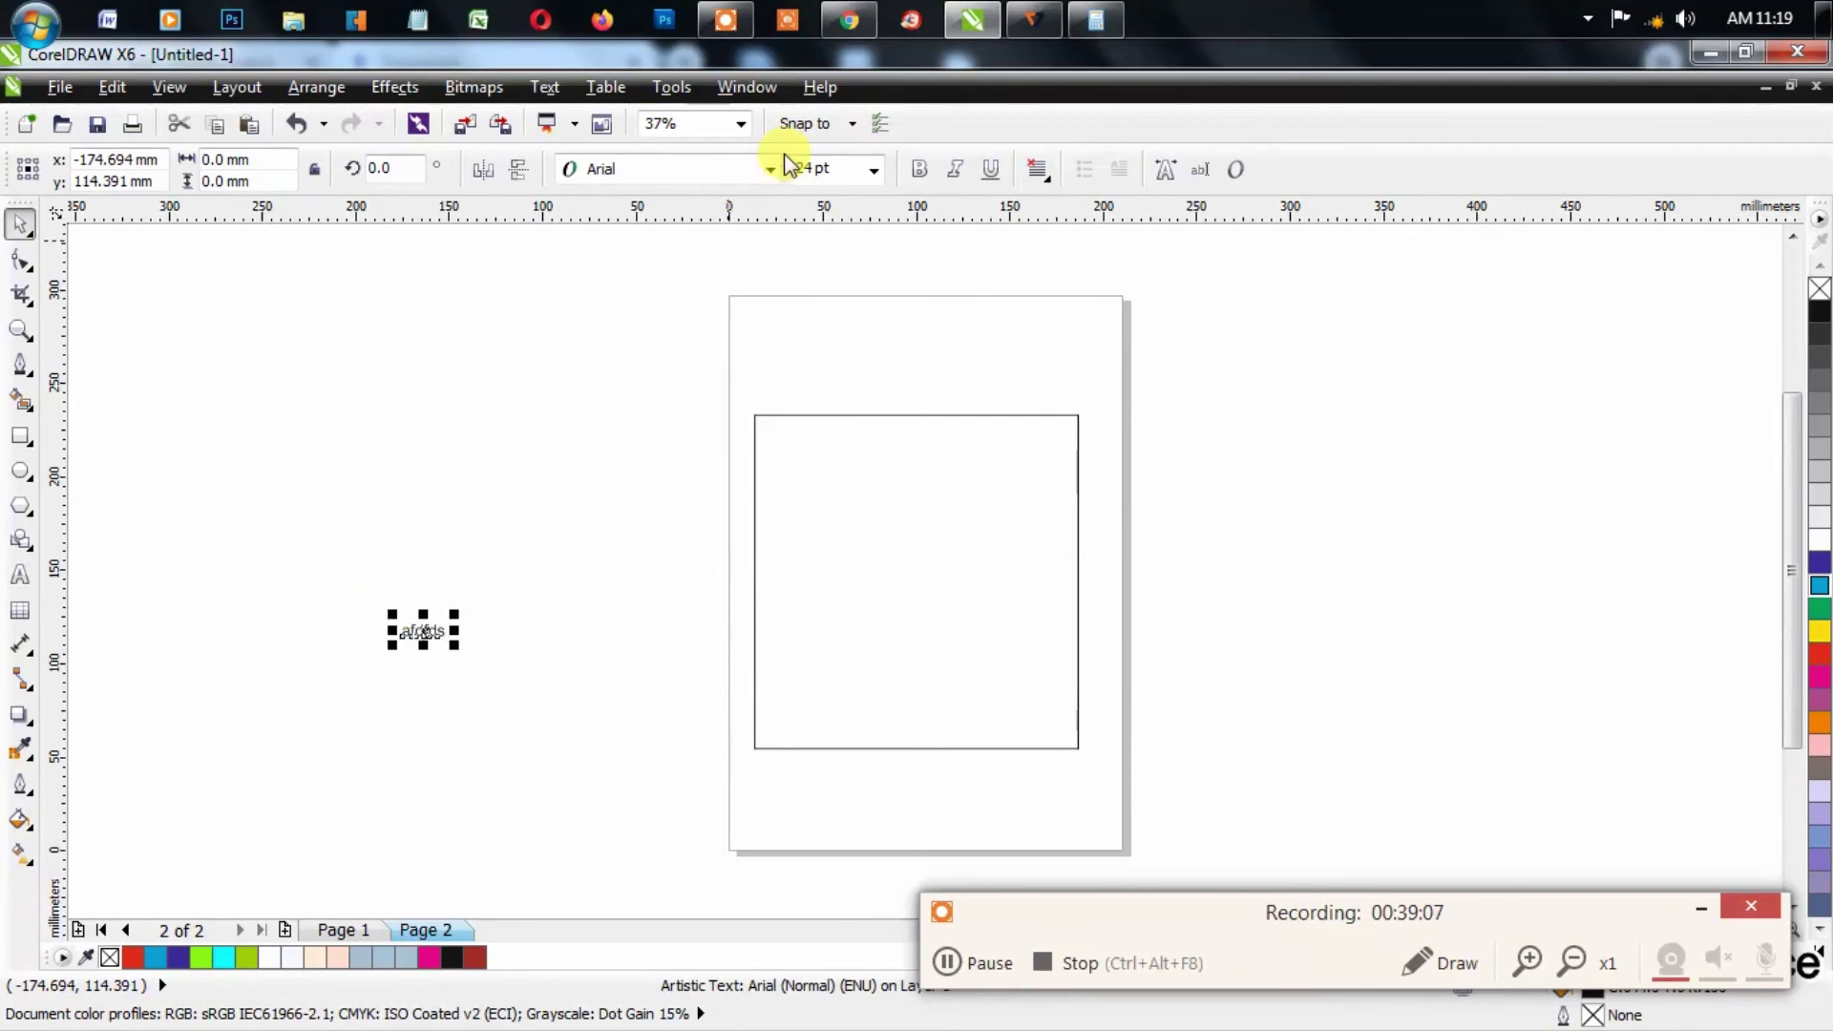
# Step: Clear the selection and set the nudge distance to 5 mm
pyautogui.click(753, 225)
pyautogui.click(792, 170)
pyautogui.write('5')
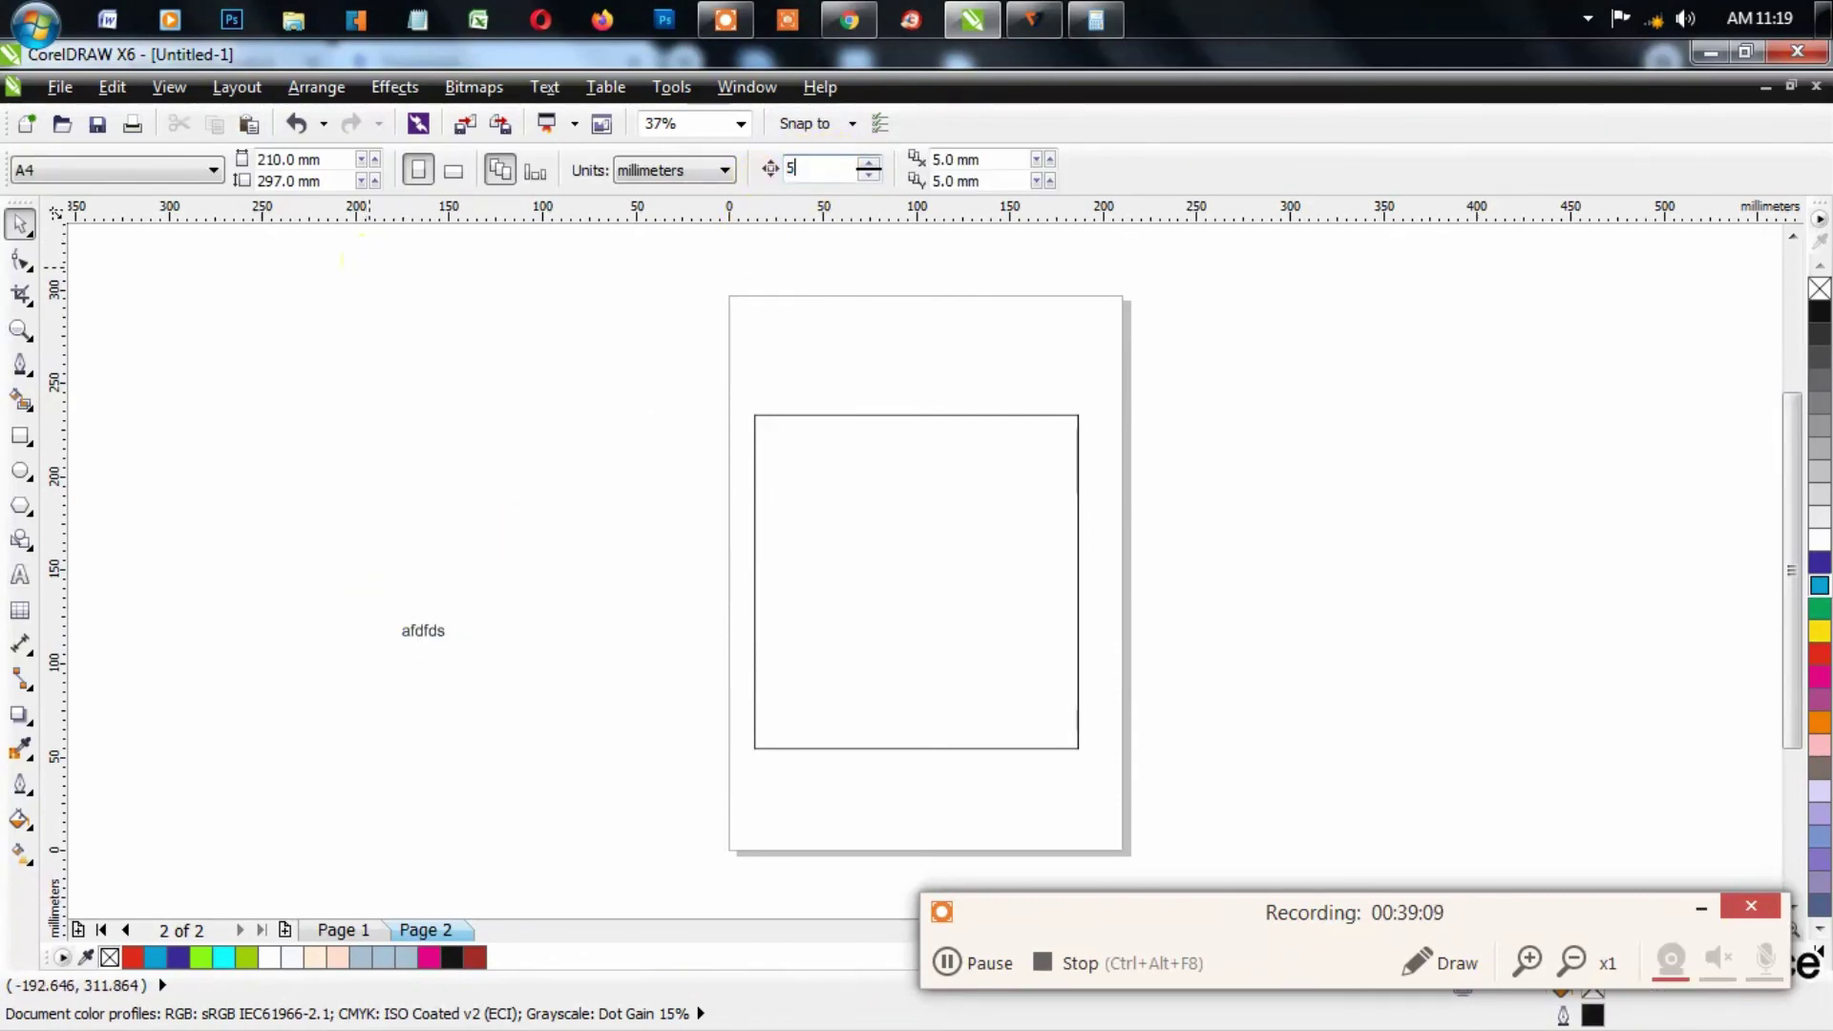
pyautogui.press('Return')
# Step: Align the text to the rectangle's right and bottom edges and nudge it up by 5 mm
pyautogui.press('Tab')
pyautogui.keyDown('shift'); pyautogui.click(868, 561); pyautogui.keyUp('shift')
pyautogui.press('r')
pyautogui.press('b')
pyautogui.click(1066, 758)
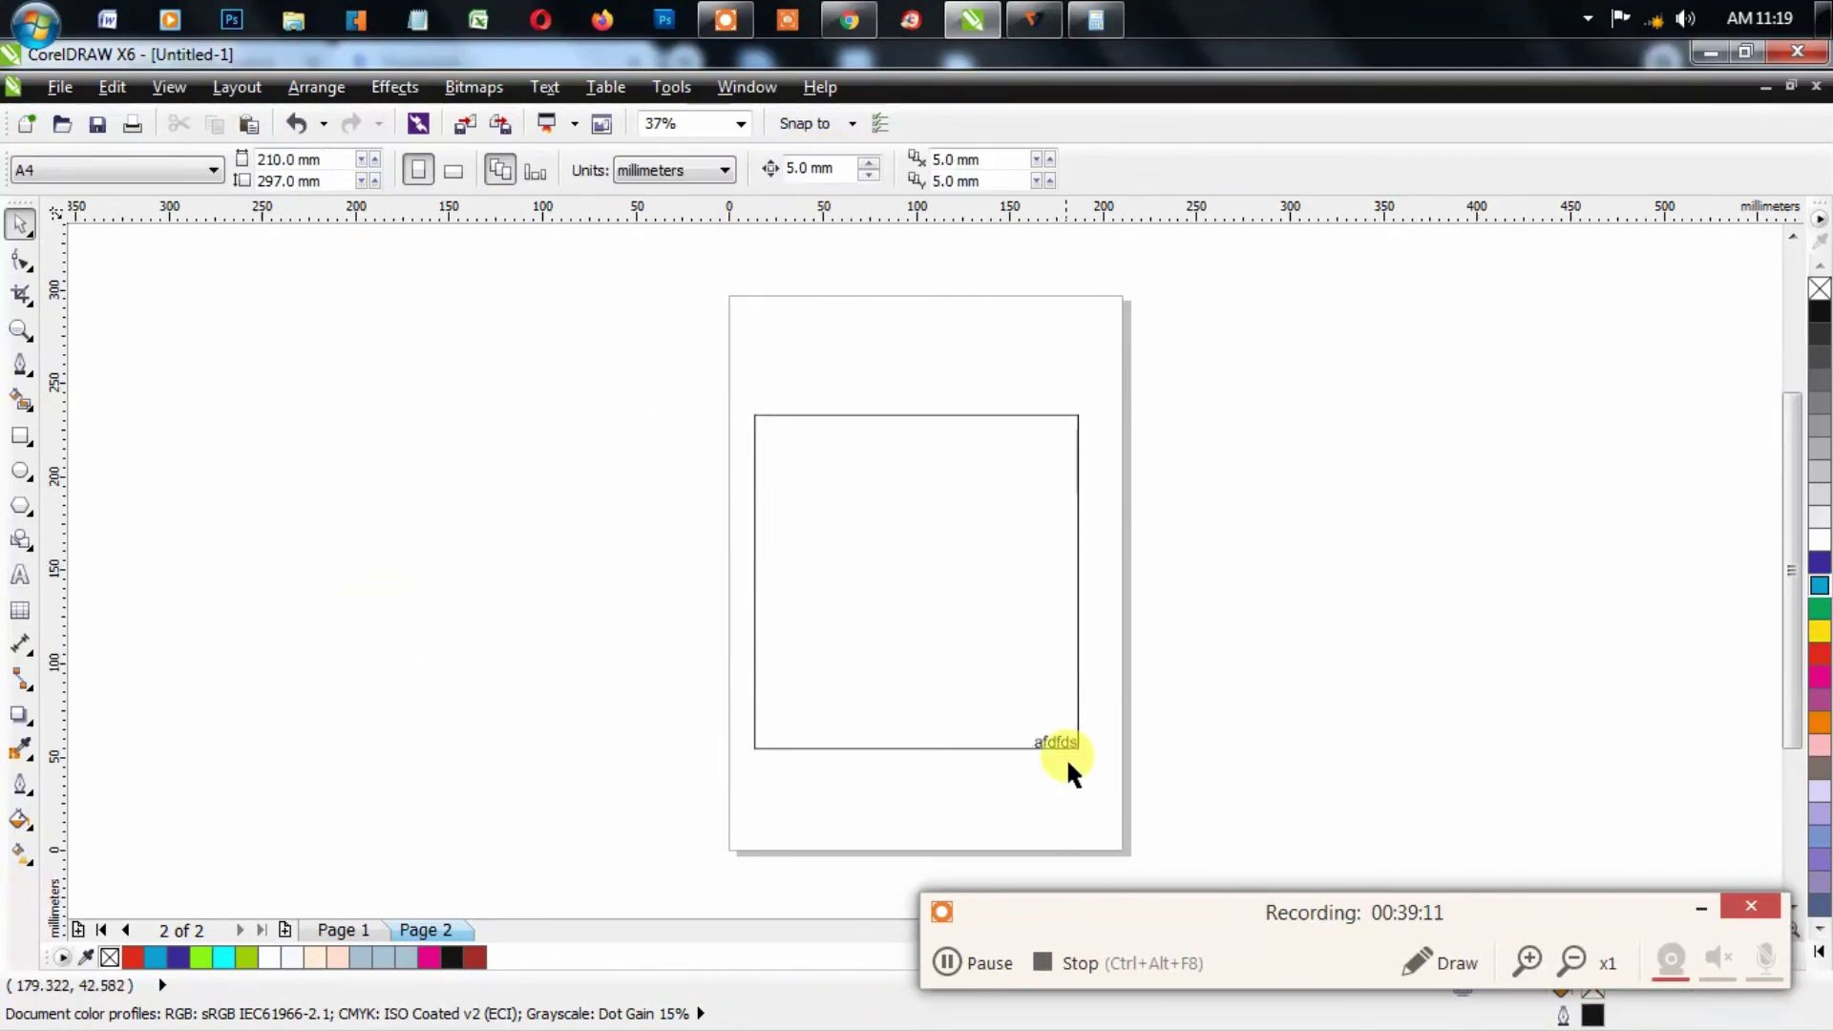
pyautogui.moveTo(1065, 758); pyautogui.dragTo(1066, 753)
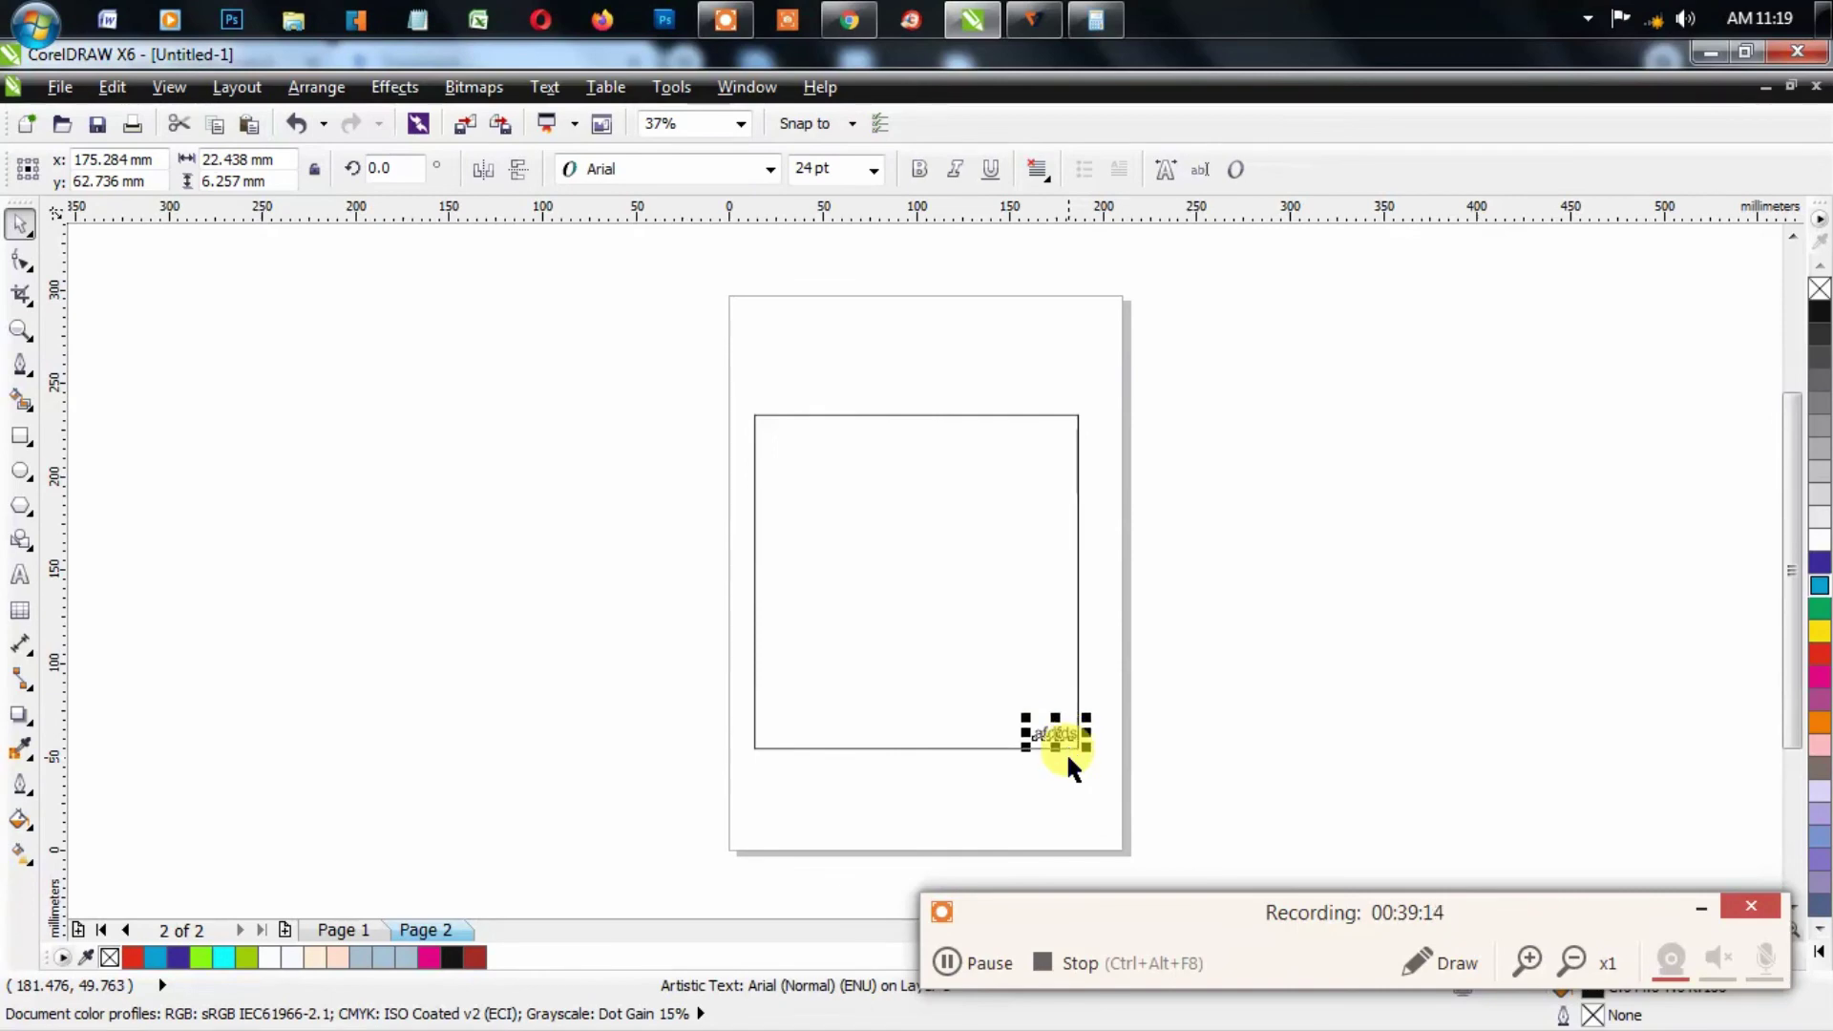
# Step: Make a 5 mm high copy of the rectangle aligned to its bottom edge as a margin guide
pyautogui.press('Escape')
pyautogui.press('F4')
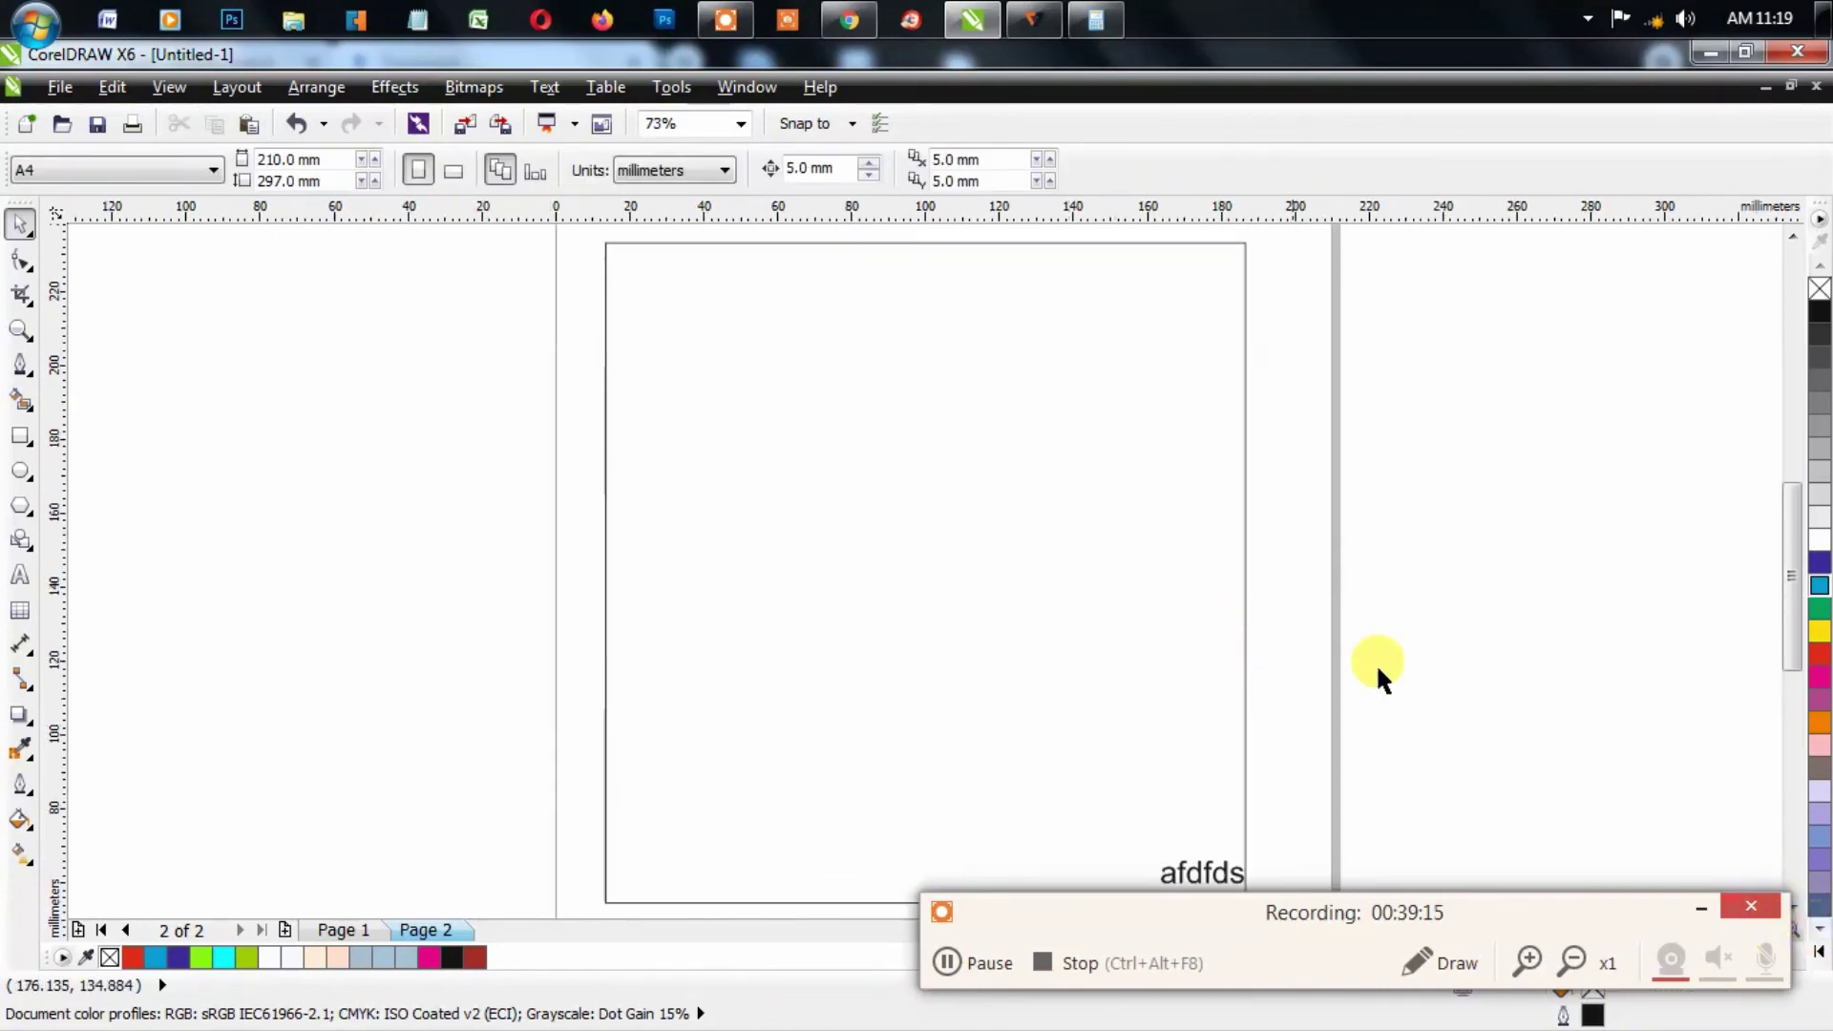
pyautogui.hscroll(5, 1486, 716)
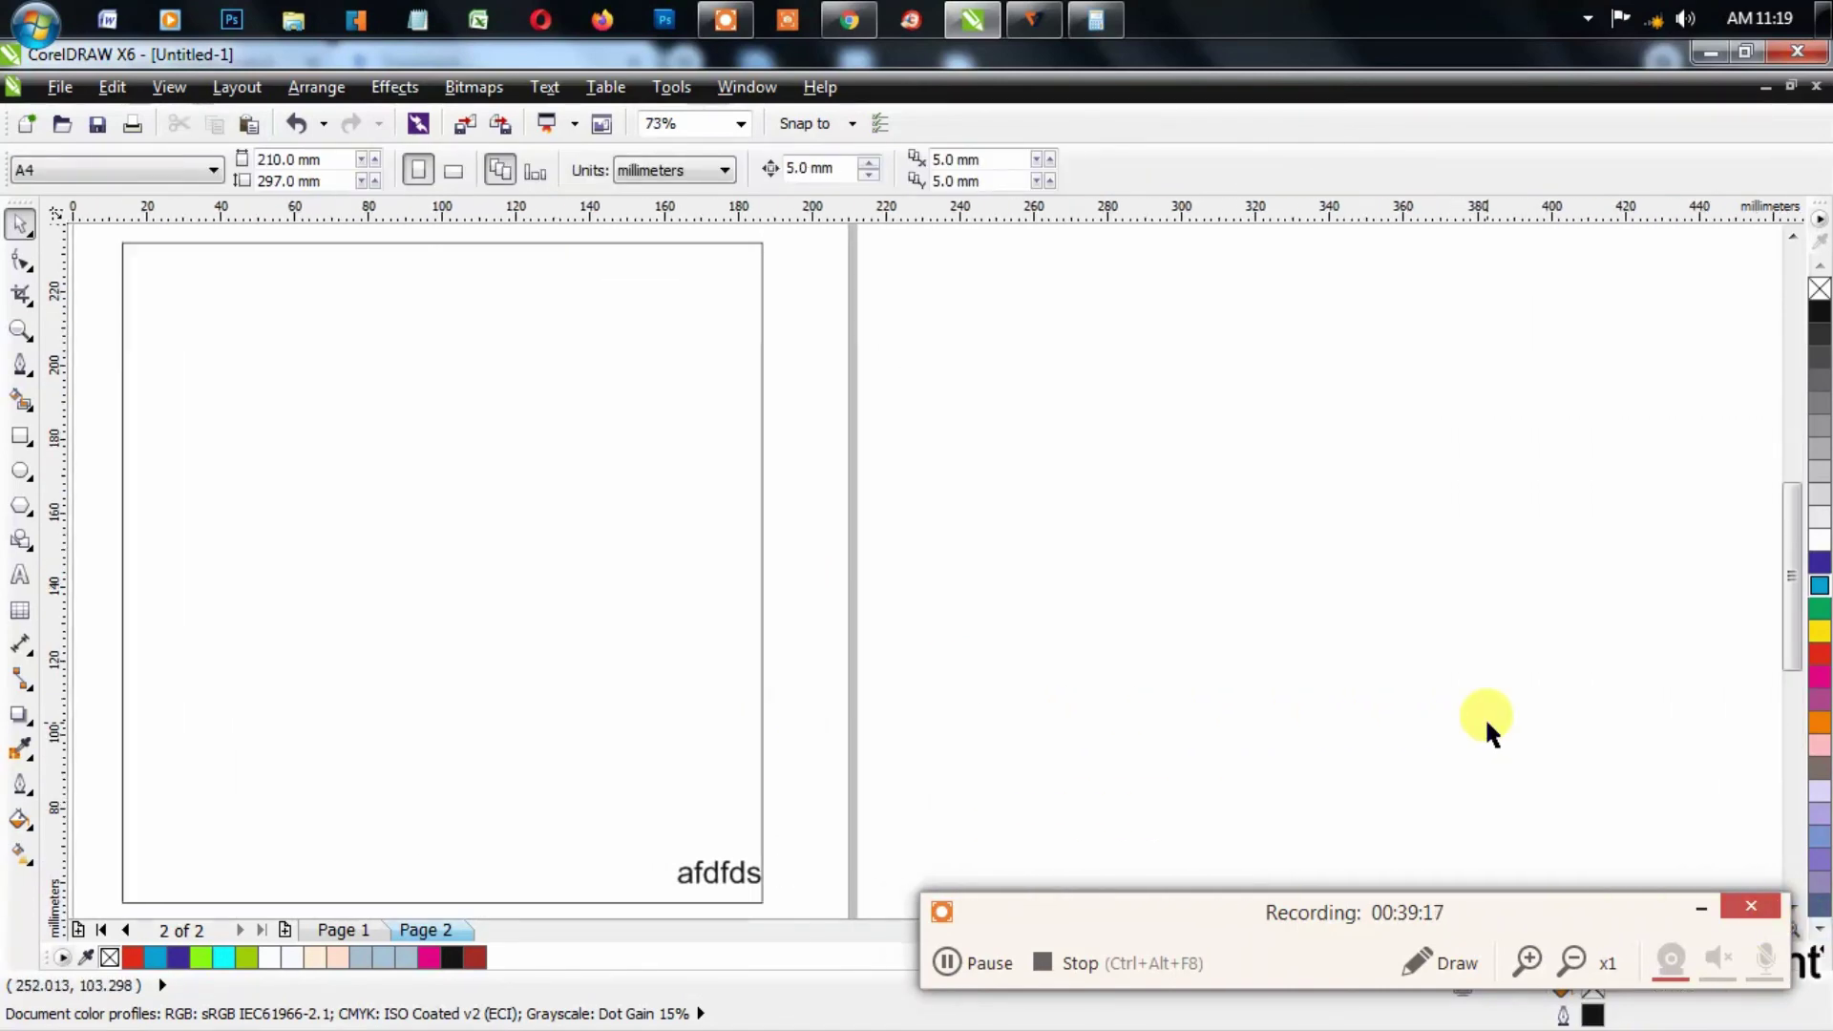
pyautogui.click(583, 483)
pyautogui.click(277, 182)
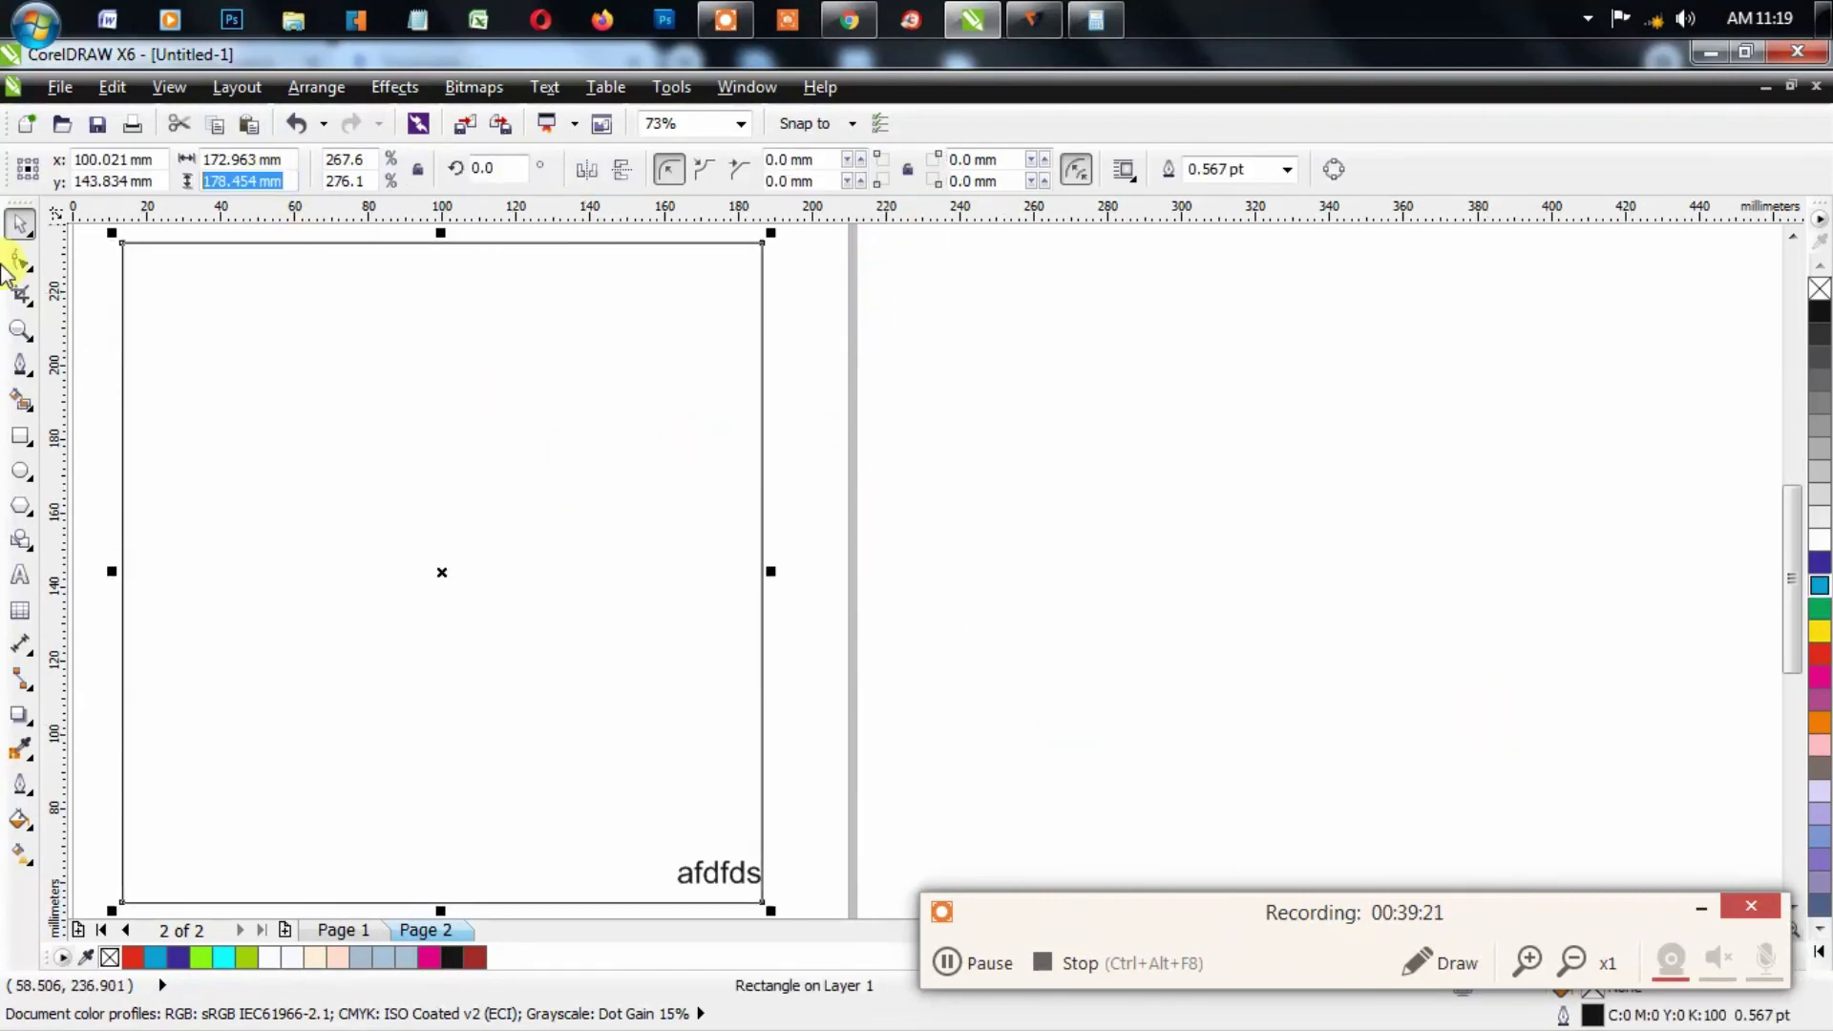
pyautogui.write('5')
pyautogui.press('Return')
pyautogui.hotkey('ctrl', 'a')
pyautogui.moveTo(442, 512); pyautogui.dragTo(444, 515)
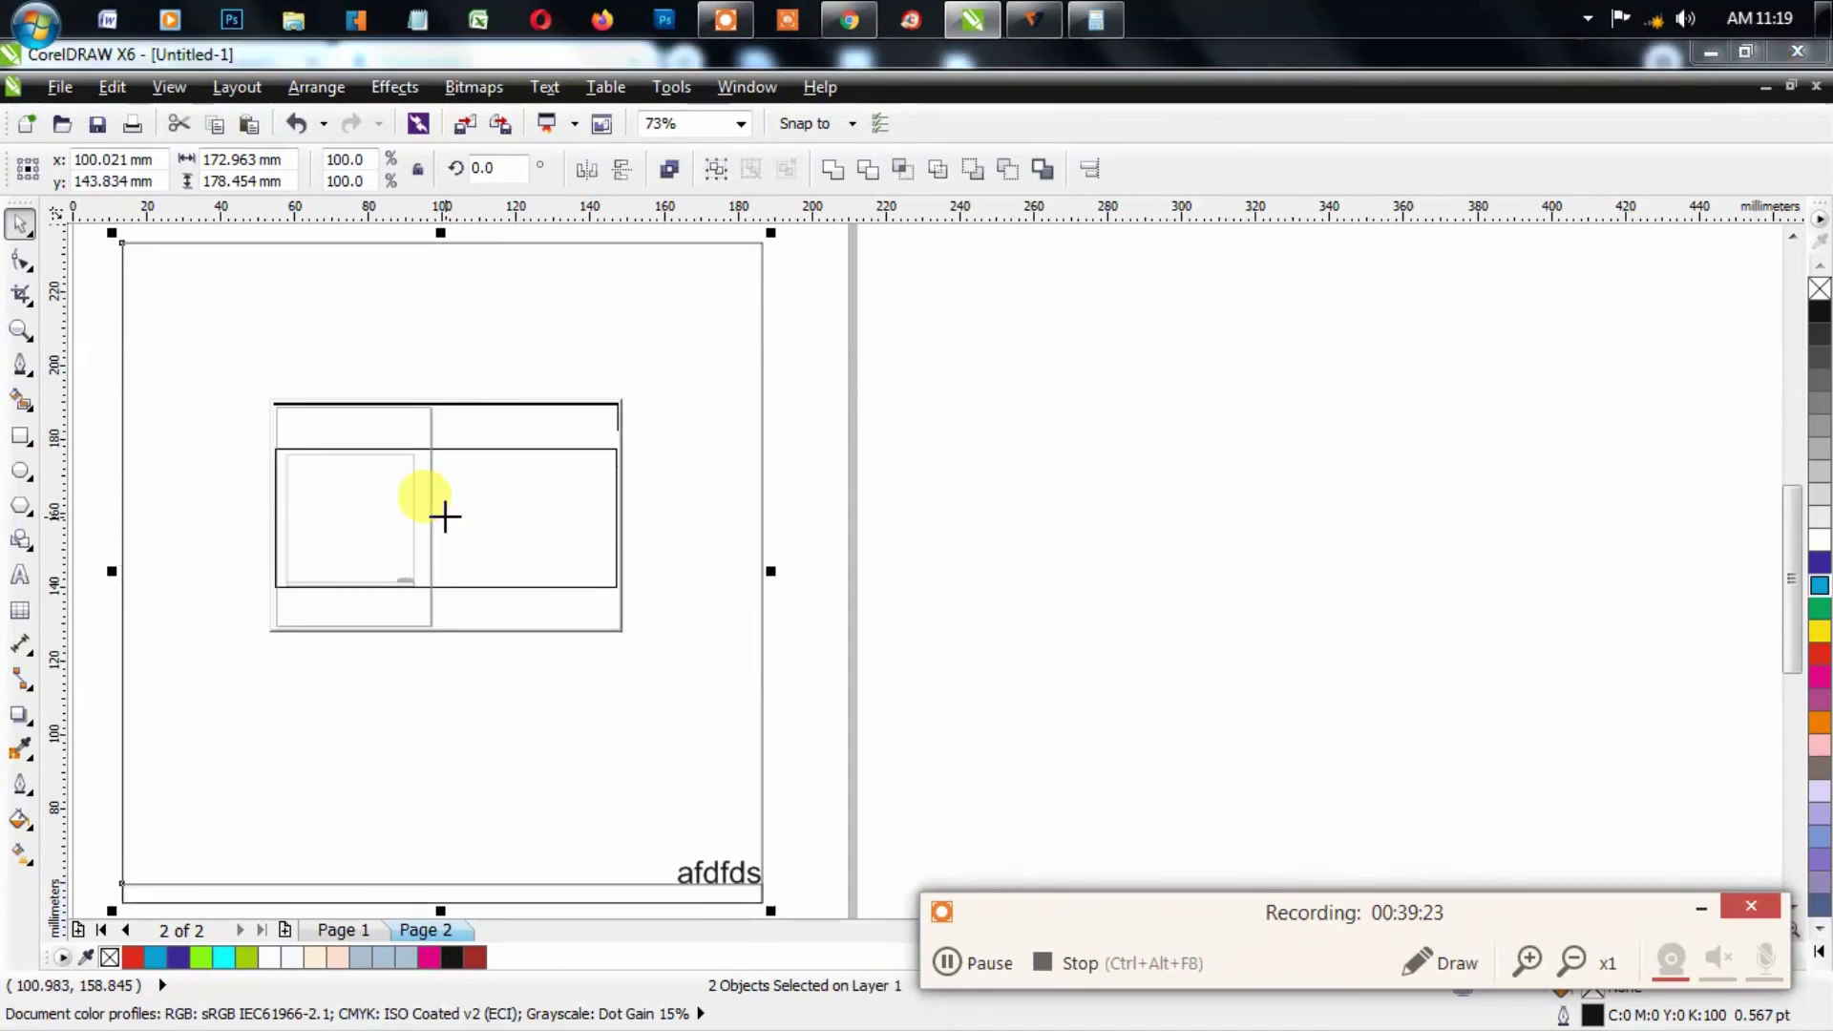
pyautogui.press('Escape')
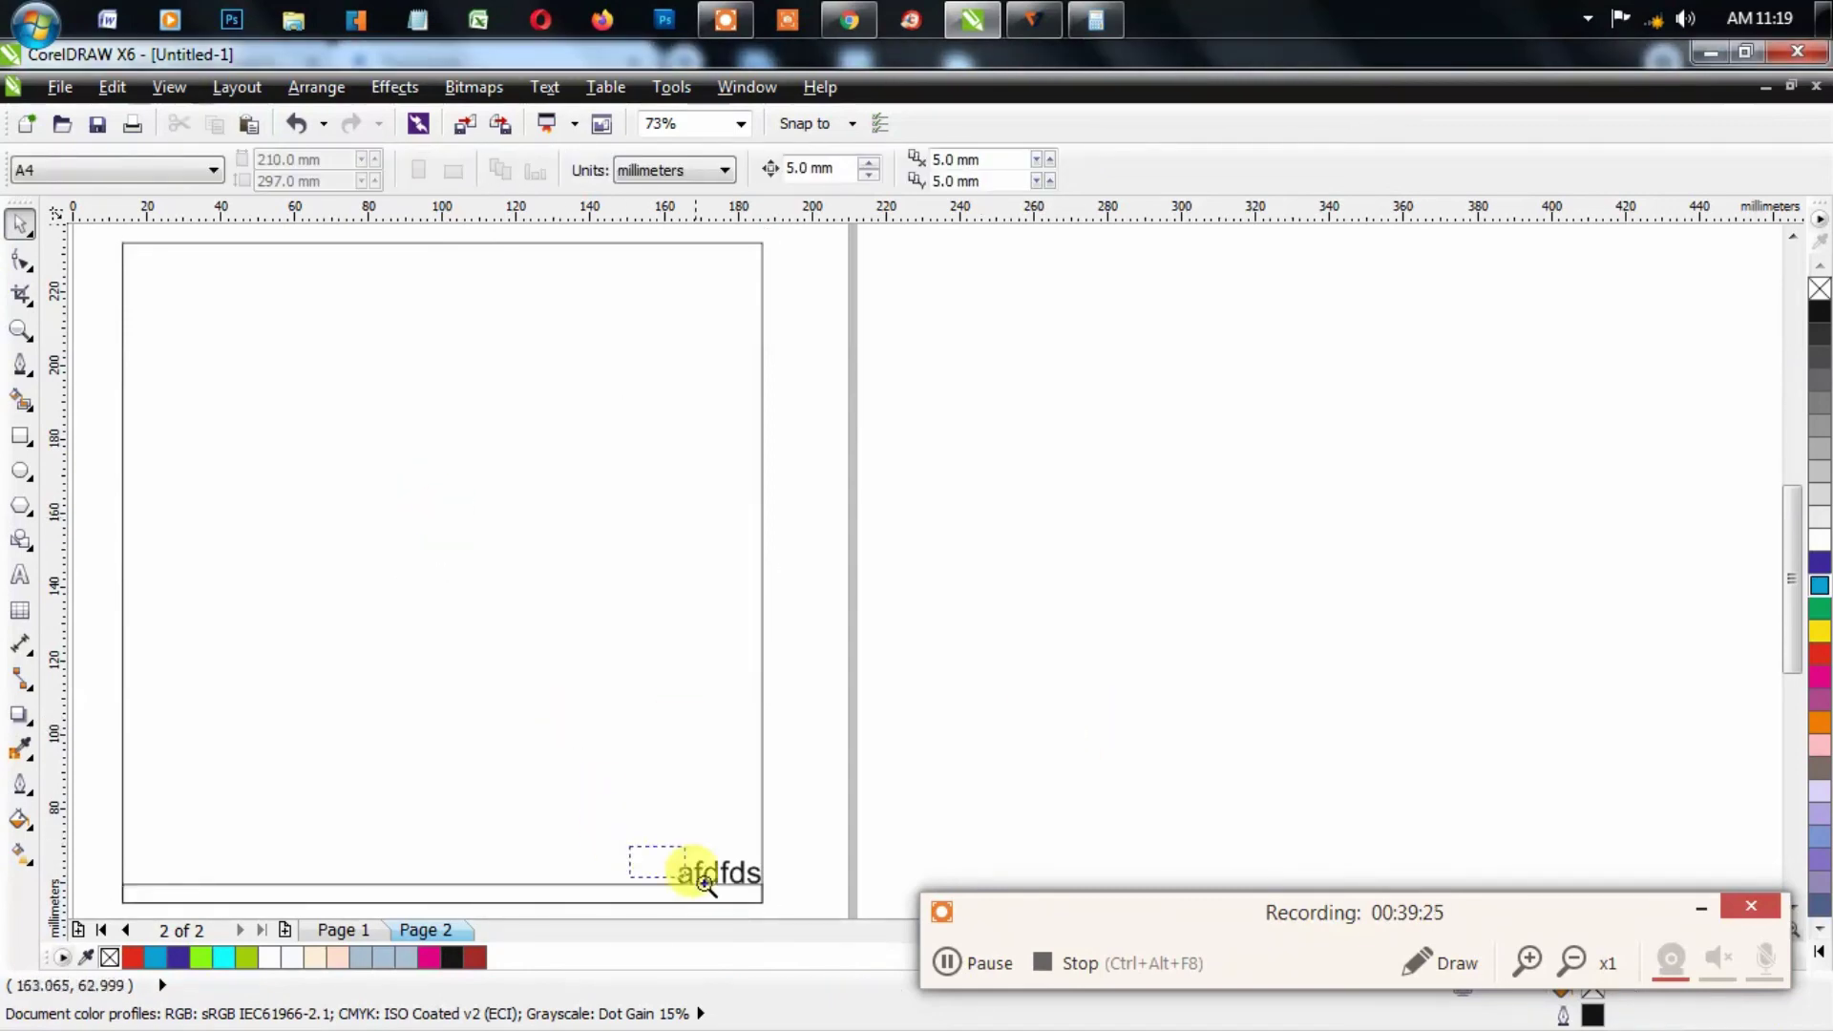
# Step: Move the text up and inward from the corner and bring it back down onto the 5 mm strip
pyautogui.scroll(5, 703, 879)
pyautogui.click(655, 615)
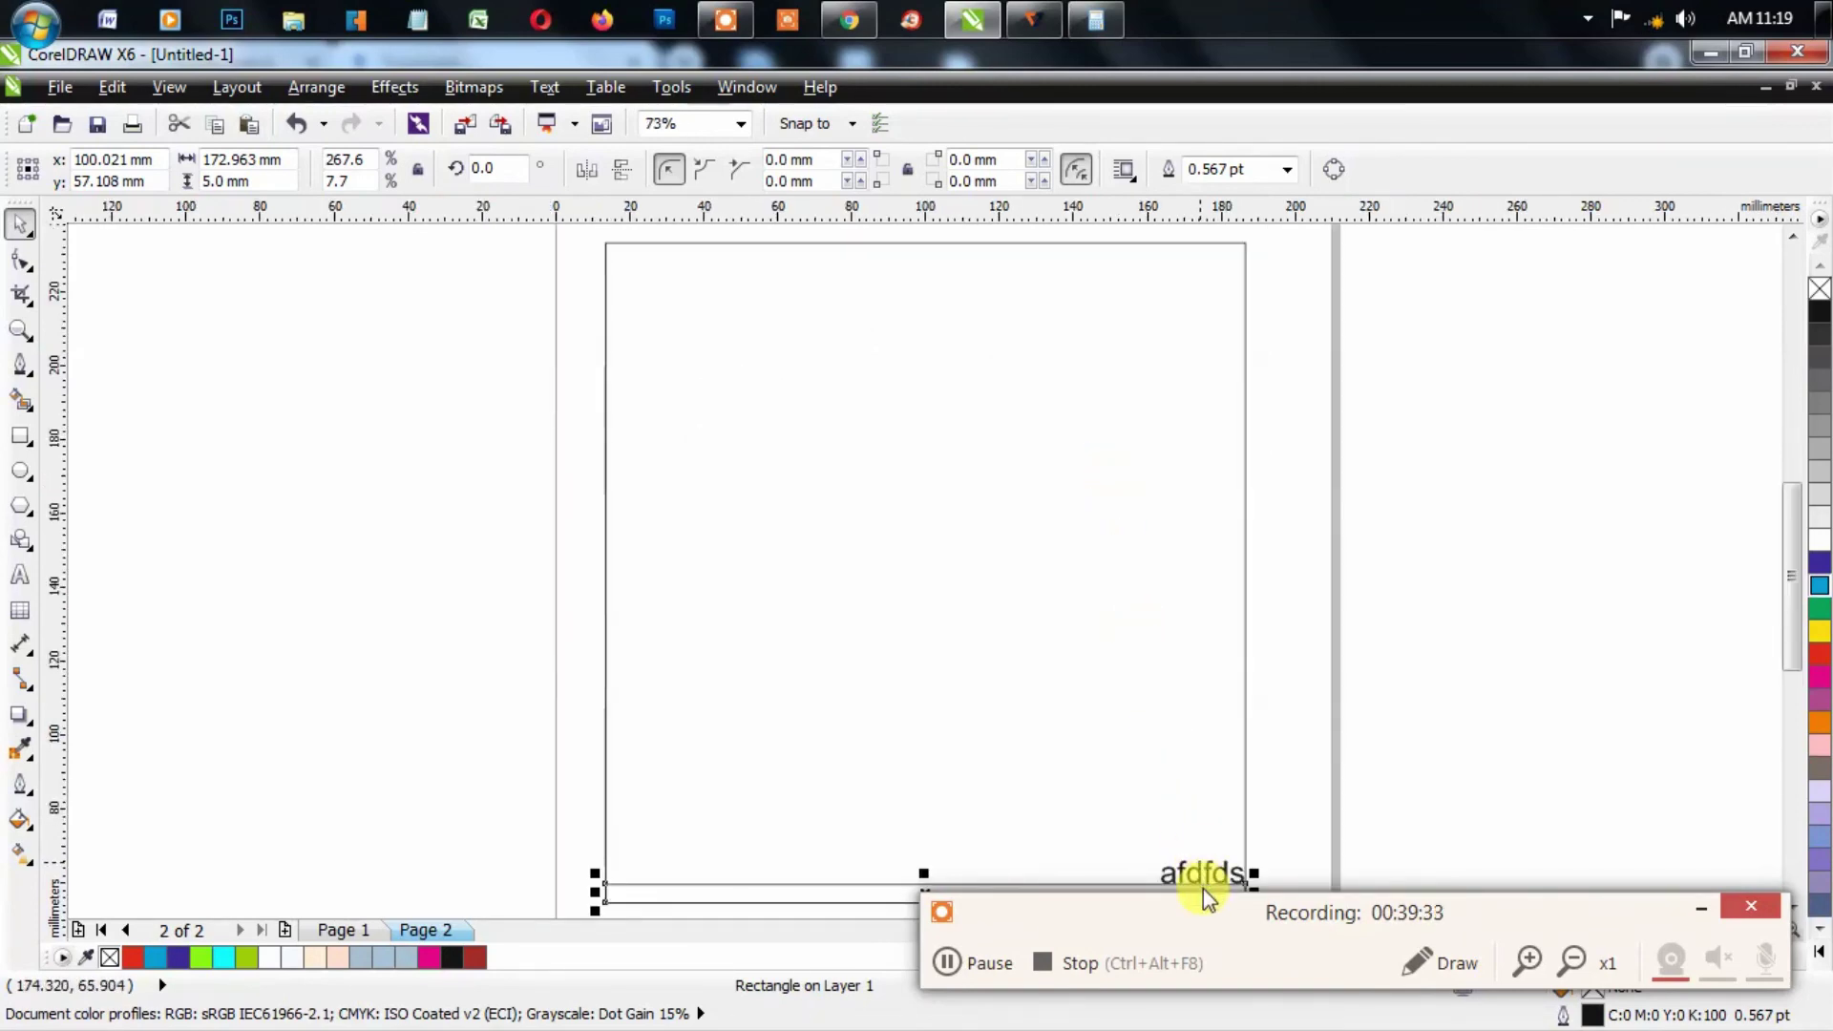
pyautogui.click(485, 714)
pyautogui.scroll(2, 1165, 840)
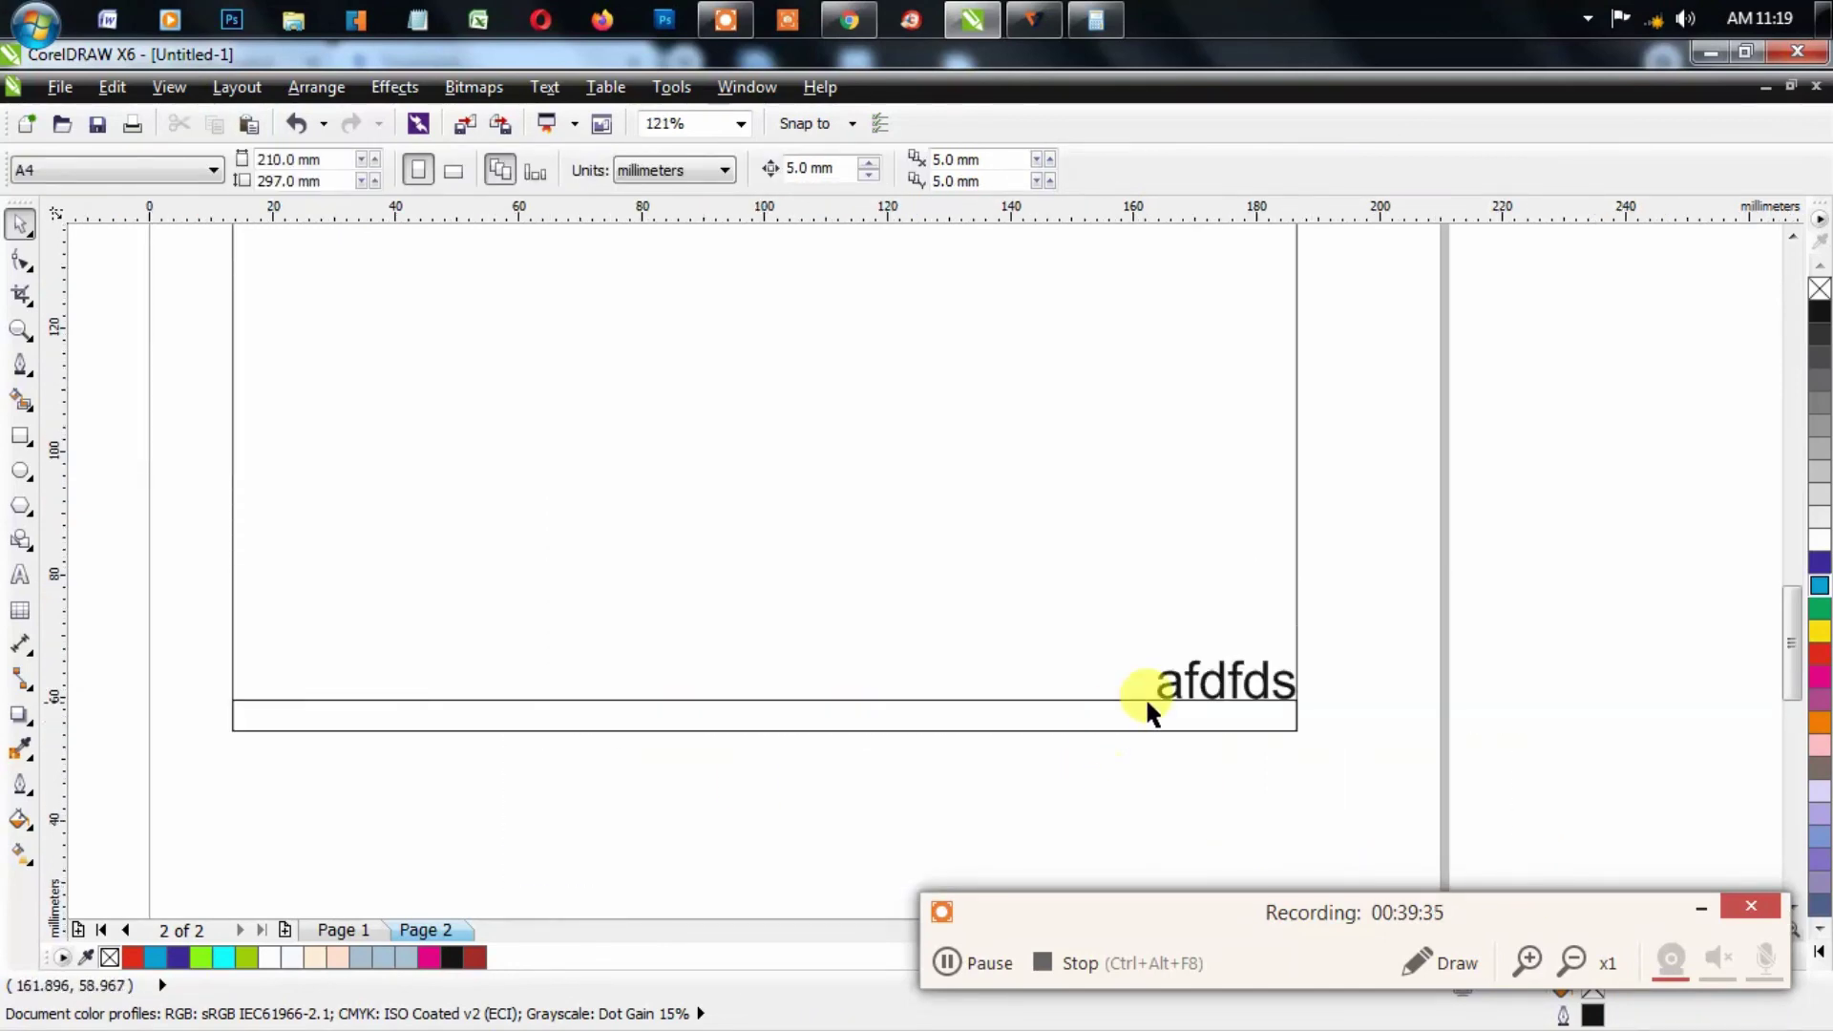
pyautogui.moveTo(1186, 684)
pyautogui.mouseDown()
pyautogui.moveTo(1207, 672)
pyautogui.moveTo(1186, 646)
pyautogui.moveTo(1158, 655)
pyautogui.moveTo(1180, 718)
pyautogui.moveTo(1172, 657)
pyautogui.moveTo(1195, 661)
pyautogui.mouseUp()
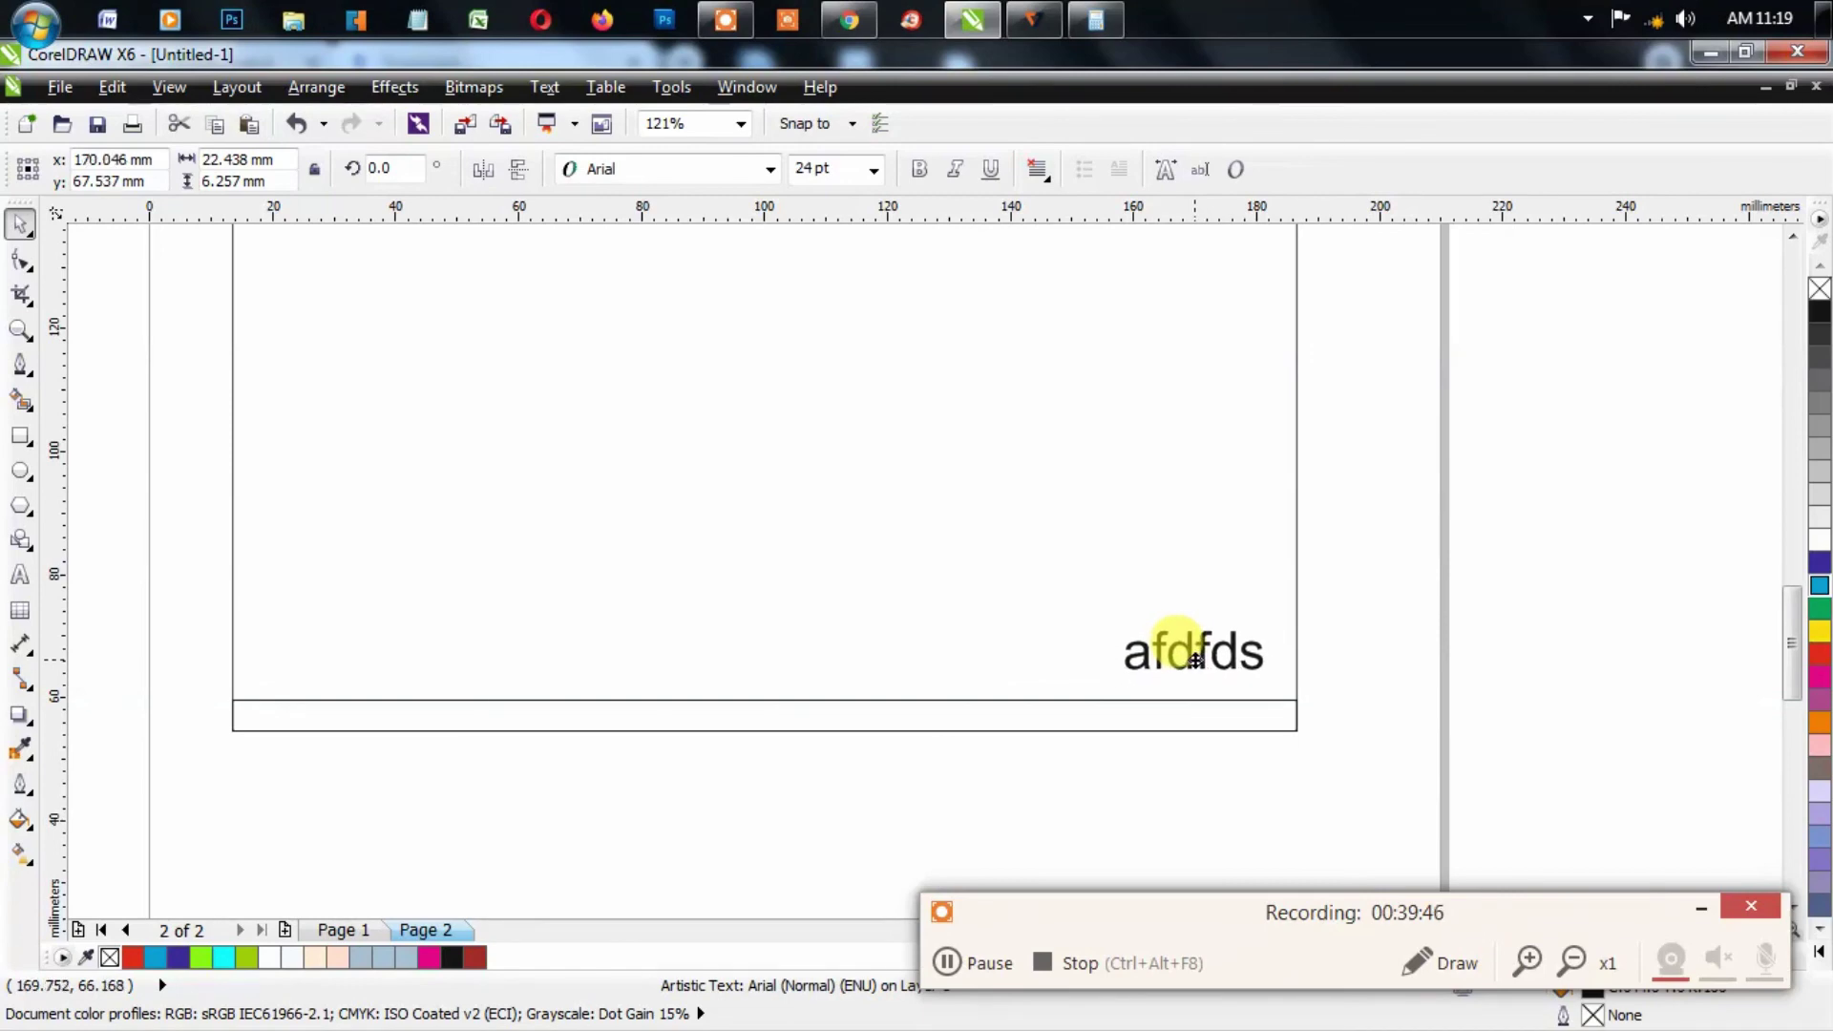
pyautogui.click(1229, 730)
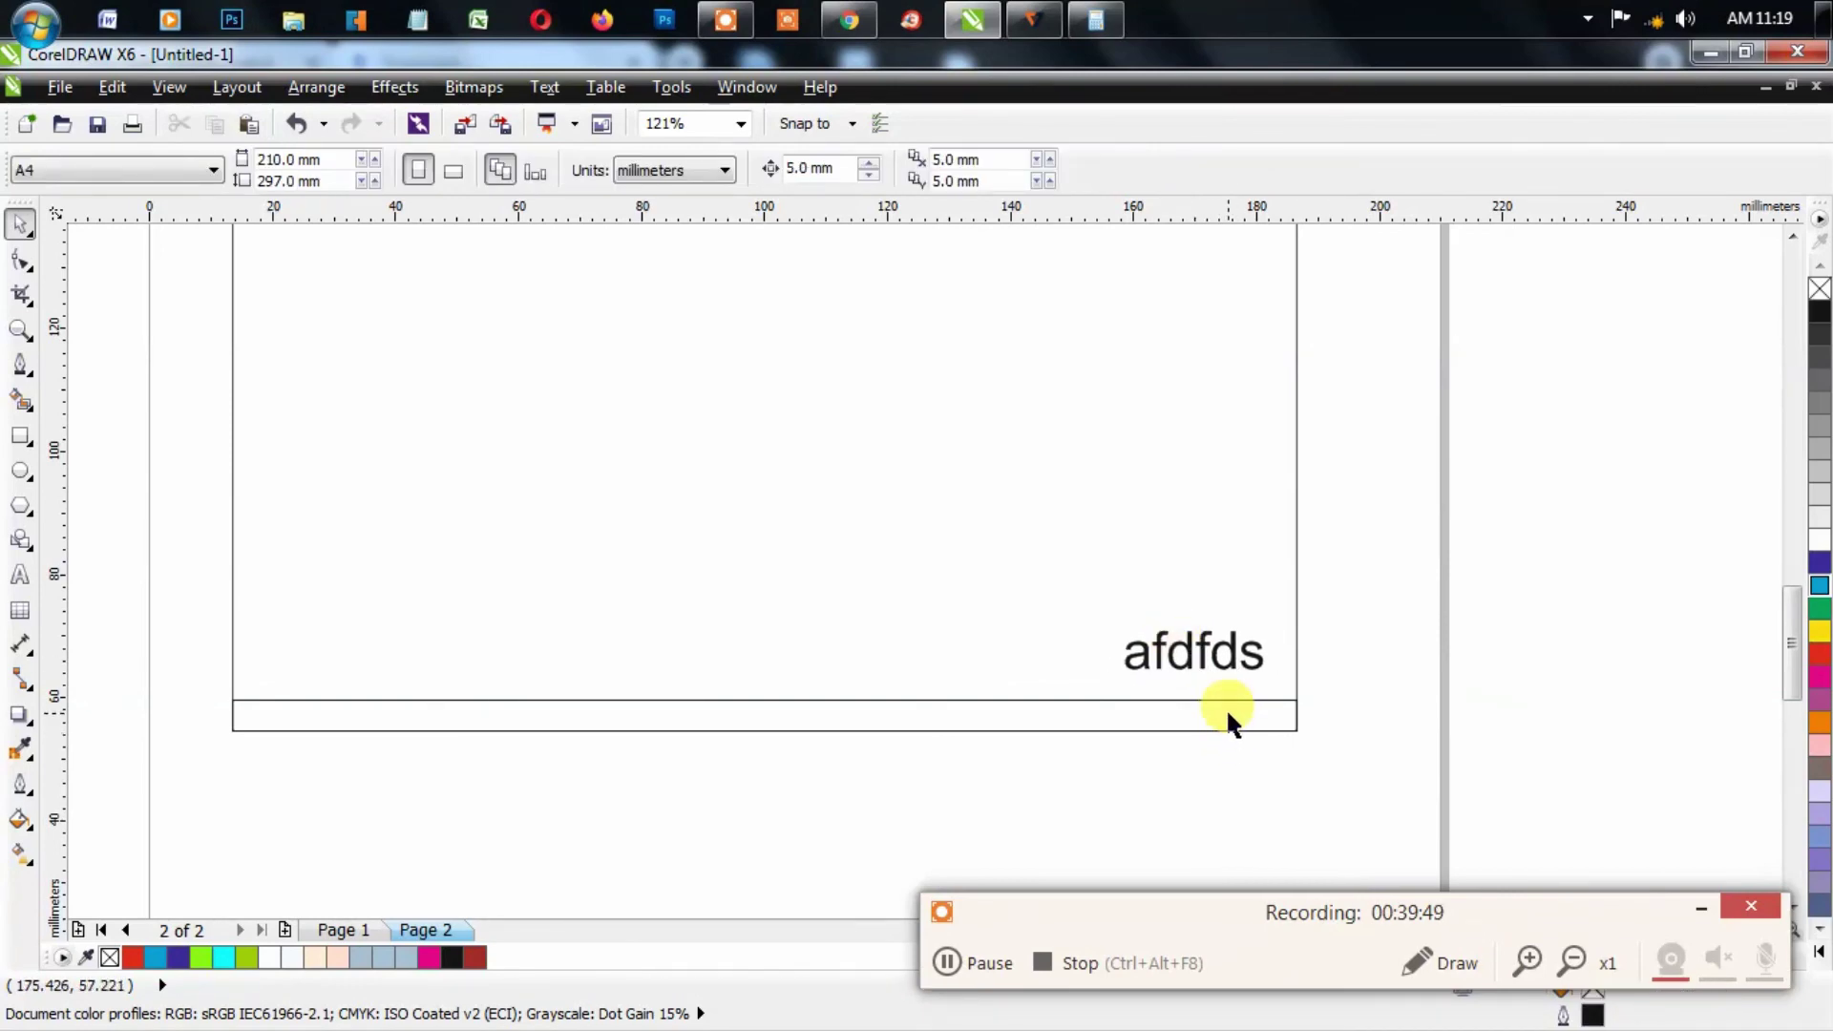
pyautogui.moveTo(1258, 653); pyautogui.dragTo(1282, 684)
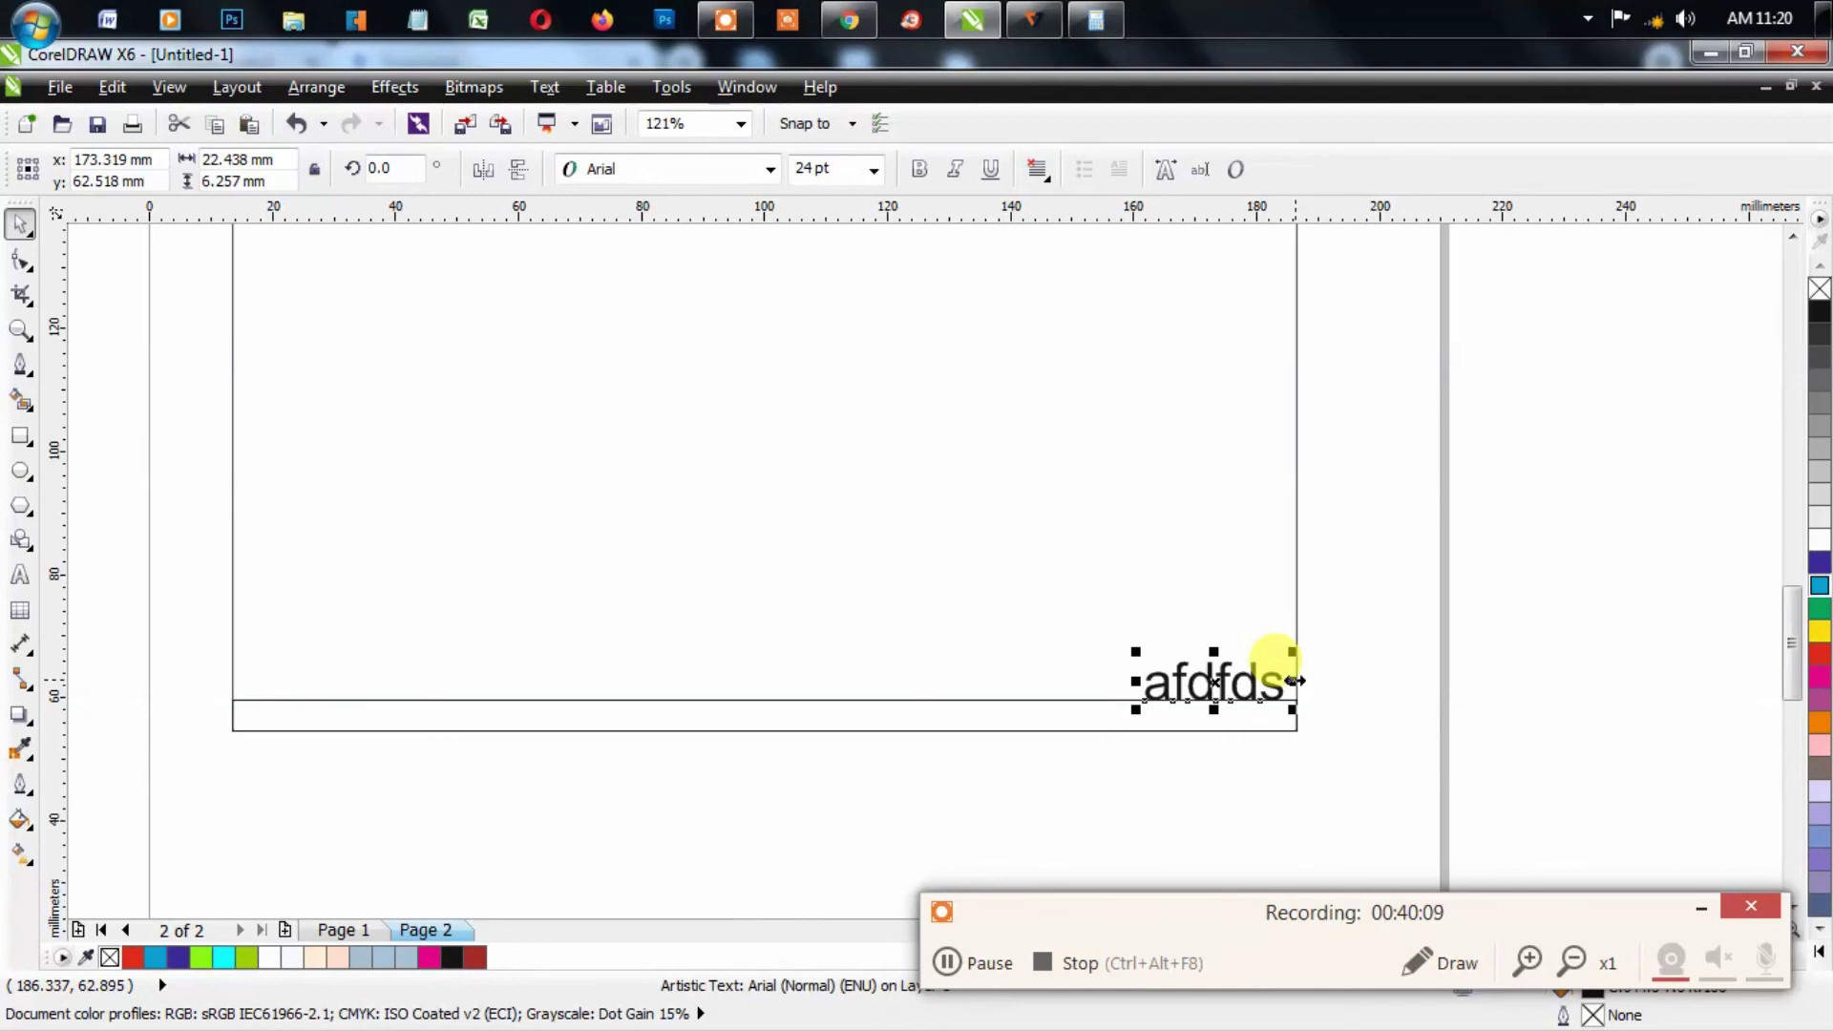
# Step: Move the text toward the rectangle's middle and extend it to "afdfdsfas fasdf sadfasfasd fasf"
pyautogui.moveTo(1228, 662); pyautogui.dragTo(781, 494)
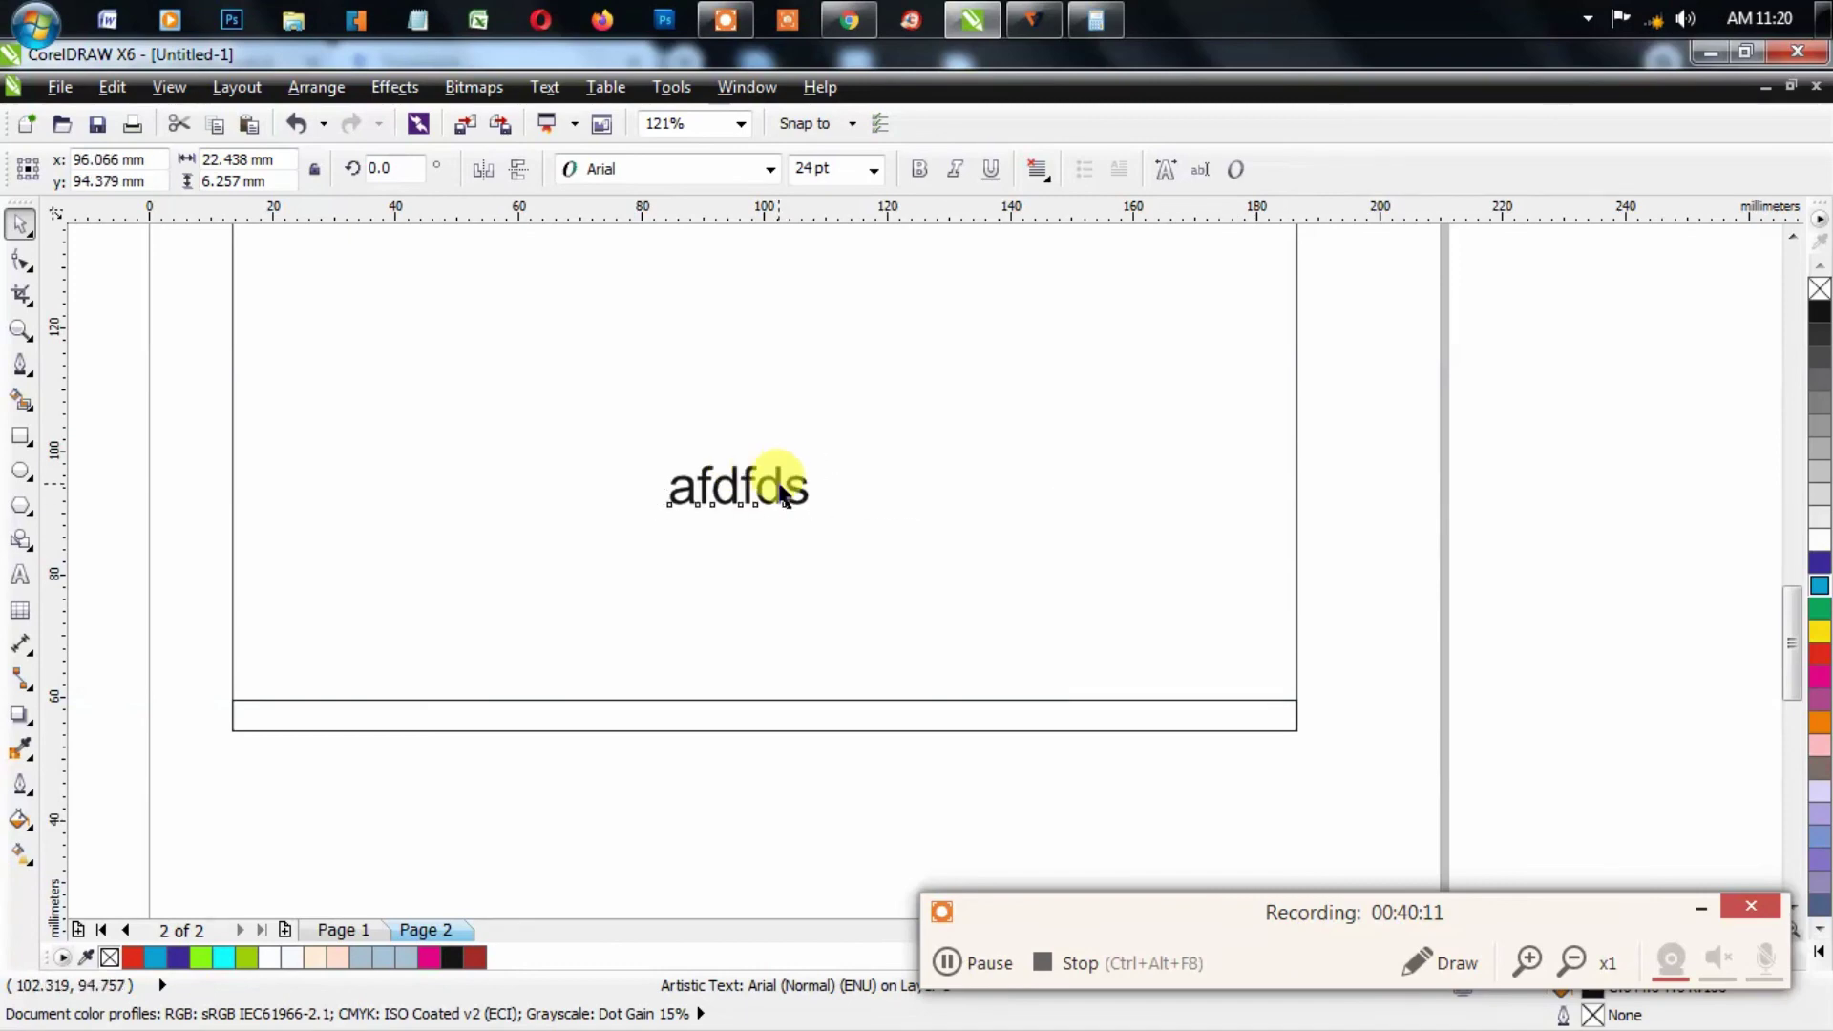
pyautogui.doubleClick(781, 494)
pyautogui.write('fas fasdf sadfasfasd f')
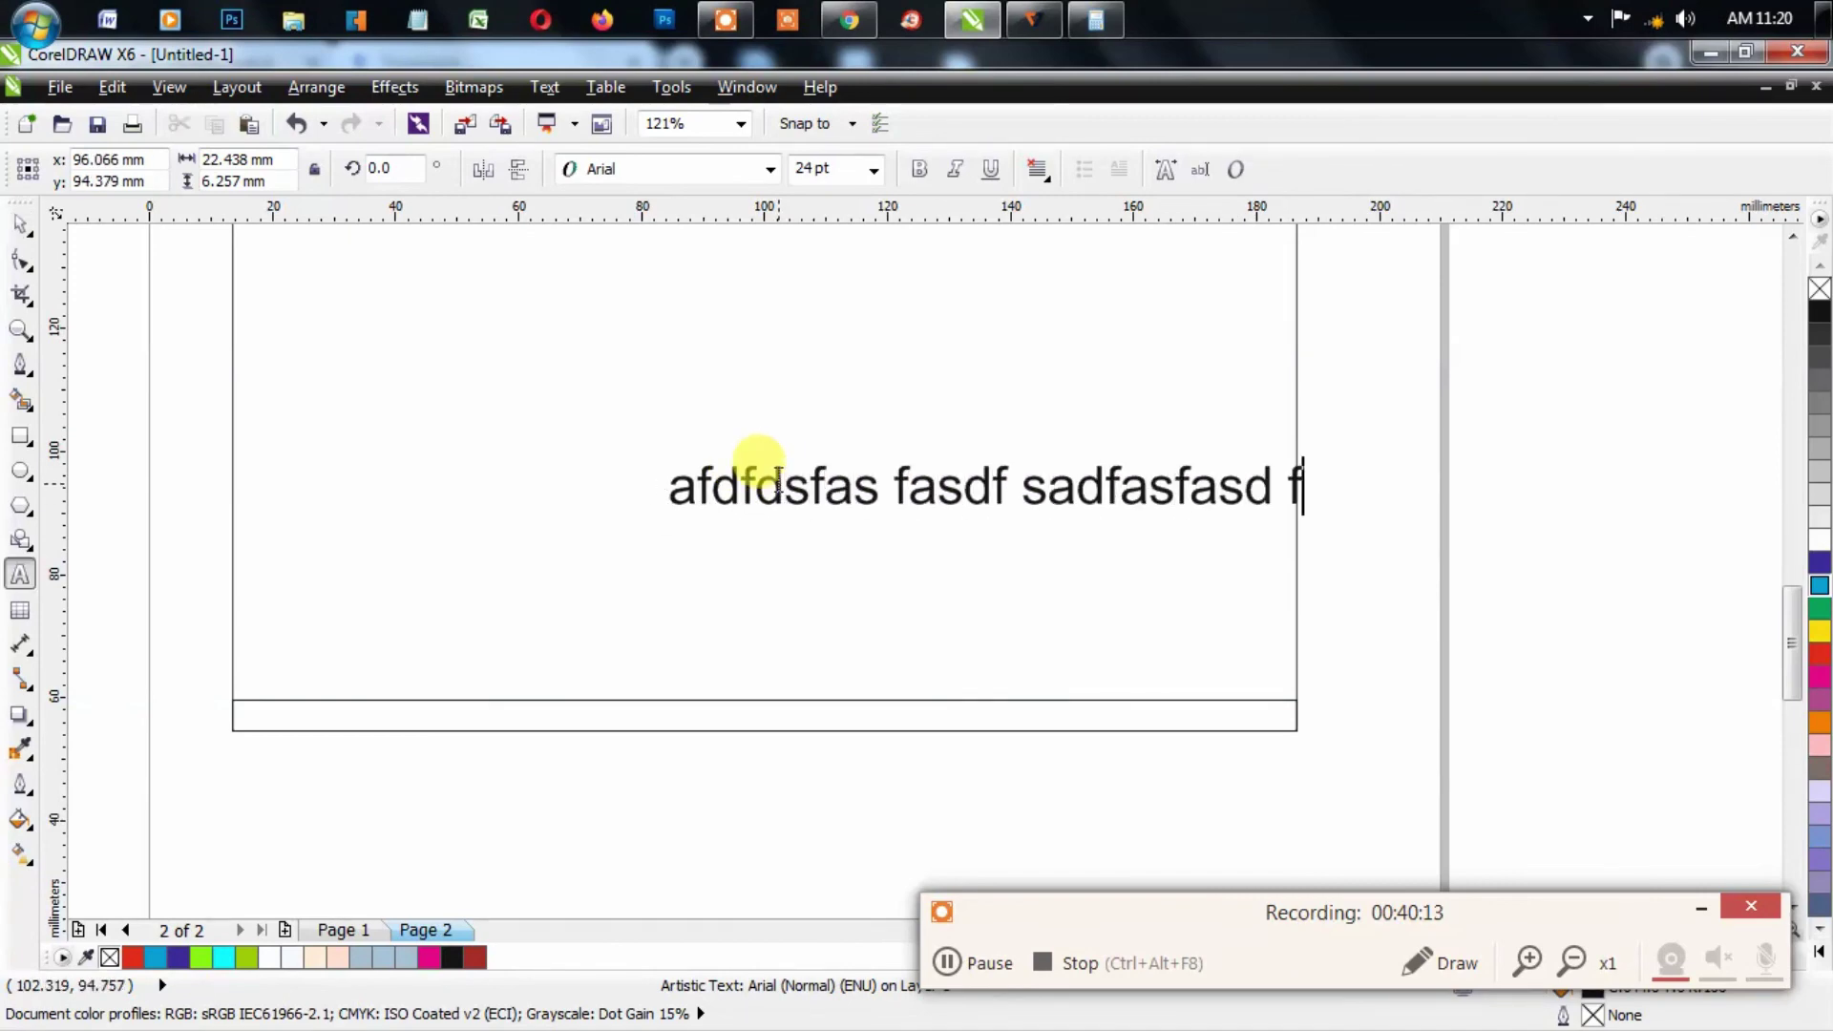
pyautogui.write('asf')
pyautogui.hotkey('ctrl', 'space')
# Step: Place the extended text on top of the 5 mm strip with its end at the rectangle's right edge
pyautogui.moveTo(1009, 490); pyautogui.dragTo(1051, 692)
pyautogui.click(840, 483)
pyautogui.click(1432, 707)
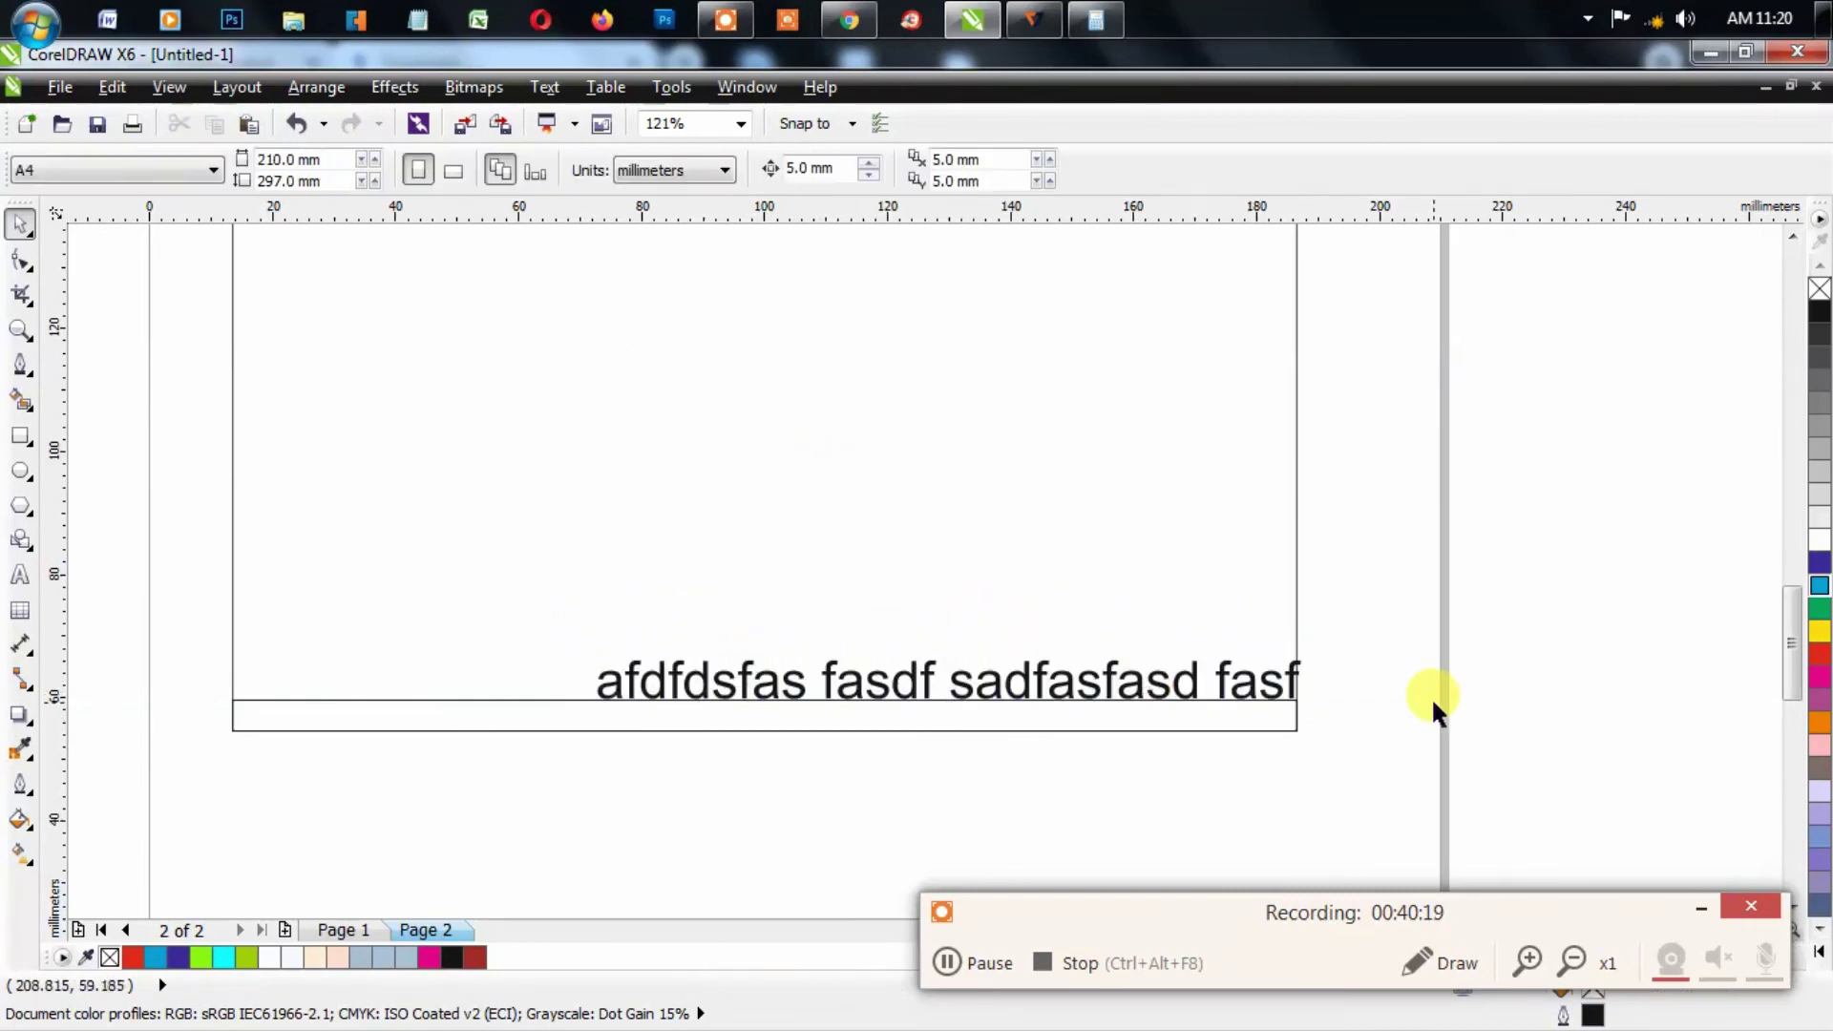
pyautogui.press('F2')
pyautogui.moveTo(463, 553); pyautogui.dragTo(1344, 721)
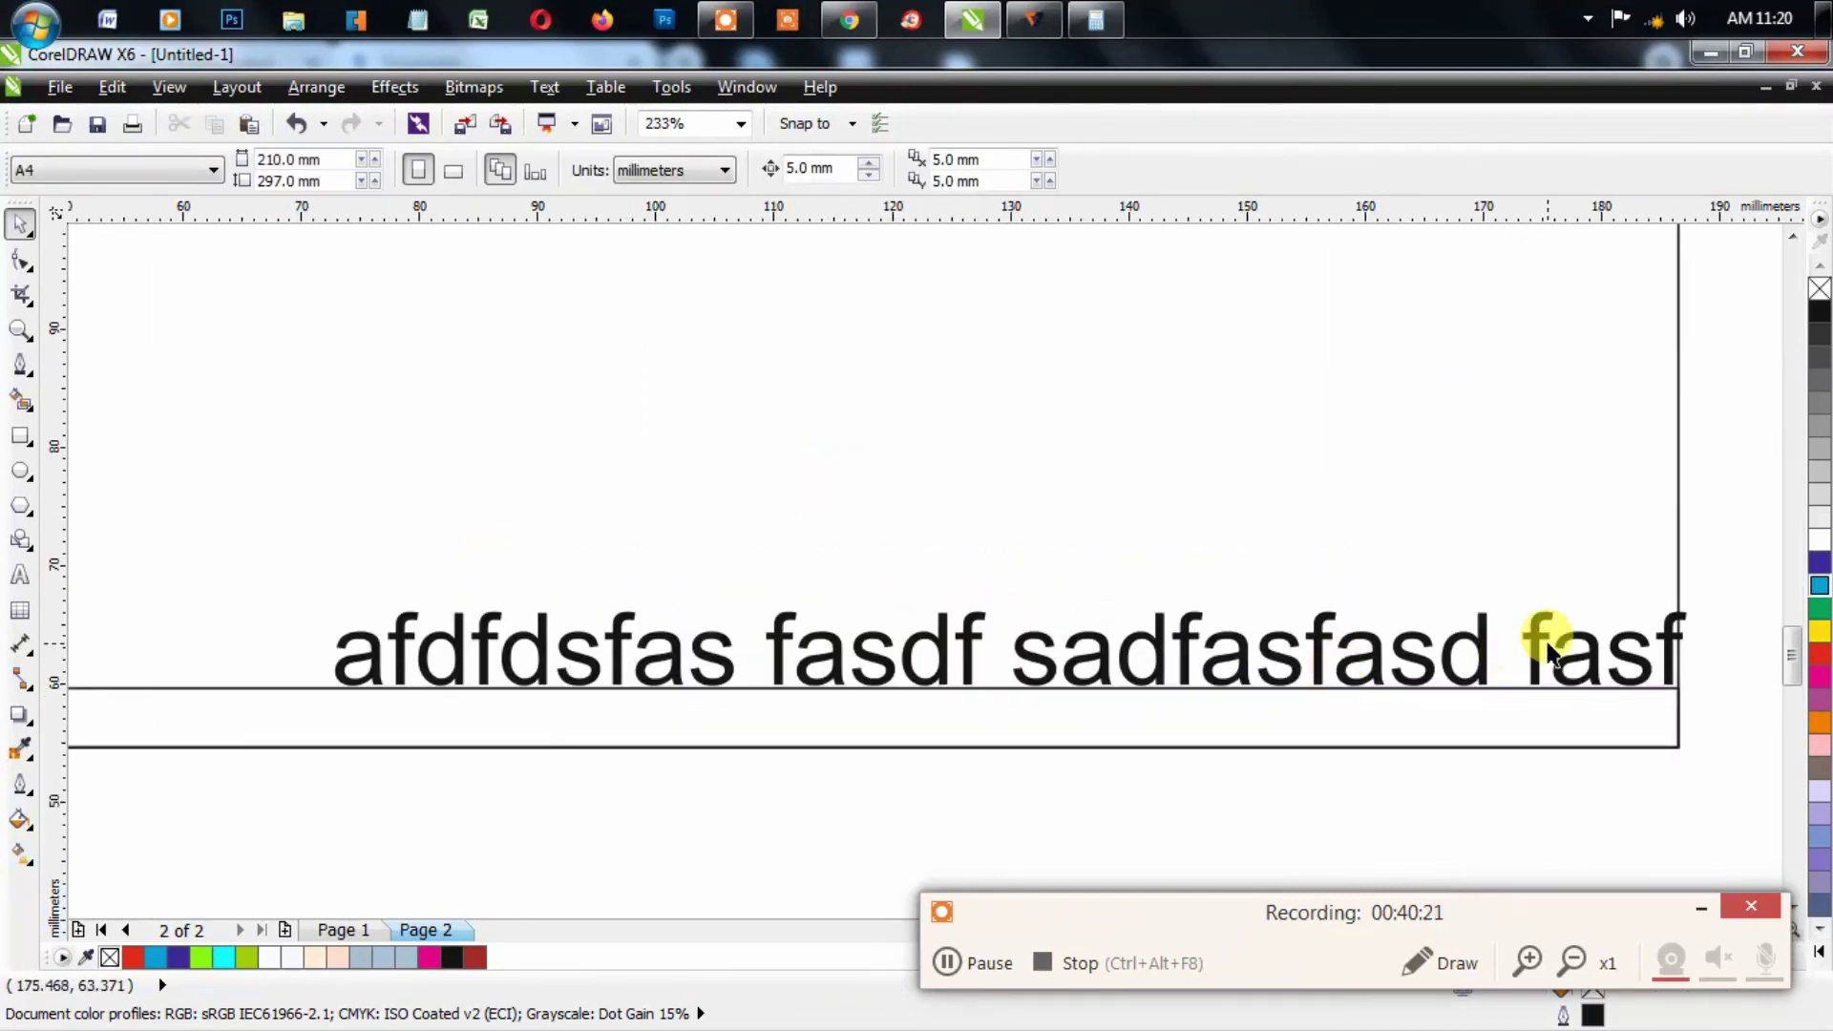
pyautogui.hscroll(2, 1548, 651)
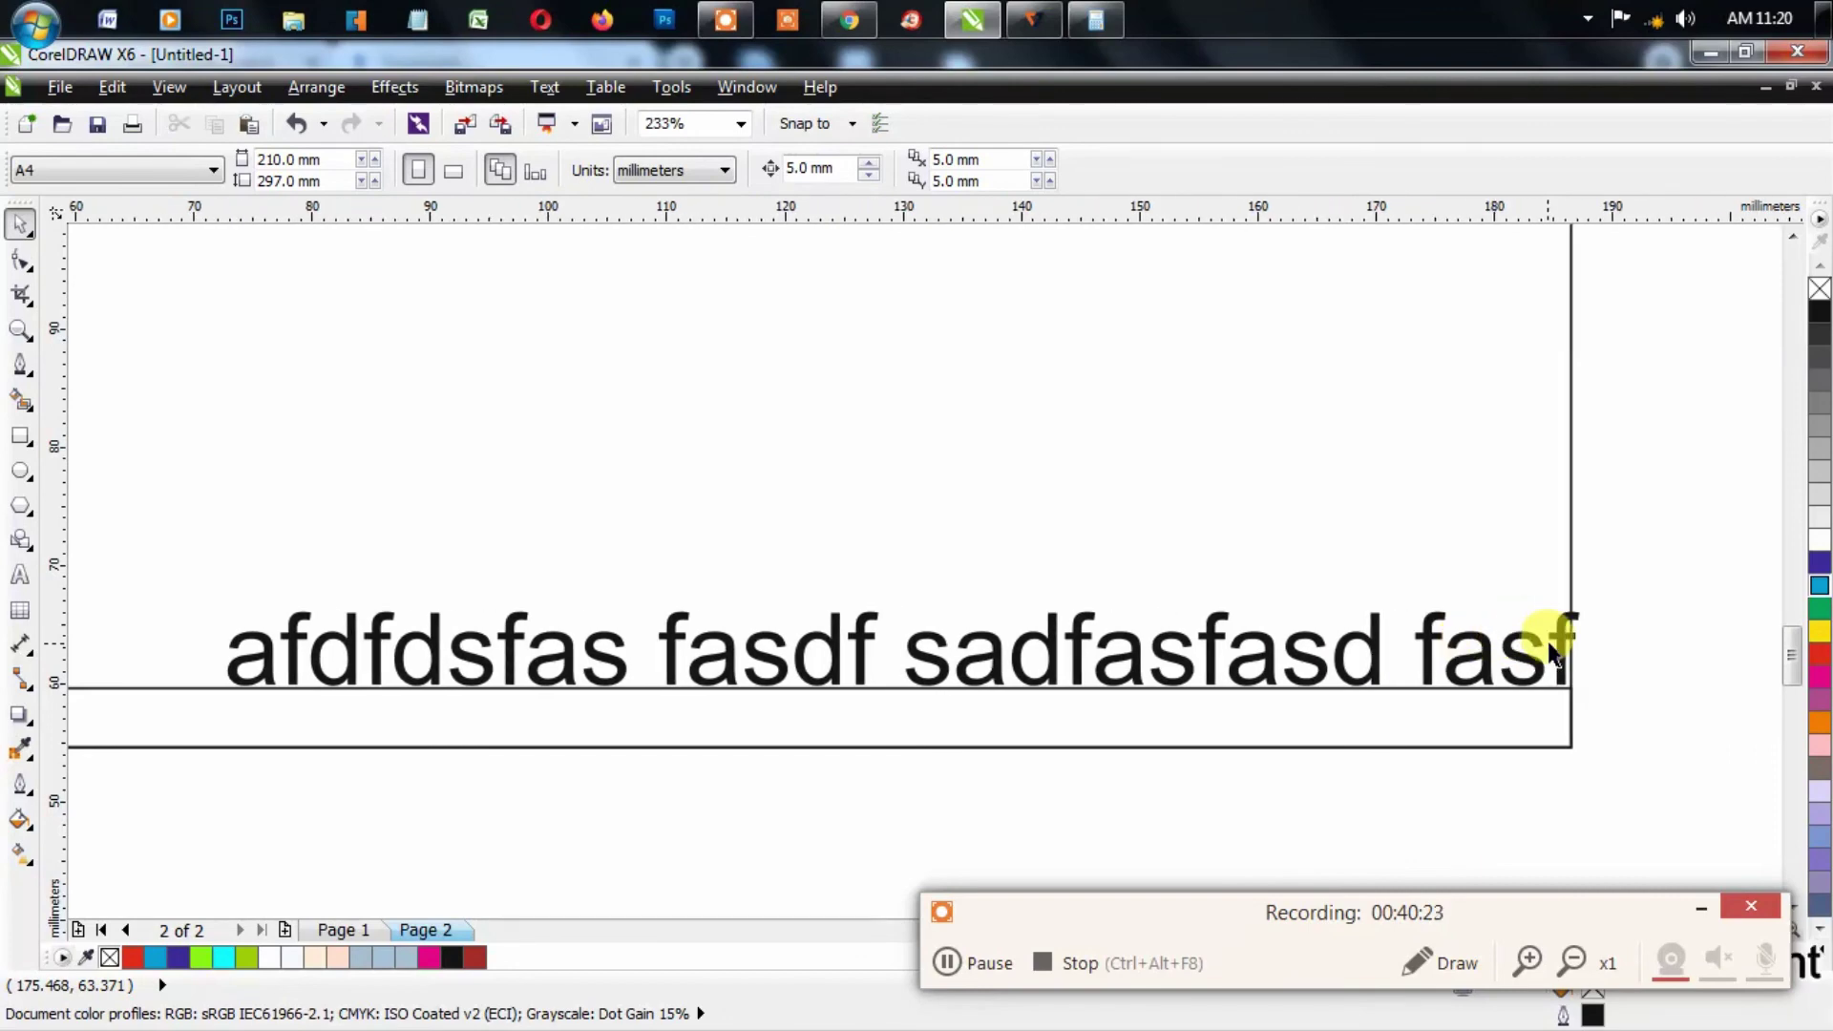
# Step: Try shifting only the last curve of the text group inward from the rectangle's right edge and undo the change
pyautogui.click(1547, 653)
pyautogui.keyDown('ctrl'); pyautogui.click(1539, 657); pyautogui.keyUp('ctrl')
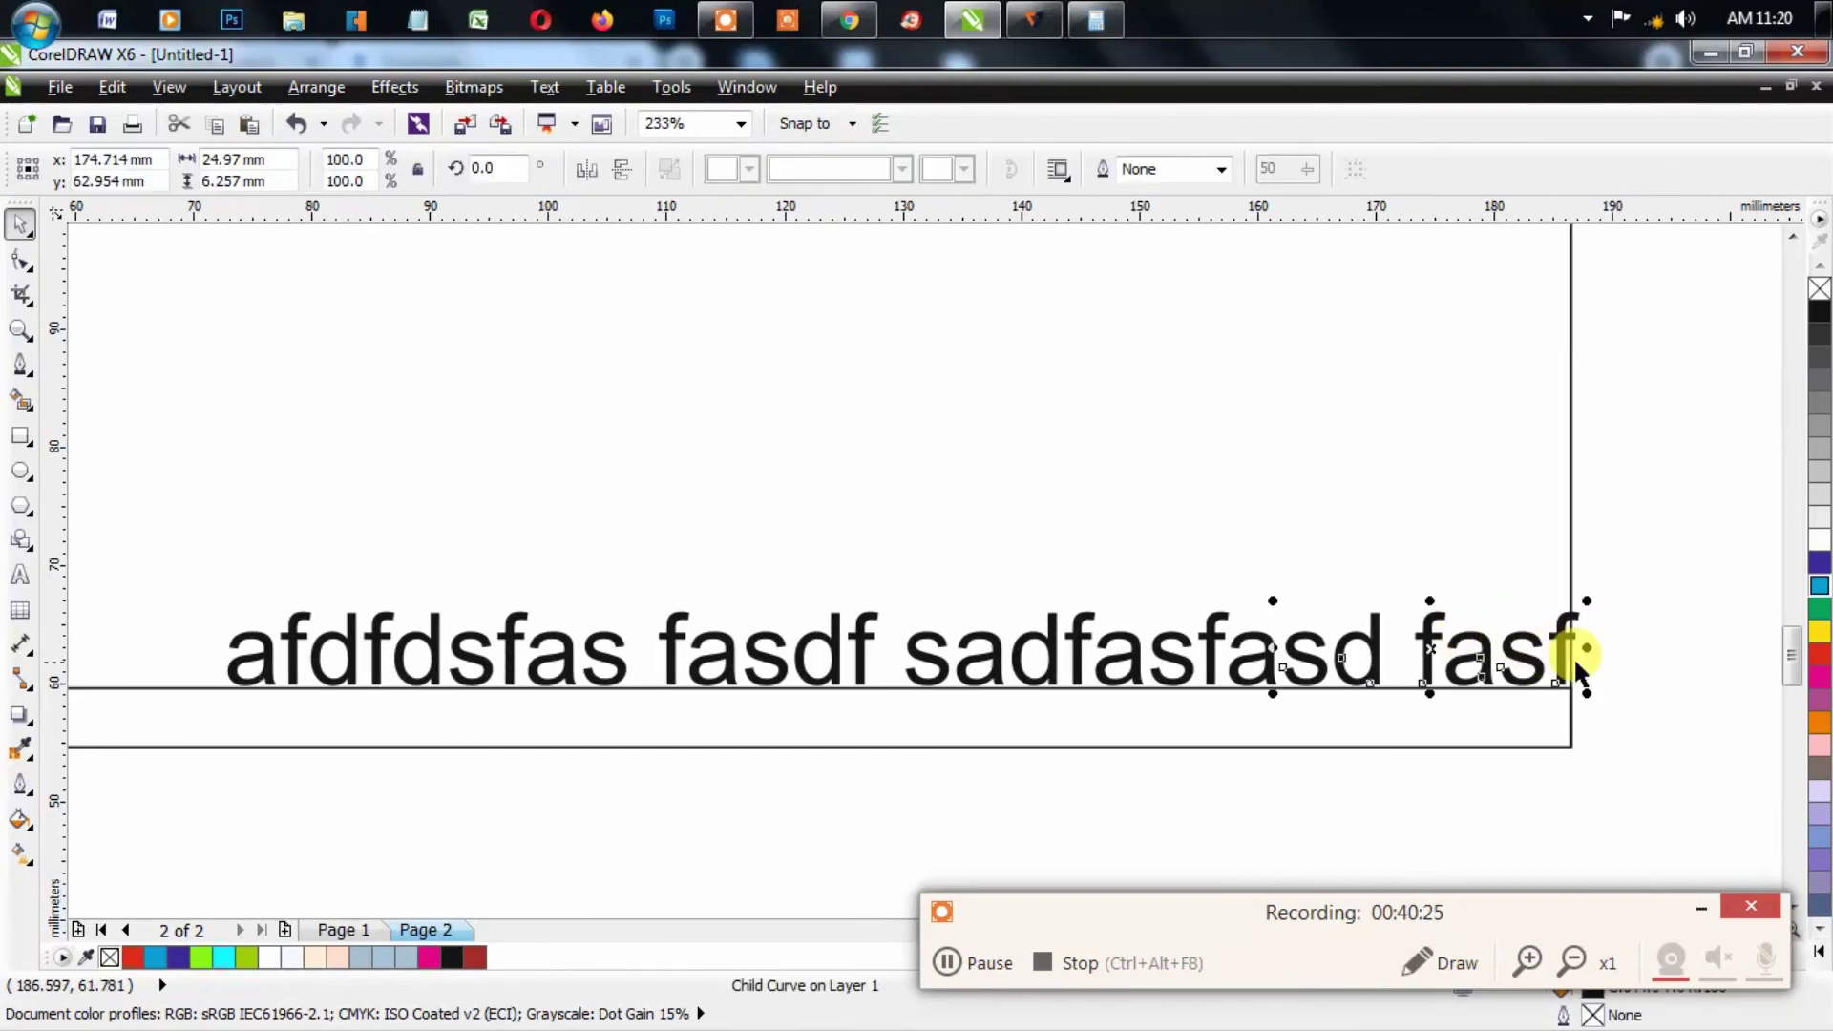
pyautogui.click(1583, 651)
pyautogui.click(1565, 654)
pyautogui.moveTo(1577, 649); pyautogui.dragTo(1540, 649)
pyautogui.hotkey('ctrl', 'z')
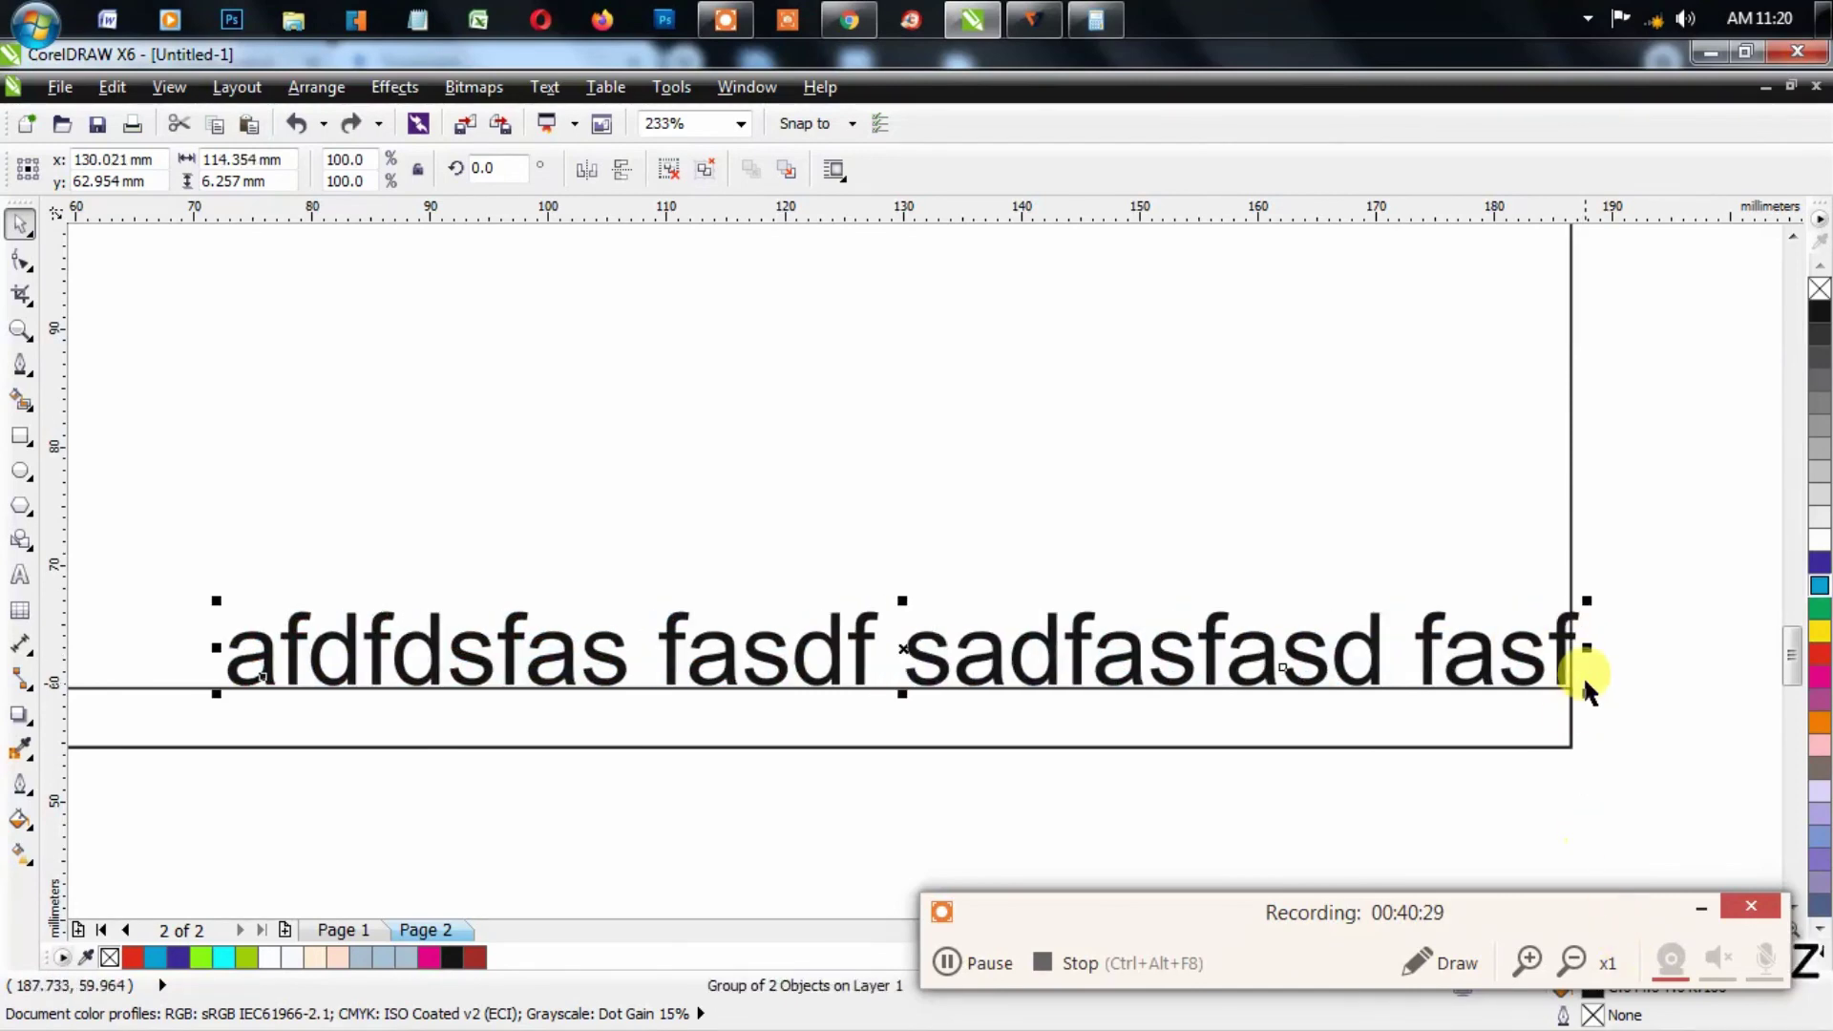
# Step: Try moving the ending letters "sd fasf" inward by about 5 mm and undo the move
pyautogui.keyDown('ctrl'); pyautogui.click(1534, 638); pyautogui.keyUp('ctrl')
pyautogui.moveTo(1514, 622); pyautogui.dragTo(1171, 606)
pyautogui.press('Escape')
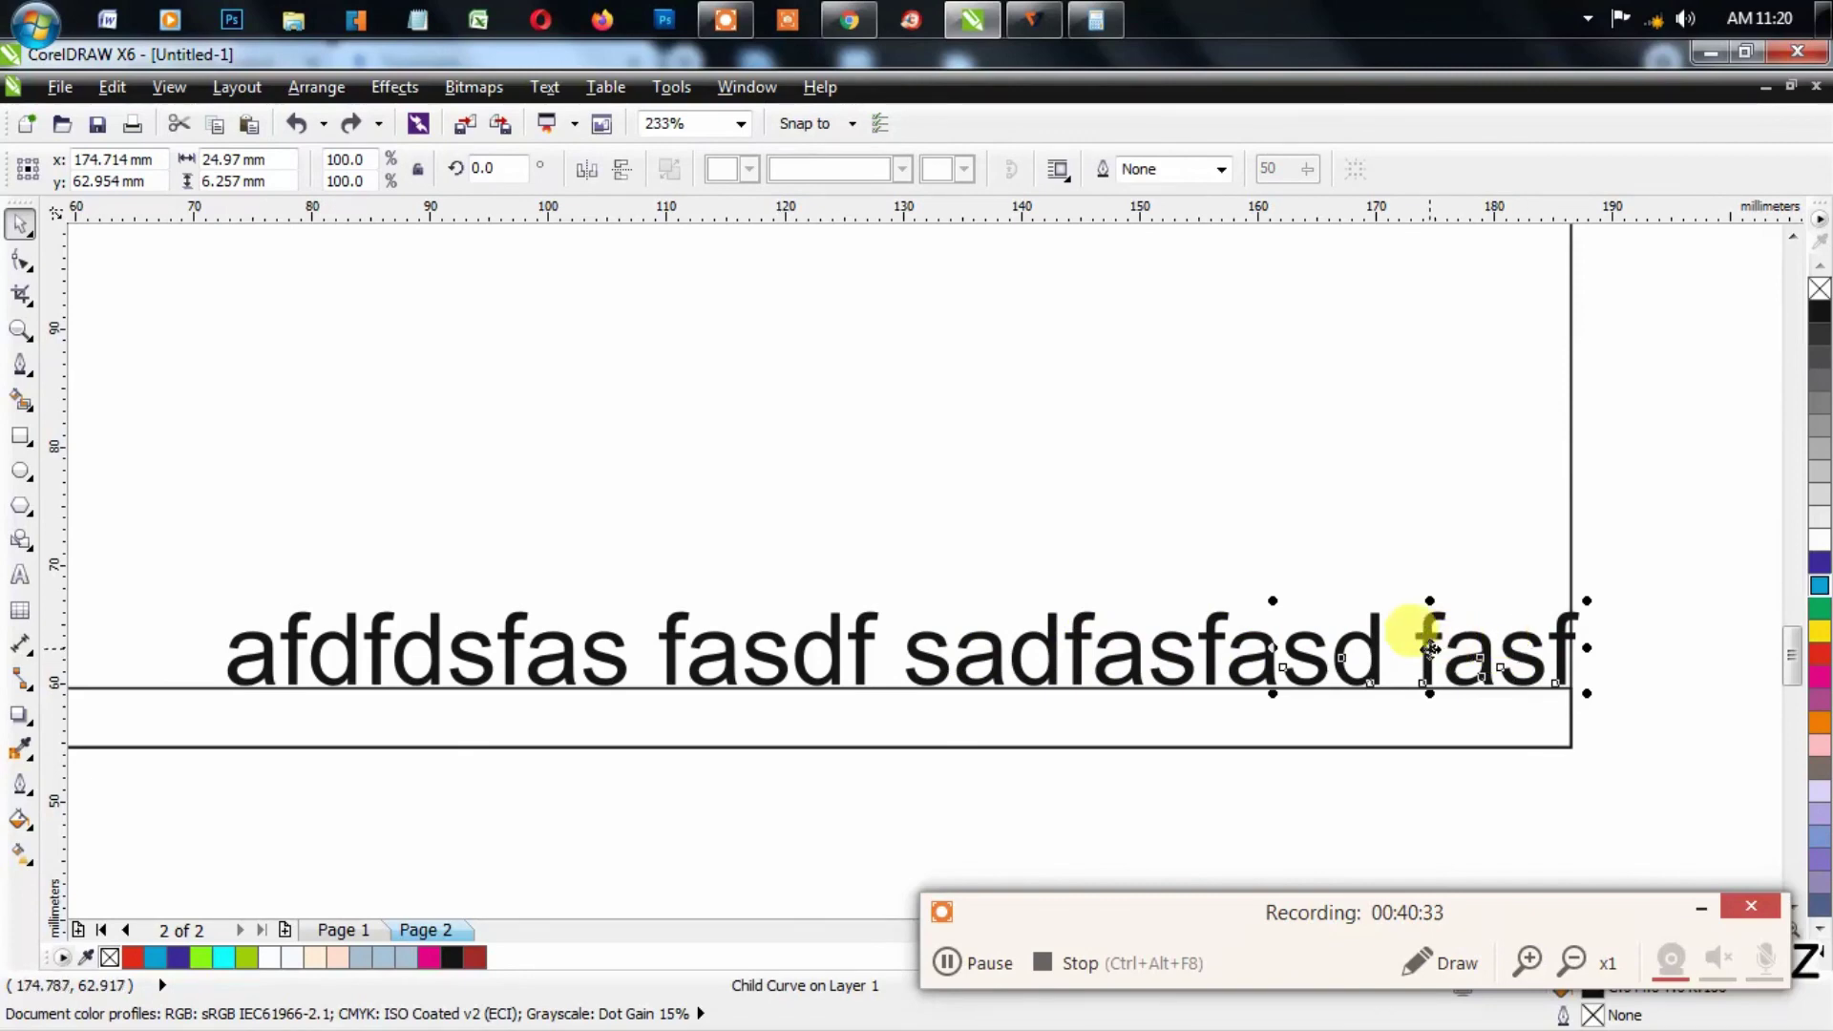
pyautogui.moveTo(1412, 626); pyautogui.dragTo(1322, 654)
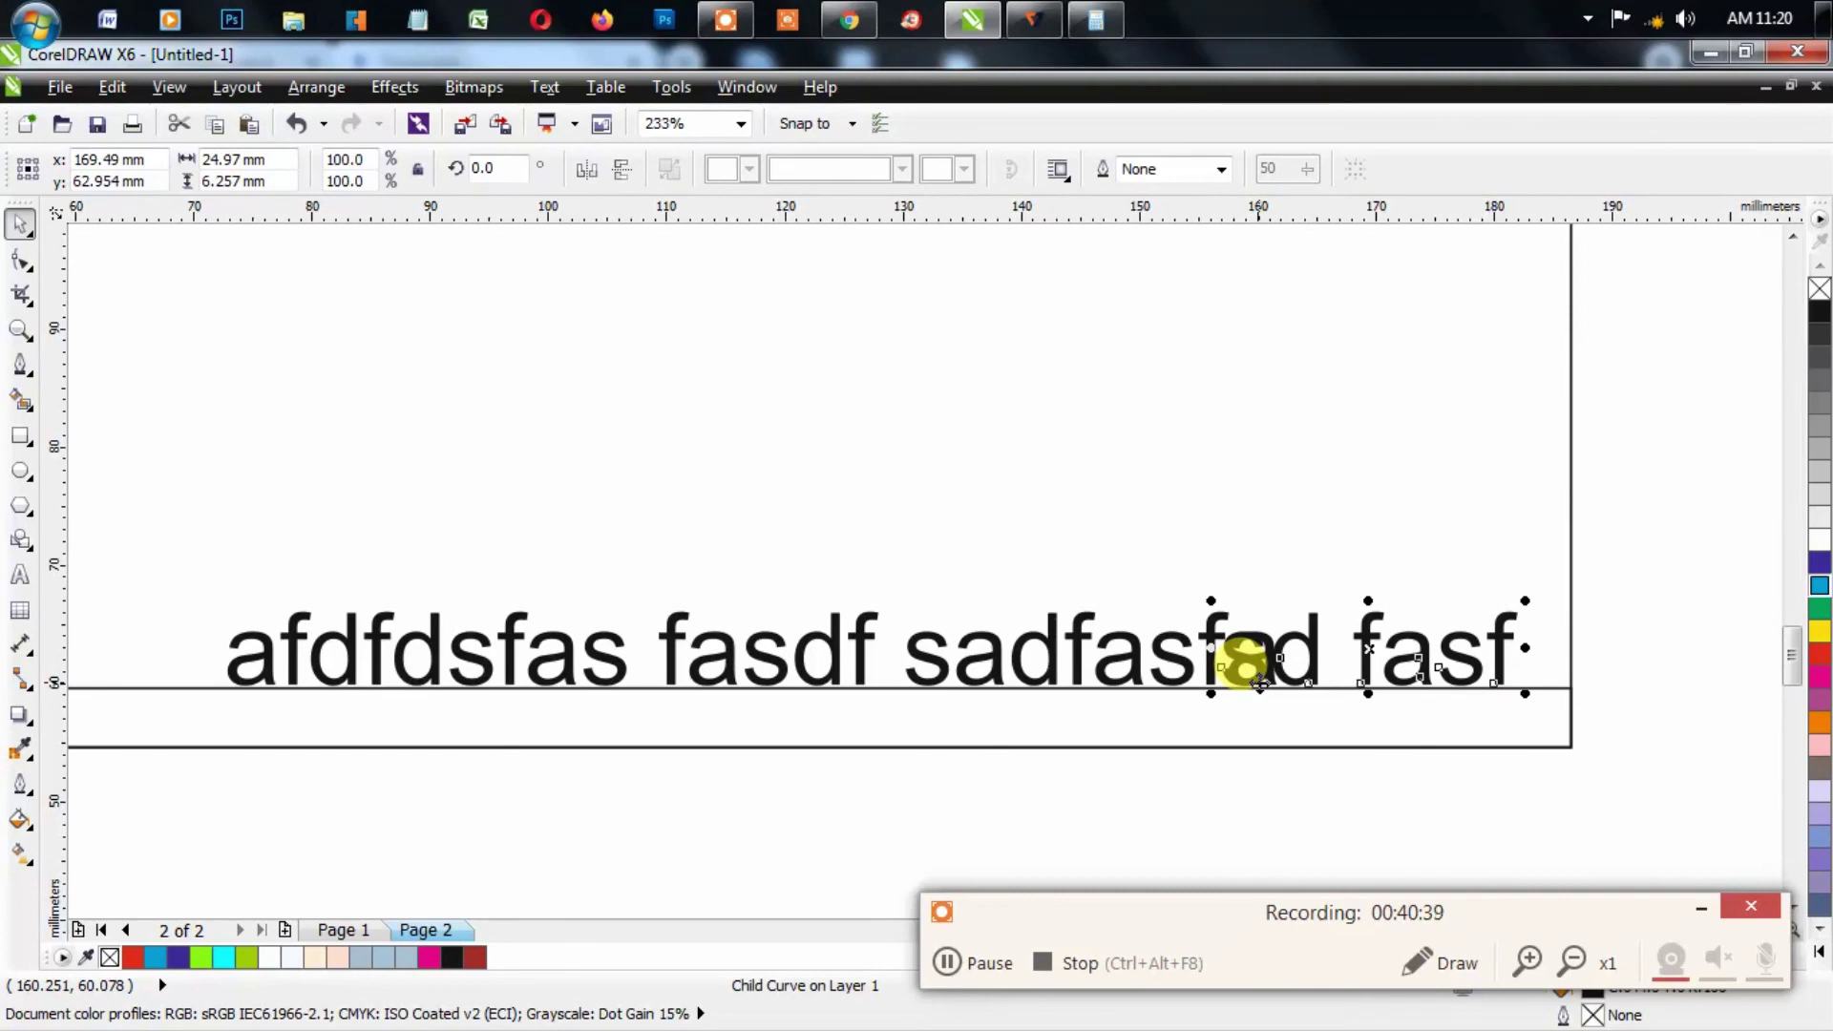
pyautogui.hotkey('ctrl', 'z')
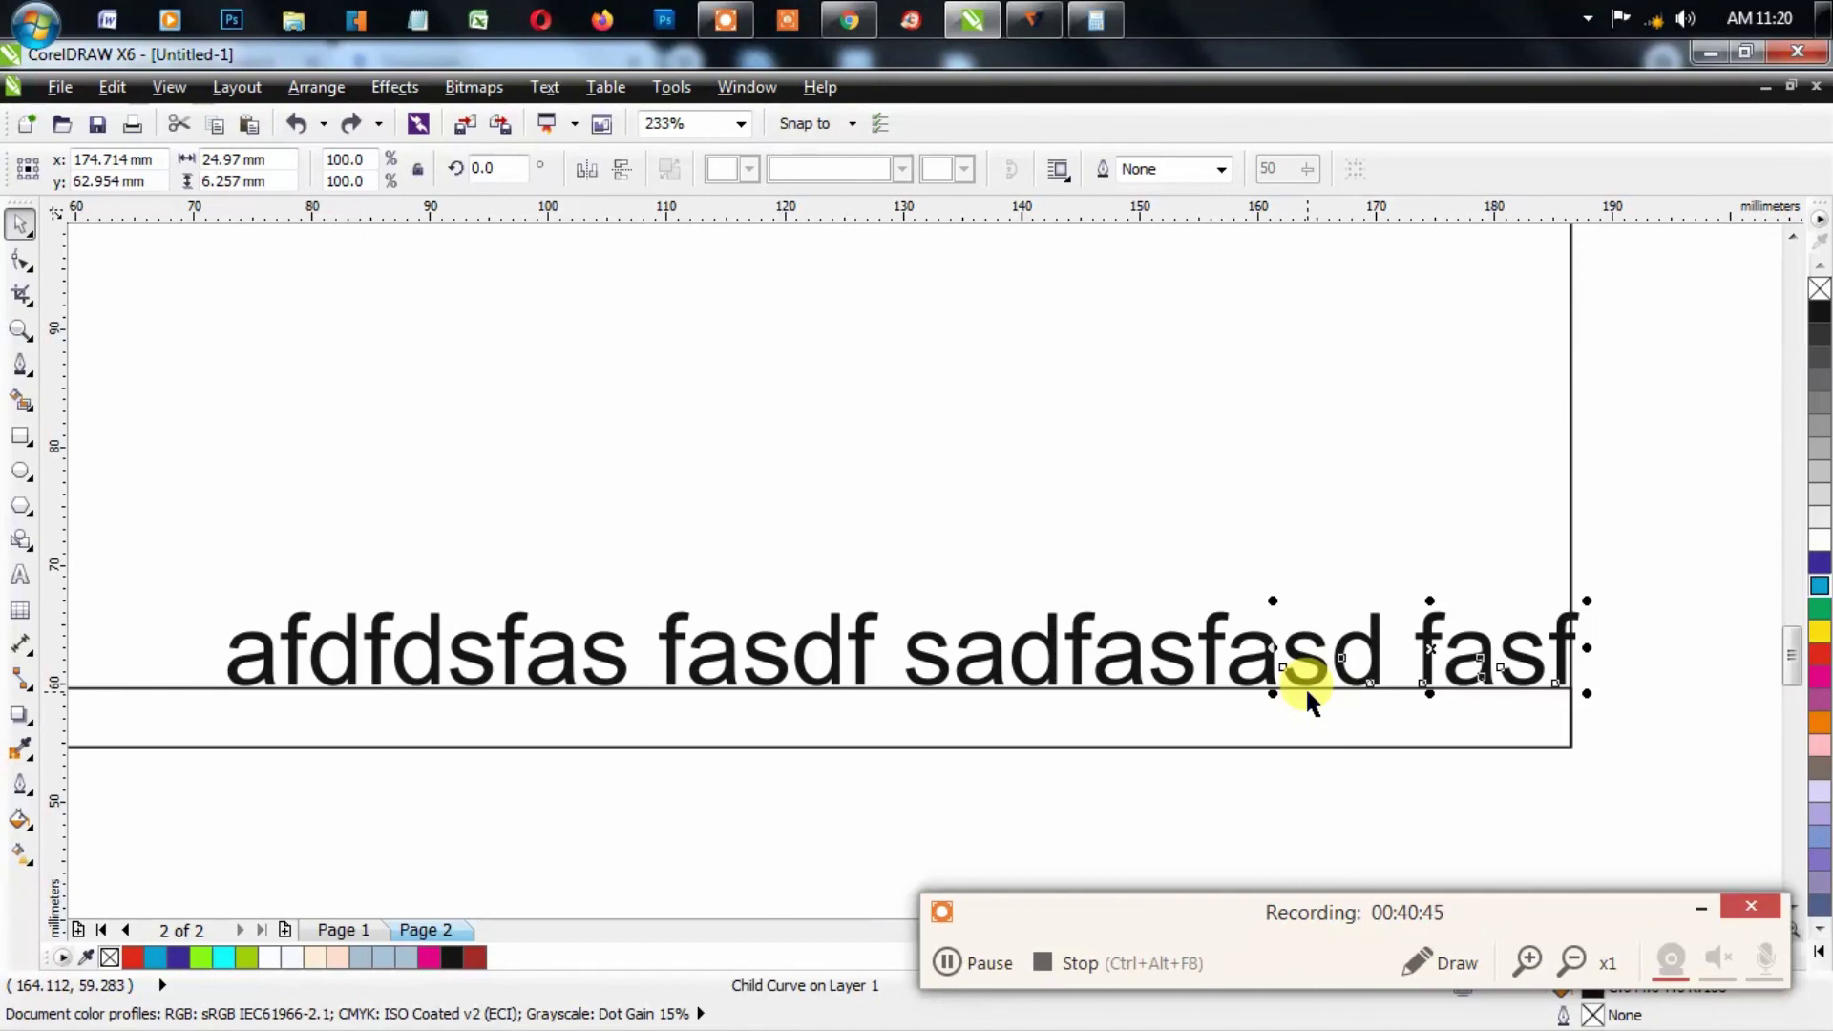
# Step: Move the whole text group about 6 mm inward from the rectangle's right edge and raise it slightly above the strip
pyautogui.click(1640, 678)
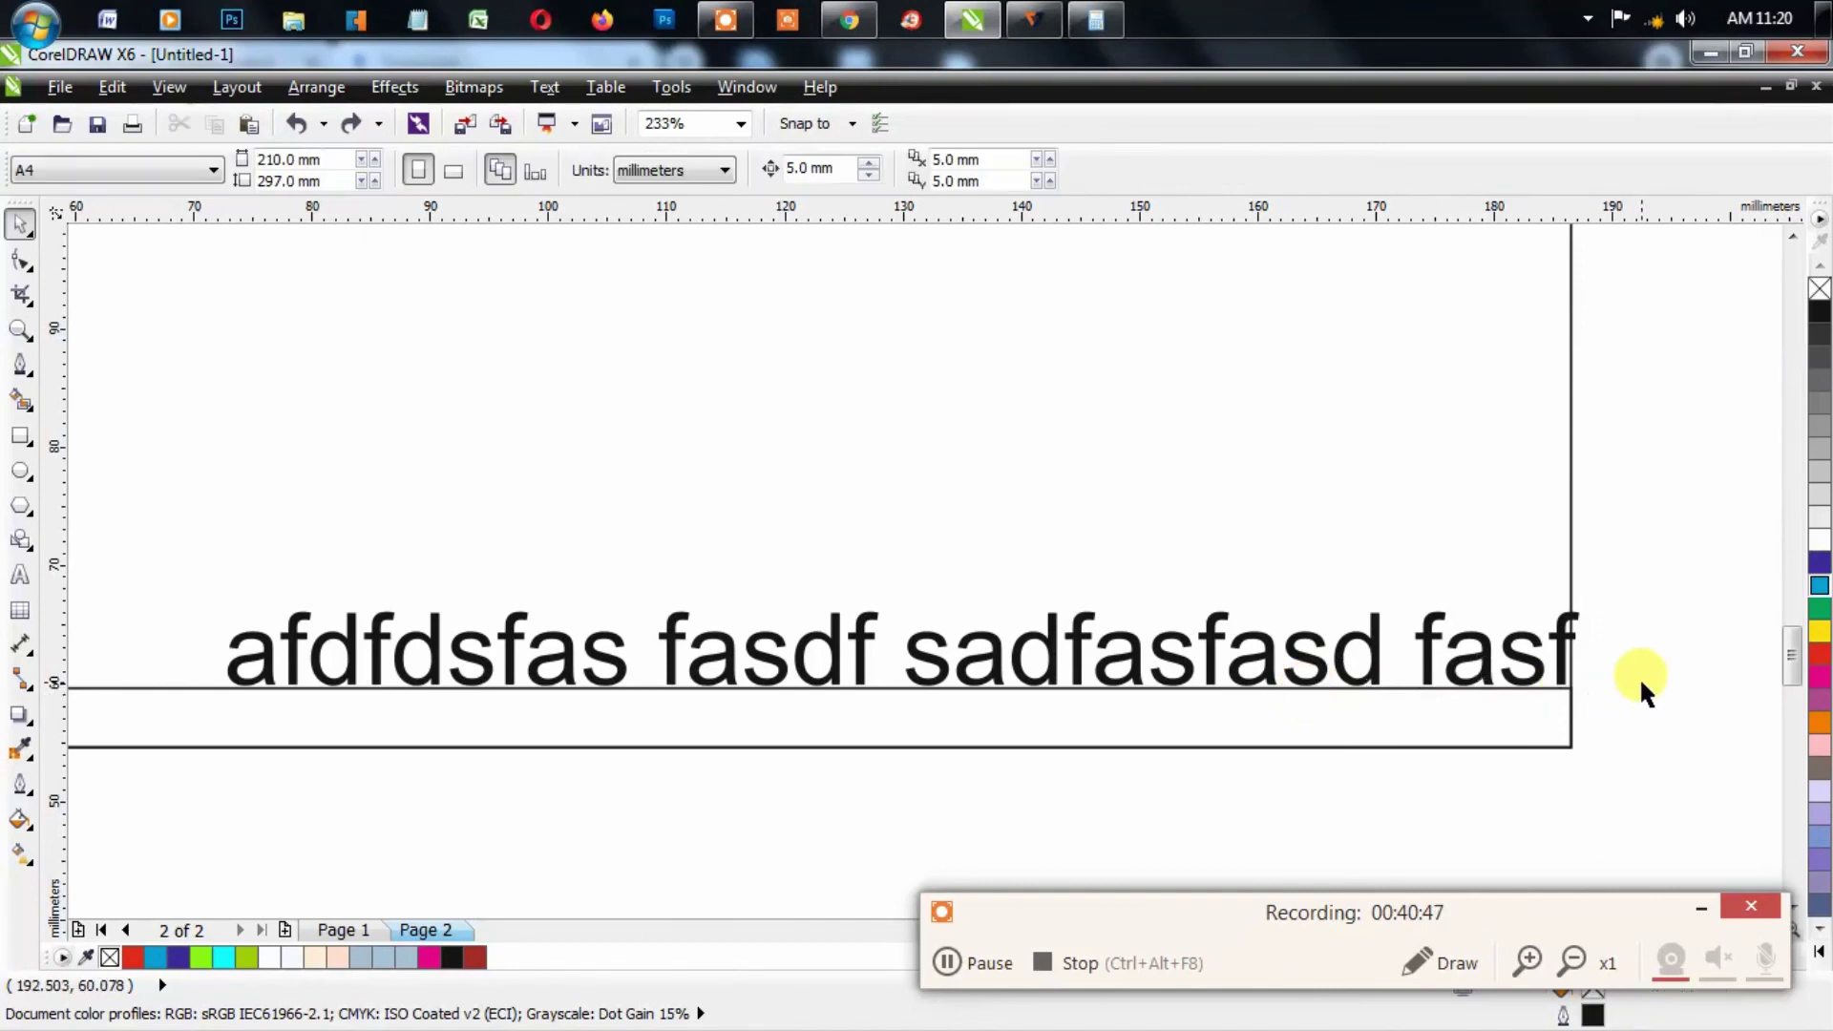
pyautogui.click(1525, 669)
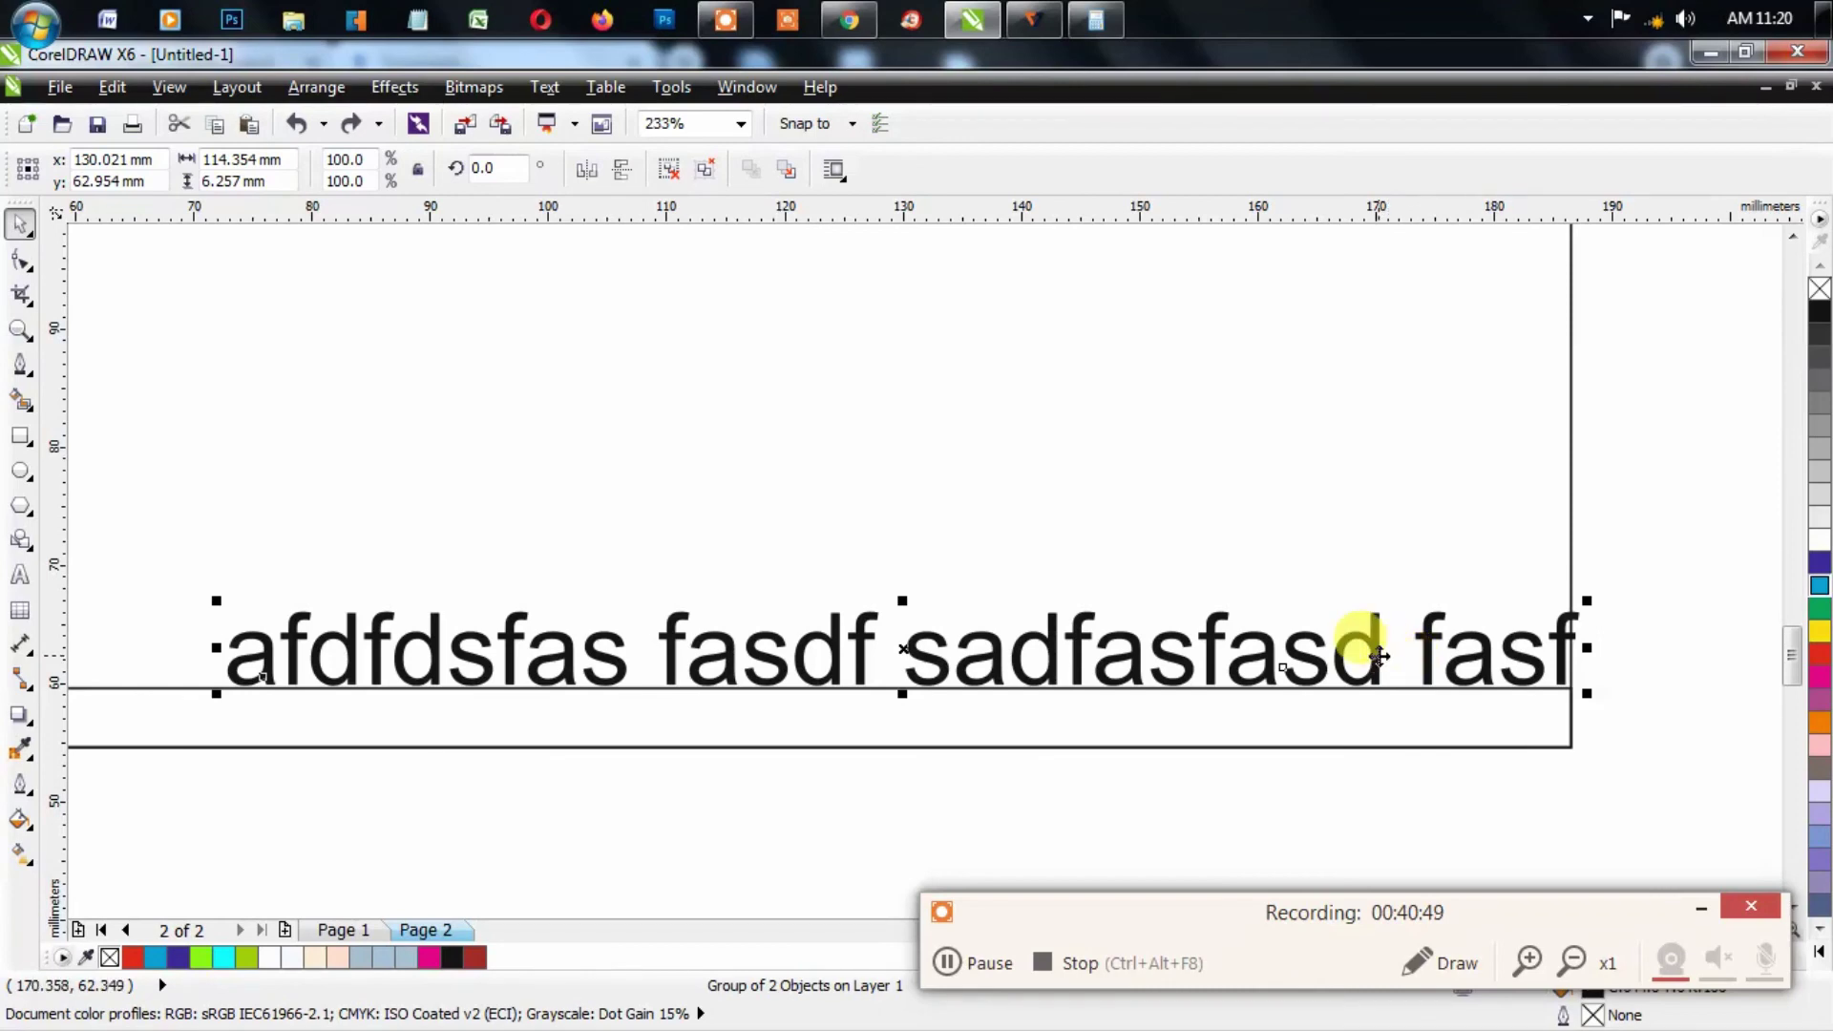
pyautogui.moveTo(1378, 656); pyautogui.dragTo(1312, 657)
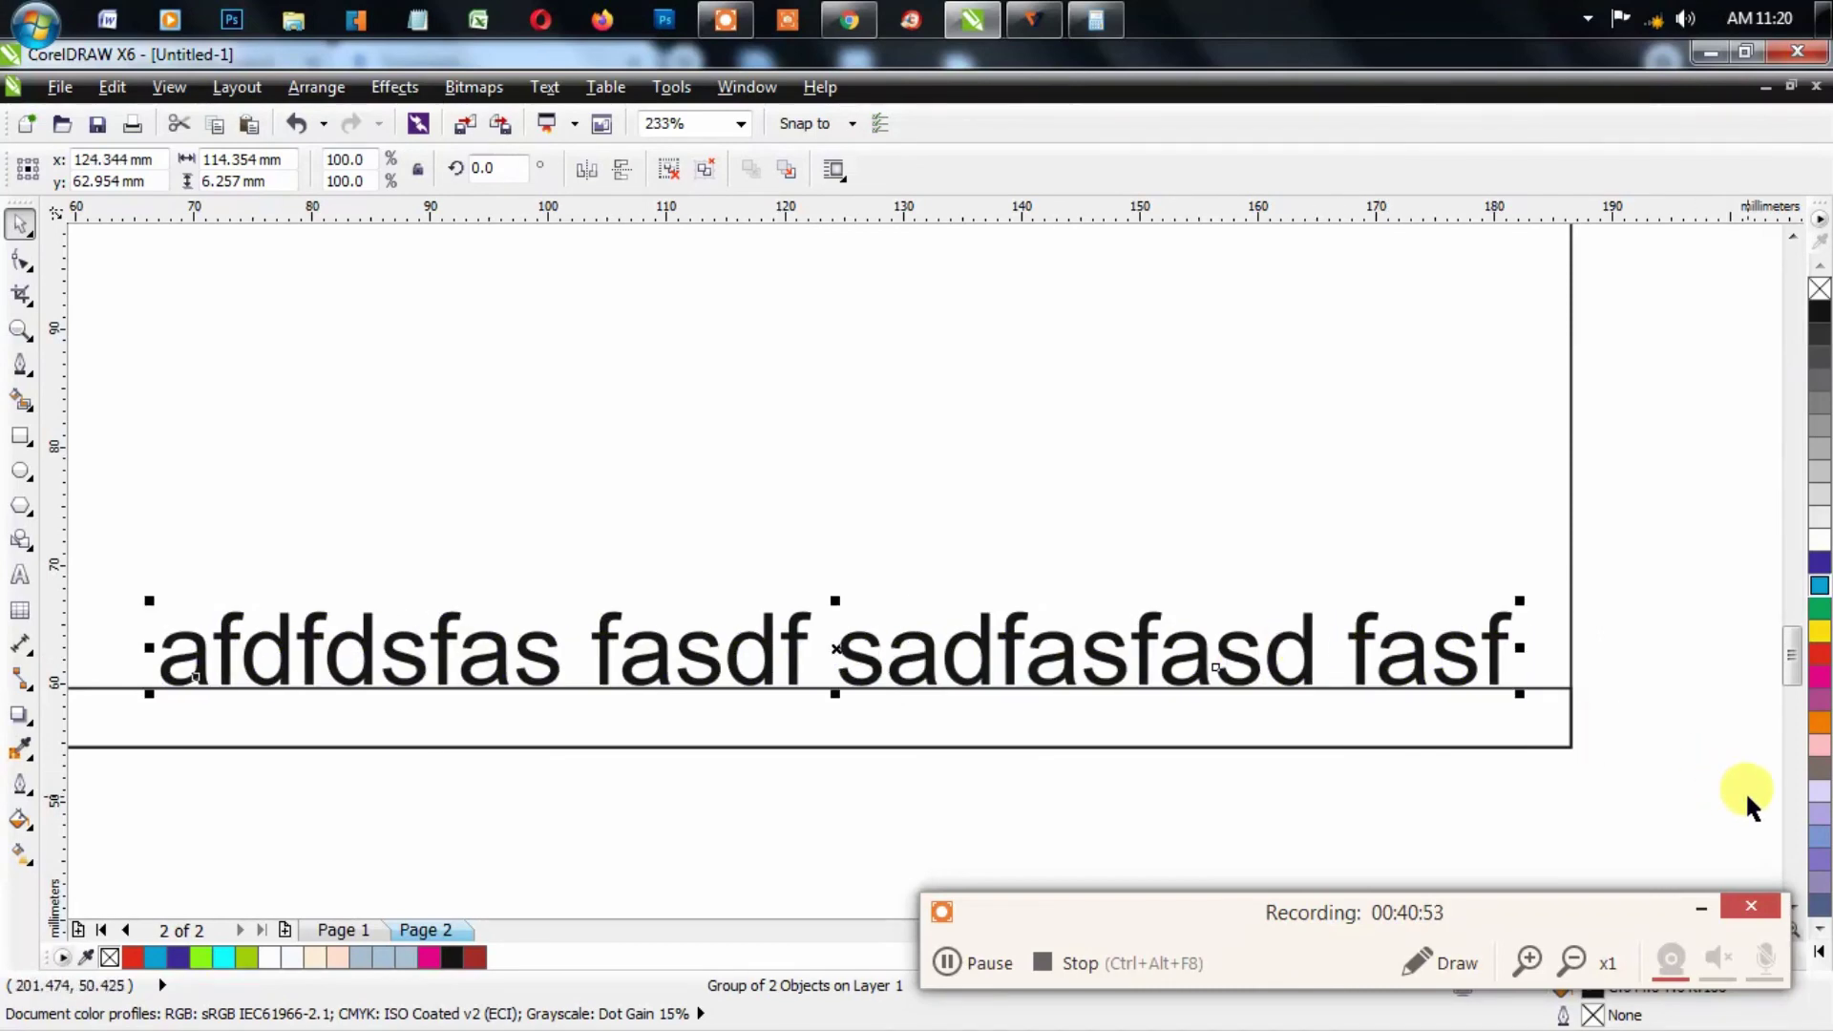
pyautogui.hotkey('shift', 'F4')
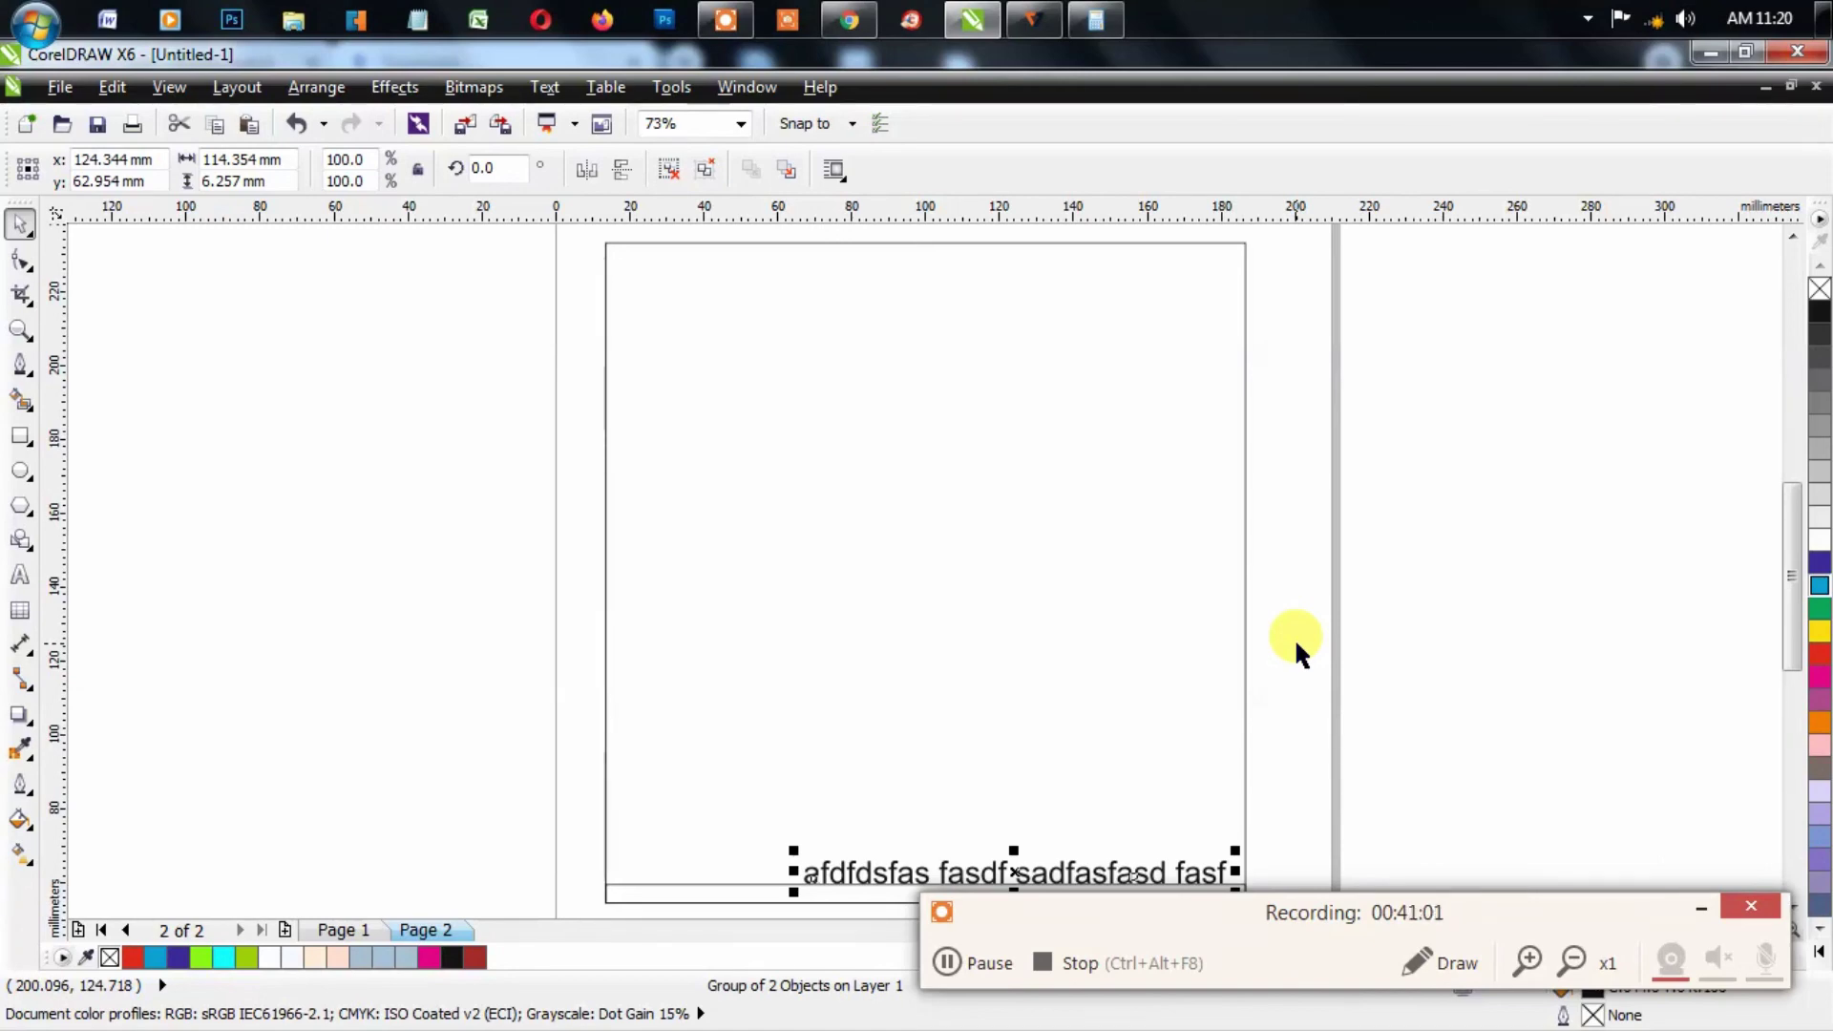
pyautogui.scroll(-1, 1296, 648)
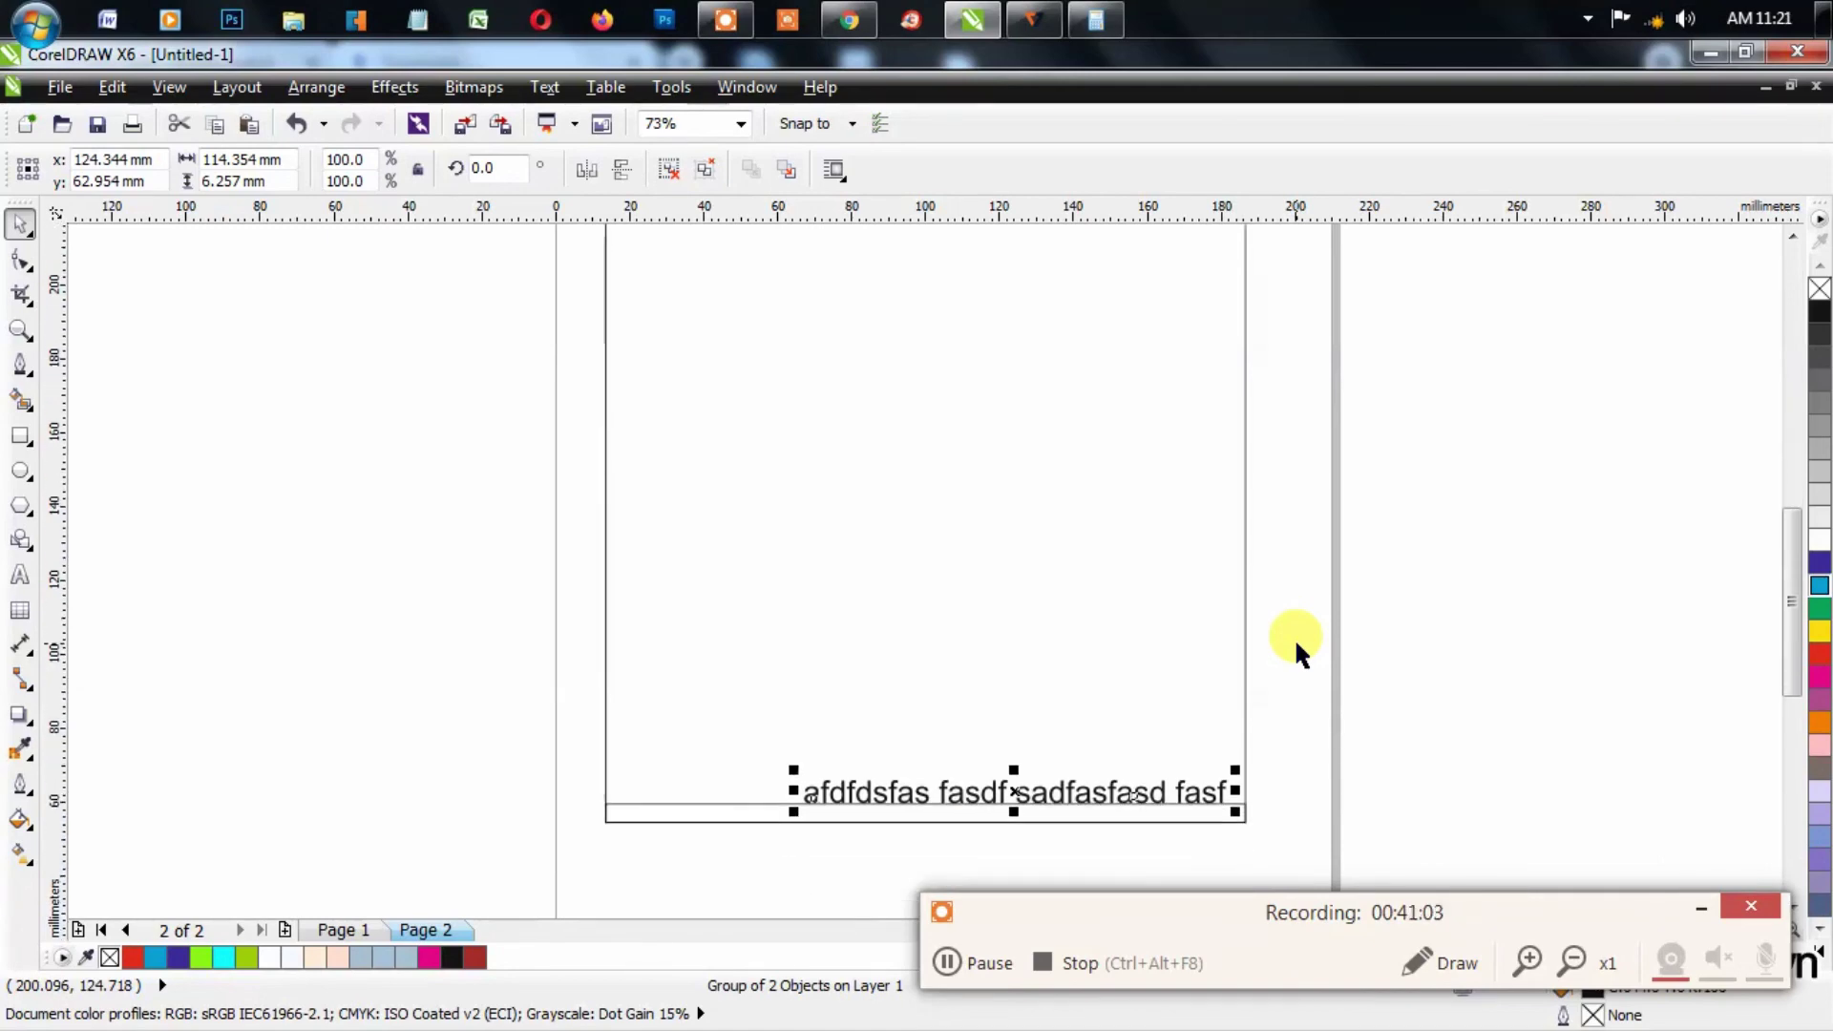
pyautogui.moveTo(1198, 784); pyautogui.dragTo(1198, 775)
pyautogui.click(1400, 730)
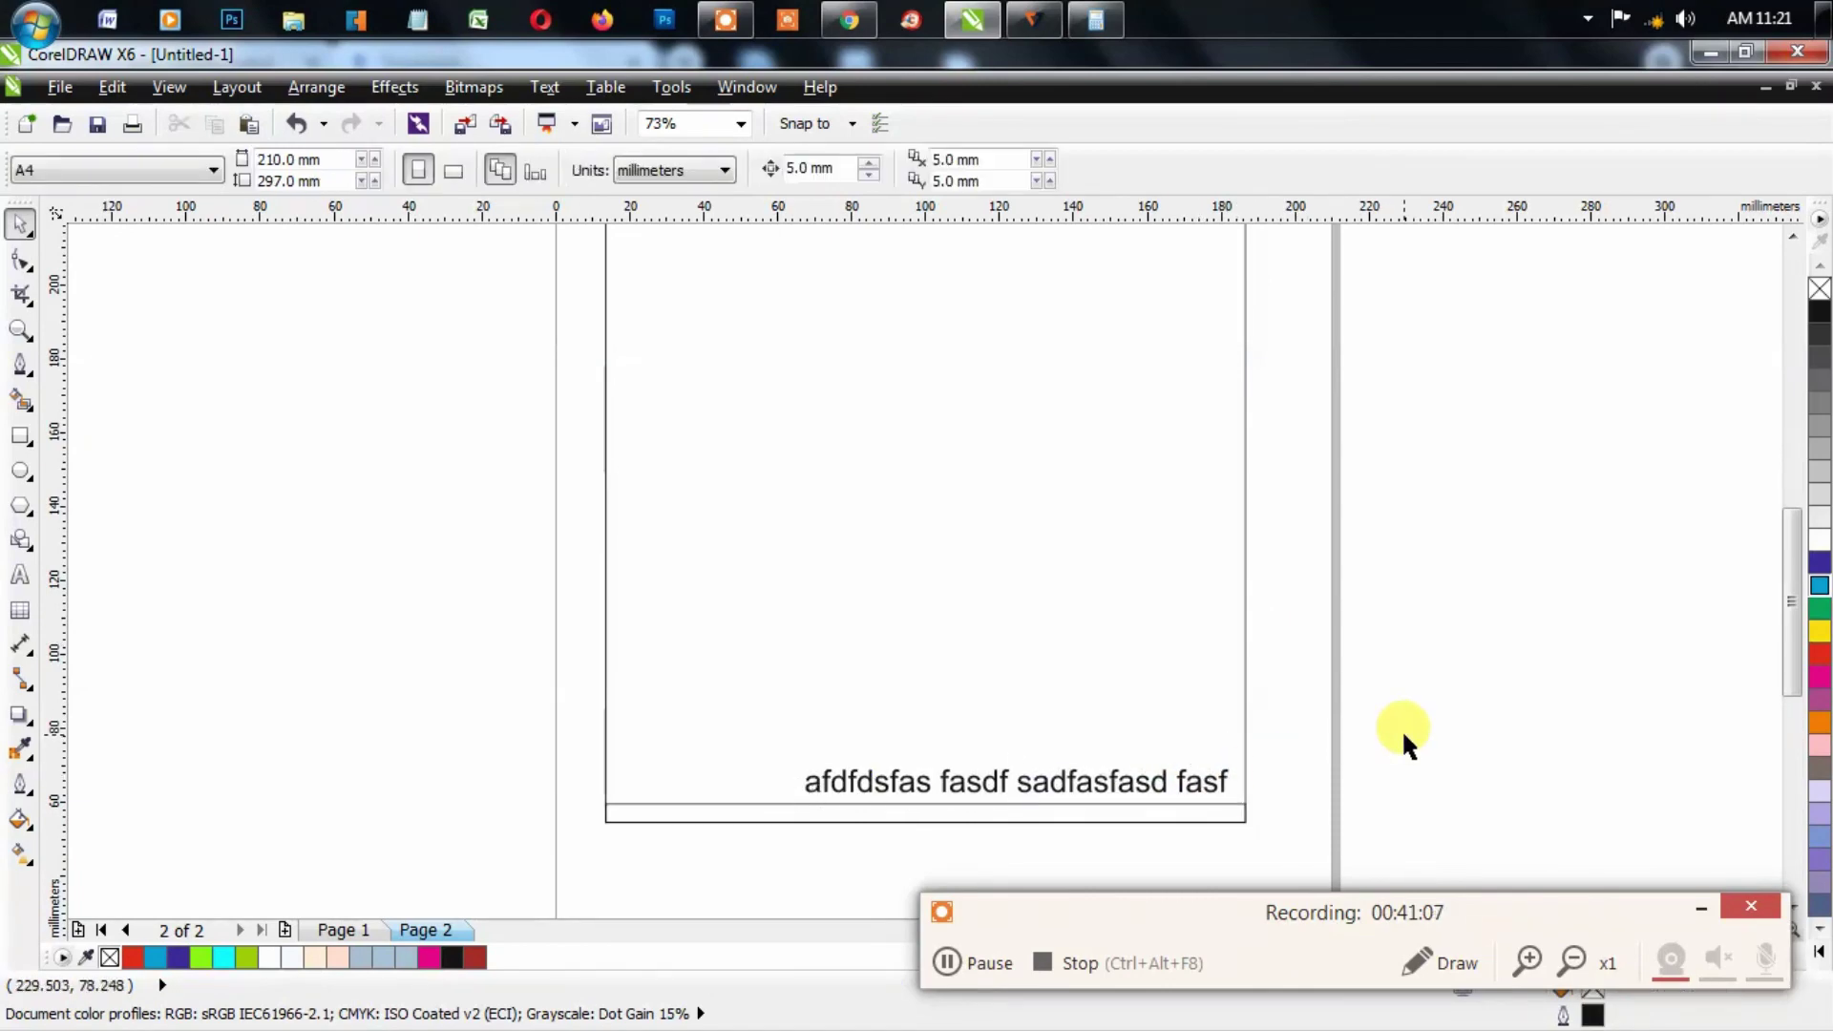